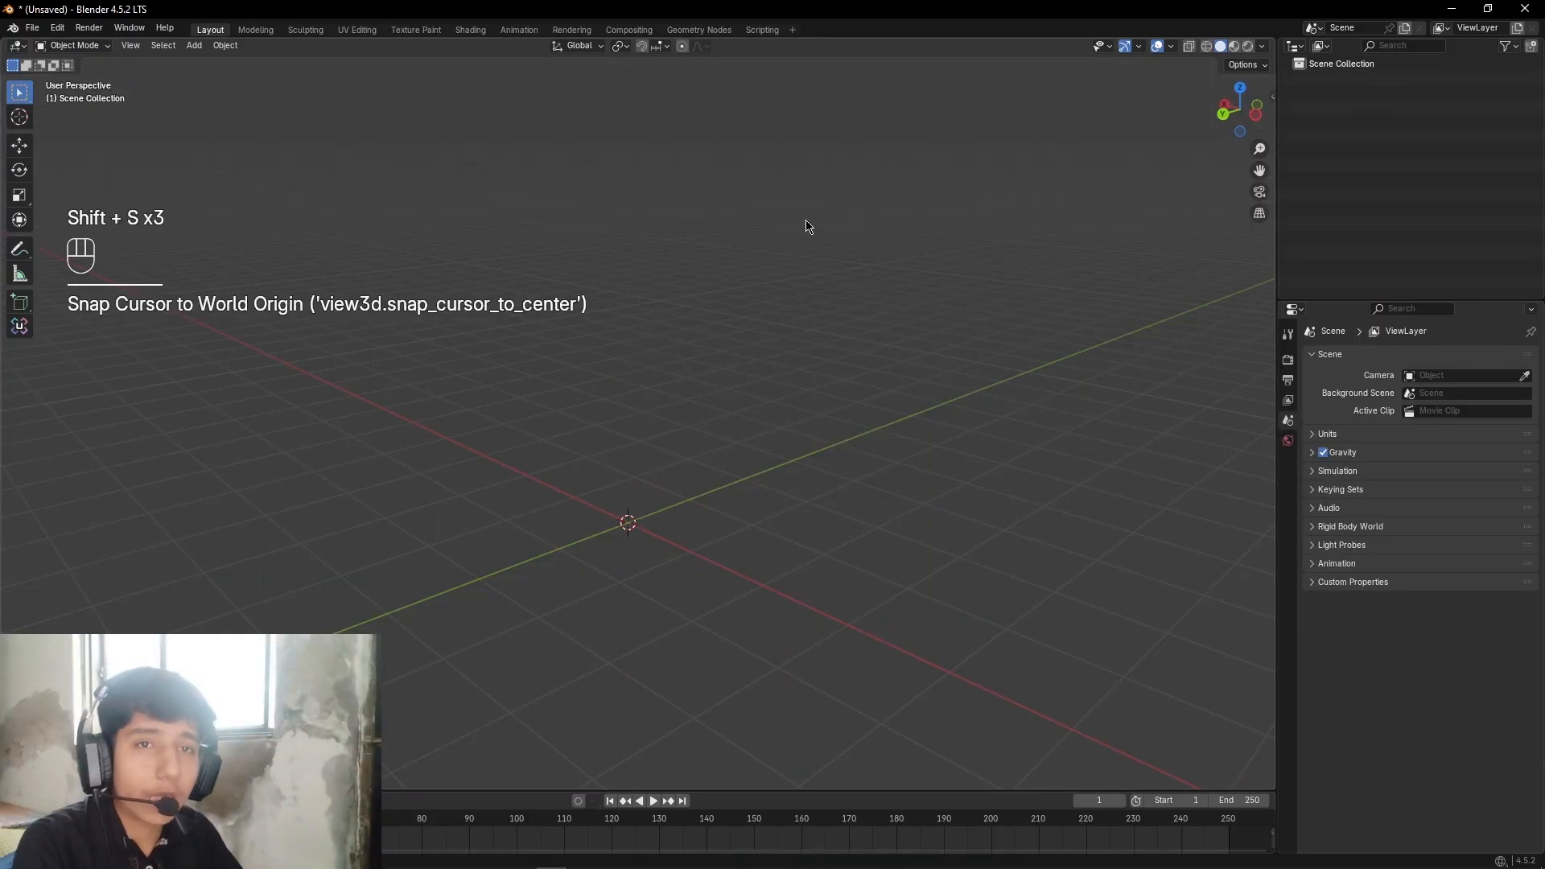
Step: Add a plane mesh at the world origin
{"action": "key", "text": "shift+a"}
{"action": "mouse_move", "coordinate": [797, 255]}
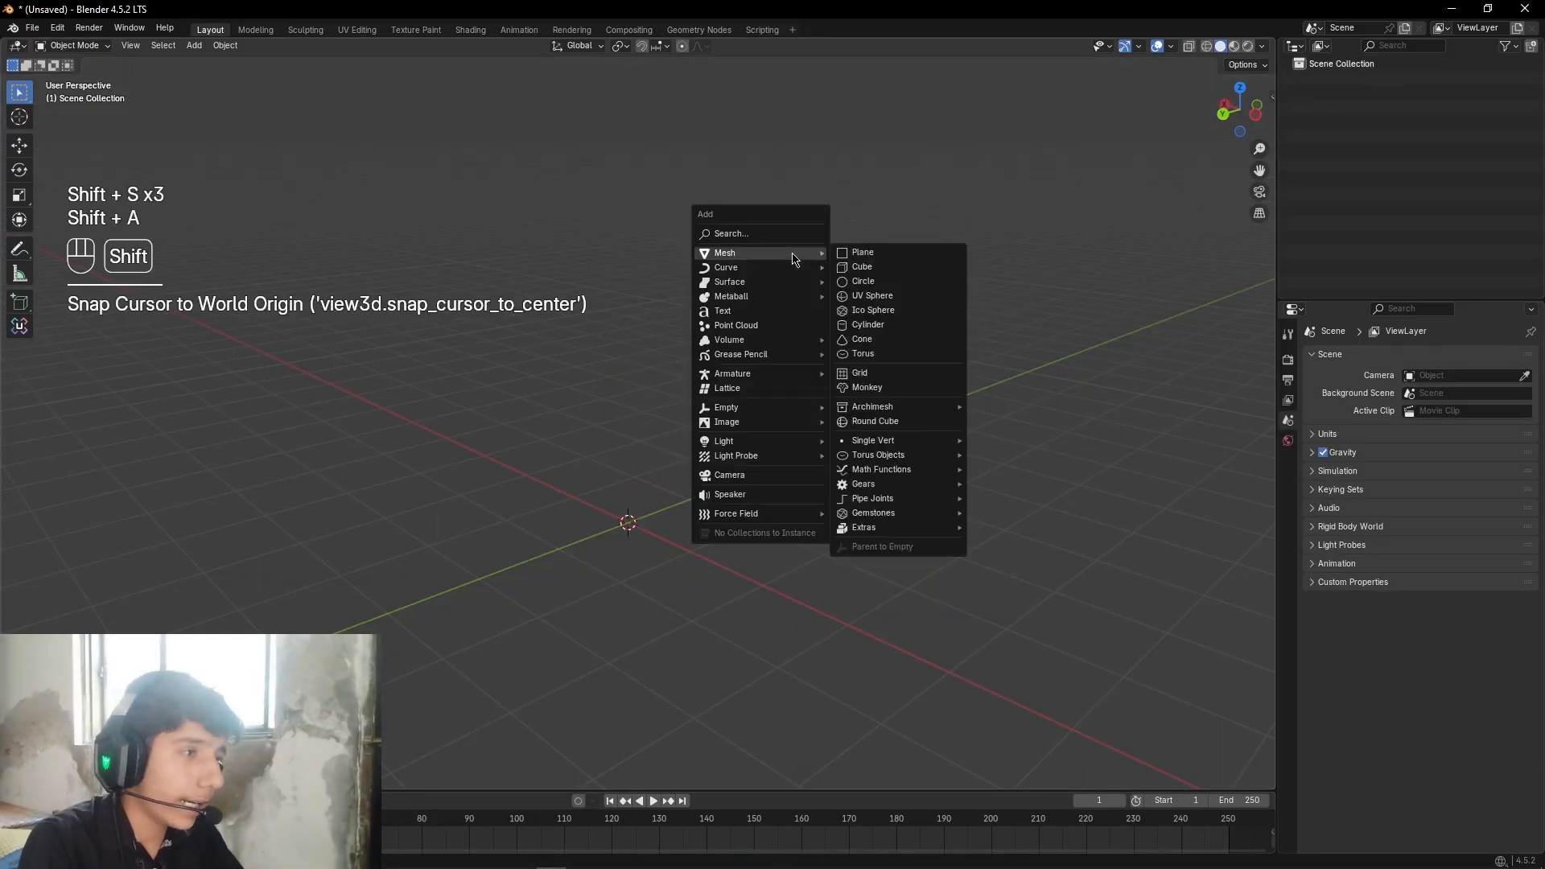
{"action": "left_click", "coordinate": [890, 254]}
{"action": "key", "text": "KP_Decimal"}
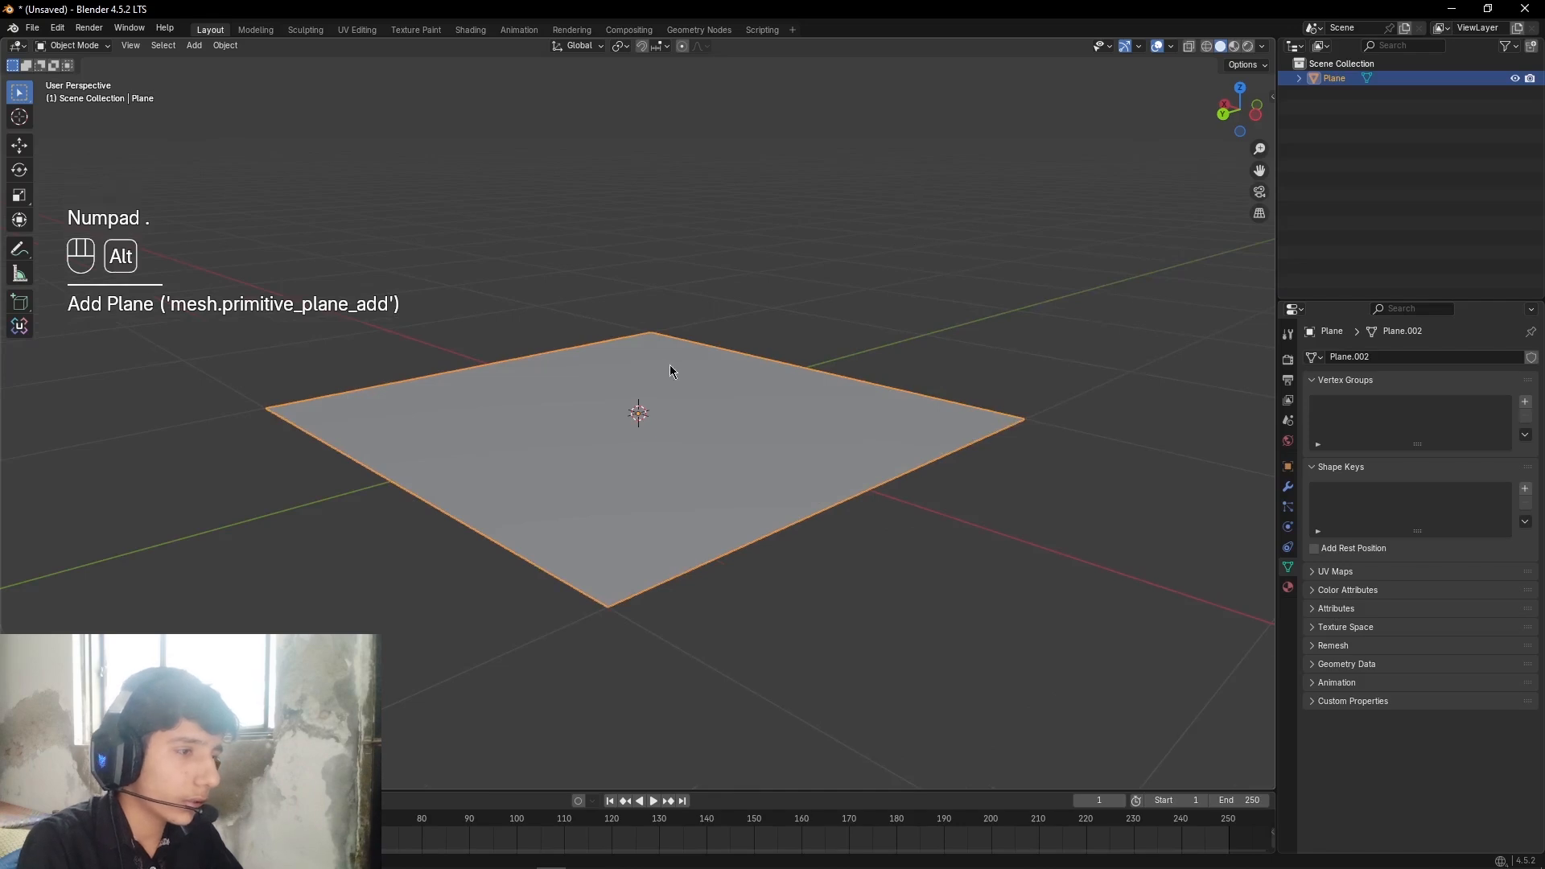
Step: Rotate the plane 90° around the global X axis so it stands upright
{"action": "middle_click_drag", "start_coordinate": [911, 277], "coordinate": [721, 434]}
{"action": "key", "text": "r"}
{"action": "key", "text": "x"}
{"action": "key", "text": "KP_9"}
{"action": "key", "text": "KP_0"}
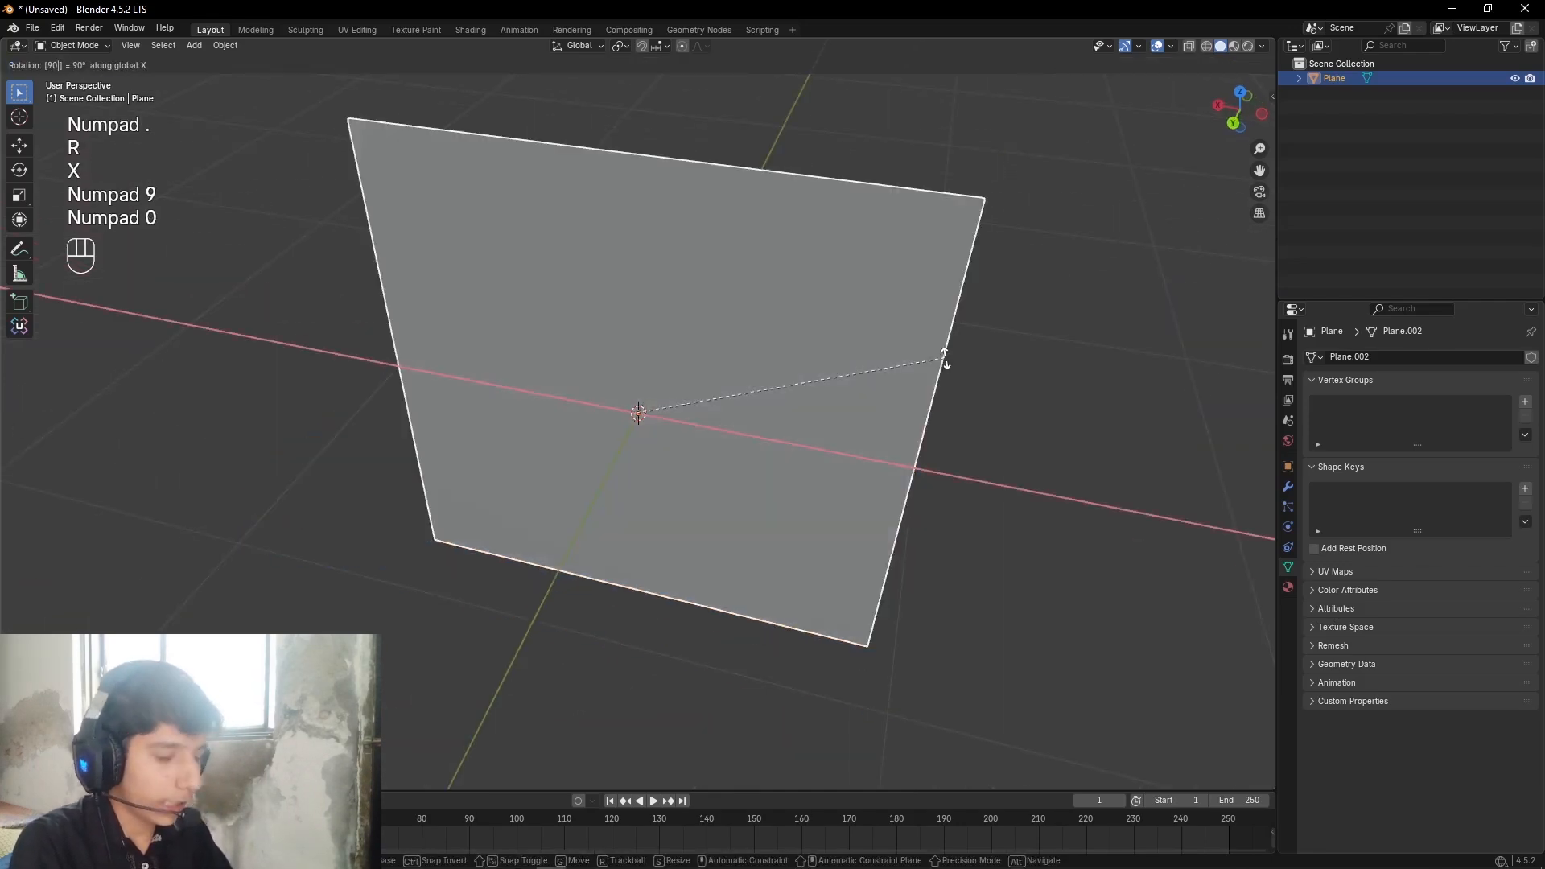
{"action": "key", "text": "KP_Enter"}
Step: In front view, move the plane up along Z until its bottom edge rests on the red X axis line
{"action": "key", "text": "KP_1"}
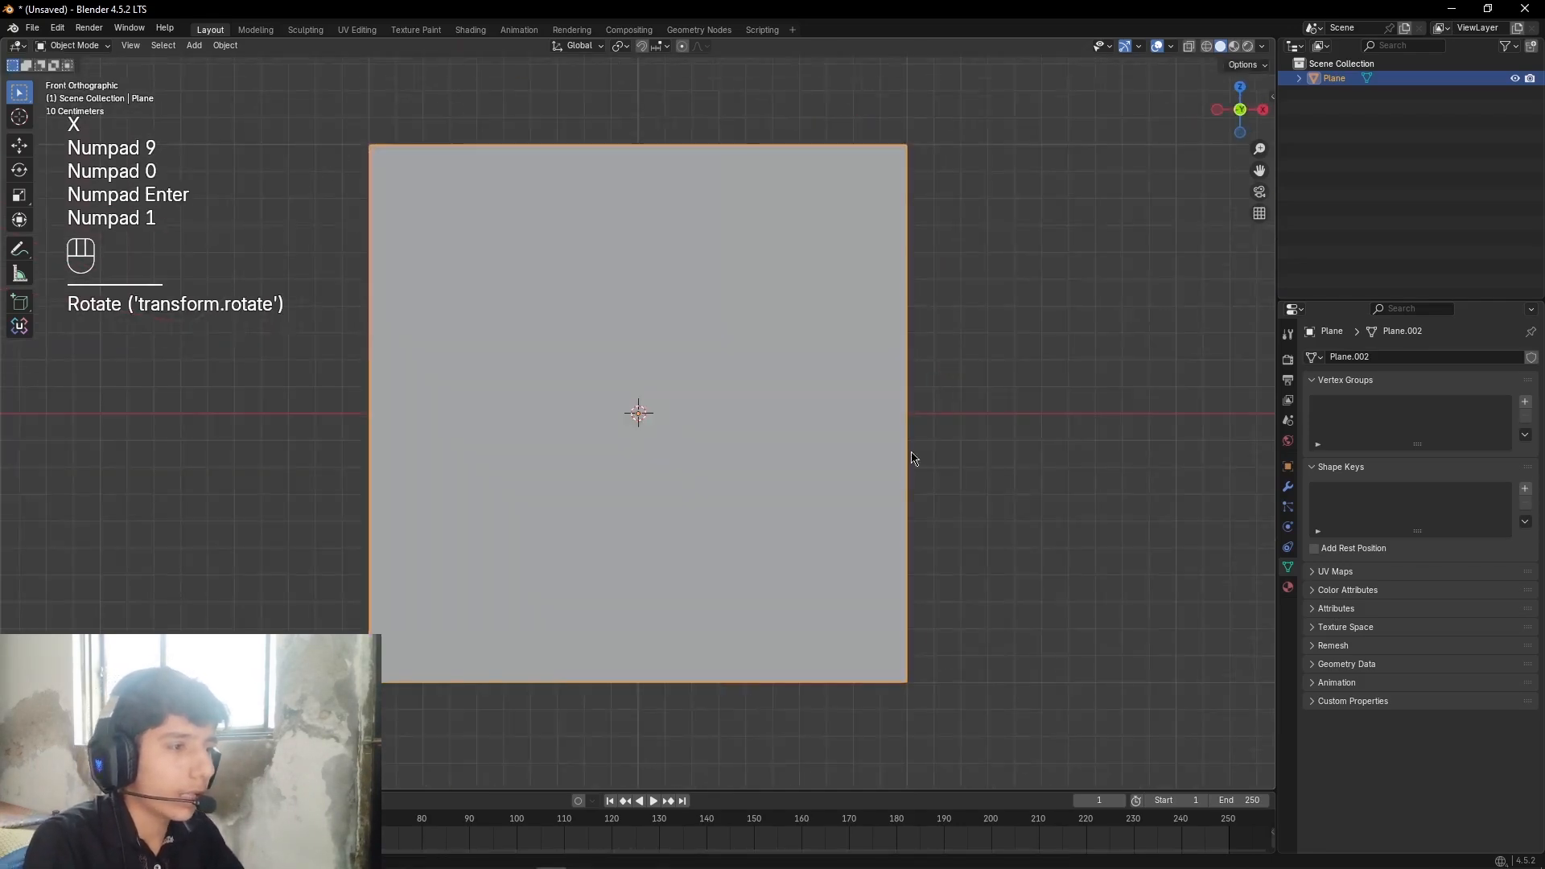
{"action": "key", "text": "g"}
{"action": "key", "text": "z"}
{"action": "left_click", "coordinate": [854, 416]}
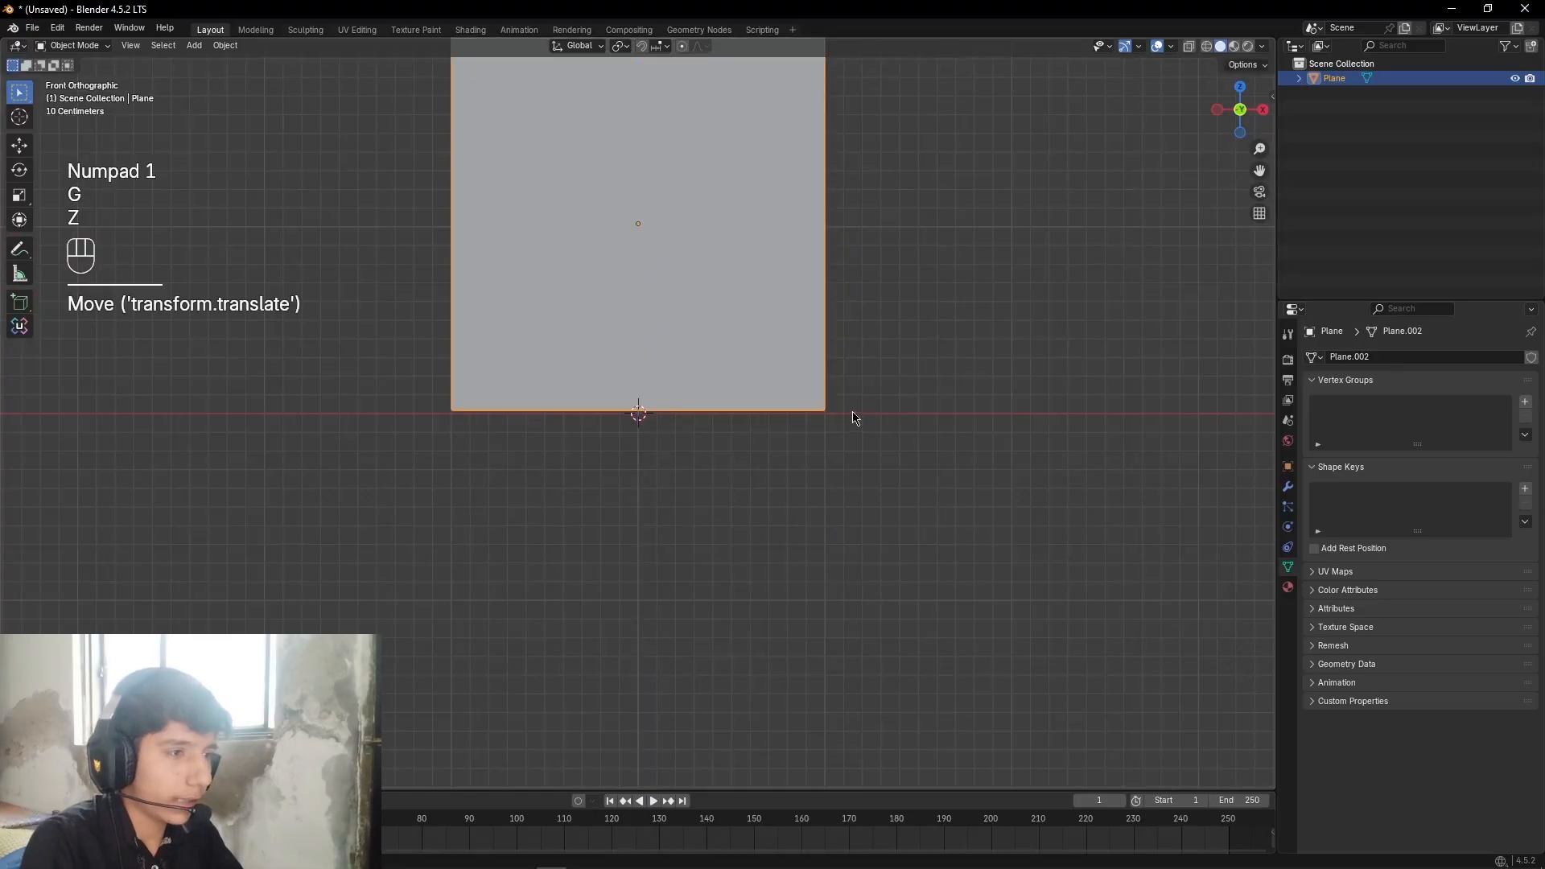
Step: Scale the plane along X to about 0.65, making it a tall rectangle
{"action": "middle_click_drag", "start_coordinate": [1001, 341], "coordinate": [971, 510], "text": "shift"}
{"action": "key", "text": "s"}
{"action": "key", "text": "x"}
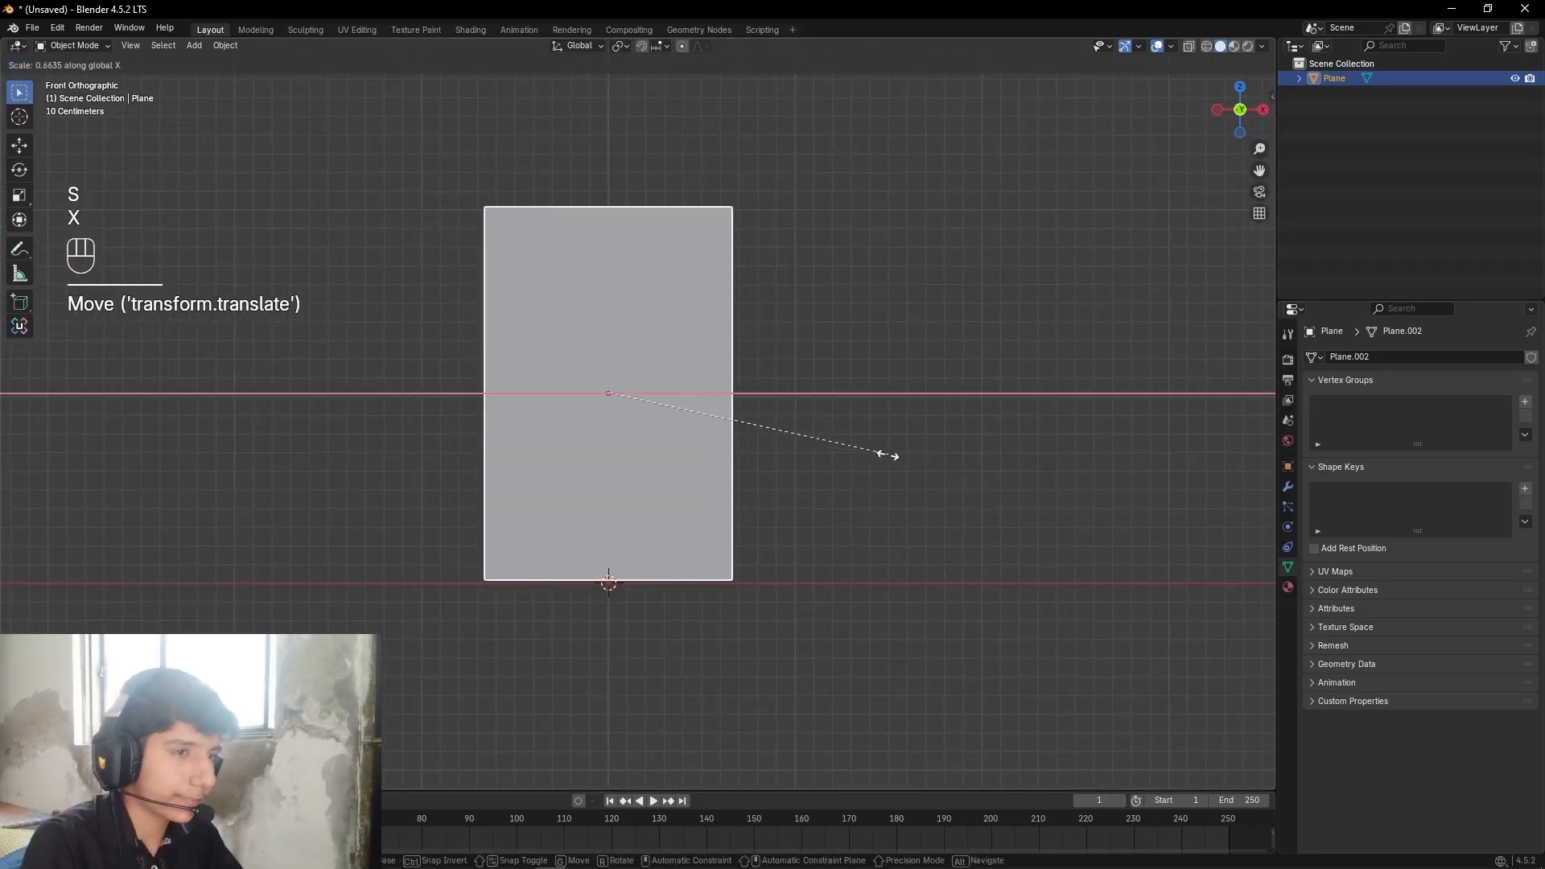
{"action": "left_click", "coordinate": [883, 465]}
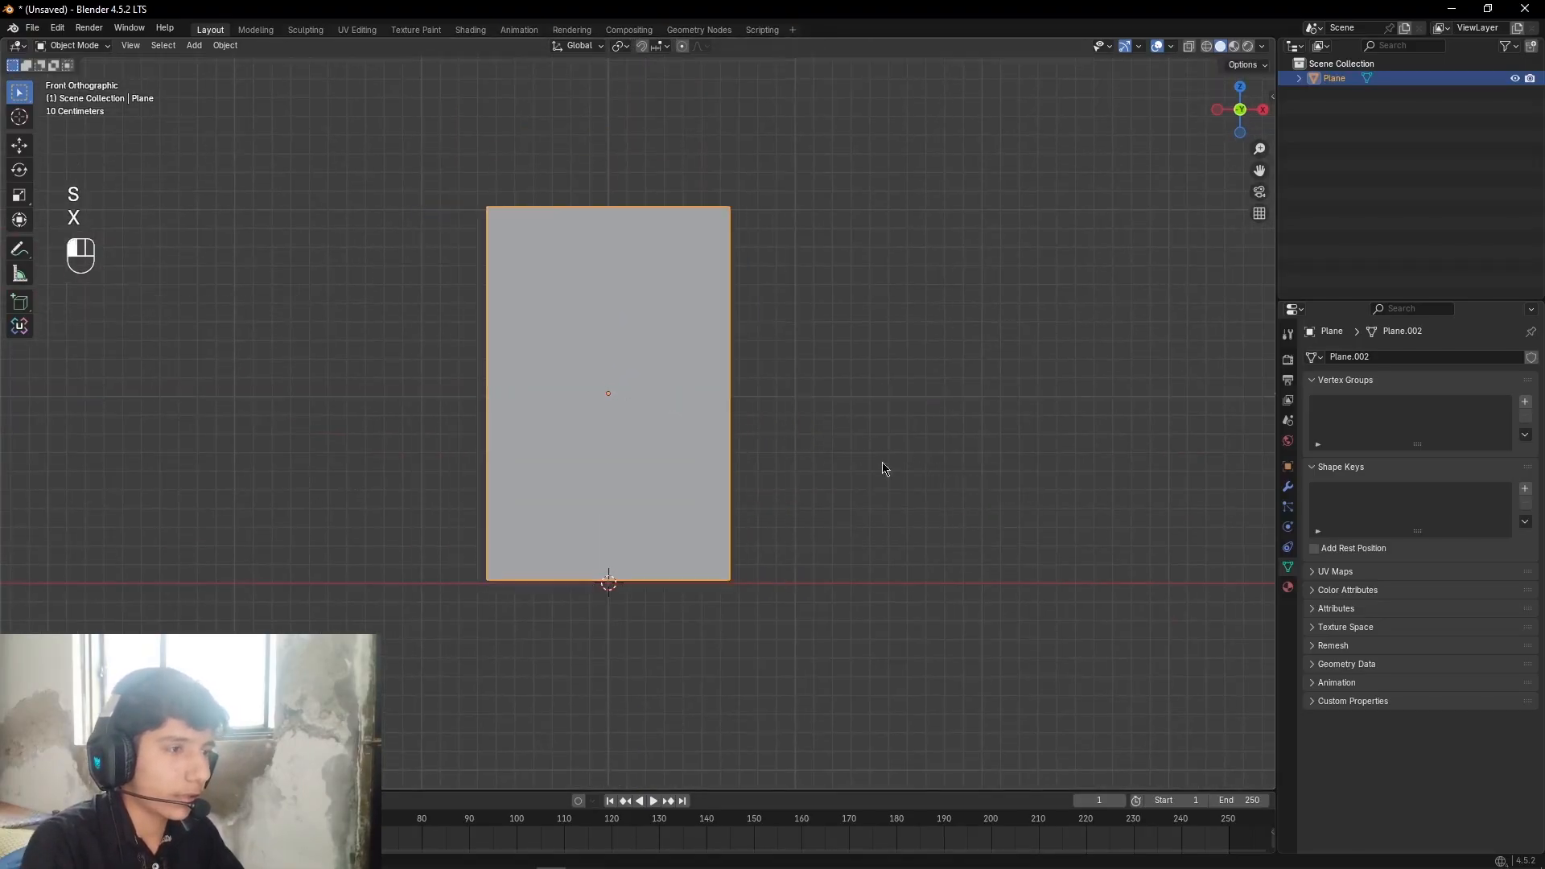
{"action": "middle_click_drag", "start_coordinate": [883, 469], "coordinate": [900, 520], "text": "shift"}
{"action": "scroll", "coordinate": [900, 521], "scroll_direction": "up", "scroll_amount": 2}
Step: In Edit Mode, add 45 evenly spaced vertical loop cuts across the plane
{"action": "key", "text": "ctrl+Tab"}
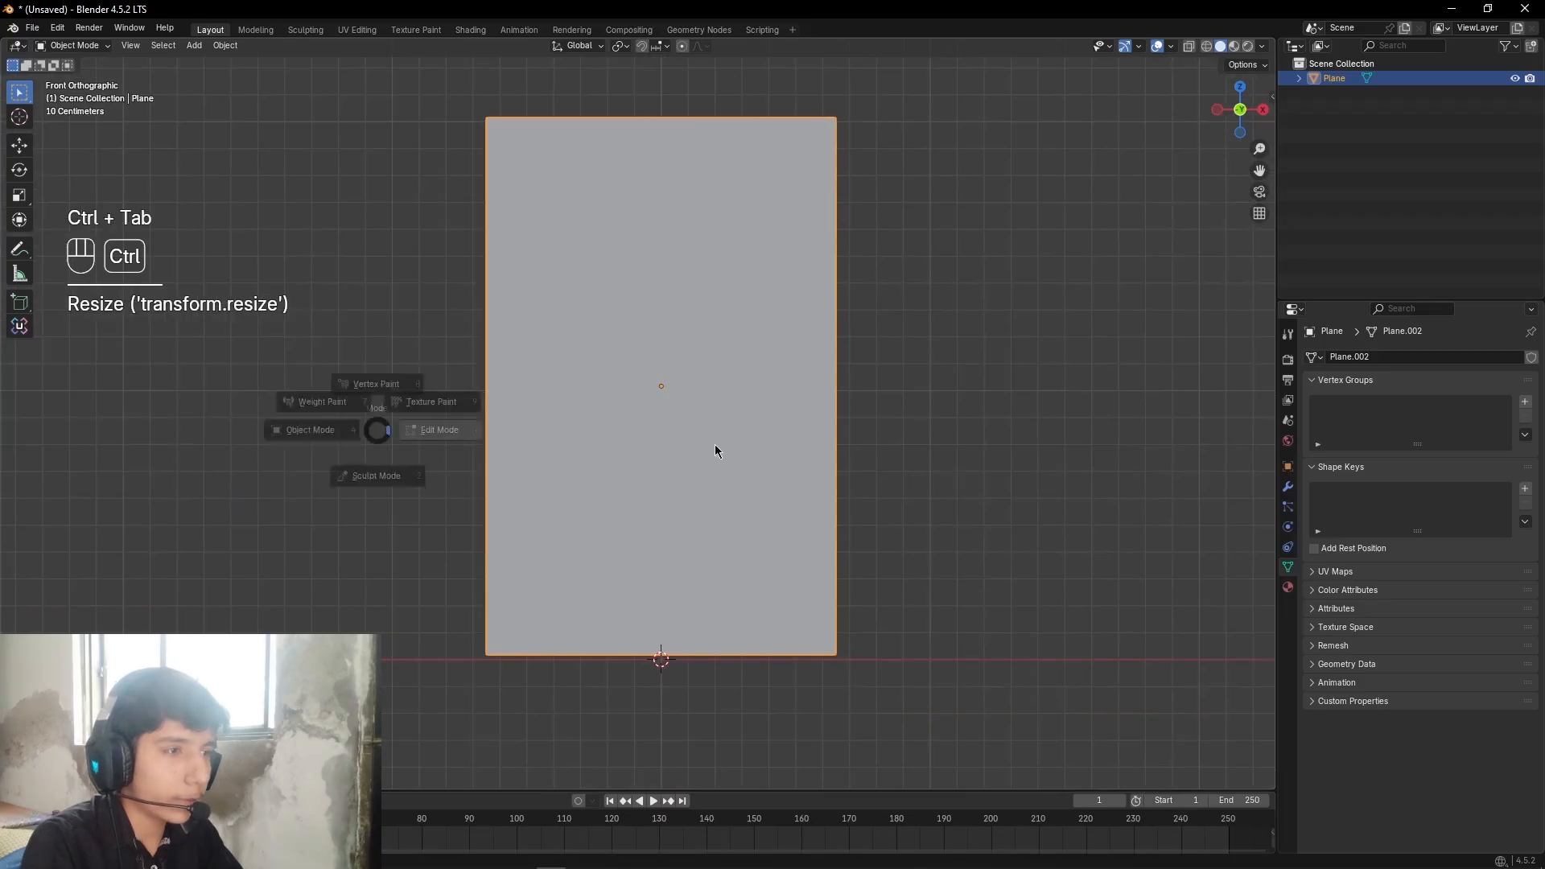
{"action": "left_click", "coordinate": [717, 448]}
{"action": "scroll", "coordinate": [547, 234], "scroll_direction": "up", "scroll_amount": 2}
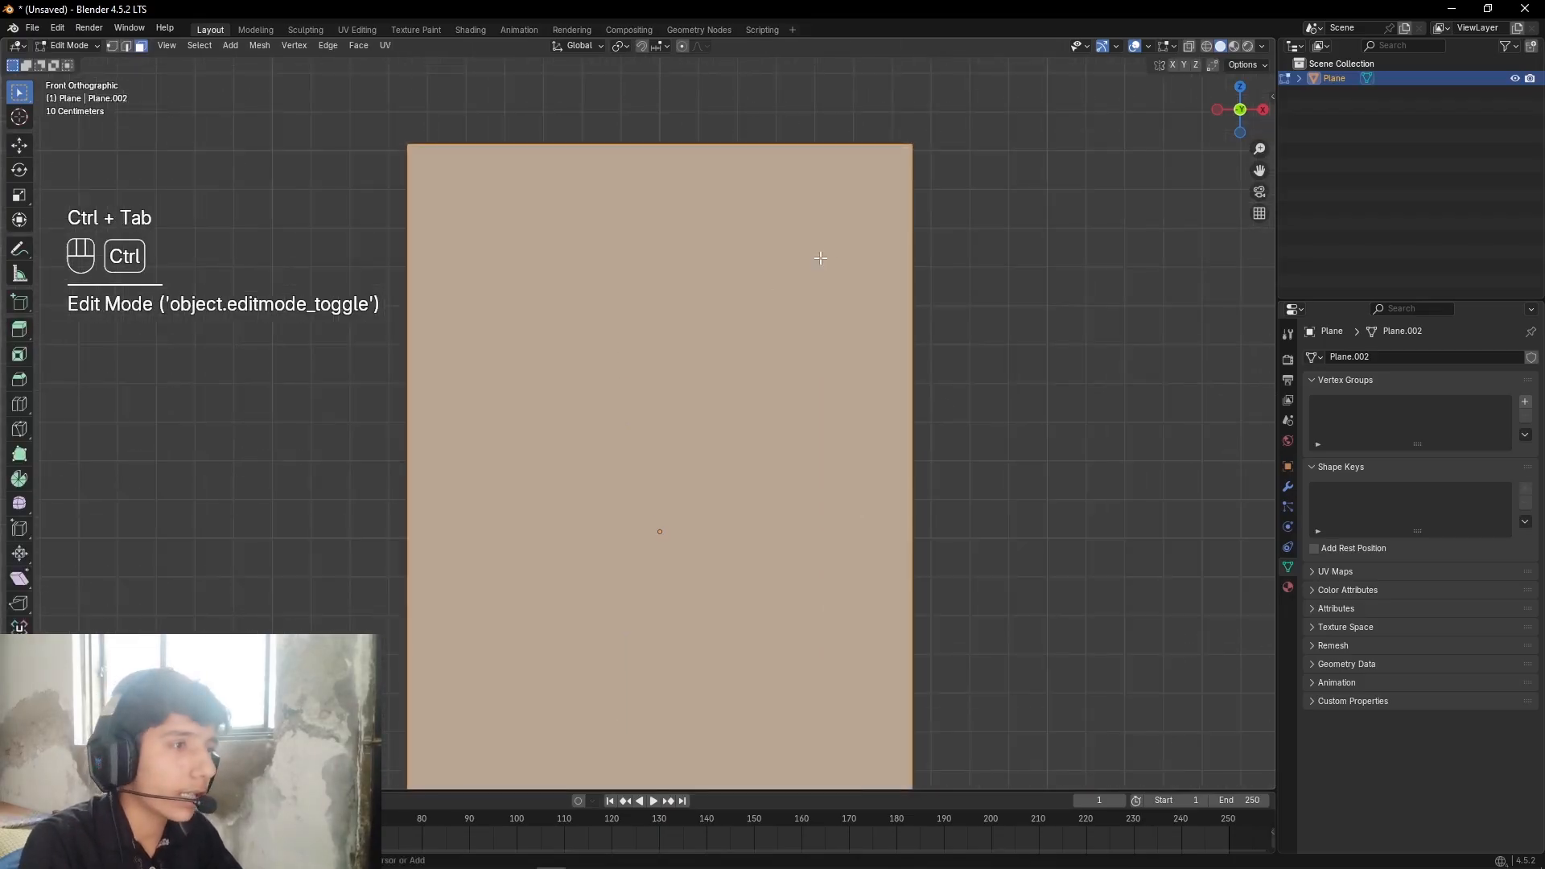
{"action": "key", "text": "ctrl+r"}
{"action": "scroll", "coordinate": [657, 135], "scroll_direction": "up", "scroll_amount": 4}
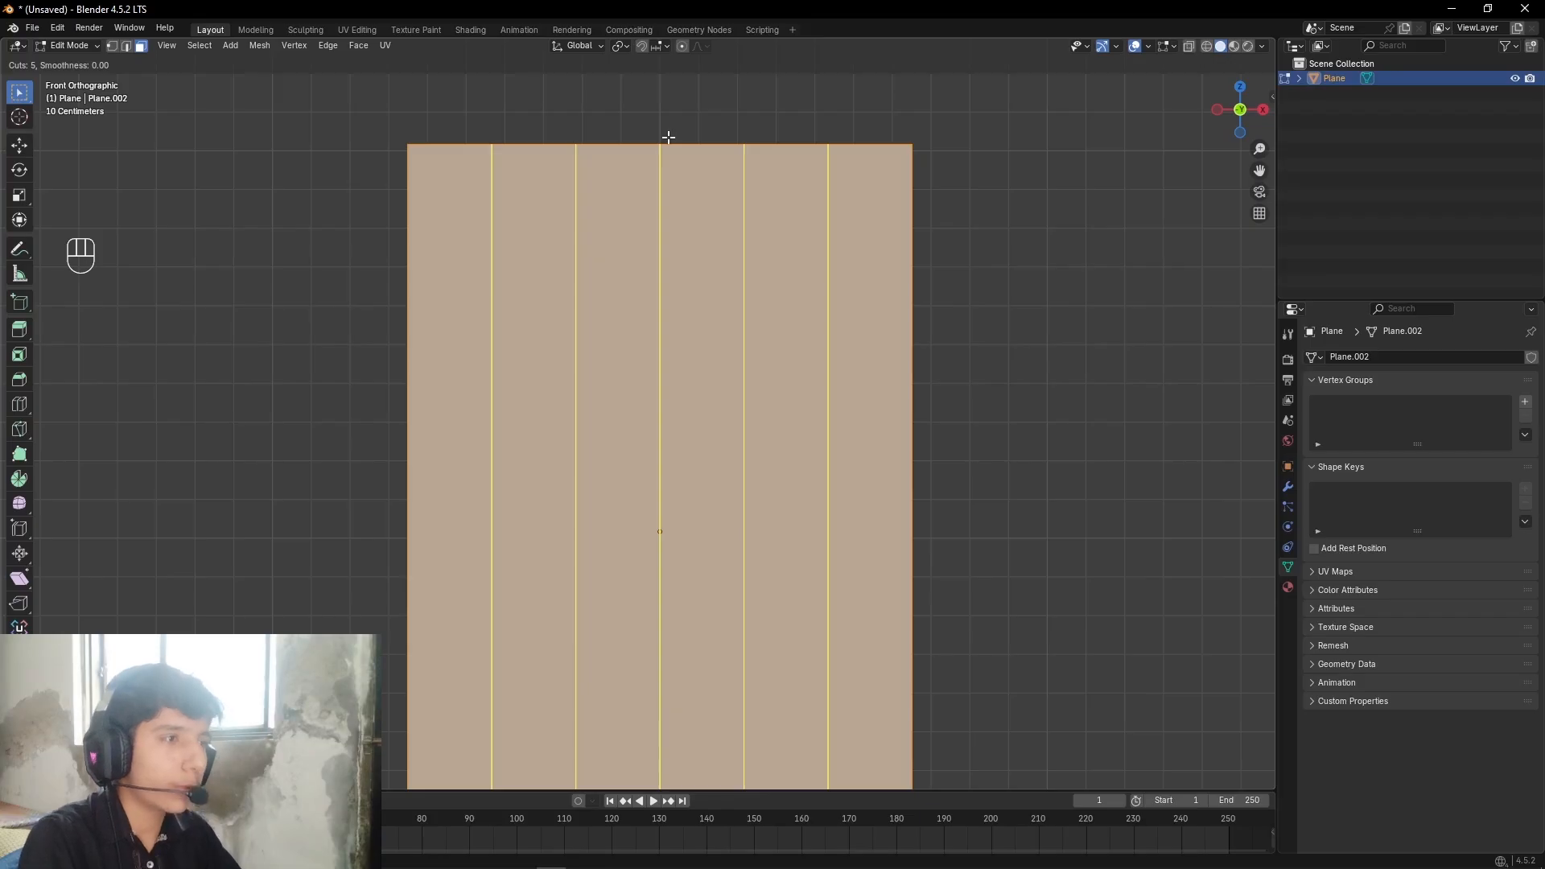
{"action": "key", "text": "4"}
{"action": "key", "text": "5"}
{"action": "key", "text": "KP_Enter"}
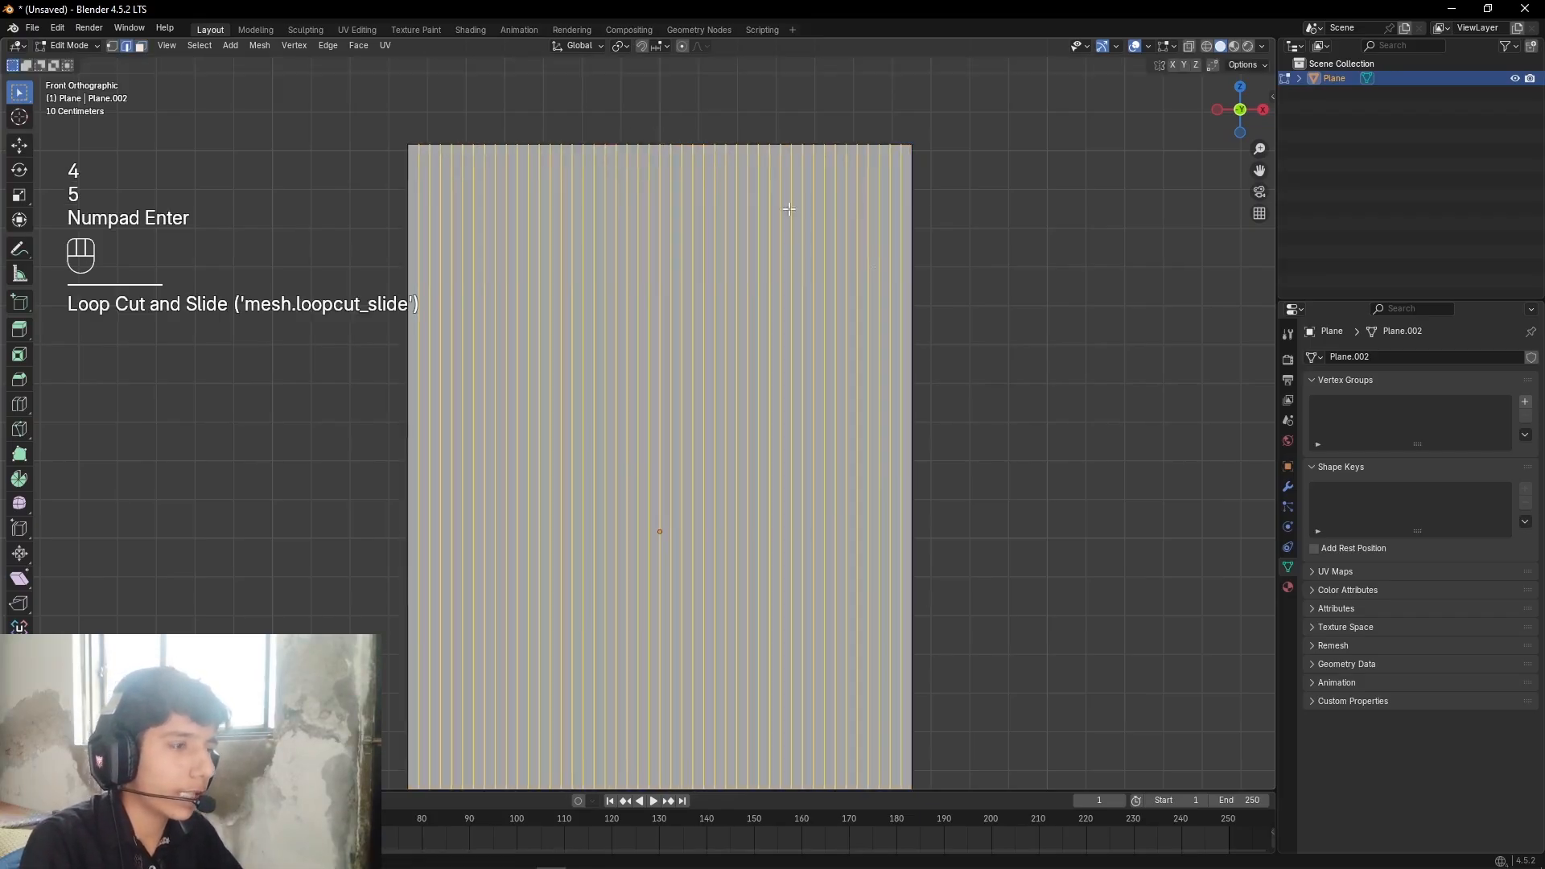
Step: Add 45 evenly spaced horizontal loop cuts down the plane without sliding them
{"action": "scroll", "coordinate": [969, 362], "scroll_direction": "down", "scroll_amount": 3}
{"action": "key", "text": "ctrl+r"}
{"action": "scroll", "coordinate": [773, 416], "scroll_direction": "up", "scroll_amount": 5}
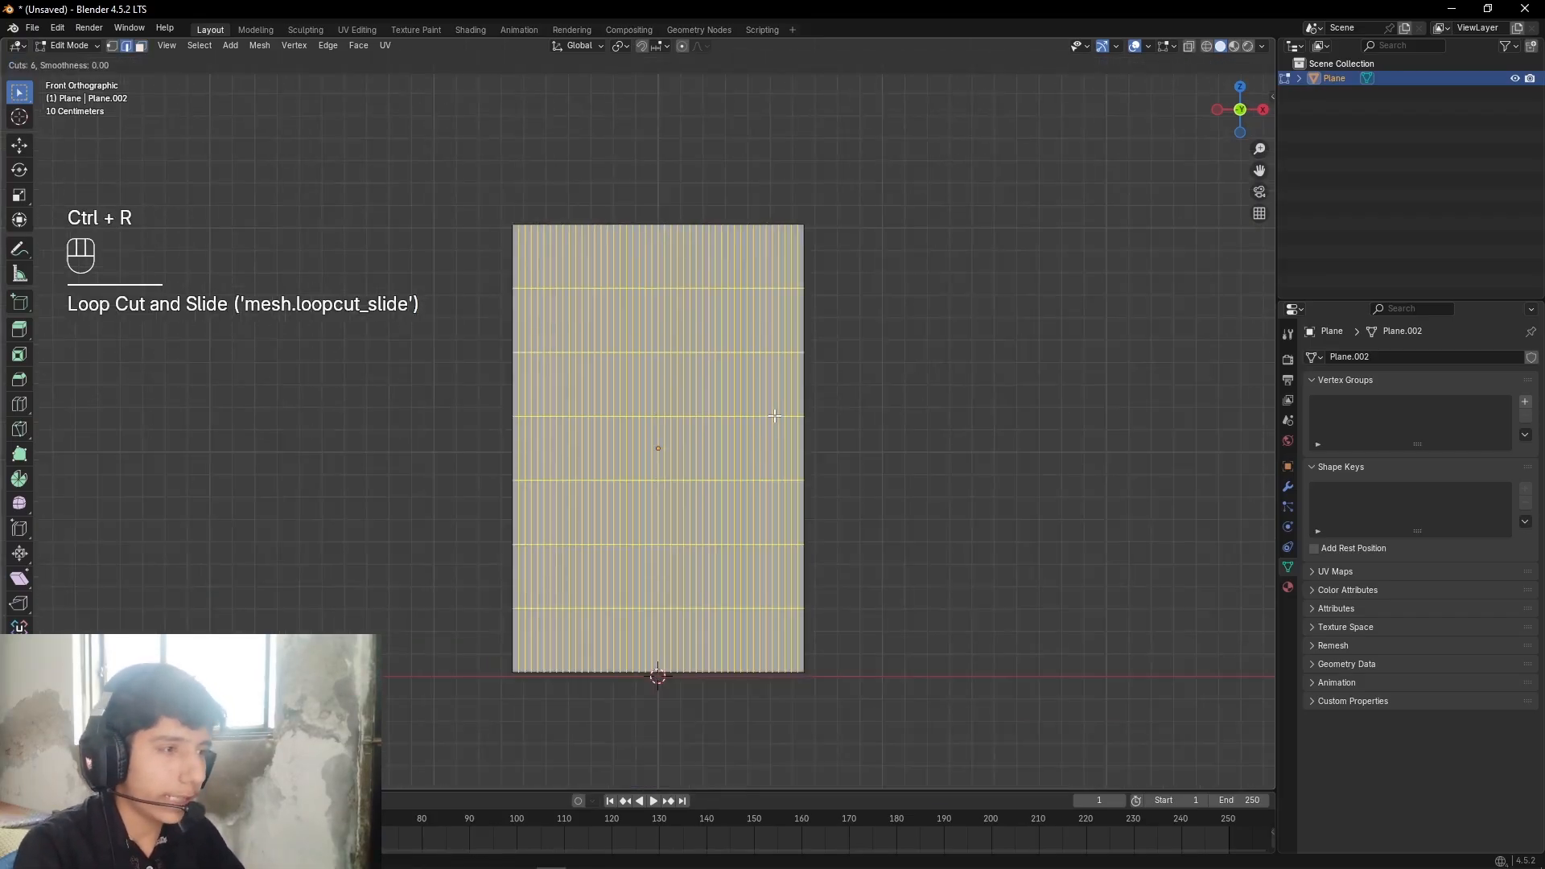
{"action": "key", "text": "4"}
{"action": "key", "text": "5"}
{"action": "key", "text": "KP_Enter"}
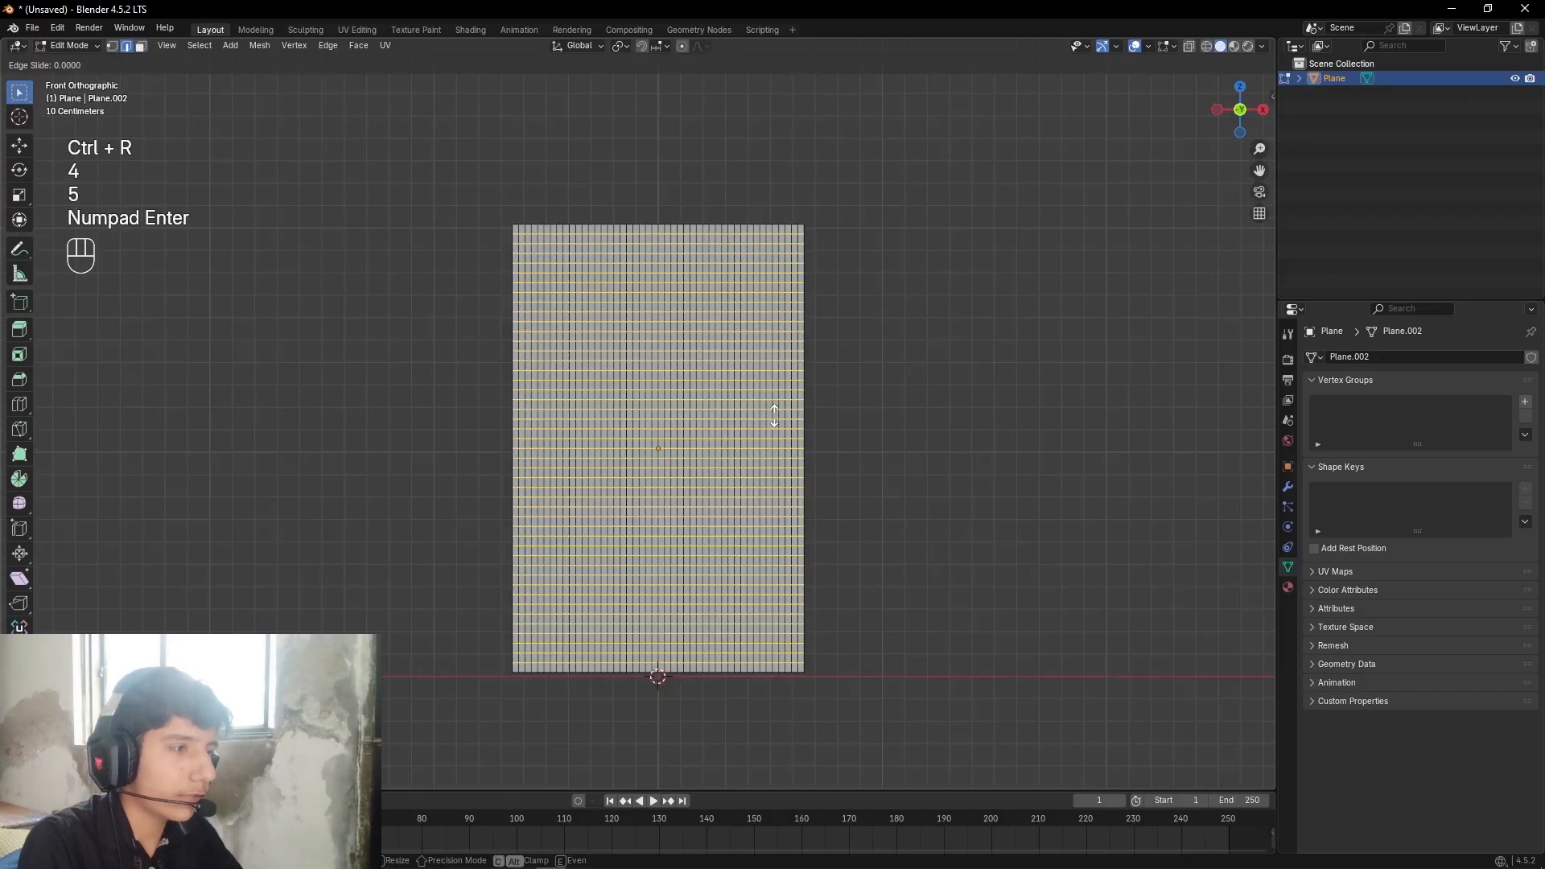
{"action": "left_click", "coordinate": [774, 416]}
Step: Extrude the plane's top and bottom edge loops in place and scale them apart along Z to about 1.027
{"action": "scroll", "coordinate": [970, 255], "scroll_direction": "up", "scroll_amount": 2}
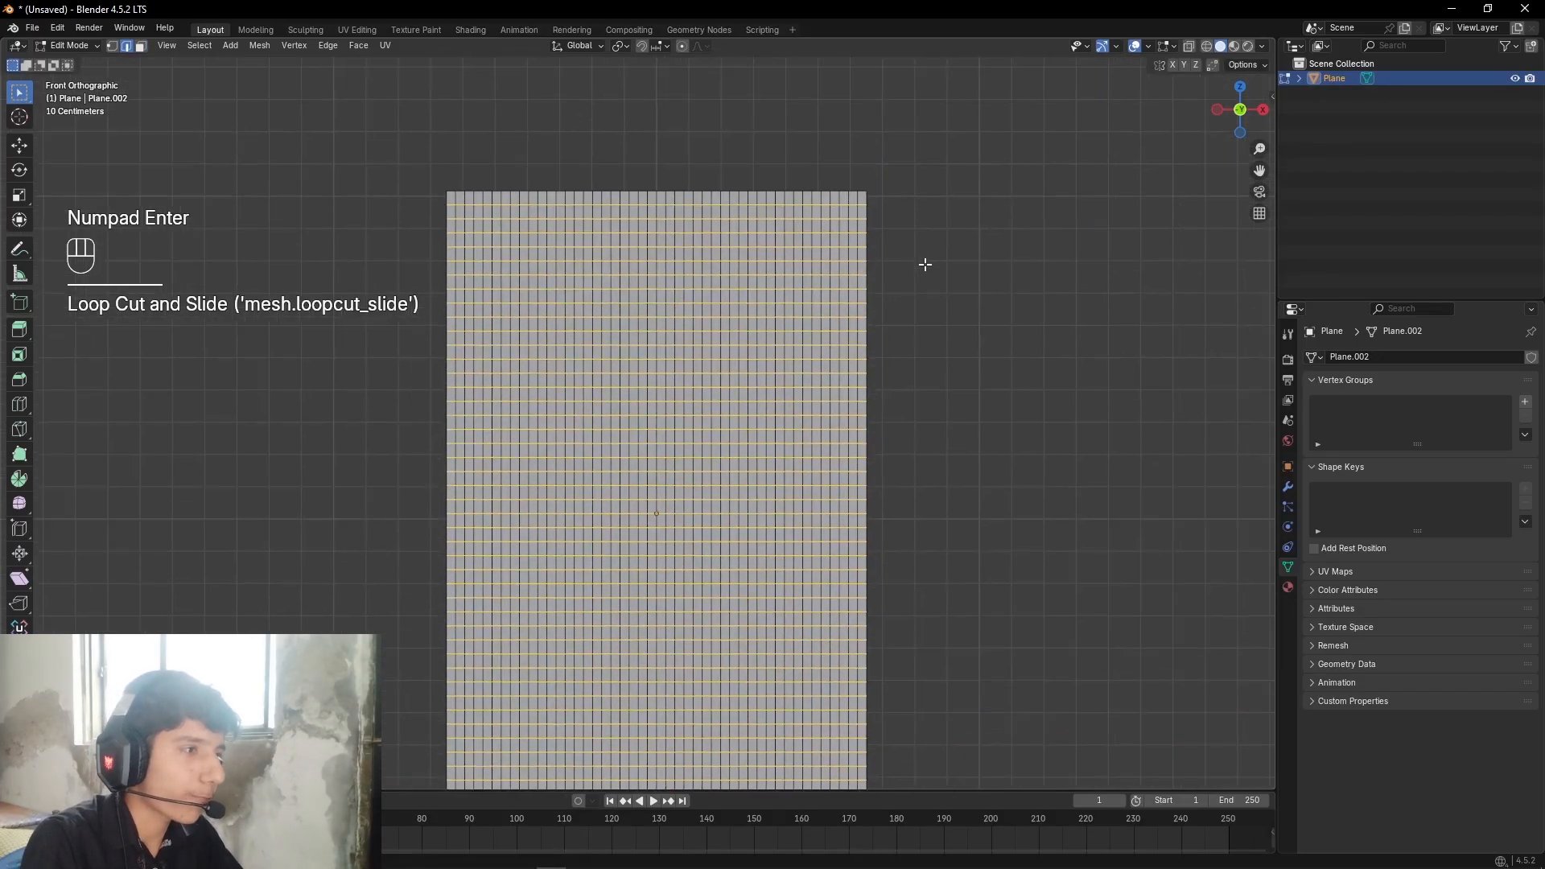
{"action": "left_click", "coordinate": [1120, 408]}
{"action": "left_click", "coordinate": [630, 161]}
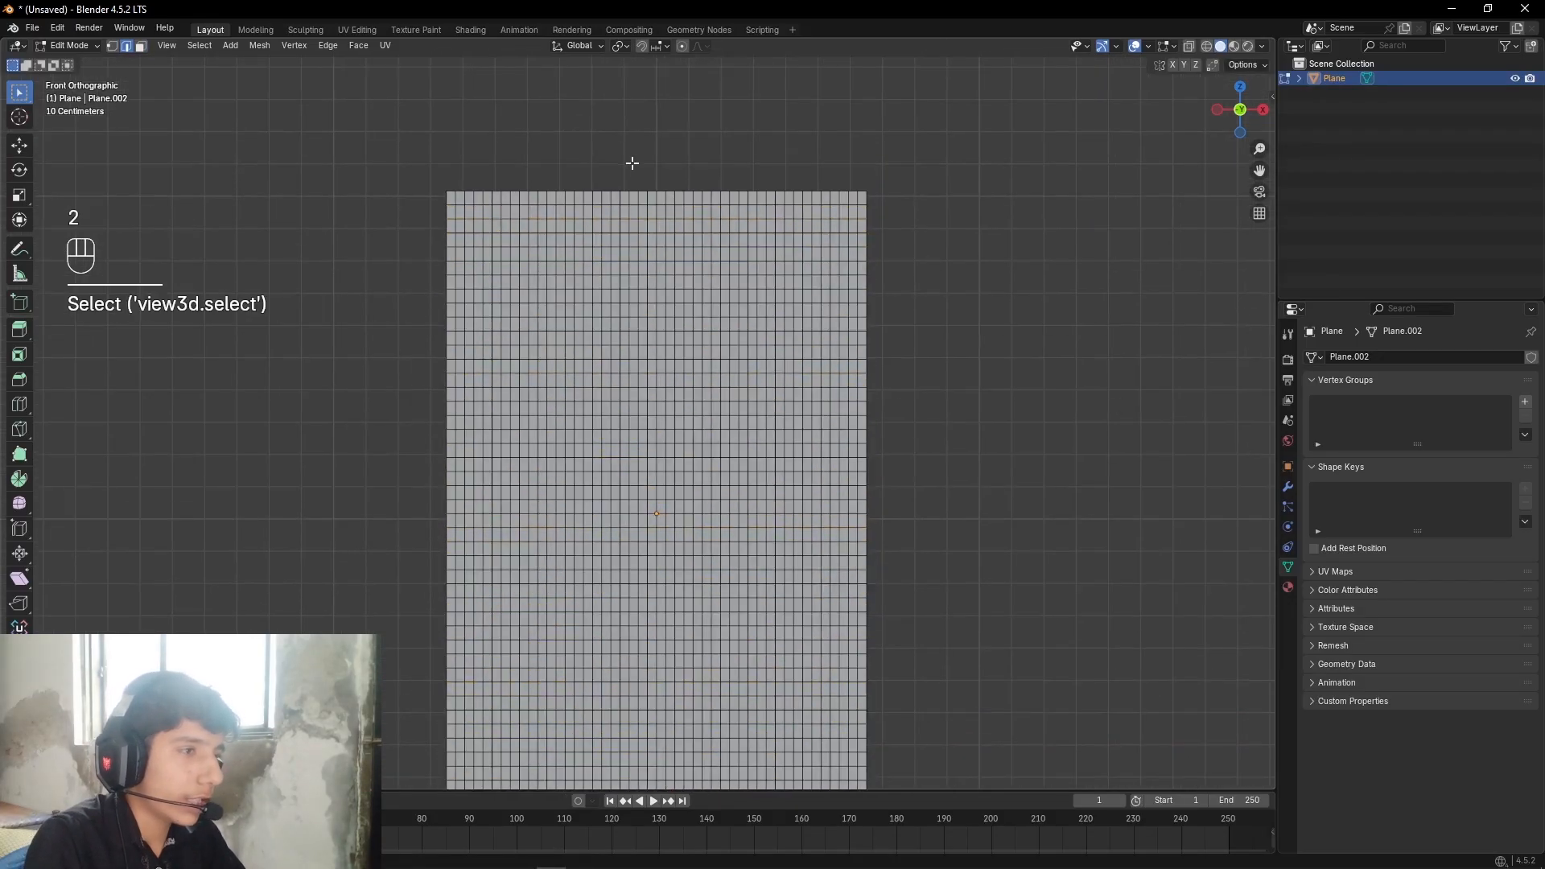
{"action": "left_click", "coordinate": [633, 164], "text": "alt"}
{"action": "middle_click_drag", "start_coordinate": [650, 749], "coordinate": [654, 405], "text": "shift"}
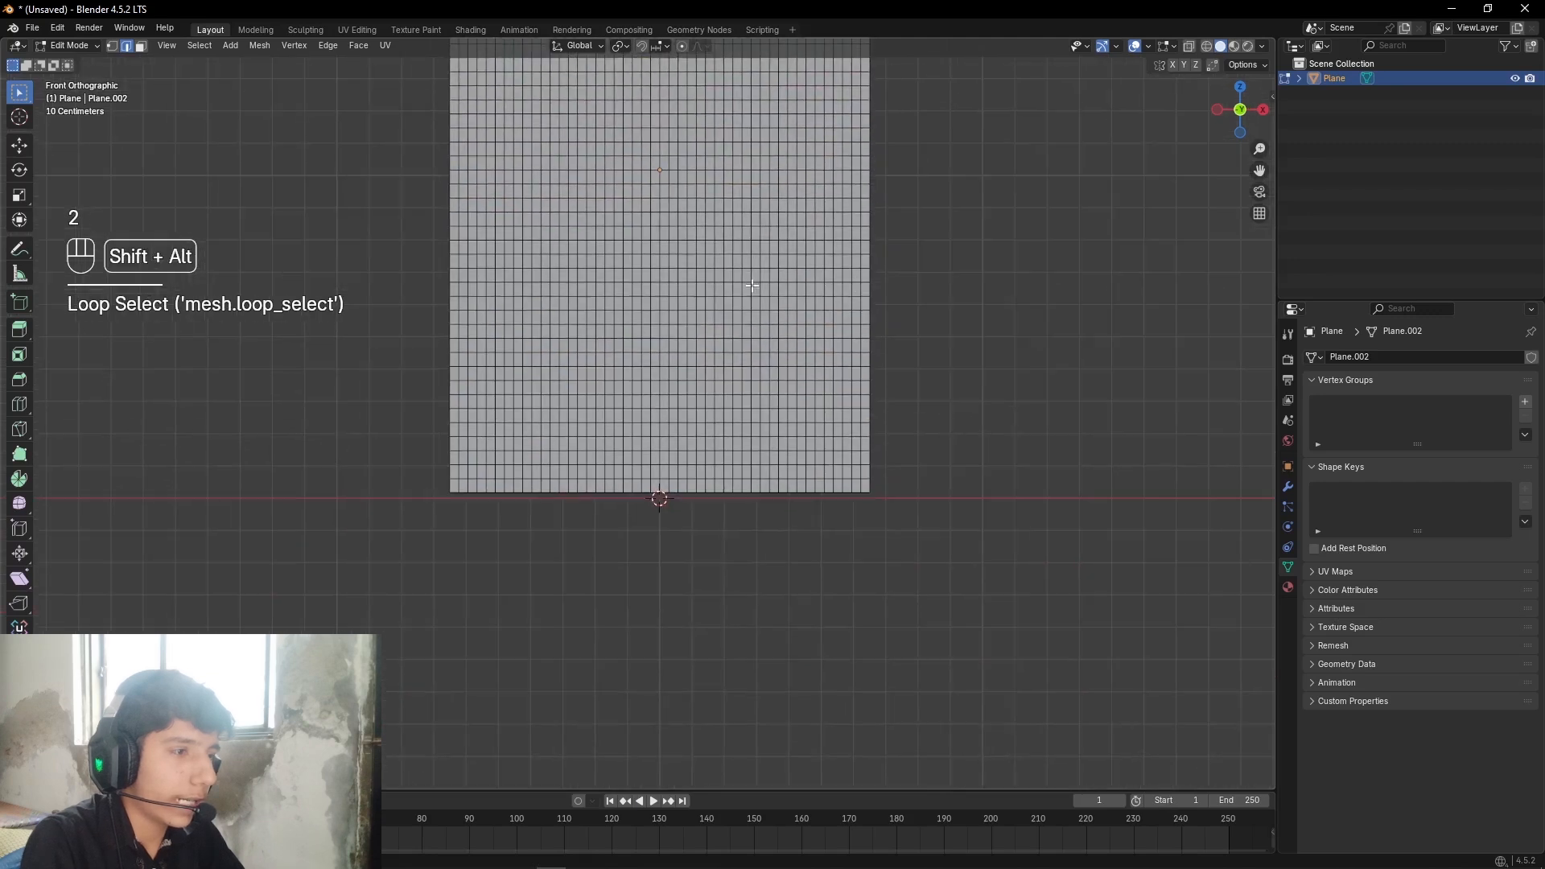
{"action": "scroll", "coordinate": [652, 502], "scroll_direction": "down", "scroll_amount": 2}
{"action": "left_click", "coordinate": [654, 490], "text": "alt+shift"}
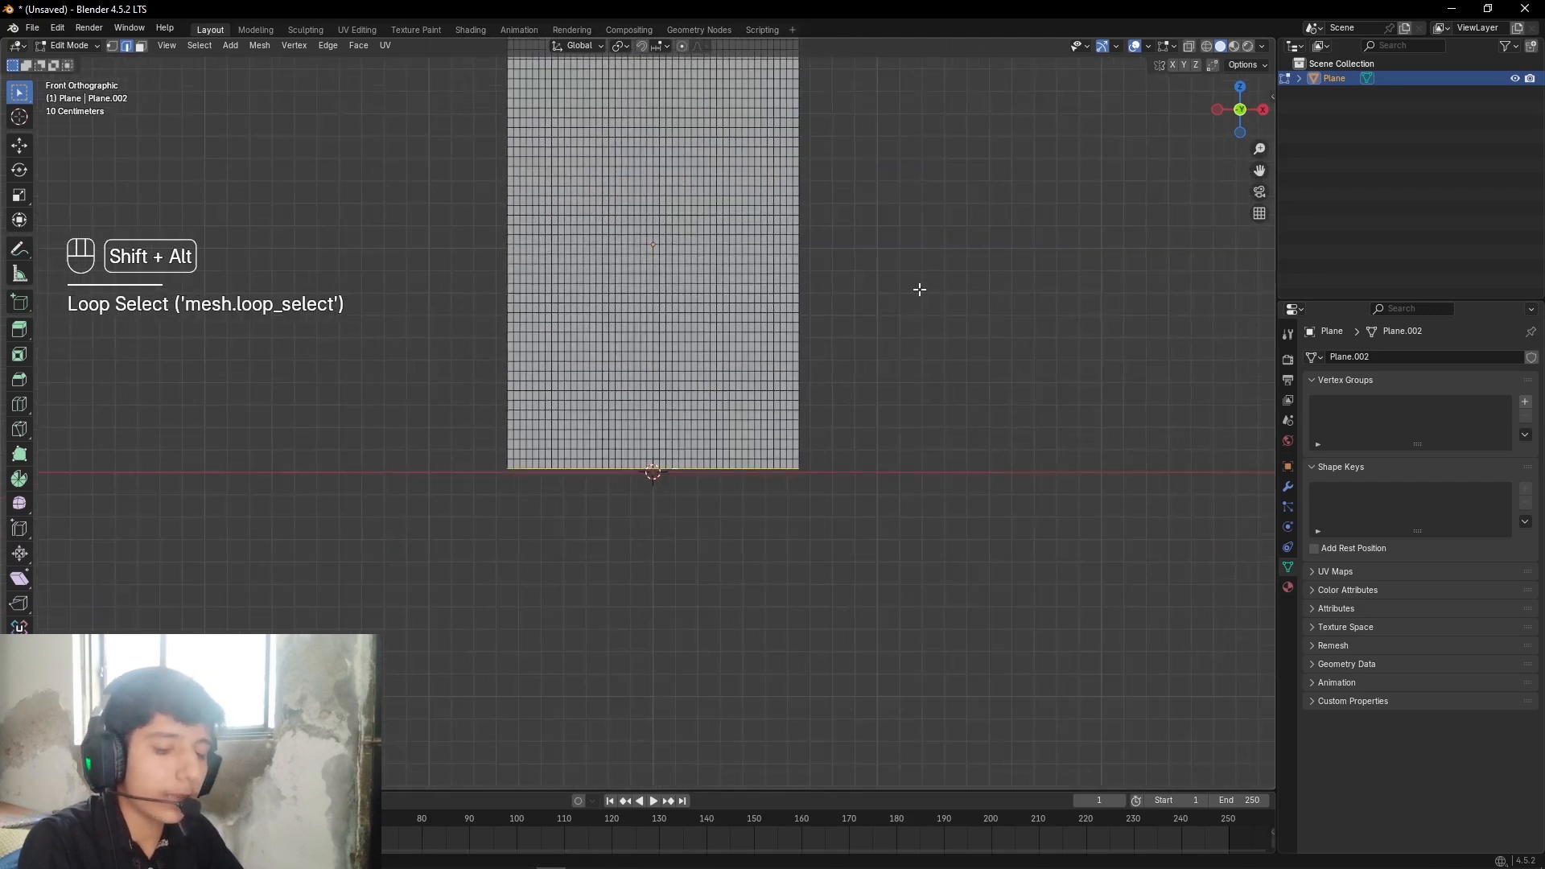
{"action": "scroll", "coordinate": [917, 286], "scroll_direction": "up", "scroll_amount": 2, "text": "shift"}
{"action": "key", "text": "e"}
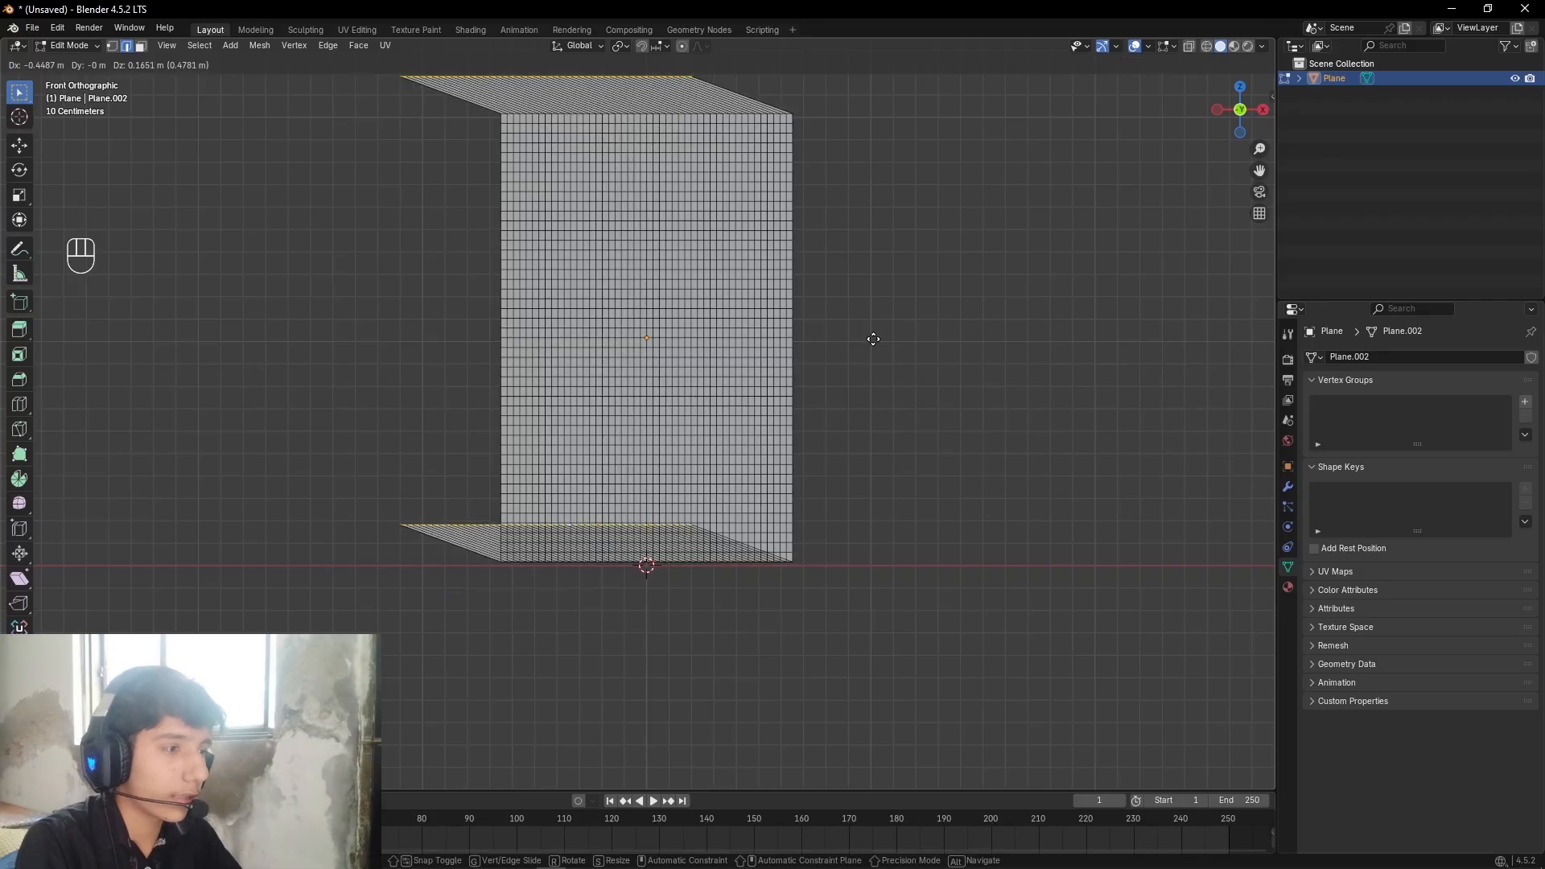
{"action": "right_click", "coordinate": [873, 339]}
{"action": "key", "text": "s"}
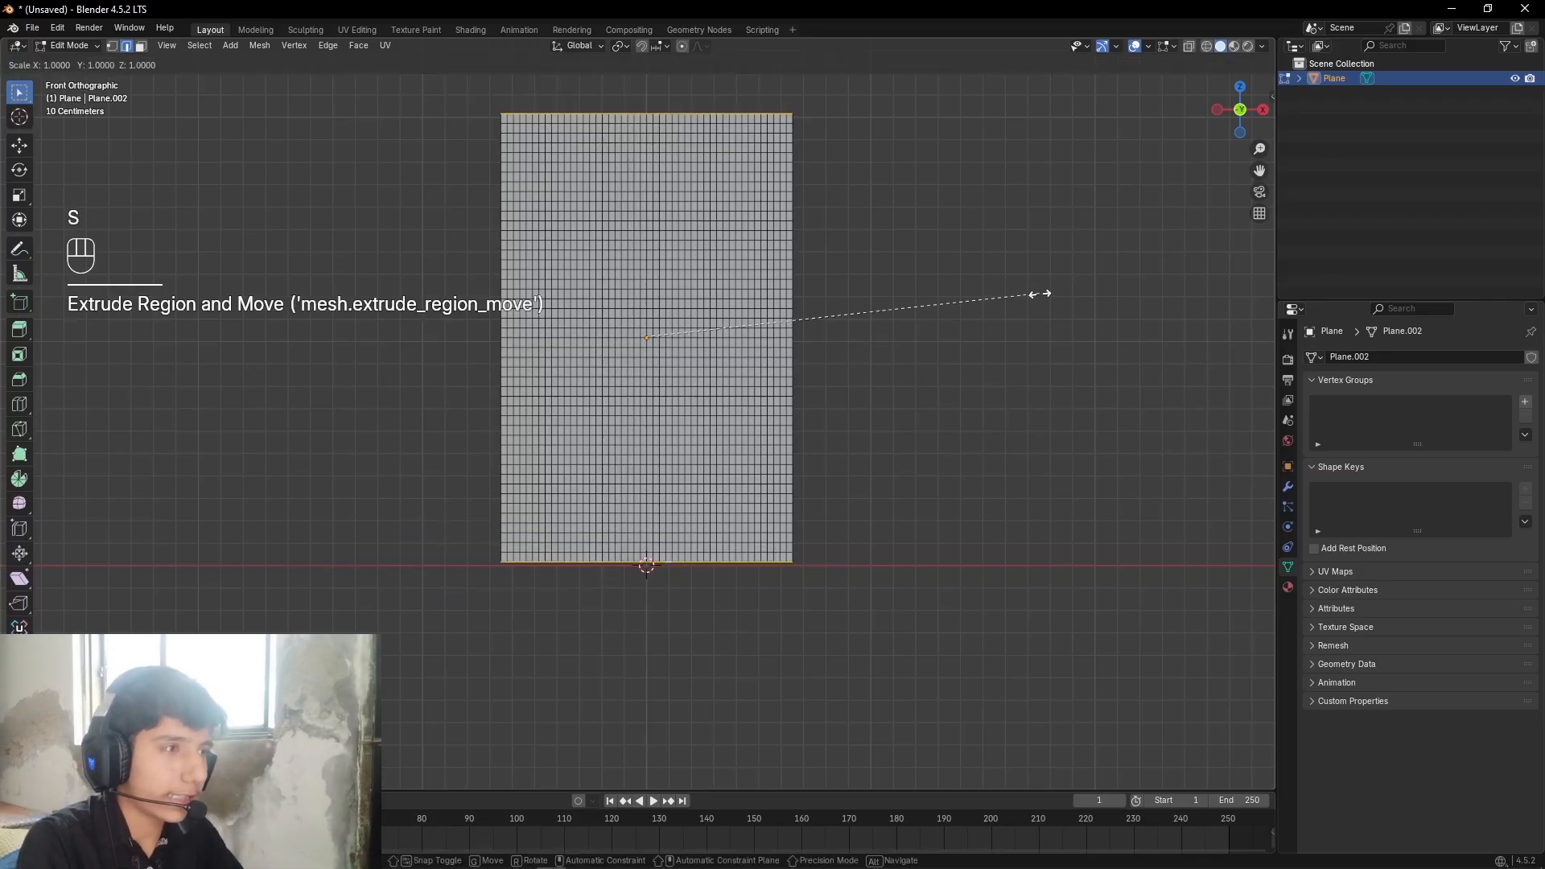
{"action": "key", "text": "z"}
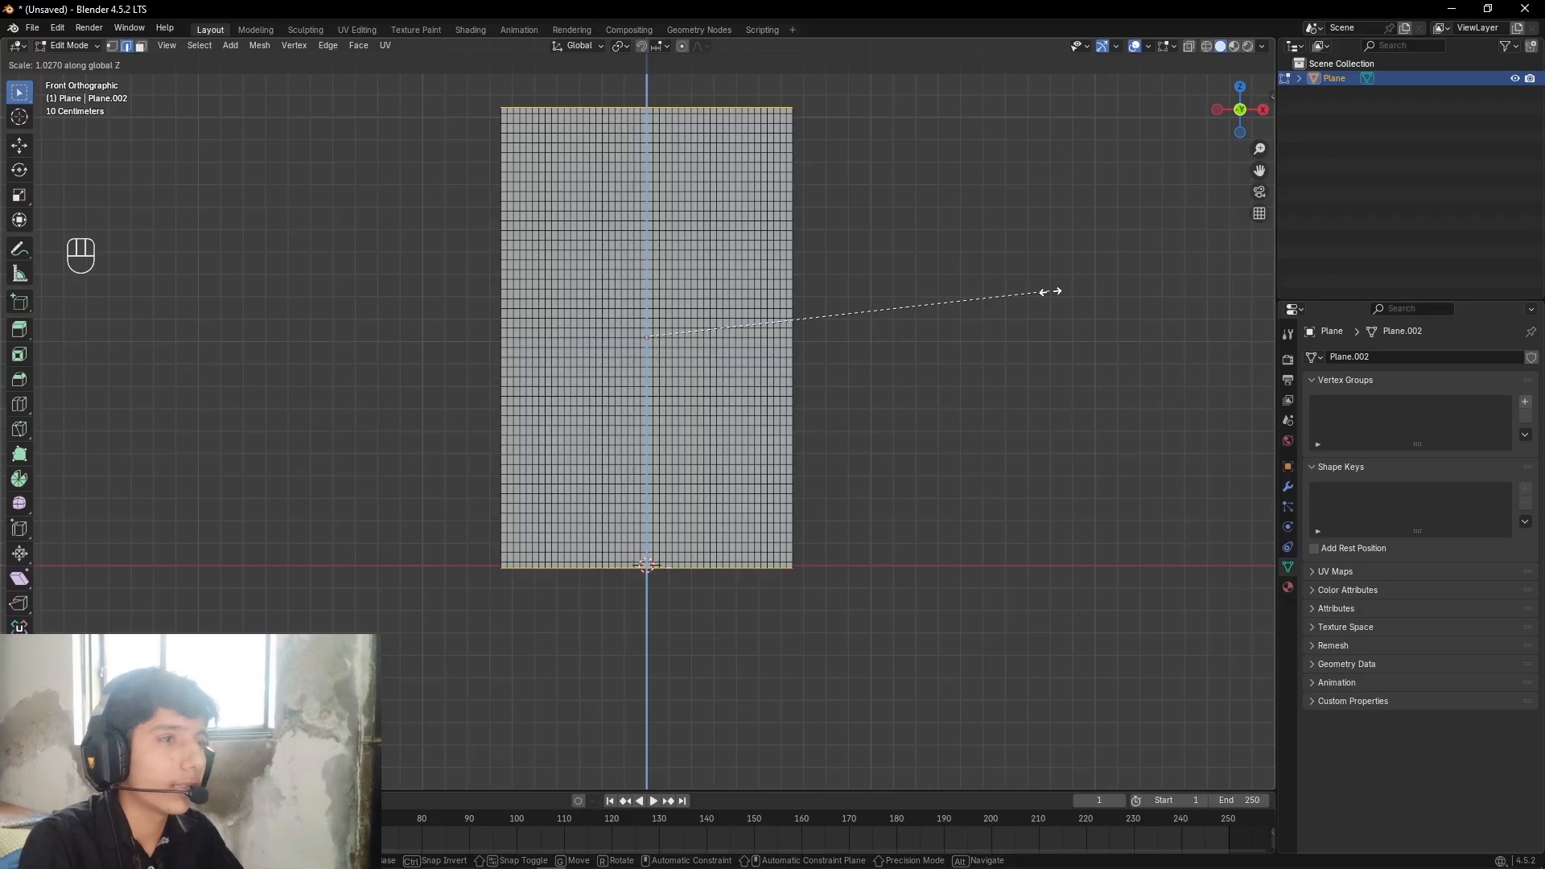
{"action": "left_click", "coordinate": [1050, 291]}
Step: Examine the narrow extruded strip along the mesh's top edge and upper corner
{"action": "scroll", "coordinate": [965, 193], "scroll_direction": "up", "scroll_amount": 3}
{"action": "left_click_drag", "start_coordinate": [948, 89], "coordinate": [916, 443], "text": "alt+shift"}
{"action": "scroll", "coordinate": [914, 439], "scroll_direction": "up", "scroll_amount": 4}
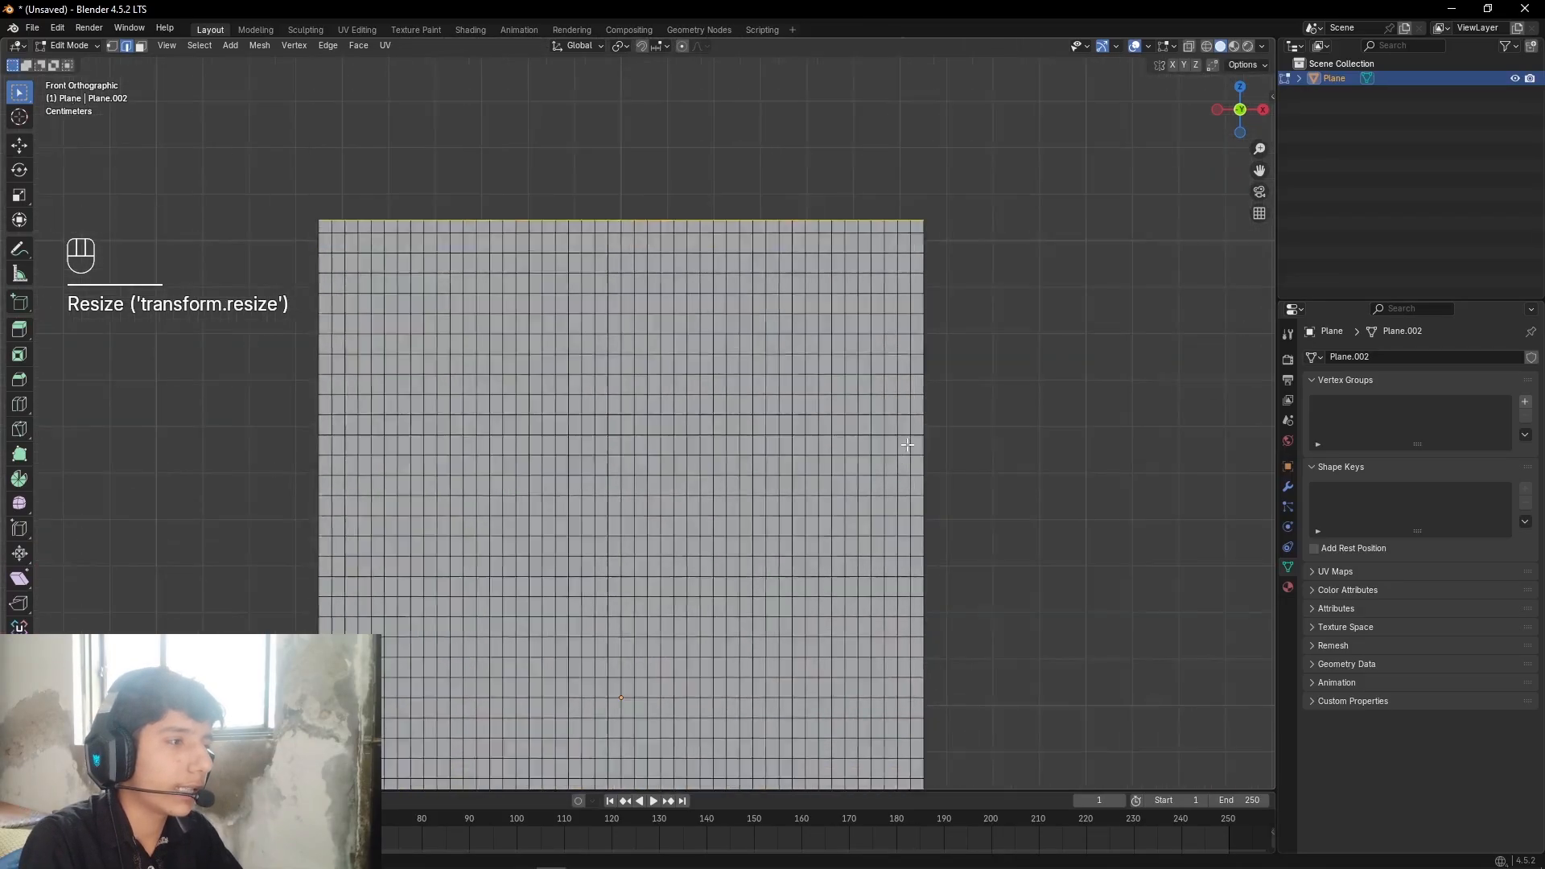
{"action": "left_click_drag", "start_coordinate": [1013, 233], "coordinate": [769, 574], "text": "alt+shift"}
{"action": "scroll", "coordinate": [923, 439], "scroll_direction": "up", "scroll_amount": 3}
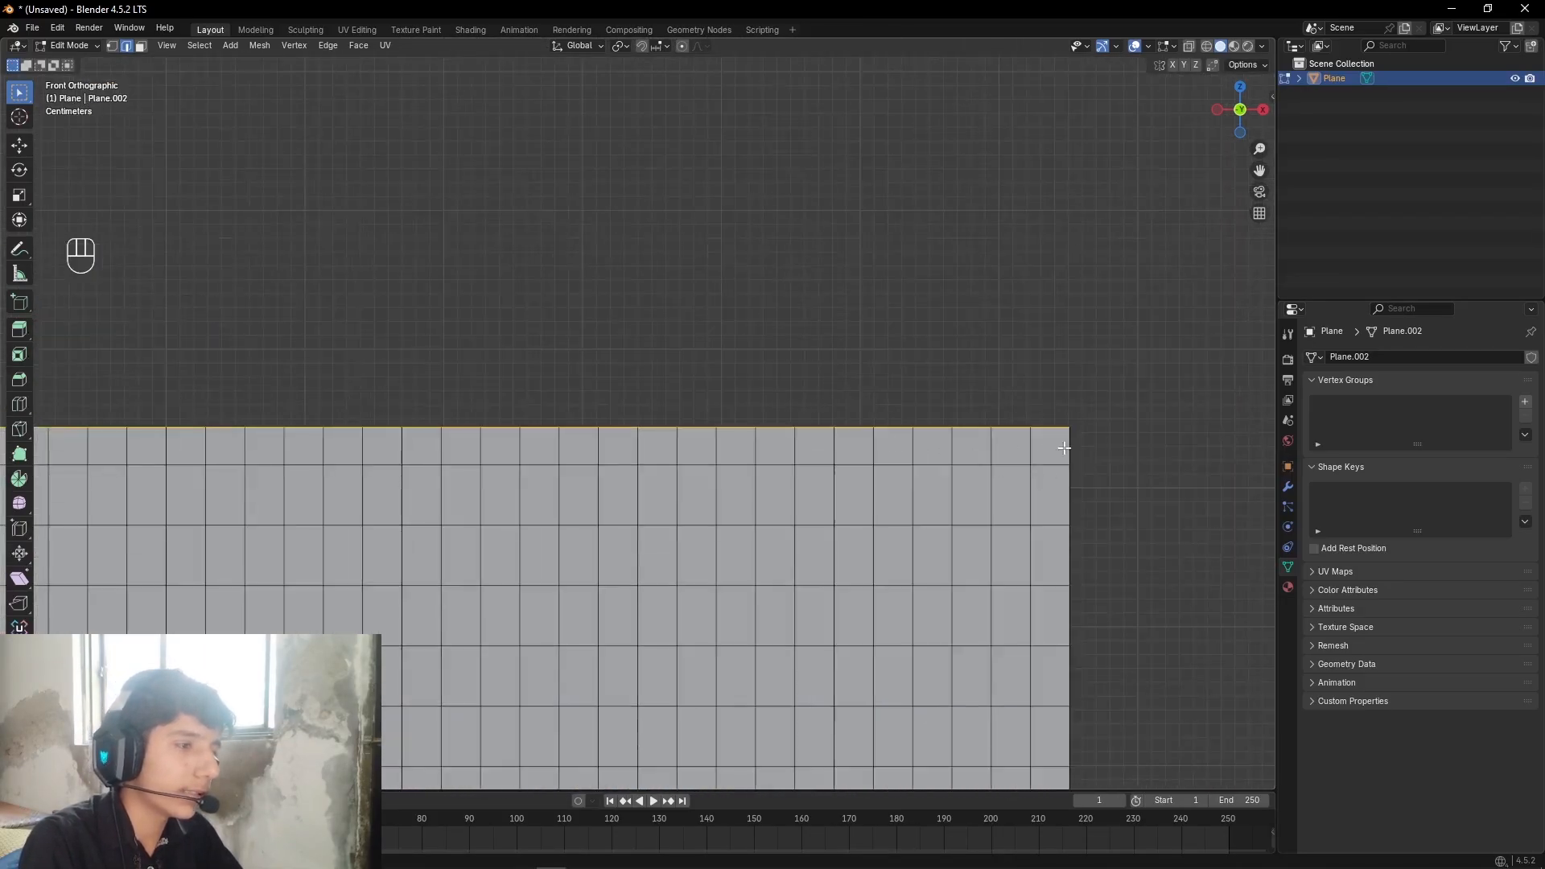
{"action": "scroll", "coordinate": [1062, 444], "scroll_direction": "down", "scroll_amount": 5}
{"action": "left_click_drag", "start_coordinate": [852, 603], "coordinate": [858, 399], "text": "alt+shift"}
{"action": "scroll", "coordinate": [857, 394], "scroll_direction": "down", "scroll_amount": 7}
Step: Return to Object Mode and add a Solidify modifier to the plane
{"action": "key", "text": "ctrl+Tab"}
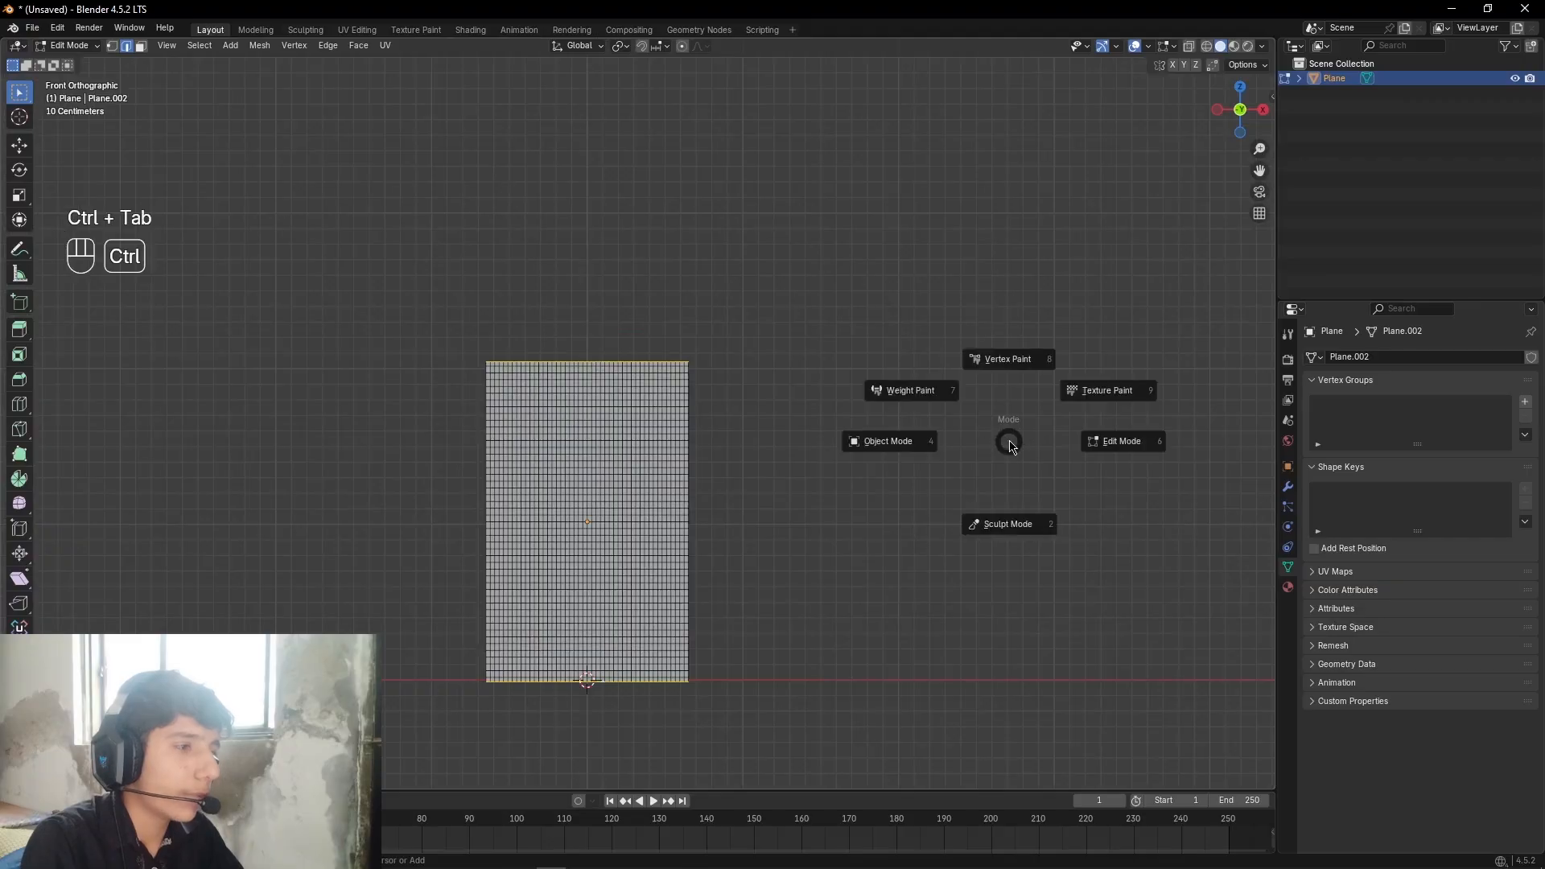
{"action": "left_click", "coordinate": [890, 447]}
{"action": "left_click_drag", "start_coordinate": [494, 590], "coordinate": [508, 443], "text": "alt+shift"}
{"action": "scroll", "coordinate": [646, 410], "scroll_direction": "up", "scroll_amount": 3}
{"action": "scroll", "coordinate": [856, 499], "scroll_direction": "up", "scroll_amount": 1}
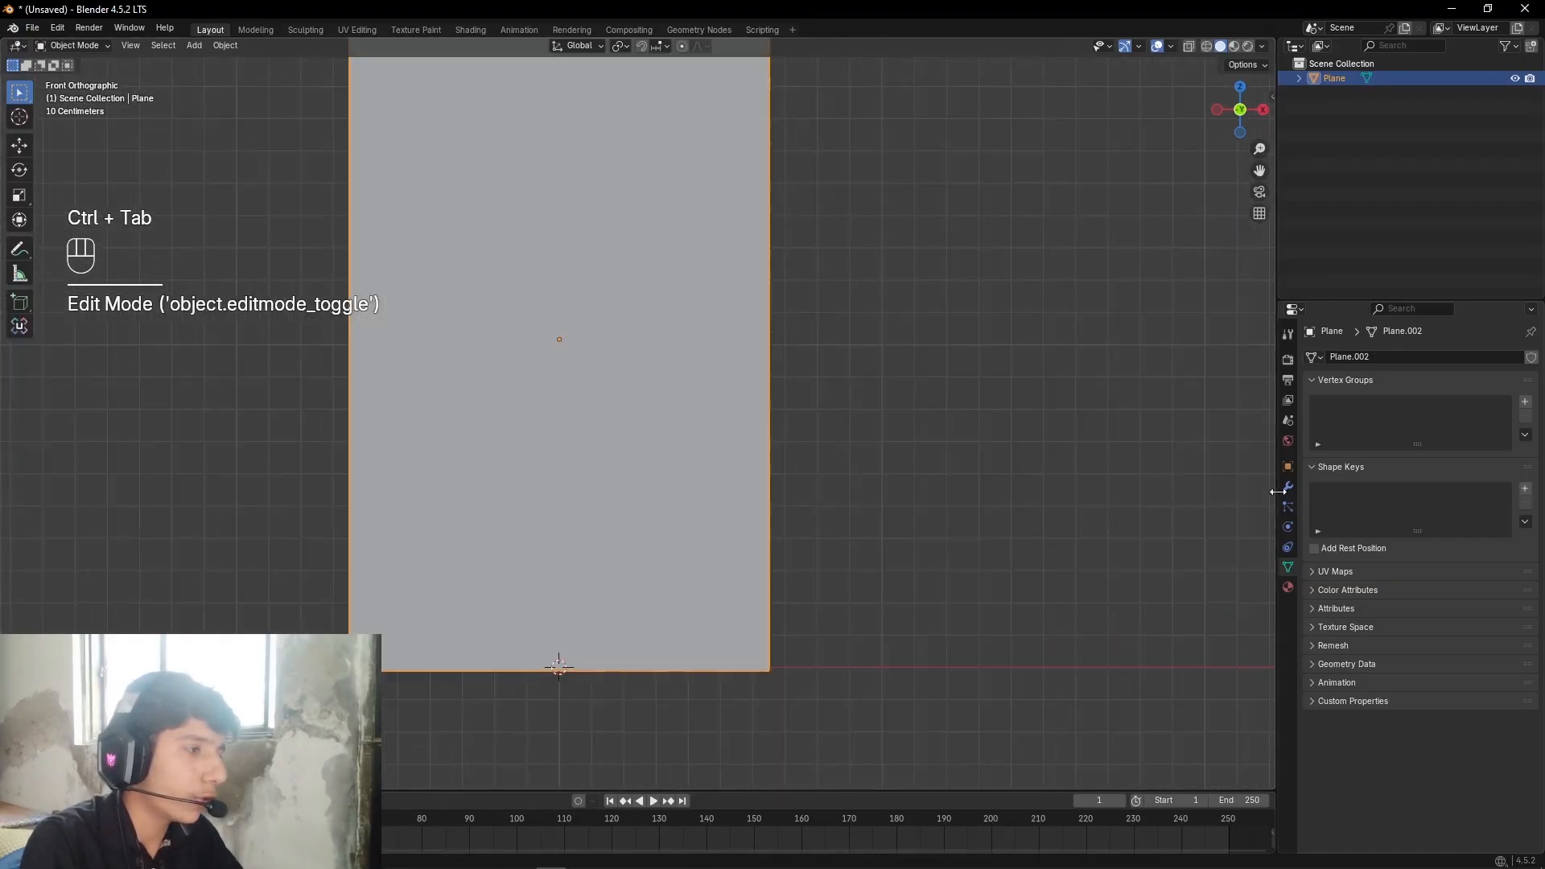
{"action": "left_click", "coordinate": [1287, 487]}
{"action": "left_click_drag", "start_coordinate": [780, 411], "coordinate": [828, 494], "text": "alt+shift"}
{"action": "scroll", "coordinate": [829, 494], "scroll_direction": "down", "scroll_amount": 4}
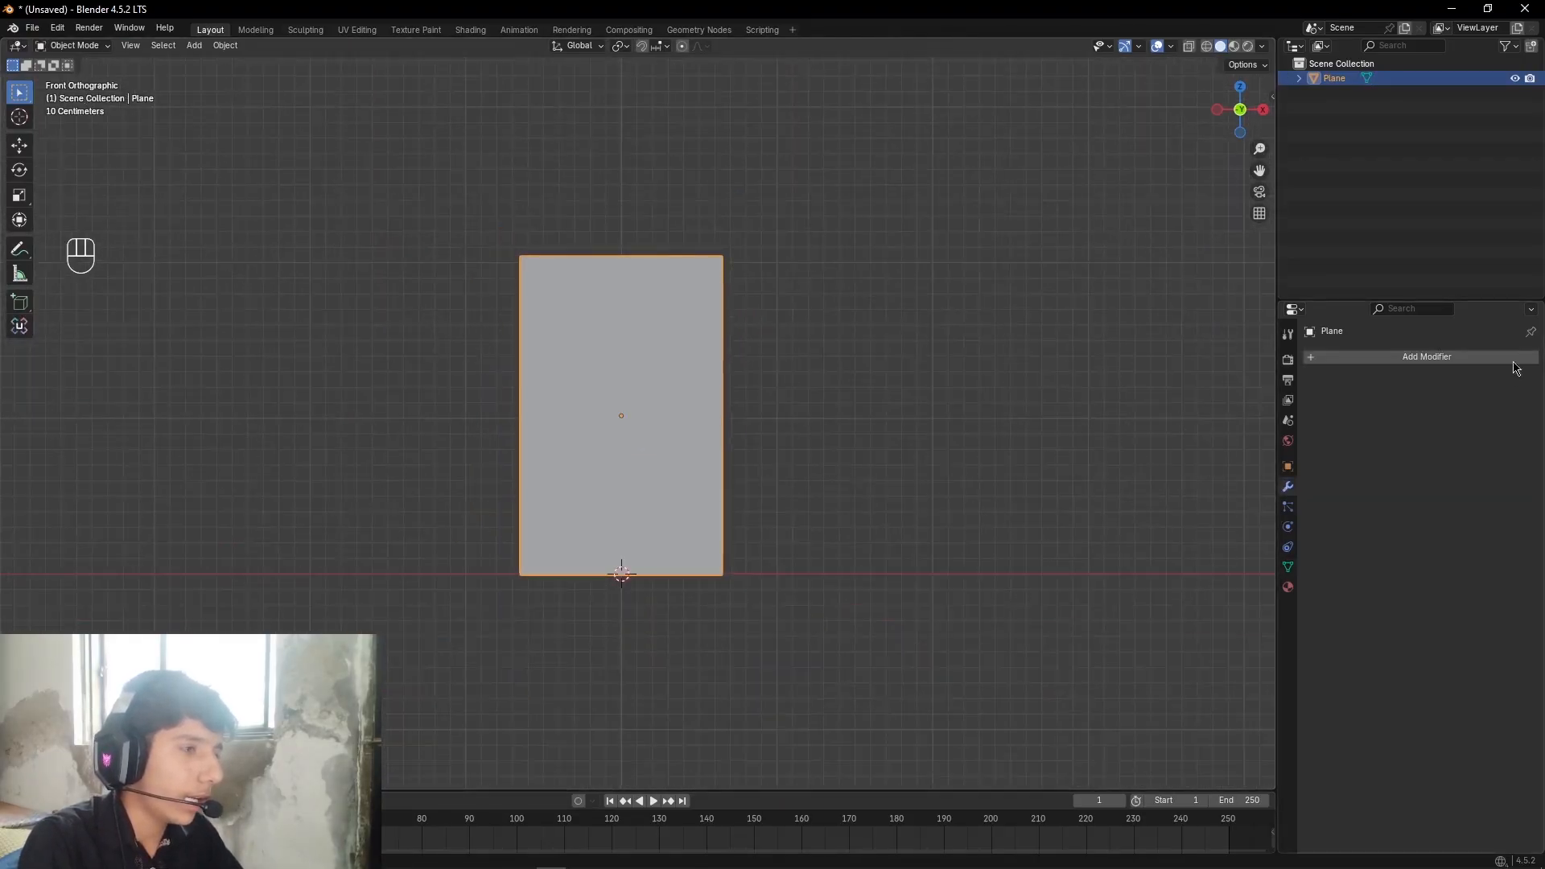
{"action": "left_click", "coordinate": [1420, 356]}
{"action": "left_click", "coordinate": [1410, 358]}
{"action": "type", "text": "sol"}
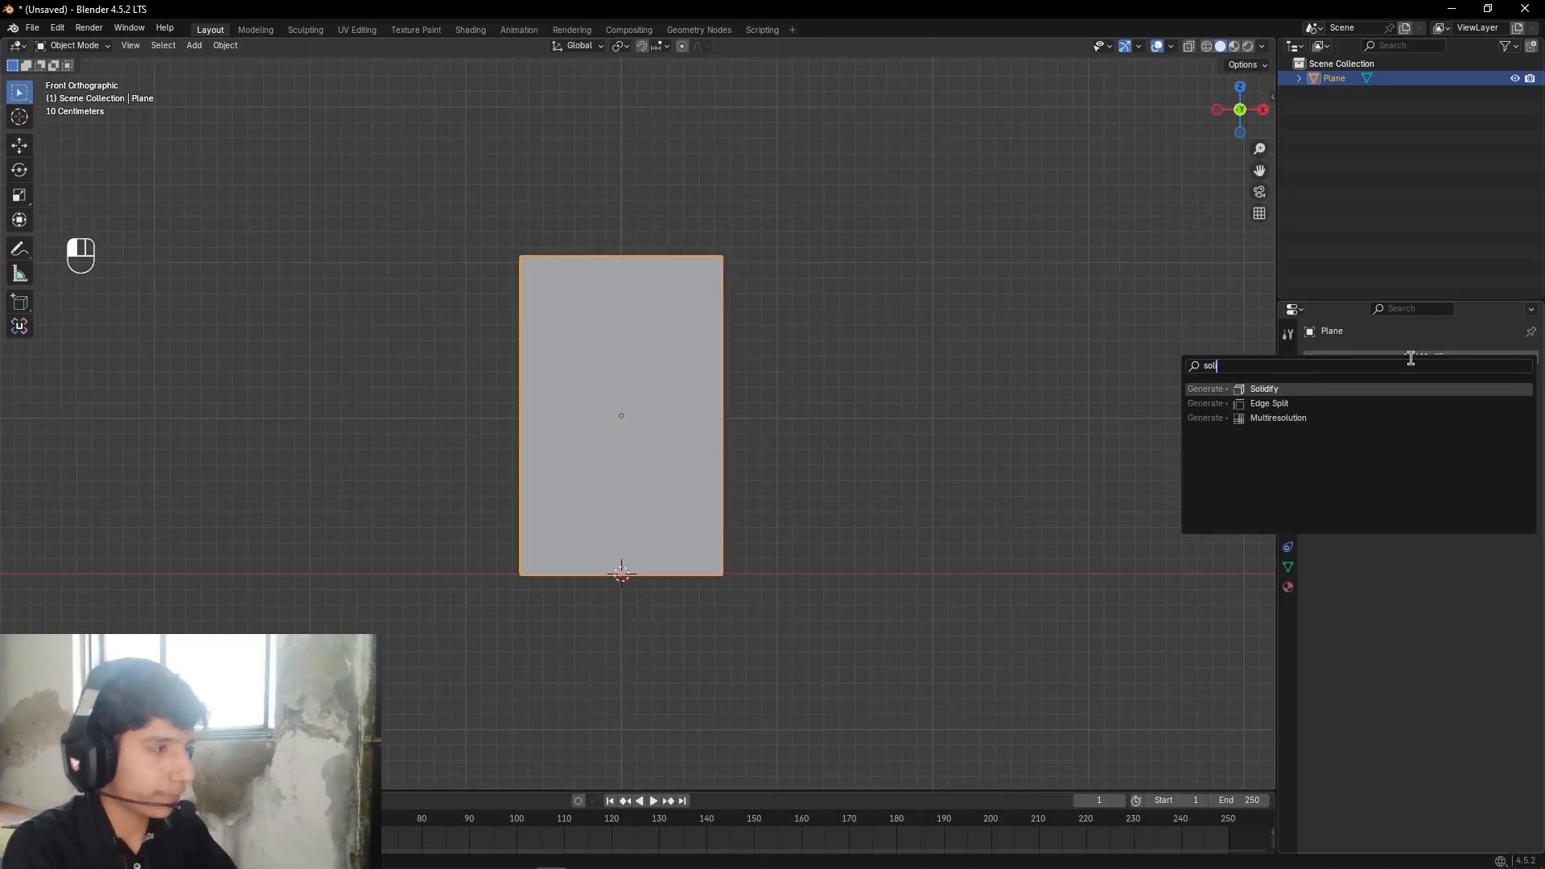
{"action": "key", "text": "Return"}
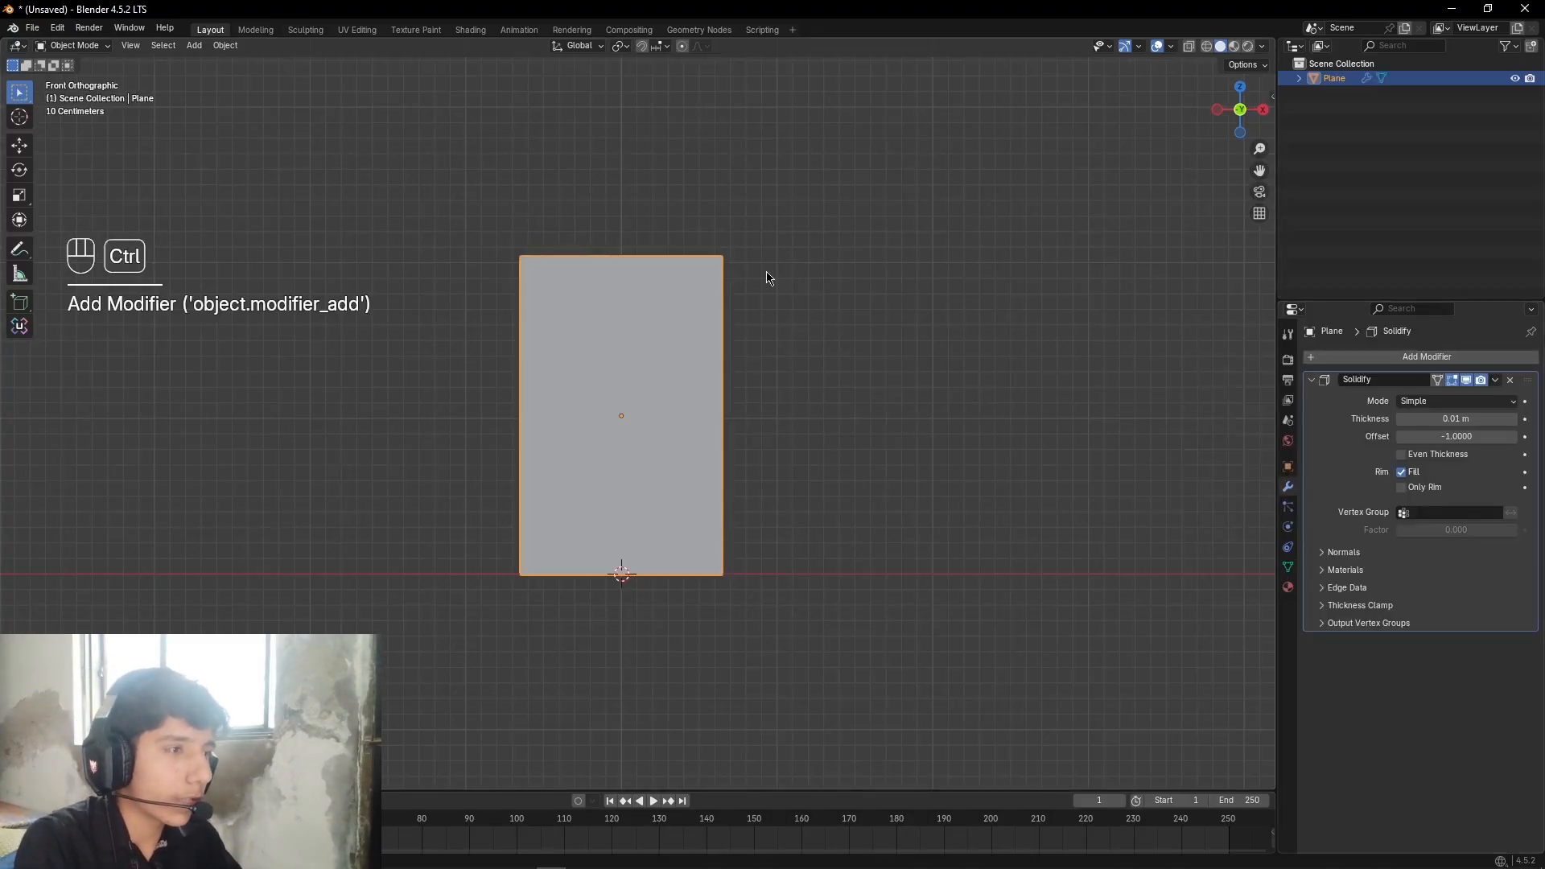
Step: Apply the plane's scale and its Solidify modifier
{"action": "key", "text": "ctrl+a"}
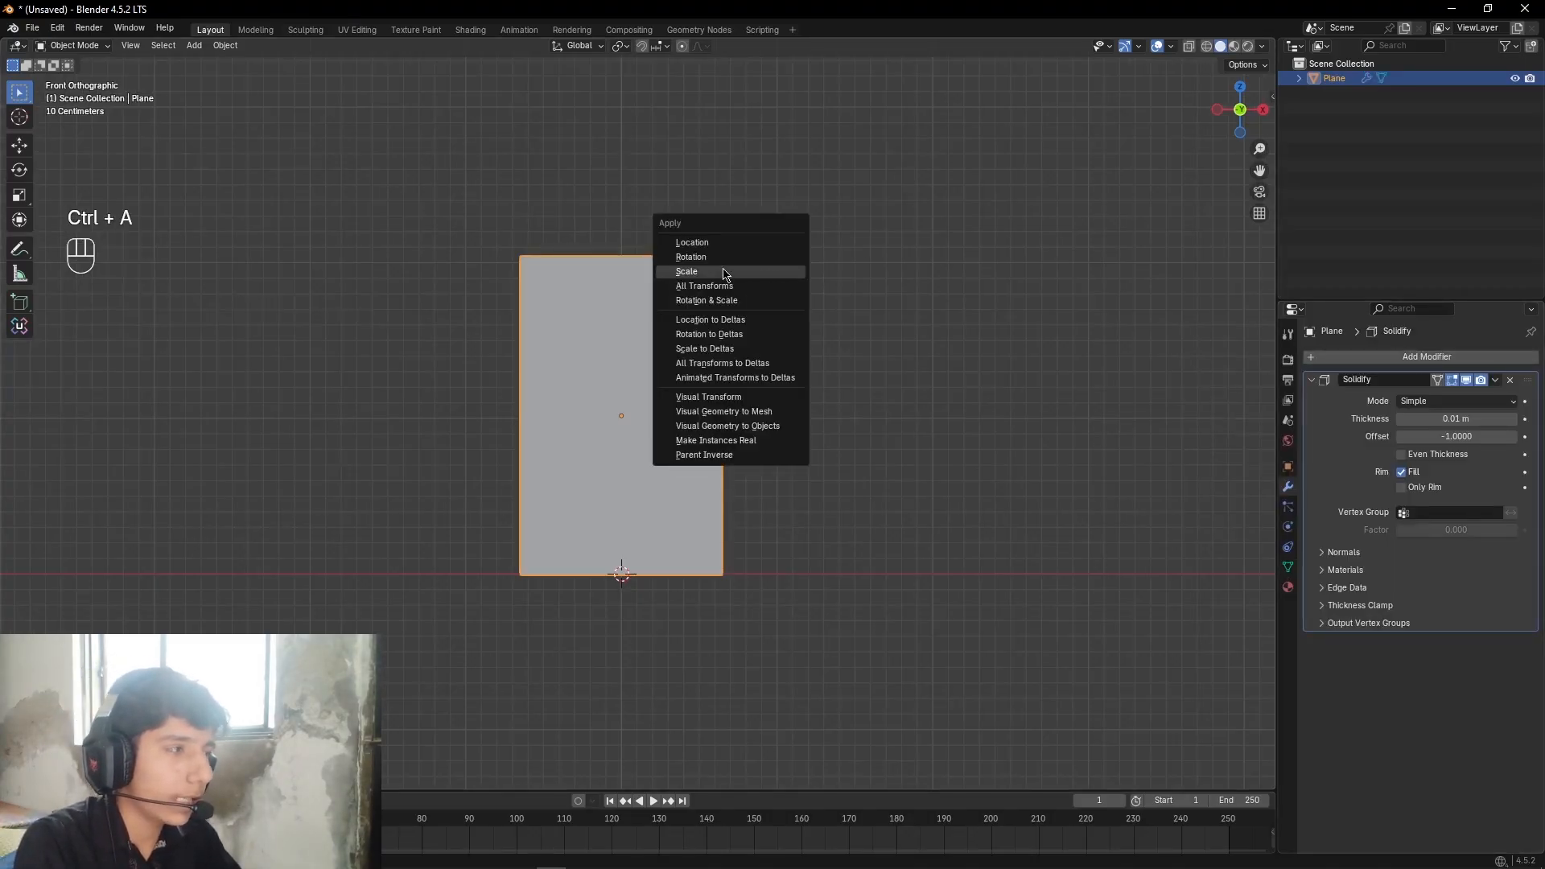
{"action": "left_click", "coordinate": [676, 274]}
{"action": "left_click", "coordinate": [1494, 380]}
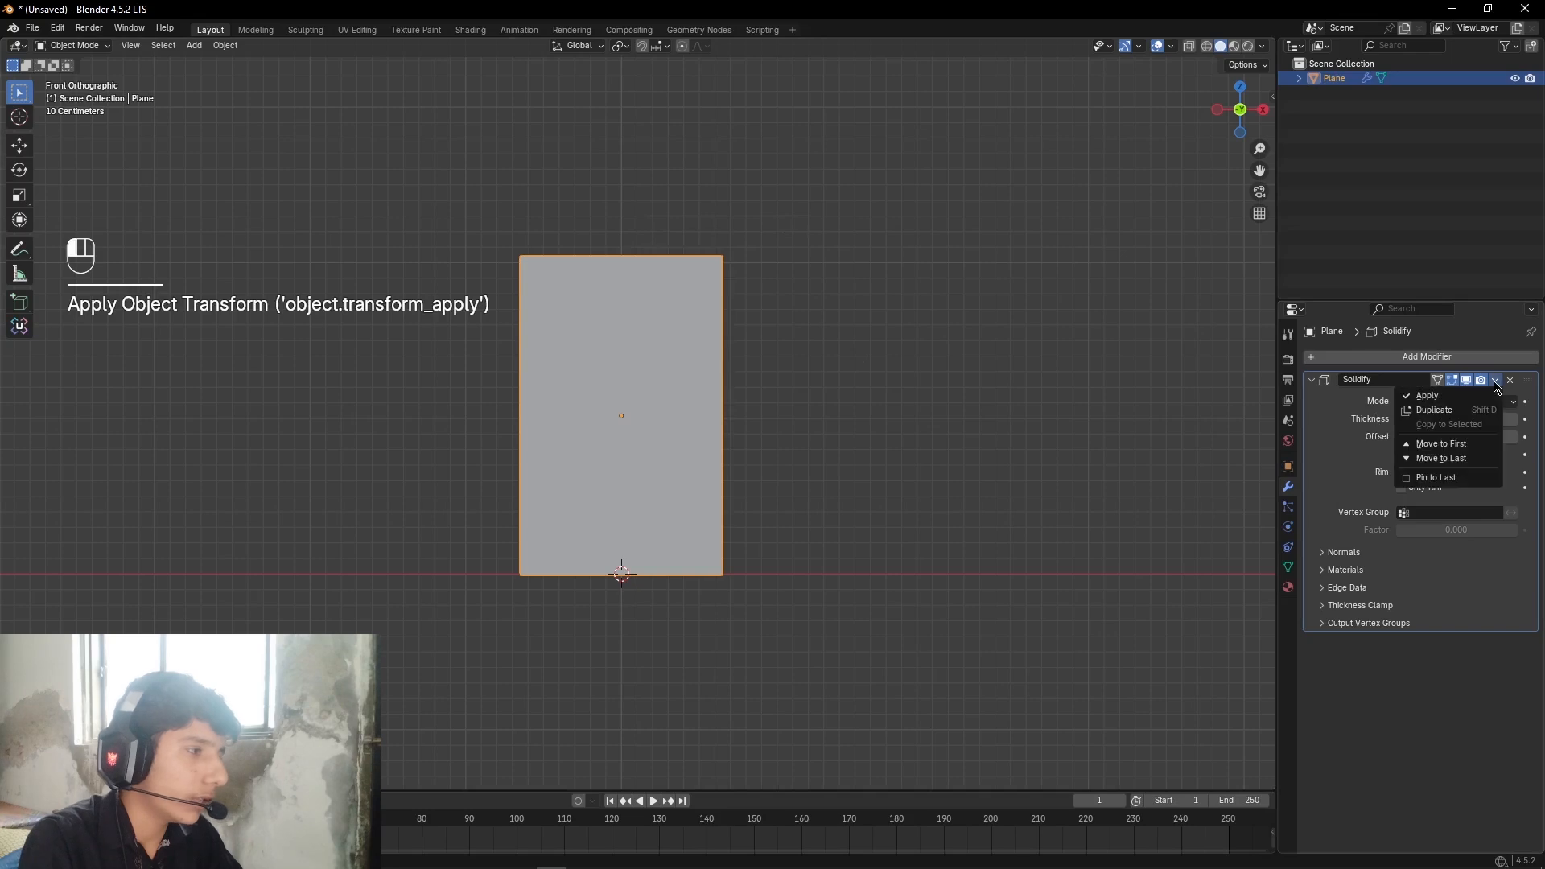
{"action": "left_click", "coordinate": [1448, 393]}
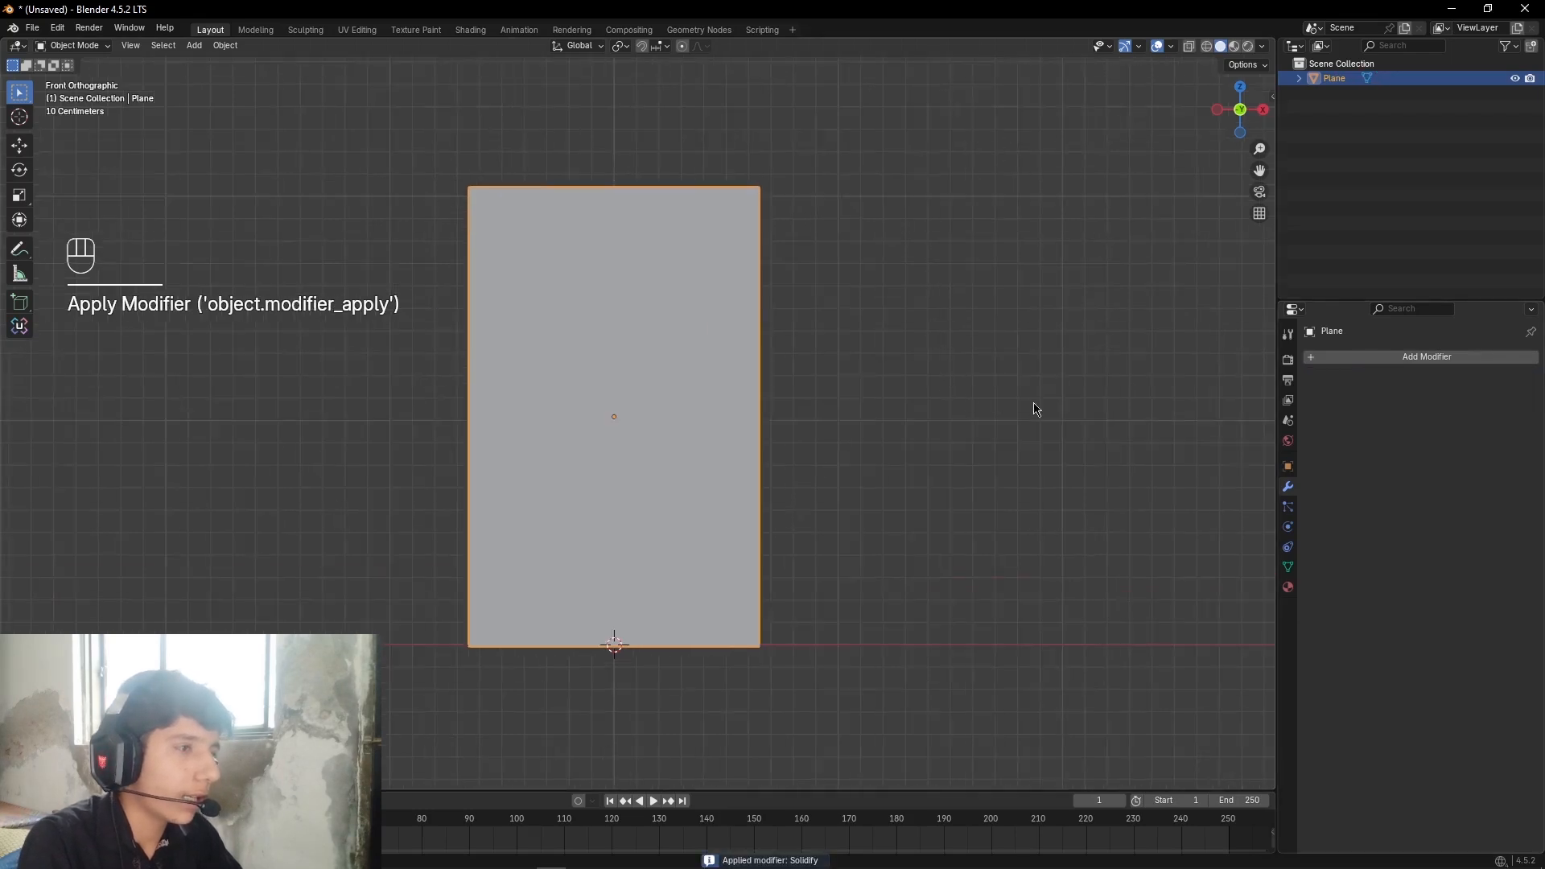
Step: In Edit Mode front view with X-ray on, box-select the bottom row of faces through the whole thickness
{"action": "left_click_drag", "start_coordinate": [1034, 410], "coordinate": [918, 469], "text": "alt"}
{"action": "key", "text": "KP_Decimal"}
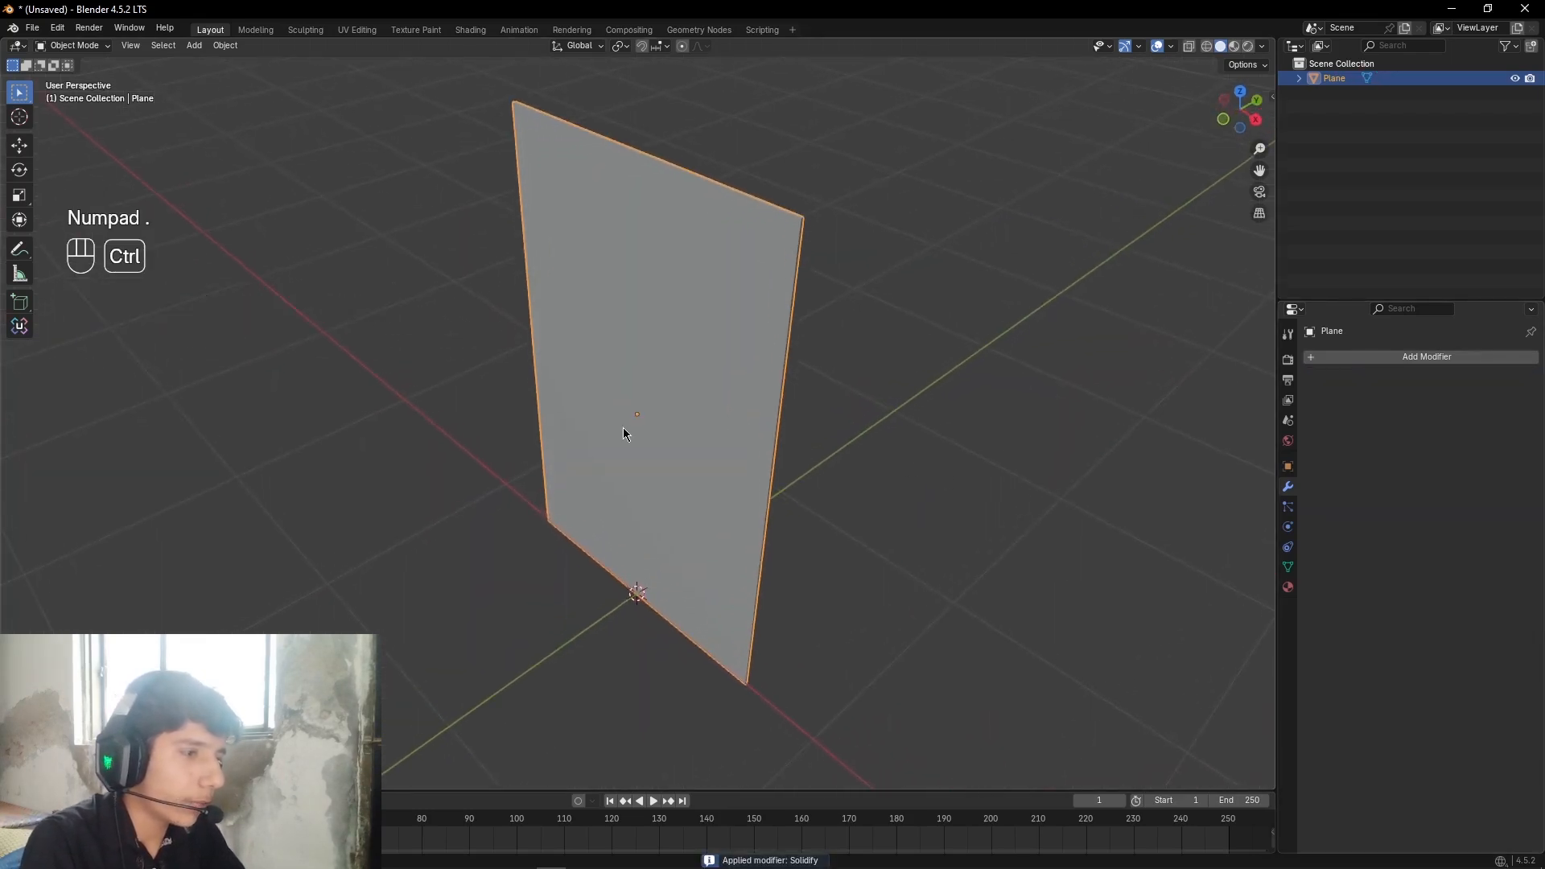
{"action": "key", "text": "ctrl+Tab"}
{"action": "key", "text": "KP_1"}
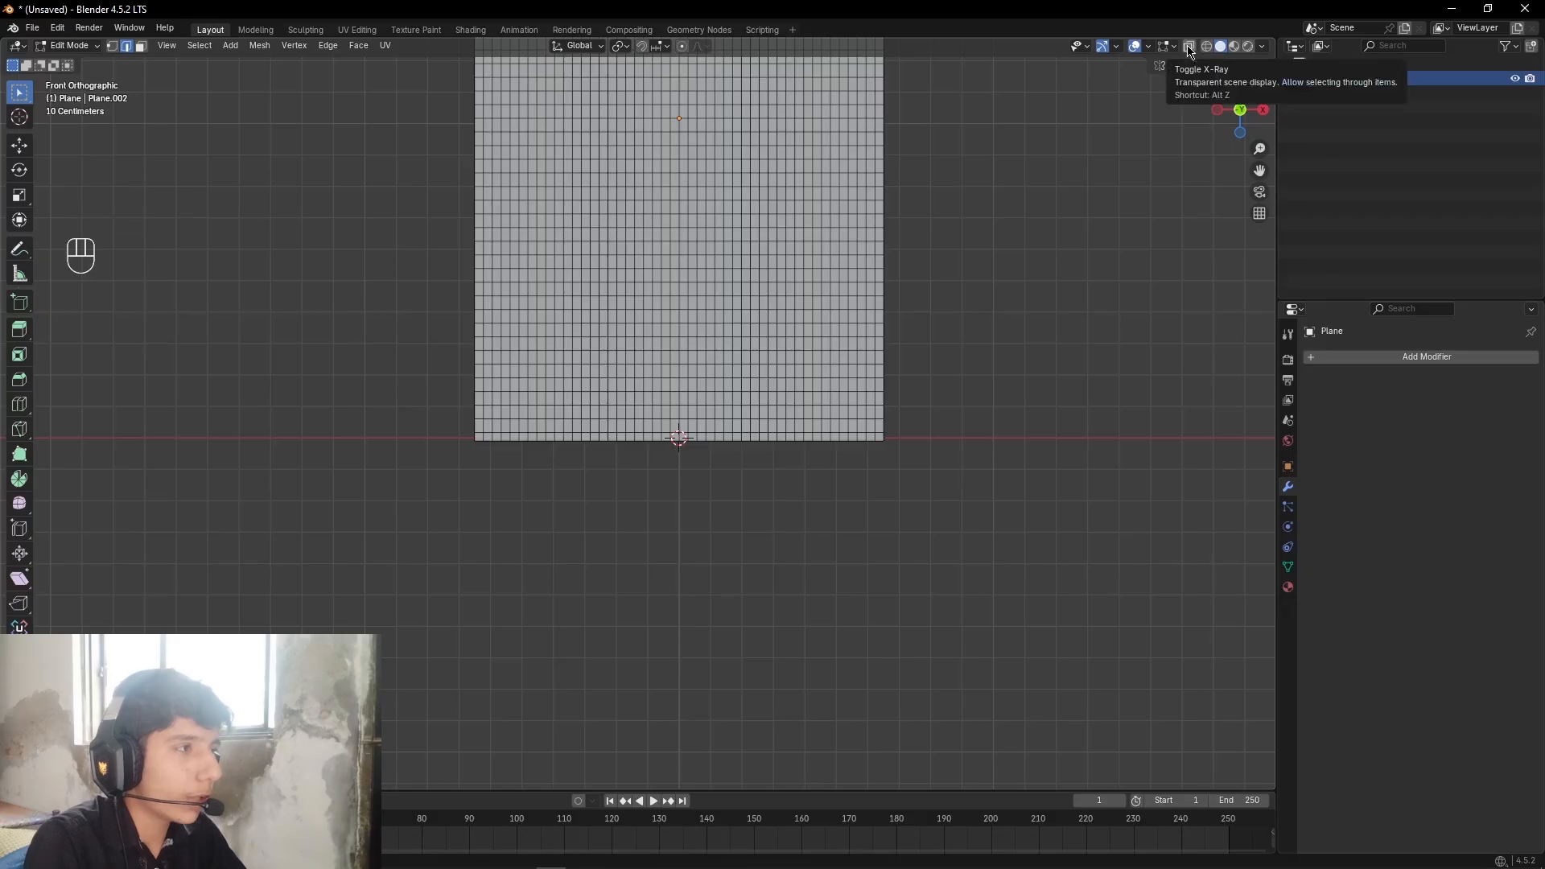
{"action": "scroll", "coordinate": [1184, 137], "scroll_direction": "up", "scroll_amount": 3}
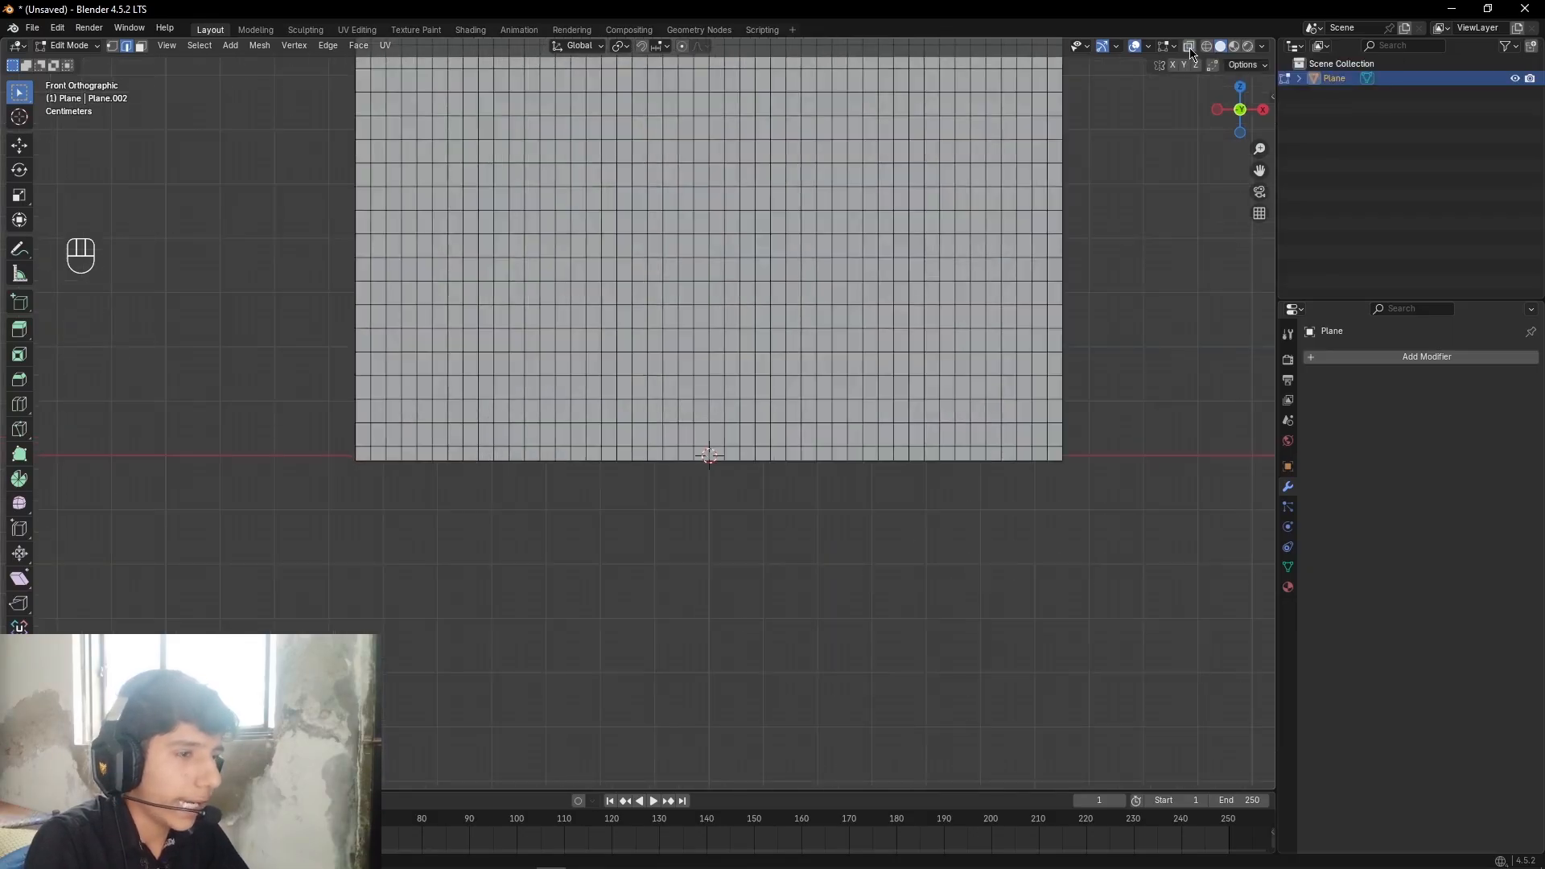
{"action": "left_click", "coordinate": [616, 636]}
{"action": "key", "text": "3"}
{"action": "left_click_drag", "start_coordinate": [117, 638], "coordinate": [1170, 449]}
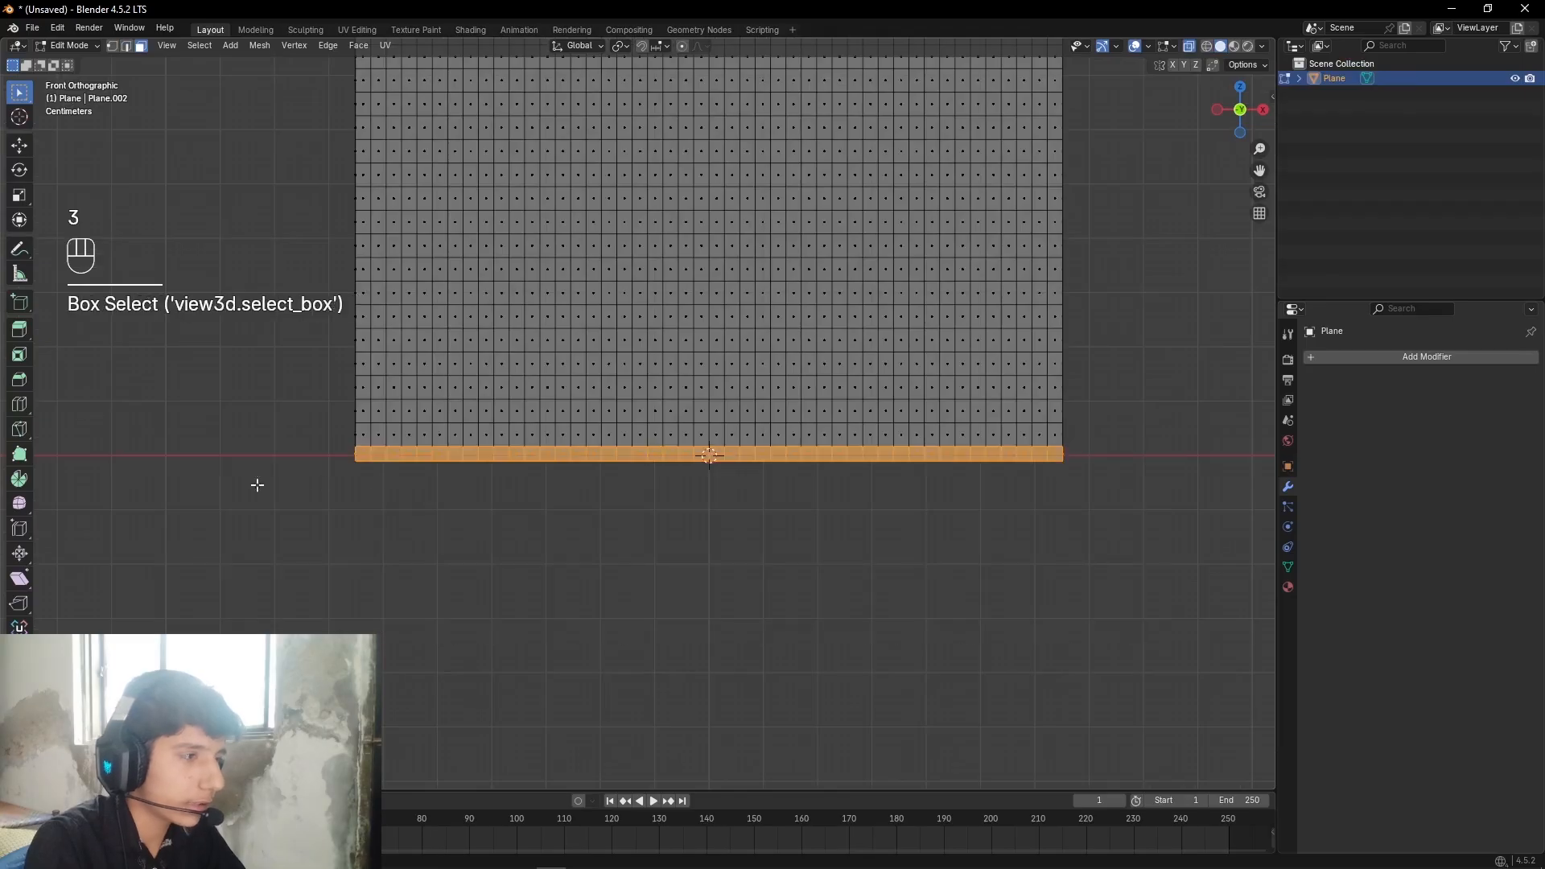
Step: Add a vertex group named Pin Group and assign the selected bottom row of faces to it
{"action": "left_click", "coordinate": [1290, 569]}
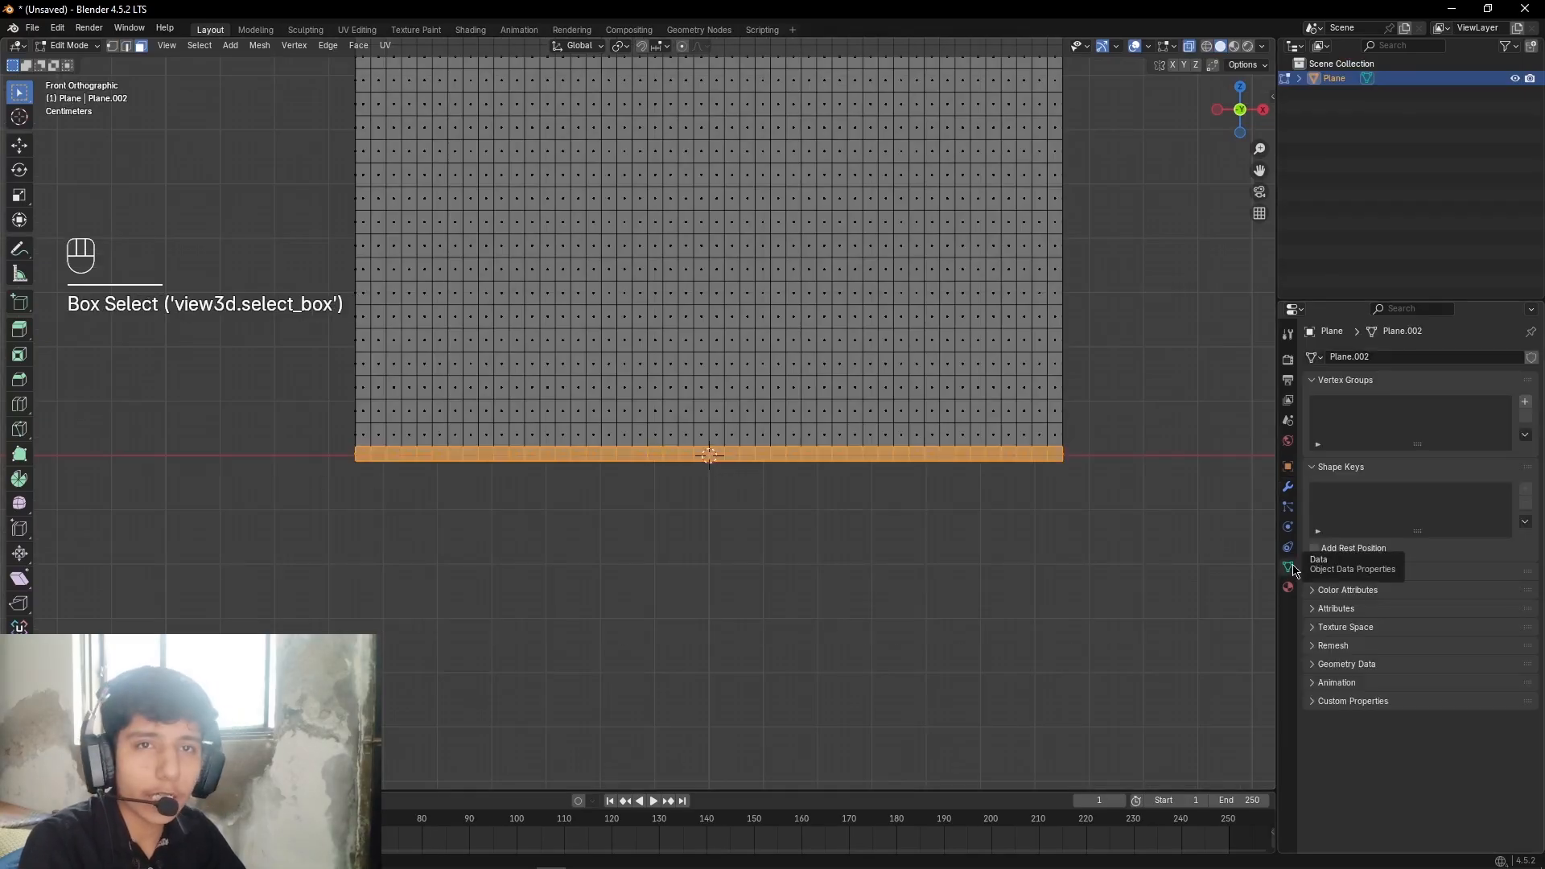
{"action": "left_click", "coordinate": [1525, 402]}
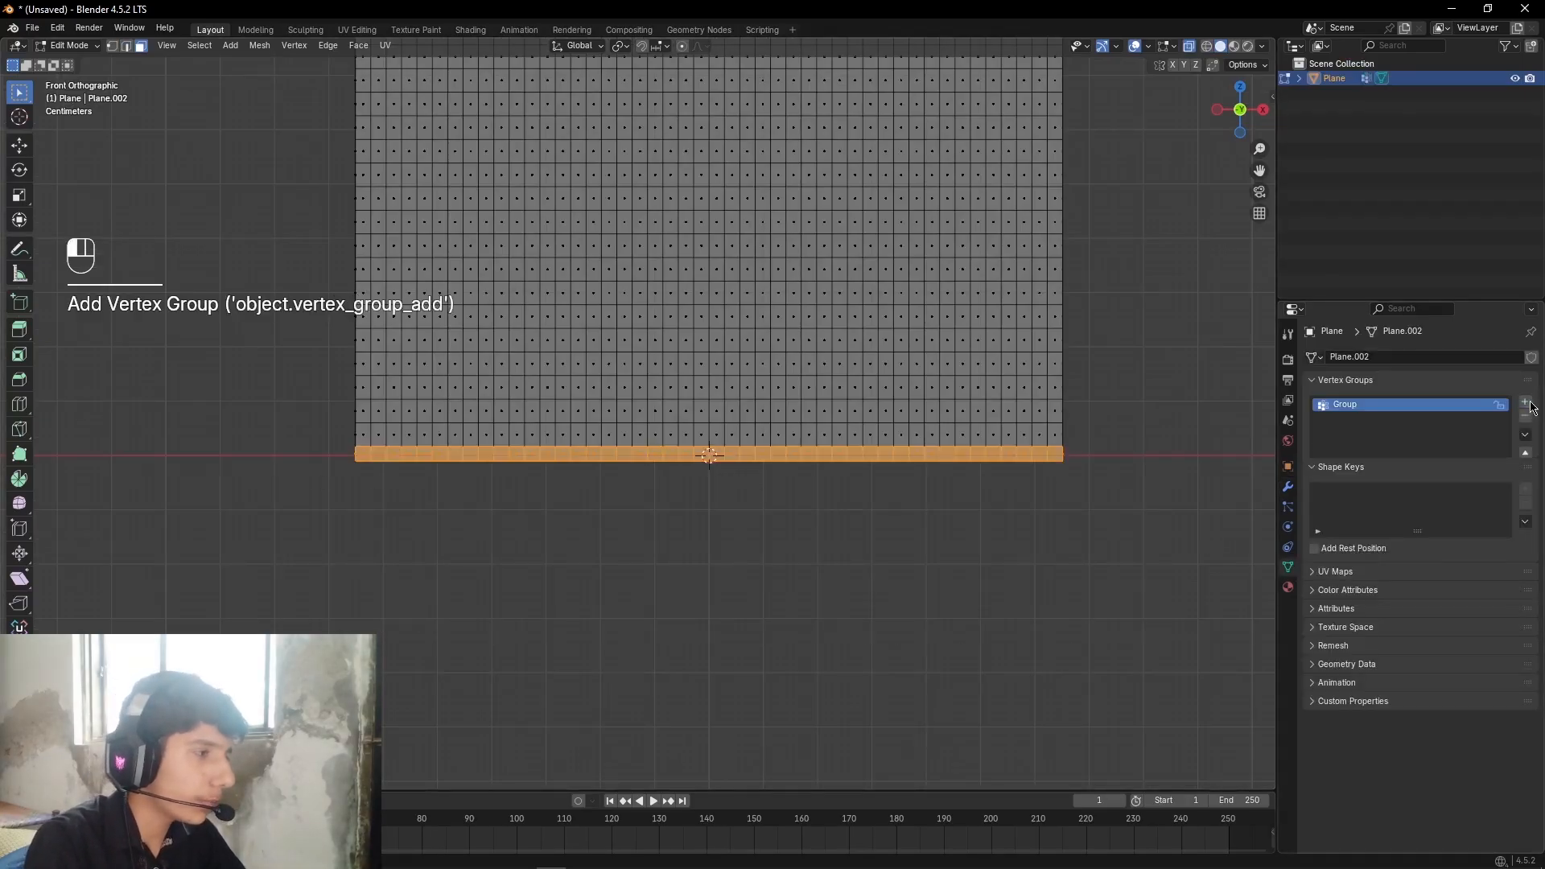
{"action": "double_click", "coordinate": [1356, 404]}
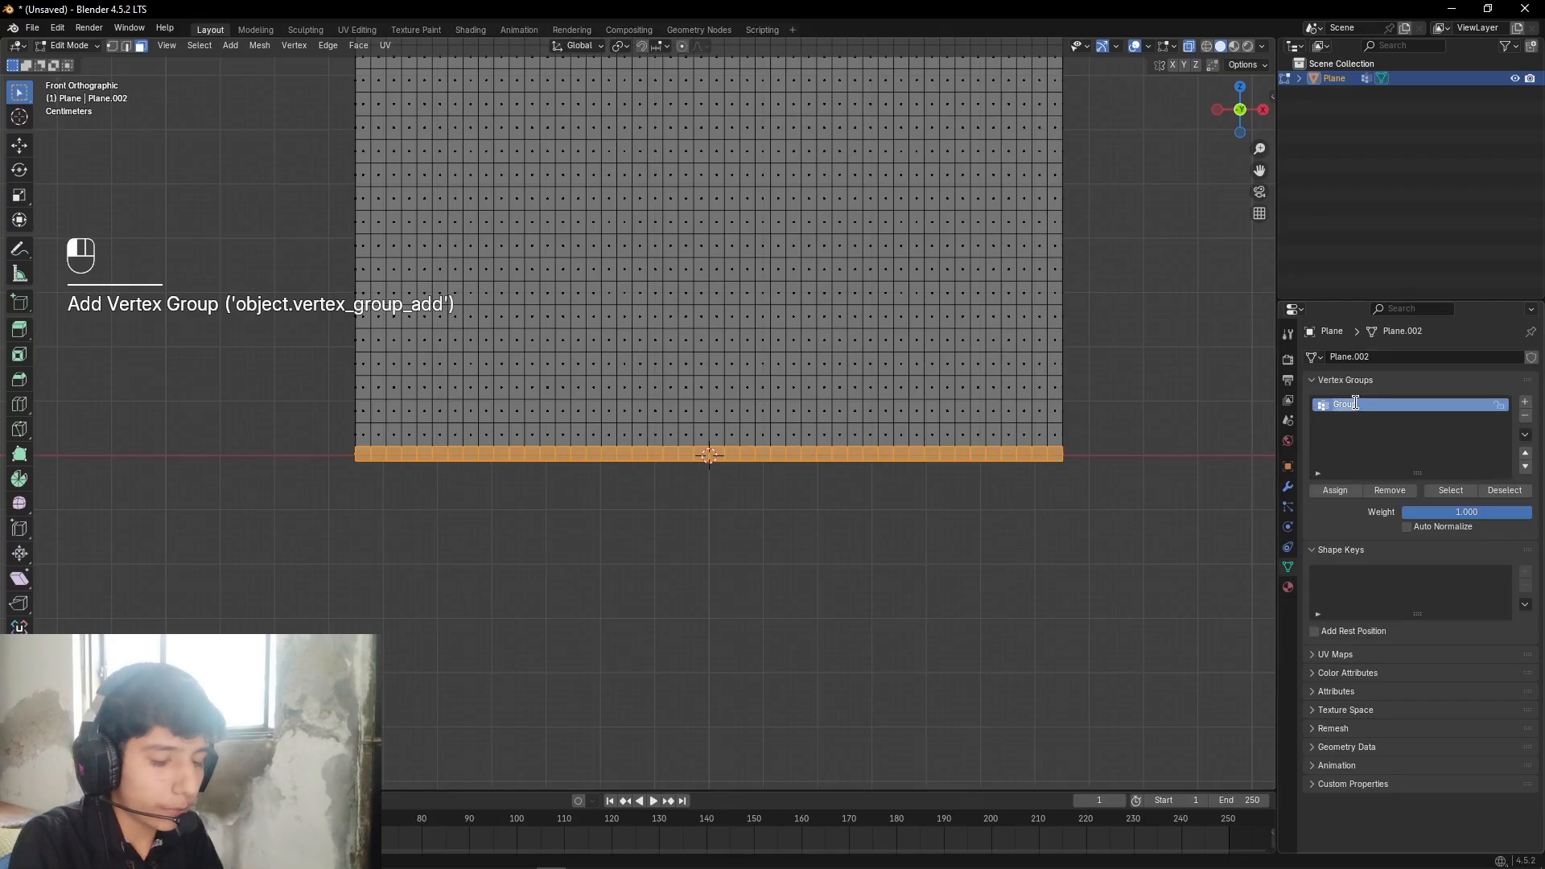
{"action": "type", "text": "Pin G"}
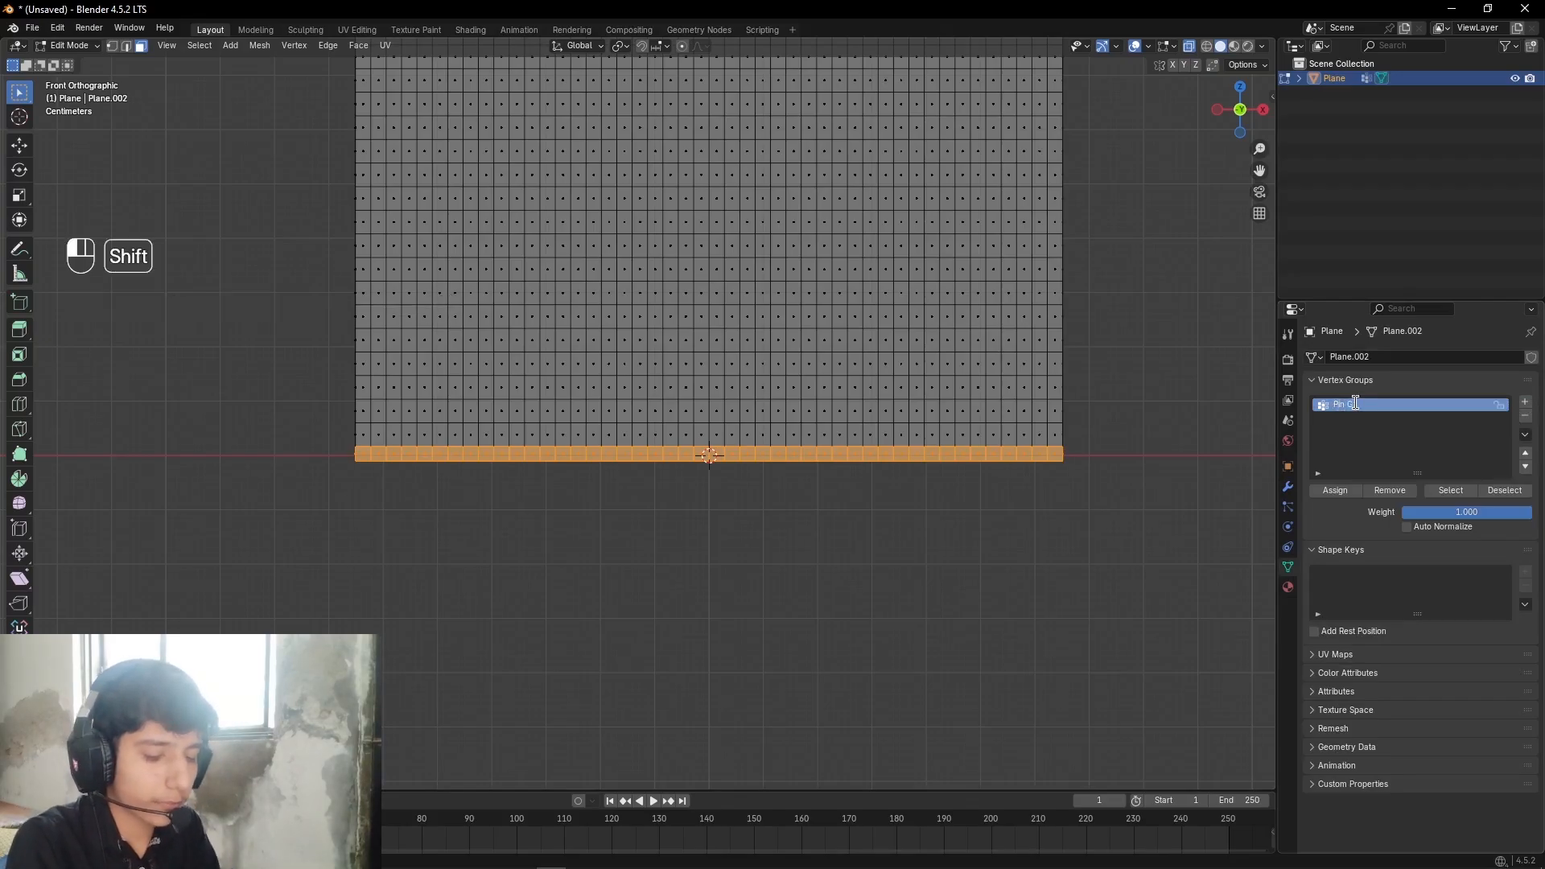
{"action": "type", "text": "roup"}
{"action": "key", "text": "Return"}
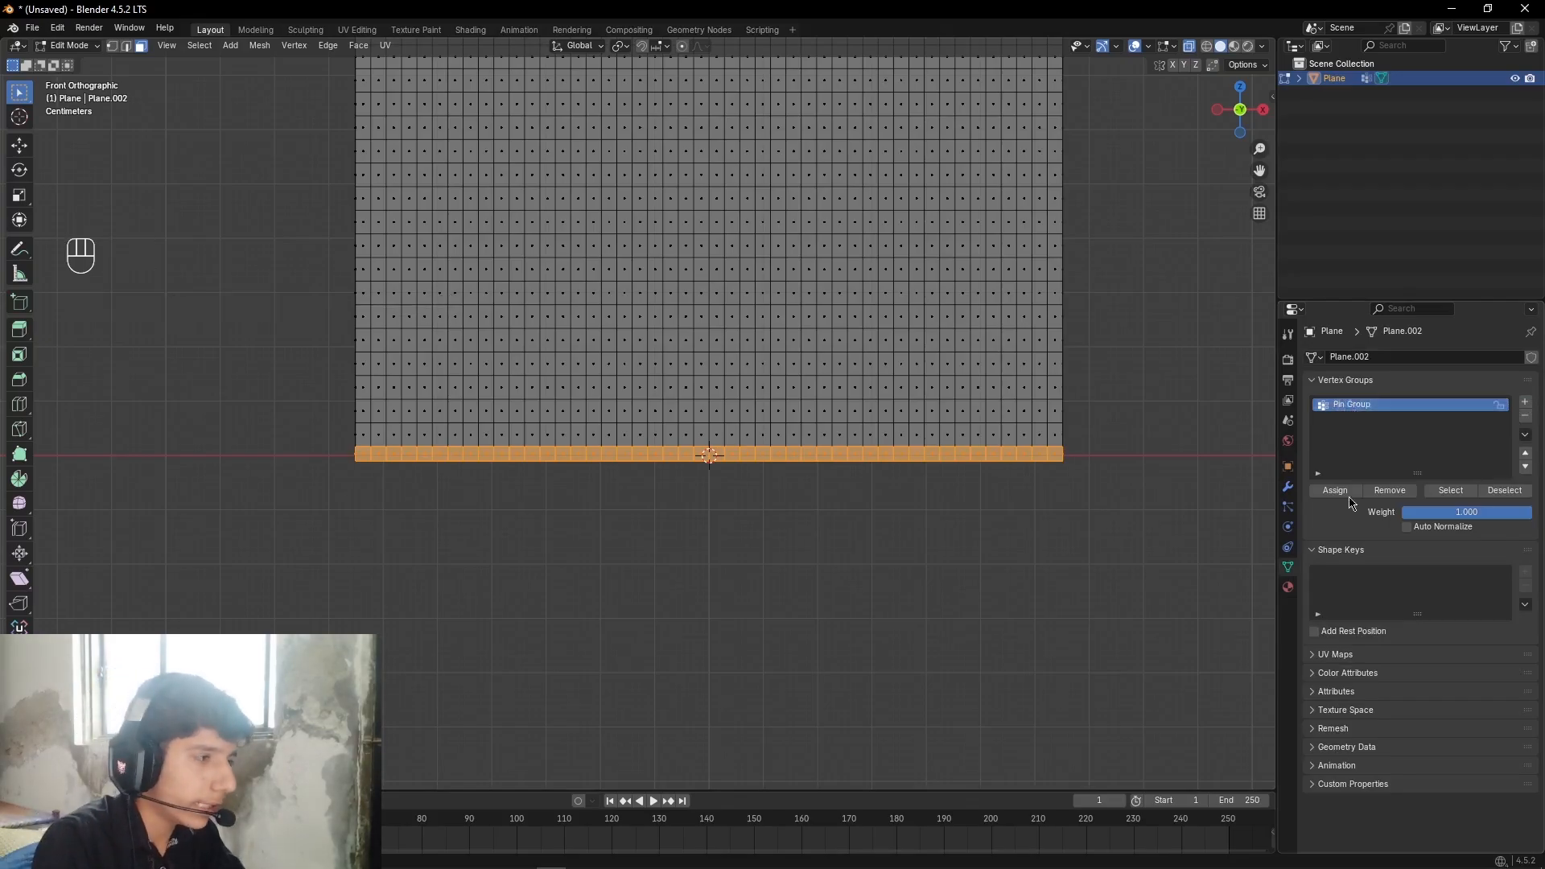
{"action": "left_click", "coordinate": [1336, 491]}
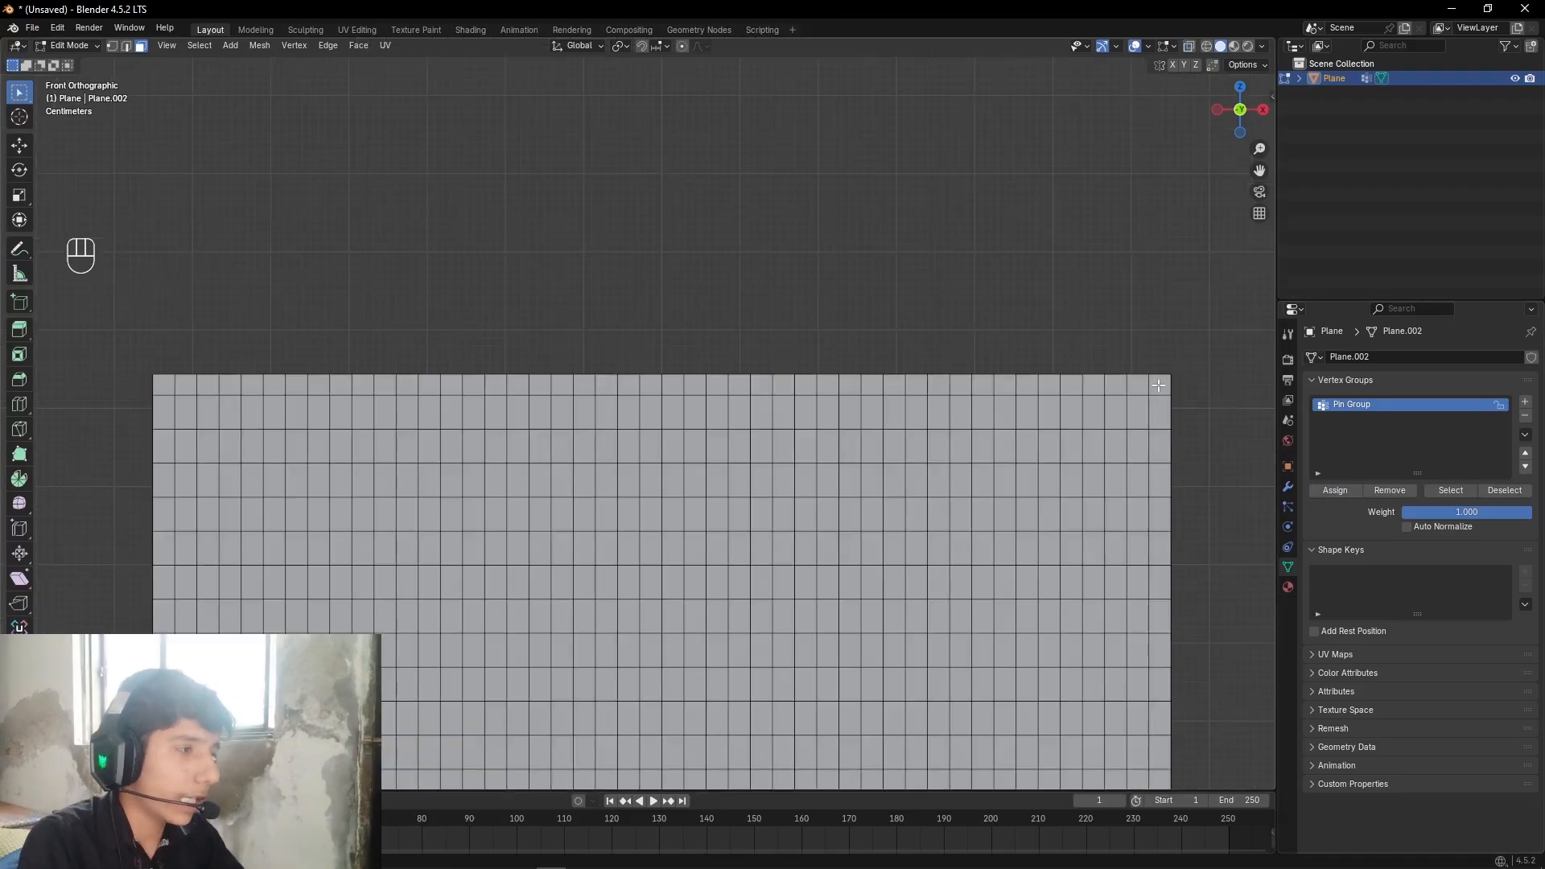
Step: Select the whole top row of faces on the sheet's front side, from one corner to the other
{"action": "left_click", "coordinate": [1259, 321]}
{"action": "middle_click_drag", "start_coordinate": [1170, 398], "coordinate": [951, 542], "text": "alt"}
{"action": "scroll", "coordinate": [1172, 416], "scroll_direction": "down", "scroll_amount": 3}
{"action": "left_click", "coordinate": [1012, 502]}
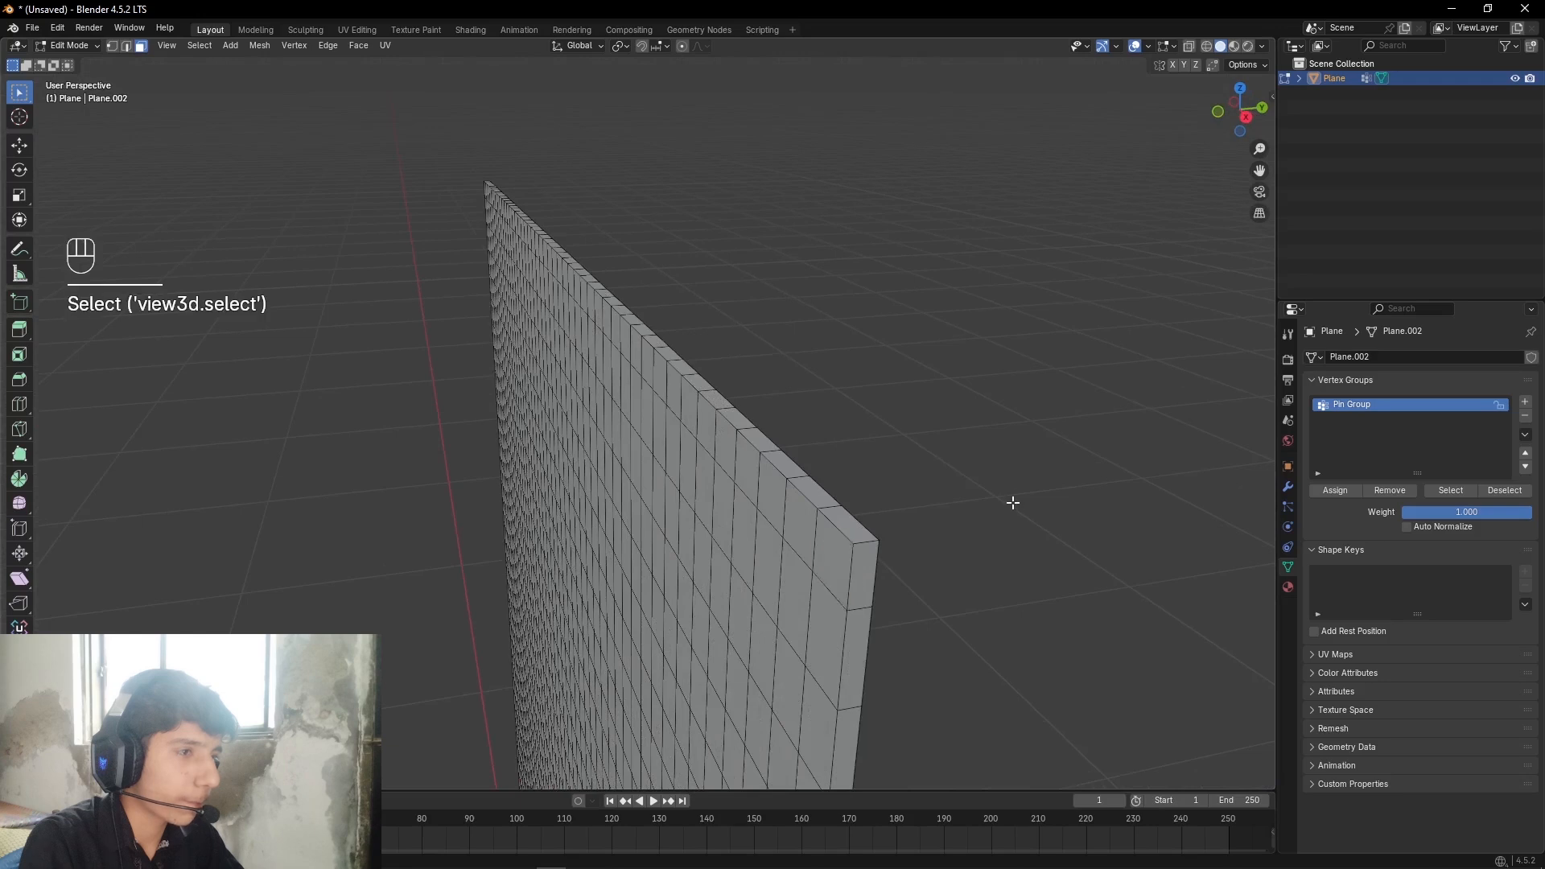
{"action": "left_click", "coordinate": [825, 546]}
{"action": "scroll", "coordinate": [882, 541], "scroll_direction": "down", "scroll_amount": 4}
{"action": "middle_click_drag", "start_coordinate": [395, 450], "coordinate": [555, 458], "text": "alt"}
{"action": "middle_click_drag", "start_coordinate": [555, 459], "coordinate": [627, 383], "text": "alt+shift"}
{"action": "scroll", "coordinate": [552, 518], "scroll_direction": "up", "scroll_amount": 2}
{"action": "scroll", "coordinate": [500, 386], "scroll_direction": "up", "scroll_amount": 2}
{"action": "left_click", "coordinate": [500, 390], "text": "ctrl"}
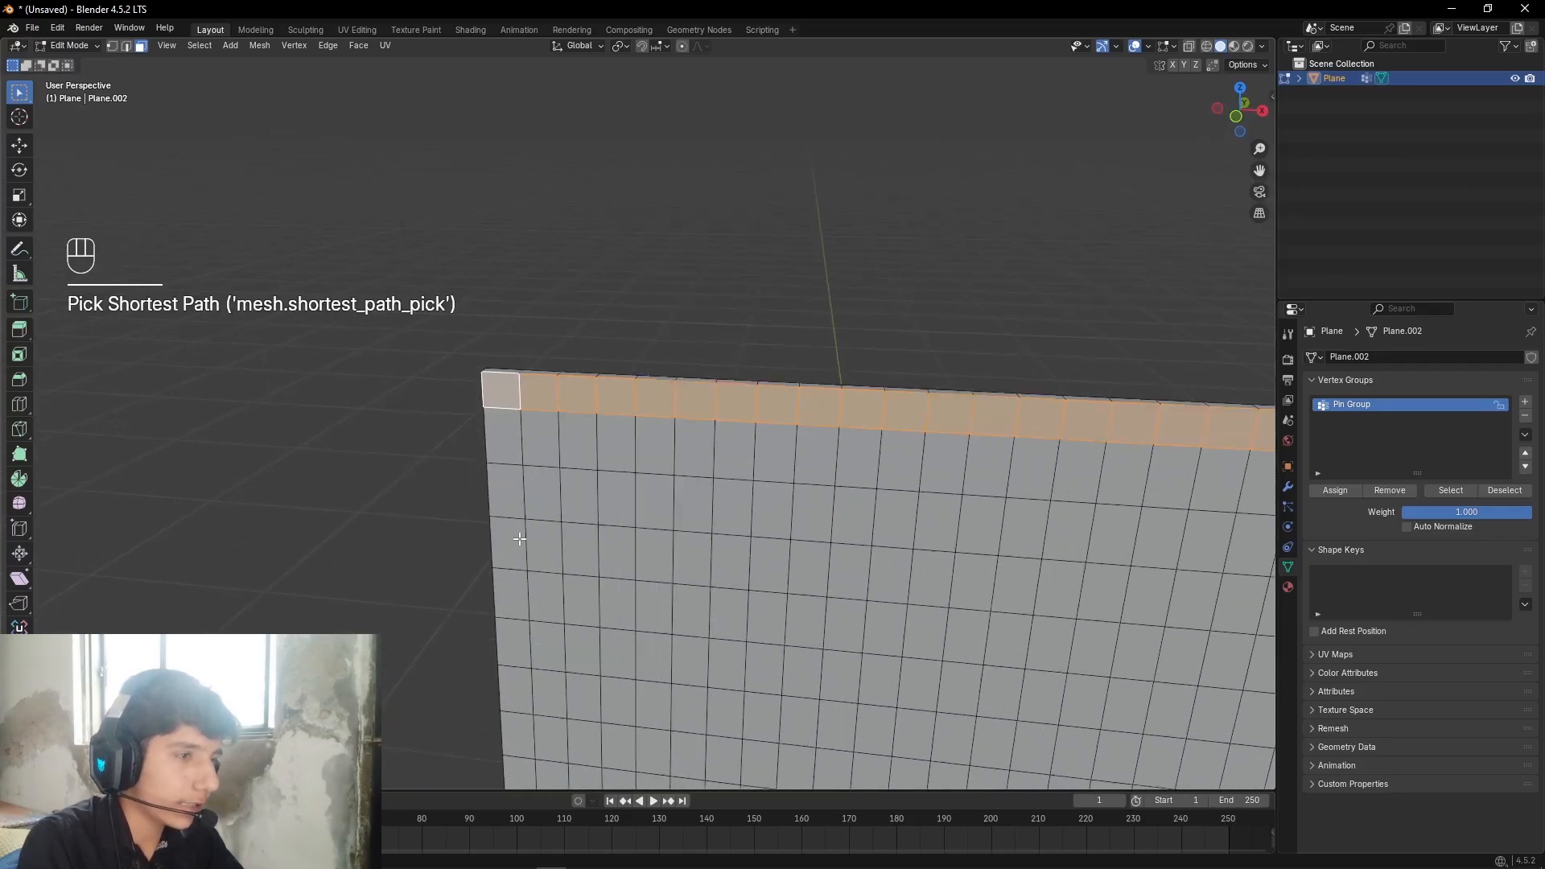
{"action": "middle_click_drag", "start_coordinate": [519, 539], "coordinate": [681, 538]}
{"action": "scroll", "coordinate": [680, 538], "scroll_direction": "up", "scroll_amount": 2}
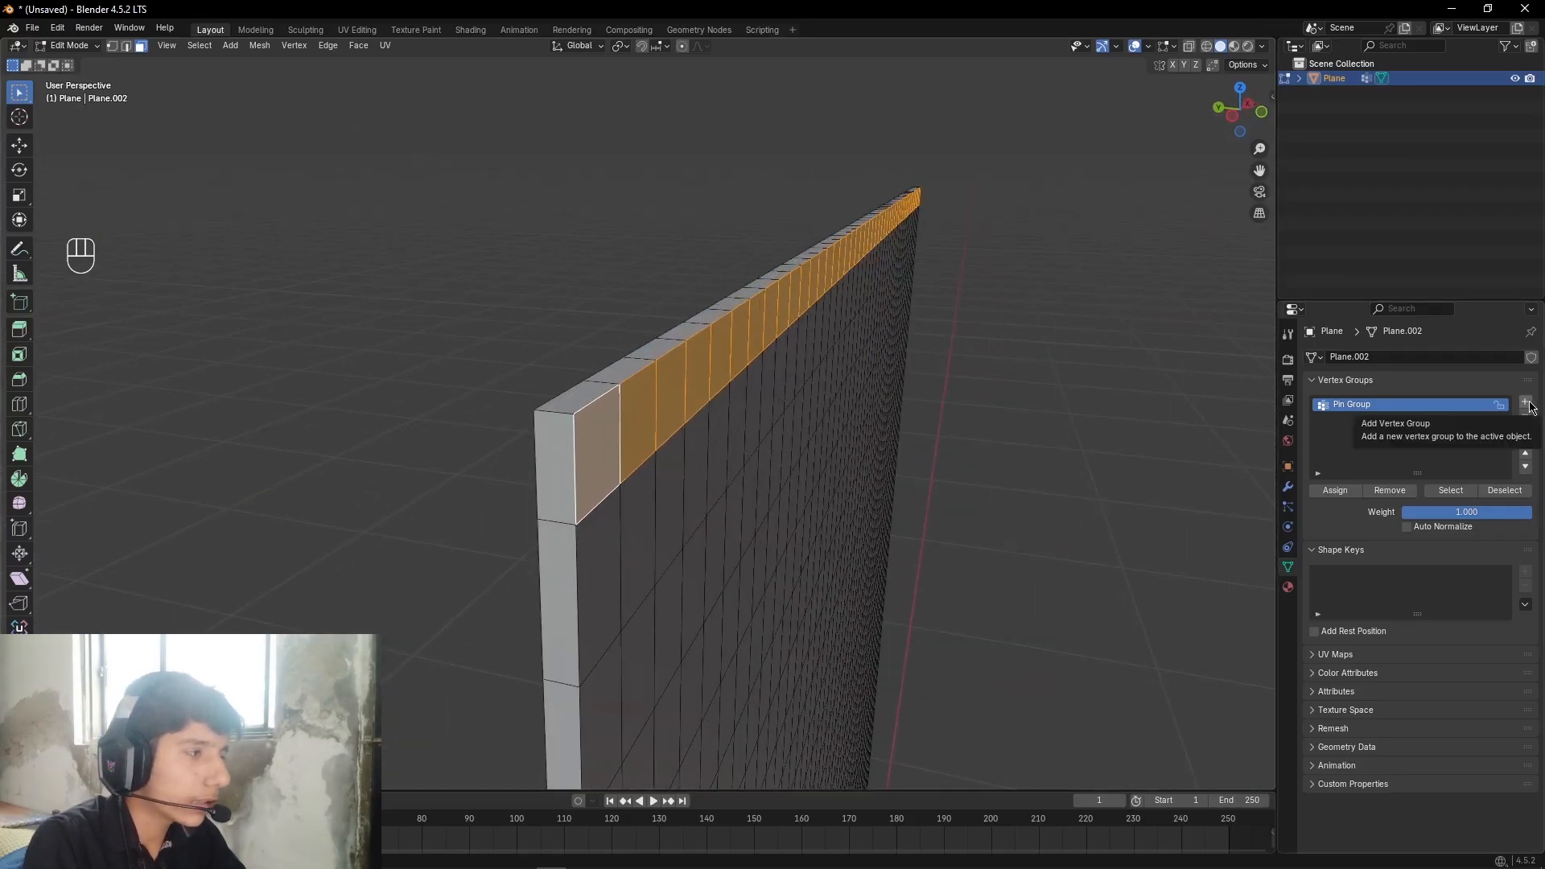
Step: Add a vertex group named Pin 1 and assign the selected front top-row faces to it
{"action": "left_click", "coordinate": [1526, 404]}
{"action": "double_click", "coordinate": [1348, 418]}
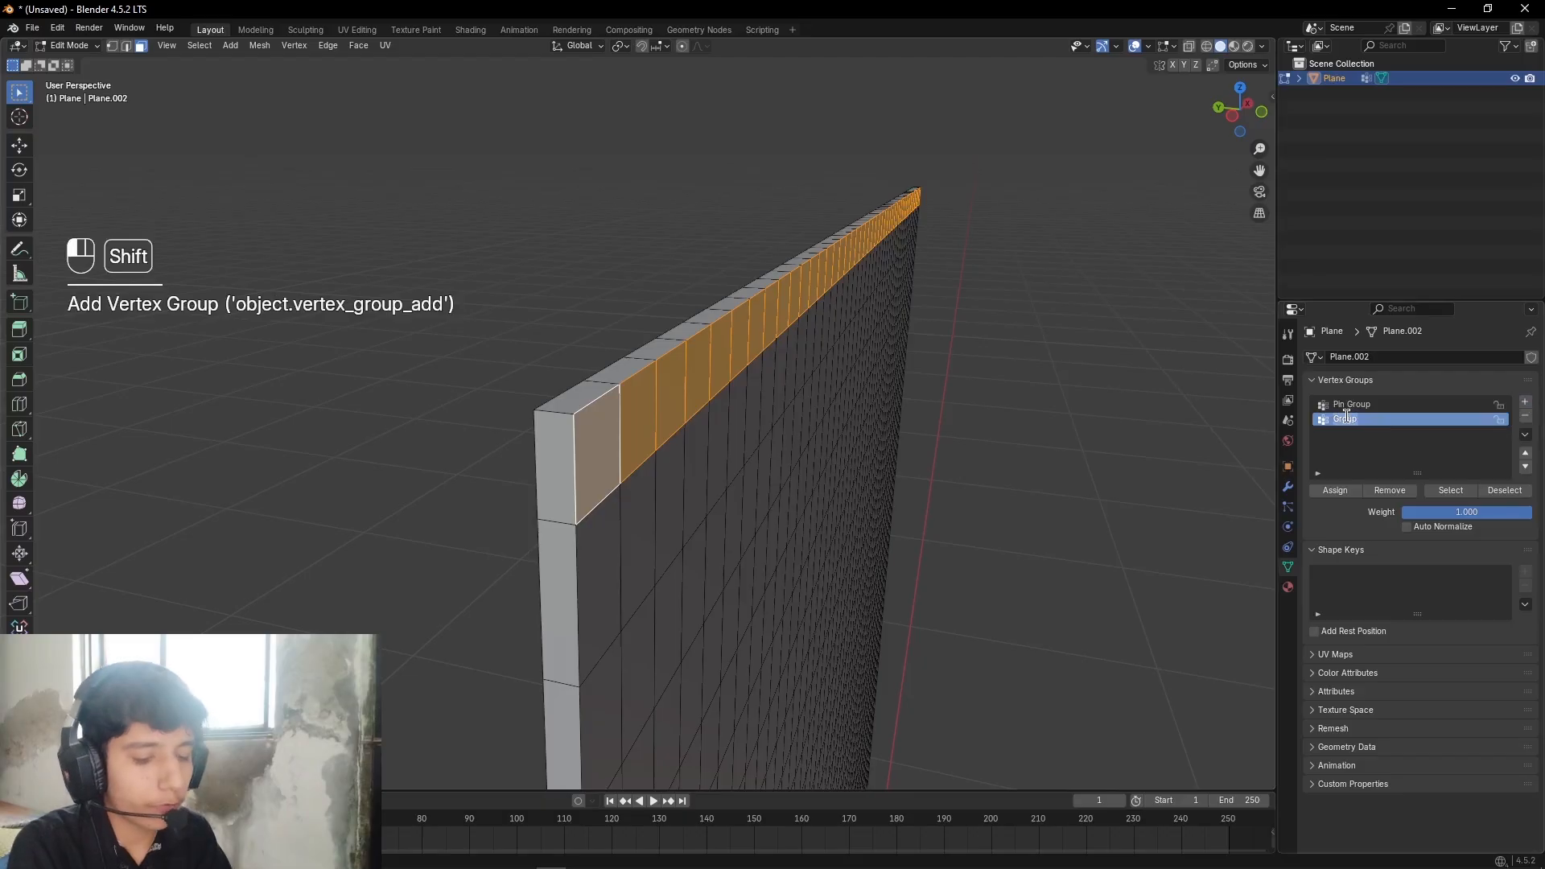
{"action": "type", "text": "Pin 1"}
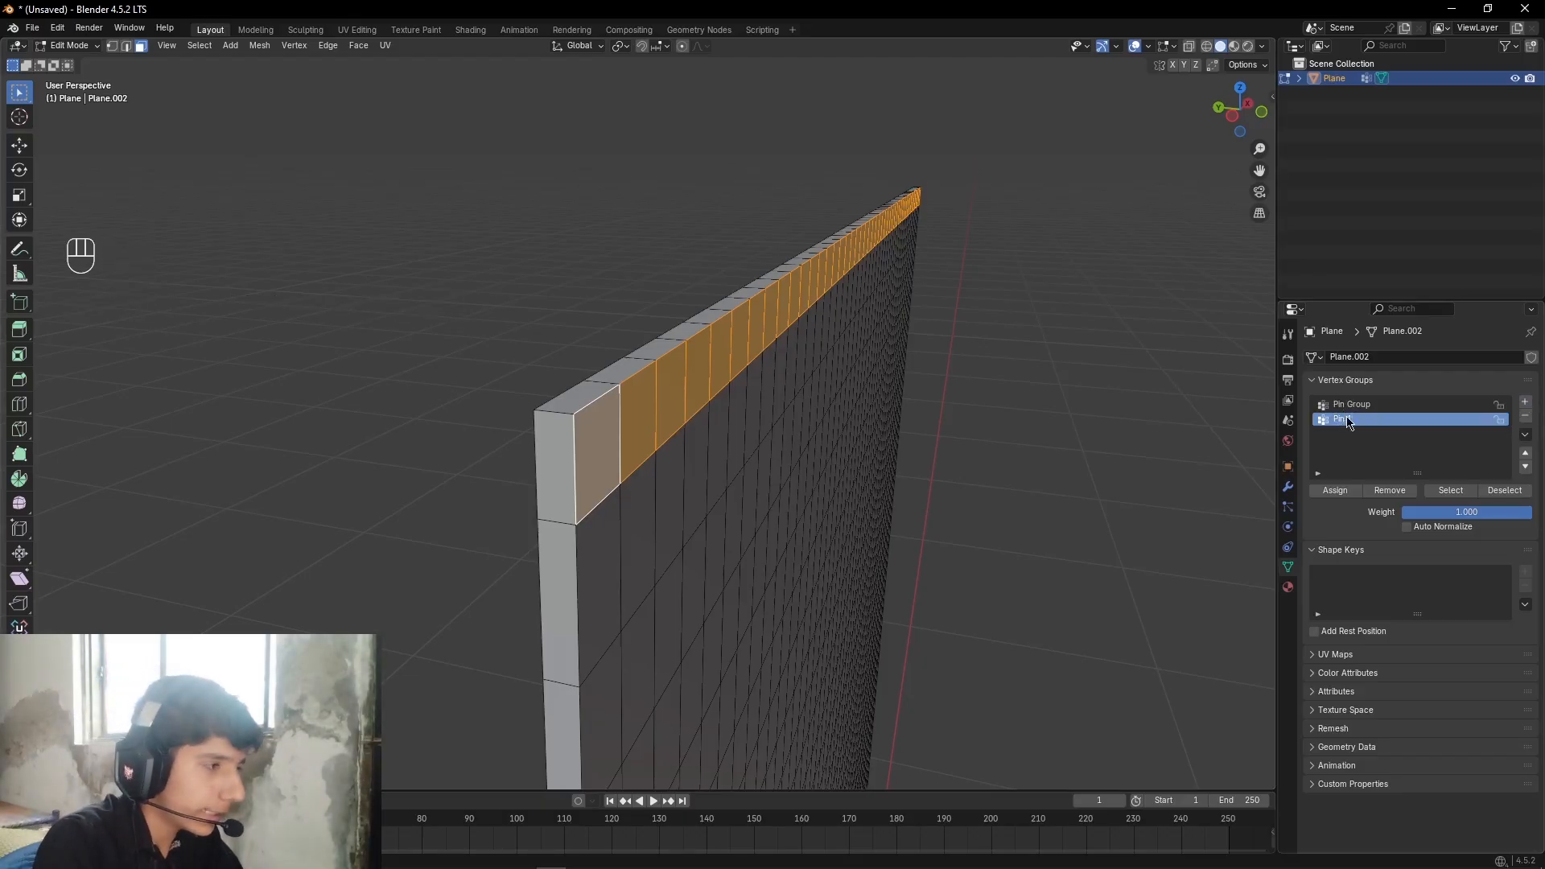
{"action": "key", "text": "Return"}
{"action": "left_click", "coordinate": [1335, 491]}
Step: Assign the selected front top-row faces to the Pin Group vertex group as well
{"action": "middle_click_drag", "start_coordinate": [1075, 490], "coordinate": [1345, 407]}
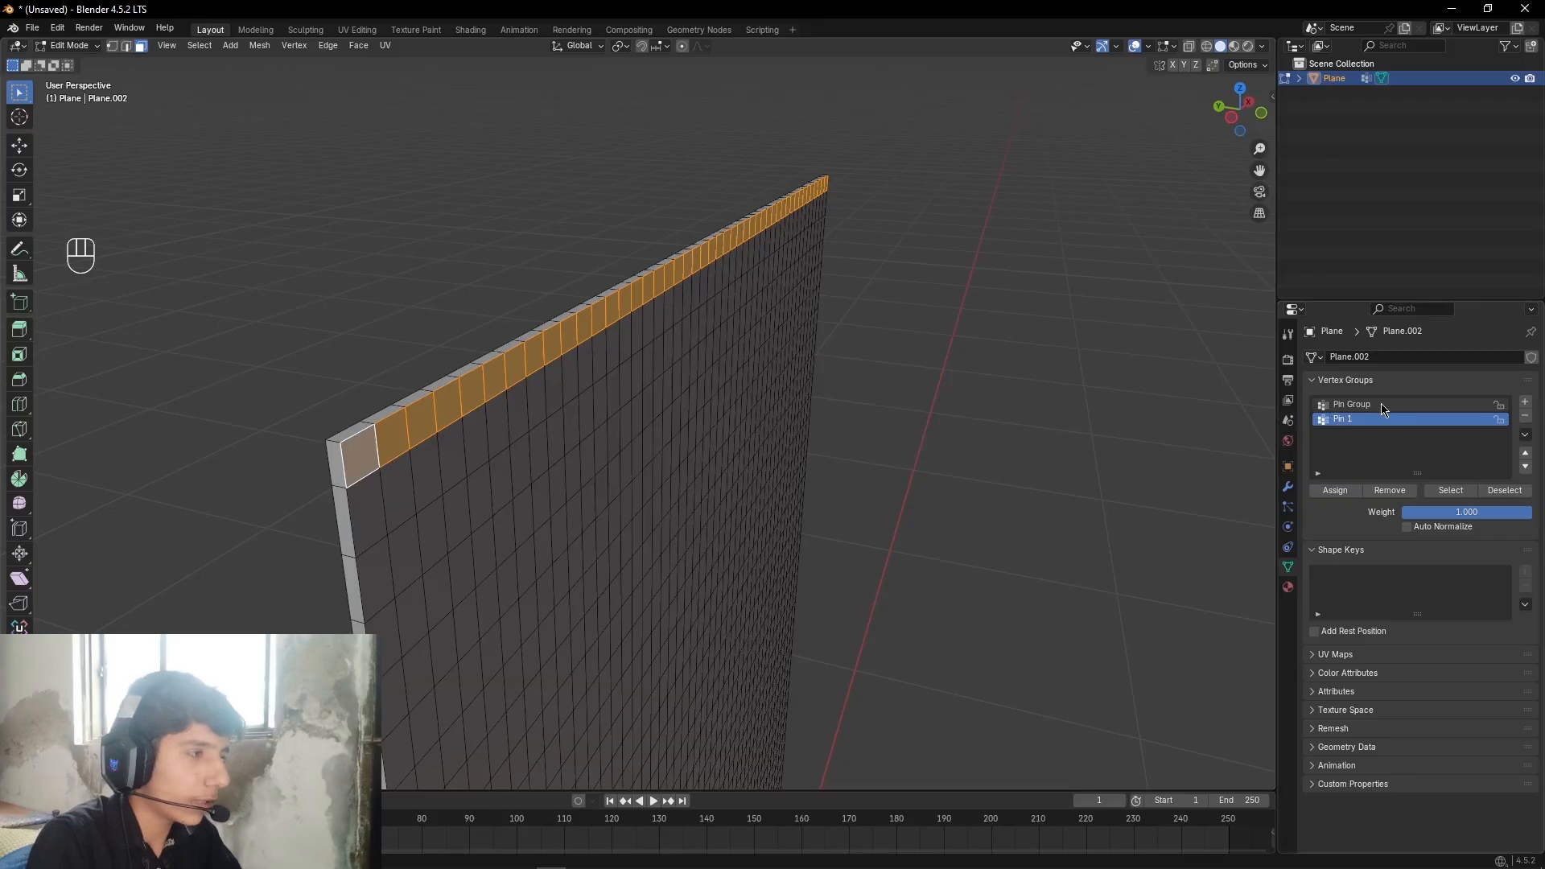
{"action": "left_click", "coordinate": [1382, 404]}
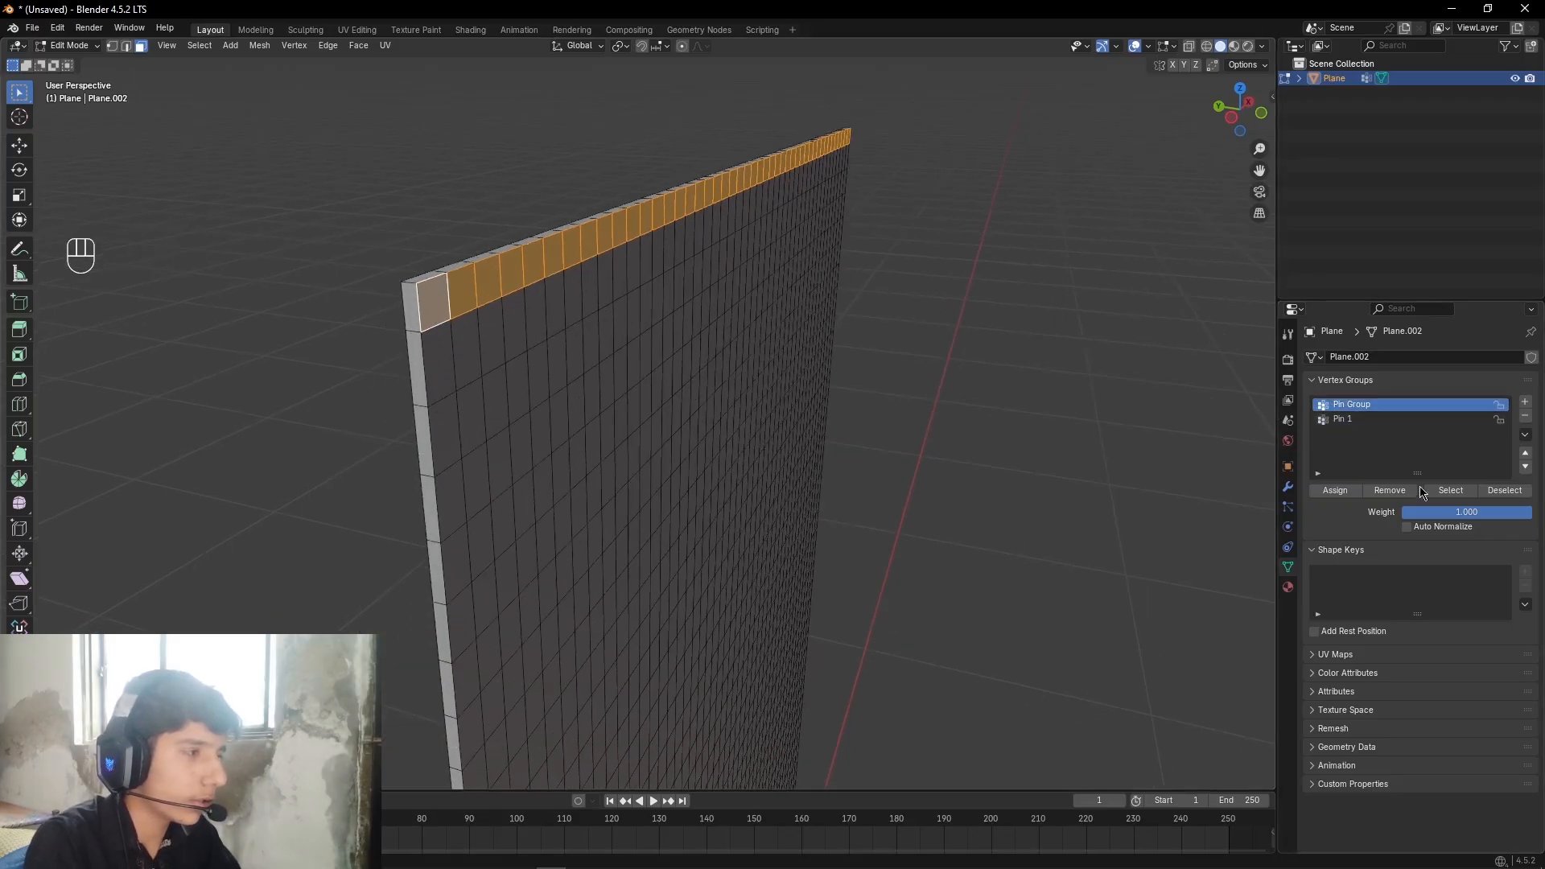
{"action": "left_click", "coordinate": [1334, 490]}
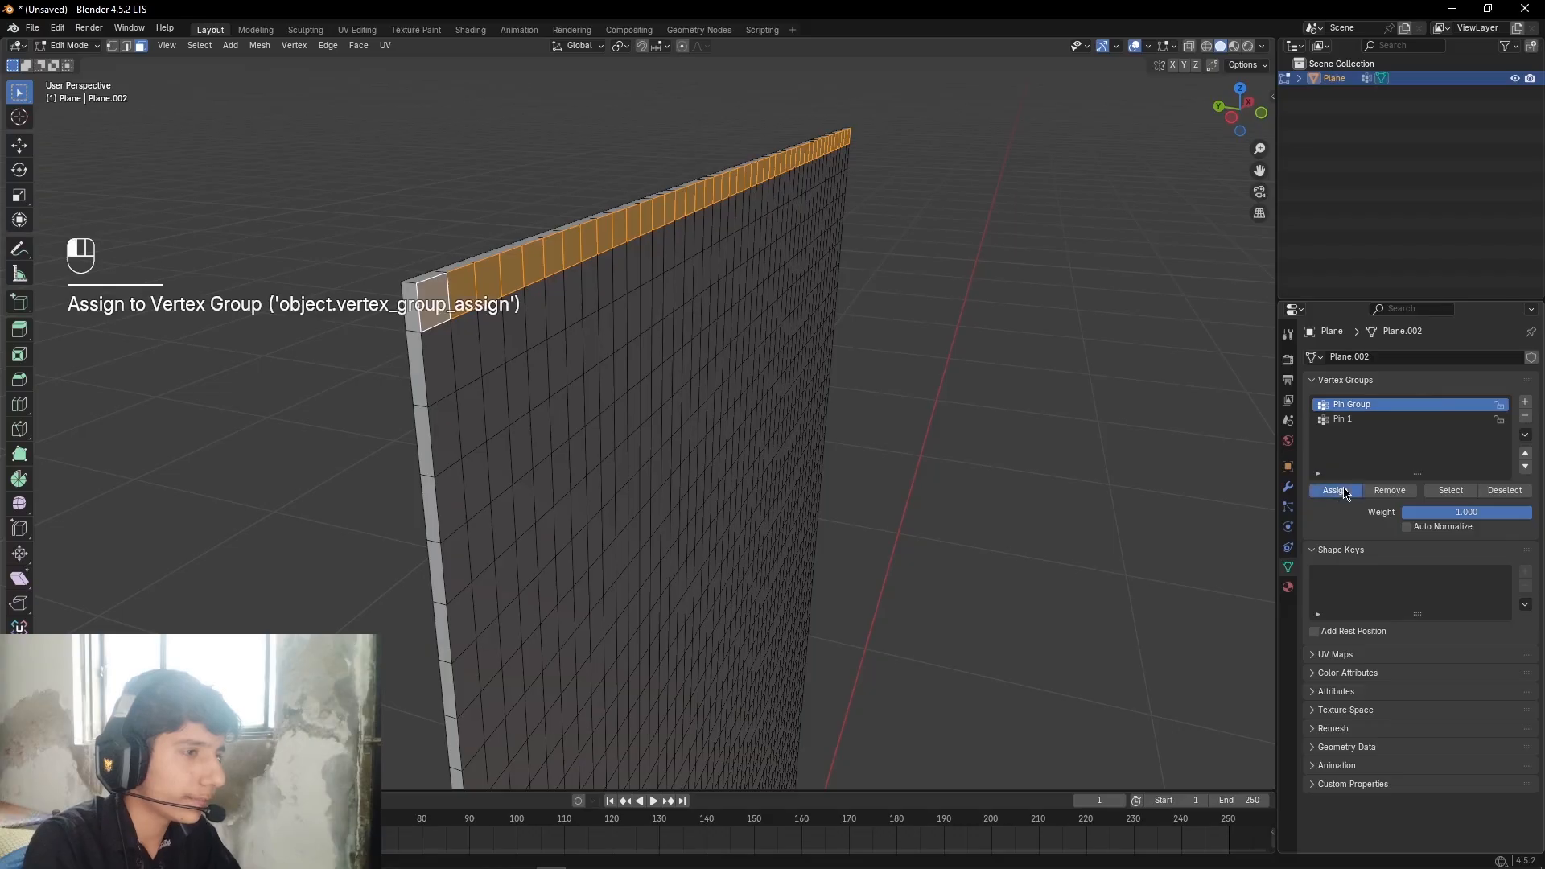
Step: Select the whole top row of faces on the sheet's back side, corner to corner
{"action": "middle_click_drag", "start_coordinate": [667, 544], "coordinate": [785, 542], "text": "alt"}
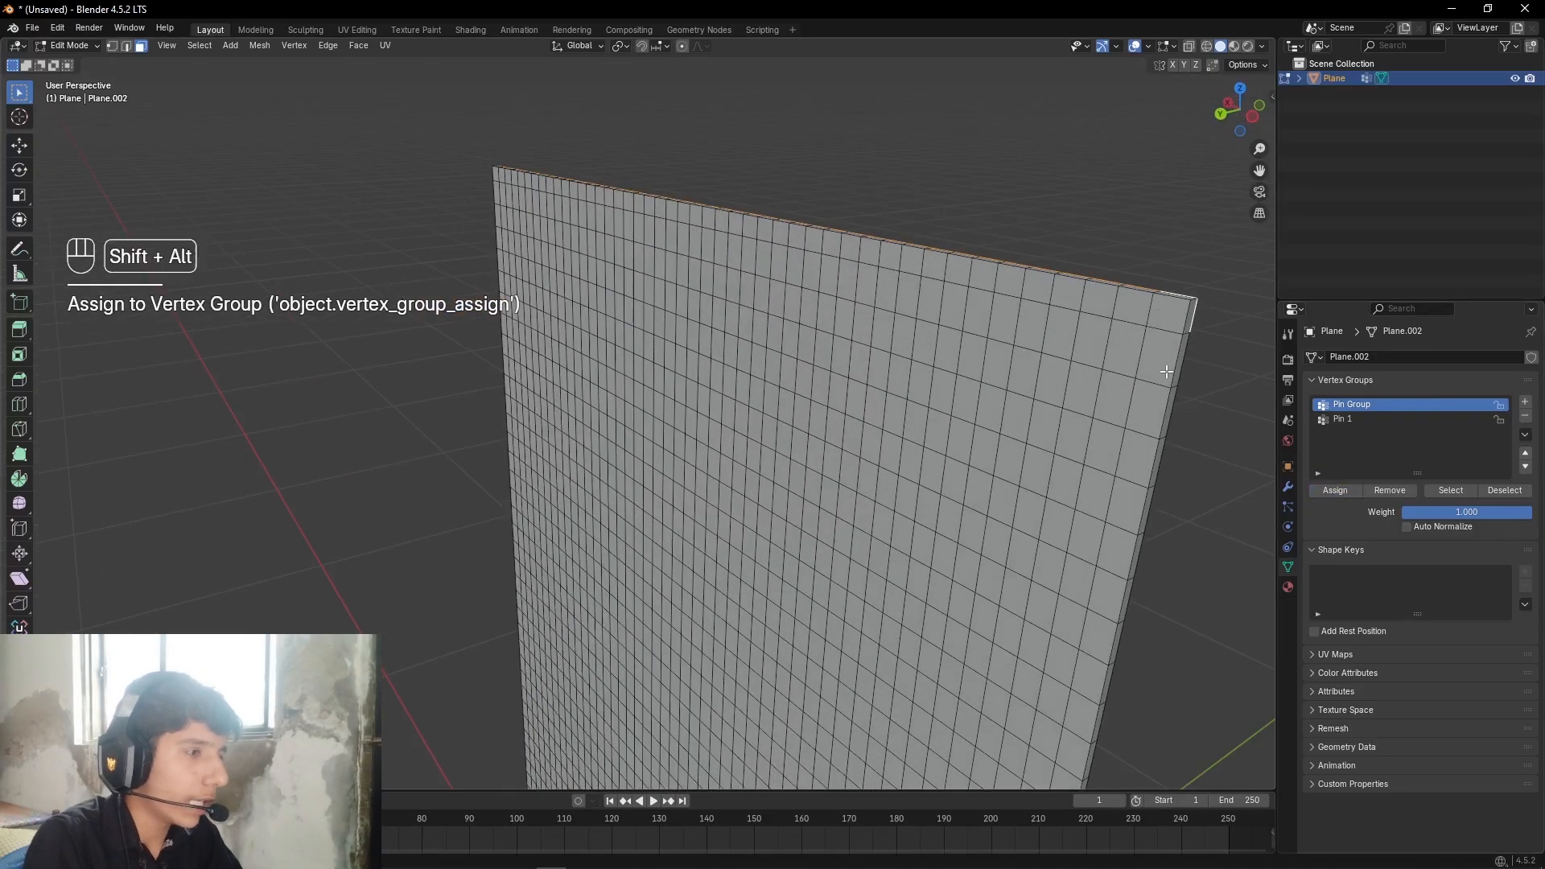
{"action": "middle_click_drag", "start_coordinate": [1165, 369], "coordinate": [947, 501], "text": "alt+shift"}
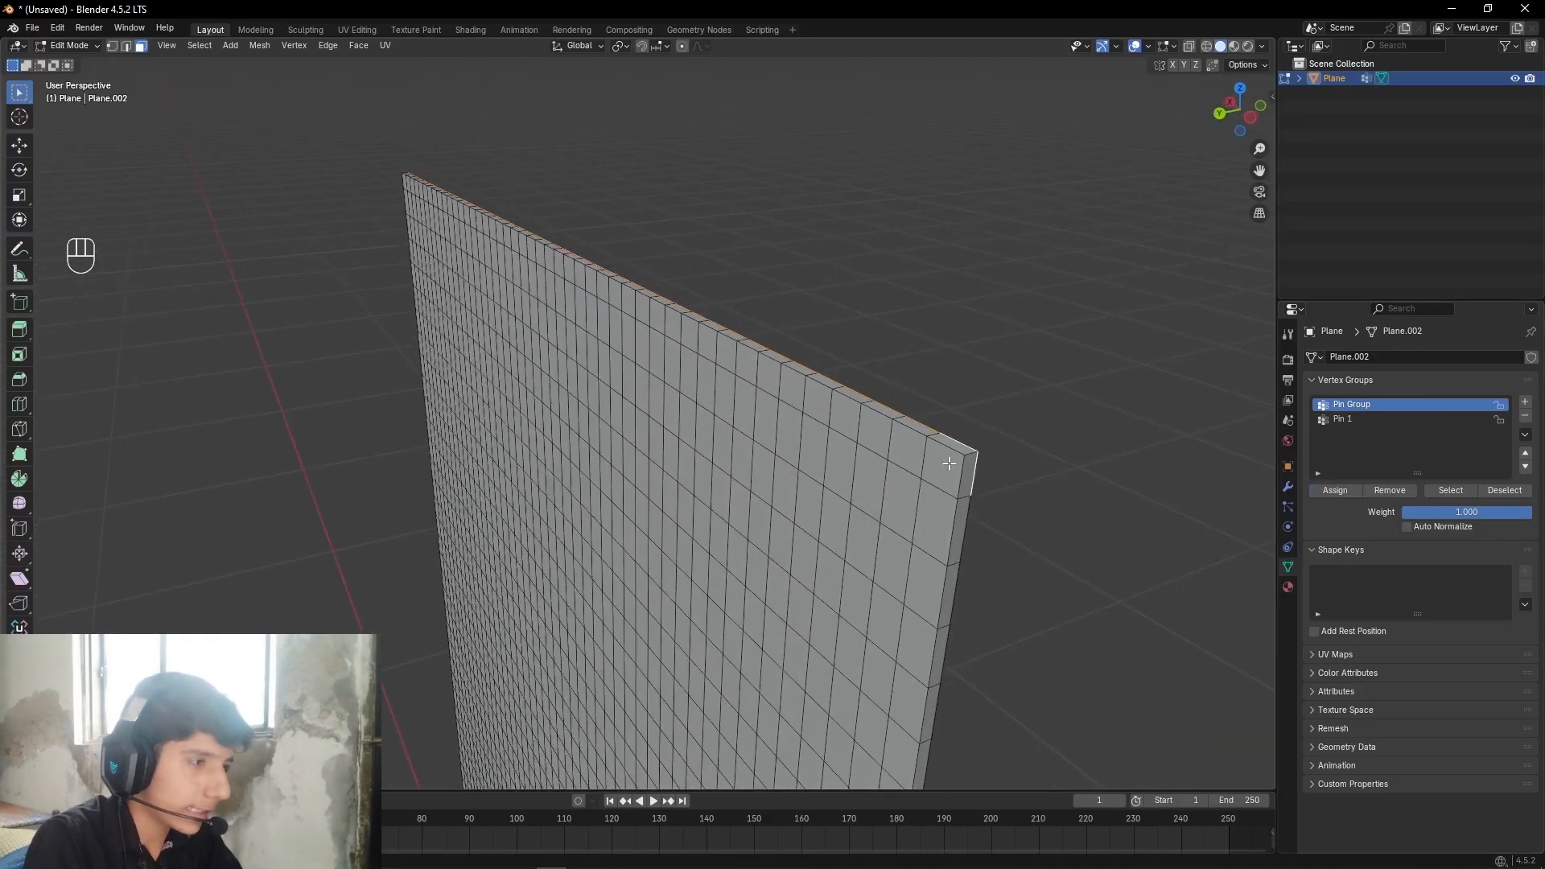
{"action": "left_click", "coordinate": [950, 464]}
{"action": "mouse_move", "coordinate": [751, 500]}
{"action": "middle_mouse_down", "text": "alt"}
{"action": "mouse_move", "coordinate": [355, 517]}
{"action": "mouse_move", "coordinate": [777, 508]}
{"action": "middle_mouse_up", "text": "alt"}
{"action": "left_click", "coordinate": [258, 430], "text": "ctrl"}
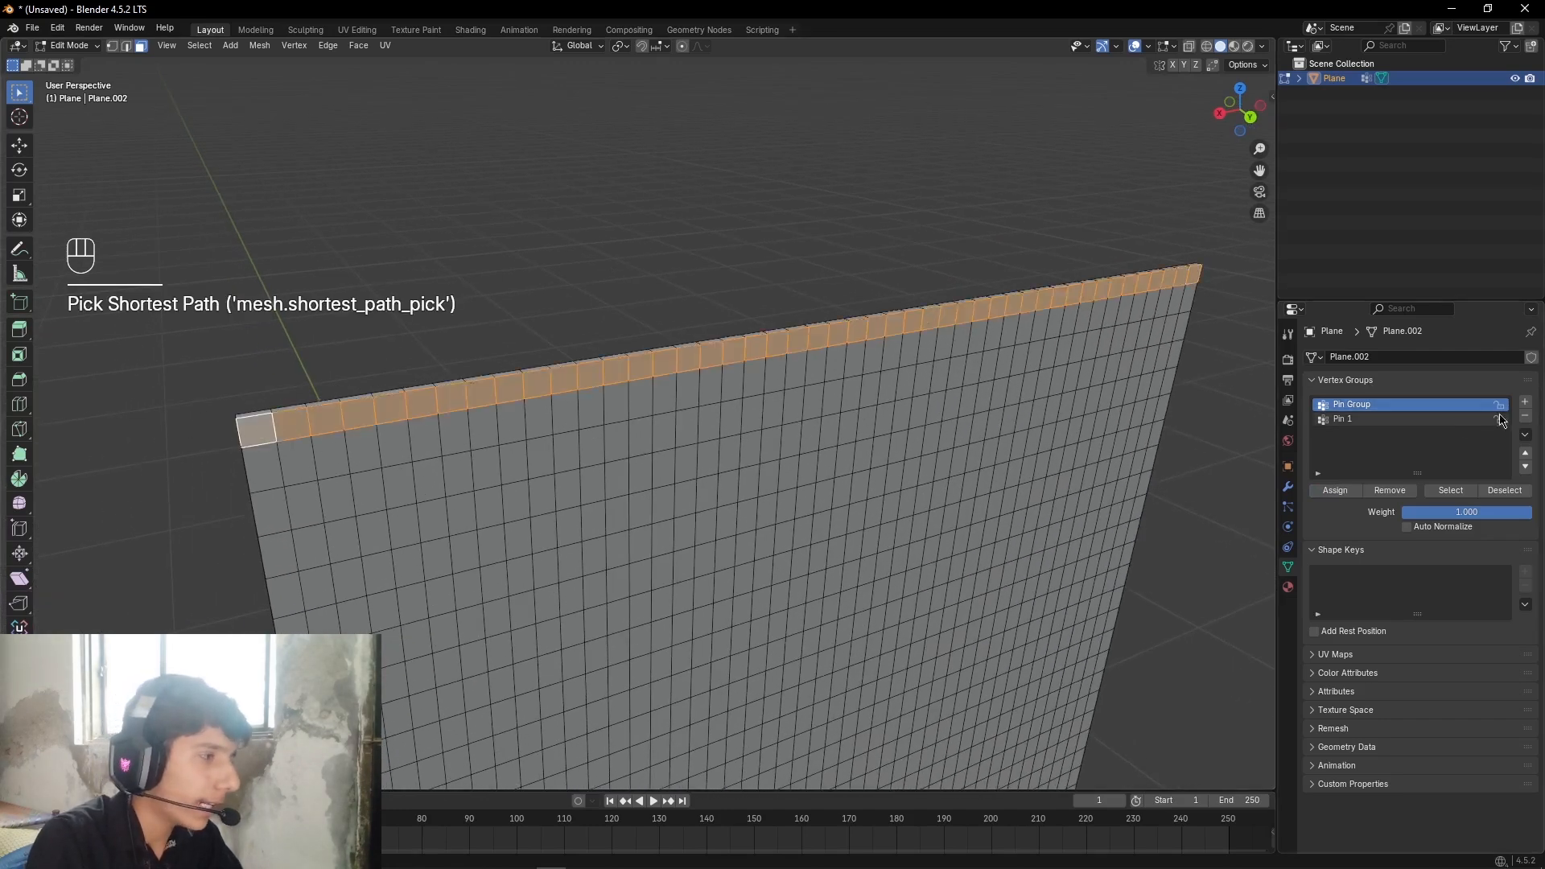
Step: Add a vertex group named Pin 2 and assign the selected back top-row faces to it
{"action": "left_click", "coordinate": [1525, 401]}
{"action": "double_click", "coordinate": [1354, 435]}
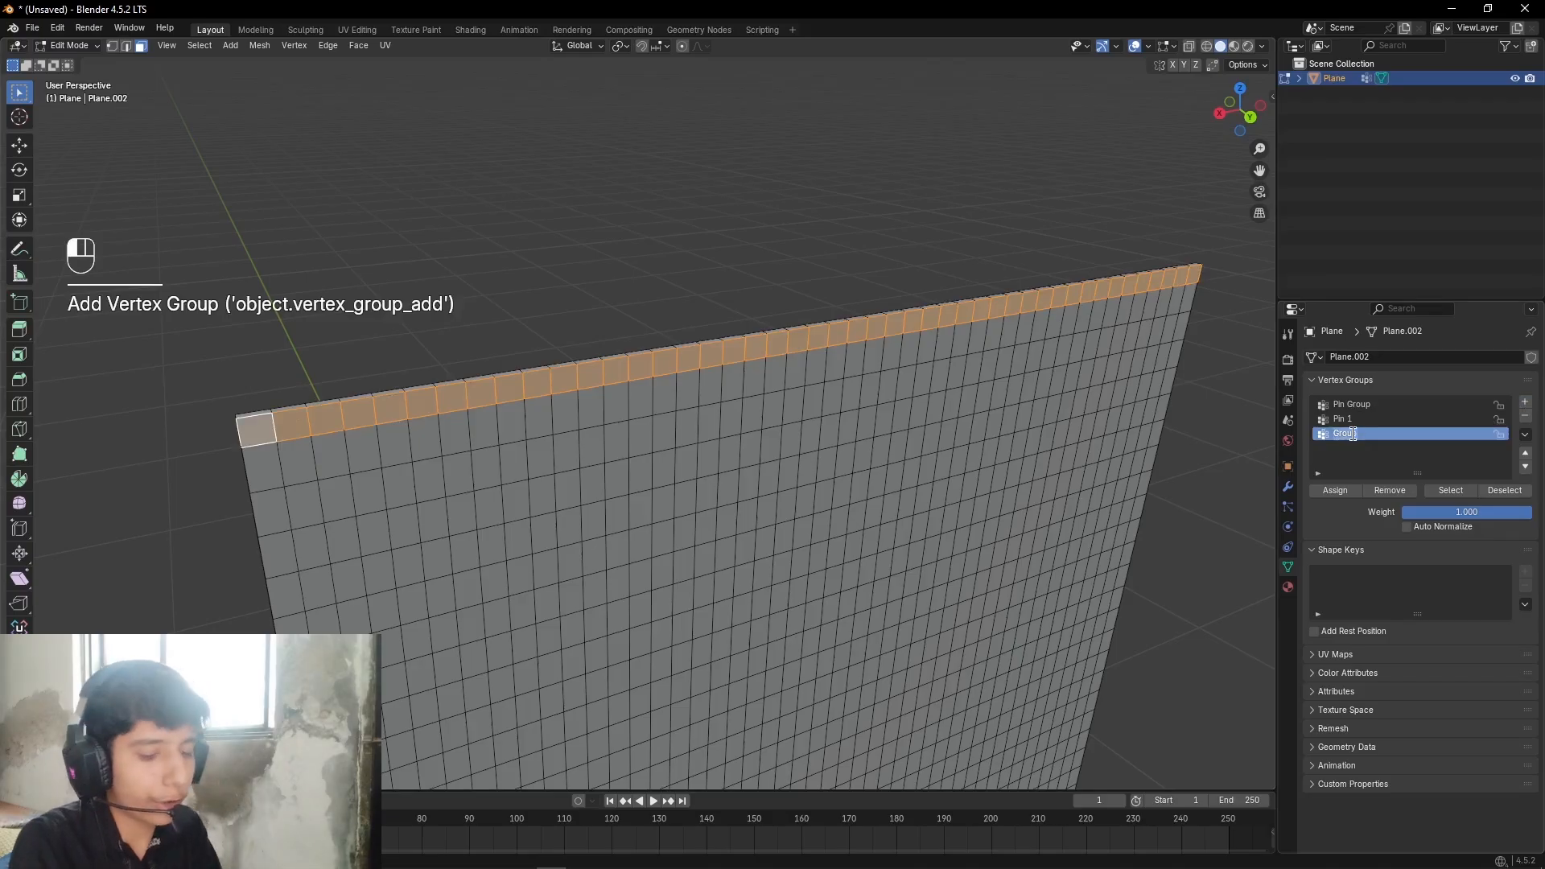
{"action": "type", "text": "Pin 2"}
{"action": "key", "text": "Return"}
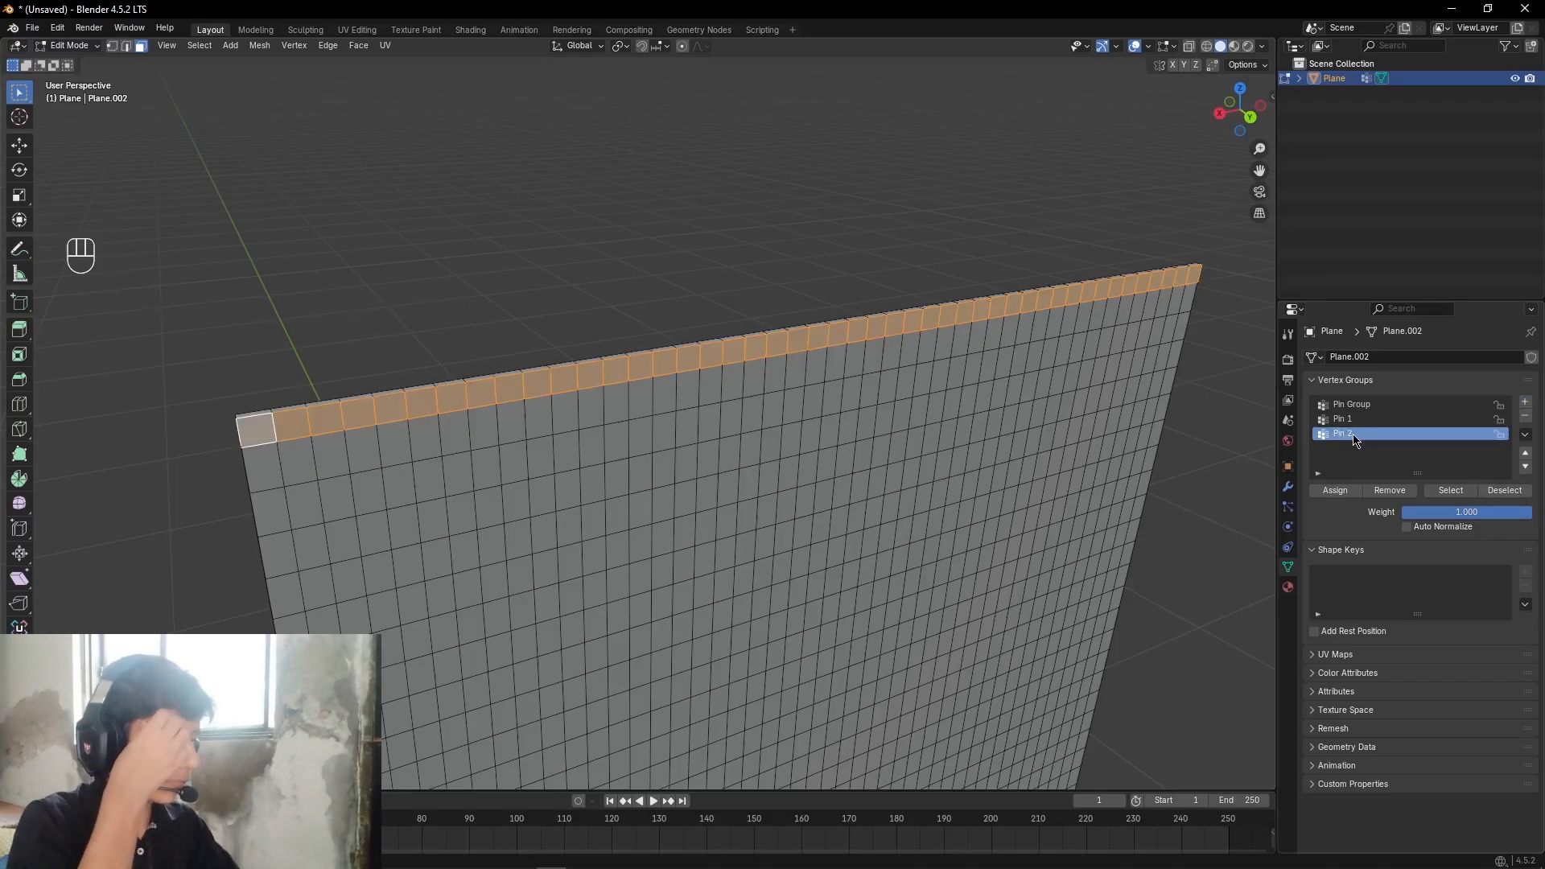
{"action": "left_click", "coordinate": [1352, 492]}
Step: Assign the selected back top-row faces to the Pin Group vertex group as well
{"action": "left_click", "coordinate": [1357, 404]}
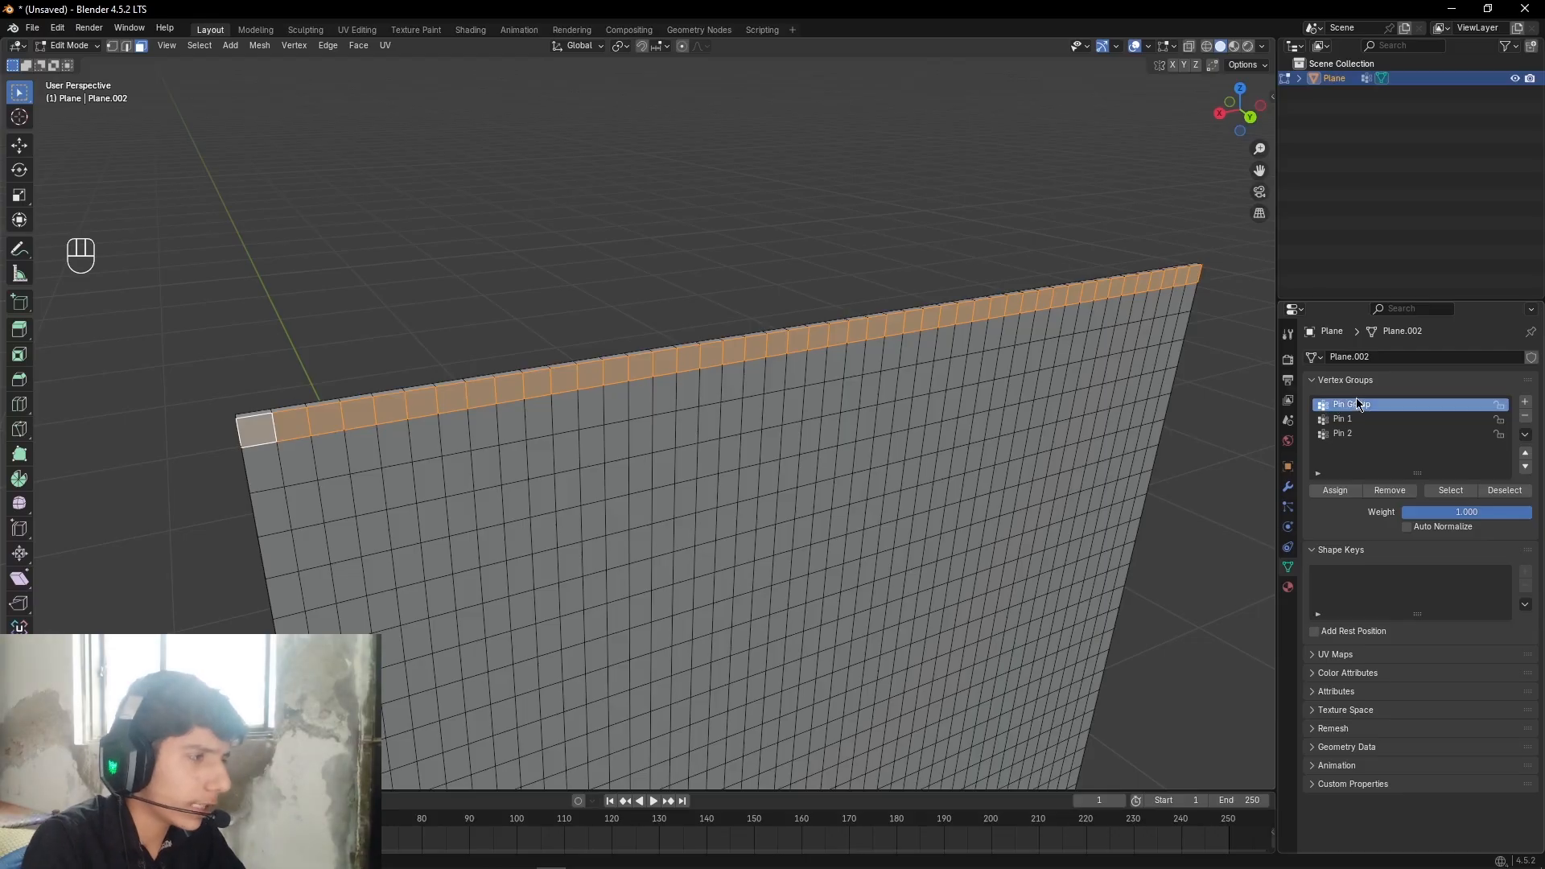
{"action": "left_click", "coordinate": [1335, 490]}
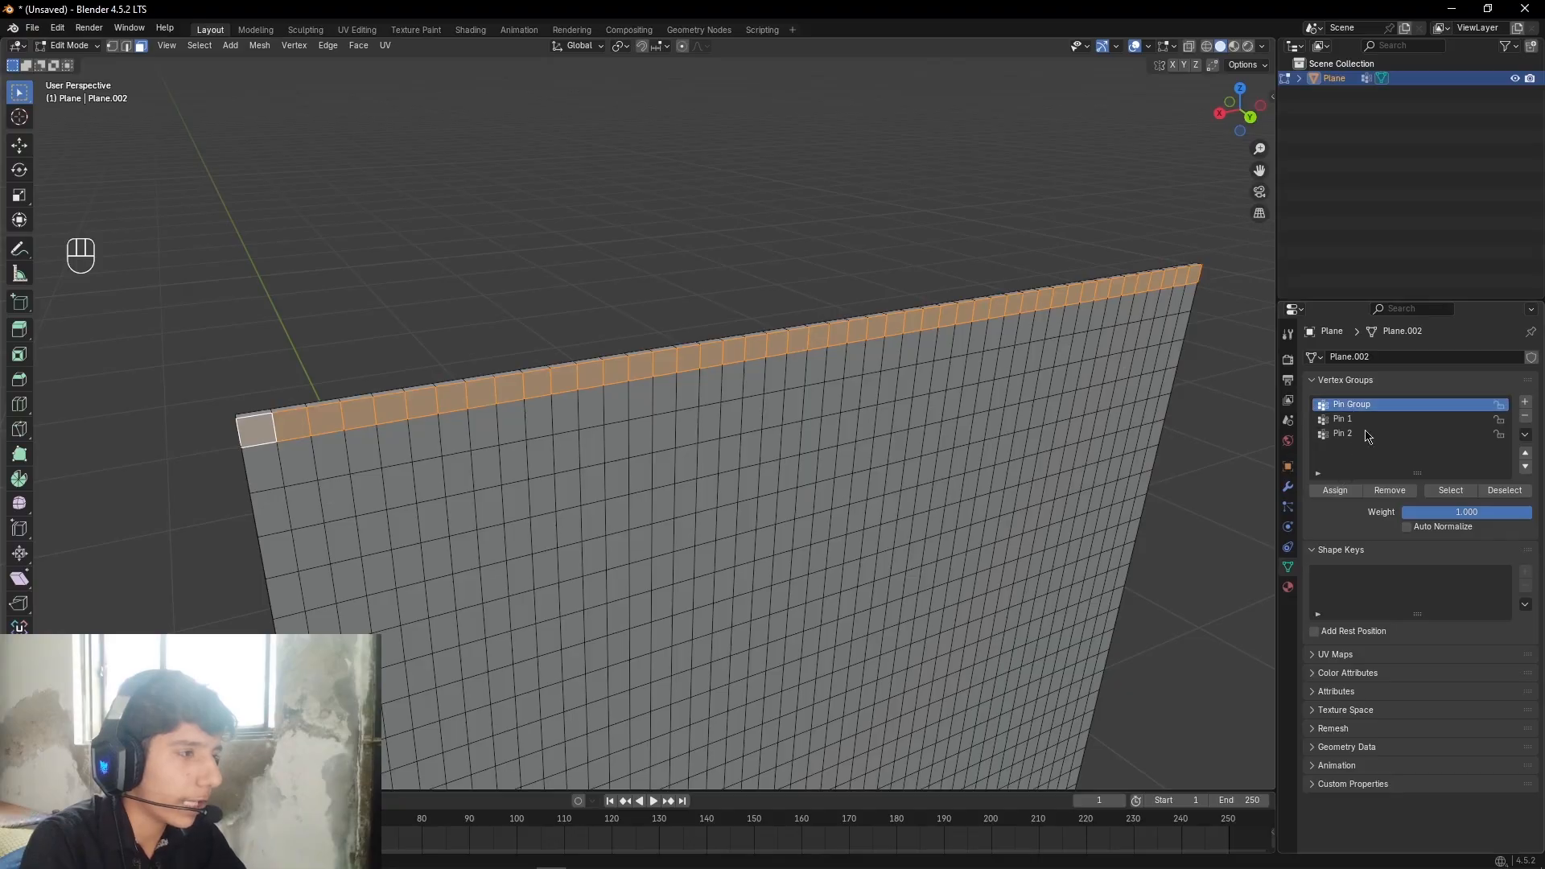
{"action": "left_click", "coordinate": [1340, 490]}
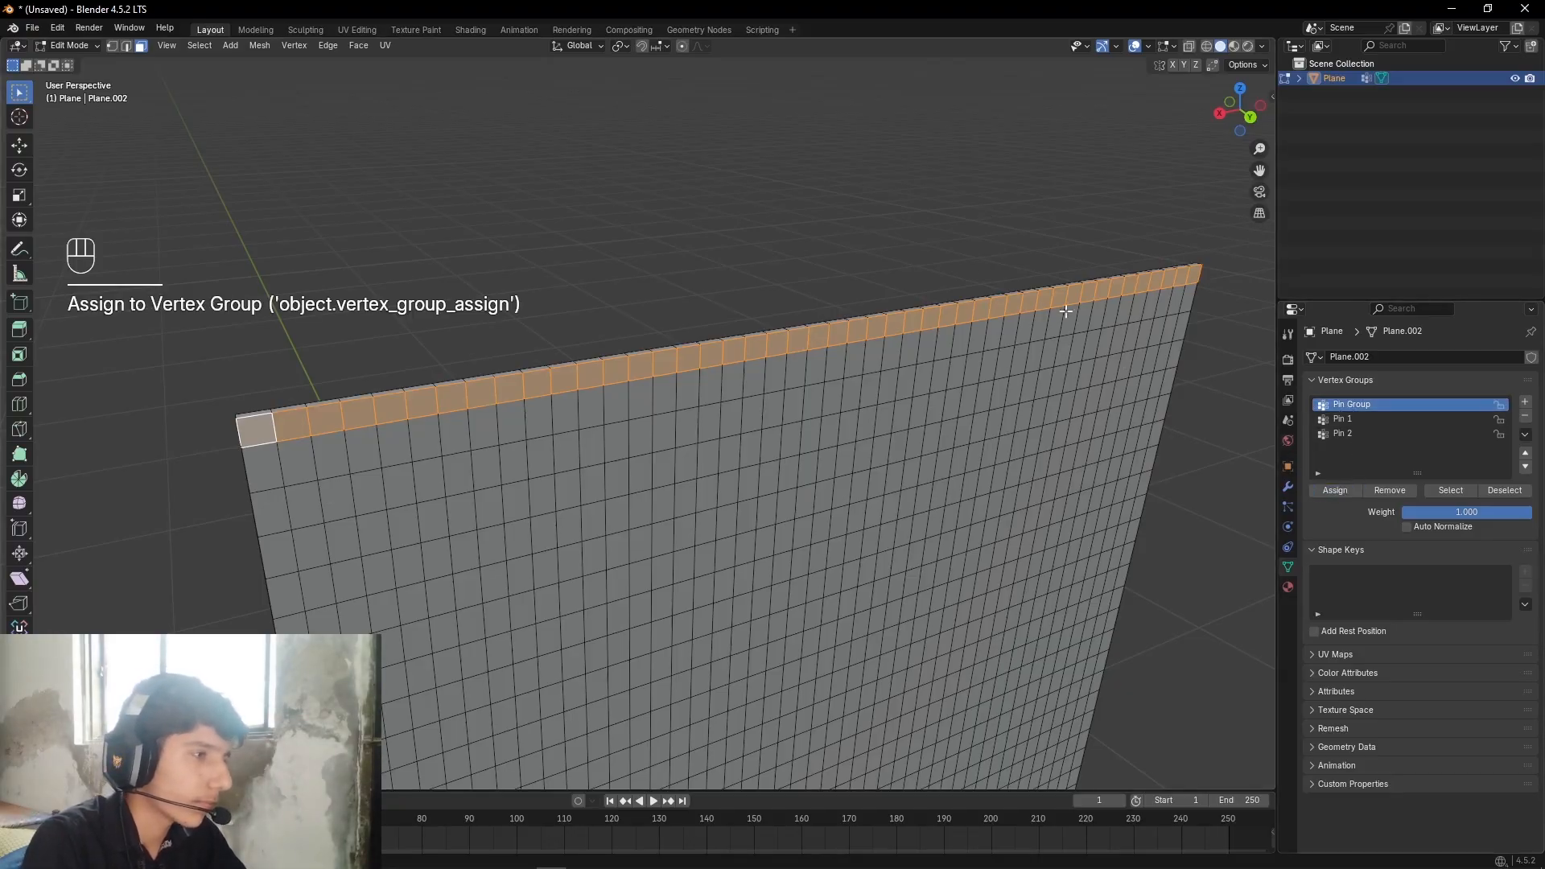
Step: Deselect the faces, return to Object Mode and add Cloth physics to the plane
{"action": "scroll", "coordinate": [1006, 362], "scroll_direction": "down", "scroll_amount": 4}
{"action": "left_click", "coordinate": [891, 204]}
{"action": "key", "text": "ctrl+Tab"}
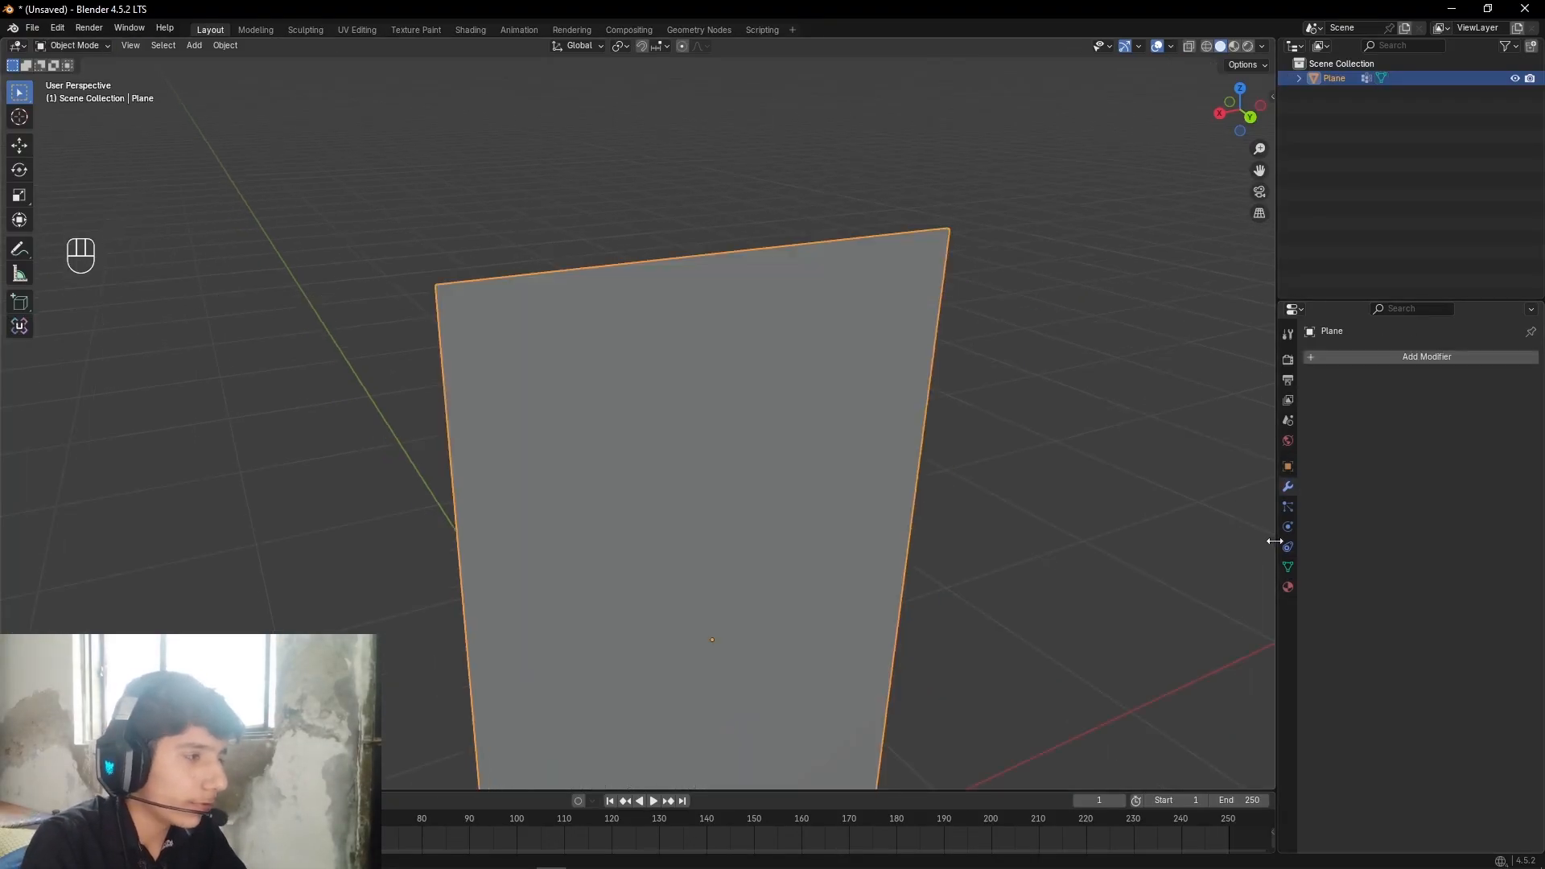
{"action": "left_click", "coordinate": [1289, 528]}
{"action": "left_click", "coordinate": [1360, 391]}
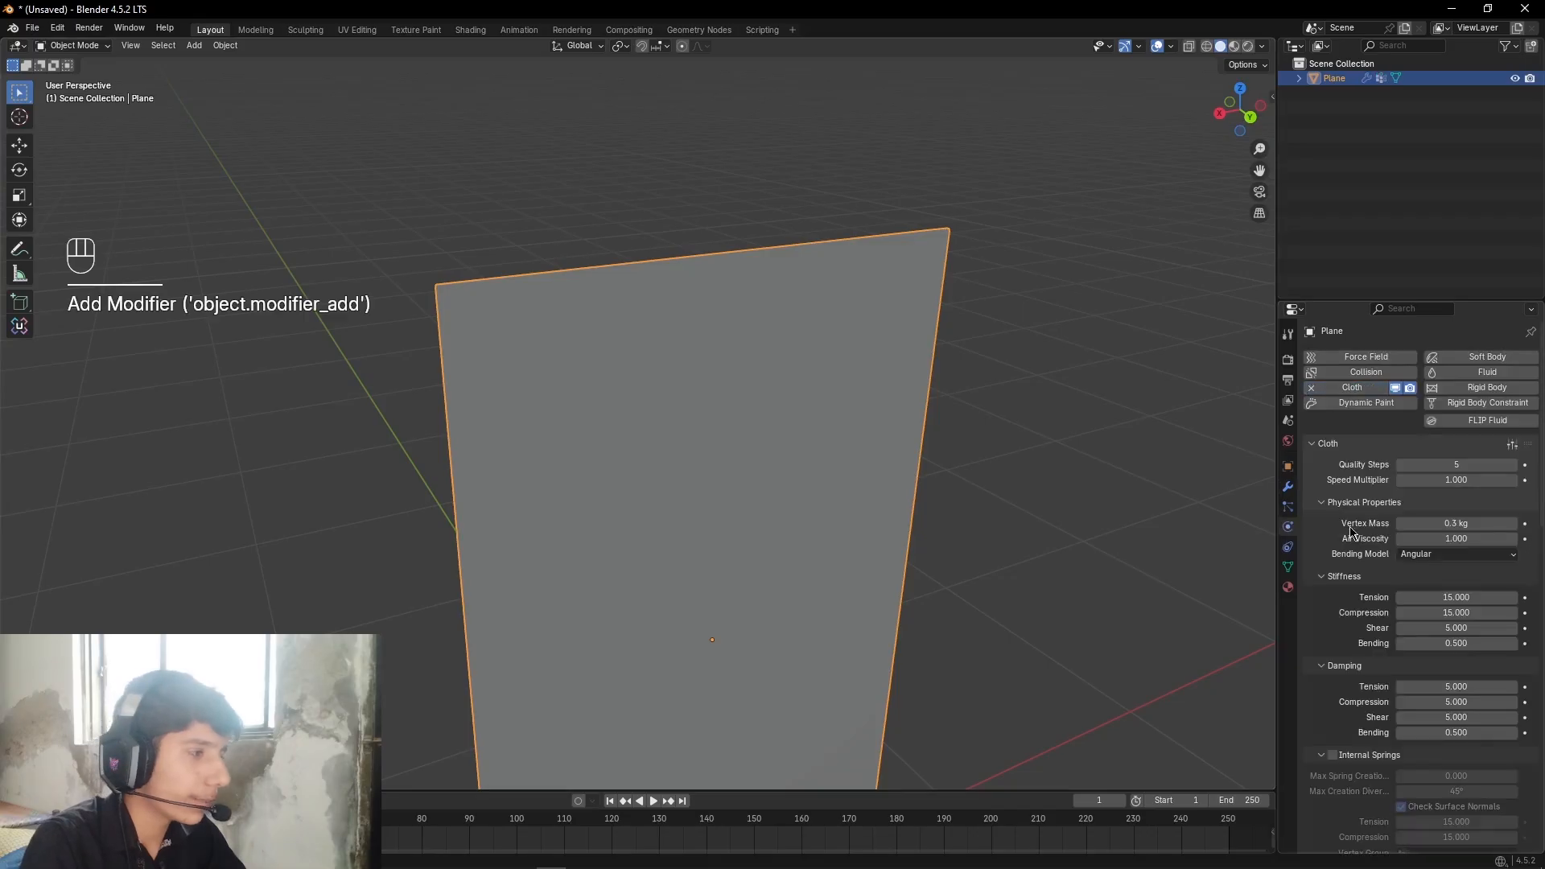
Step: Set the cloth's shape pinning to the Pin Group vertex group
{"action": "scroll", "coordinate": [1354, 519], "scroll_direction": "down", "scroll_amount": 4}
{"action": "scroll", "coordinate": [1354, 519], "scroll_direction": "down", "scroll_amount": 10}
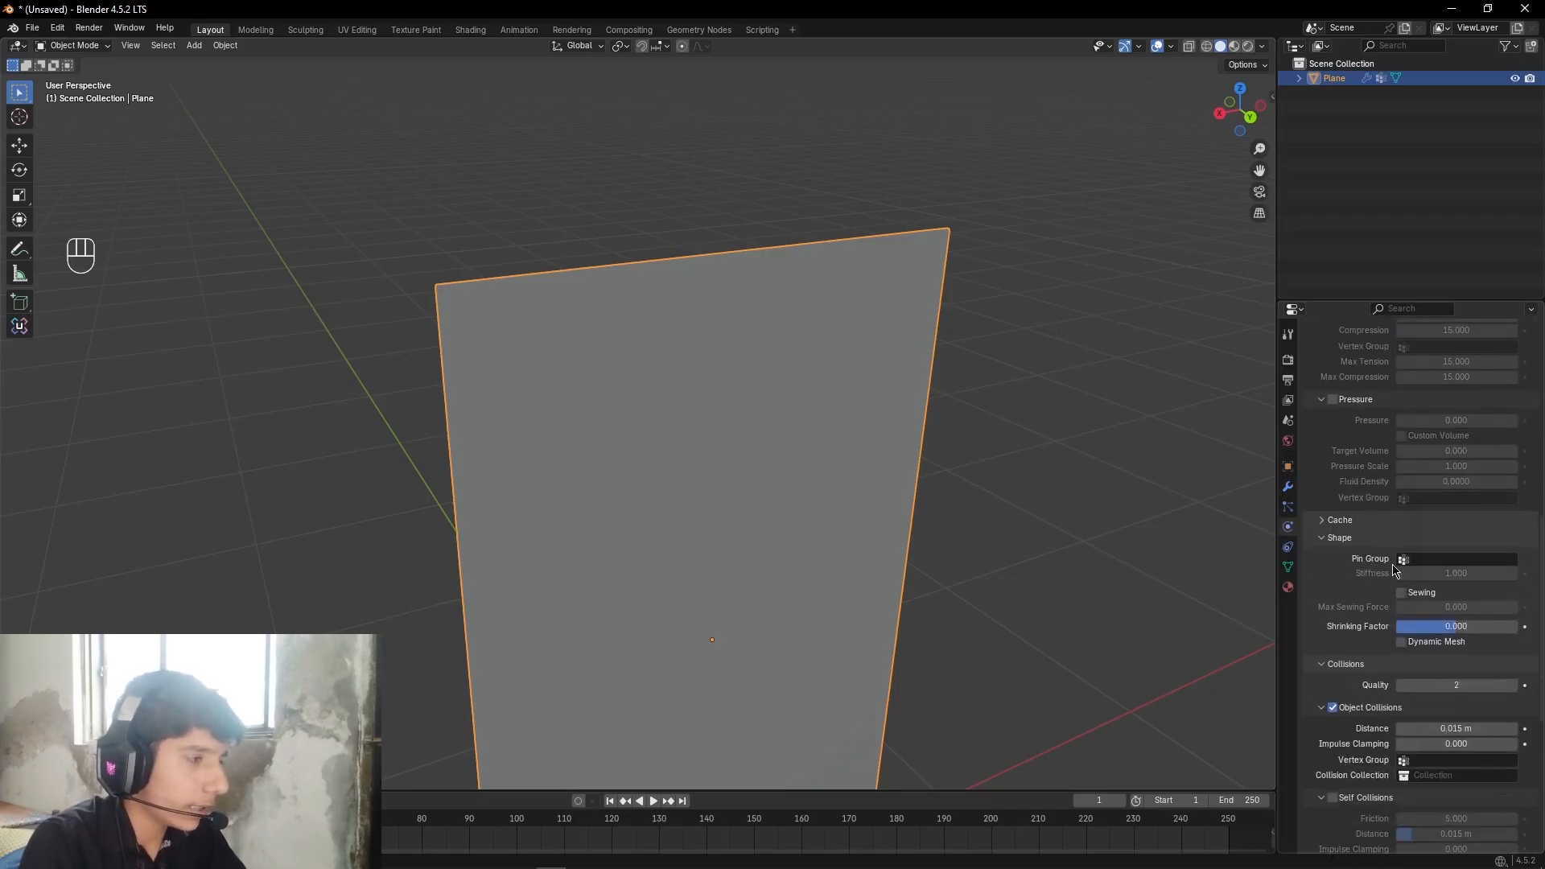
{"action": "left_click", "coordinate": [1428, 561]}
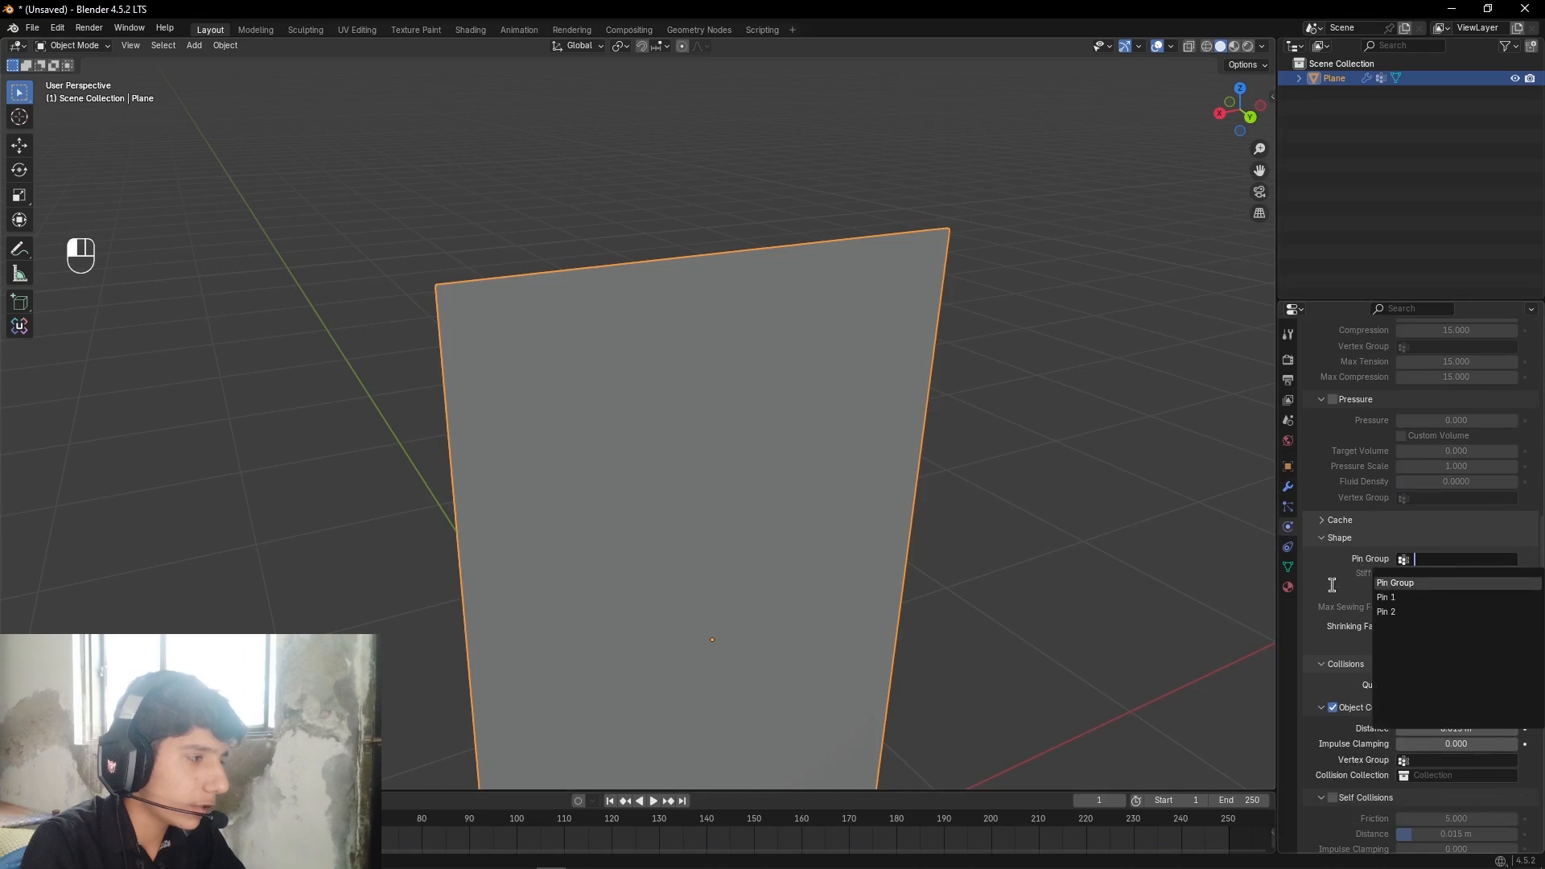
{"action": "left_click", "coordinate": [1445, 583]}
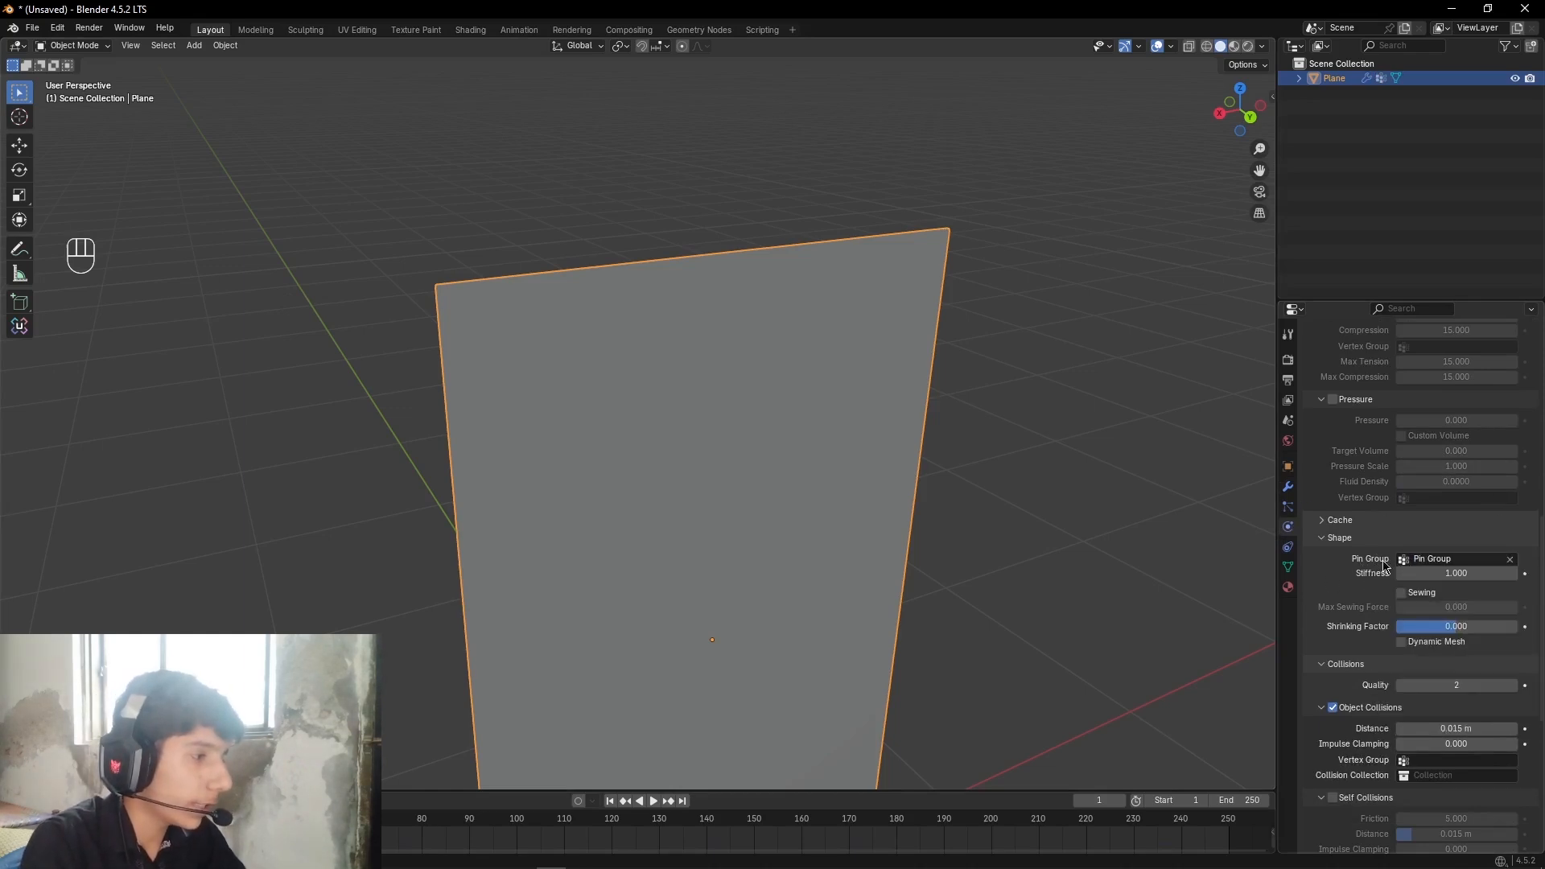
Step: Set the cloth's Shrinking Factor to -0.1
{"action": "scroll", "coordinate": [1383, 566], "scroll_direction": "down", "scroll_amount": 4}
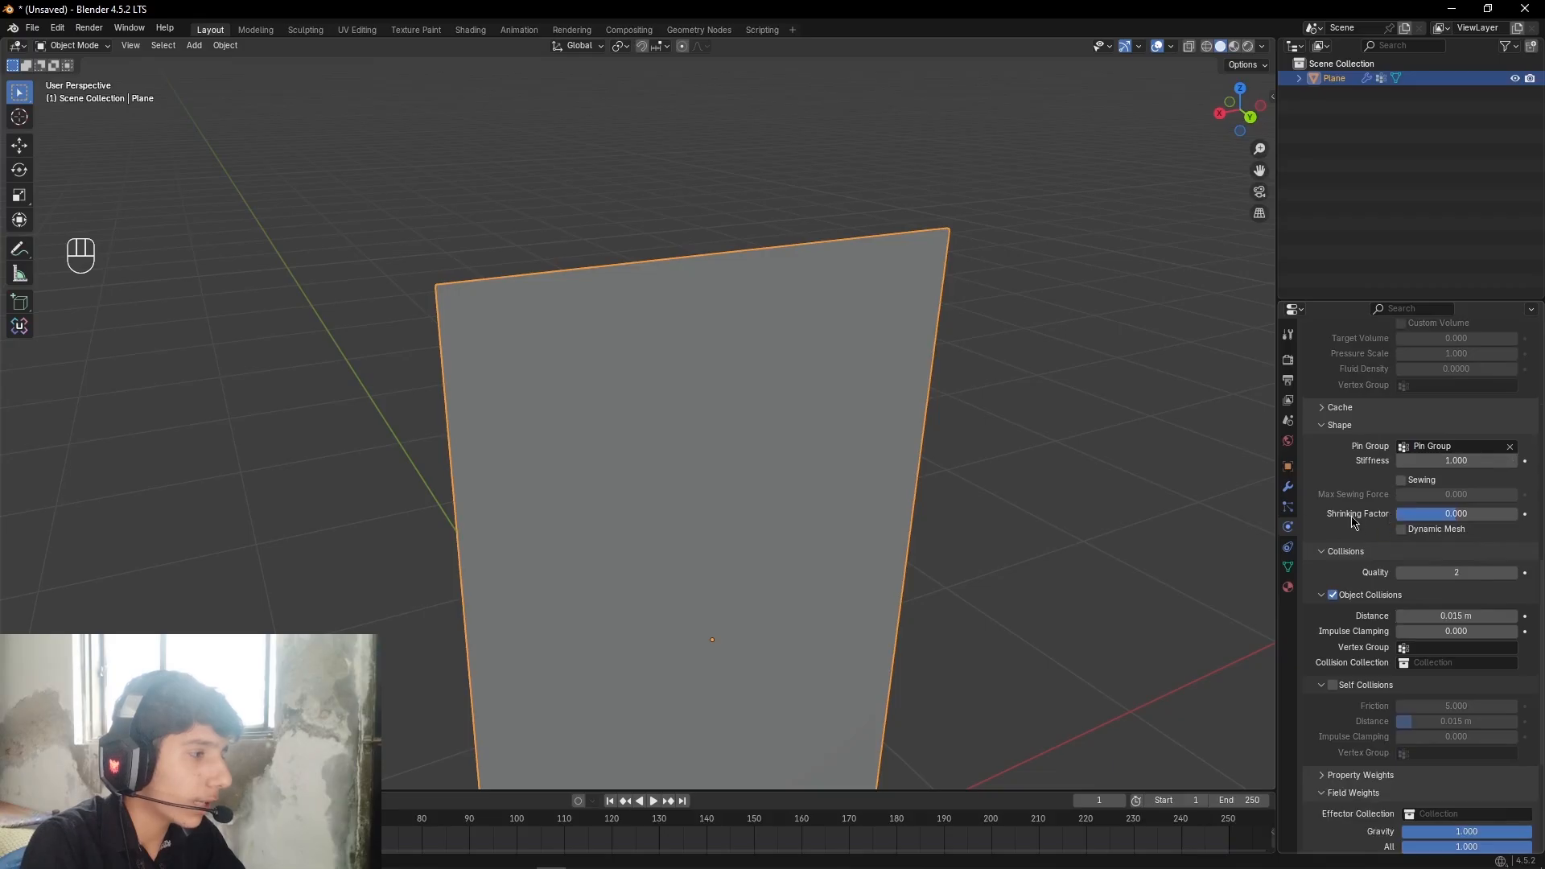
{"action": "left_click", "coordinate": [1463, 514]}
{"action": "type", "text": "-"}
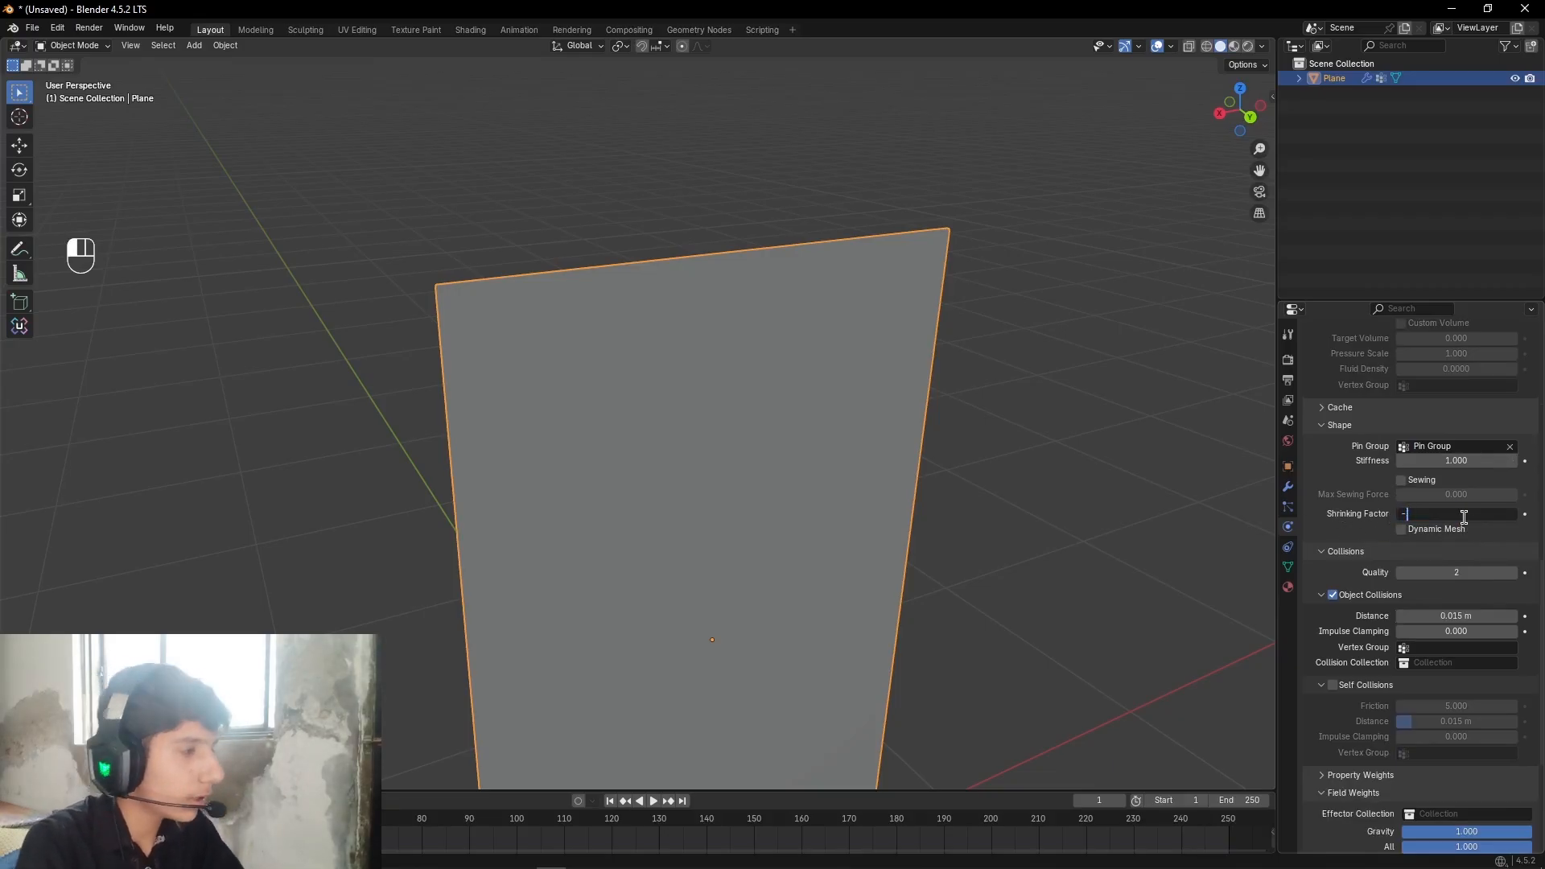
{"action": "type", "text": "0.1"}
{"action": "key", "text": "Return"}
Step: Set the Gravity field weight of the cloth to 0
{"action": "scroll", "coordinate": [1378, 611], "scroll_direction": "down", "scroll_amount": 3}
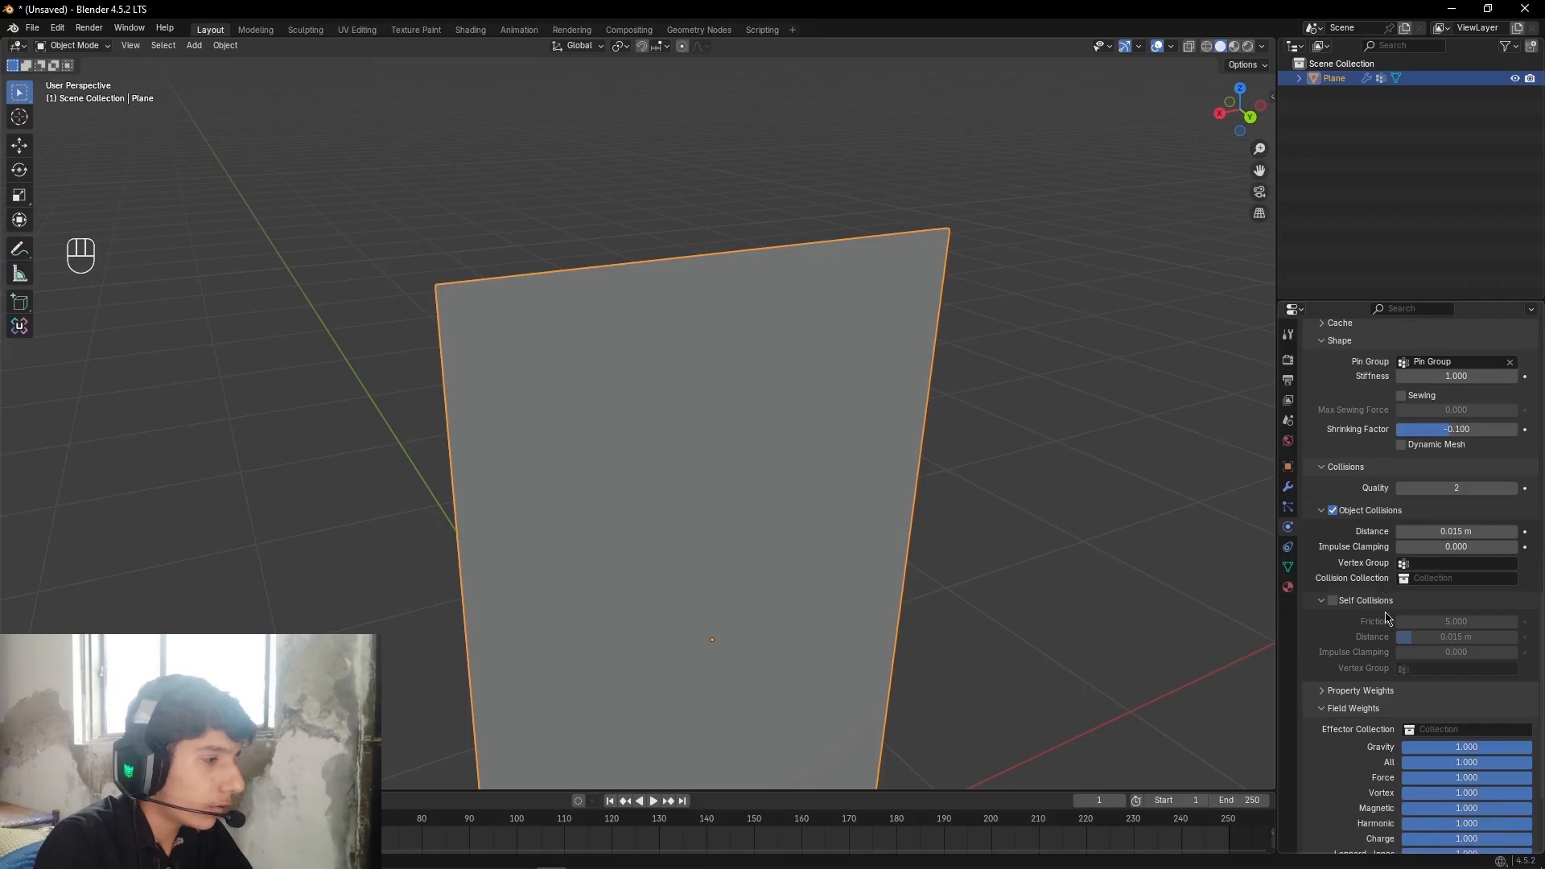
{"action": "scroll", "coordinate": [1385, 614], "scroll_direction": "down", "scroll_amount": 4}
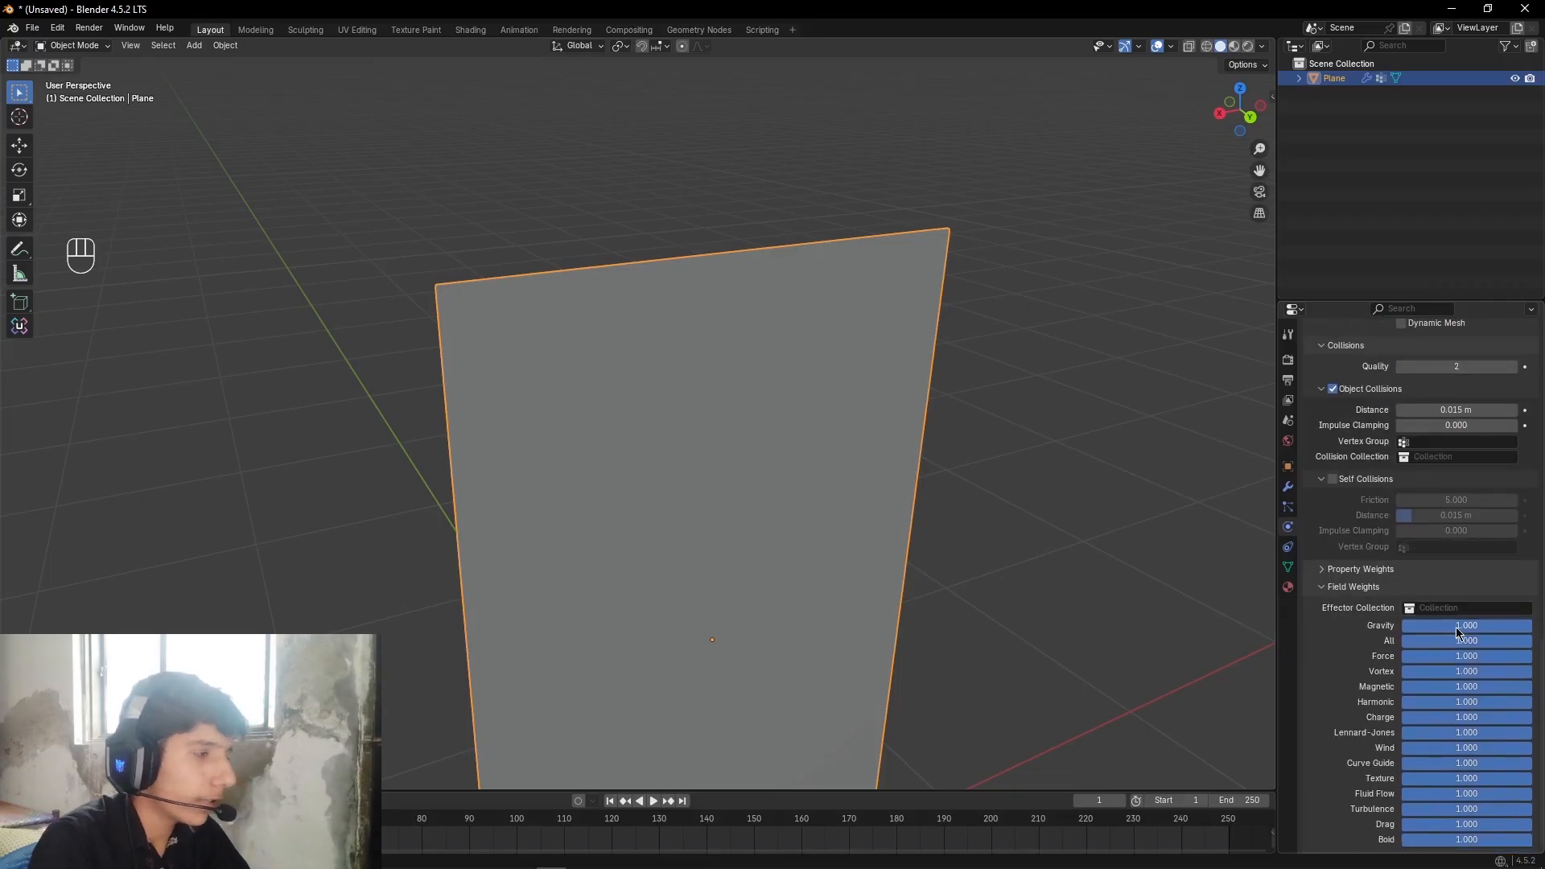
{"action": "key", "text": "BackSpace"}
Step: Enable Pressure for the cloth and set its pressure value to 1.5
{"action": "scroll", "coordinate": [1456, 627], "scroll_direction": "up", "scroll_amount": 6}
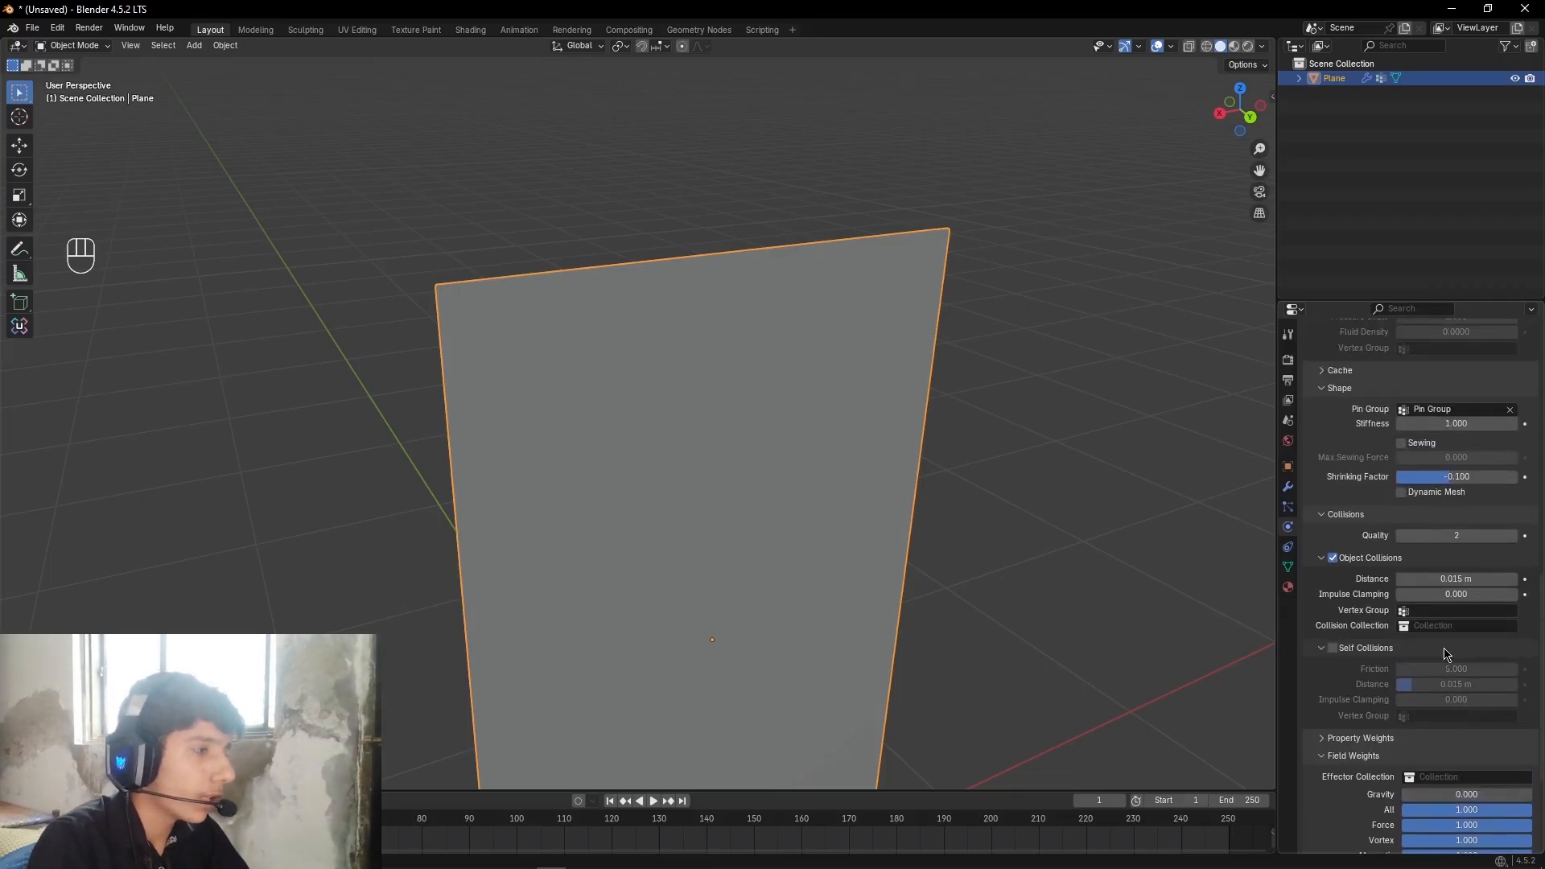
{"action": "scroll", "coordinate": [1444, 653], "scroll_direction": "up", "scroll_amount": 11}
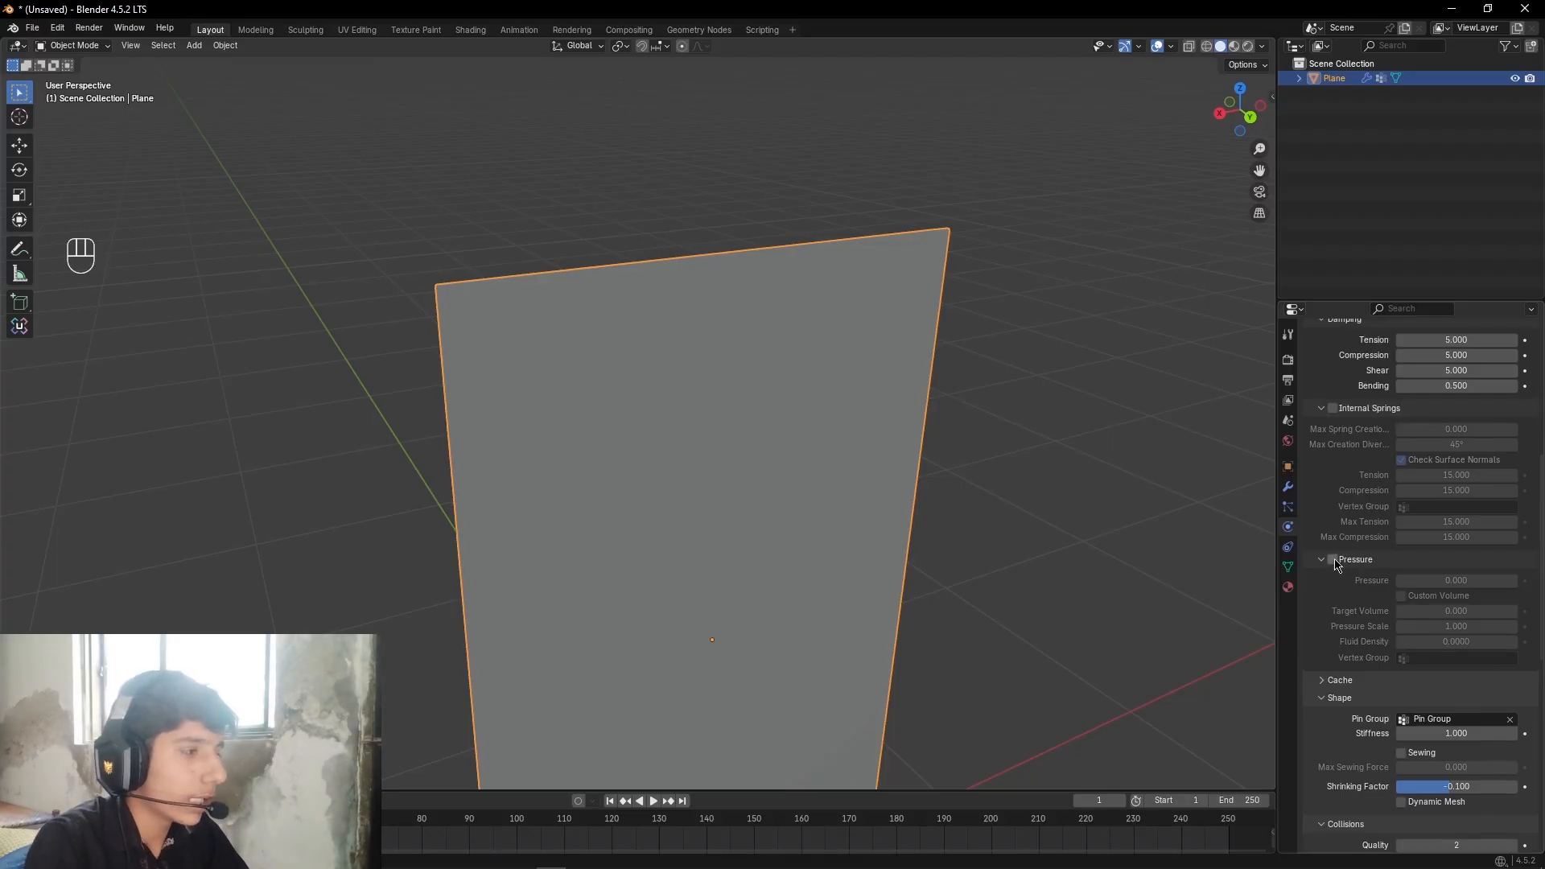
{"action": "left_click", "coordinate": [1333, 560]}
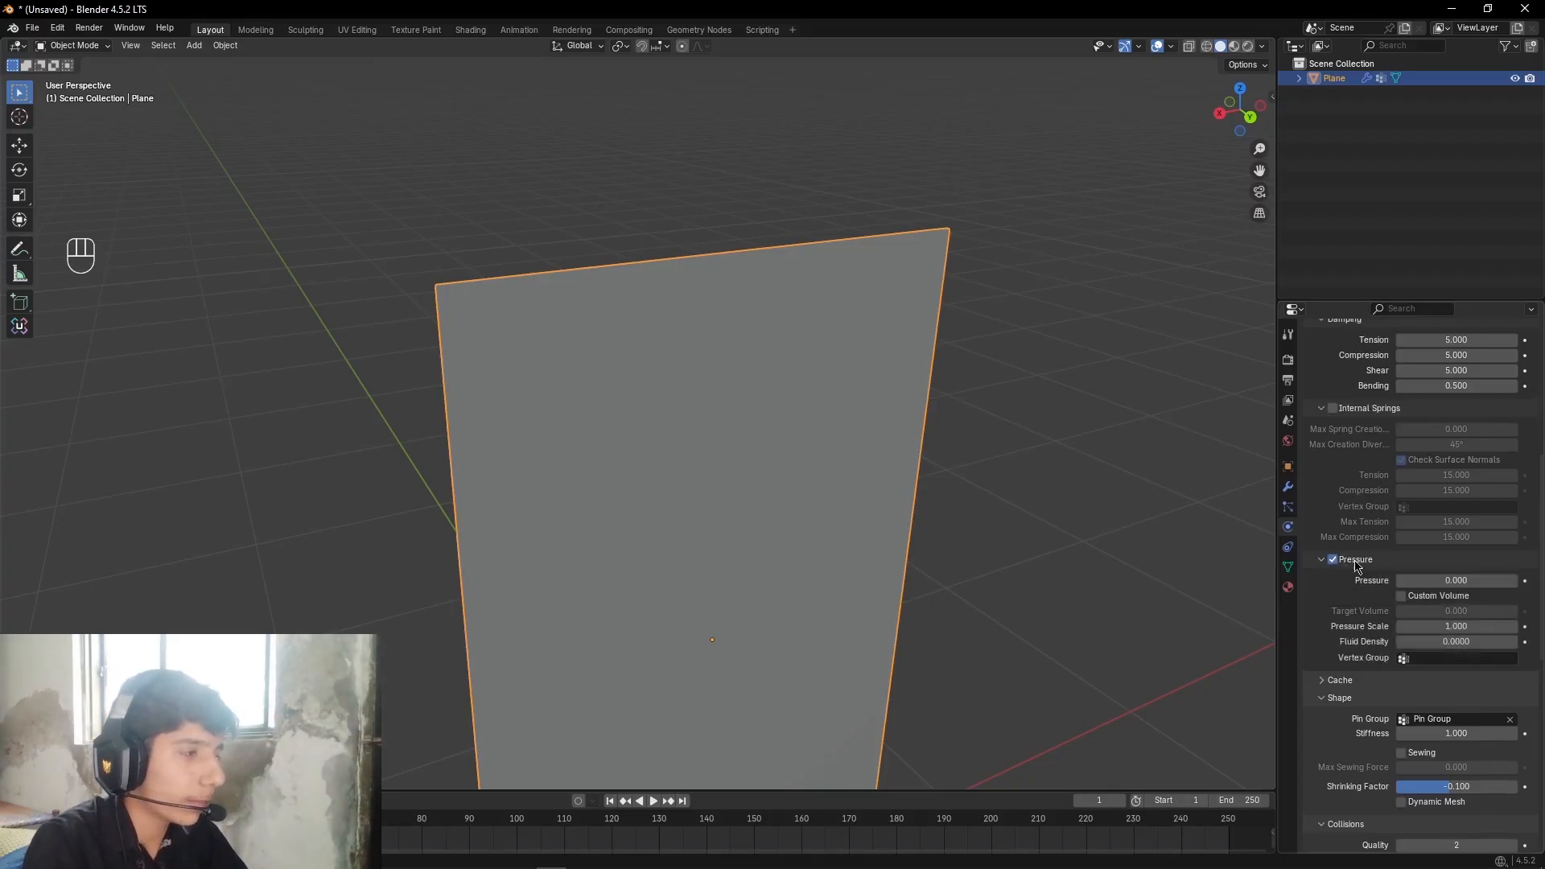
{"action": "left_click", "coordinate": [1423, 580]}
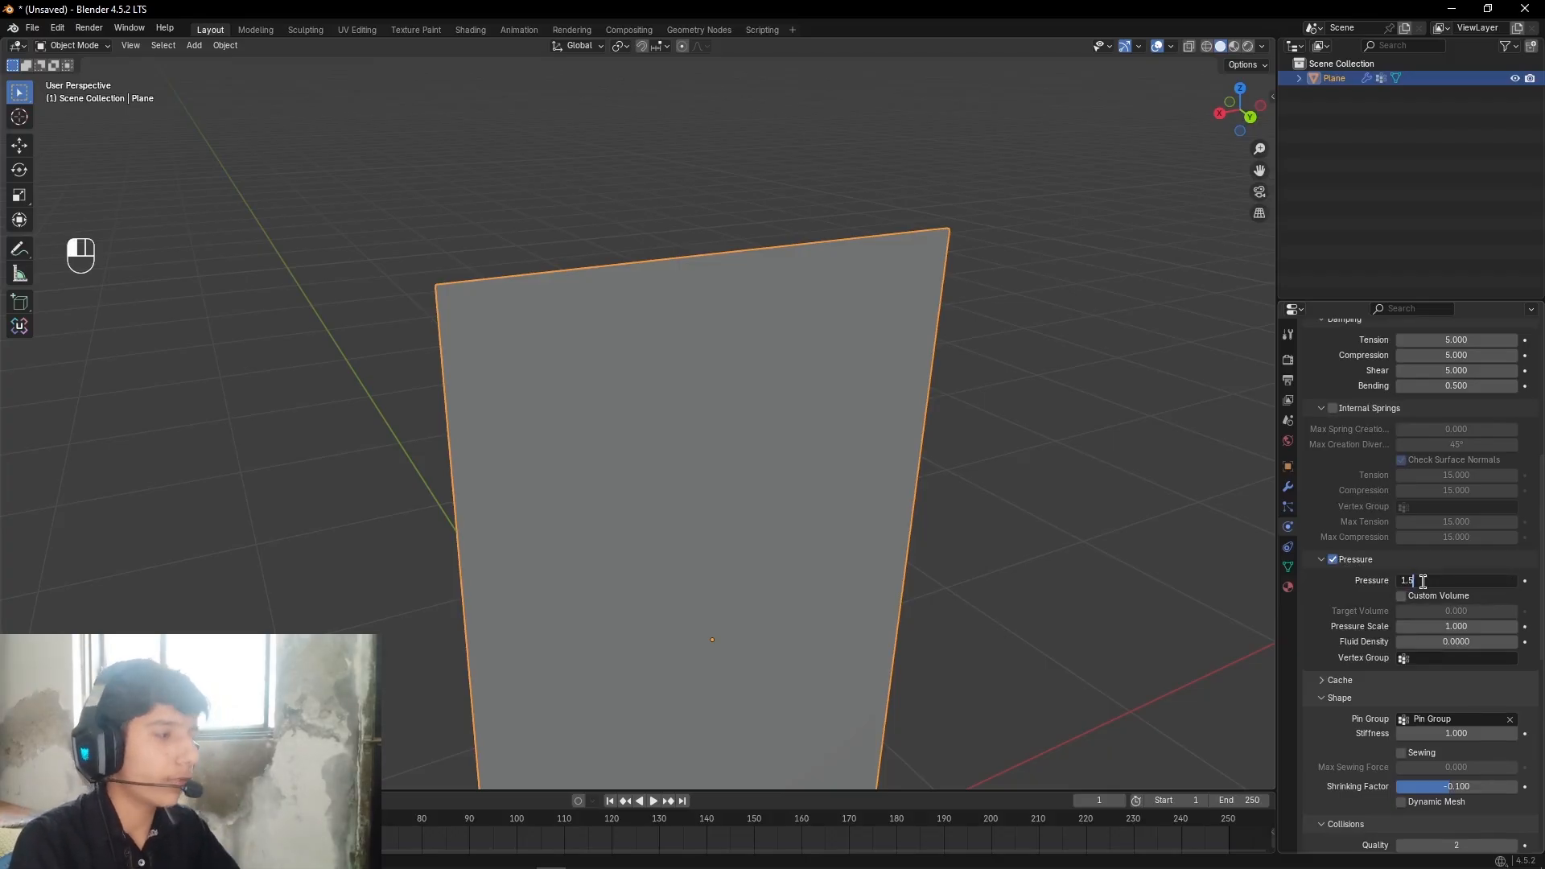
{"action": "key", "text": "Return"}
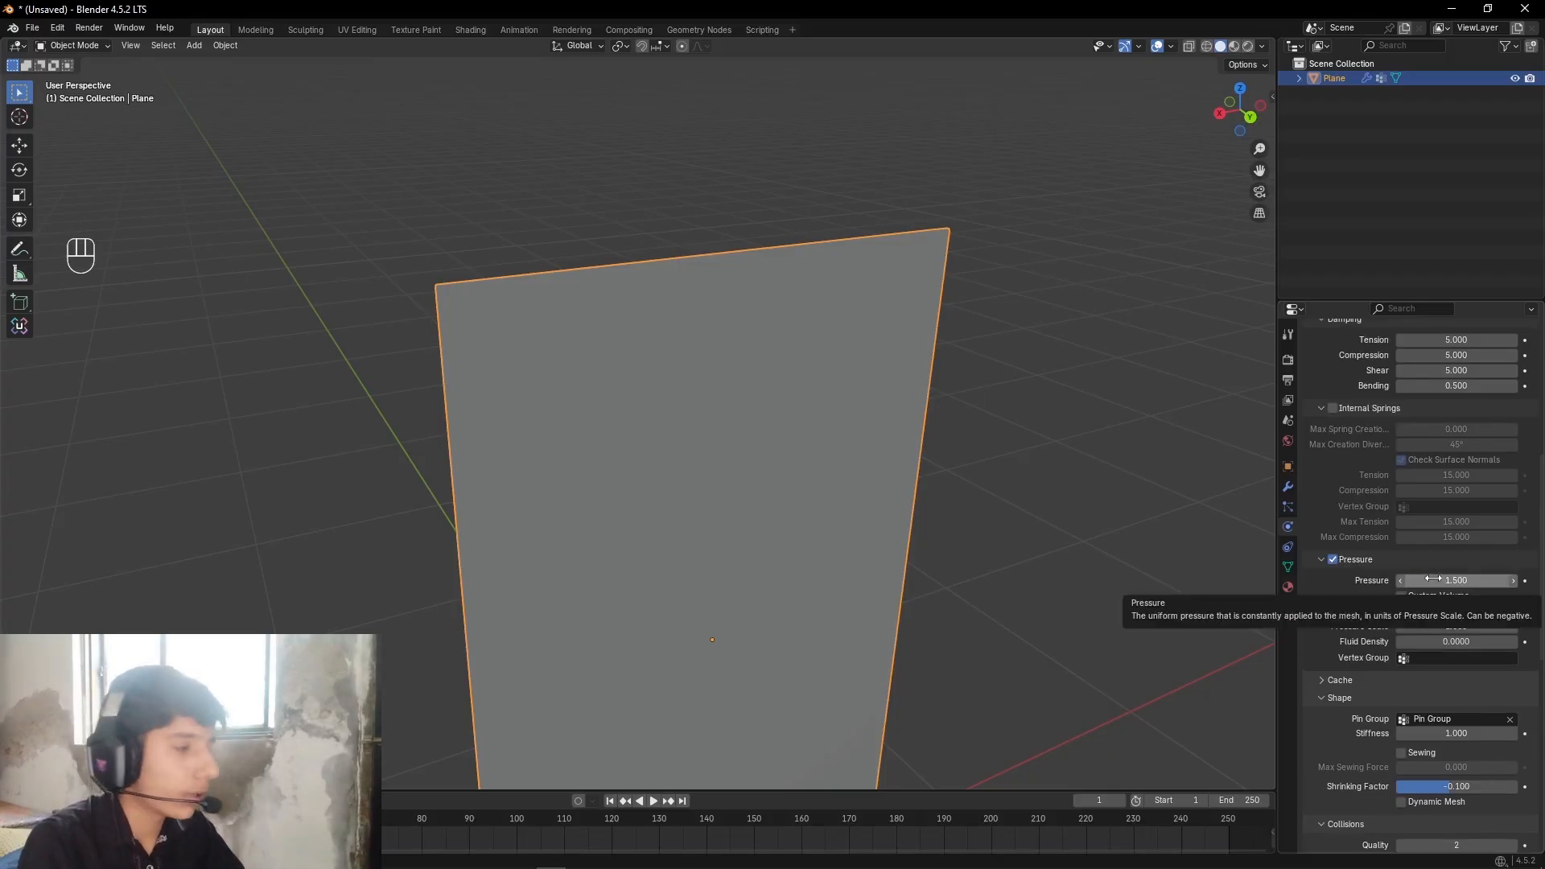
Step: Play the cloth simulation to frame 27 and examine the inflated sheet's upper edge and corners from several sides
{"action": "middle_click_drag", "start_coordinate": [748, 482], "coordinate": [721, 458], "text": "alt+shift"}
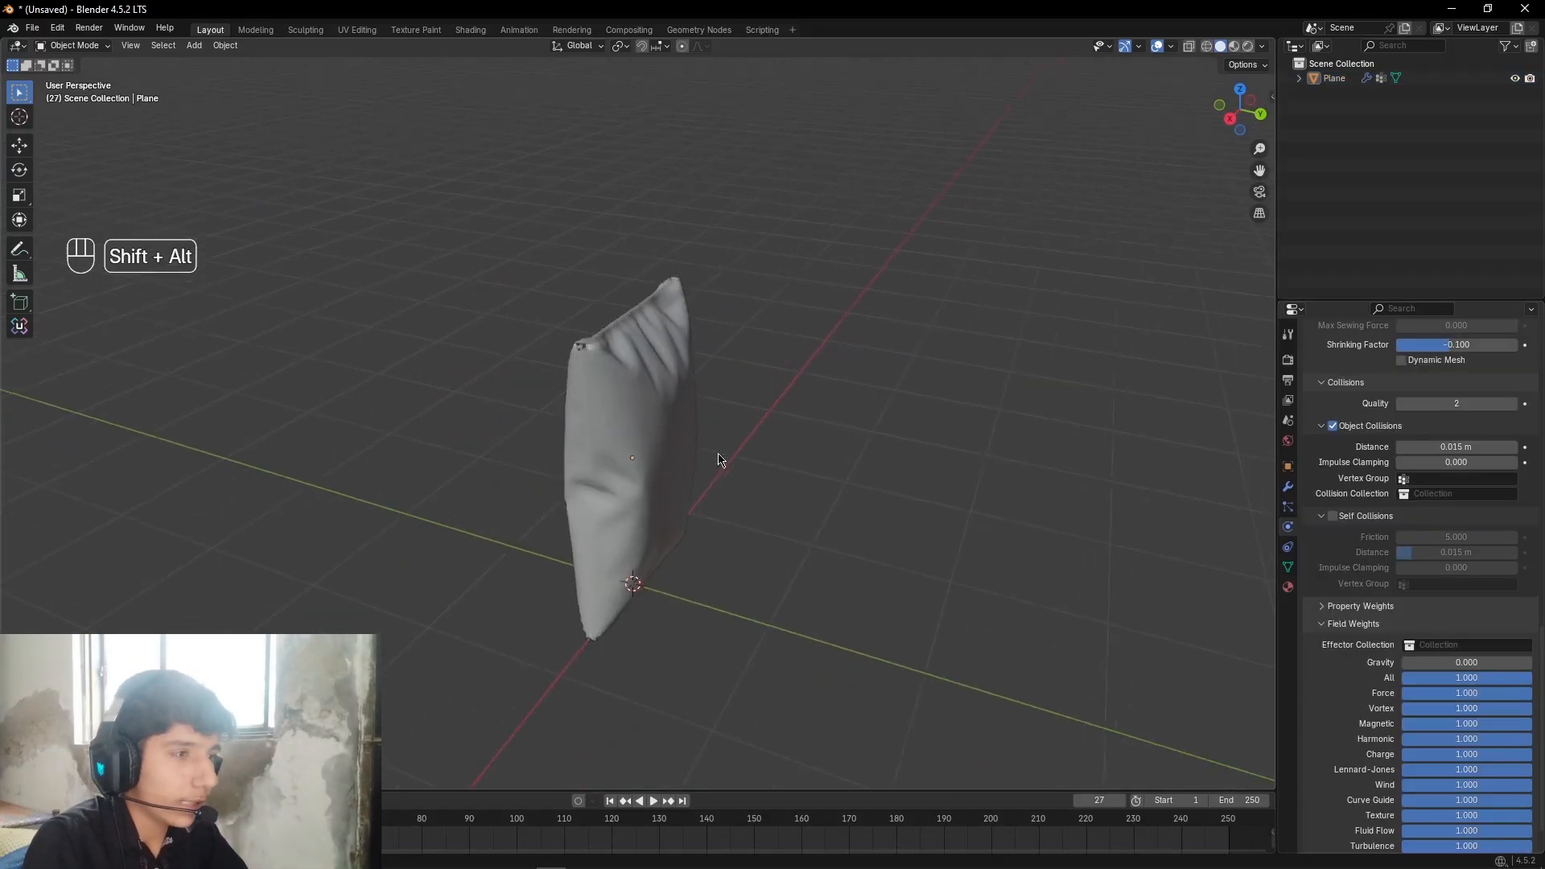
{"action": "scroll", "coordinate": [720, 459], "scroll_direction": "up", "scroll_amount": 3}
{"action": "middle_click_drag", "start_coordinate": [837, 544], "coordinate": [740, 419], "text": "alt"}
{"action": "middle_click_drag", "start_coordinate": [740, 418], "coordinate": [1034, 540], "text": "alt"}
{"action": "middle_click_drag", "start_coordinate": [921, 496], "coordinate": [666, 362]}
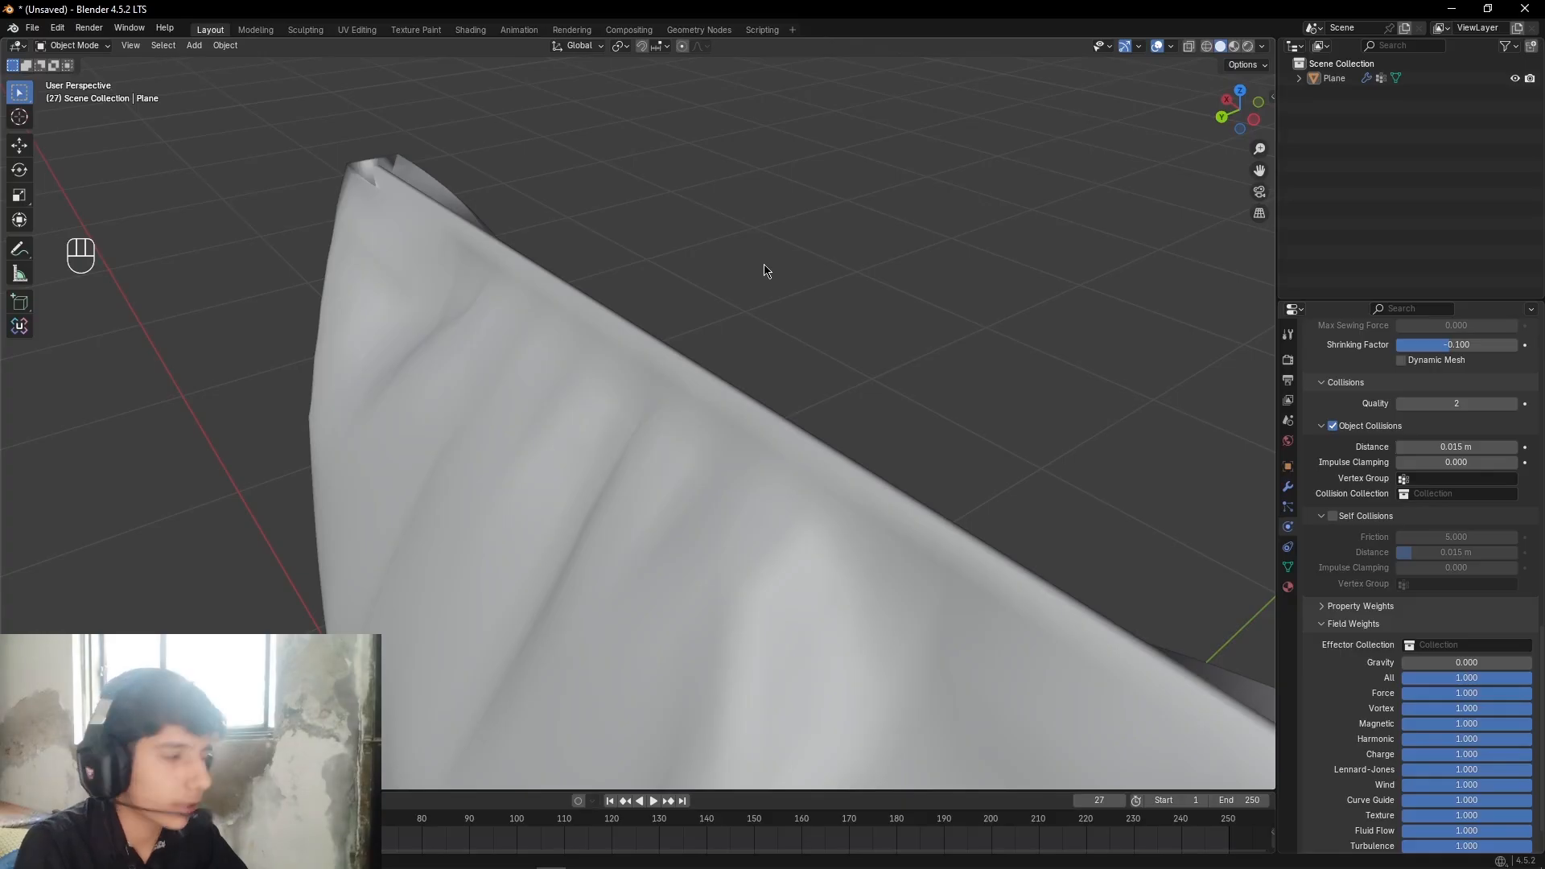
{"action": "middle_click_drag", "start_coordinate": [764, 270], "coordinate": [827, 469]}
Step: Add a Subdivision Surface modifier to the plane and set its viewport levels to 2
{"action": "left_click", "coordinate": [983, 455]}
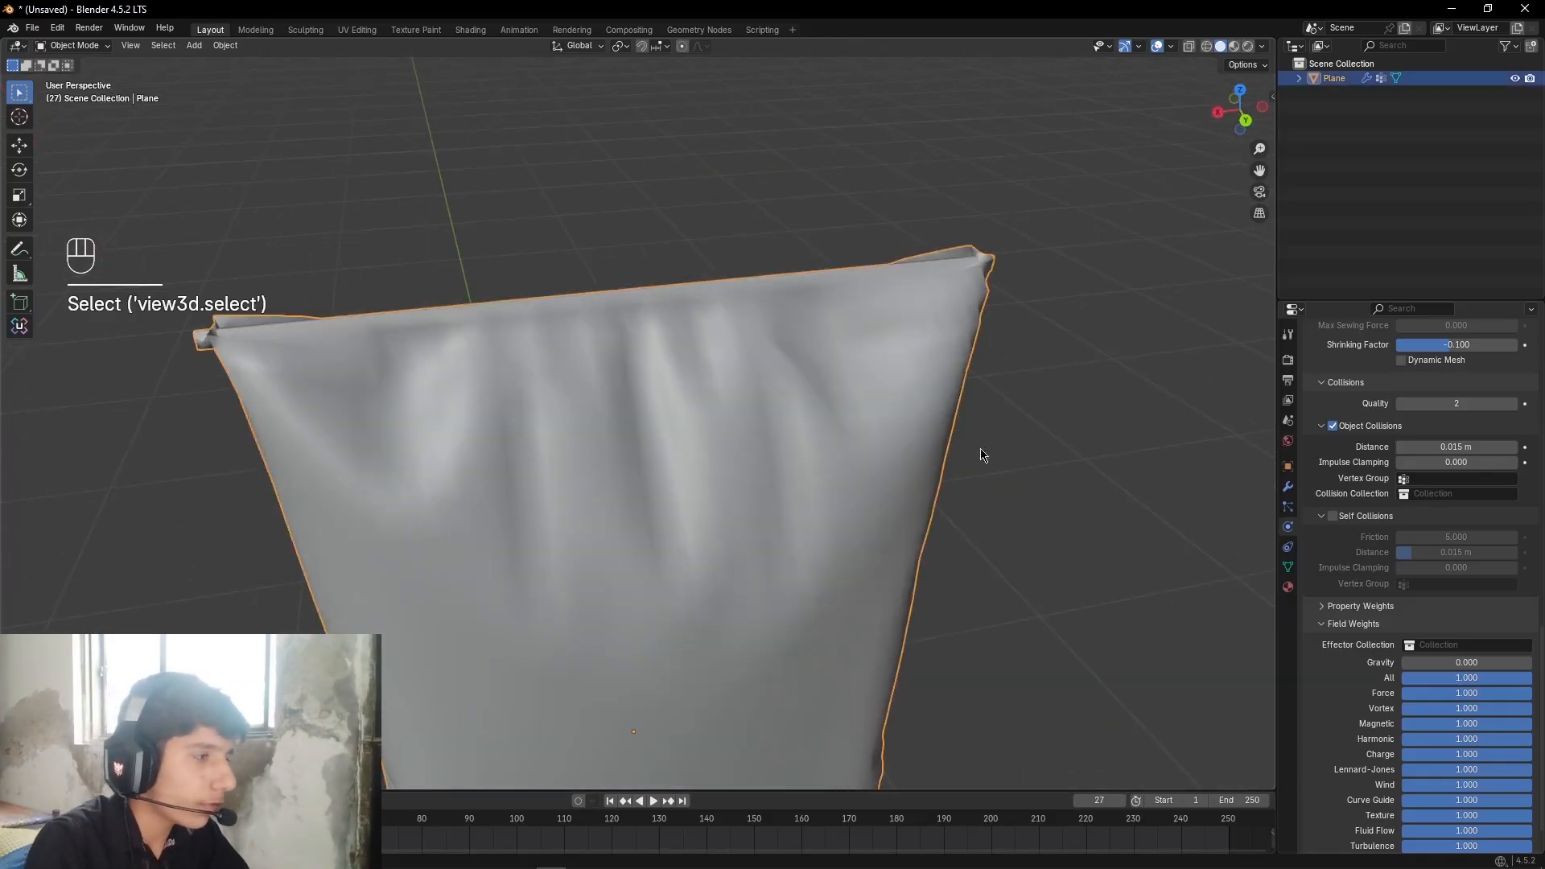
{"action": "left_click", "coordinate": [1289, 488]}
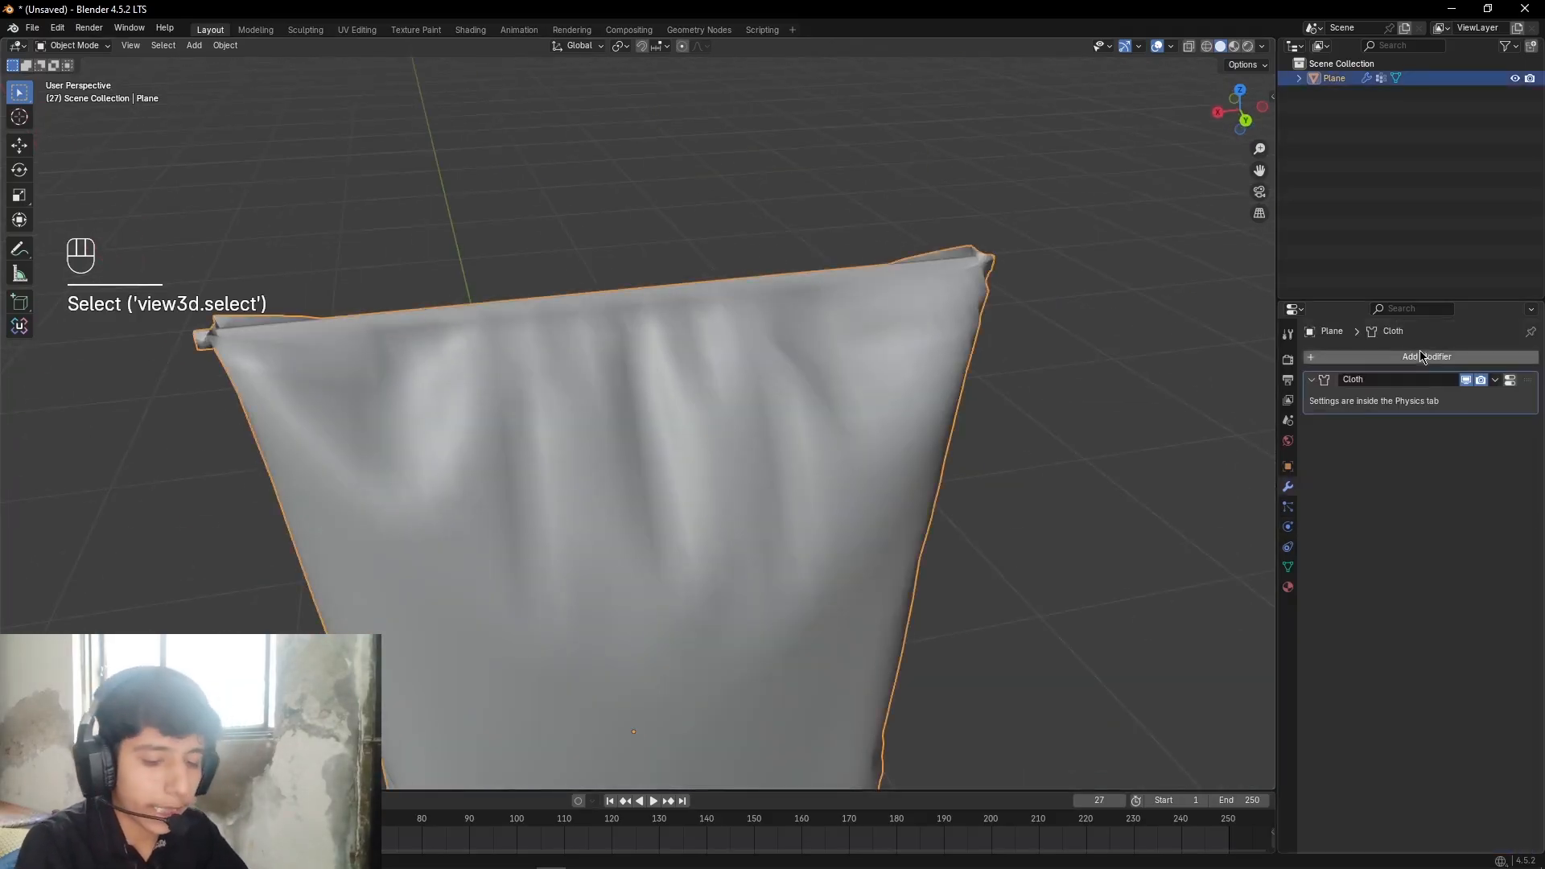
{"action": "left_click", "coordinate": [1417, 355]}
{"action": "type", "text": "sub"}
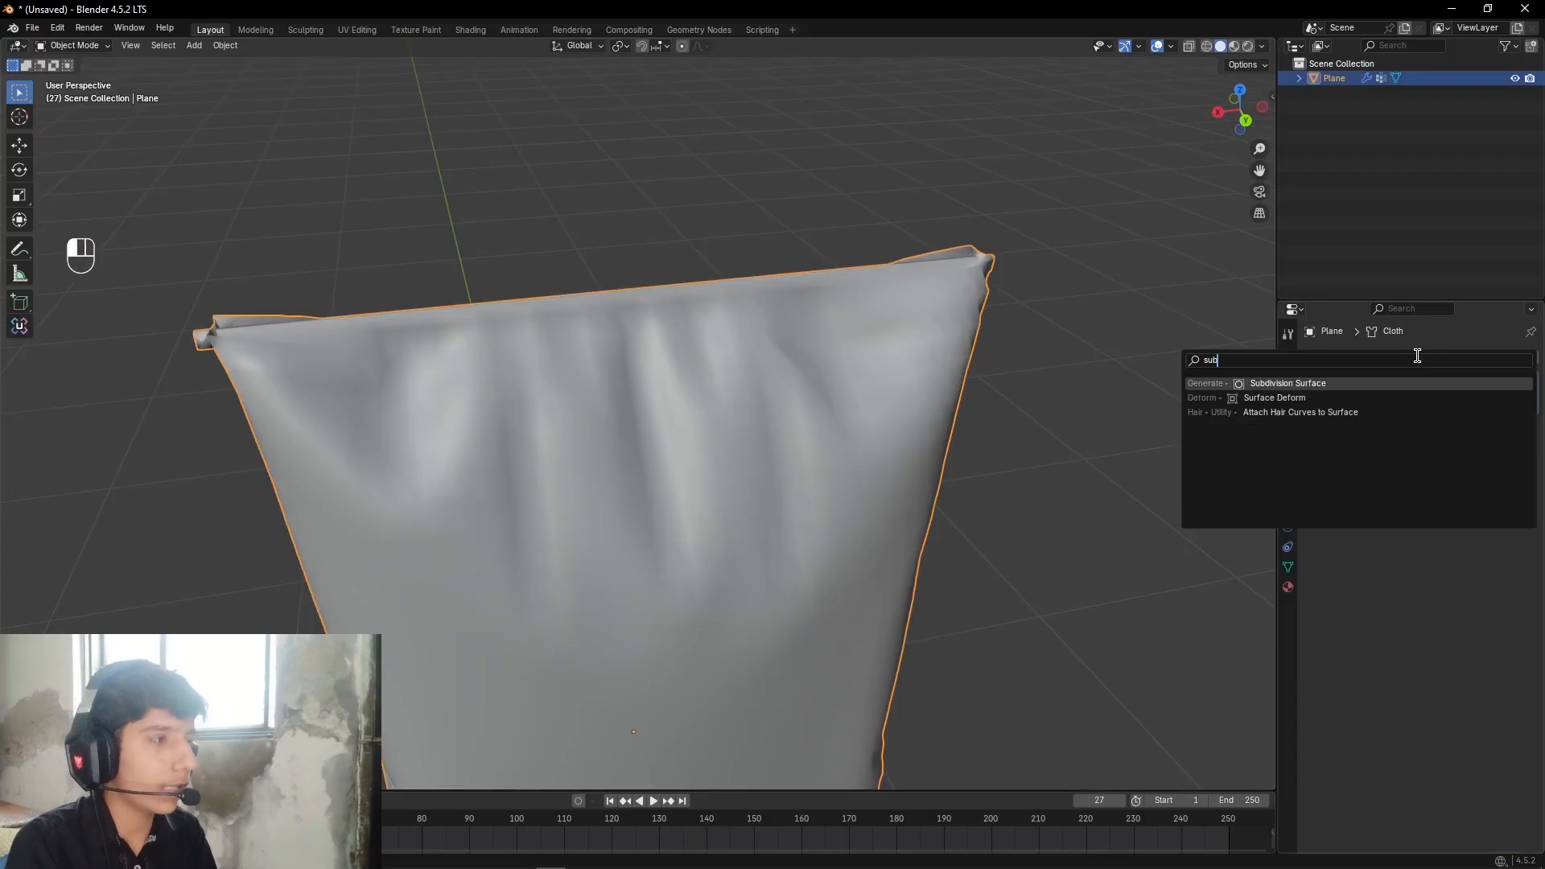
{"action": "key", "text": "Return"}
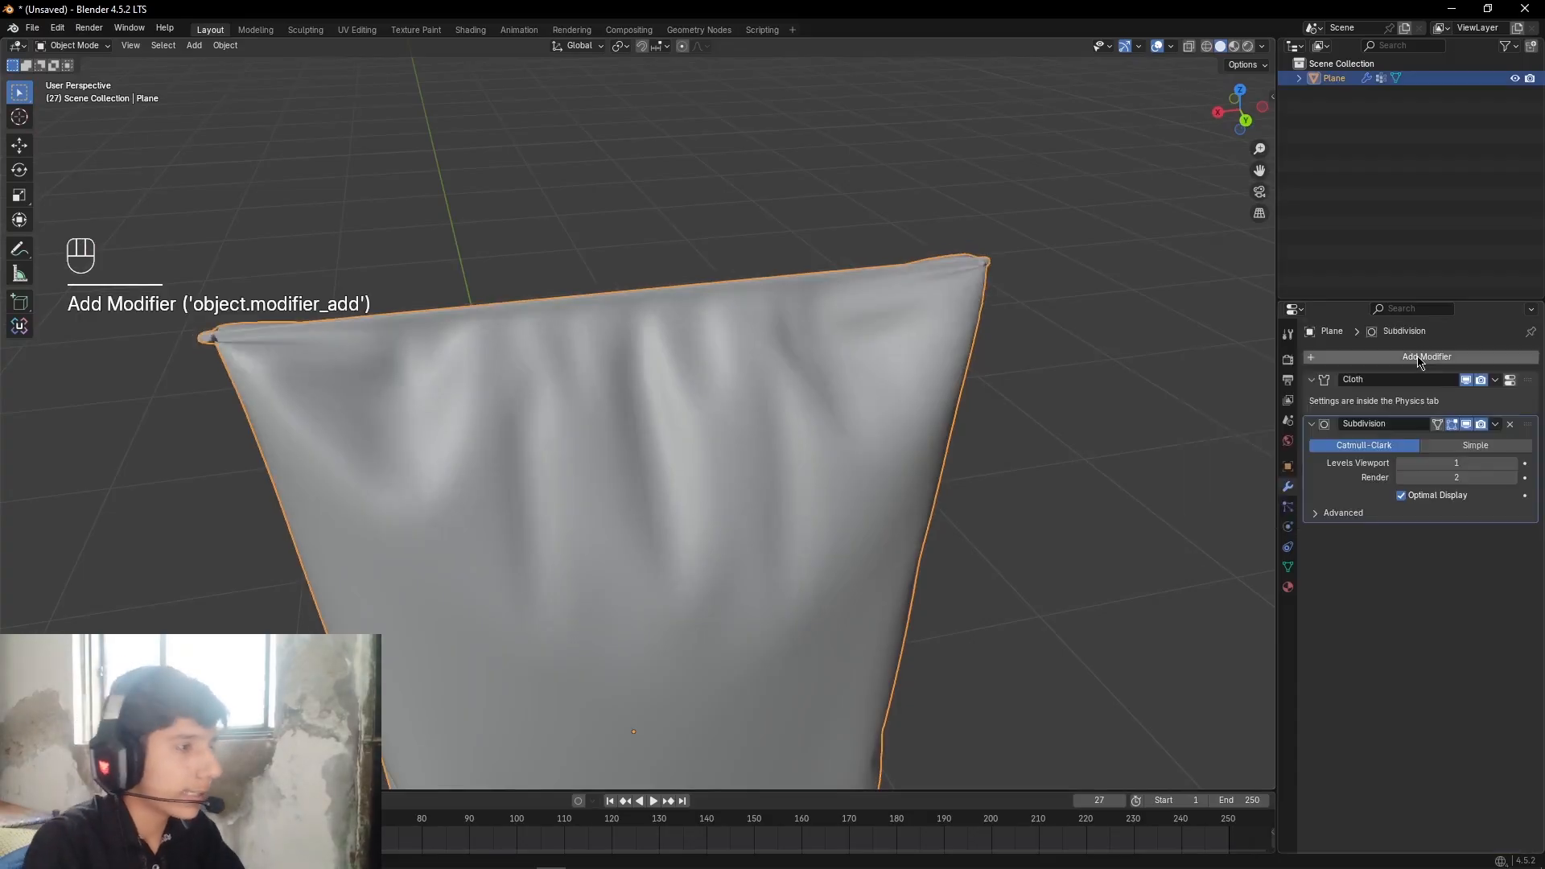
{"action": "left_click", "coordinate": [1510, 465]}
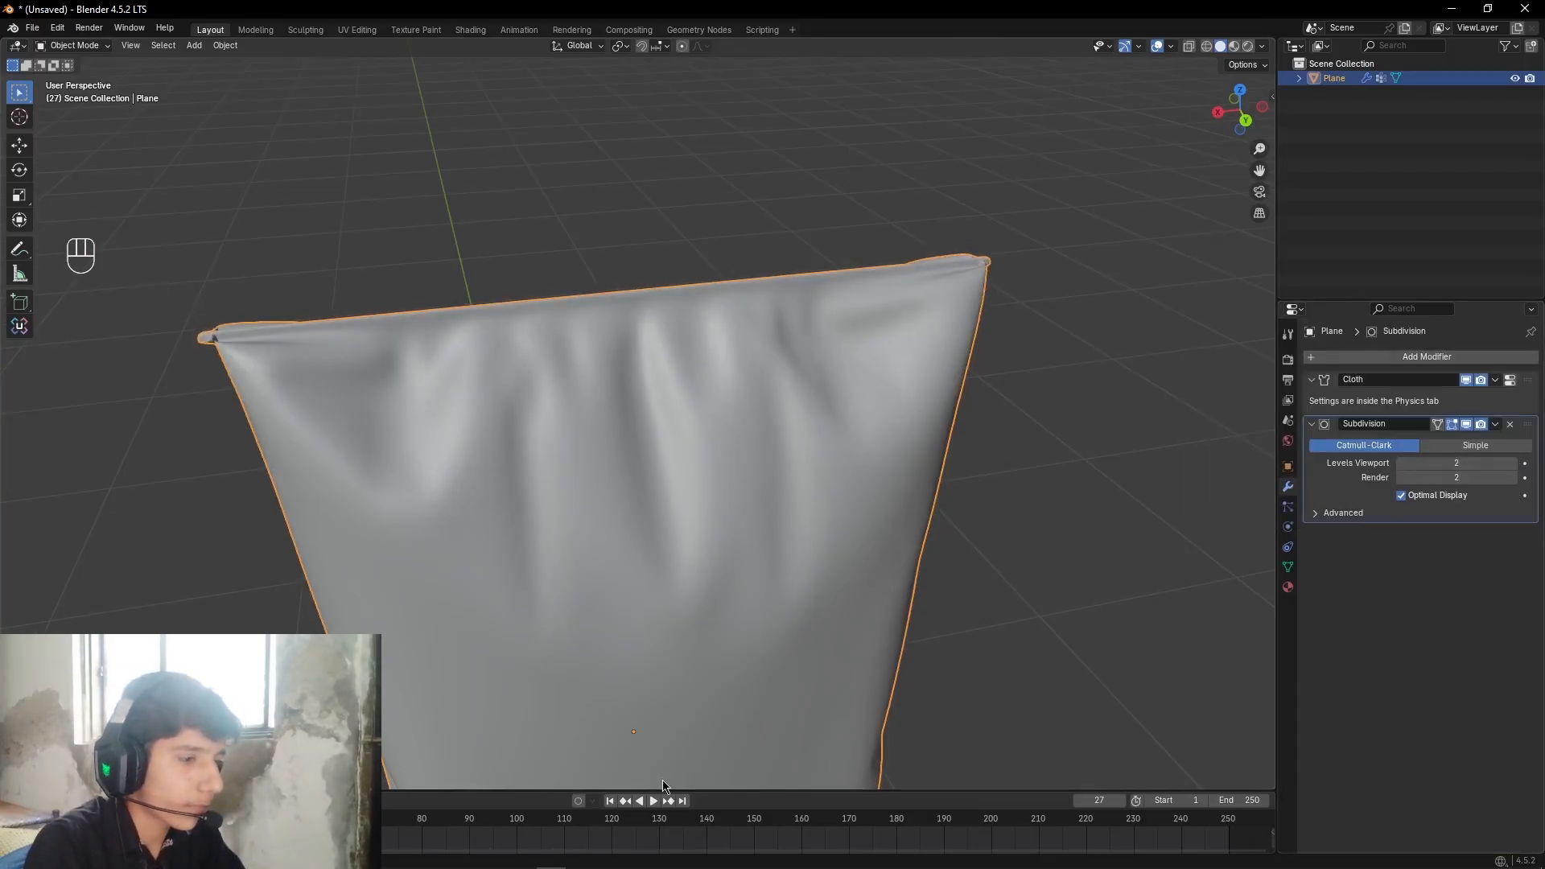
Step: Return the timeline to frame 1 and add a Hook modifier to the plane, placed above Cloth in the modifier stack
{"action": "left_click", "coordinate": [609, 800]}
{"action": "scroll", "coordinate": [952, 545], "scroll_direction": "down", "scroll_amount": 2}
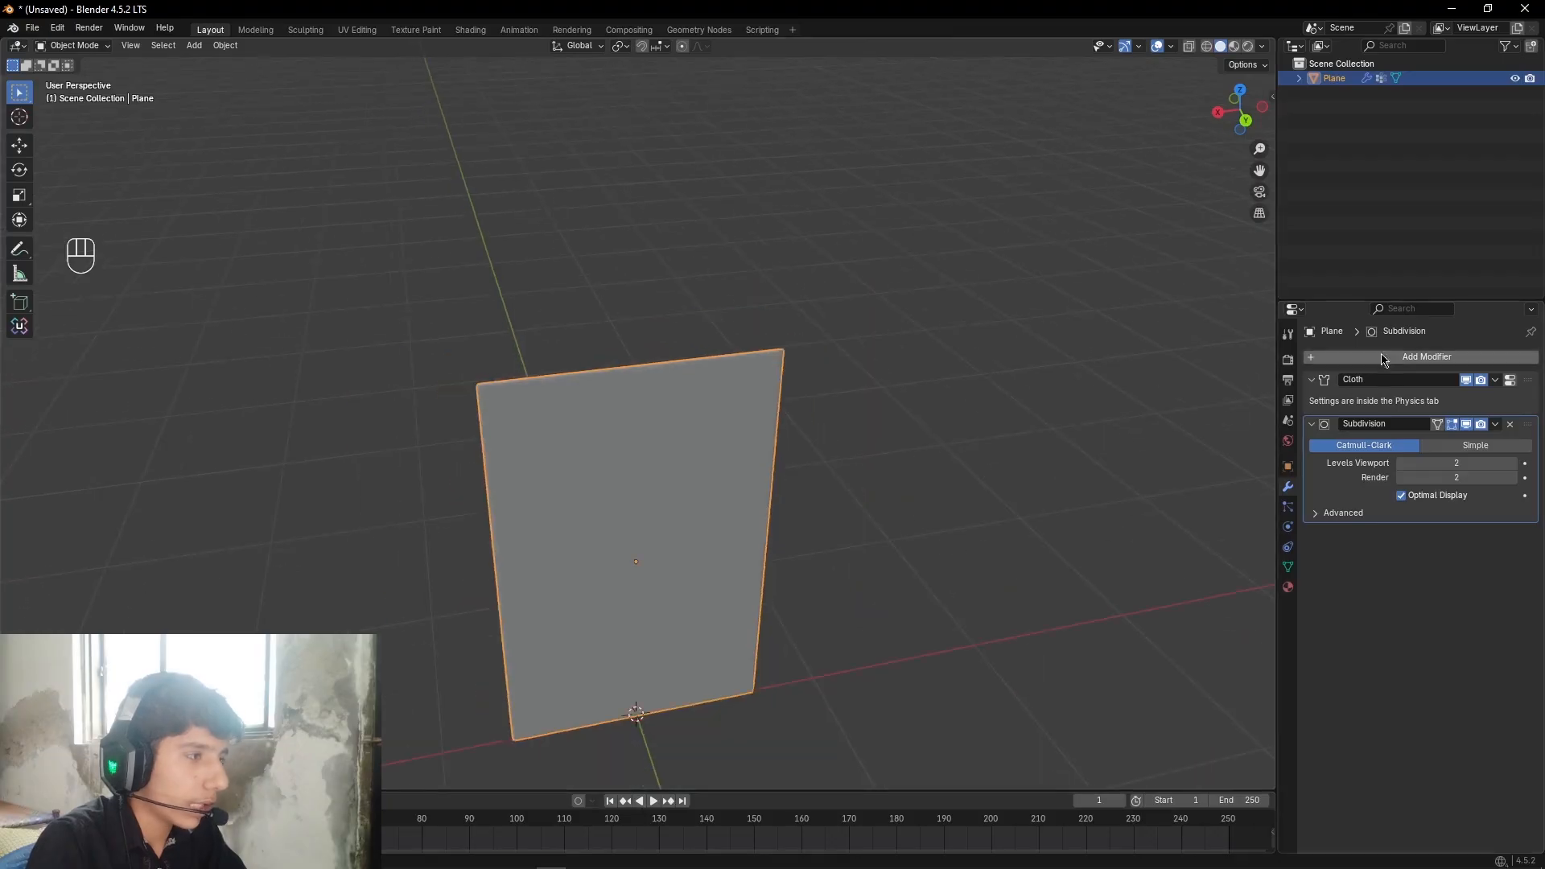
{"action": "left_click", "coordinate": [1384, 356]}
{"action": "type", "text": "hoo"}
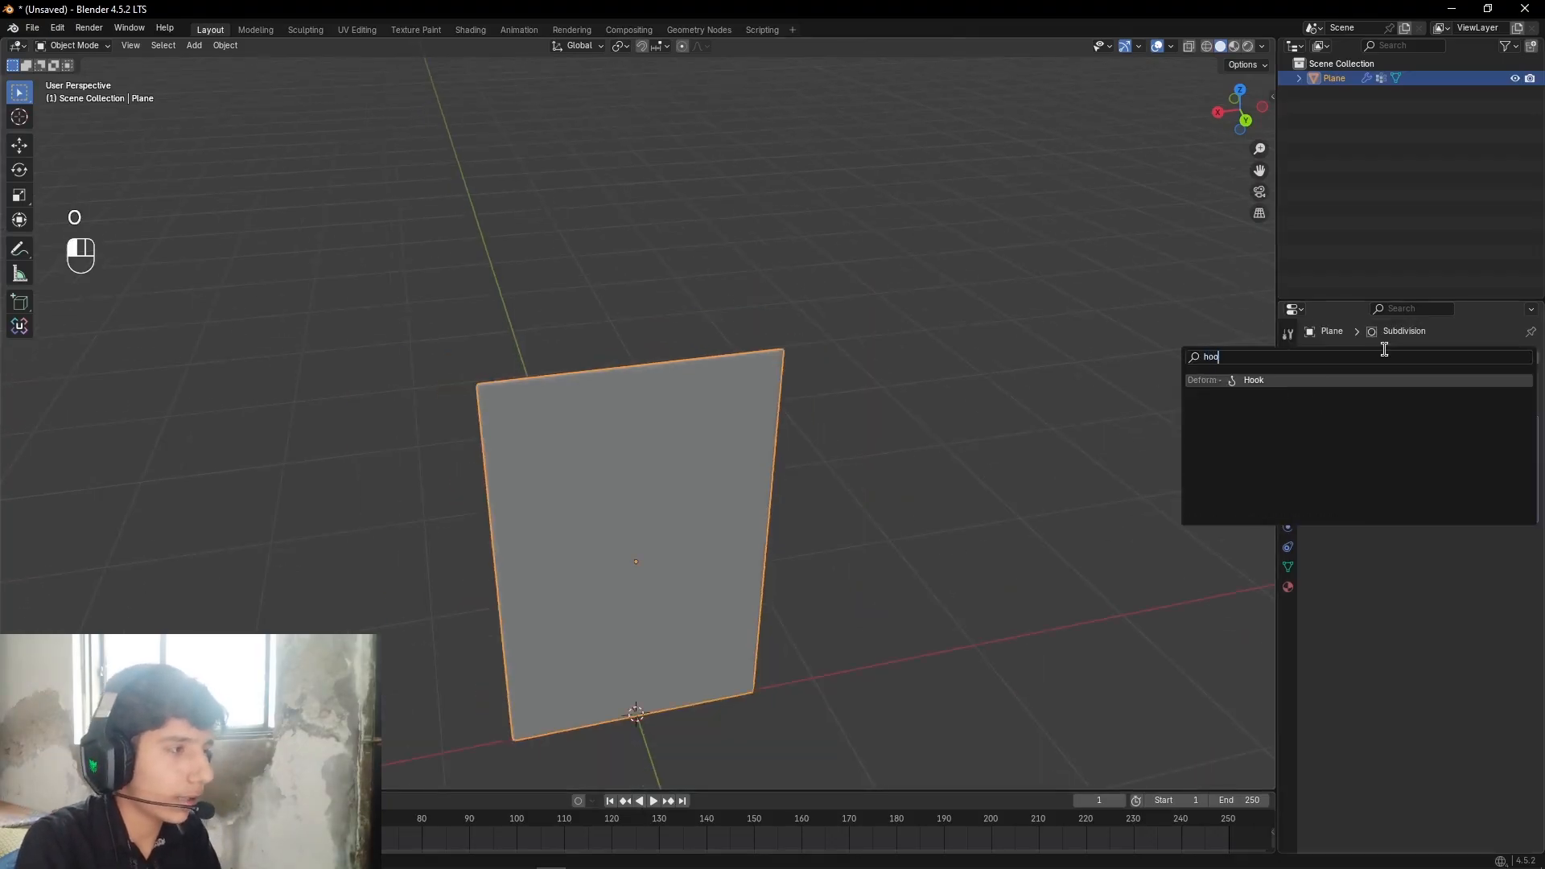
{"action": "type", "text": "k"}
{"action": "key", "text": "Return"}
{"action": "left_click", "coordinate": [1534, 494]}
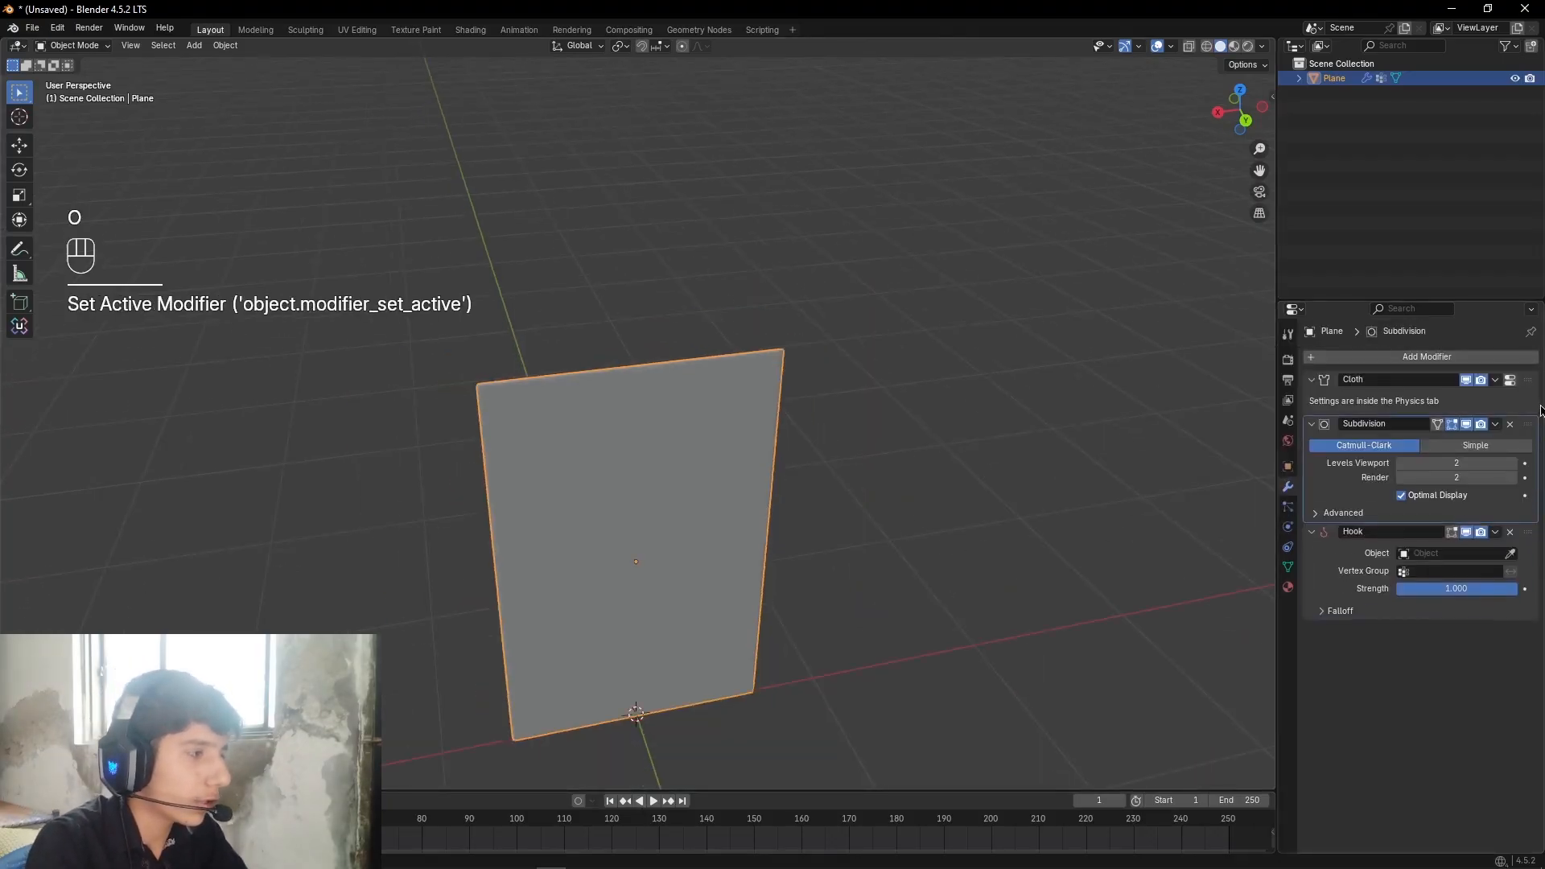
{"action": "left_click_drag", "start_coordinate": [1534, 536], "coordinate": [1385, 461]}
Step: Enter Edit Mode on the plane and select the faces belonging to the Pin 1 vertex group
{"action": "left_click", "coordinate": [947, 341]}
{"action": "scroll", "coordinate": [781, 439], "scroll_direction": "up", "scroll_amount": 3}
{"action": "left_click", "coordinate": [781, 439]}
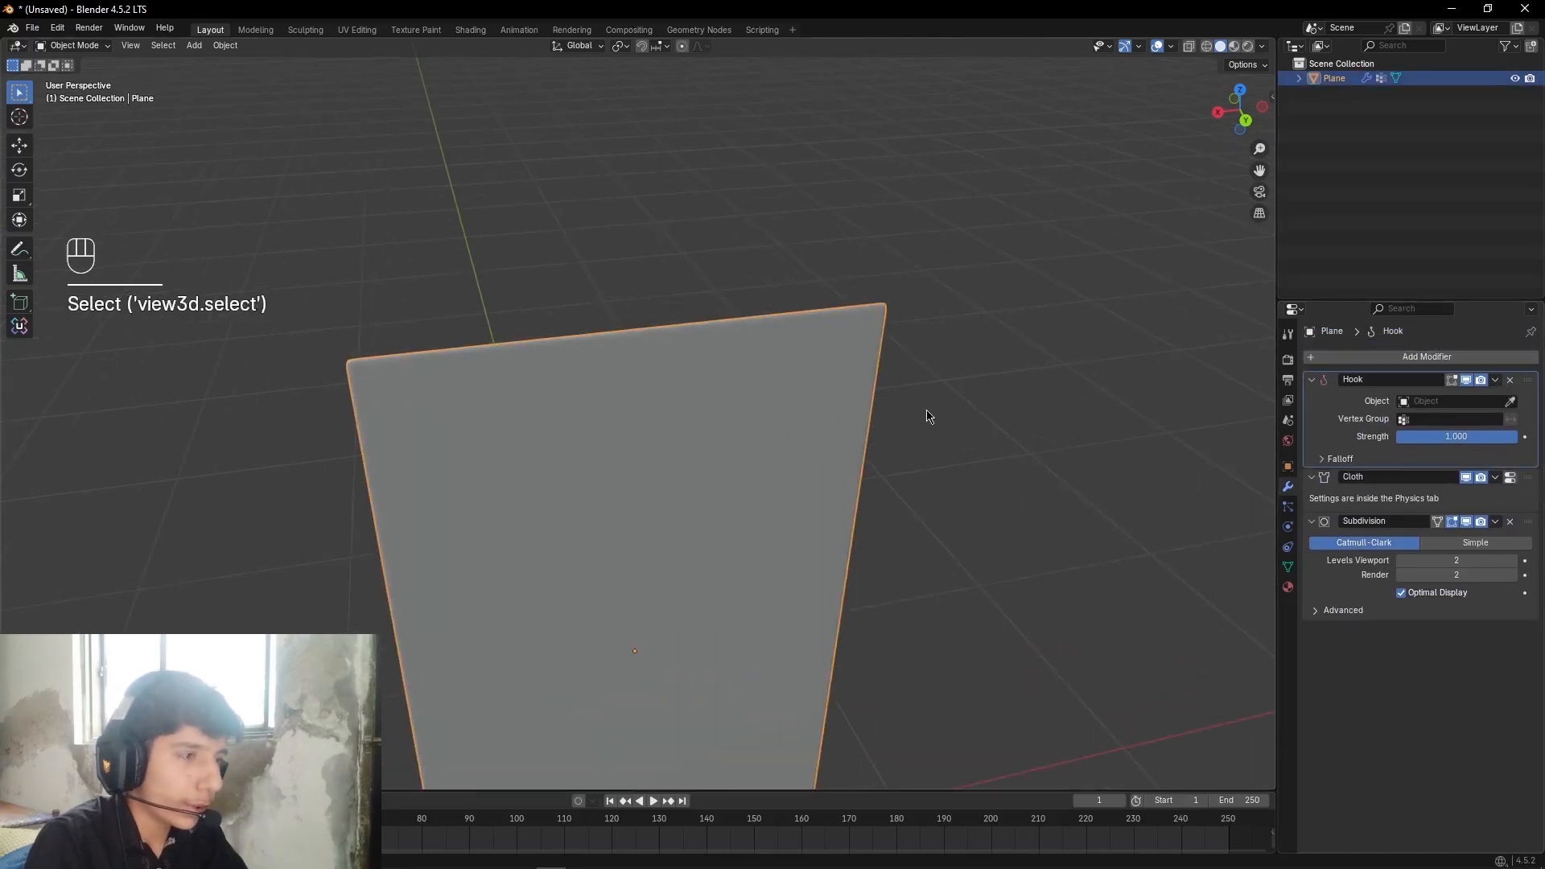
{"action": "key", "text": "ctrl+Tab"}
{"action": "scroll", "coordinate": [784, 441], "scroll_direction": "up", "scroll_amount": 2}
{"action": "left_click", "coordinate": [1213, 486]}
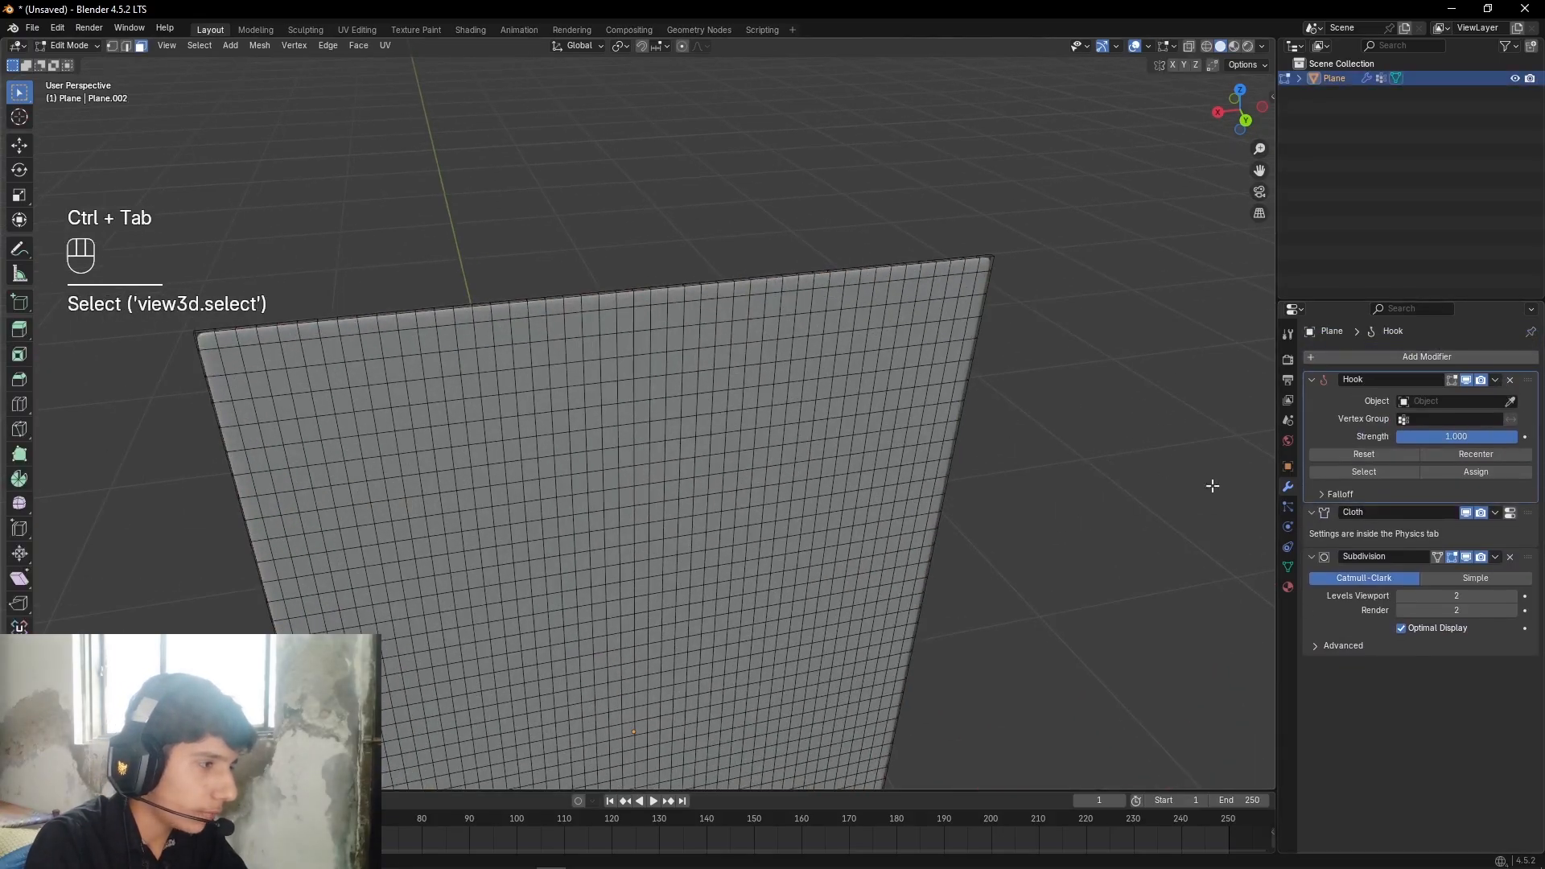
{"action": "left_click", "coordinate": [1289, 568]}
{"action": "scroll", "coordinate": [718, 399], "scroll_direction": "up", "scroll_amount": 1}
{"action": "left_click_drag", "start_coordinate": [933, 457], "coordinate": [993, 450], "text": "alt"}
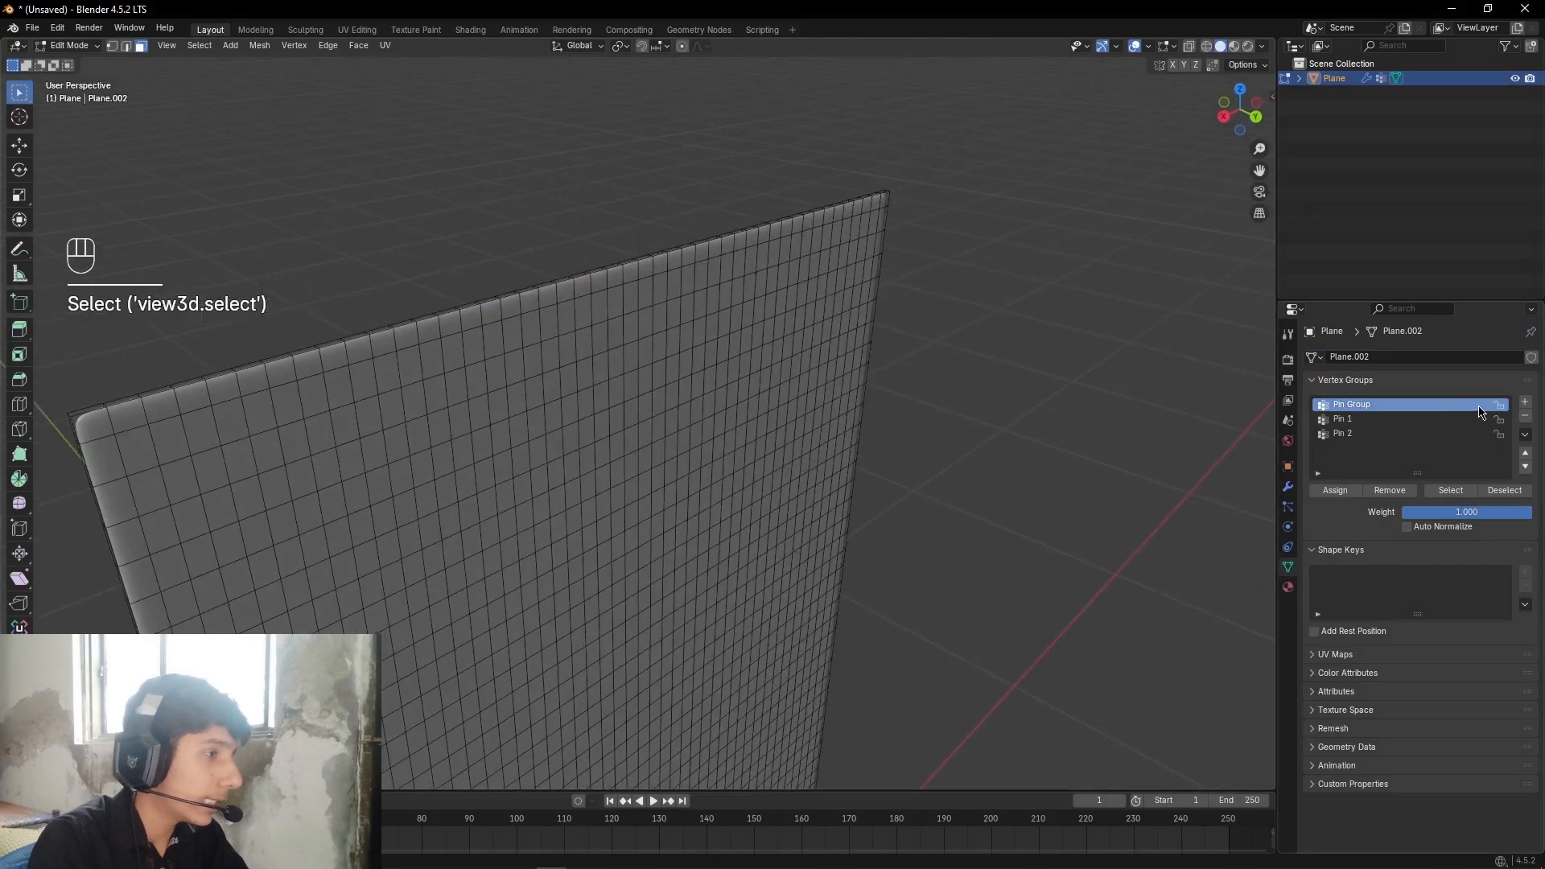
{"action": "left_click", "coordinate": [1368, 420]}
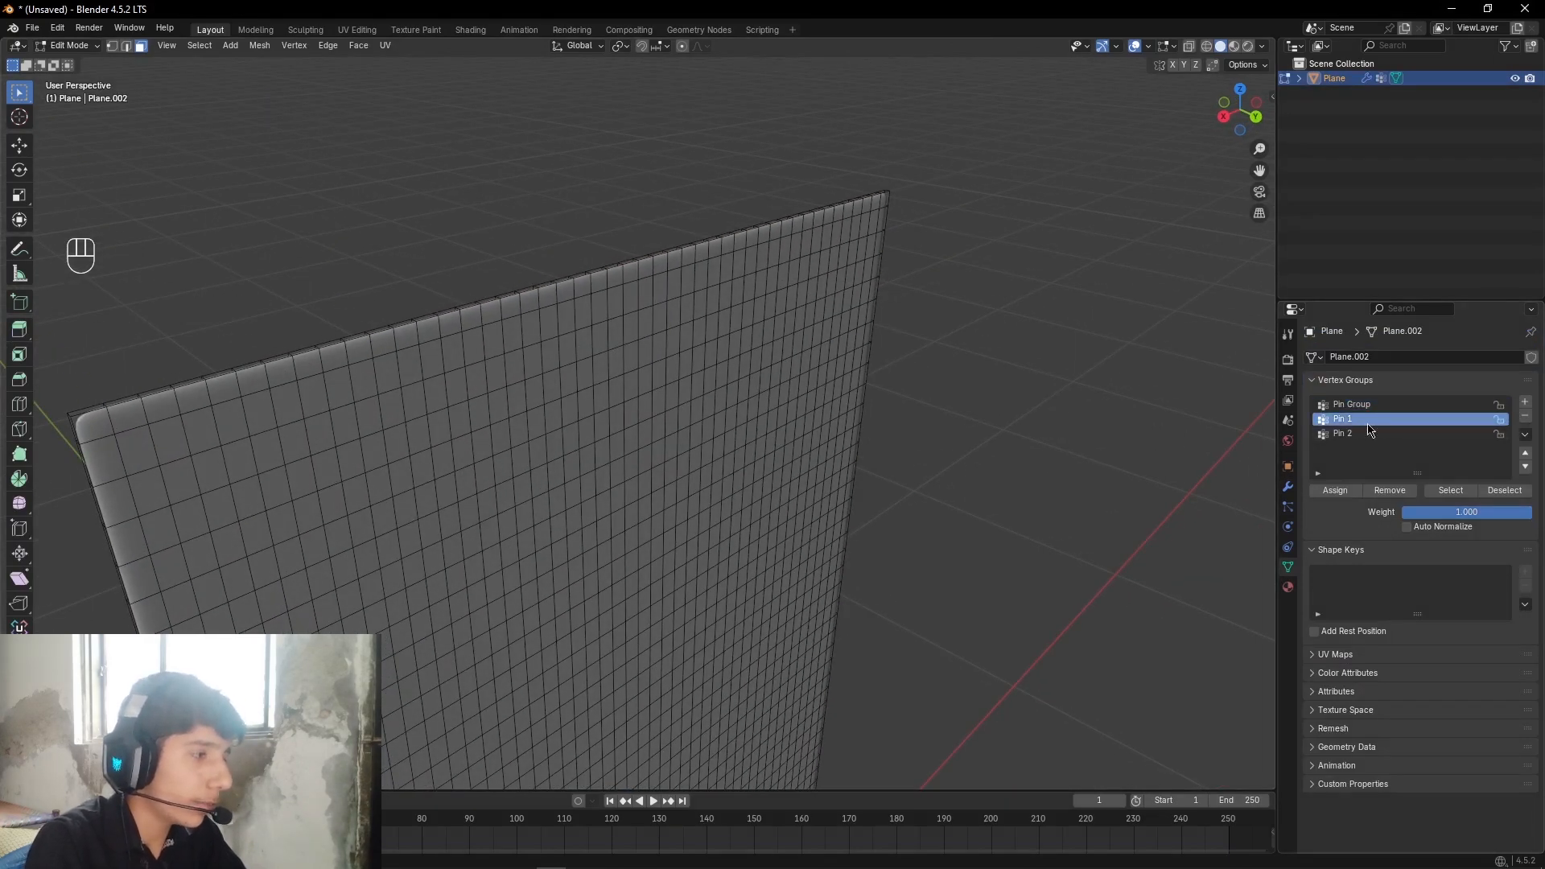
{"action": "left_click", "coordinate": [1454, 495]}
Step: Snap the 3D cursor to the centre of the selected strip along the sheet's upper edge
{"action": "left_click_drag", "start_coordinate": [588, 424], "coordinate": [748, 435], "text": "alt+shift"}
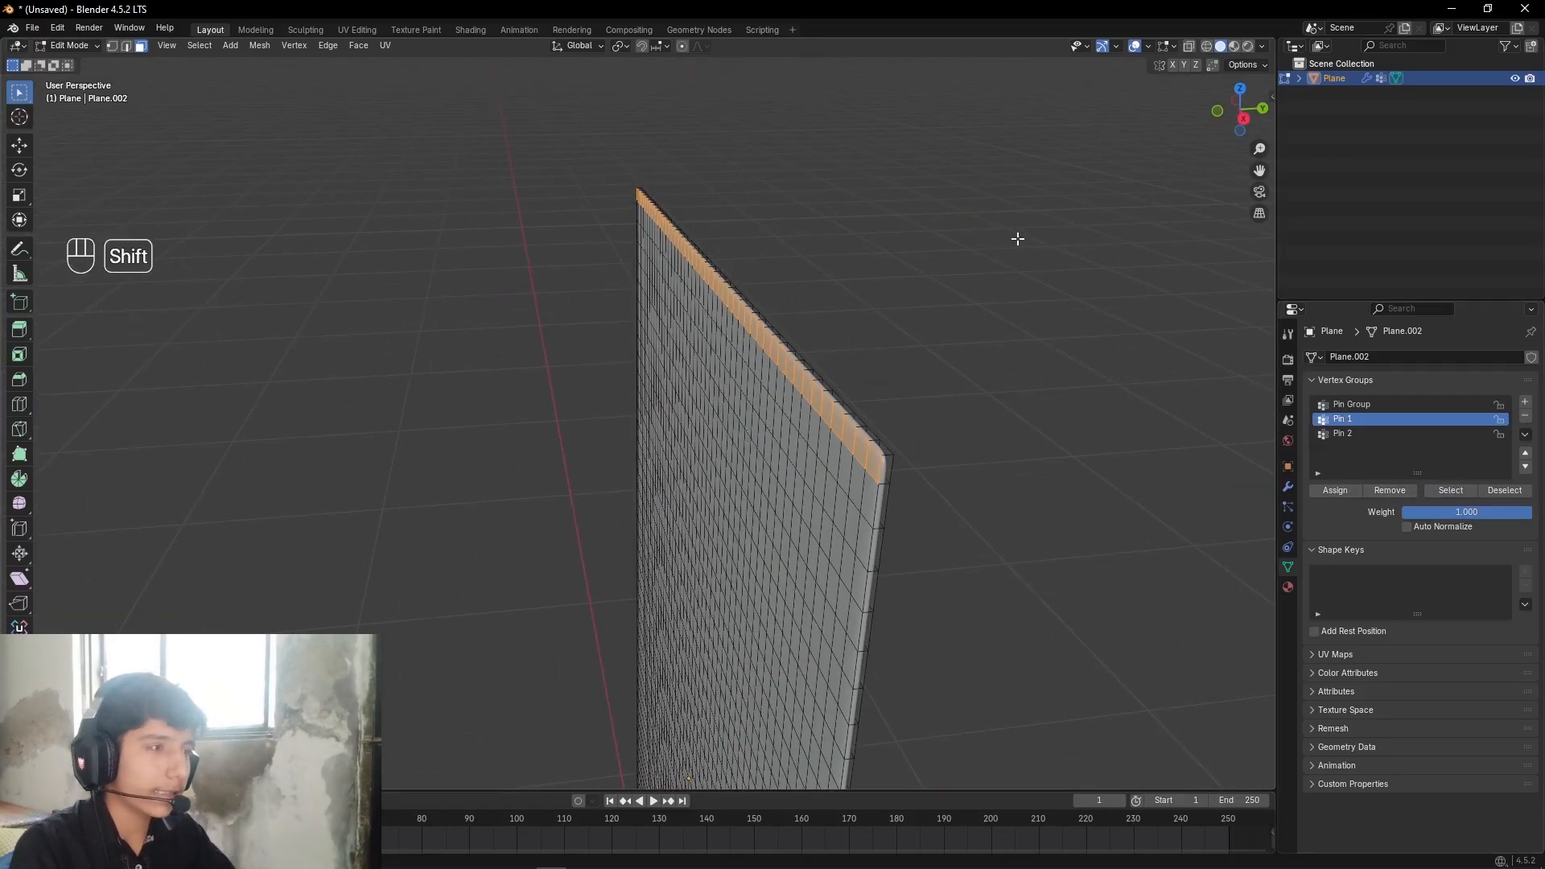
{"action": "key", "text": "shift+s"}
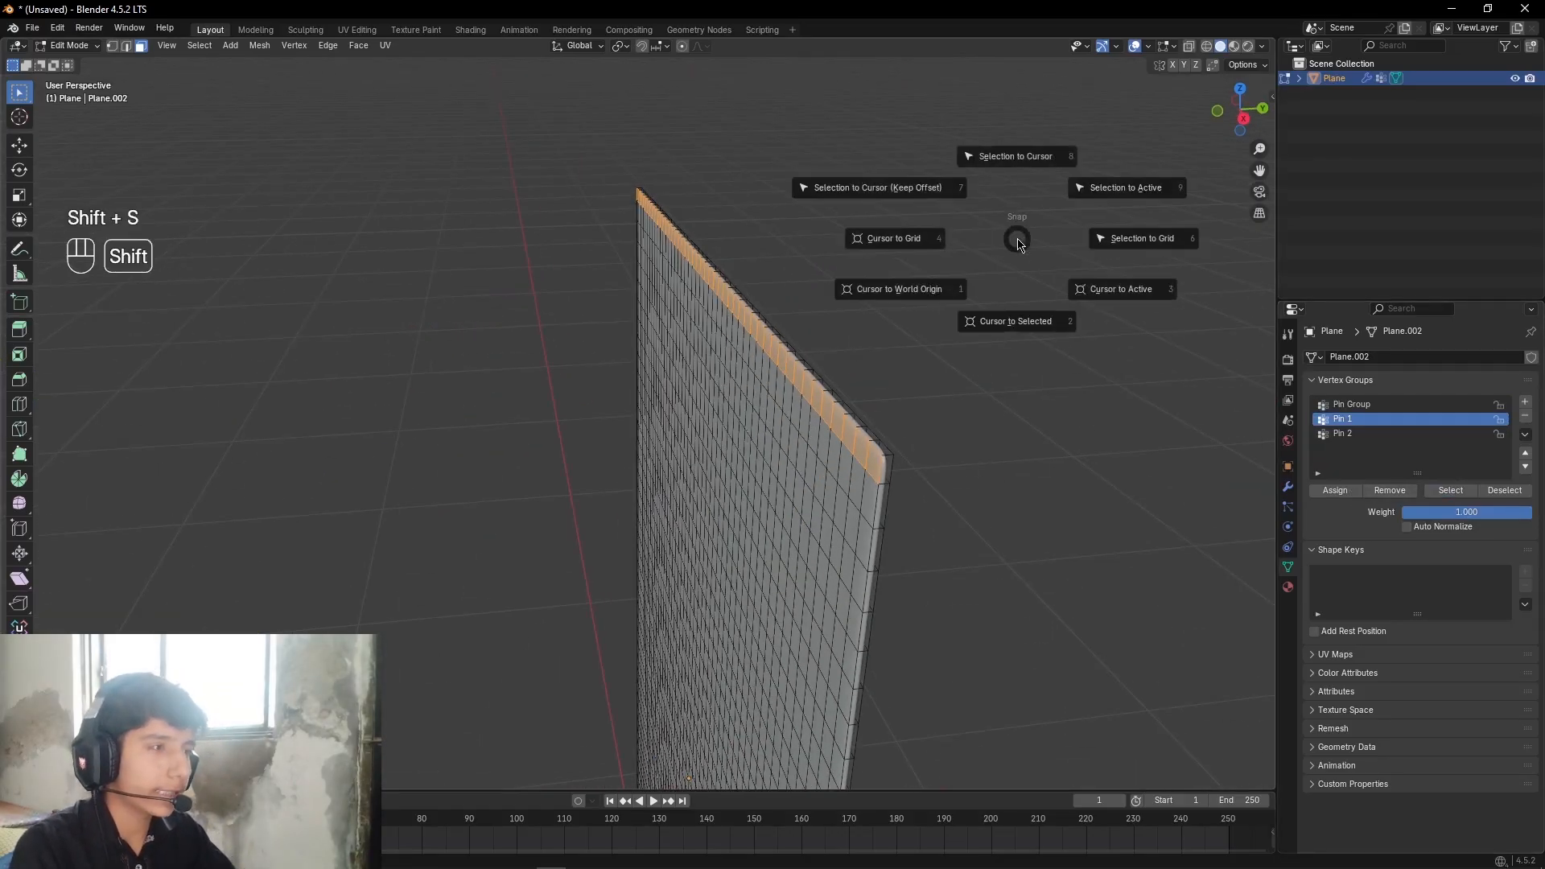
{"action": "left_click", "coordinate": [1012, 339]}
{"action": "scroll", "coordinate": [957, 338], "scroll_direction": "up", "scroll_amount": 2}
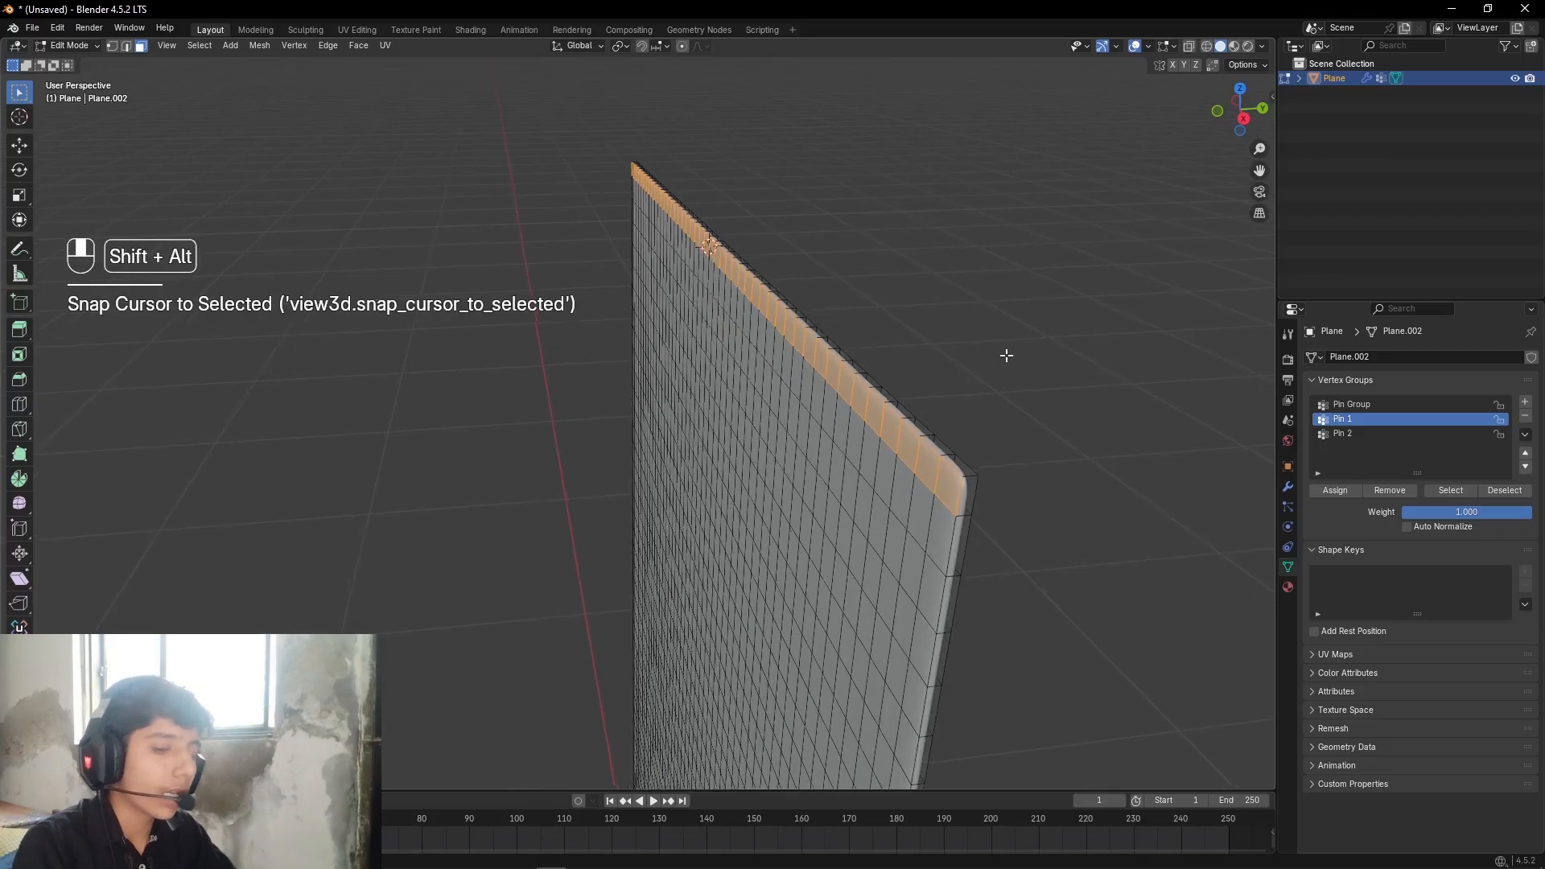
Step: Return to Object Mode and add a Plain Axes empty at the 3D cursor
{"action": "key", "text": "ctrl+Tab"}
{"action": "middle_click_drag", "start_coordinate": [1062, 373], "coordinate": [949, 181]}
{"action": "key", "text": "shift+a"}
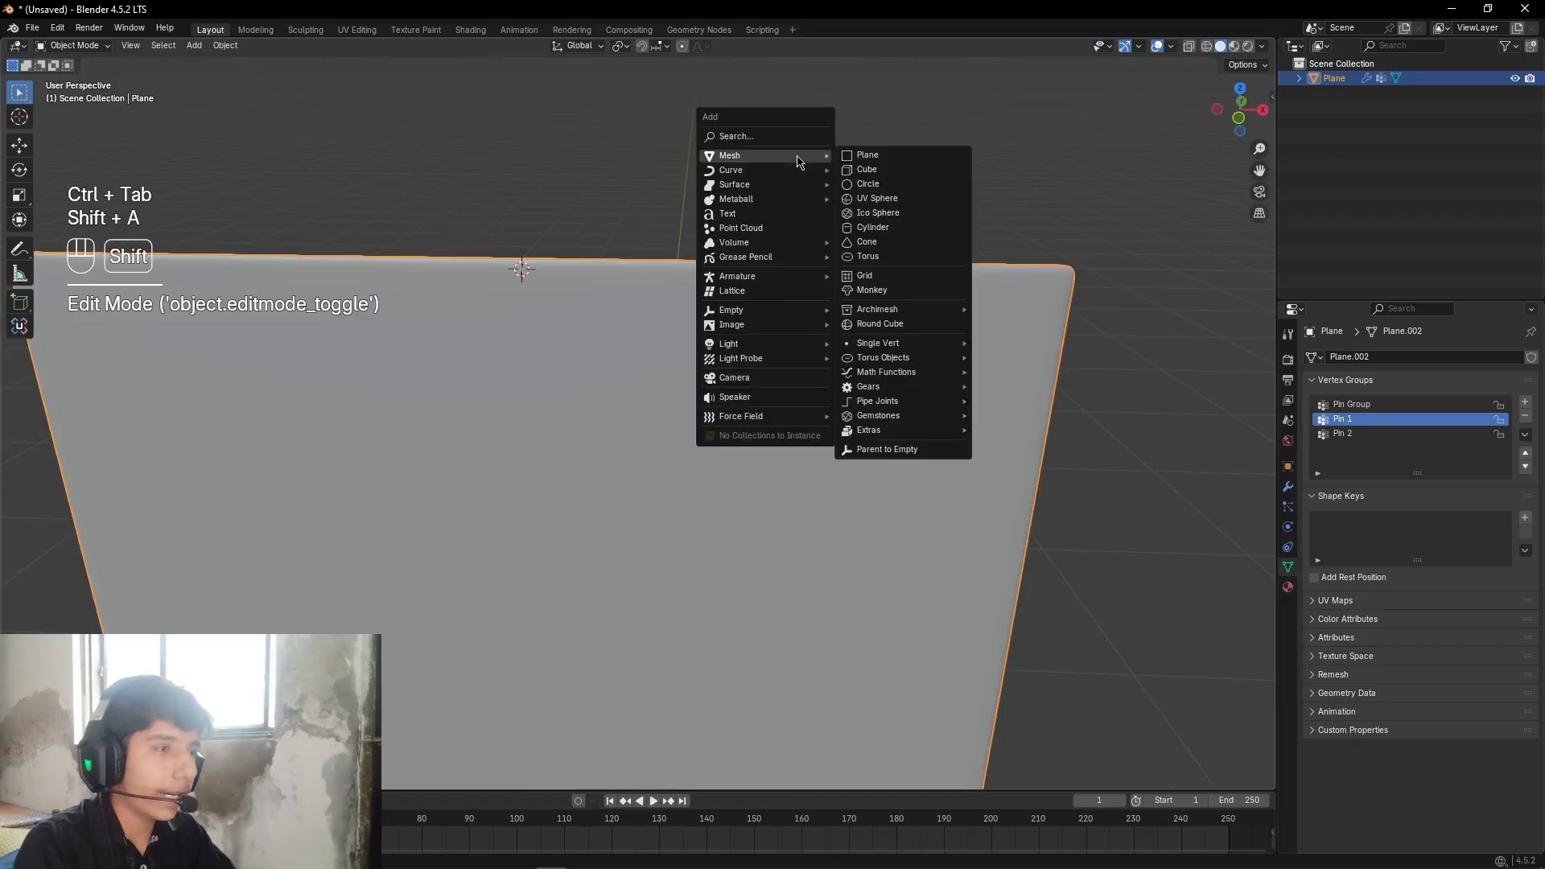
{"action": "mouse_move", "coordinate": [764, 313]}
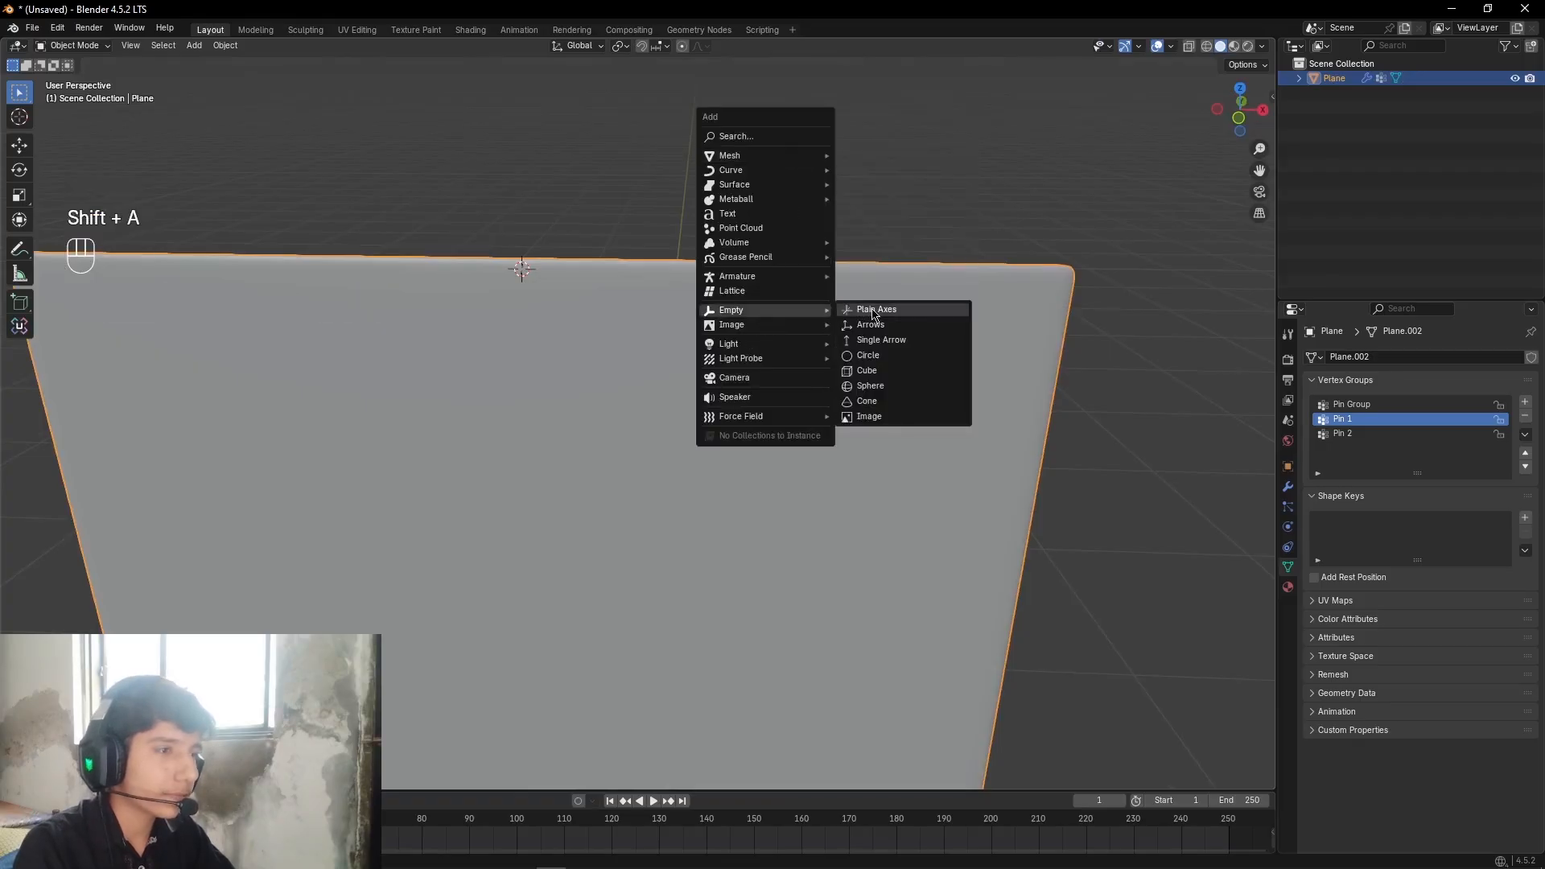
{"action": "left_click", "coordinate": [870, 314]}
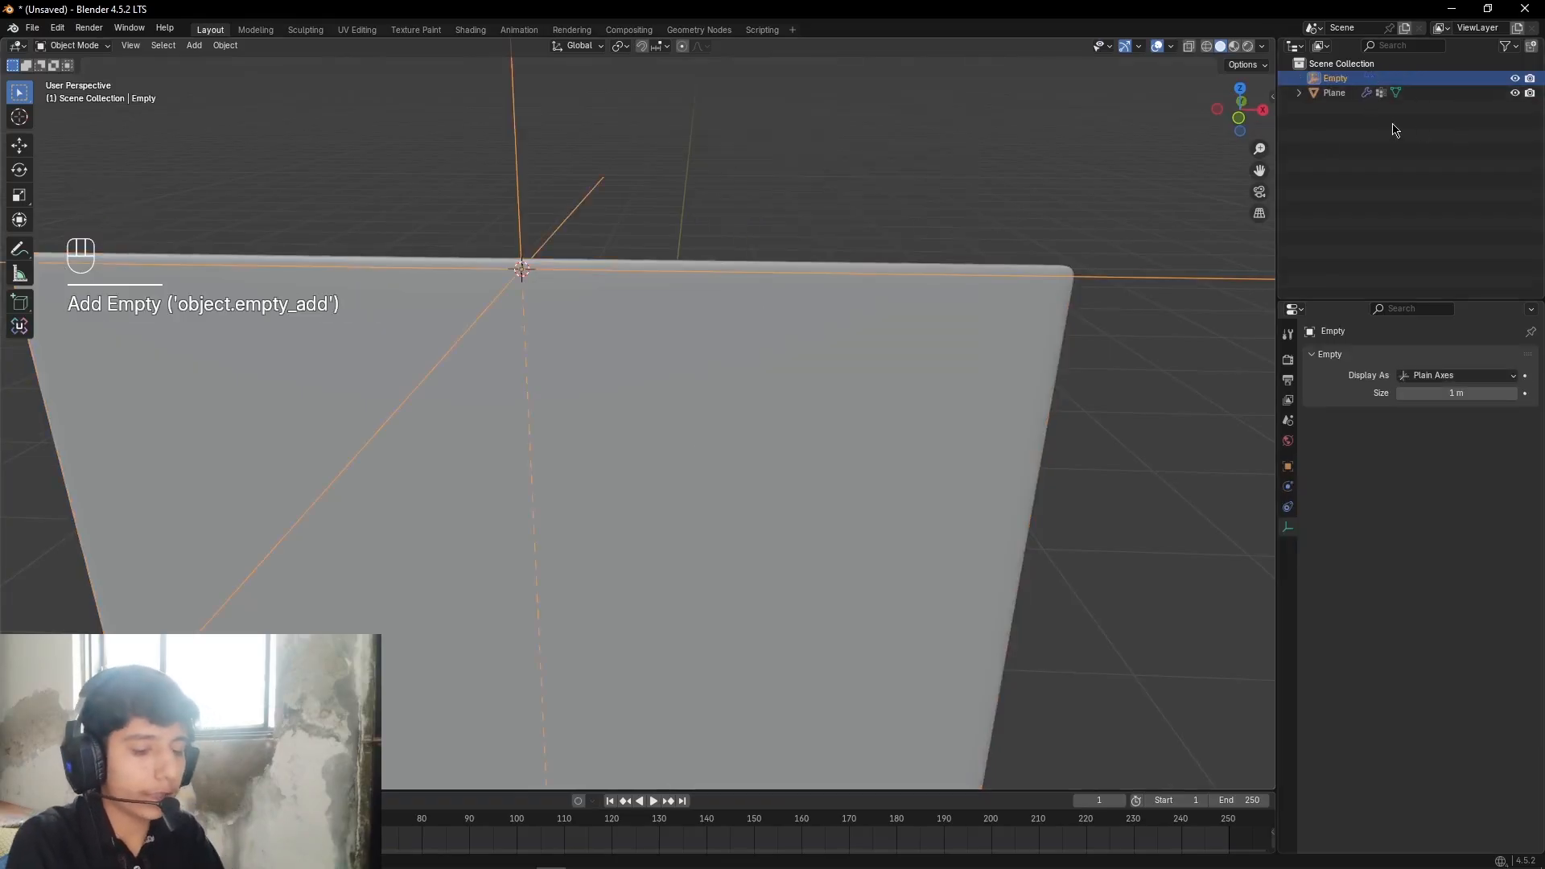
Step: Rename the new empty as Pin 1
{"action": "key", "text": "F2"}
{"action": "type", "text": "Pin 1"}
{"action": "key", "text": "Return"}
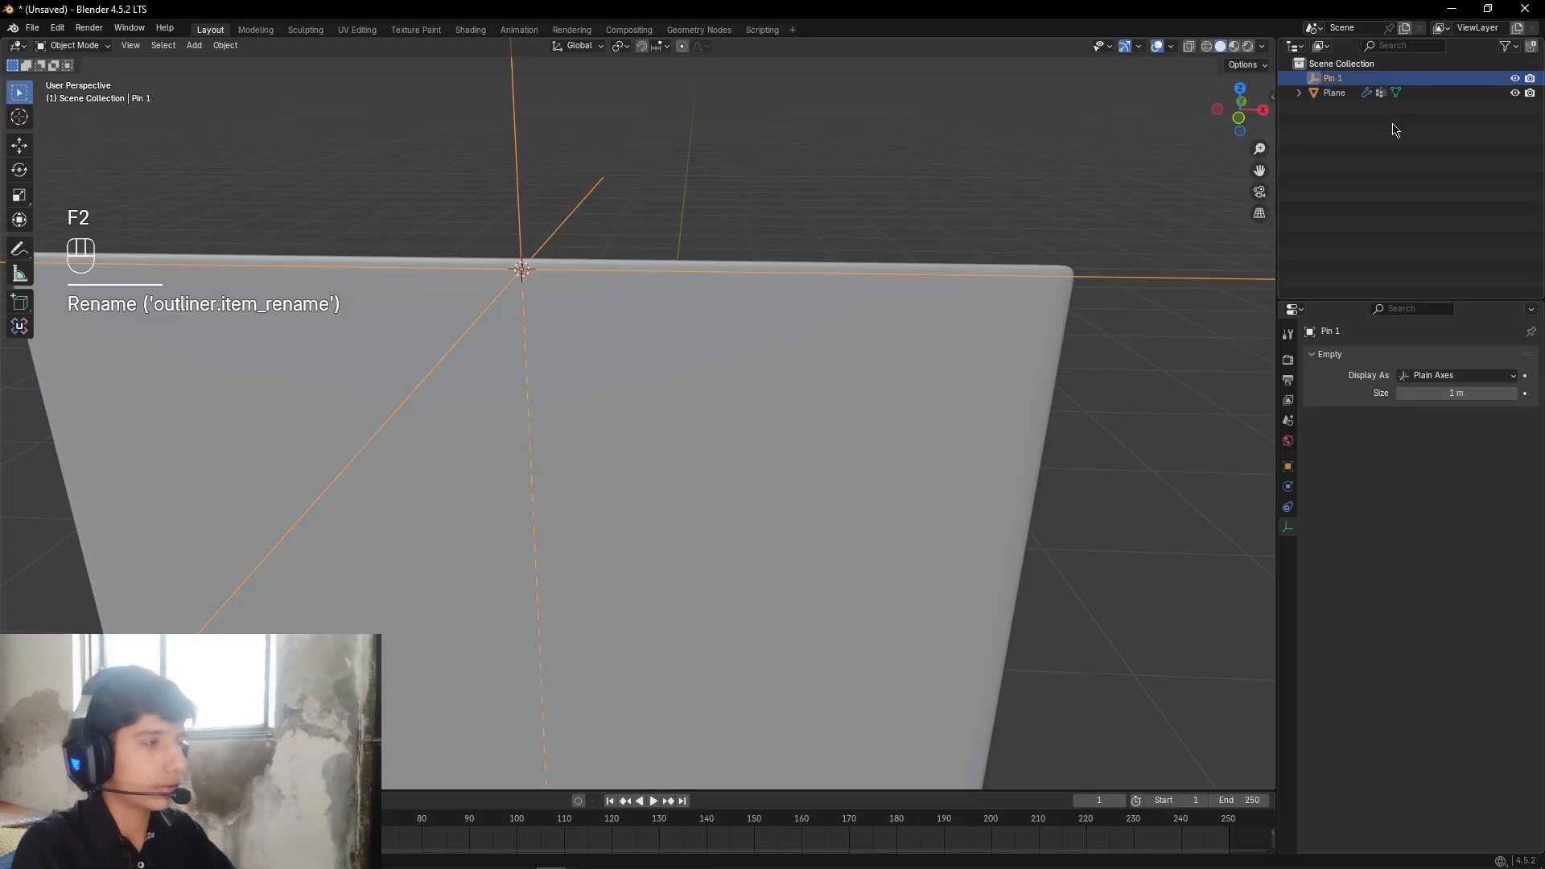
Step: Select the plane and rename it as Chips bag
{"action": "left_click", "coordinate": [910, 413]}
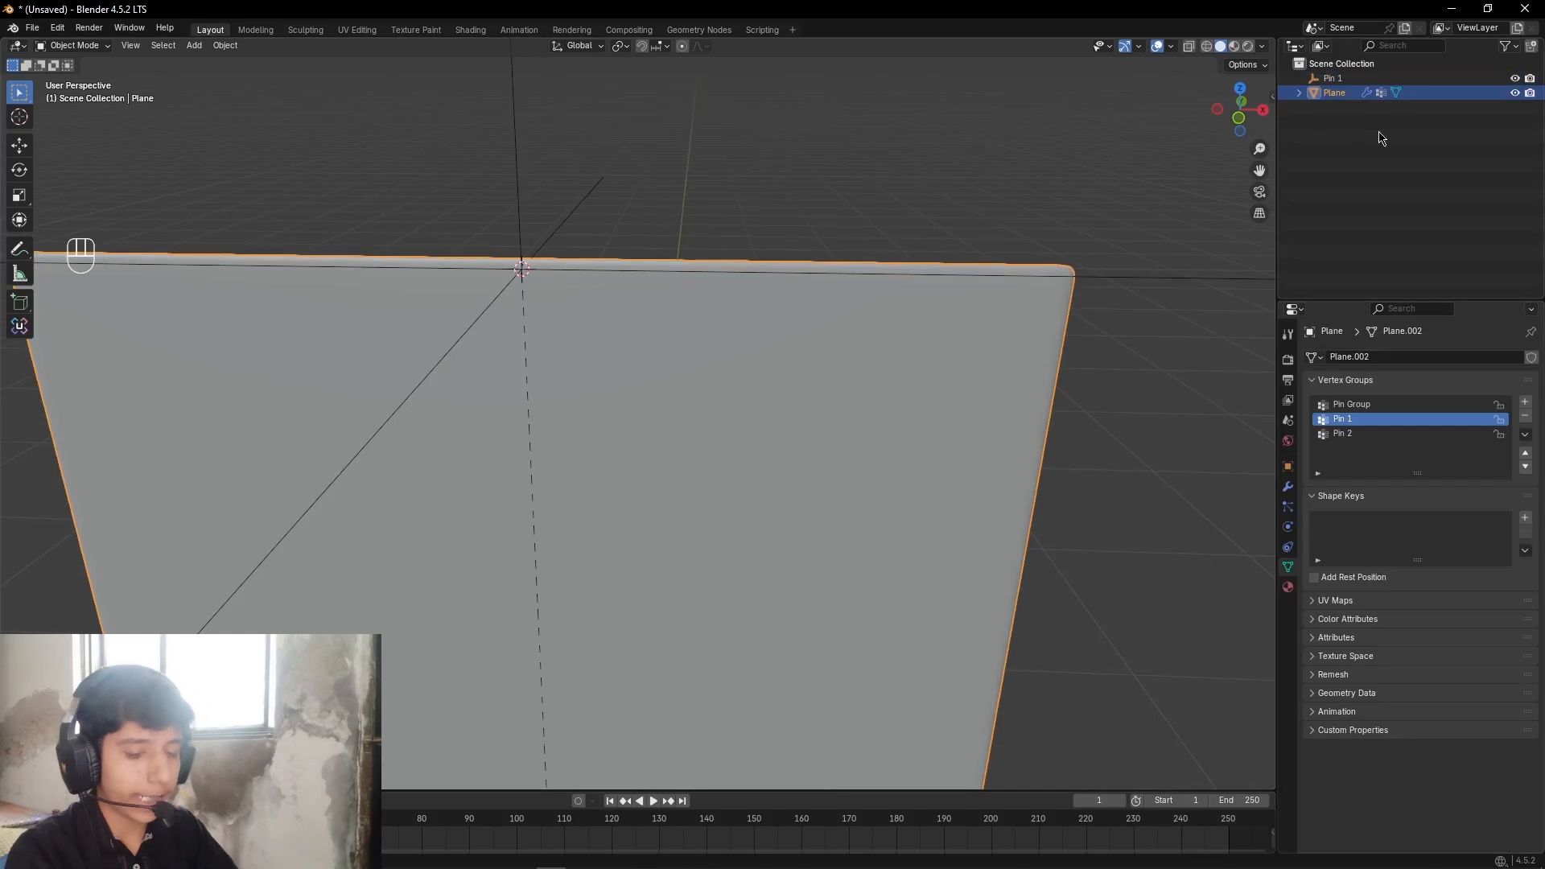
{"action": "key", "text": "F2"}
{"action": "type", "text": "Ch"}
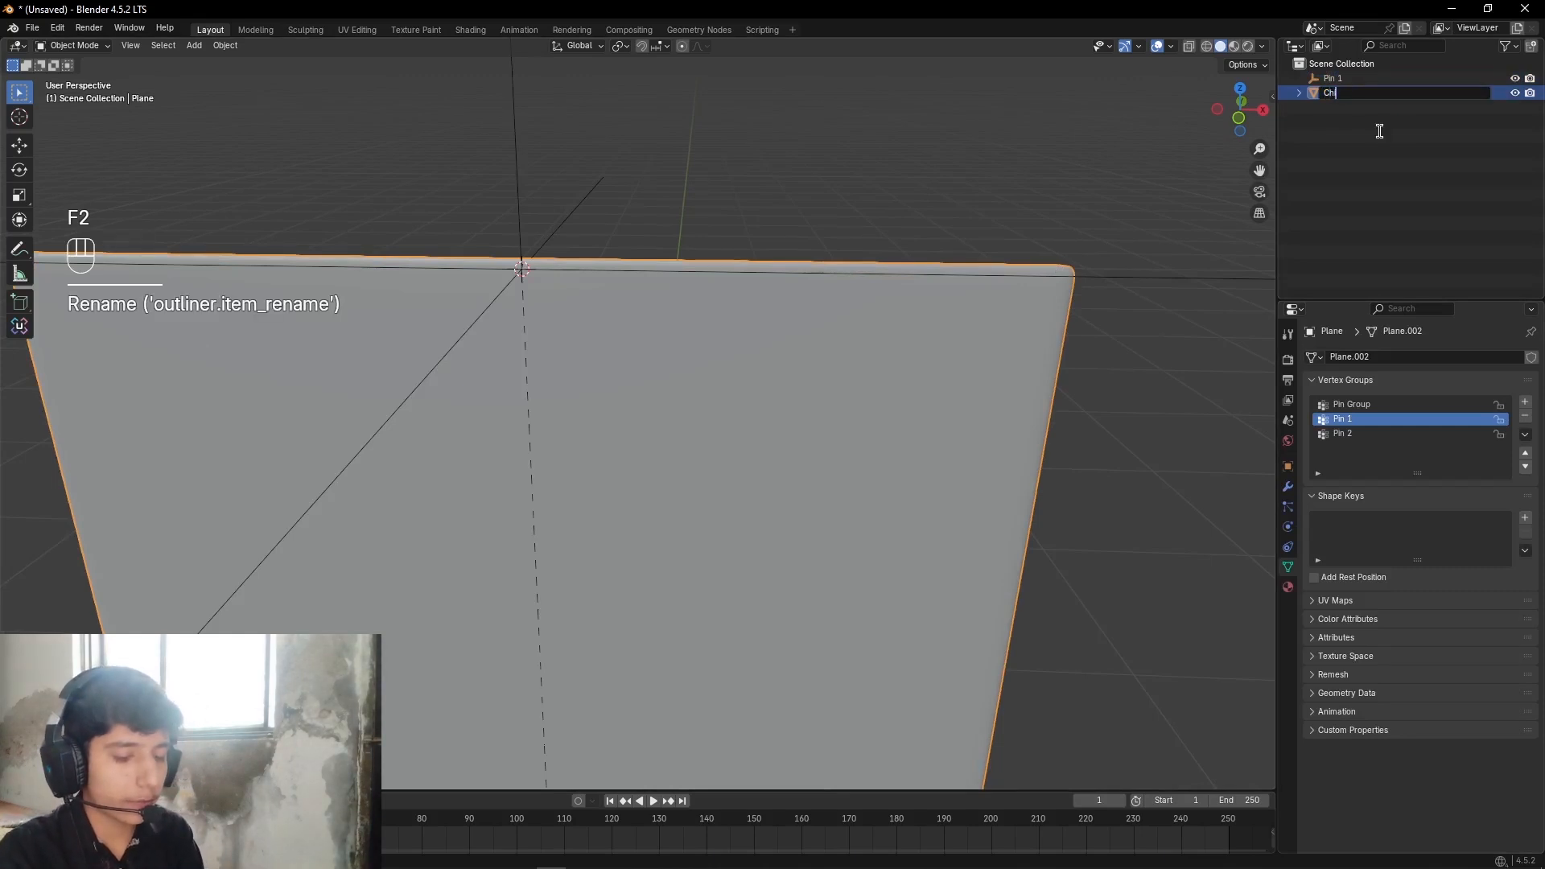
{"action": "type", "text": "ips bag"}
{"action": "key", "text": "Return"}
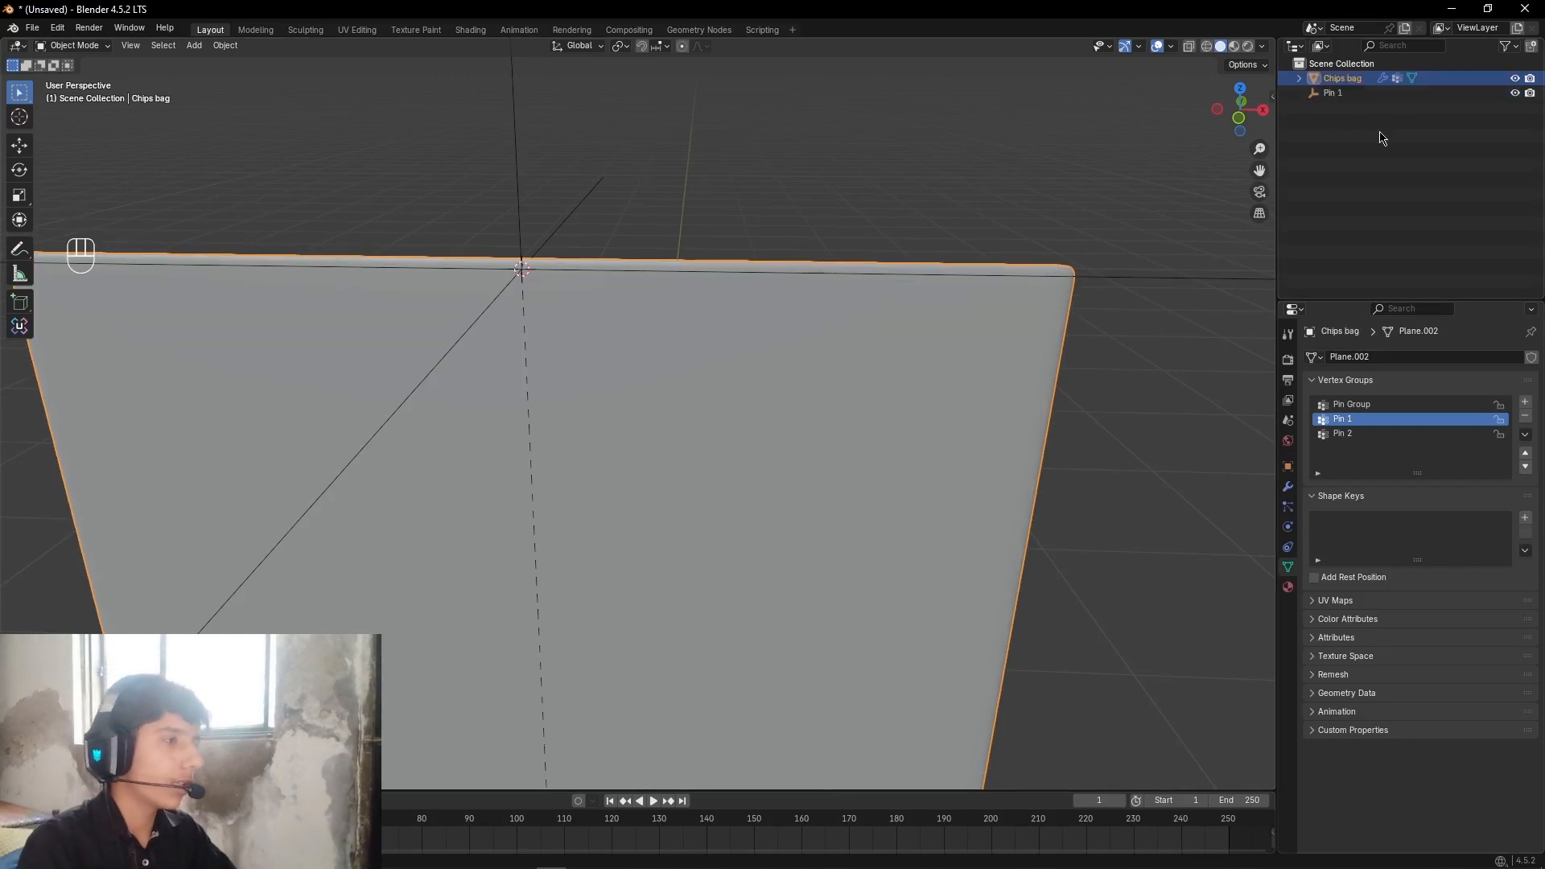
Step: Set the Hook modifier's object to the Pin 1 empty and its vertex group to Pin 1
{"action": "left_click", "coordinate": [1286, 486]}
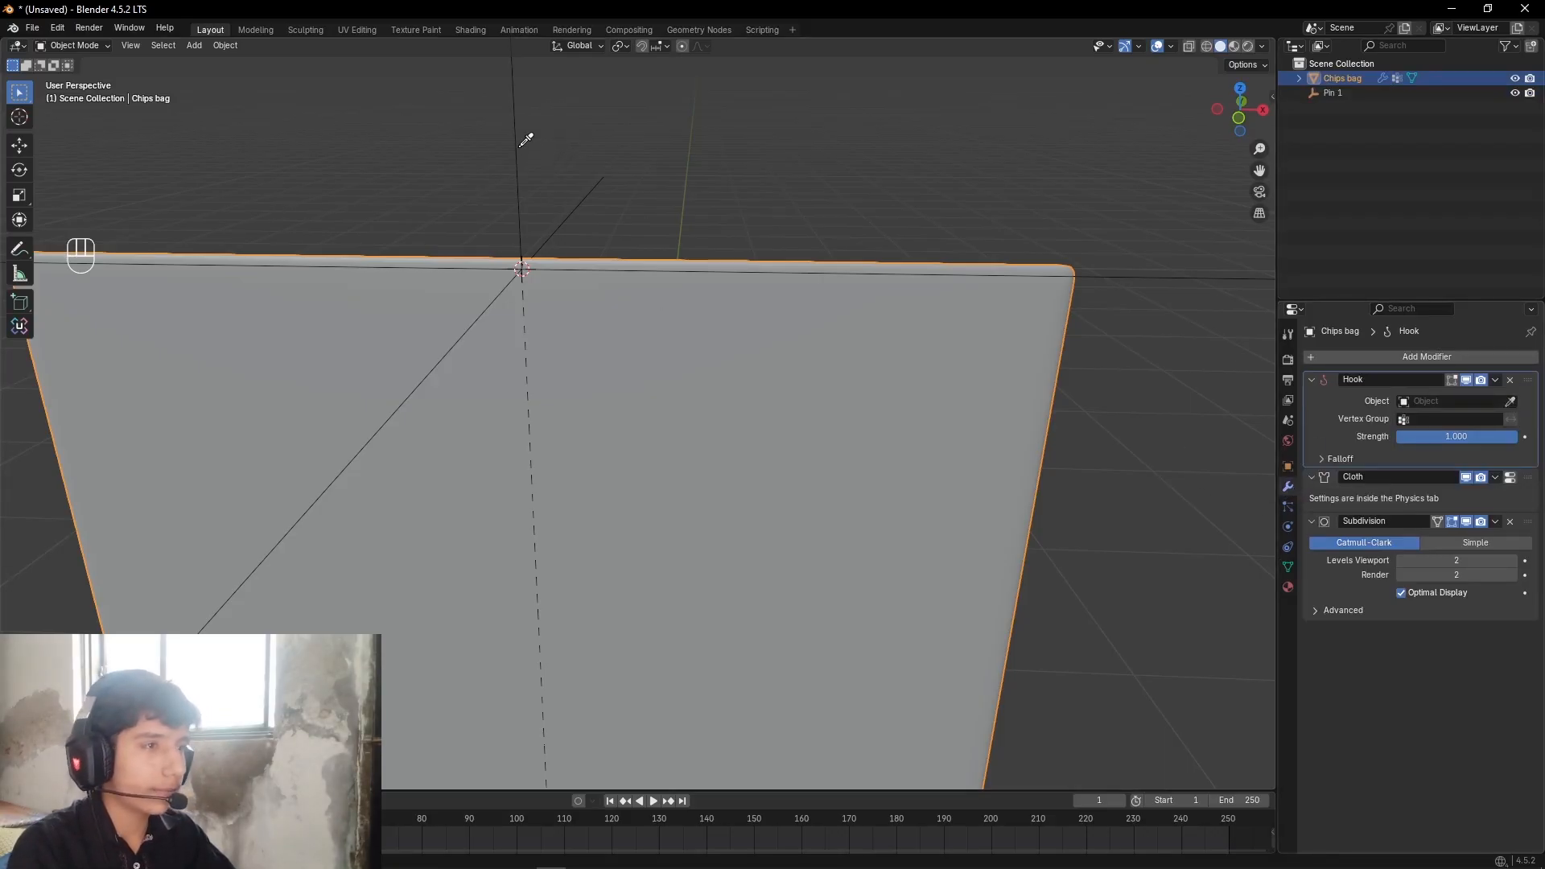
{"action": "left_click", "coordinate": [560, 153]}
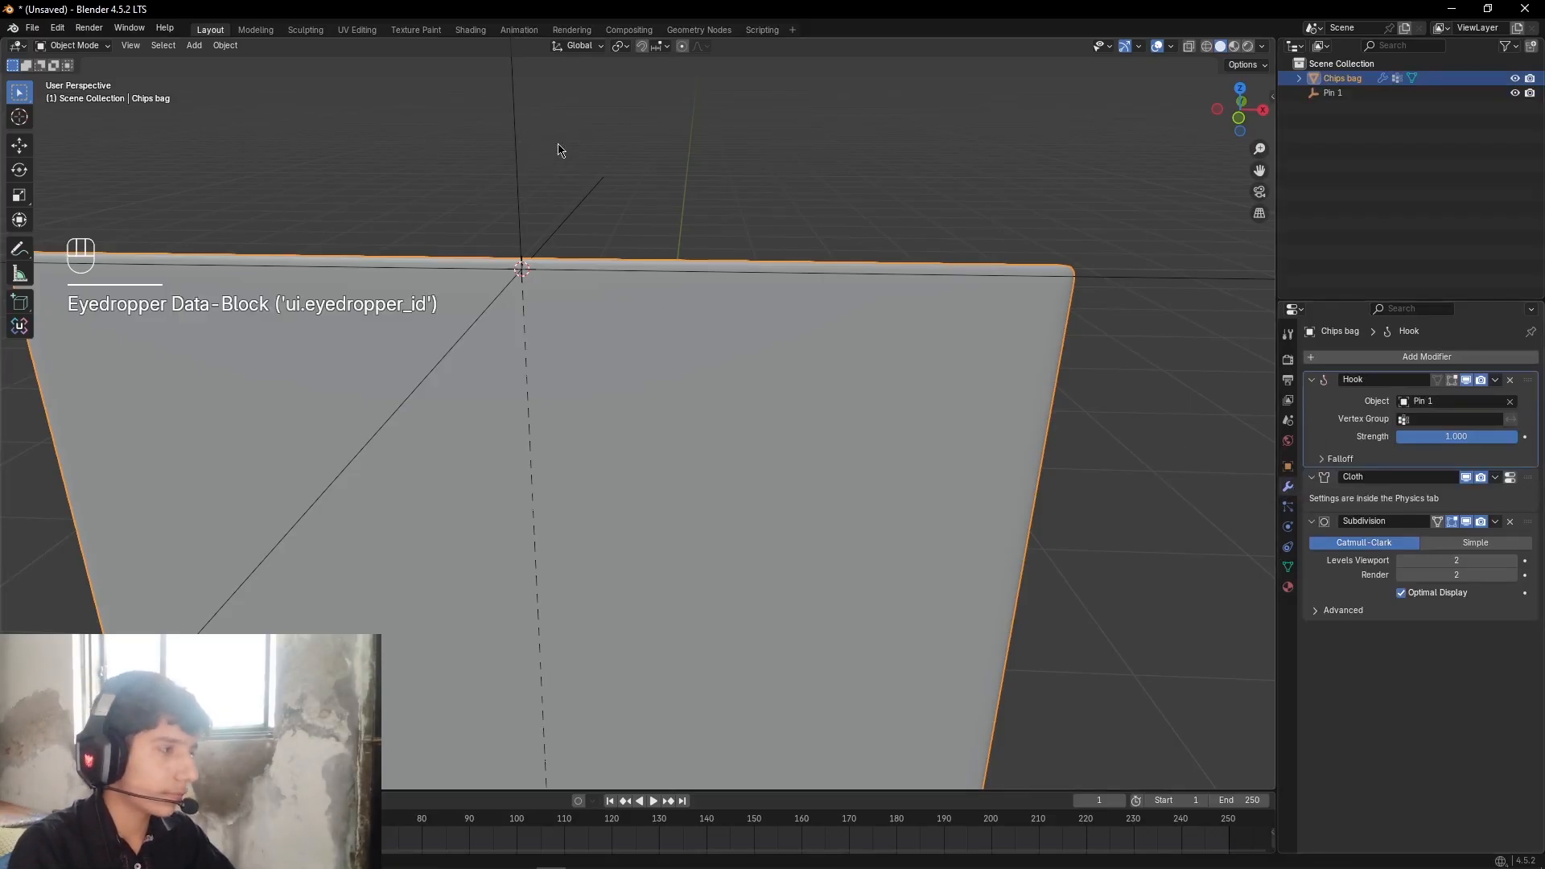
{"action": "left_click", "coordinate": [1437, 420]}
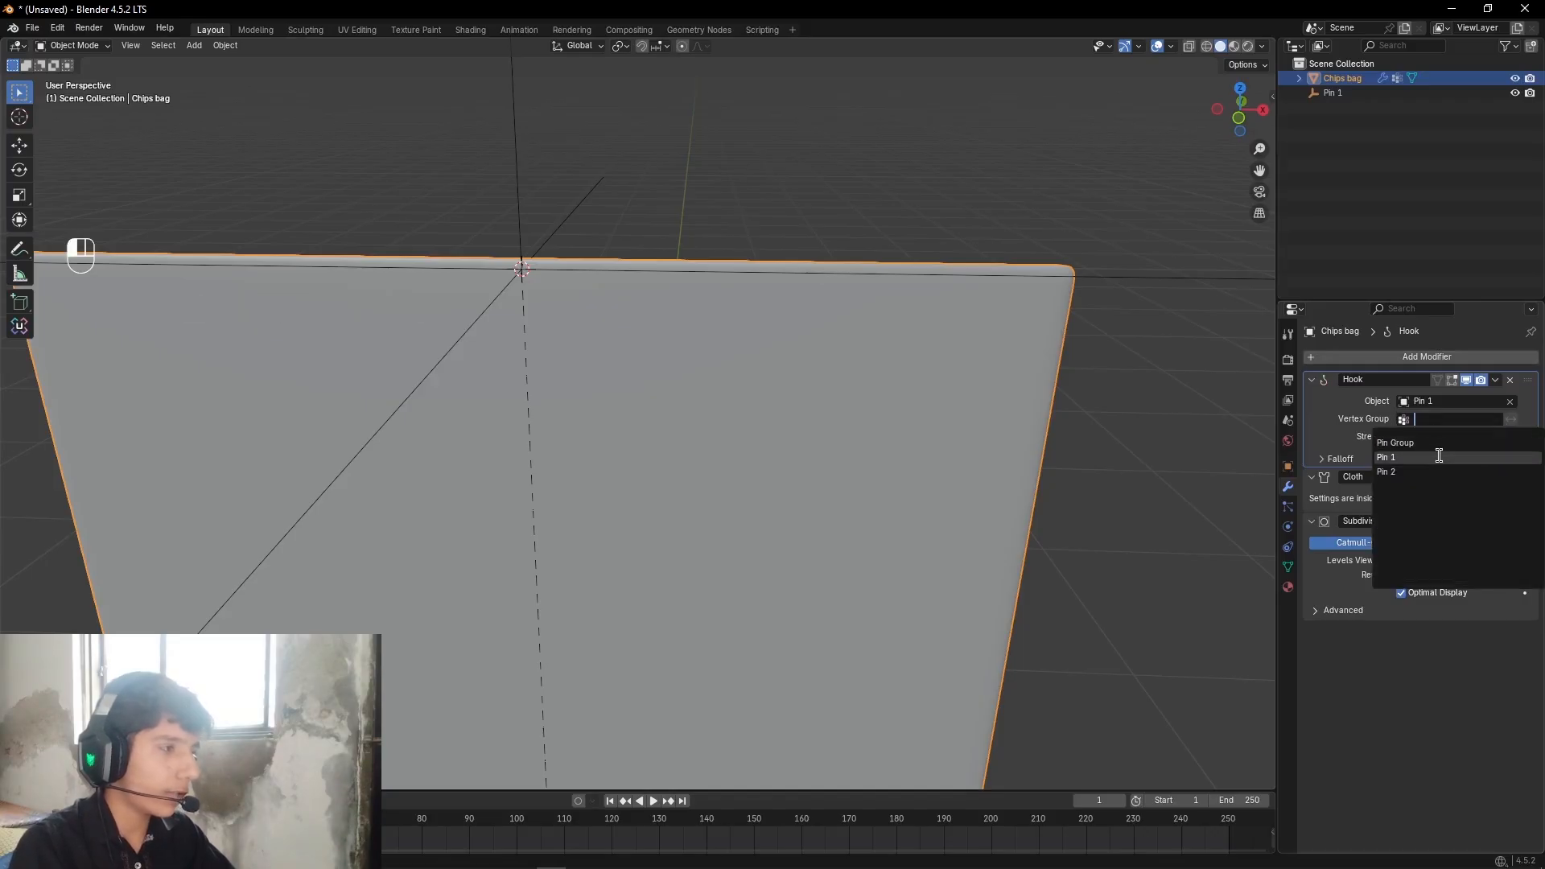
{"action": "left_click", "coordinate": [1441, 456]}
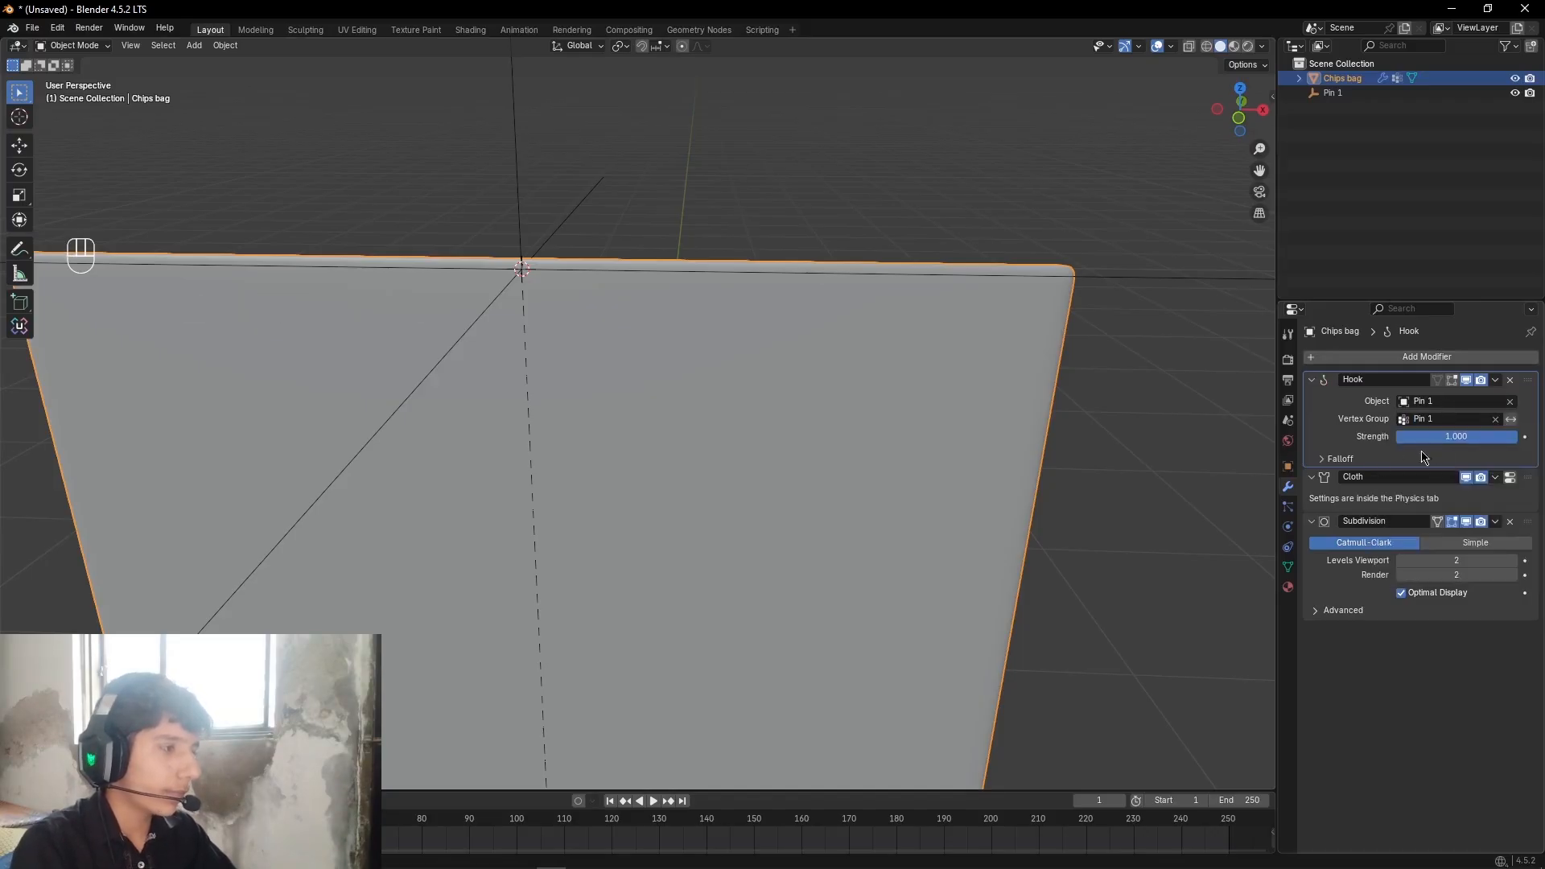
Step: Duplicate the Hook modifier on the chips bag
{"action": "left_click", "coordinate": [1354, 420]}
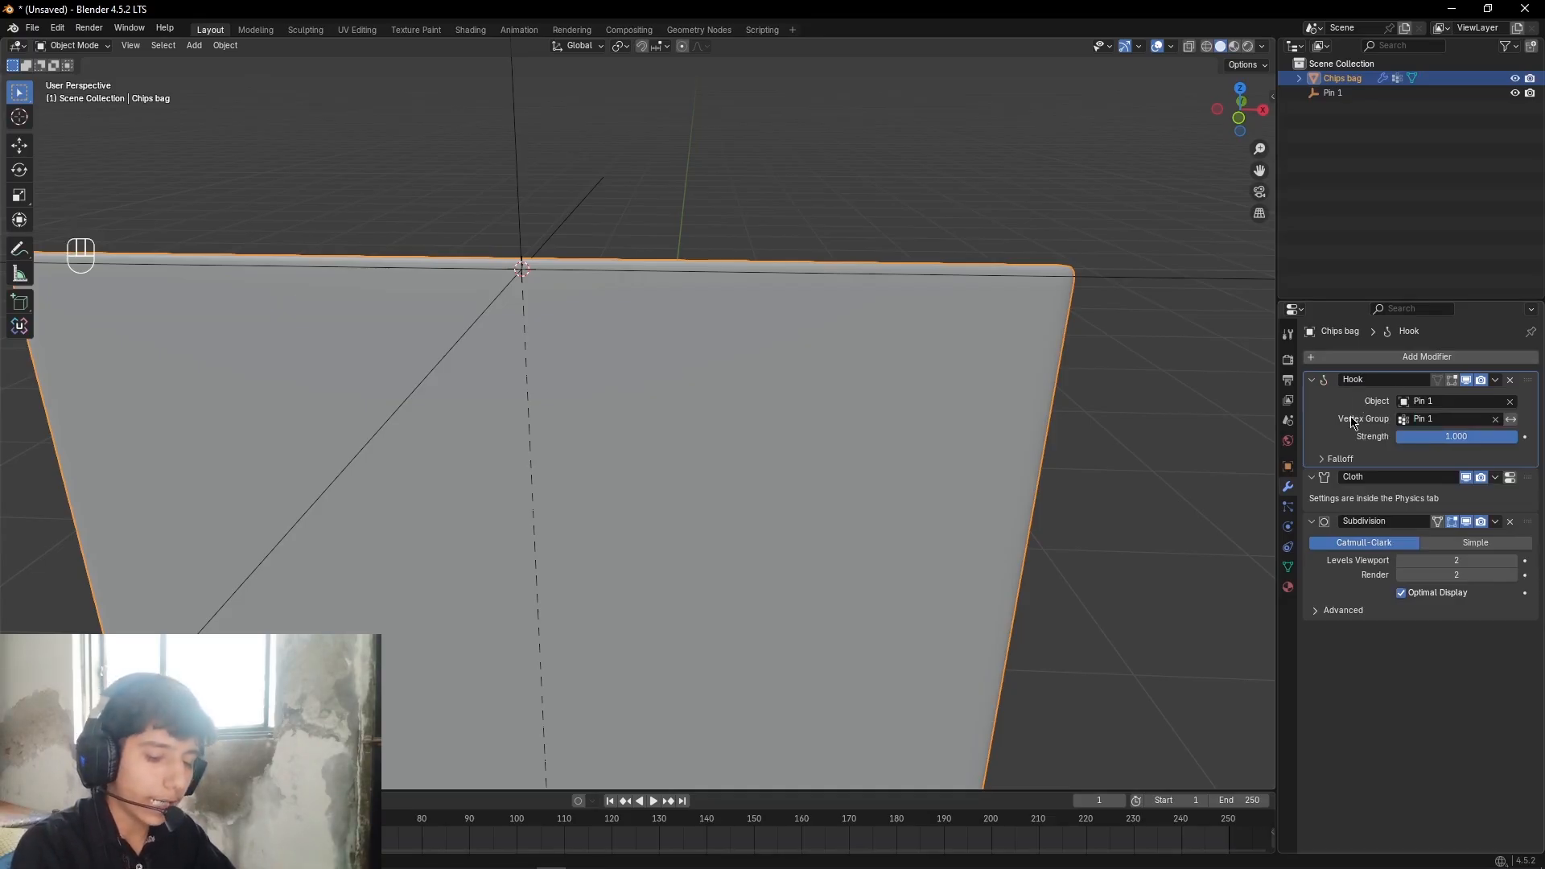
{"action": "key", "text": "shift"}
{"action": "key", "text": "shift+d"}
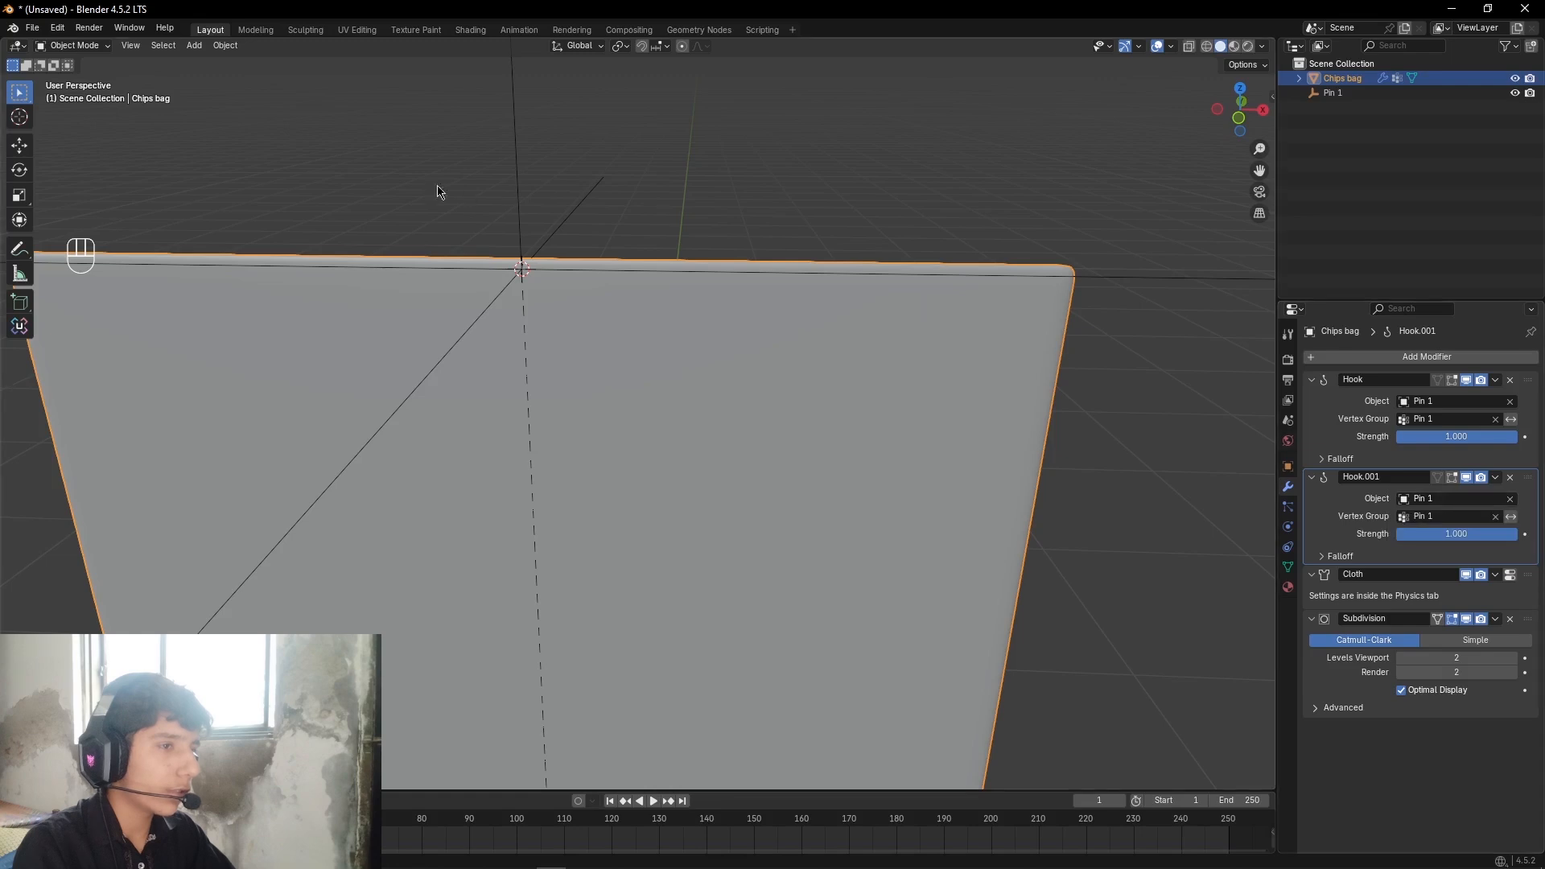
Step: Clear the object and vertex group from the second Hook modifier and enter edit mode on the chips bag
{"action": "left_click", "coordinate": [1495, 517]}
{"action": "left_click", "coordinate": [1509, 499]}
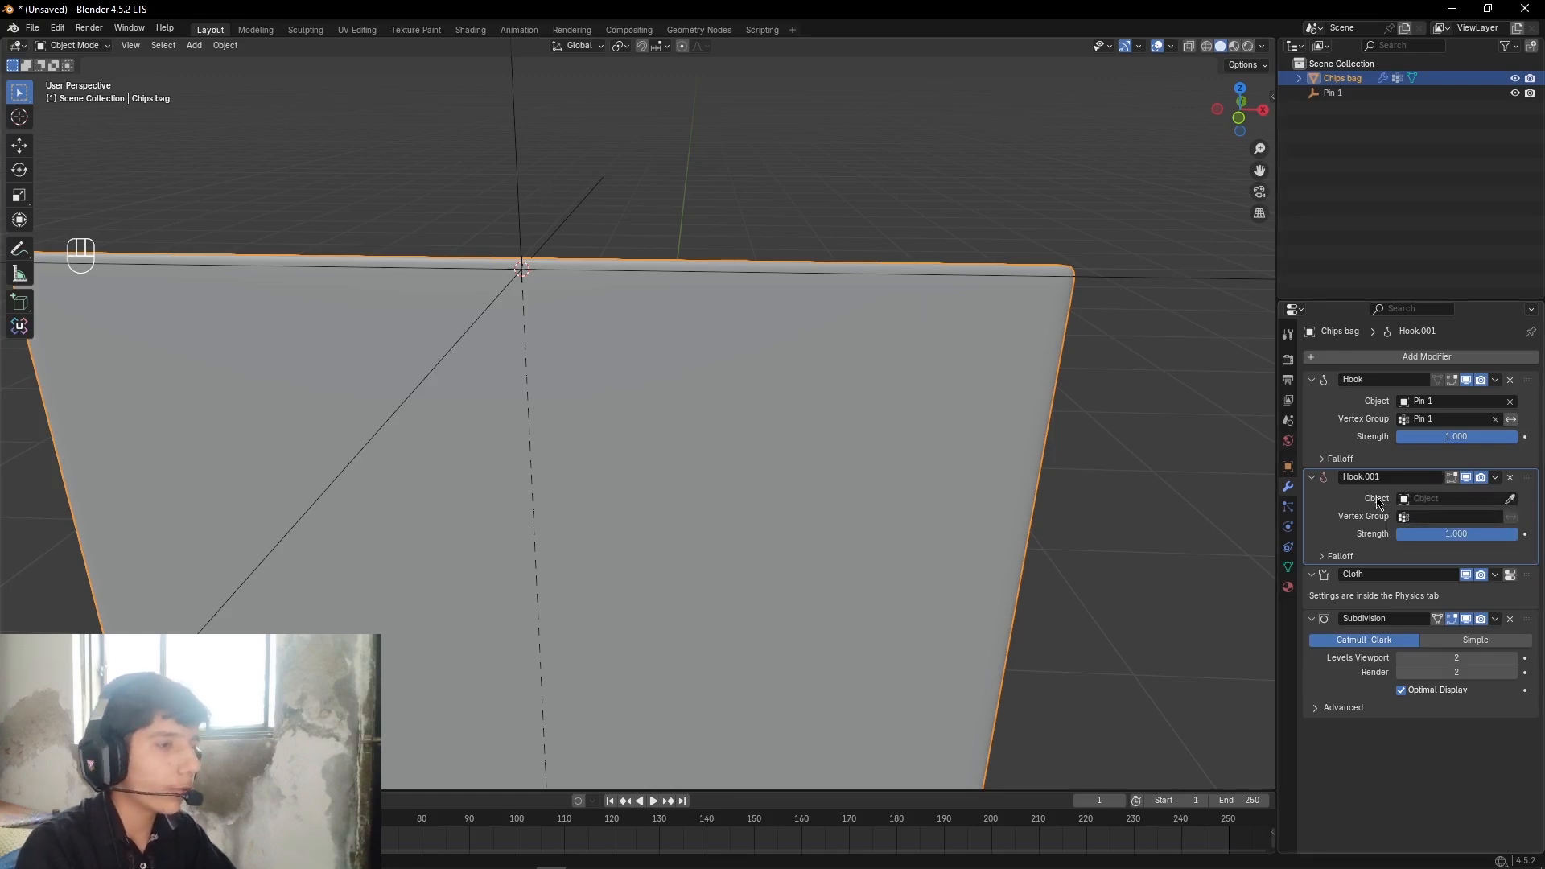
{"action": "scroll", "coordinate": [1012, 462], "scroll_direction": "down", "scroll_amount": 4}
{"action": "left_click_drag", "start_coordinate": [992, 455], "coordinate": [848, 464], "text": "alt"}
{"action": "scroll", "coordinate": [925, 451], "scroll_direction": "up", "scroll_amount": 1}
{"action": "key", "text": "ctrl+Tab"}
{"action": "left_click", "coordinate": [1030, 452]}
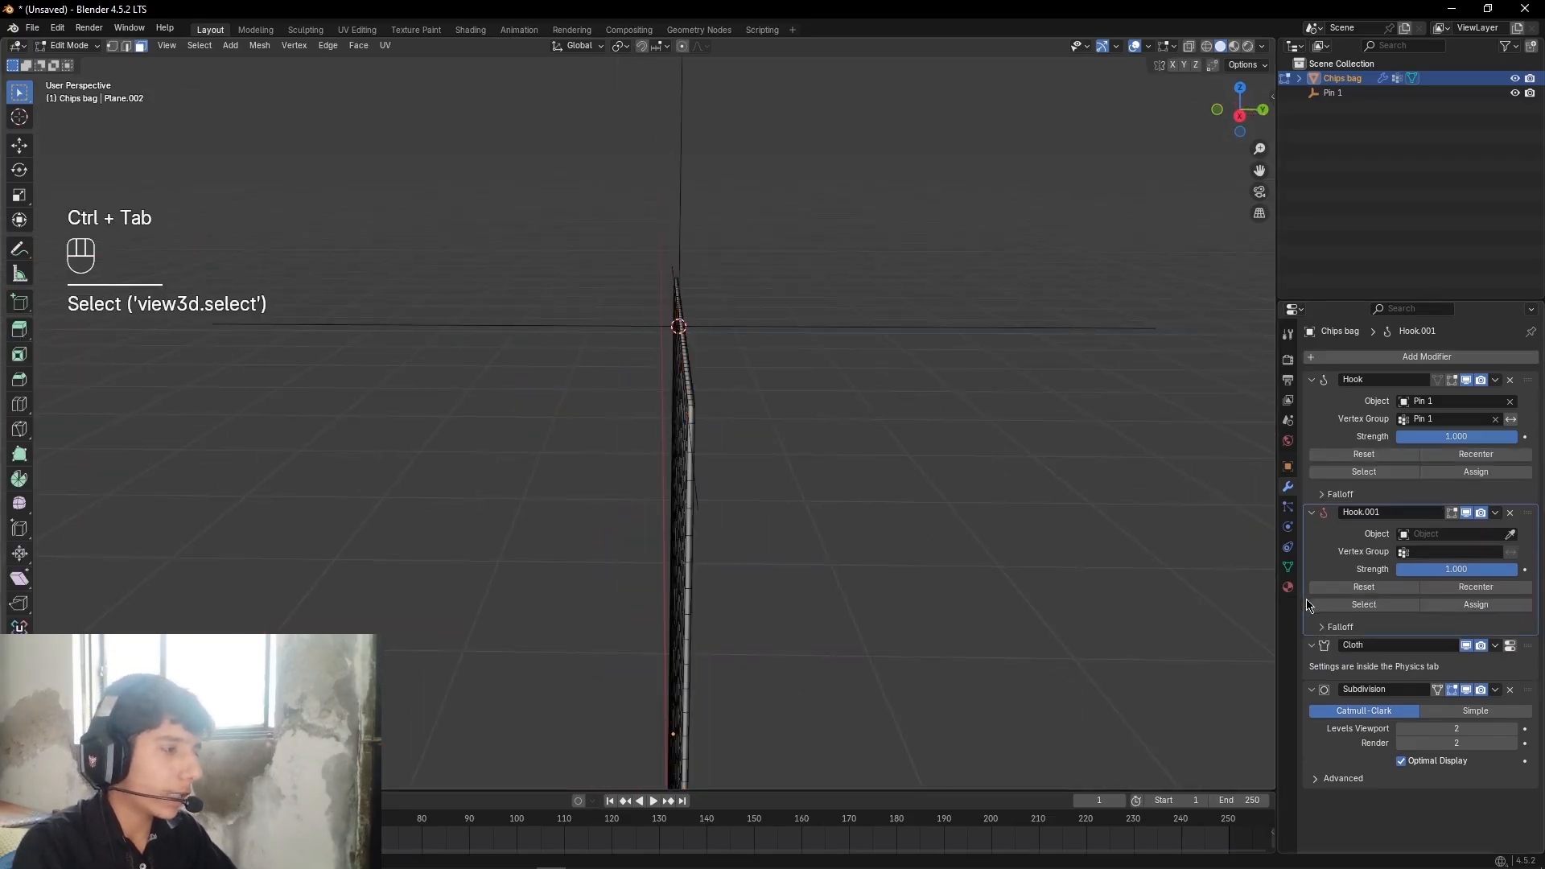
Step: Select the vertices of the Pin 2 vertex group and snap the 3D cursor to them
{"action": "left_click", "coordinate": [1288, 569]}
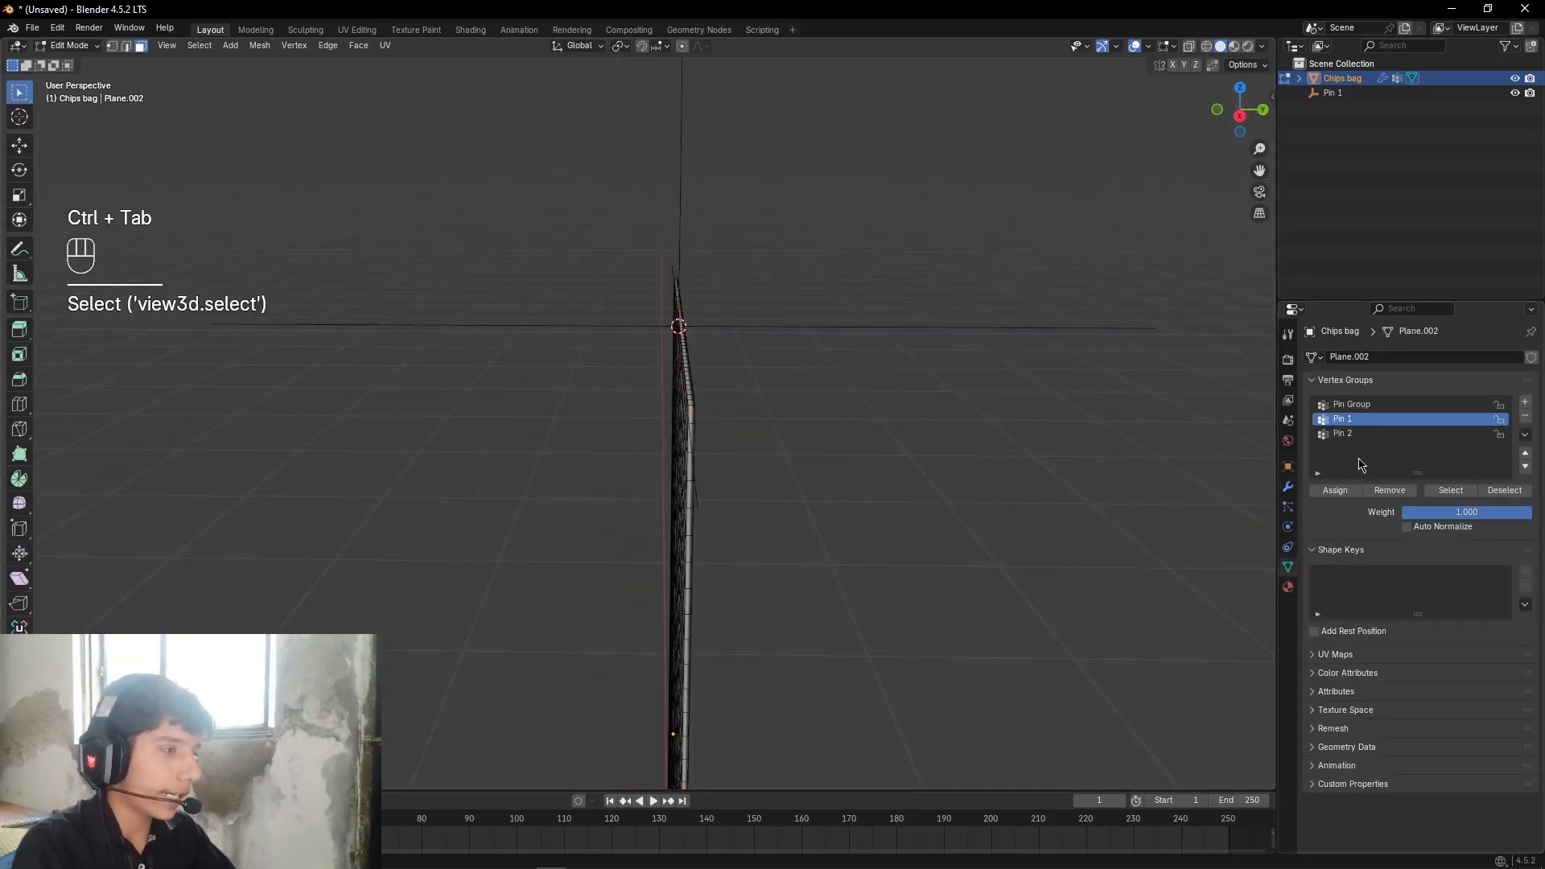
{"action": "left_click", "coordinate": [1349, 434]}
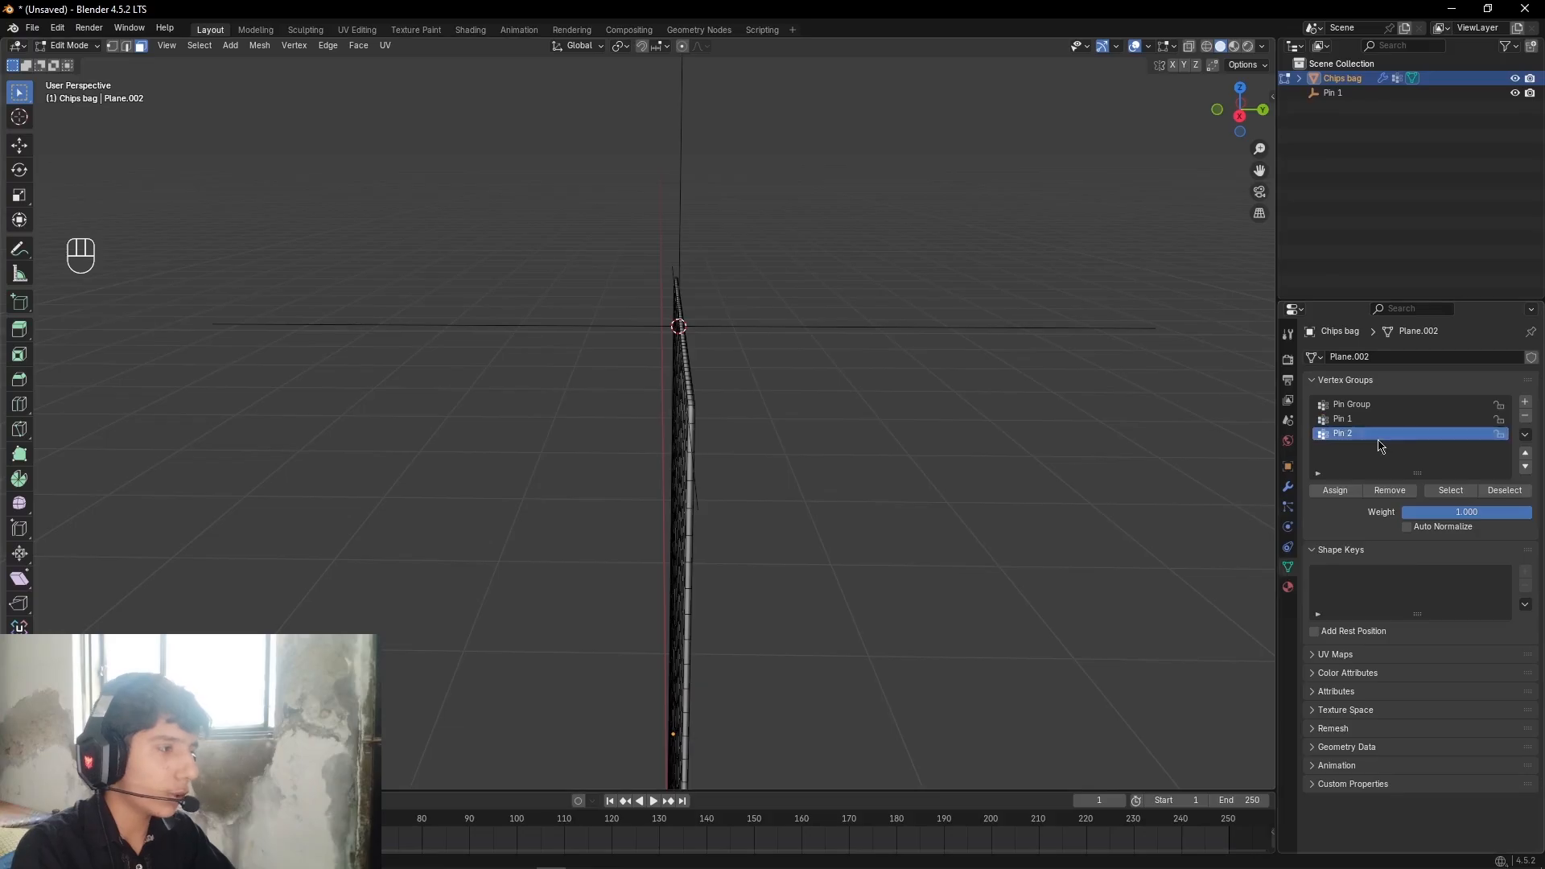
{"action": "left_click", "coordinate": [1450, 490]}
{"action": "middle_click_drag", "start_coordinate": [925, 402], "coordinate": [692, 382]}
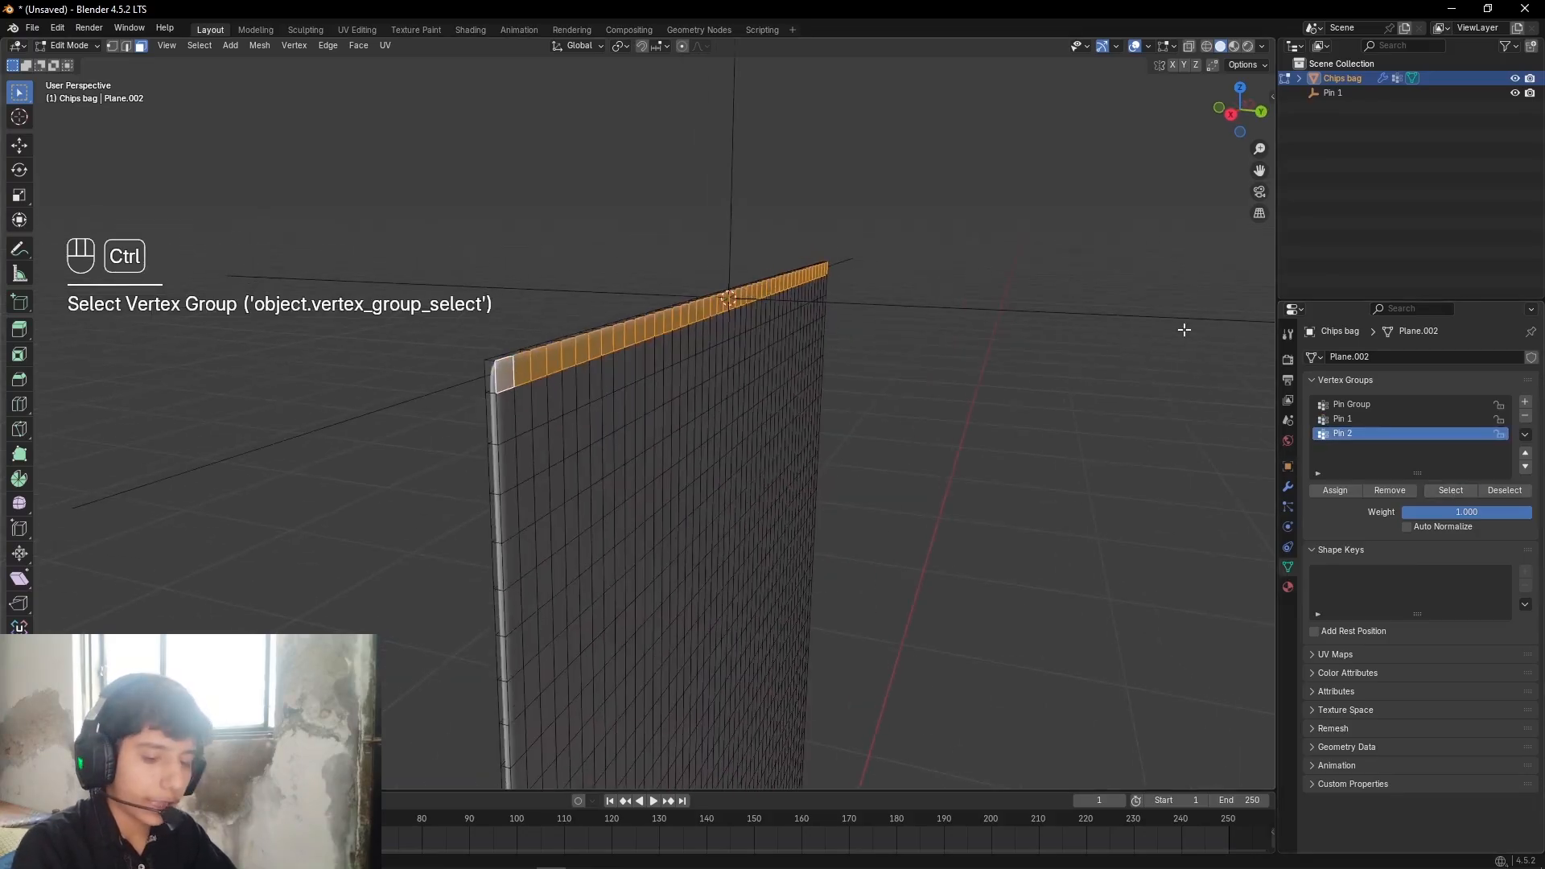
{"action": "key", "text": "shift+s"}
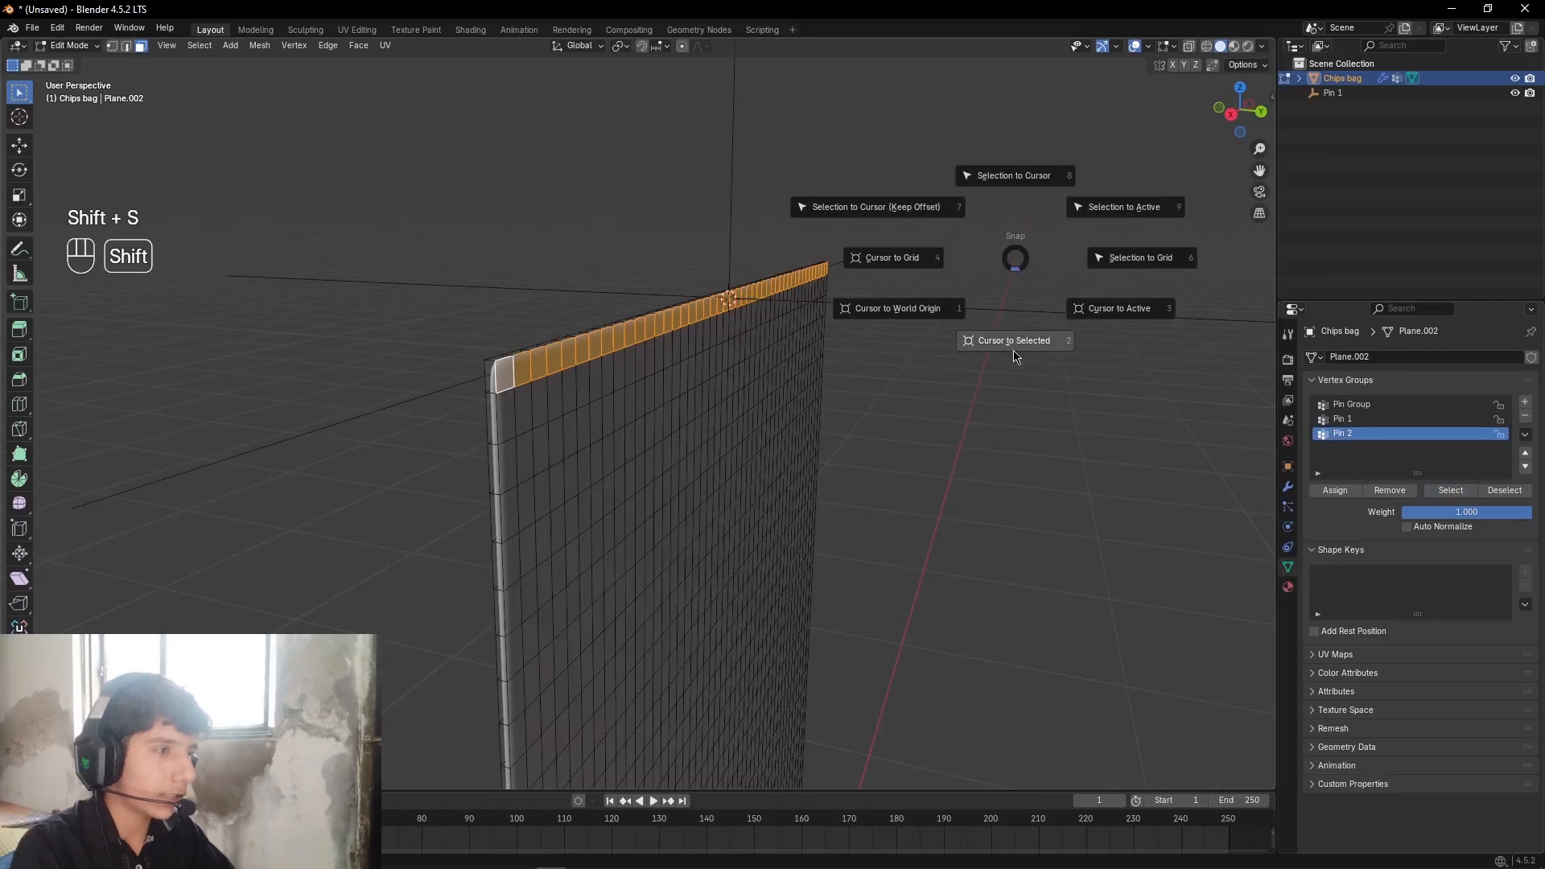
{"action": "left_click", "coordinate": [996, 388]}
Step: Return to object mode, add a plain axes empty at the 3D cursor, and rename it as Pin 2
{"action": "key", "text": "ctrl+Tab"}
{"action": "middle_click_drag", "start_coordinate": [982, 397], "coordinate": [904, 364]}
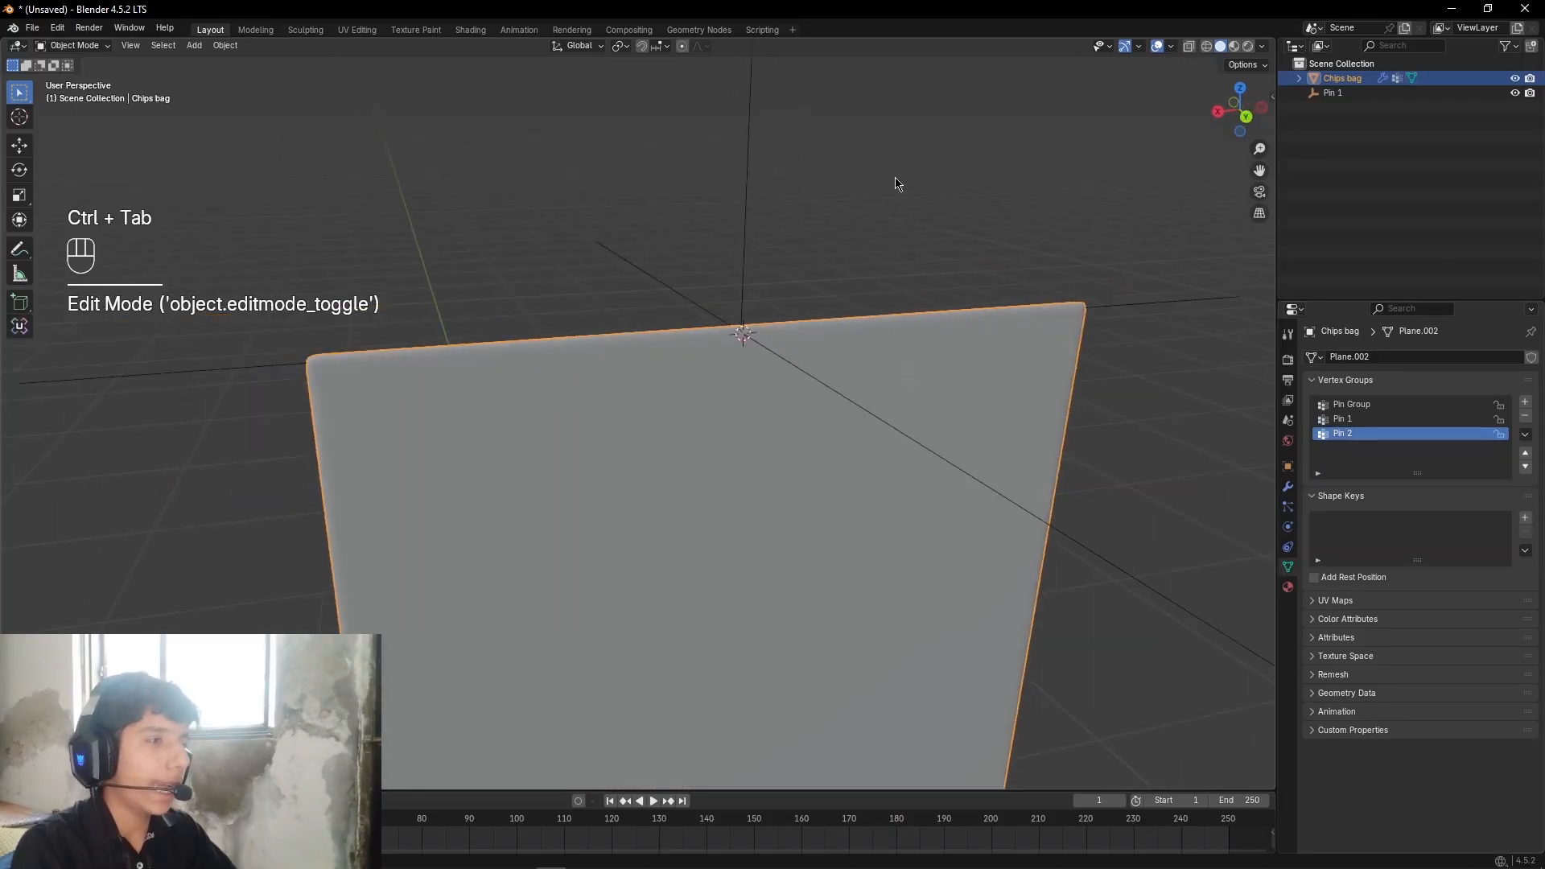
{"action": "key", "text": "shift+a"}
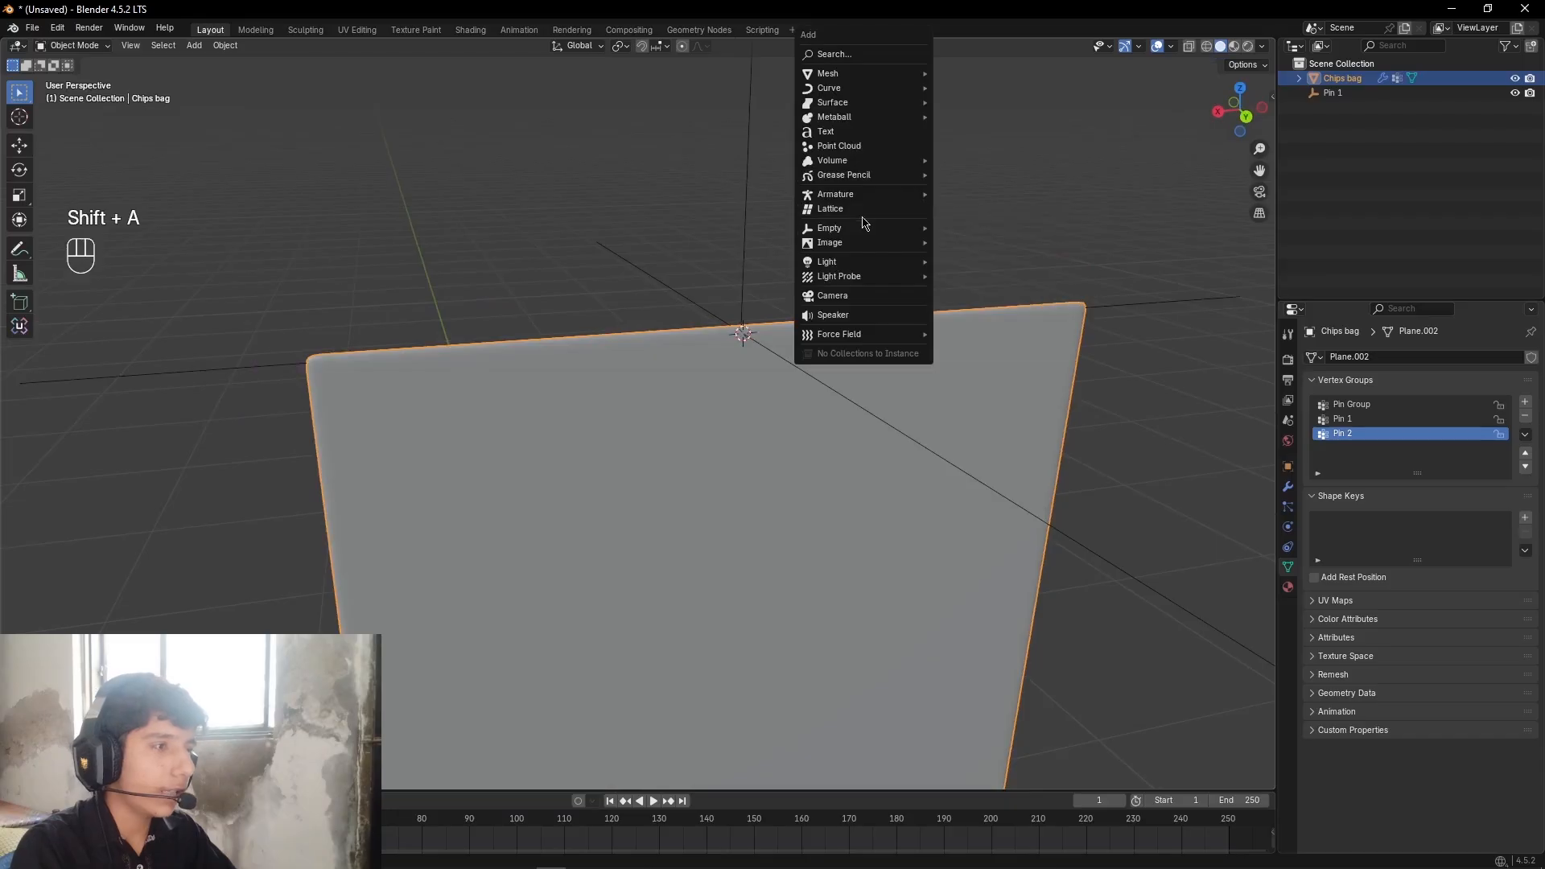
{"action": "mouse_move", "coordinate": [855, 231]}
{"action": "left_click", "coordinate": [973, 230]}
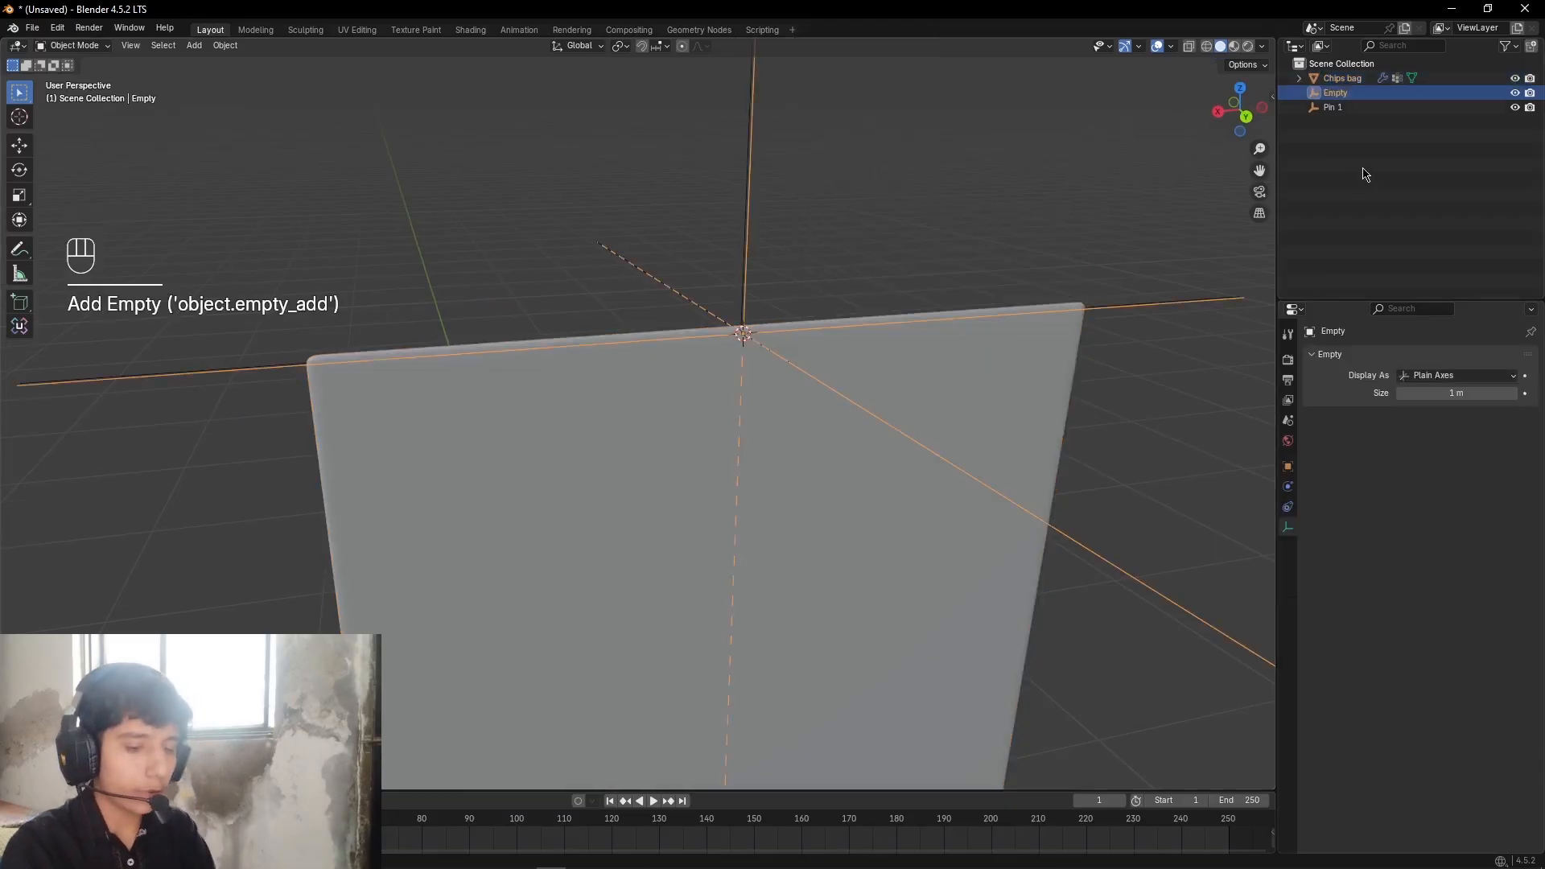
{"action": "key", "text": "F2"}
{"action": "type", "text": "Pin"}
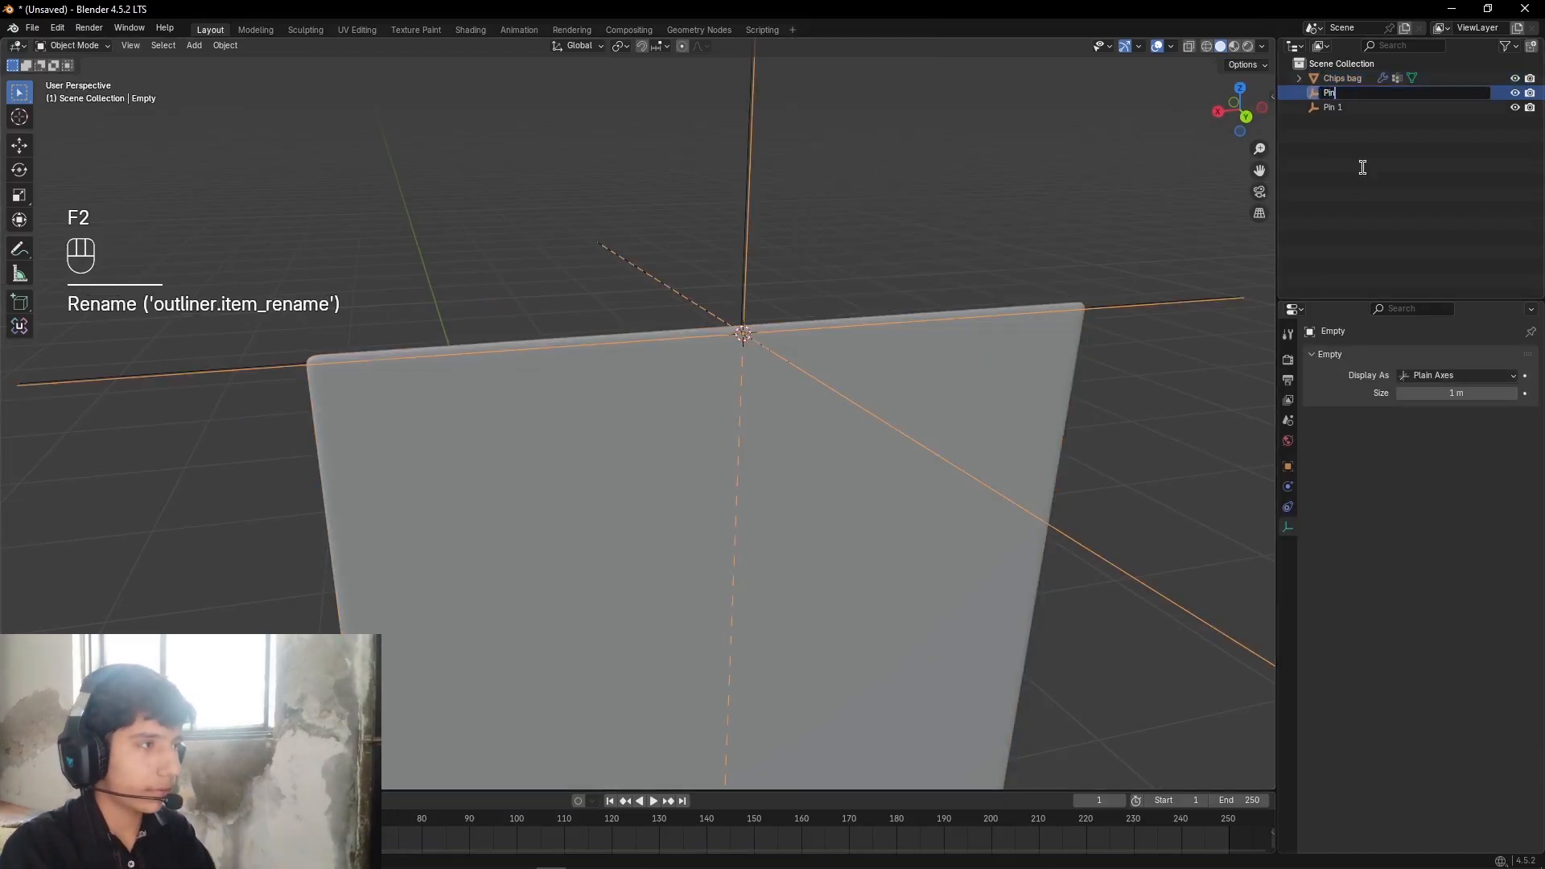
{"action": "type", "text": " 2"}
{"action": "key", "text": "Return"}
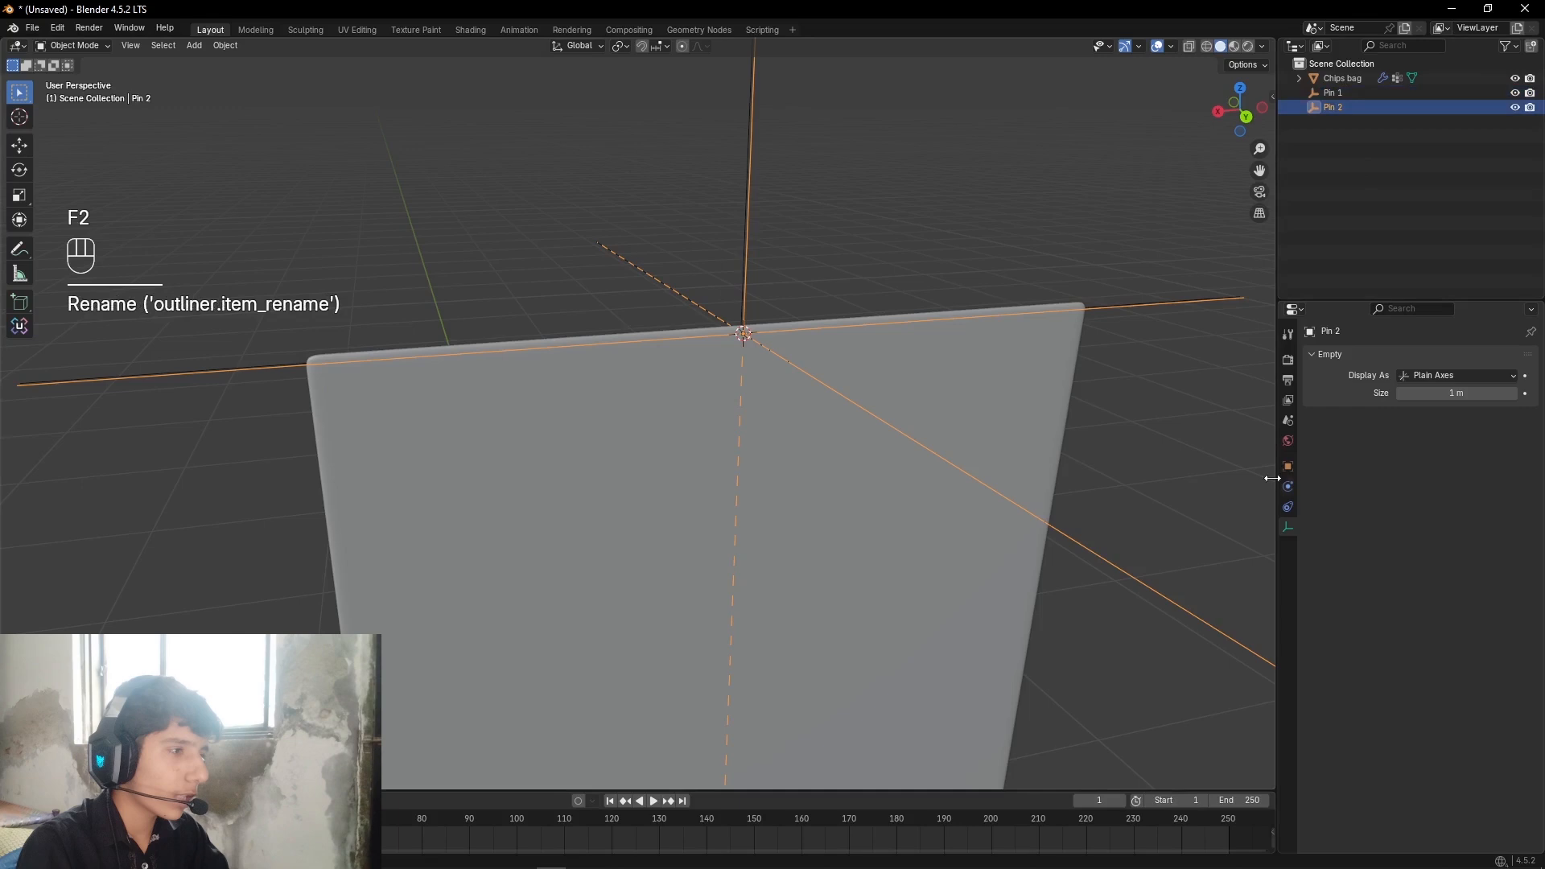
Step: Set the chips bag's second Hook modifier to the Pin 2 empty and the Pin 2 vertex group
{"action": "left_click", "coordinate": [934, 358]}
{"action": "left_click", "coordinate": [1288, 488]}
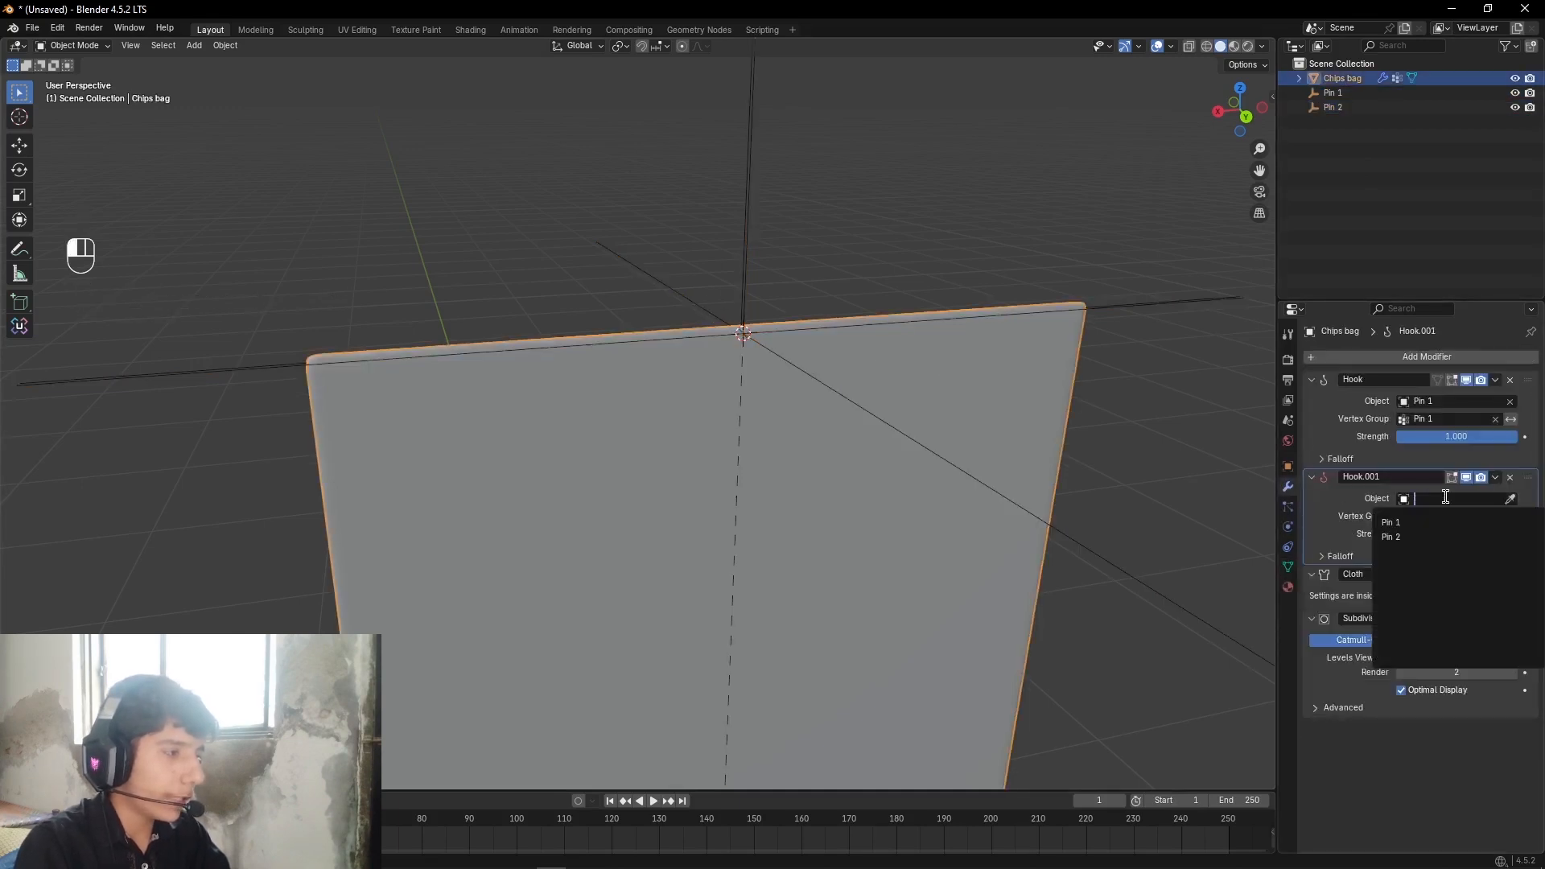
{"action": "left_click", "coordinate": [1436, 498]}
{"action": "left_click", "coordinate": [1449, 538]}
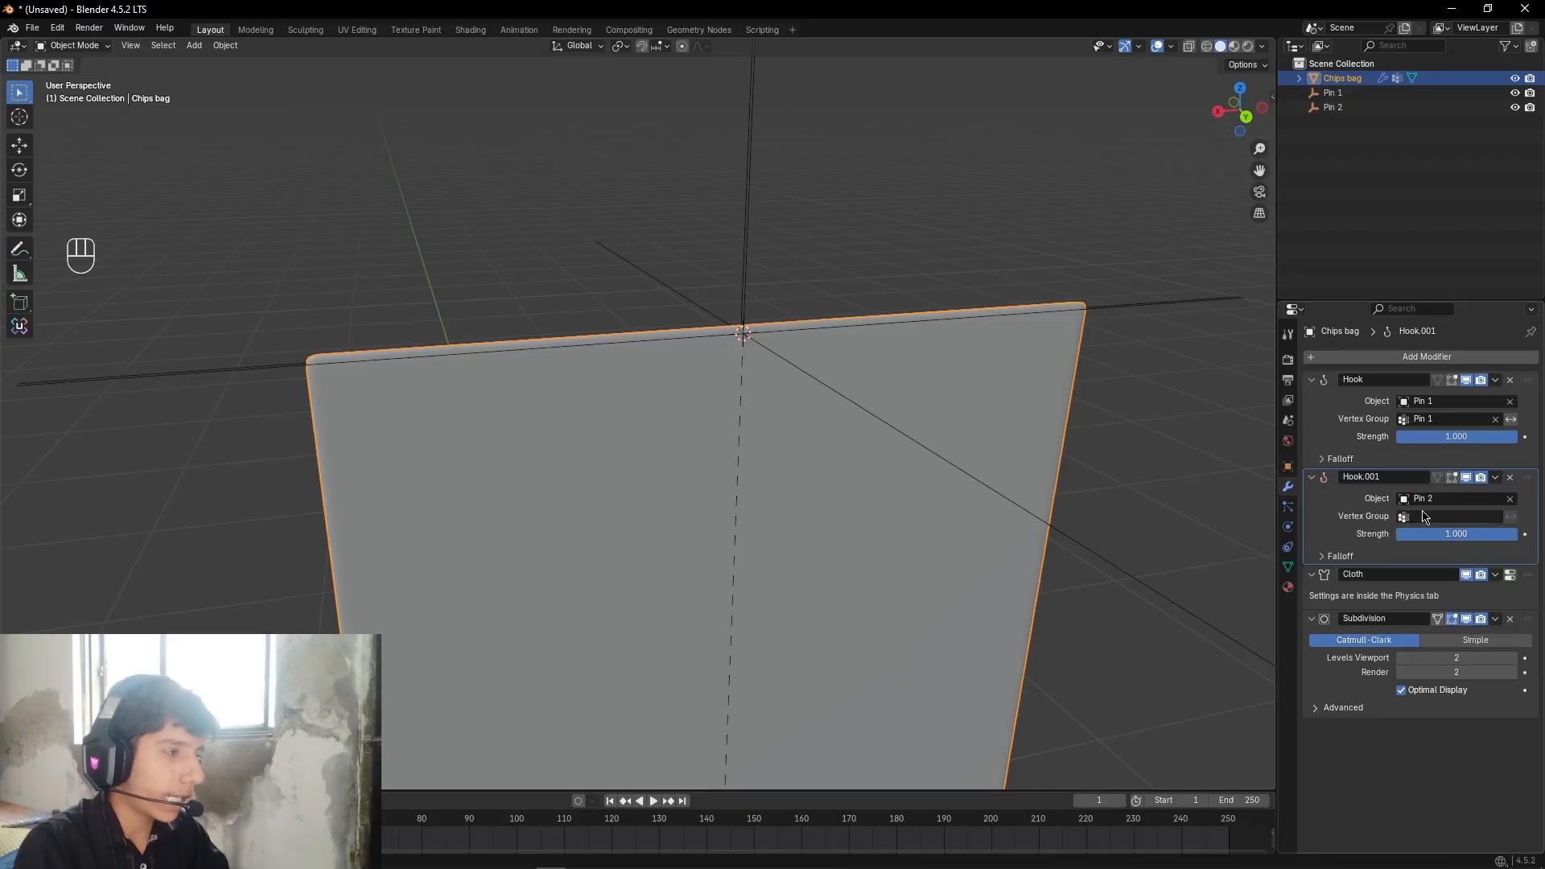
{"action": "left_click", "coordinate": [1426, 519]}
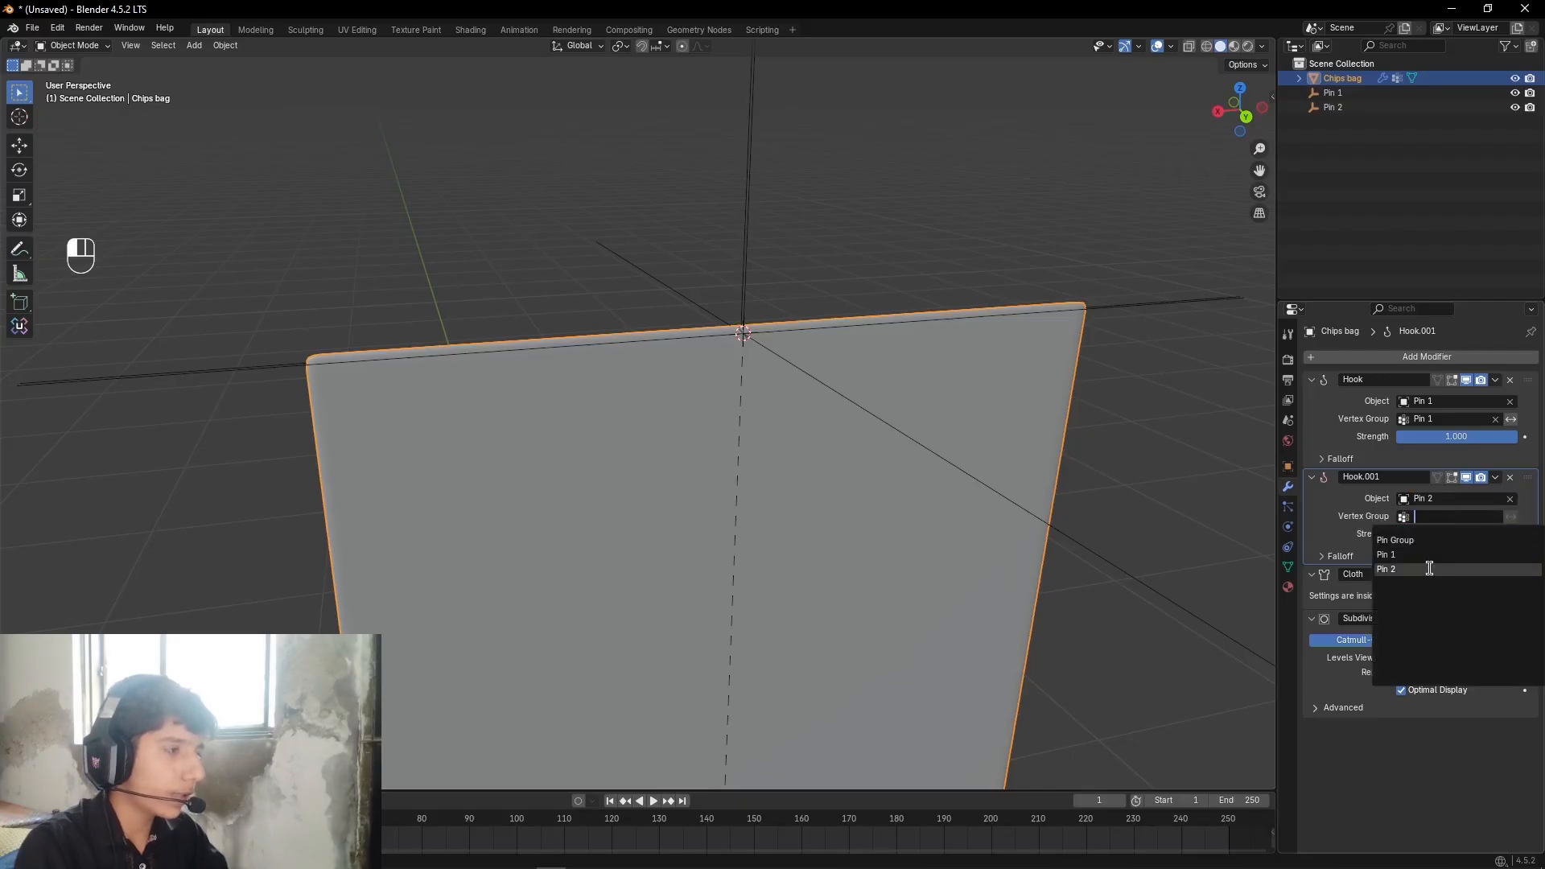
{"action": "left_click", "coordinate": [1448, 571]}
Step: Select the Pin 1 empty and run the cloth simulation up to frame 35
{"action": "scroll", "coordinate": [1038, 482], "scroll_direction": "down", "scroll_amount": 2}
{"action": "left_click_drag", "start_coordinate": [1037, 483], "coordinate": [1006, 403], "text": "alt+shift"}
{"action": "scroll", "coordinate": [1052, 504], "scroll_direction": "up", "scroll_amount": 2}
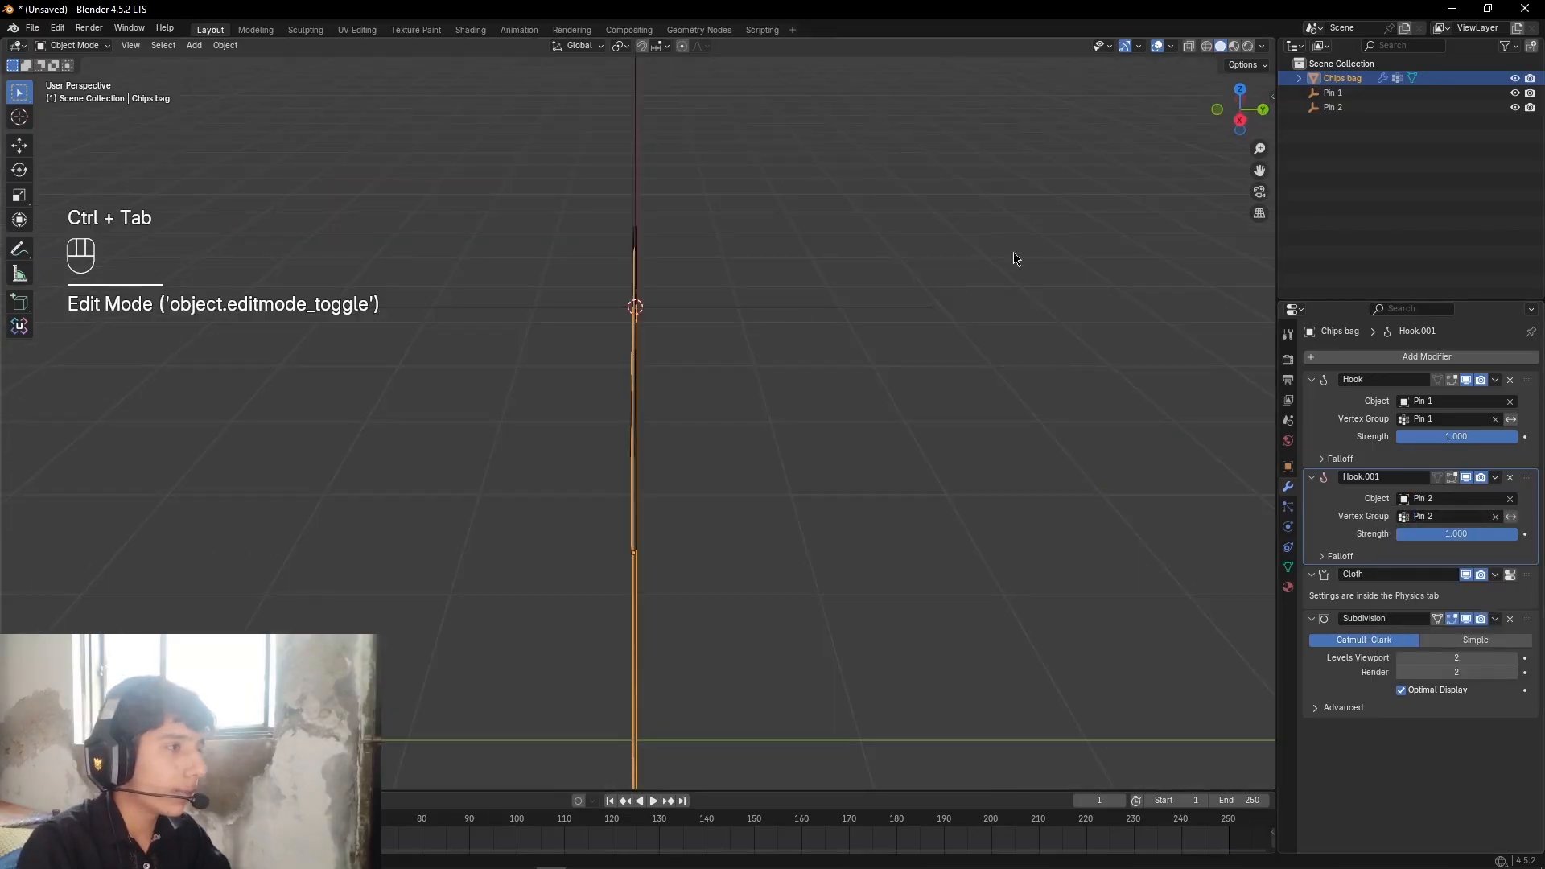
{"action": "left_click", "coordinate": [1332, 92]}
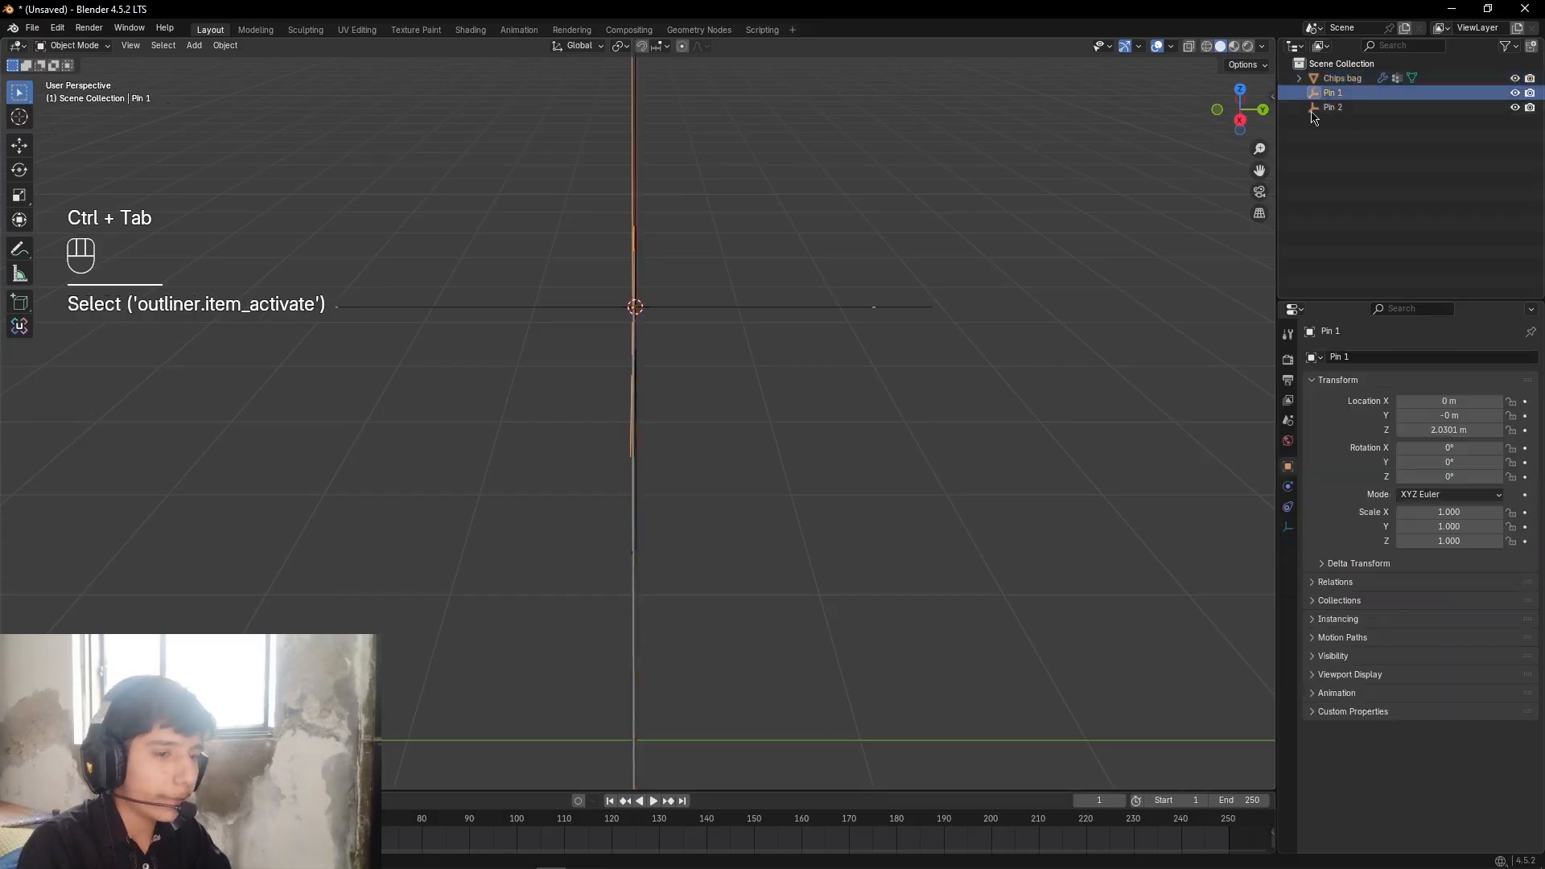
{"action": "middle_click_drag", "start_coordinate": [493, 662], "coordinate": [493, 547], "text": "shift"}
{"action": "key", "text": "space"}
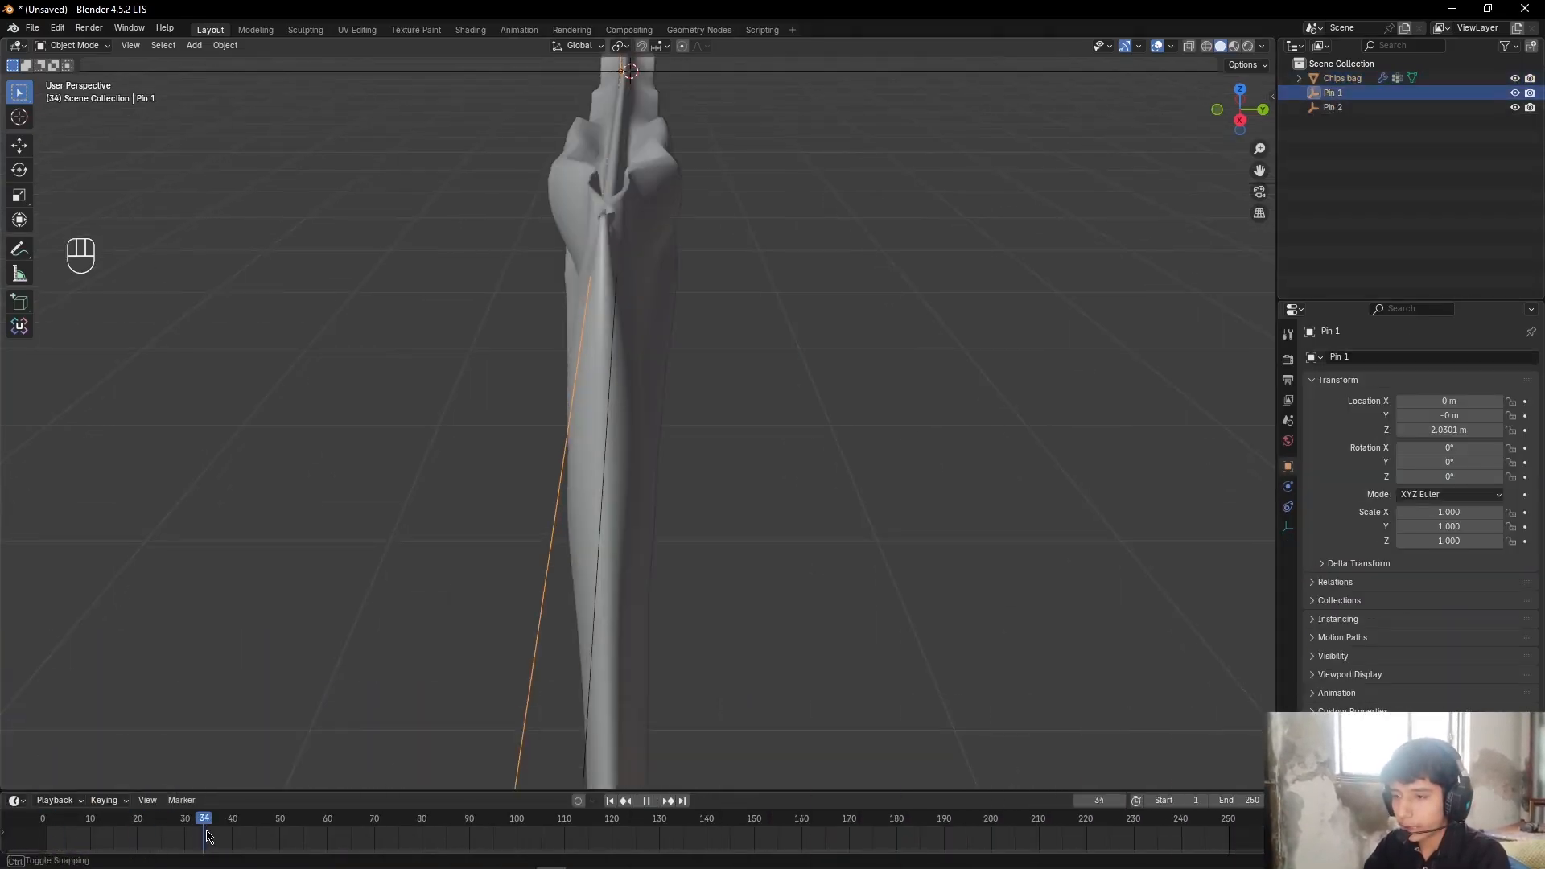
{"action": "key", "text": "space"}
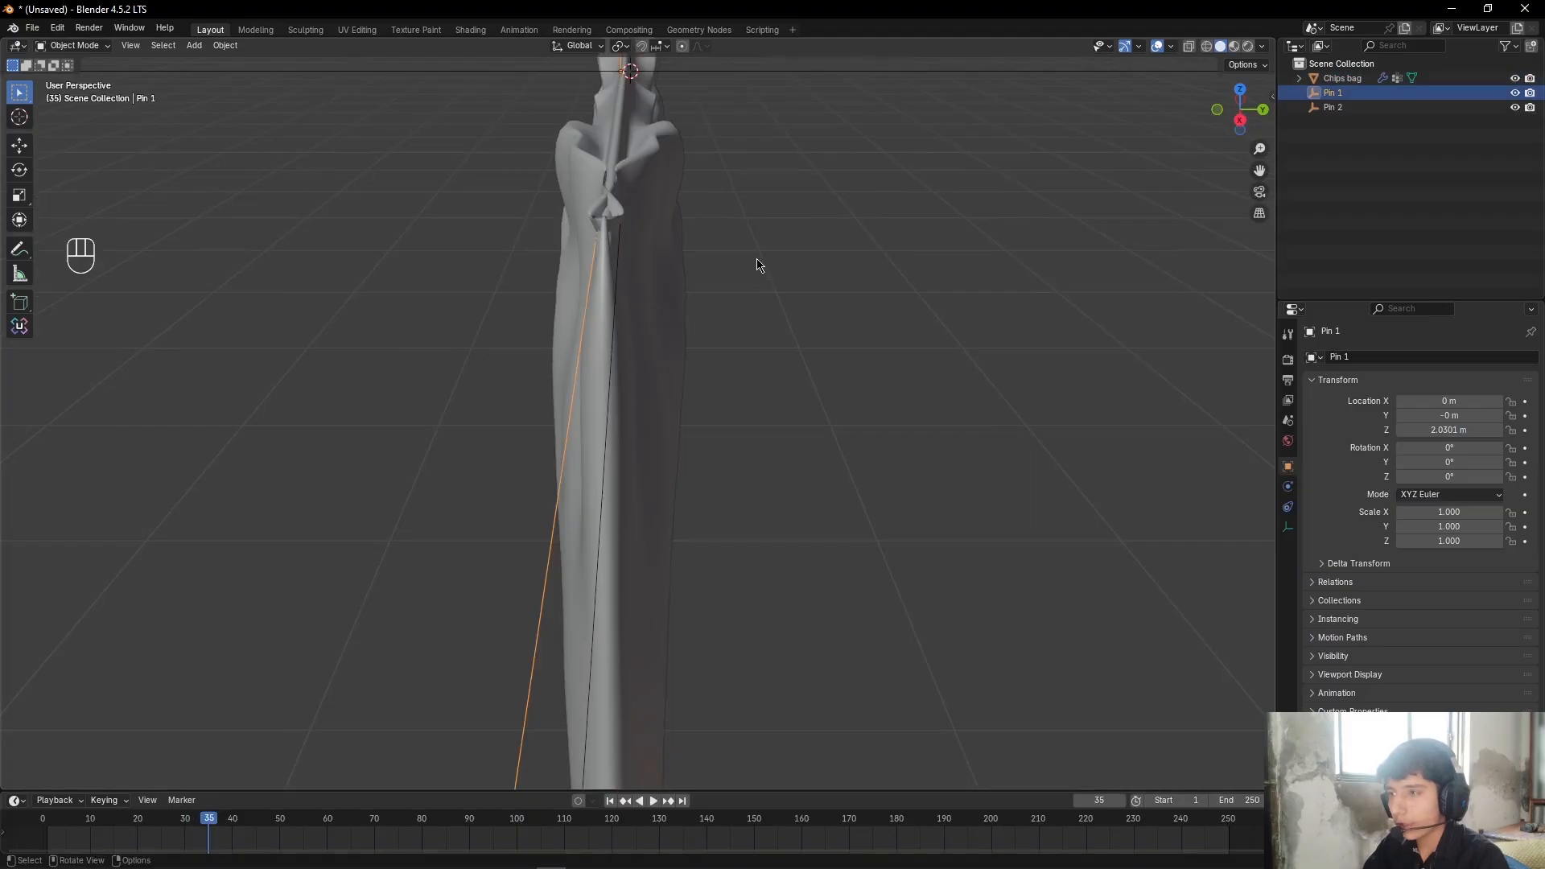
Step: Insert a keyframe at frame 35 on the Pin 1 empty and on the Pin 2 empty
{"action": "key", "text": "KP_Decimal"}
{"action": "key", "text": "i"}
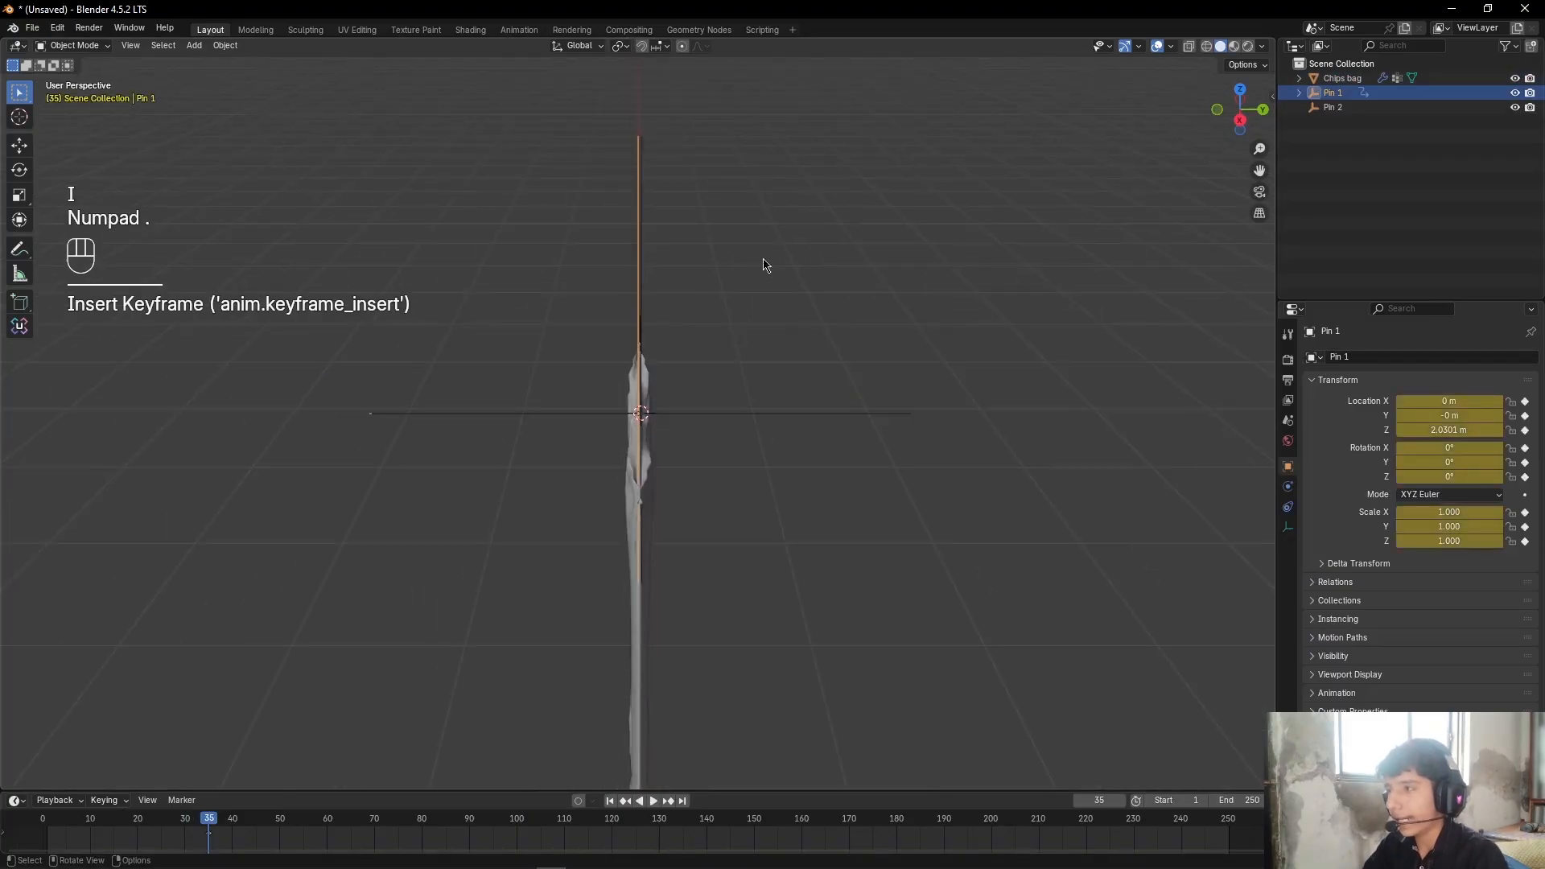
{"action": "left_click", "coordinate": [1332, 107]}
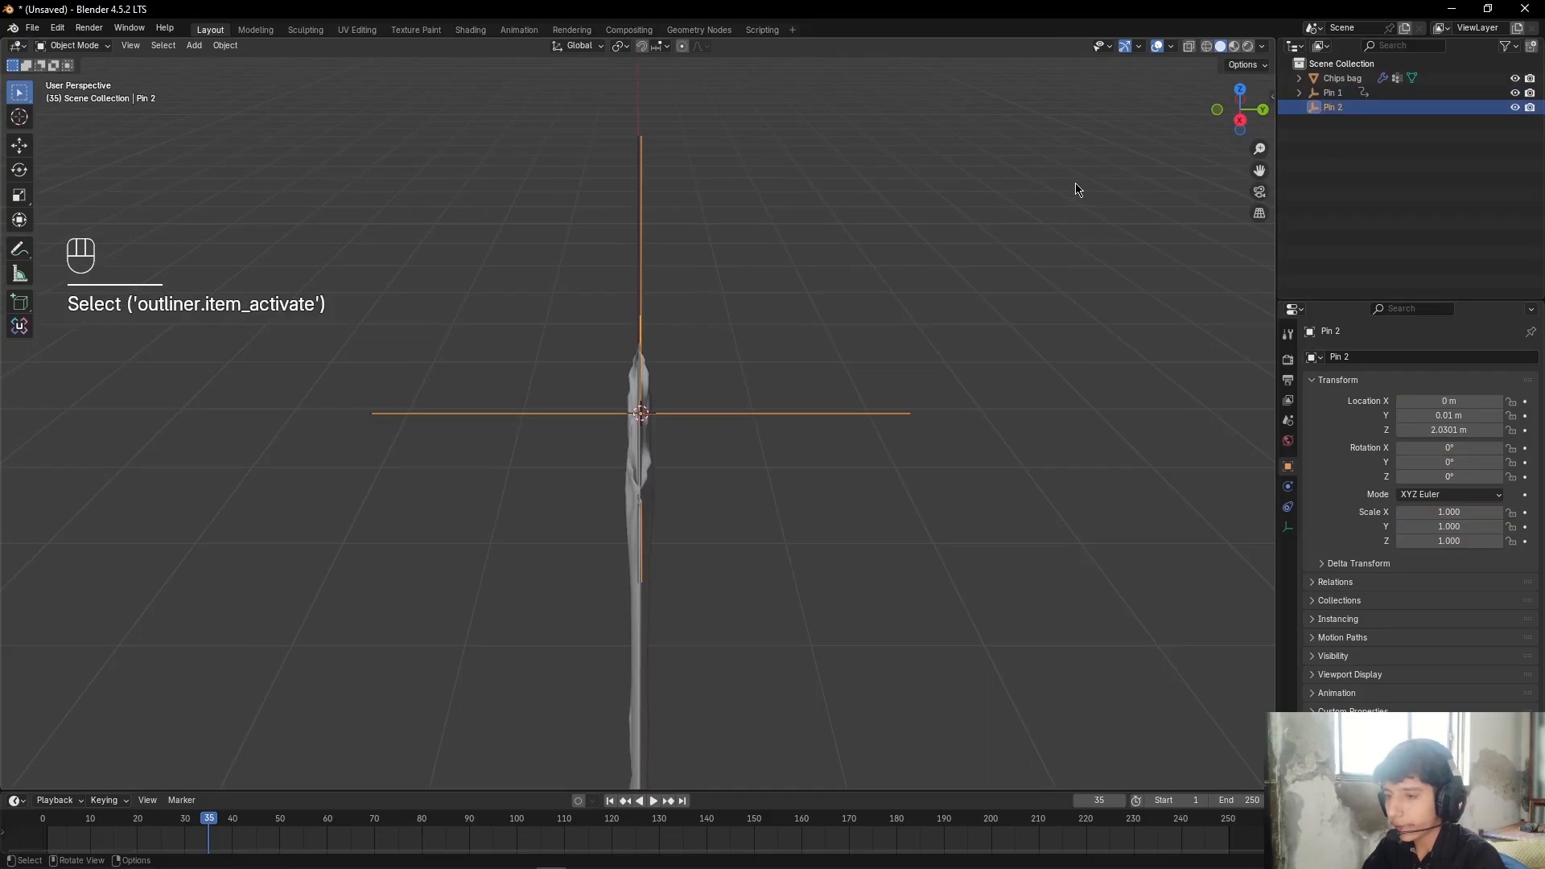
{"action": "key", "text": "i"}
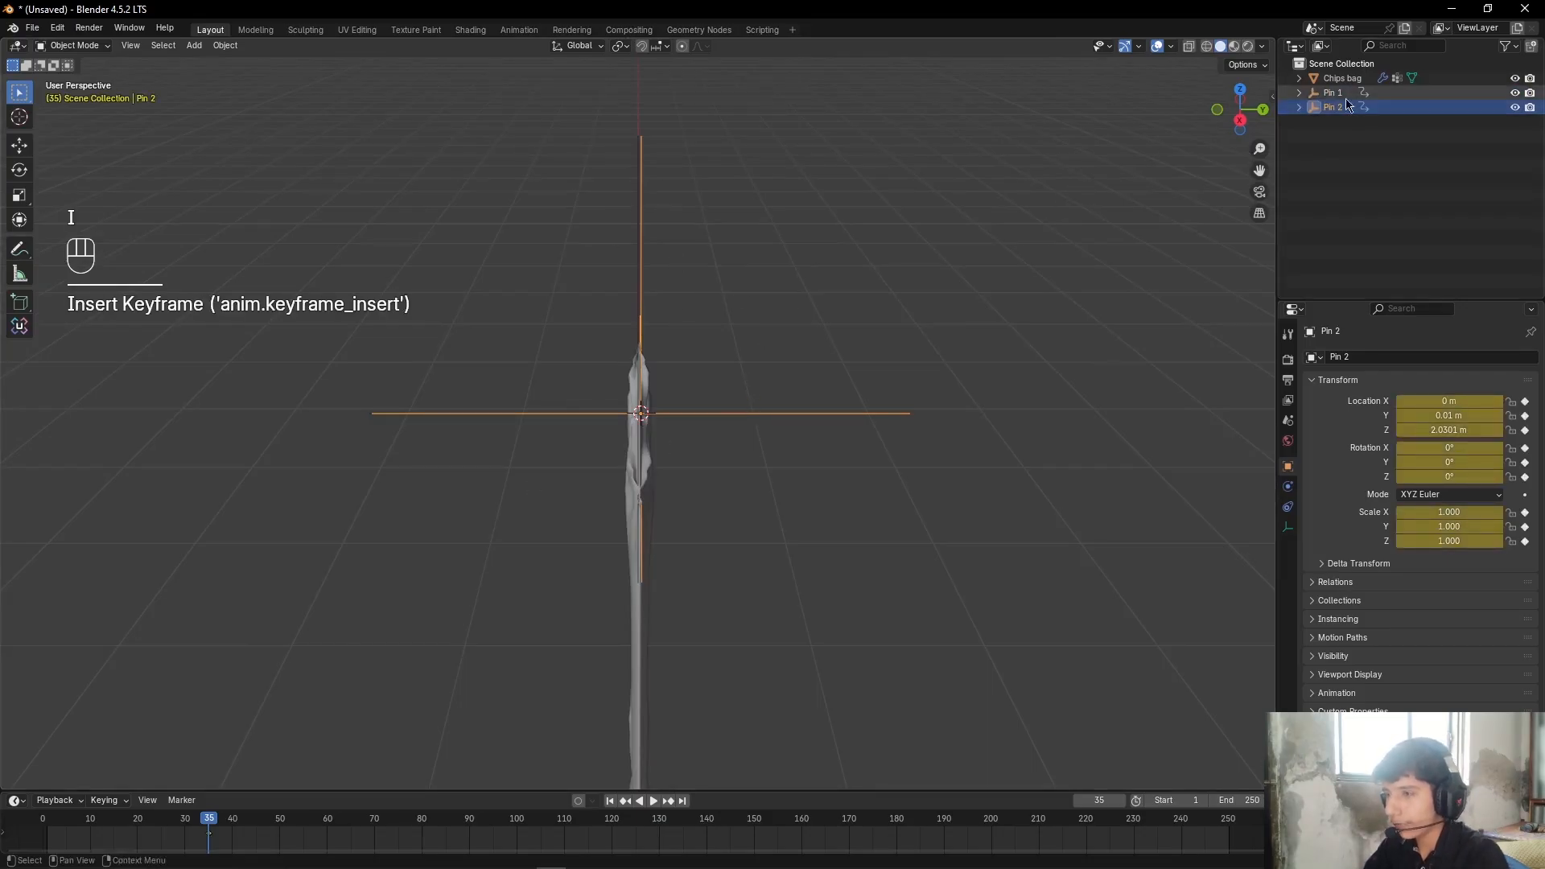
Step: At frame 55, move the Pin 1 empty along Y to about -0.105 m and insert a keyframe
{"action": "middle_click_drag", "start_coordinate": [1151, 242], "coordinate": [1102, 358]}
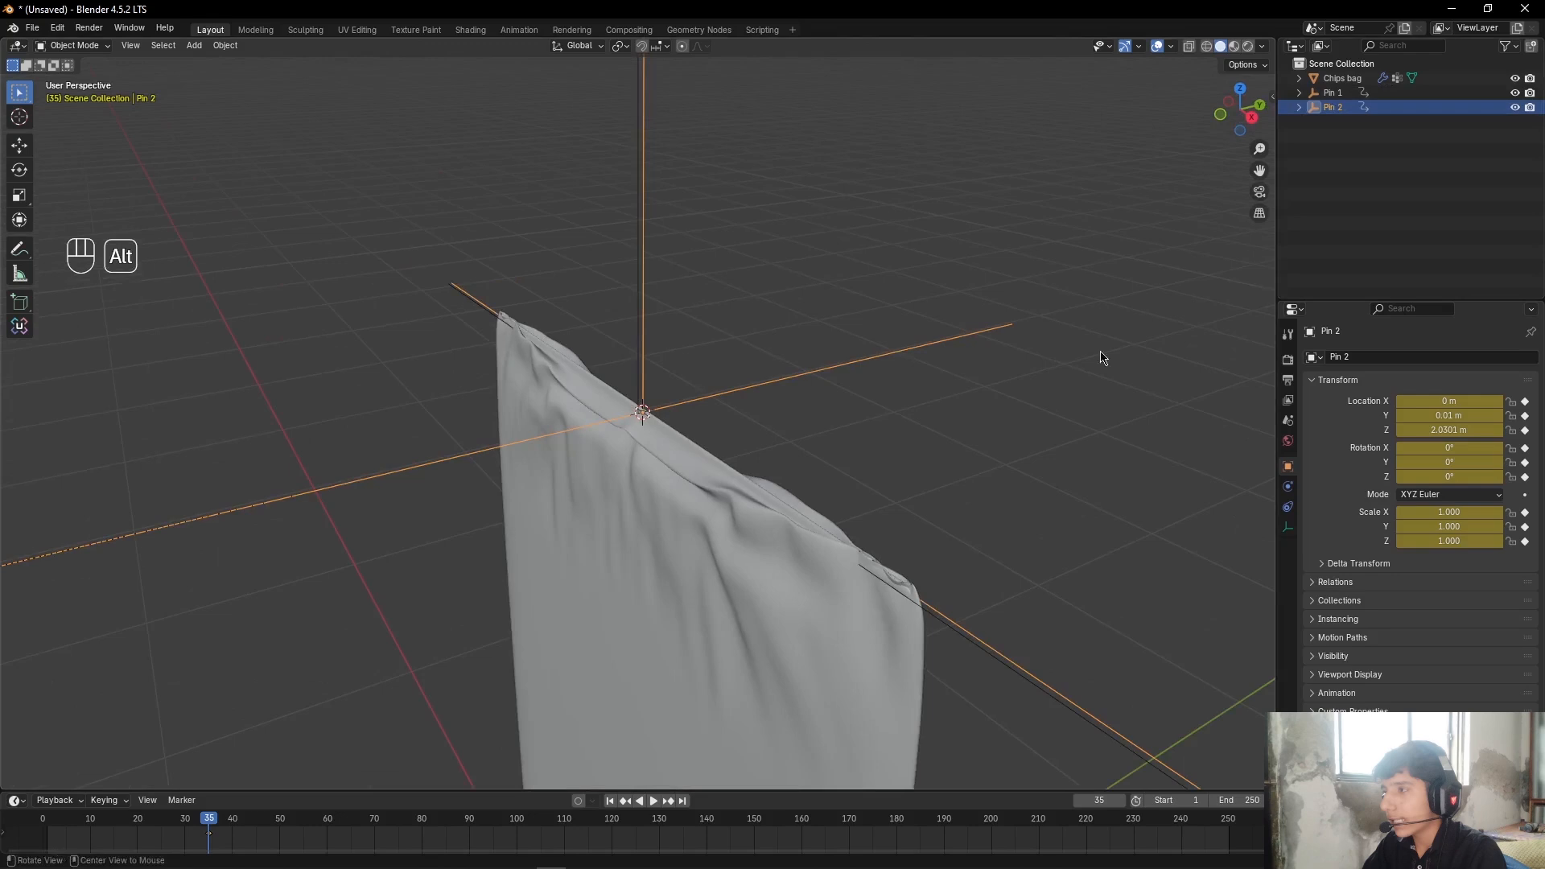
{"action": "left_click", "coordinate": [1332, 92]}
{"action": "left_click_drag", "start_coordinate": [219, 828], "coordinate": [346, 776]}
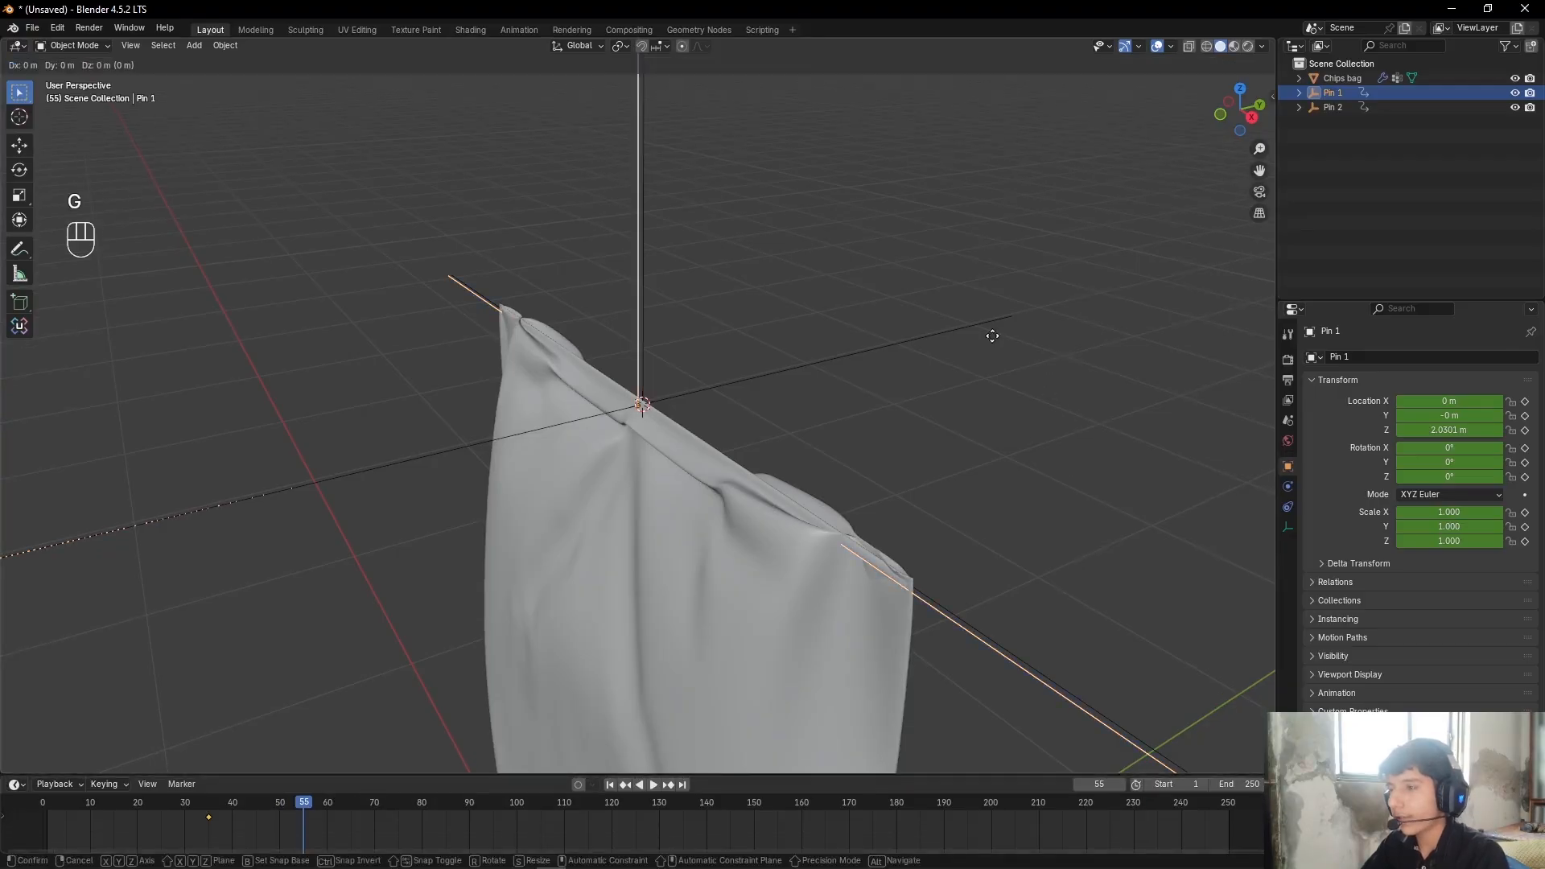
{"action": "key", "text": "g"}
{"action": "key", "text": "y"}
{"action": "left_click", "coordinate": [925, 348]}
{"action": "middle_click_drag", "start_coordinate": [998, 416], "coordinate": [862, 407]}
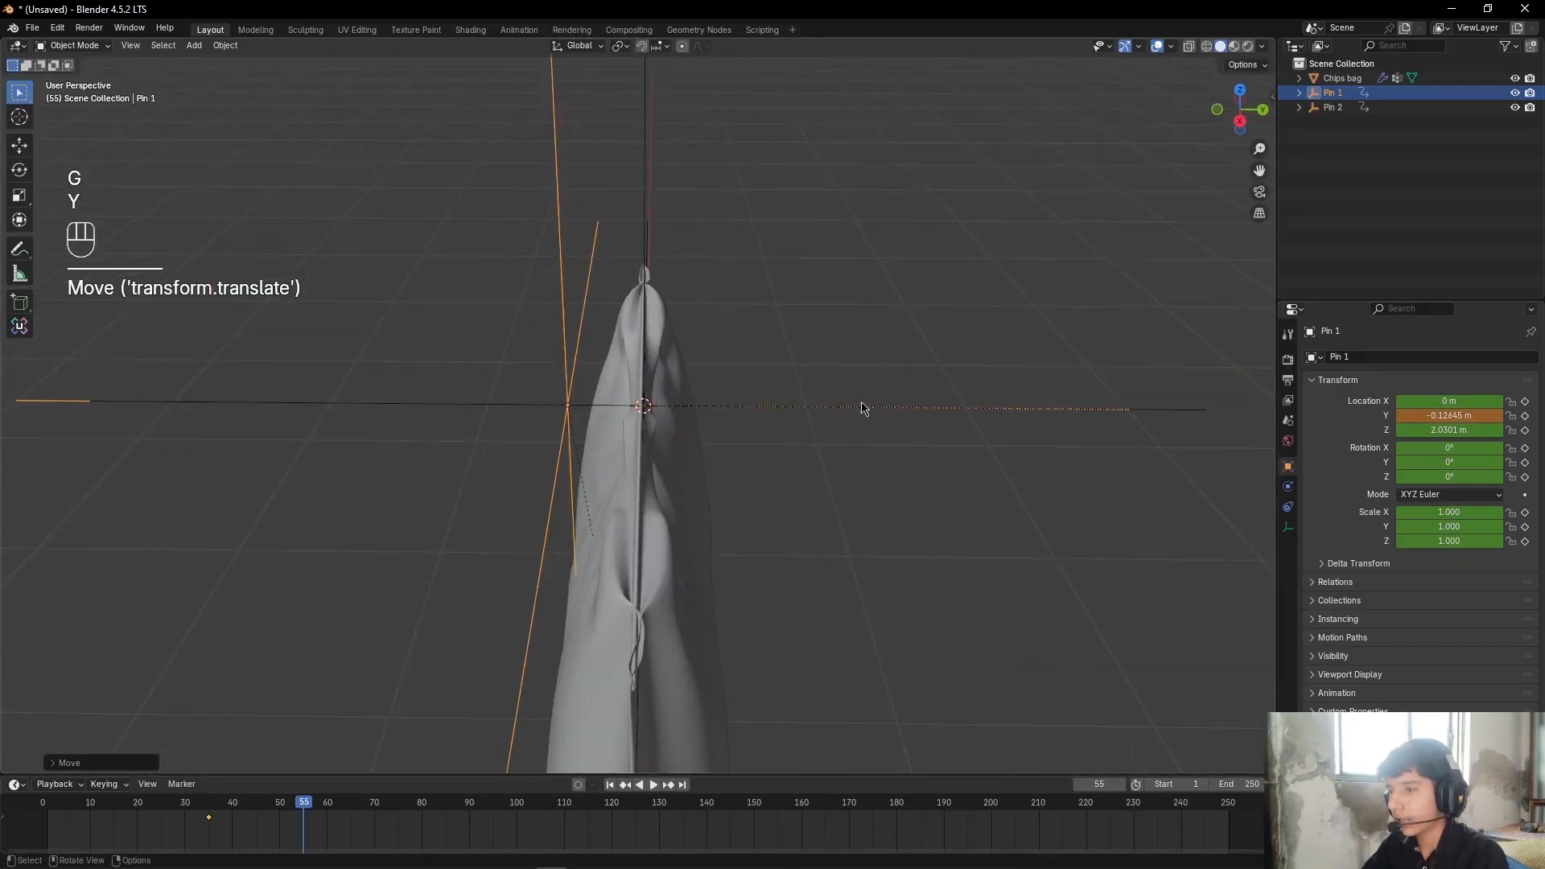
{"action": "key", "text": "g"}
{"action": "key", "text": "y"}
{"action": "left_click", "coordinate": [876, 407]}
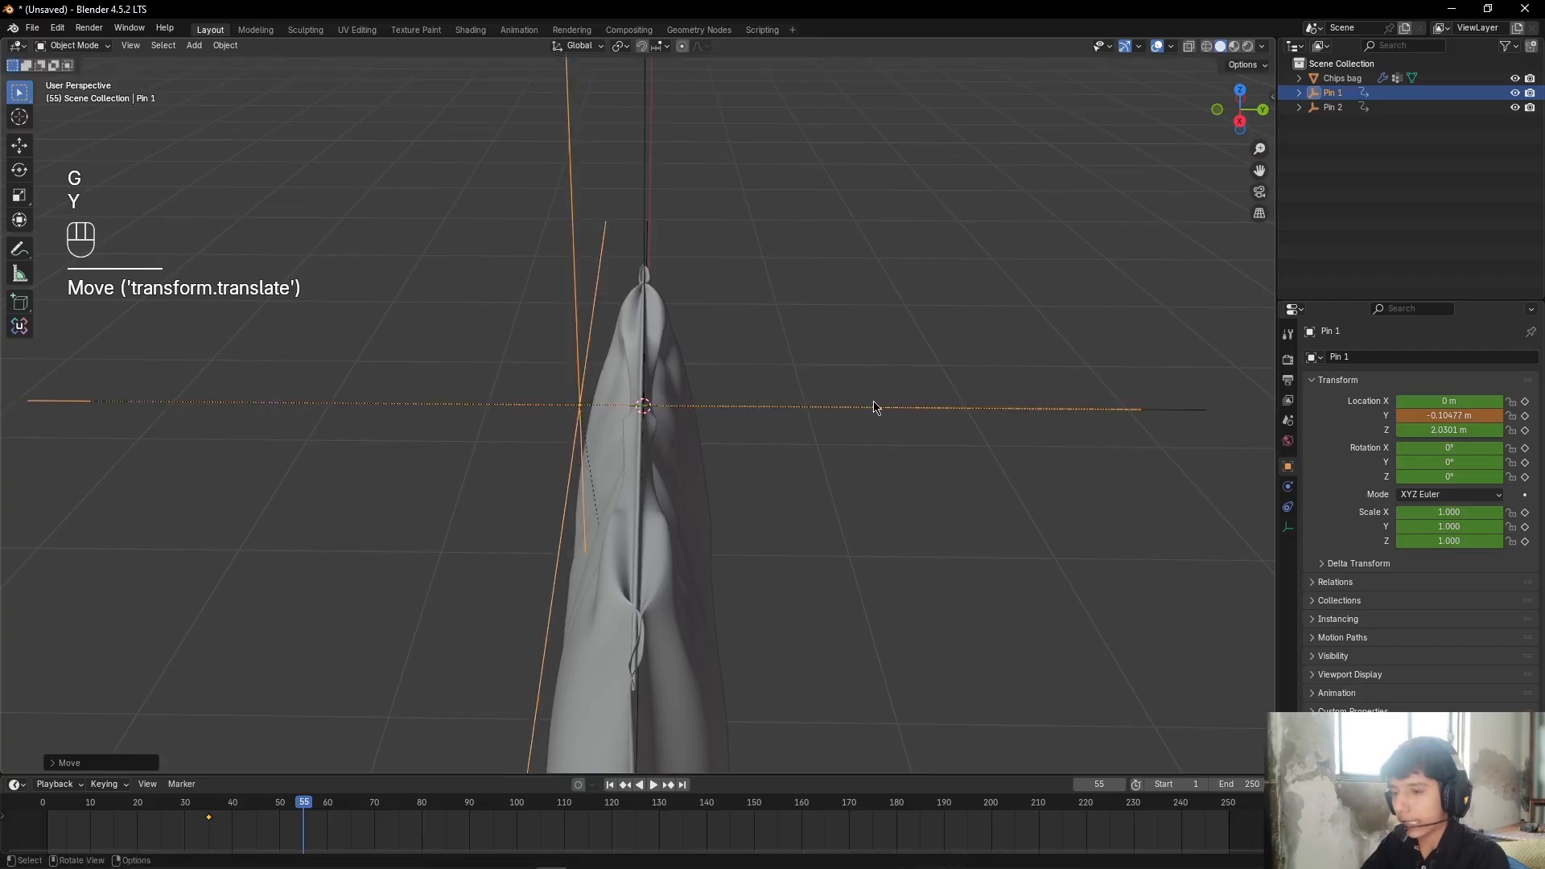
{"action": "key", "text": "i"}
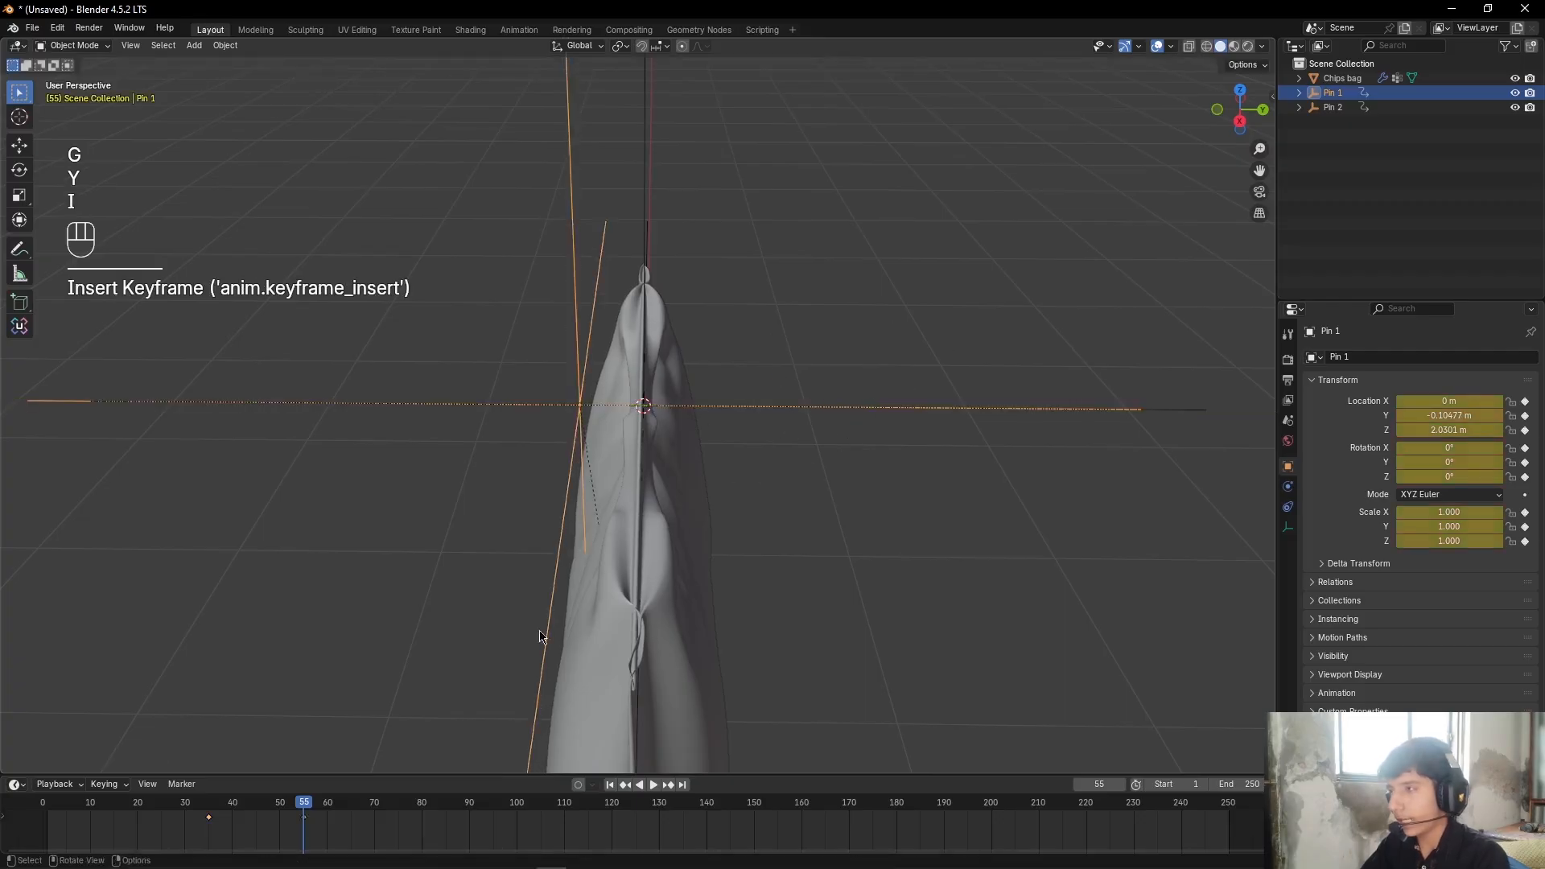
Step: Move the Pin 2 empty along Y to about 0.086 m and insert a keyframe at frame 55
{"action": "left_click", "coordinate": [1332, 109]}
{"action": "middle_click_drag", "start_coordinate": [848, 534], "coordinate": [714, 470]}
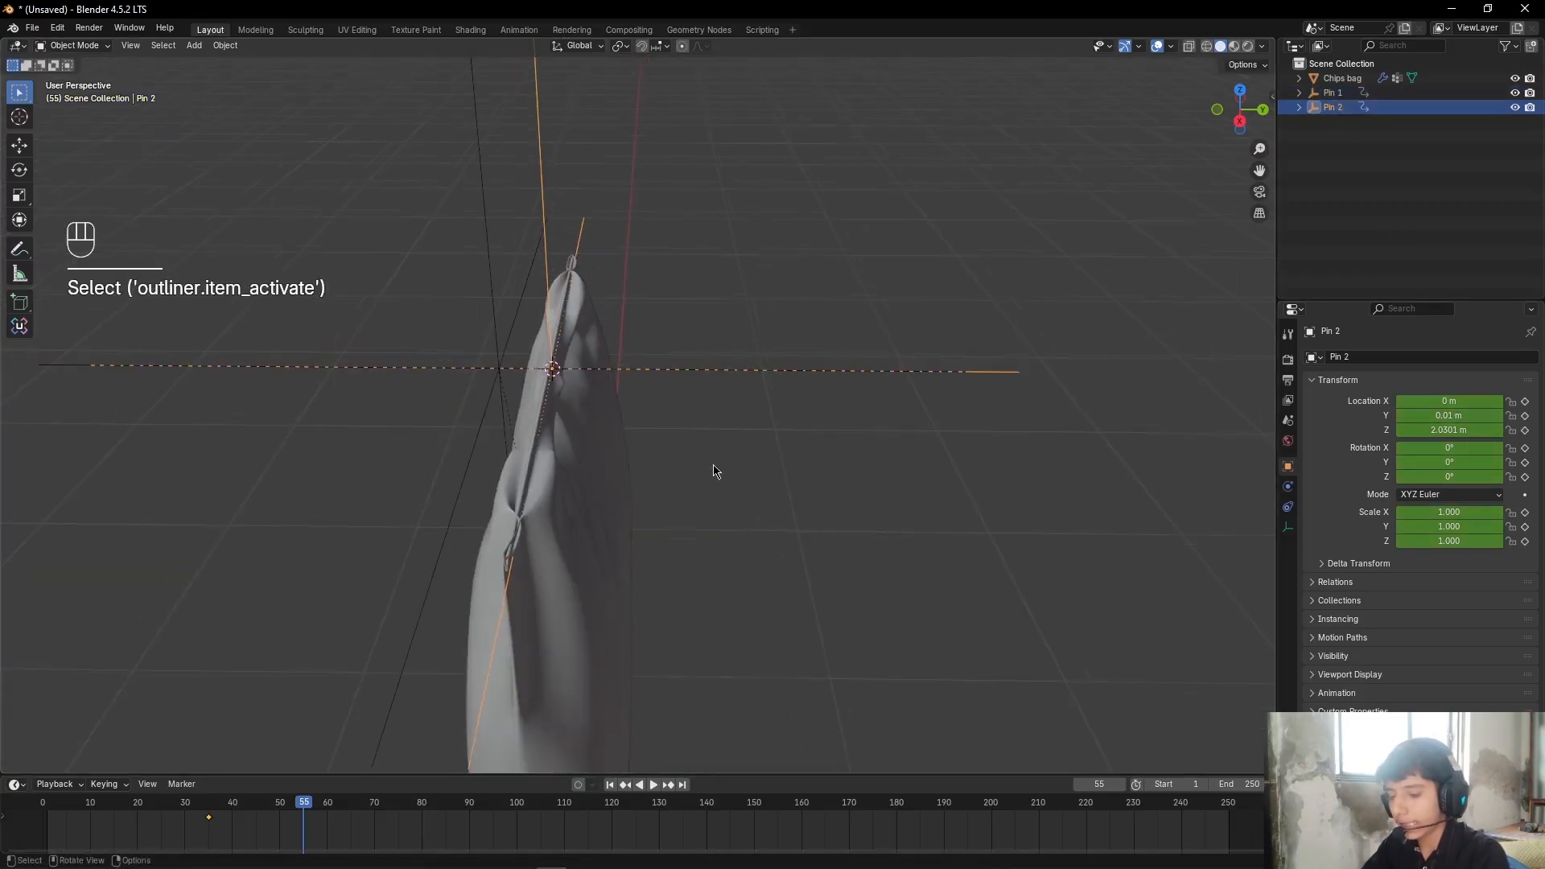
{"action": "key", "text": "g"}
{"action": "key", "text": "y"}
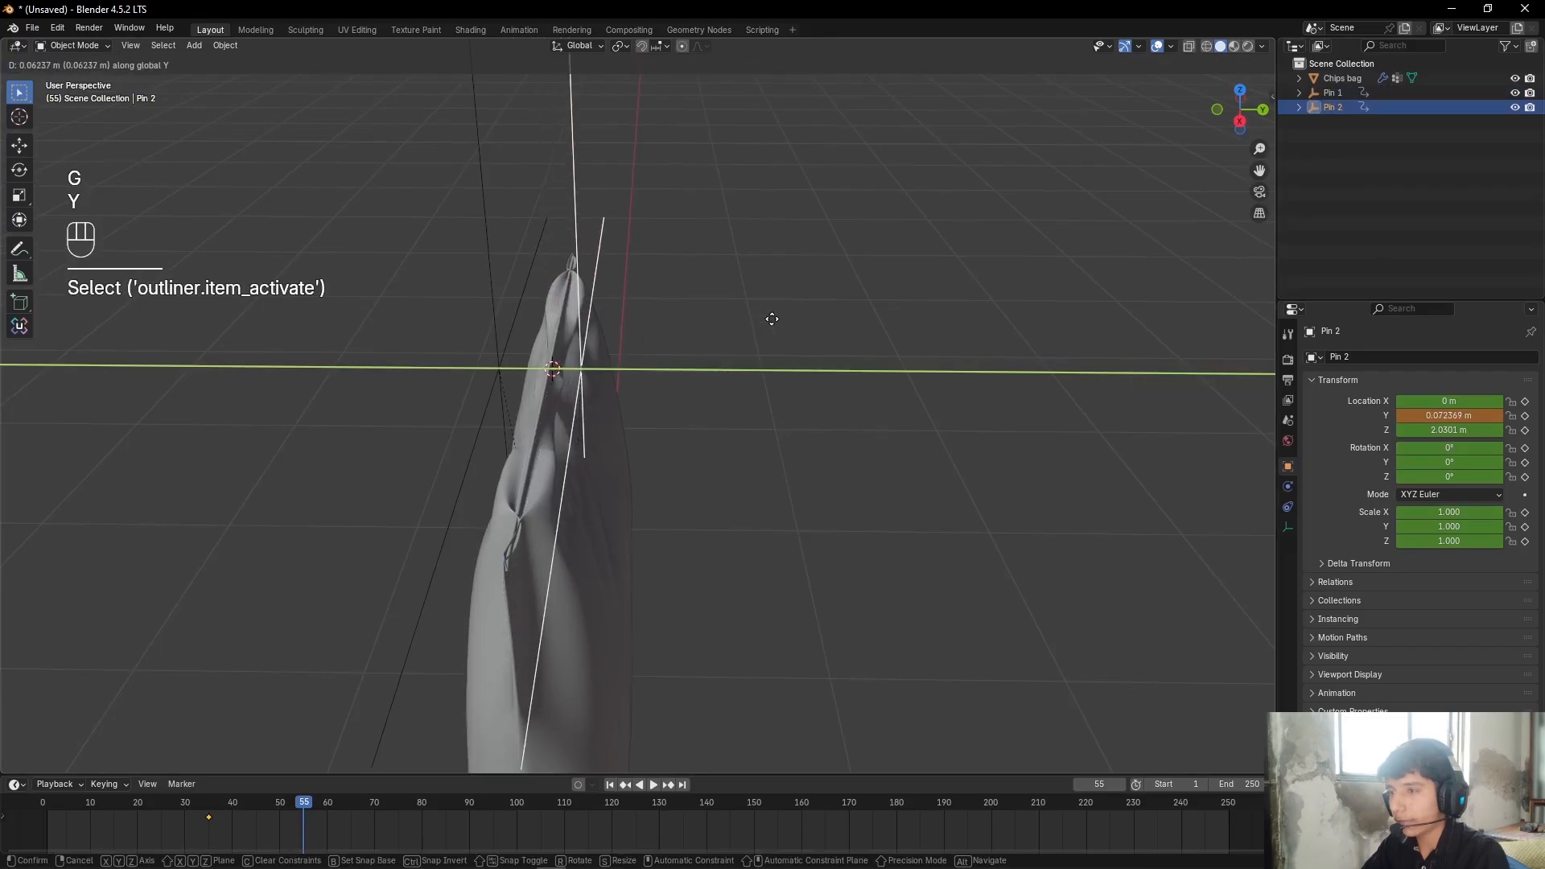
{"action": "left_click", "coordinate": [746, 375]}
{"action": "middle_click_drag", "start_coordinate": [746, 375], "coordinate": [673, 421], "text": "shift"}
{"action": "key", "text": "g"}
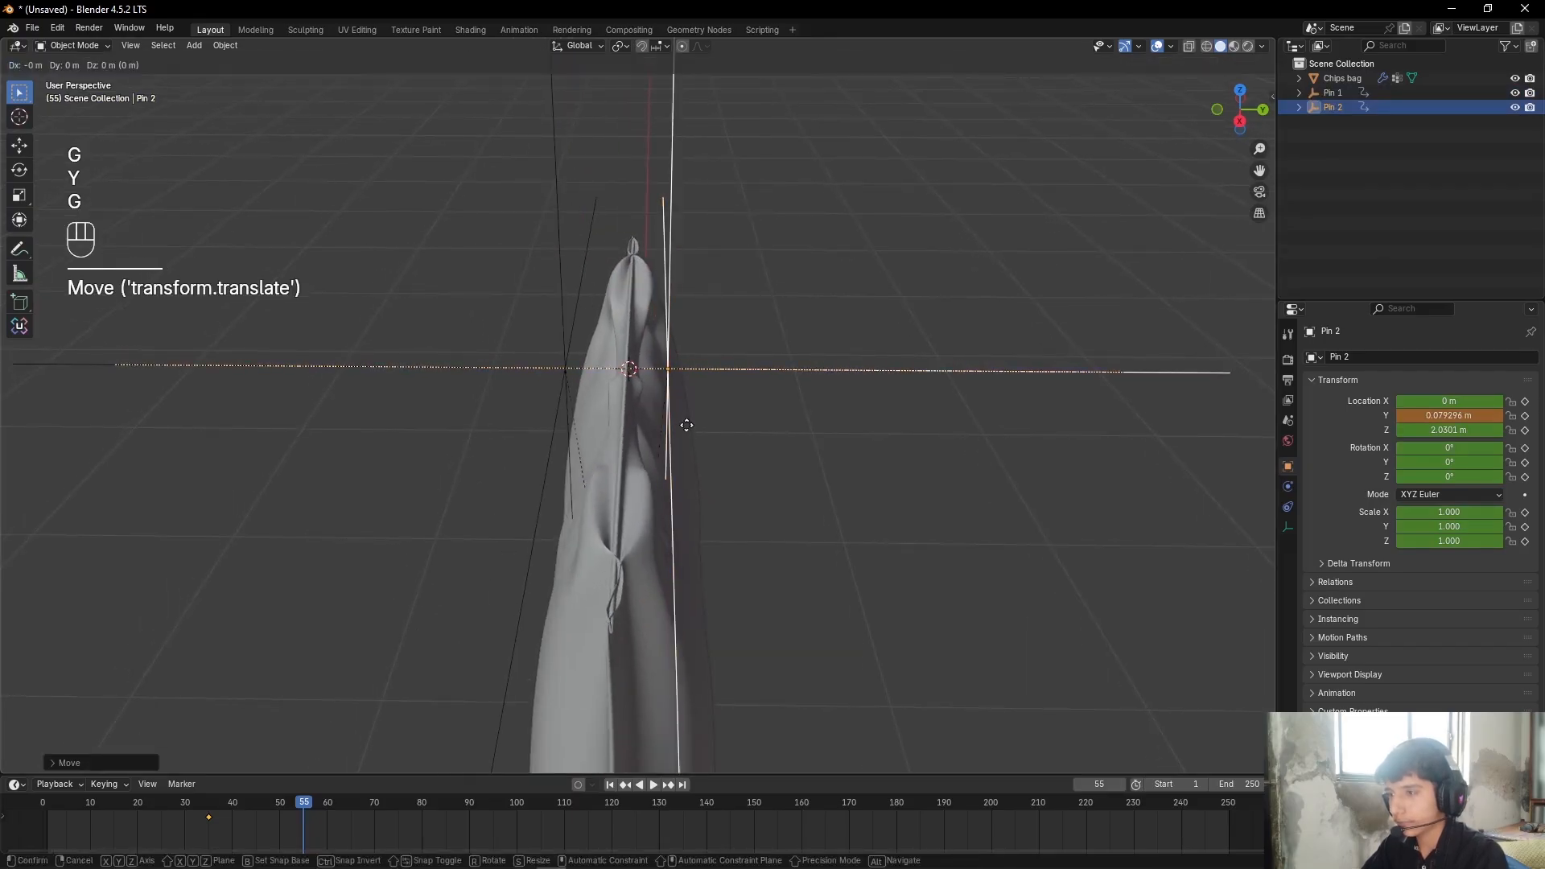
{"action": "key", "text": "y"}
{"action": "left_click", "coordinate": [690, 424]}
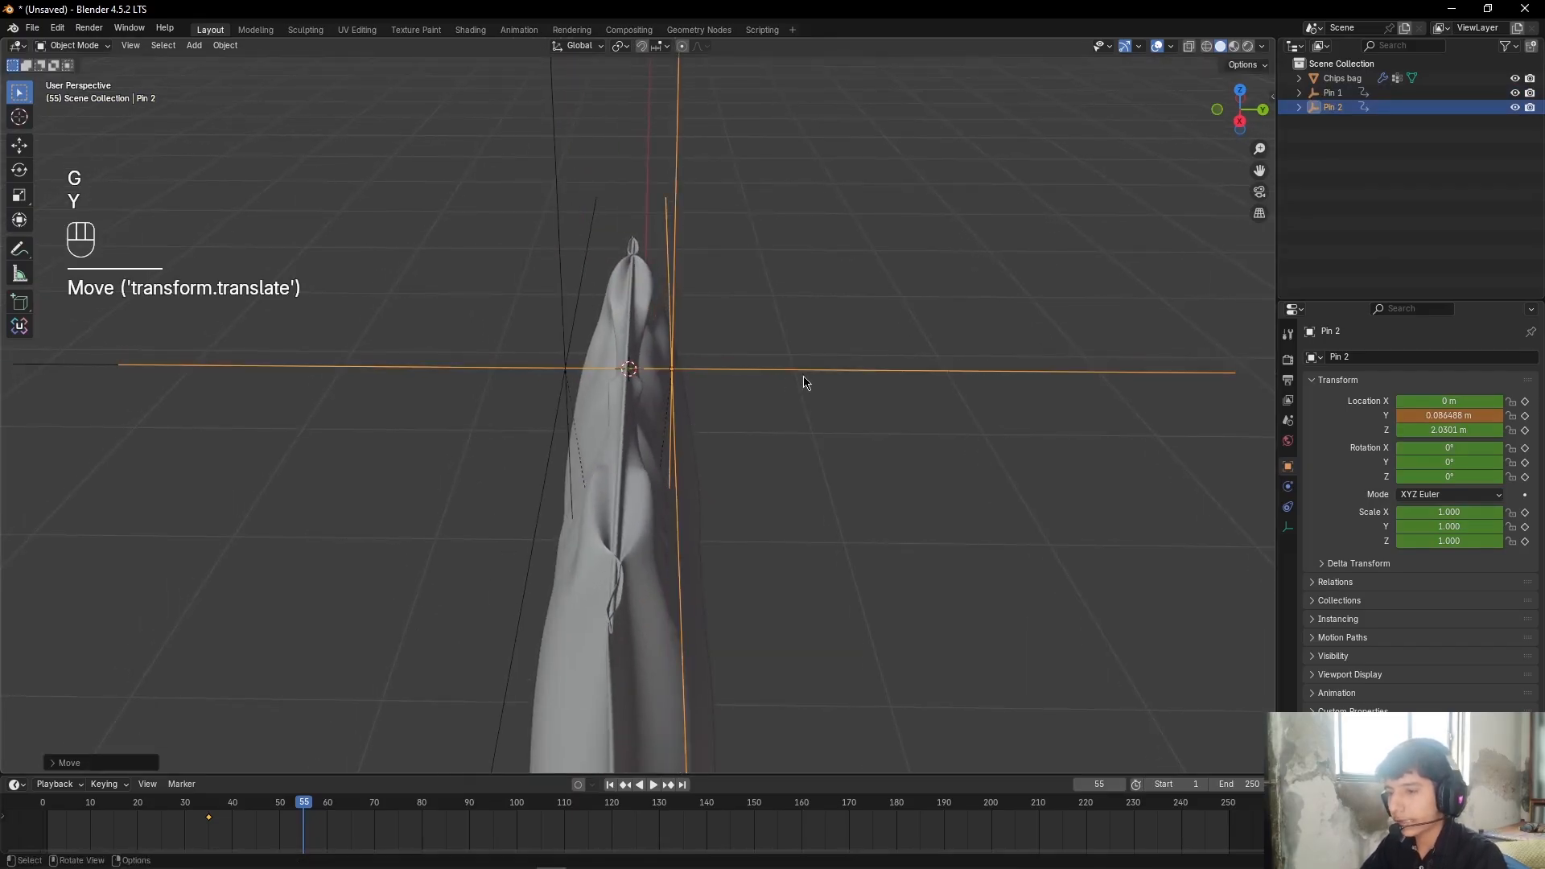
{"action": "key", "text": "i"}
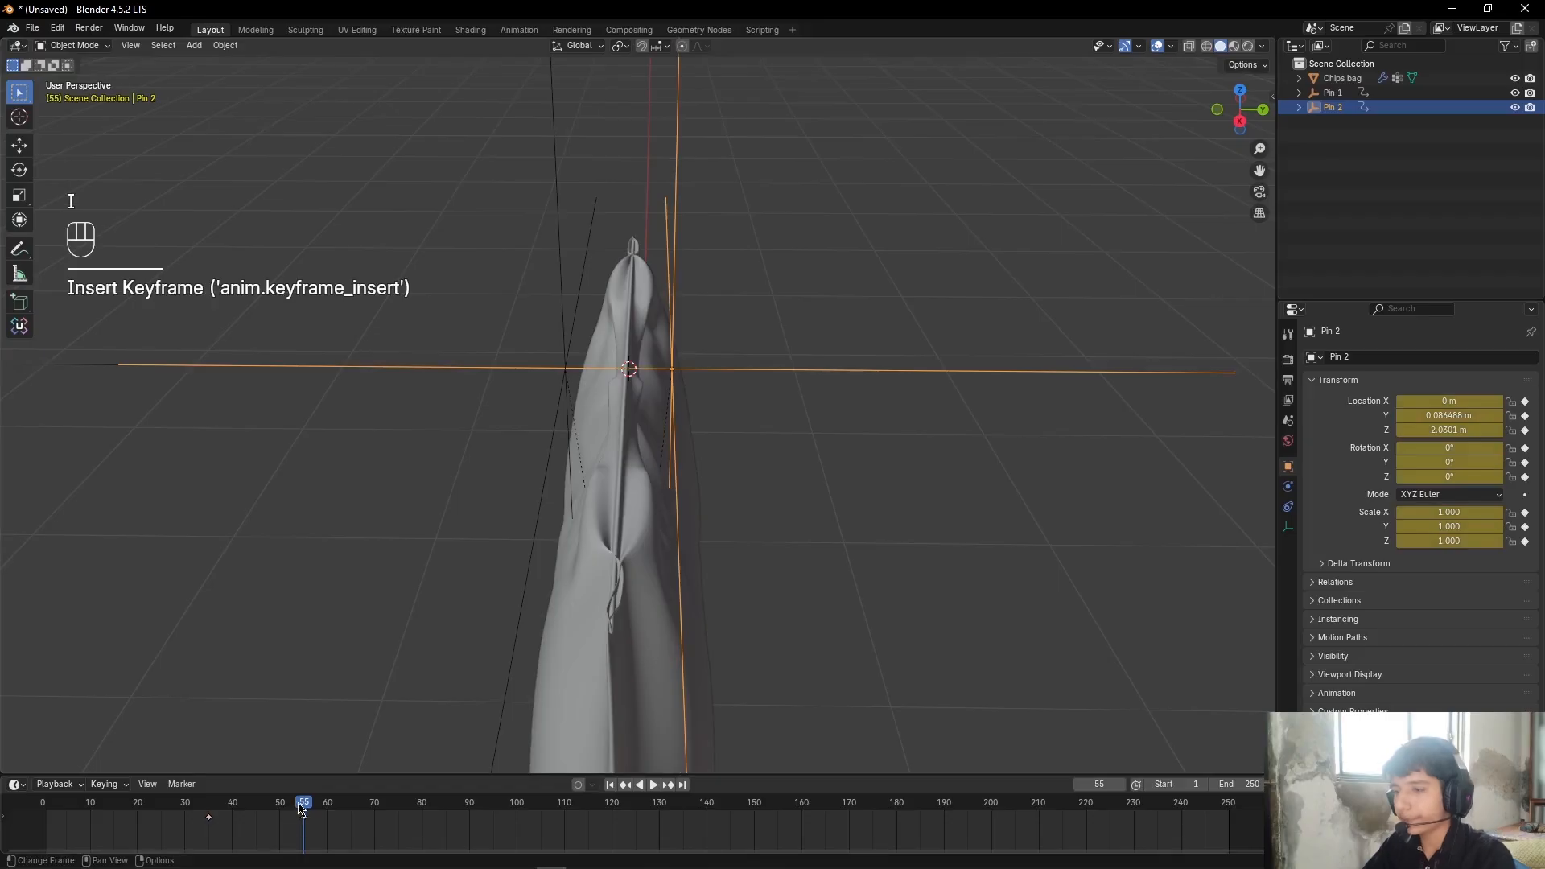
Step: Replay the simulation from frame 1 to frame 48 and examine how the bag's top strip opens
{"action": "left_click_drag", "start_coordinate": [298, 803], "coordinate": [235, 806]}
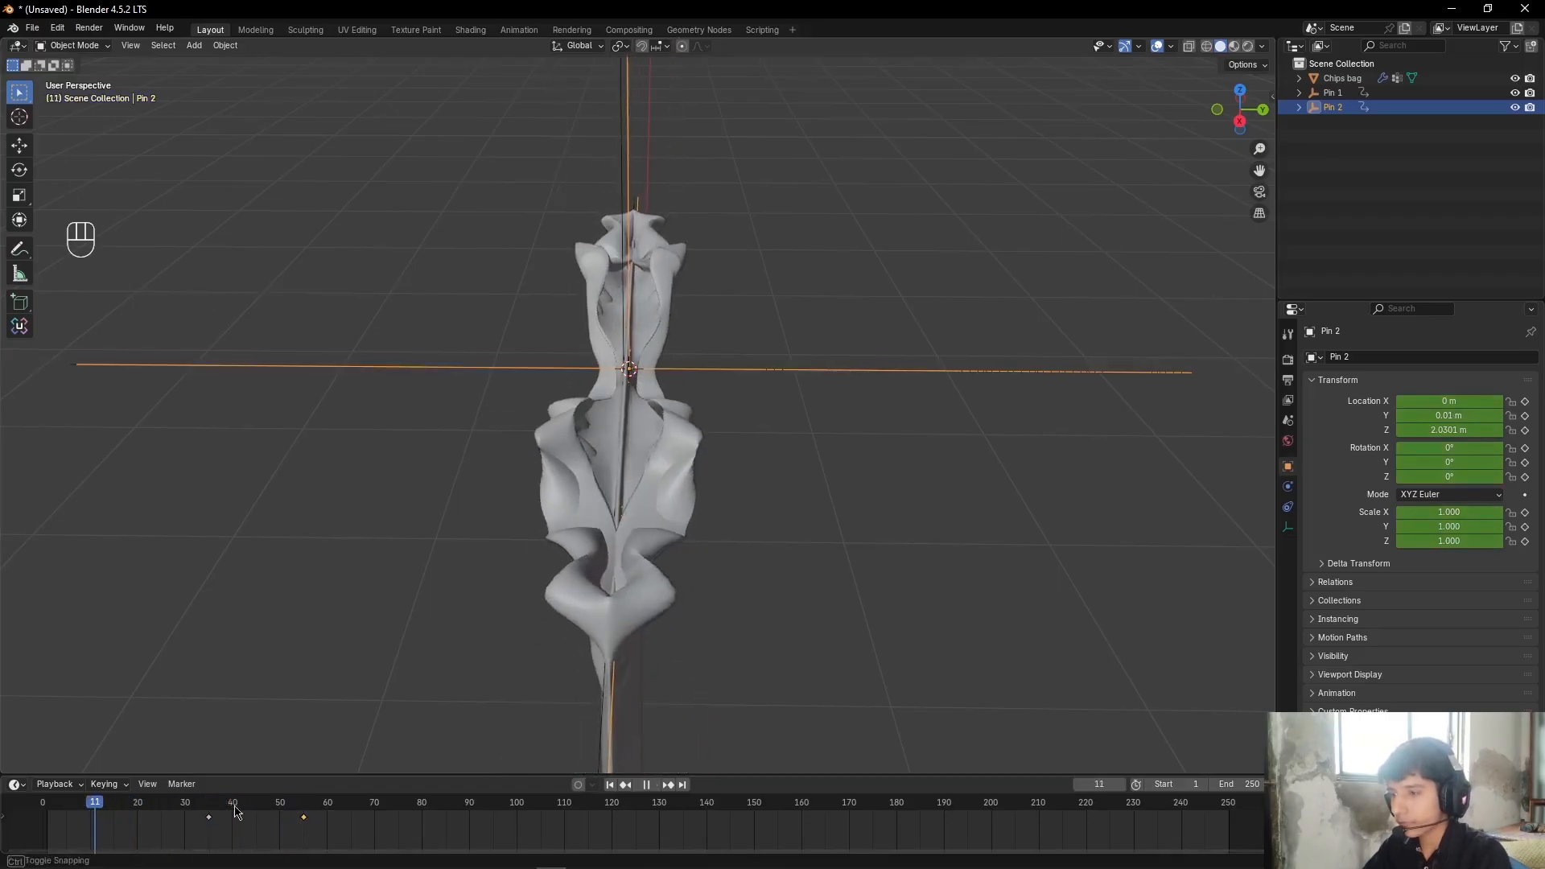
{"action": "left_click", "coordinate": [610, 784]}
{"action": "left_click", "coordinate": [990, 480]}
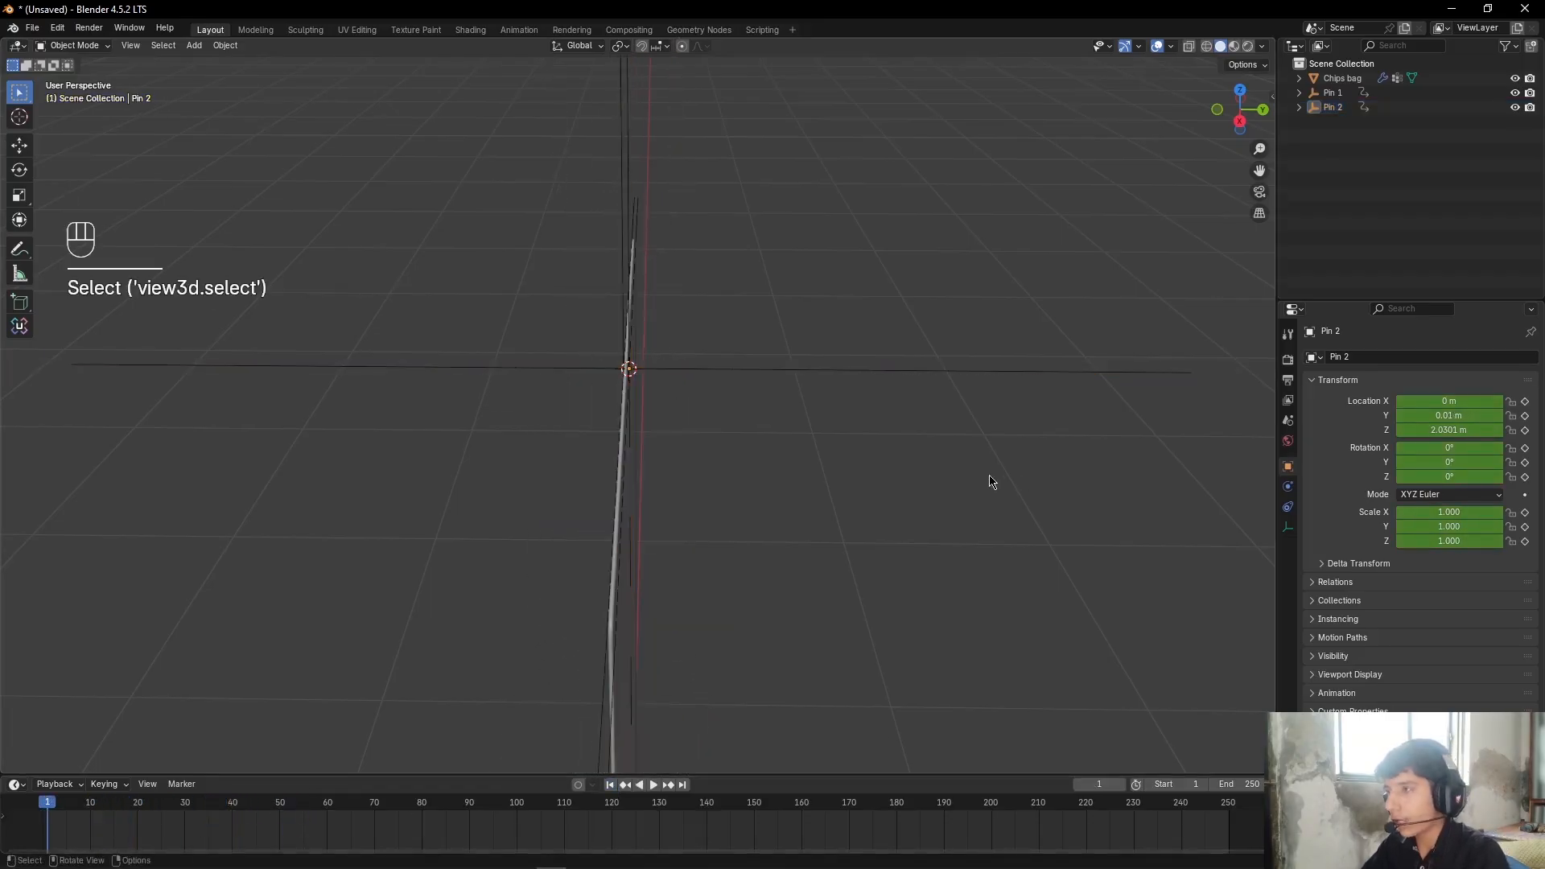
{"action": "middle_click_drag", "start_coordinate": [769, 469], "coordinate": [855, 437]}
{"action": "key", "text": "space"}
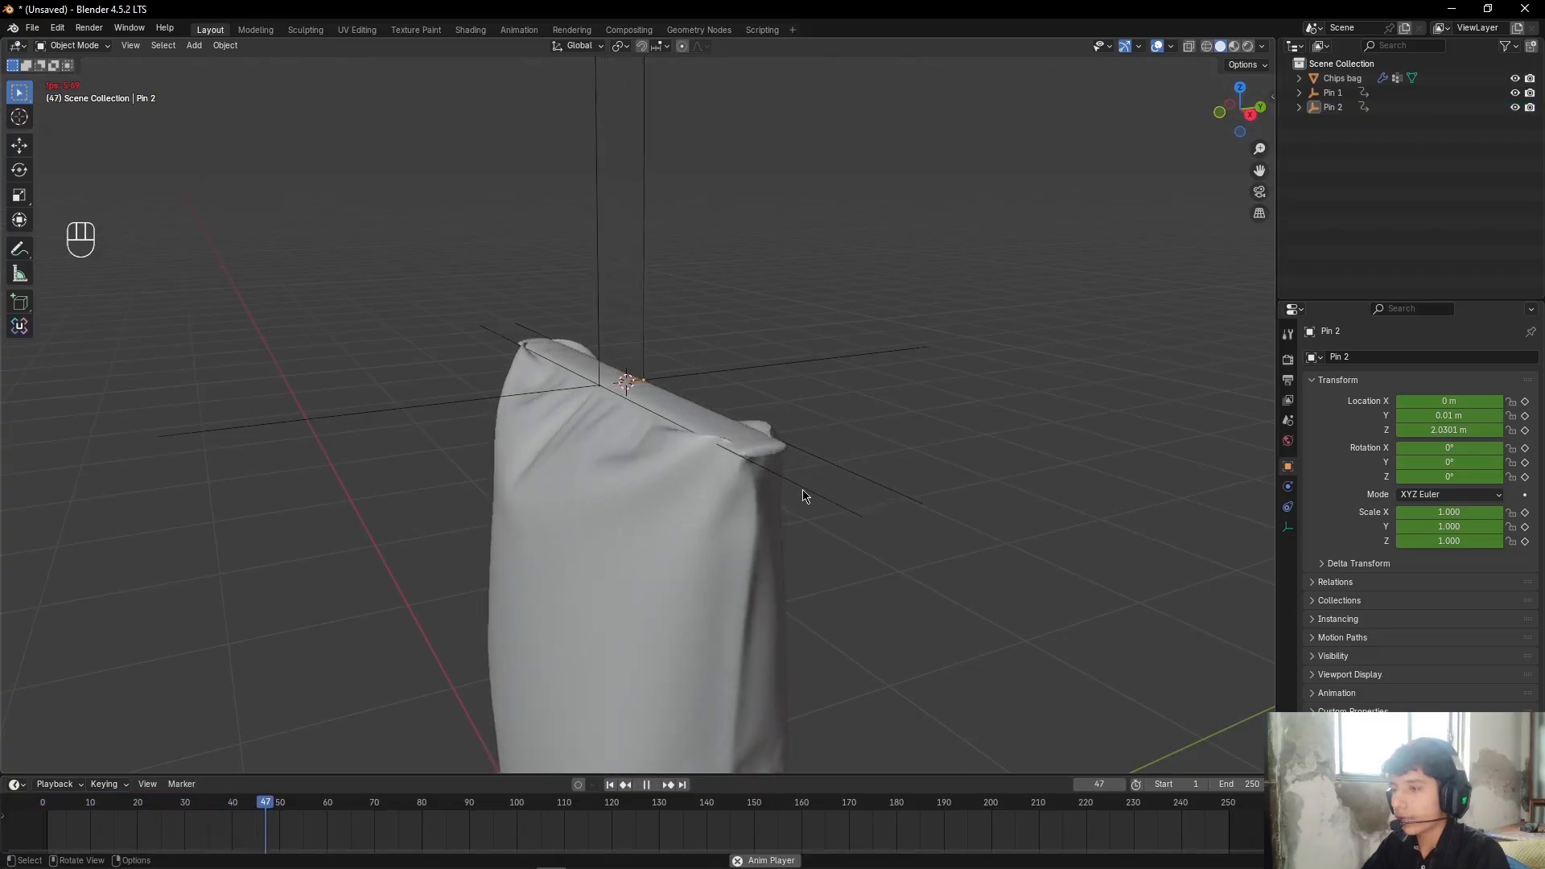
{"action": "key", "text": "space"}
{"action": "left_click_drag", "start_coordinate": [800, 494], "coordinate": [740, 416], "text": "alt"}
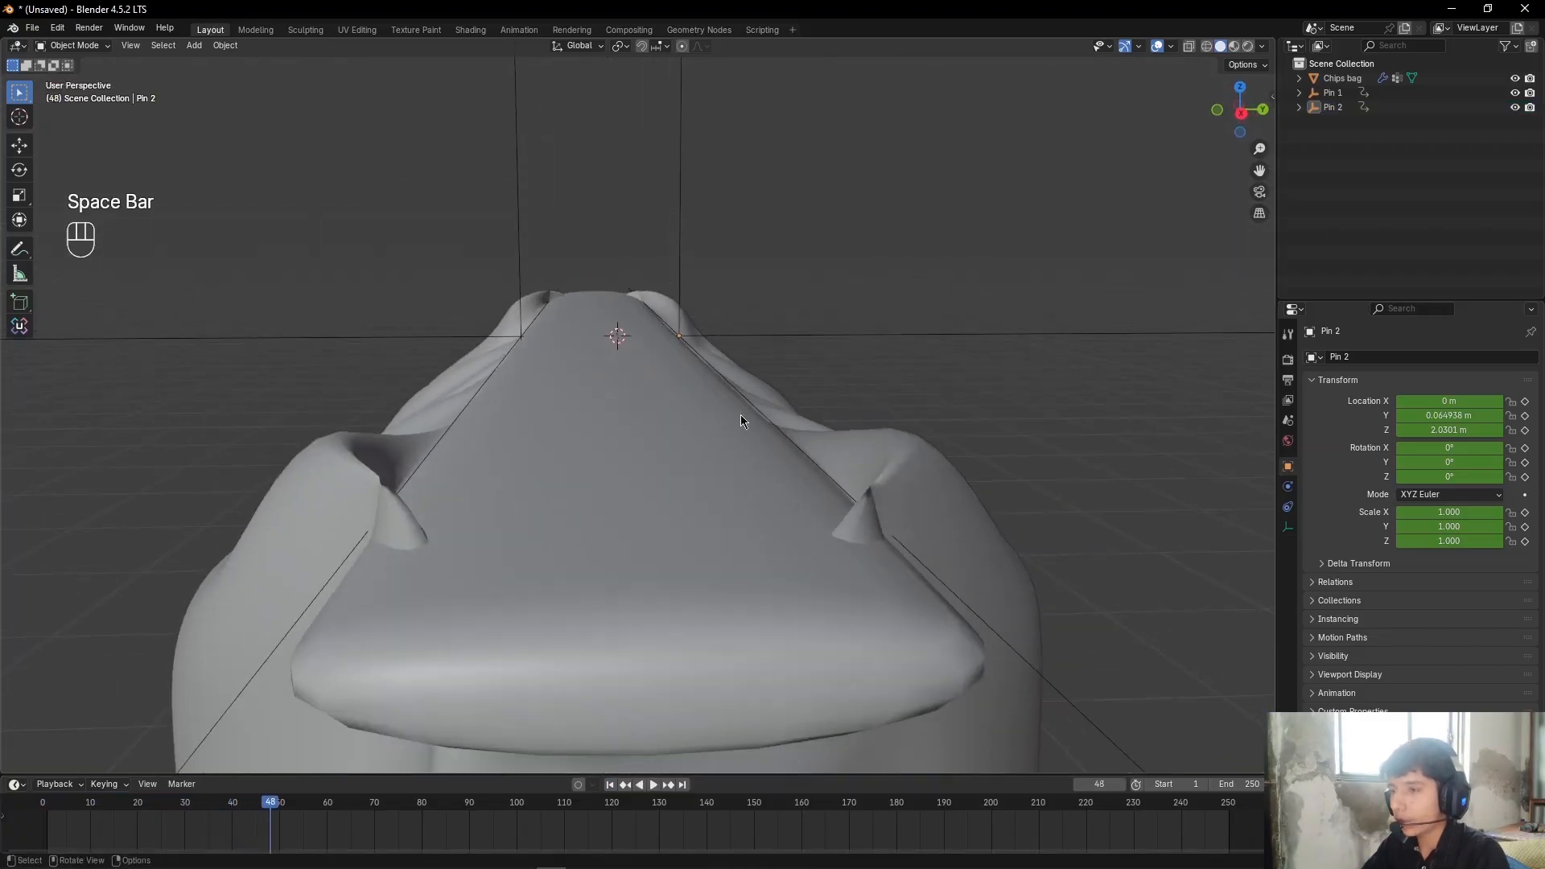
Step: Return to frame 1, enter Edit Mode on the Chips bag and select the faces assigned to the Pin Group vertex group
{"action": "scroll", "coordinate": [624, 381], "scroll_direction": "down", "scroll_amount": 2}
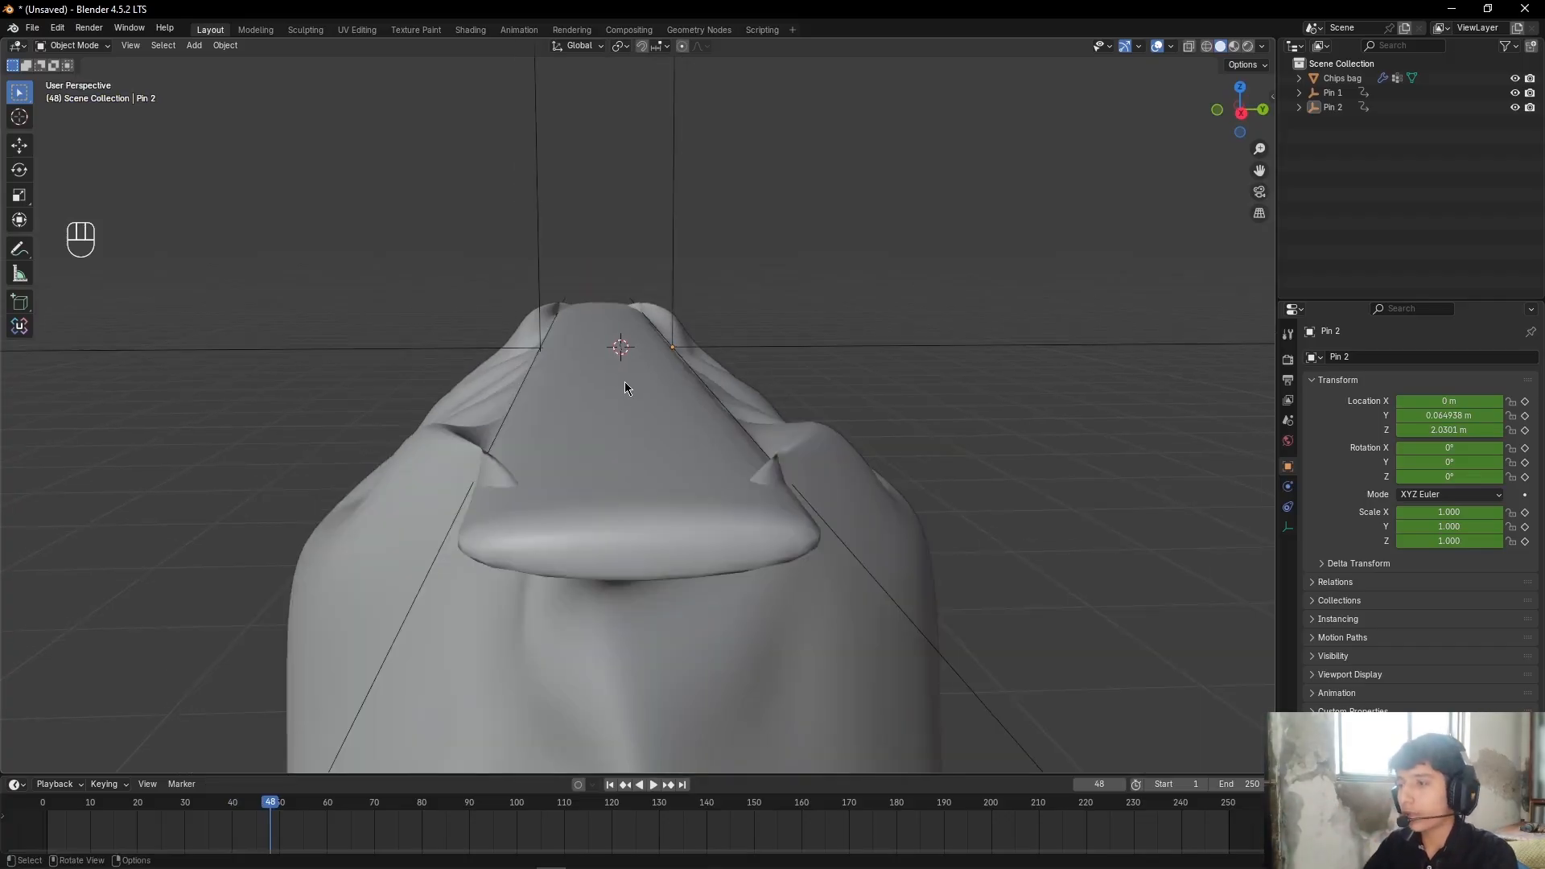
{"action": "key", "text": "shift+Left"}
{"action": "left_click", "coordinate": [633, 415]}
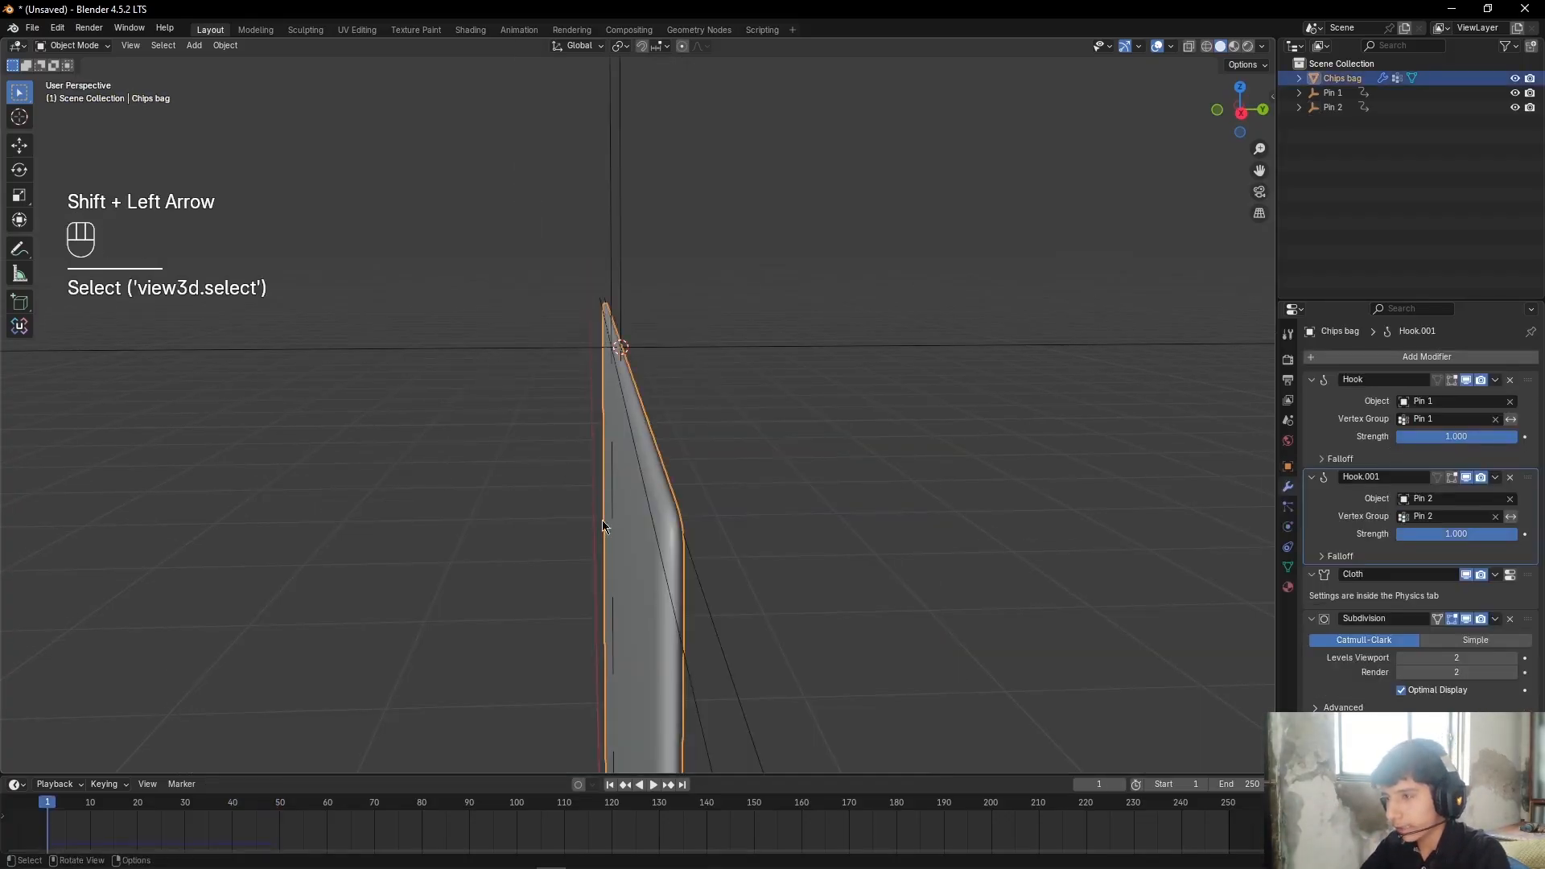
{"action": "left_click_drag", "start_coordinate": [602, 519], "coordinate": [713, 543], "text": "alt"}
{"action": "scroll", "coordinate": [780, 447], "scroll_direction": "down", "scroll_amount": 2}
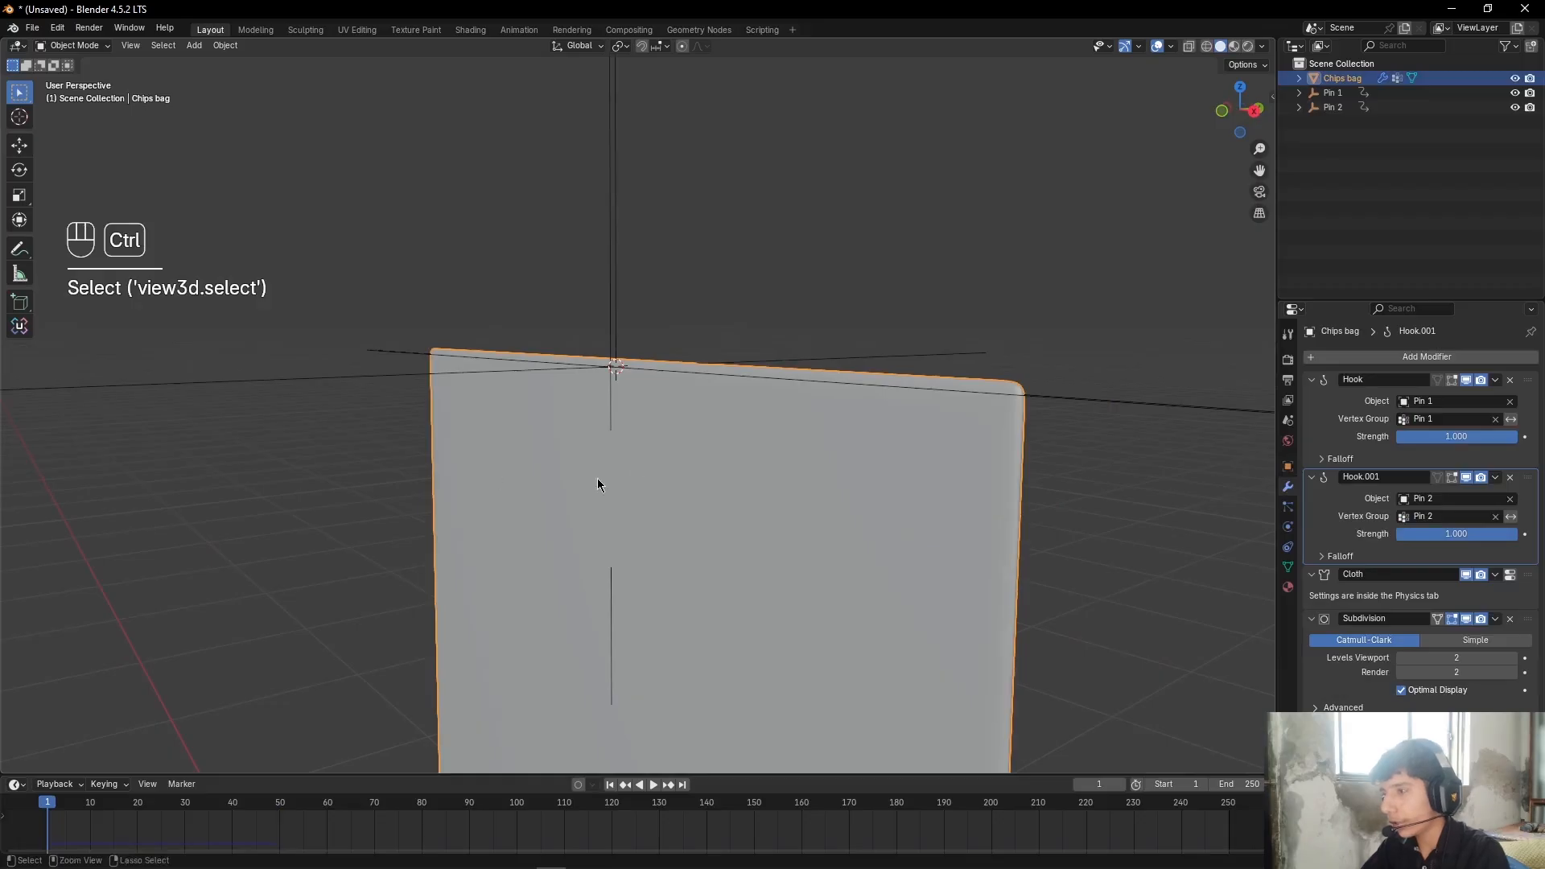
{"action": "key", "text": "ctrl+Tab"}
{"action": "left_click_drag", "start_coordinate": [597, 483], "coordinate": [1267, 471], "text": "alt"}
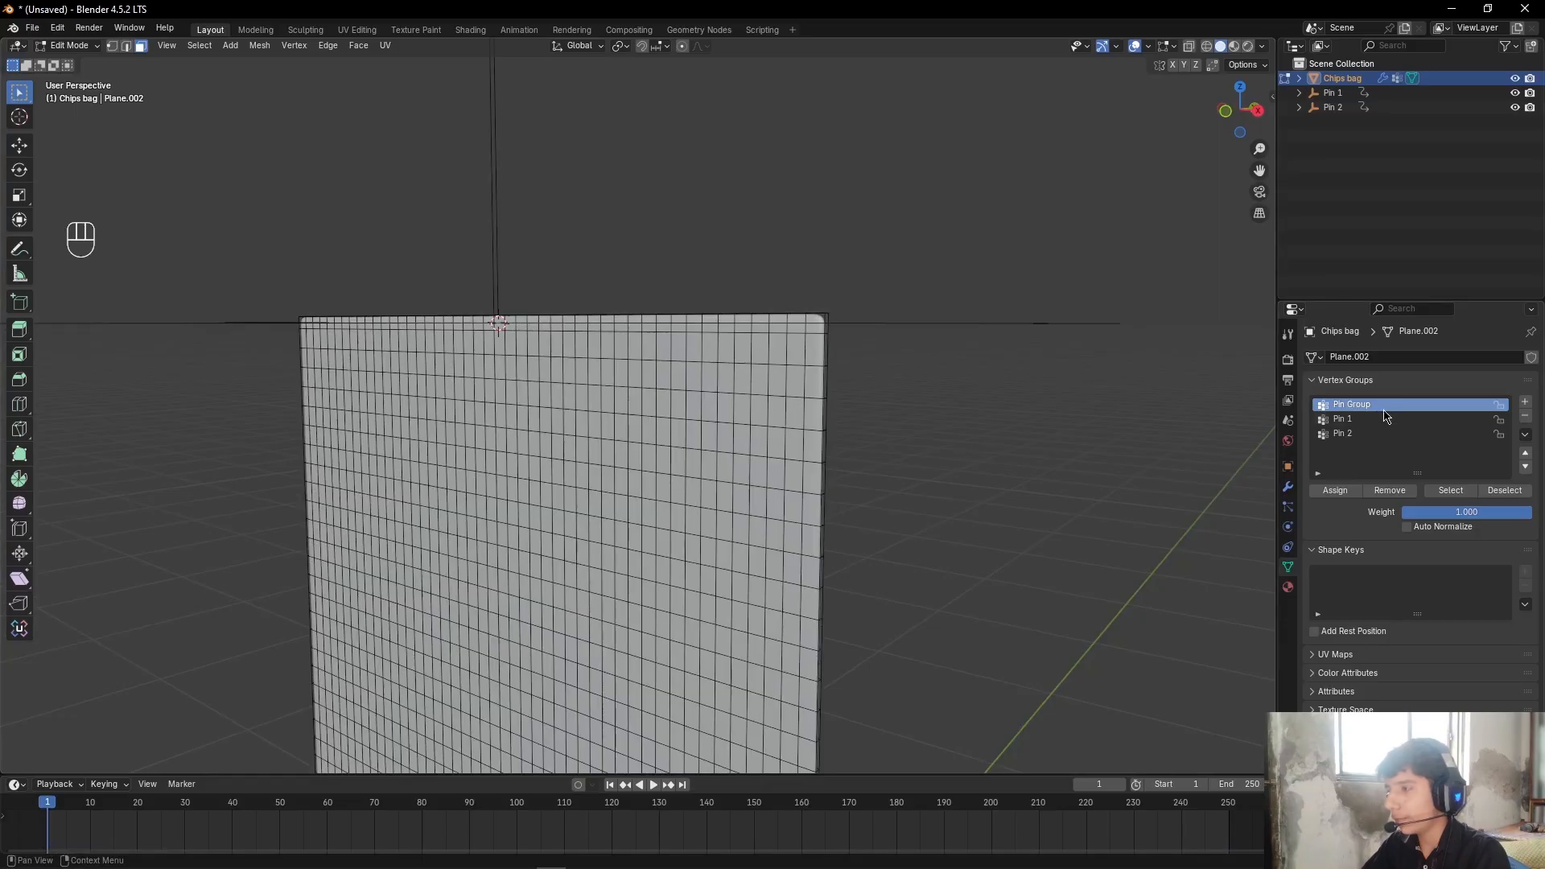
{"action": "left_click_drag", "start_coordinate": [1014, 423], "coordinate": [1098, 414], "text": "alt"}
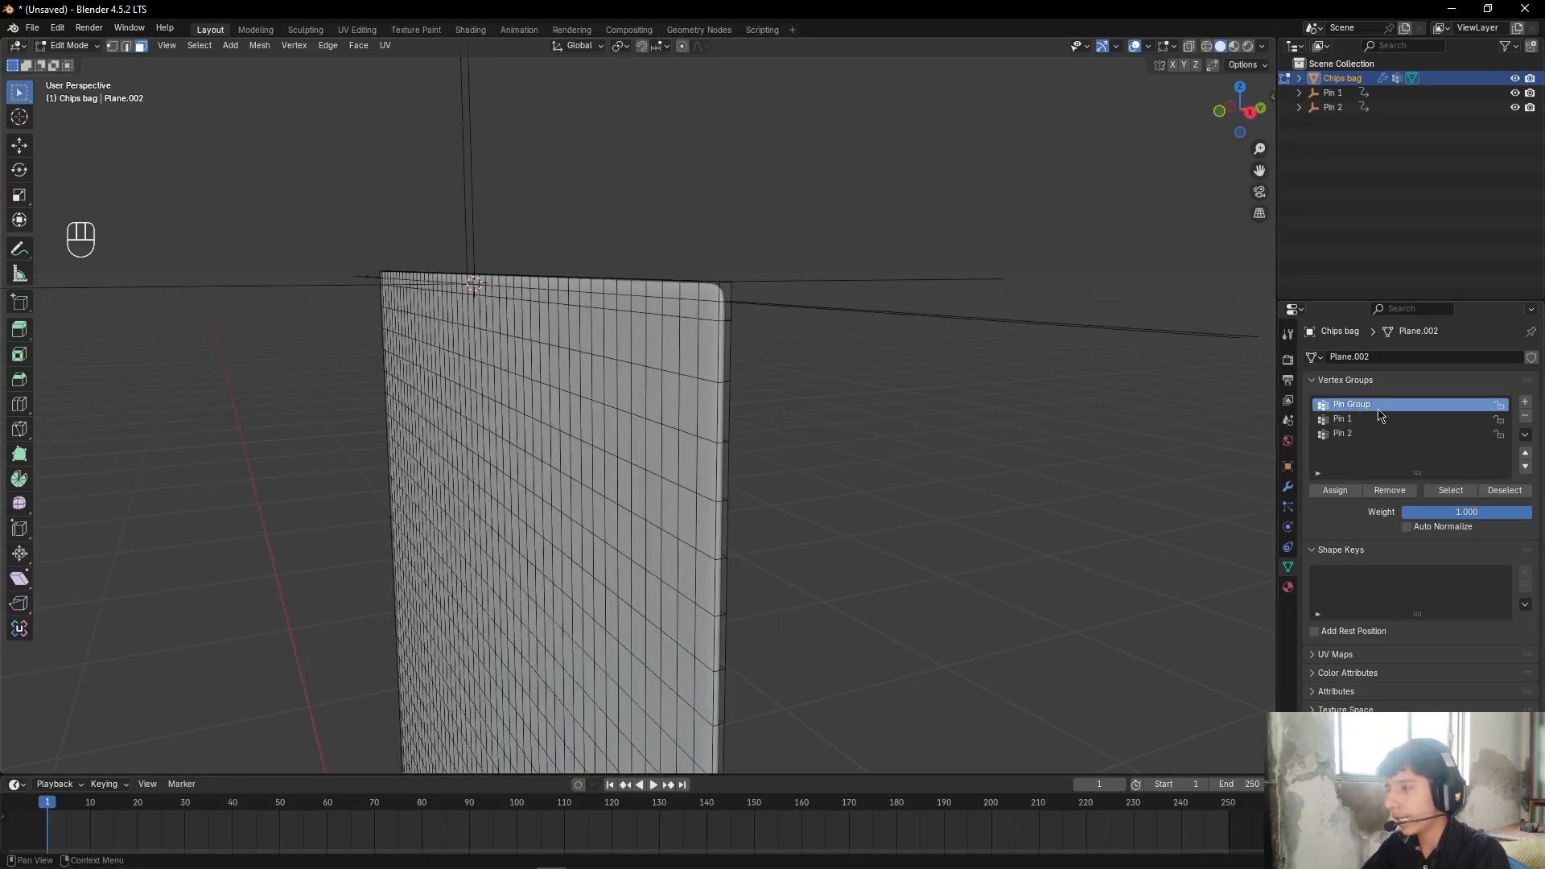
{"action": "left_click", "coordinate": [1452, 490]}
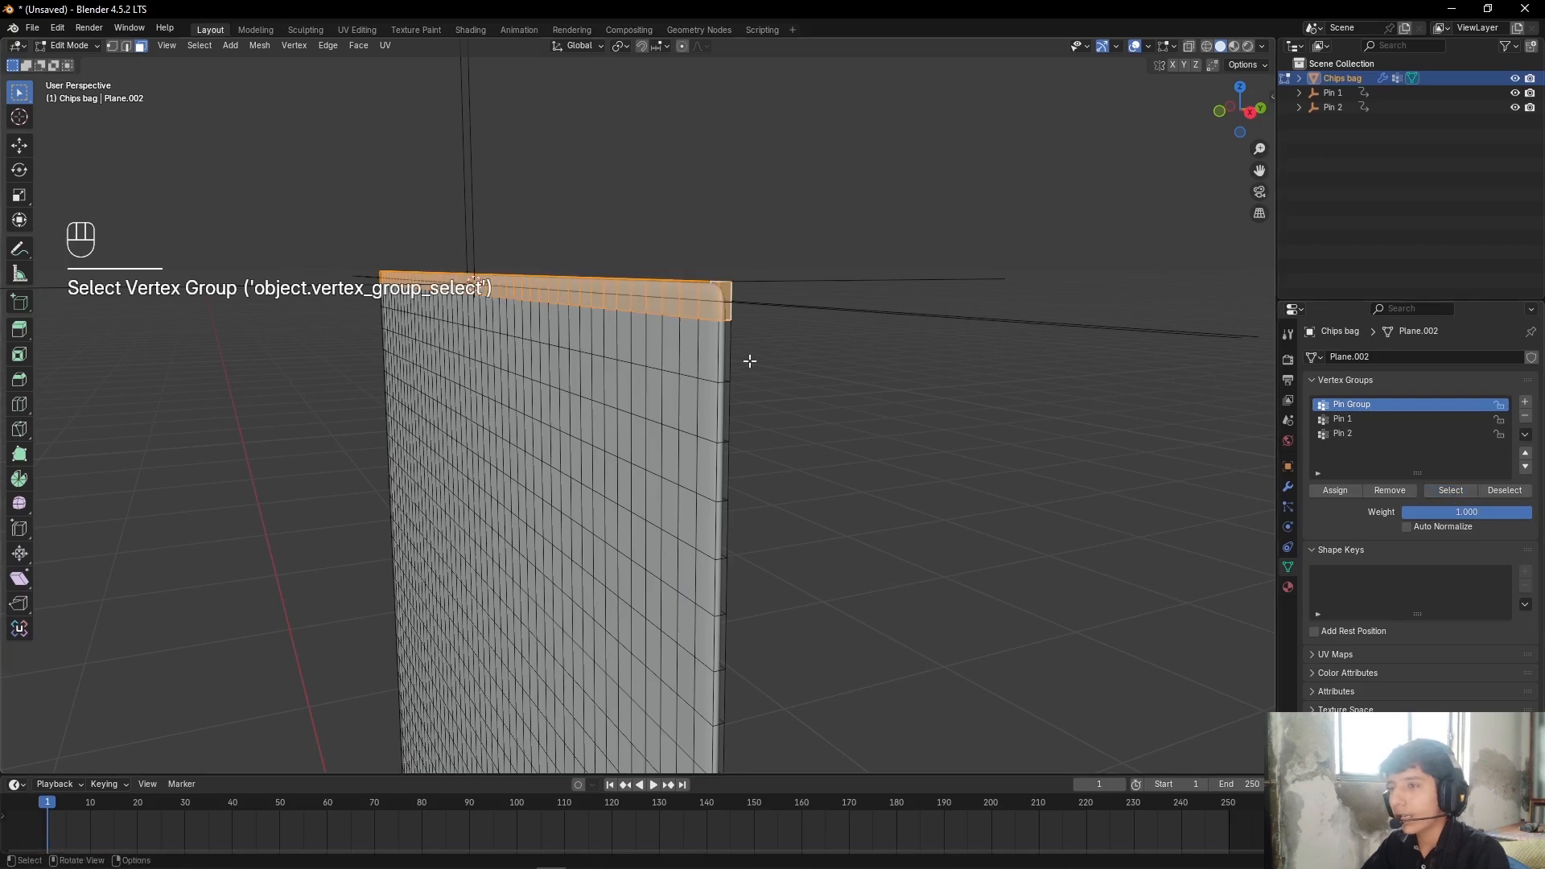
Step: In a see-through right side view, deselect the strip's broad front and back faces, keeping only the narrow faces along the top rim selected
{"action": "left_click_drag", "start_coordinate": [748, 359], "coordinate": [823, 391], "text": "alt"}
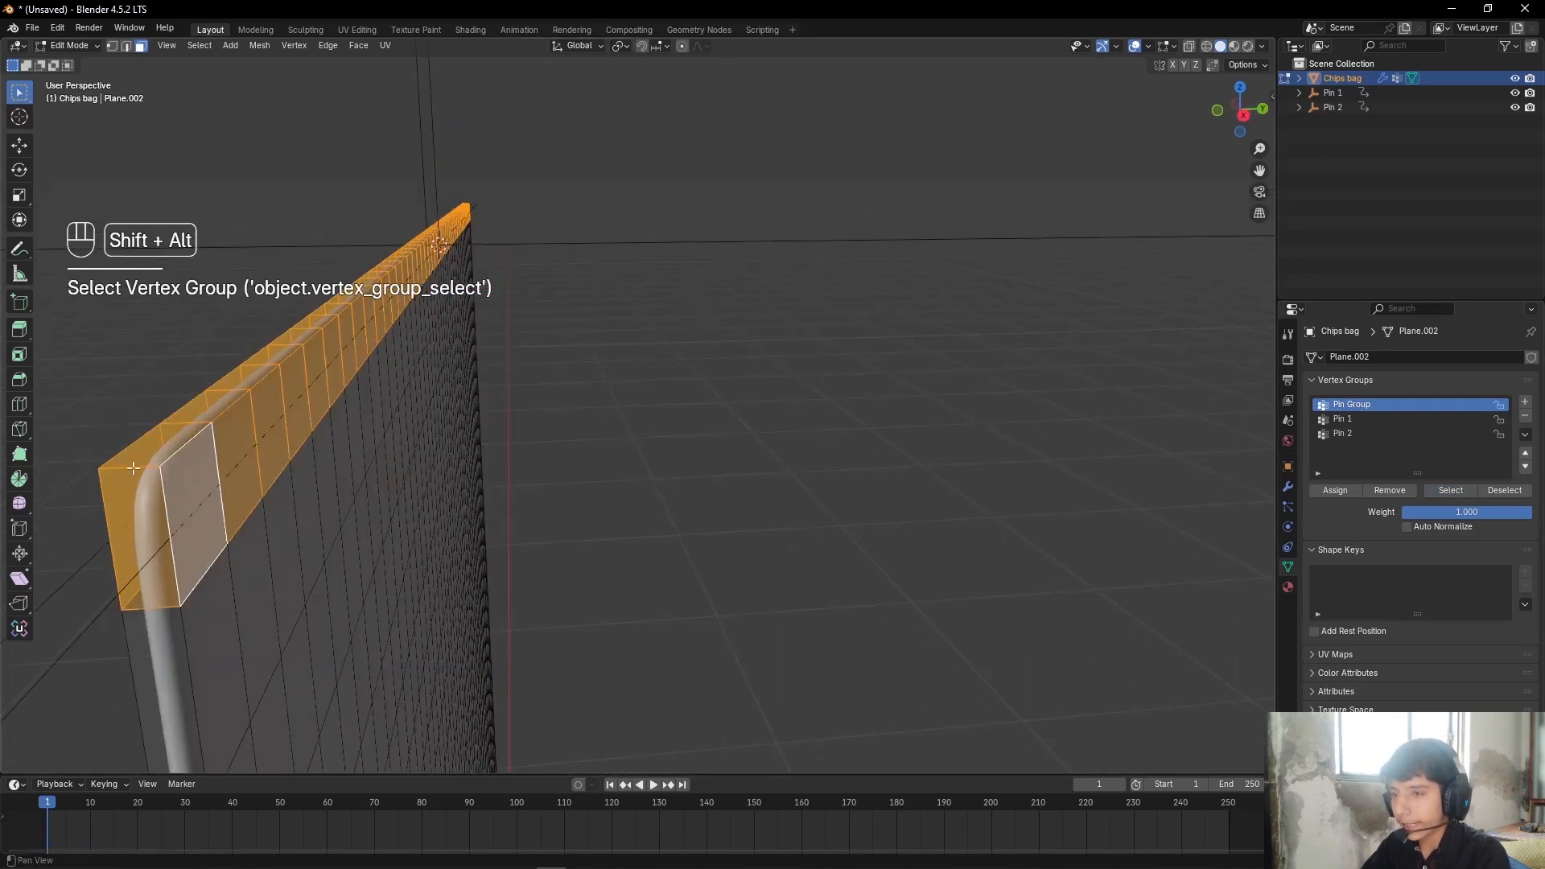
{"action": "left_click_drag", "start_coordinate": [155, 478], "coordinate": [350, 492], "text": "alt+shift"}
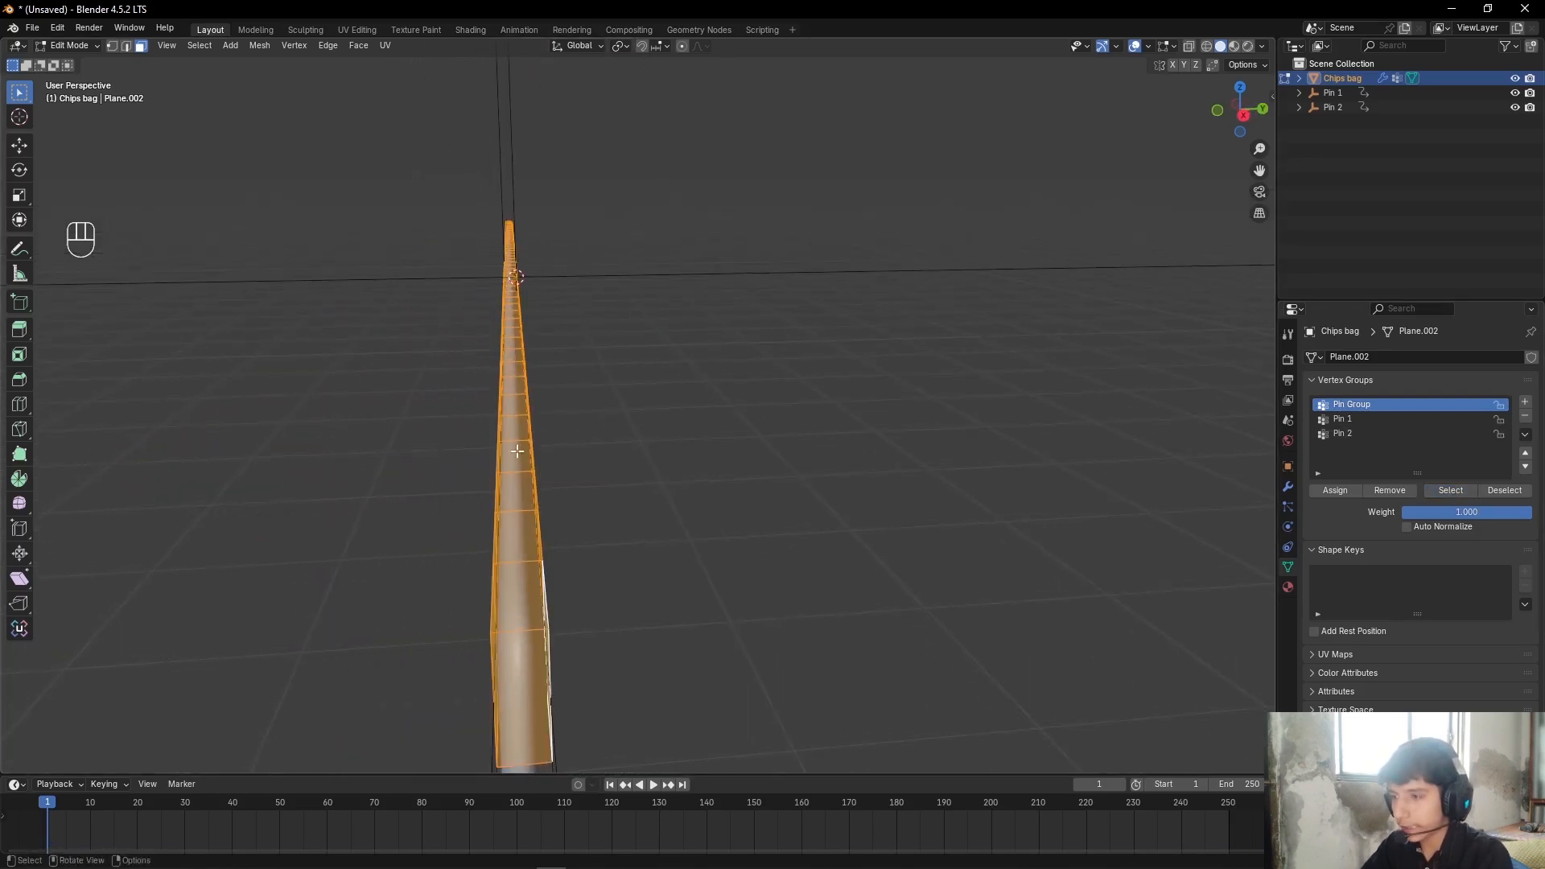
{"action": "left_click_drag", "start_coordinate": [596, 518], "coordinate": [486, 499], "text": "alt"}
{"action": "scroll", "coordinate": [531, 507], "scroll_direction": "up", "scroll_amount": 1}
{"action": "left_click_drag", "start_coordinate": [713, 491], "coordinate": [579, 458], "text": "alt"}
{"action": "key", "text": "KP_3"}
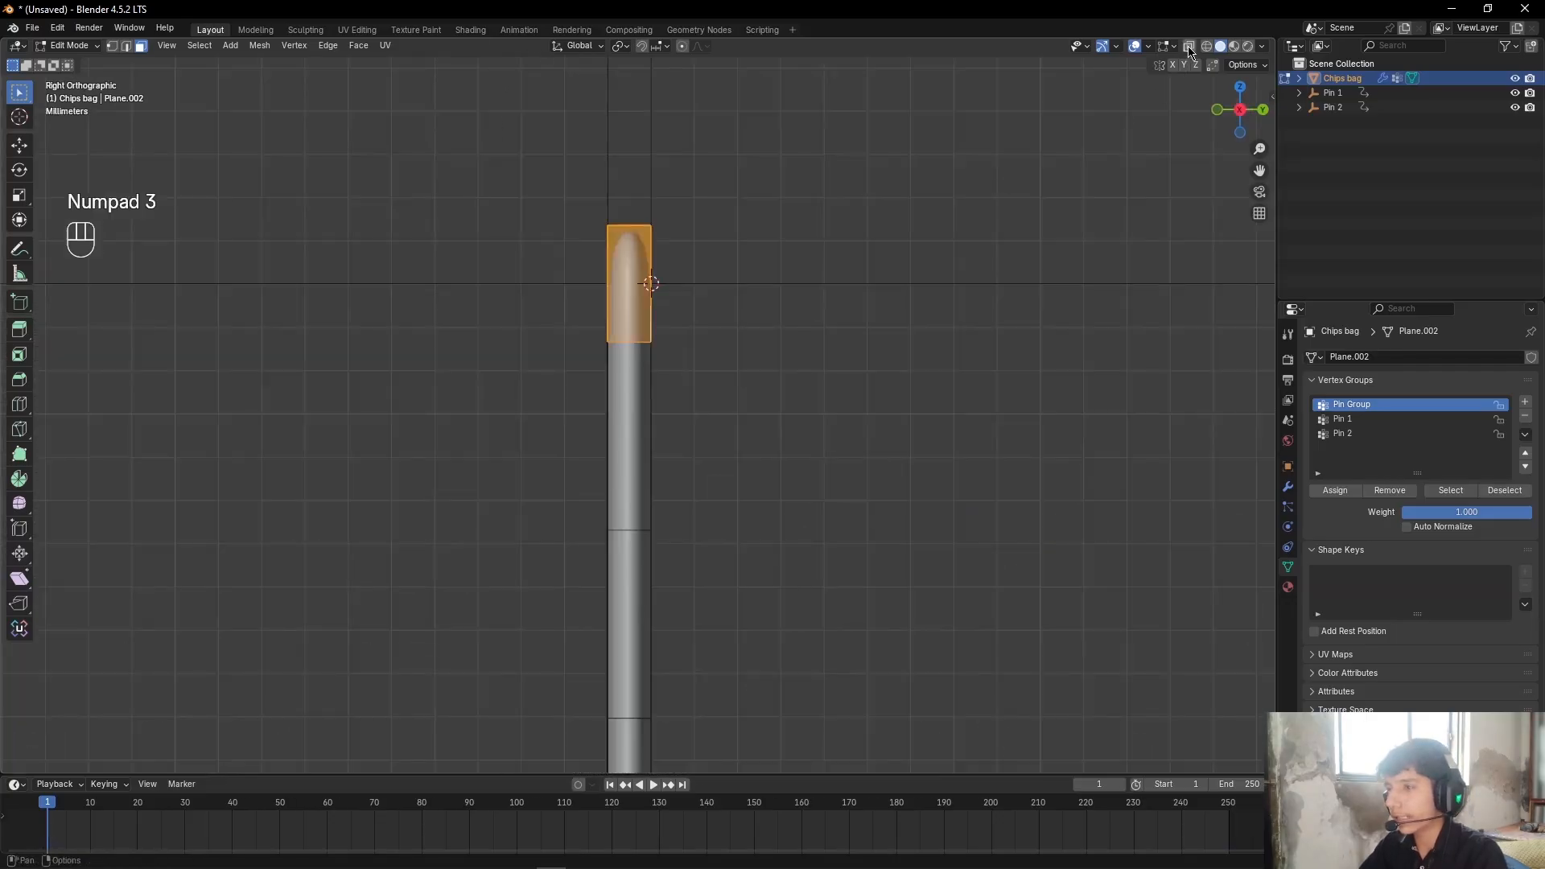
{"action": "left_click", "coordinate": [1189, 48]}
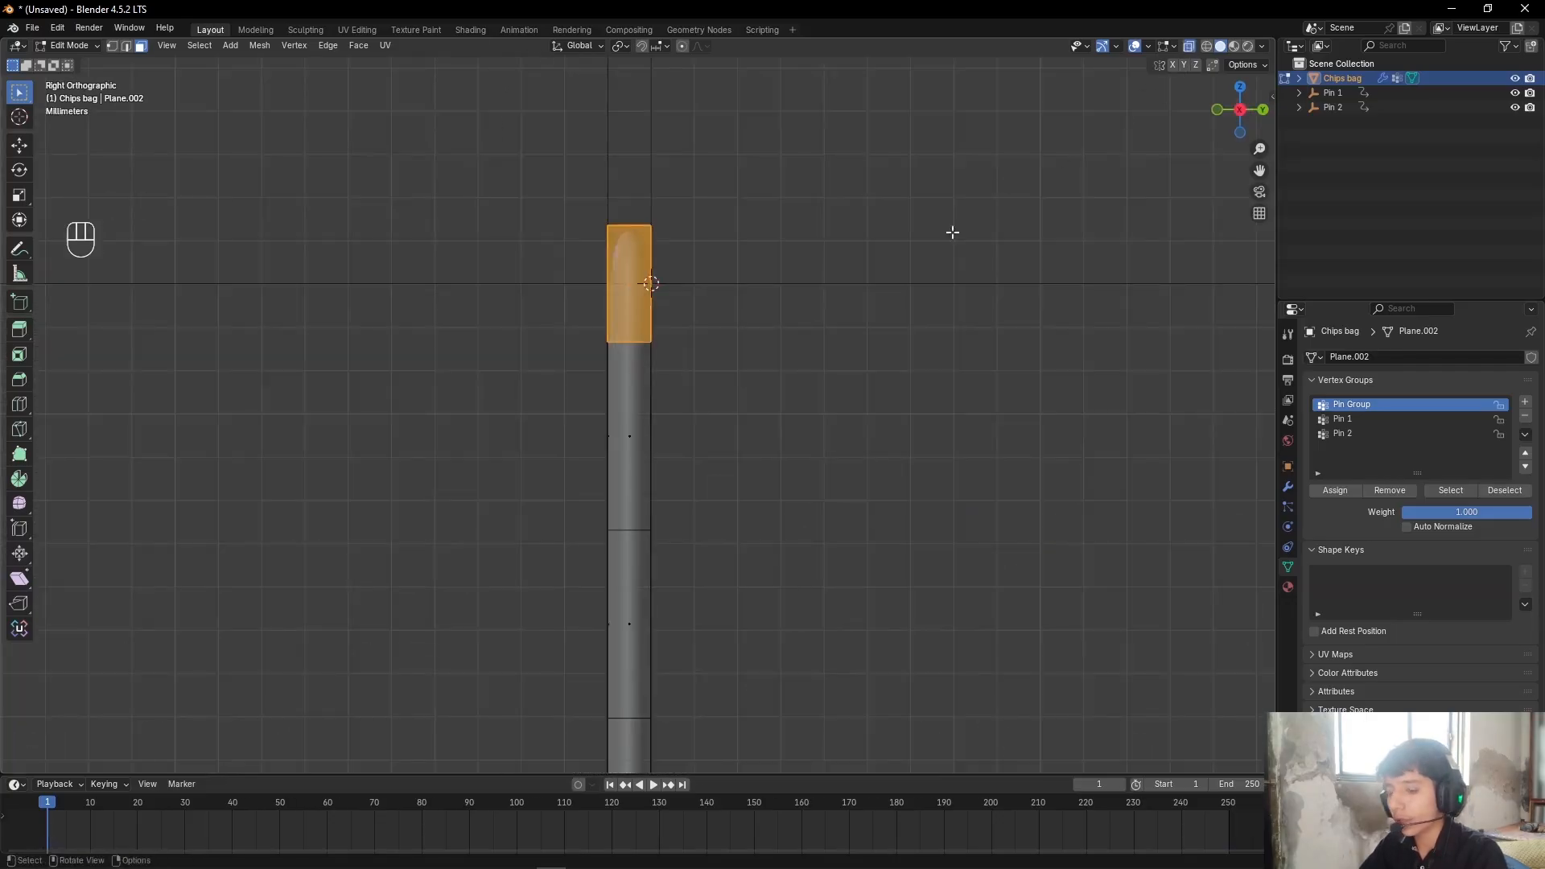
{"action": "scroll", "coordinate": [853, 213], "scroll_direction": "up", "scroll_amount": 3}
{"action": "left_click_drag", "start_coordinate": [830, 205], "coordinate": [825, 289], "text": "alt+shift"}
{"action": "key", "text": "b"}
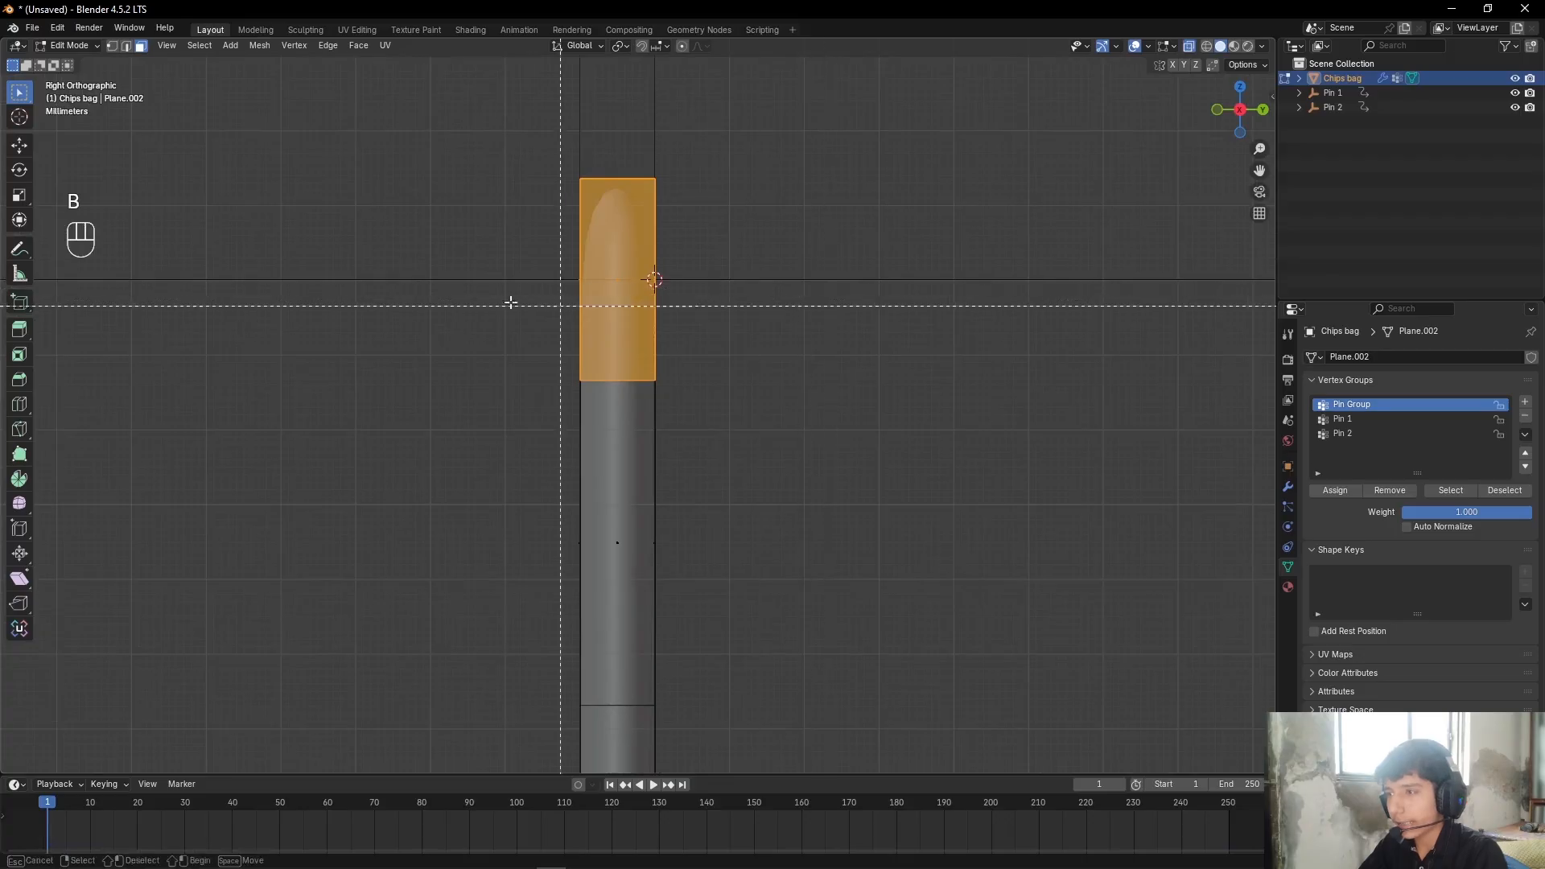
{"action": "left_click_drag", "start_coordinate": [453, 233], "coordinate": [832, 406], "text": "shift"}
{"action": "left_click_drag", "start_coordinate": [755, 280], "coordinate": [761, 326], "text": "alt+shift"}
{"action": "left_click_drag", "start_coordinate": [766, 332], "coordinate": [830, 357], "text": "alt"}
{"action": "left_click", "coordinate": [1189, 47]}
Step: Add the narrow end faces at both top corners to the selection and remove the selected faces from the Pin Group vertex group
{"action": "left_click_drag", "start_coordinate": [913, 469], "coordinate": [837, 483], "text": "alt"}
{"action": "scroll", "coordinate": [680, 463], "scroll_direction": "down", "scroll_amount": 3}
{"action": "left_click", "coordinate": [685, 404], "text": "shift"}
{"action": "scroll", "coordinate": [707, 434], "scroll_direction": "down", "scroll_amount": 3}
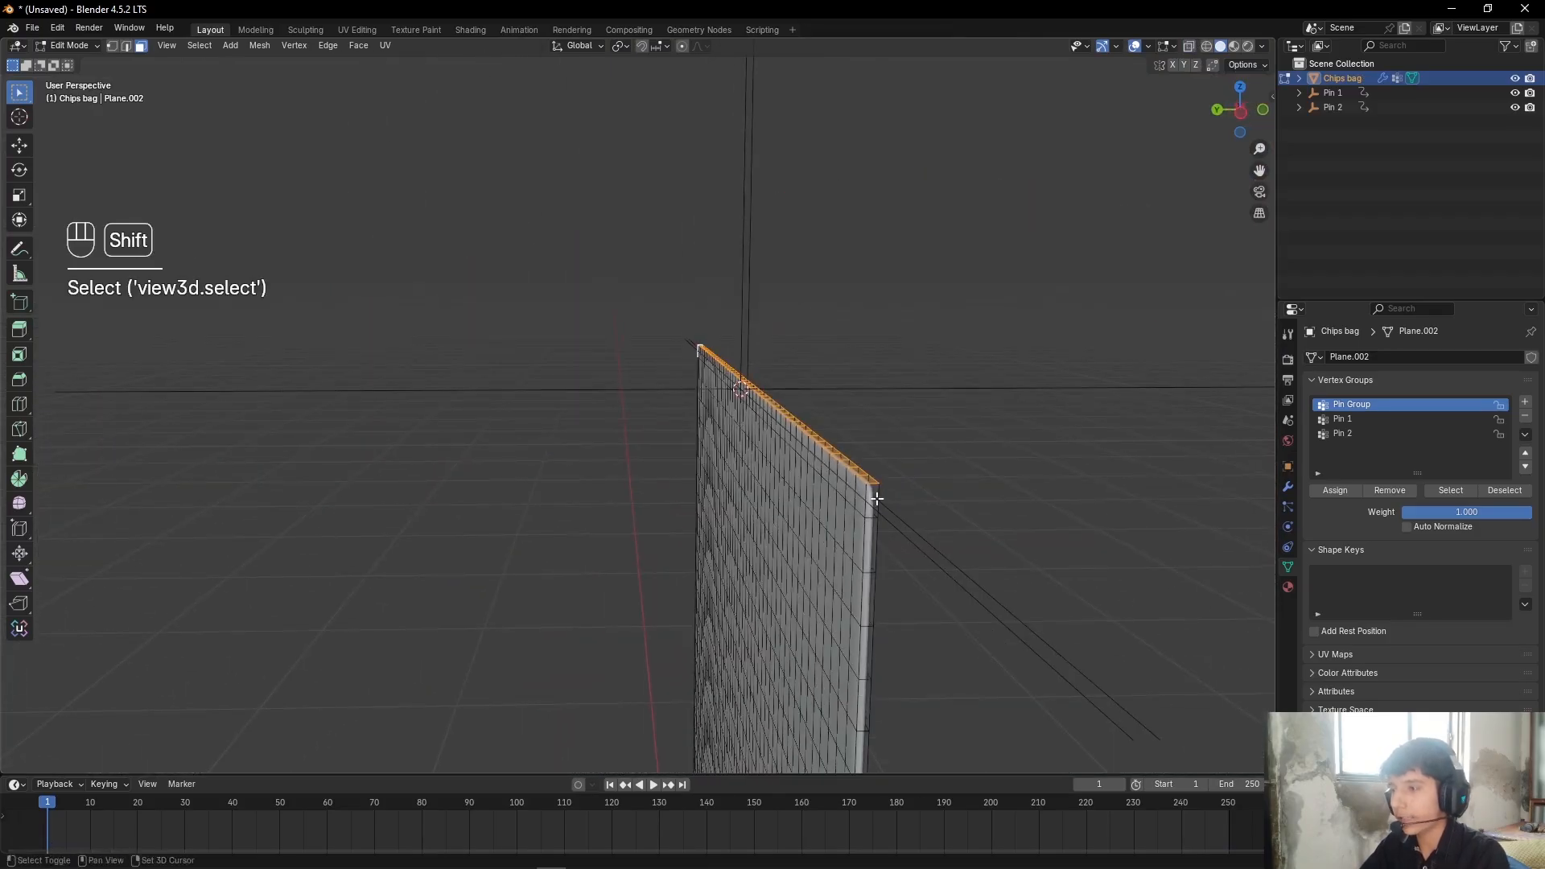
{"action": "left_click_drag", "start_coordinate": [1011, 465], "coordinate": [1157, 490], "text": "alt"}
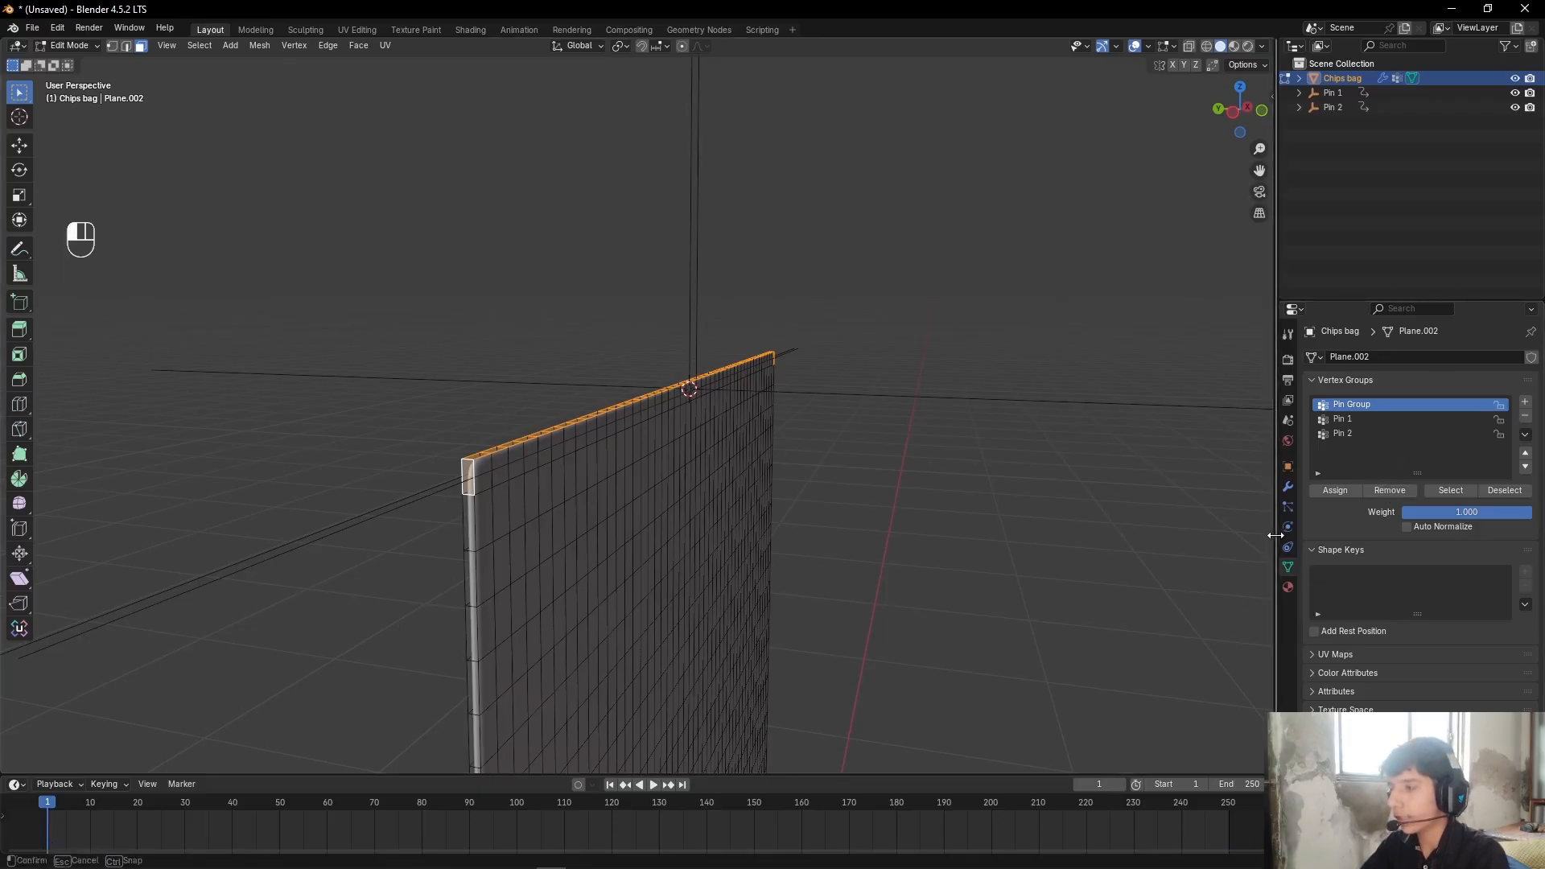
{"action": "left_click_drag", "start_coordinate": [1277, 555], "coordinate": [1261, 563]}
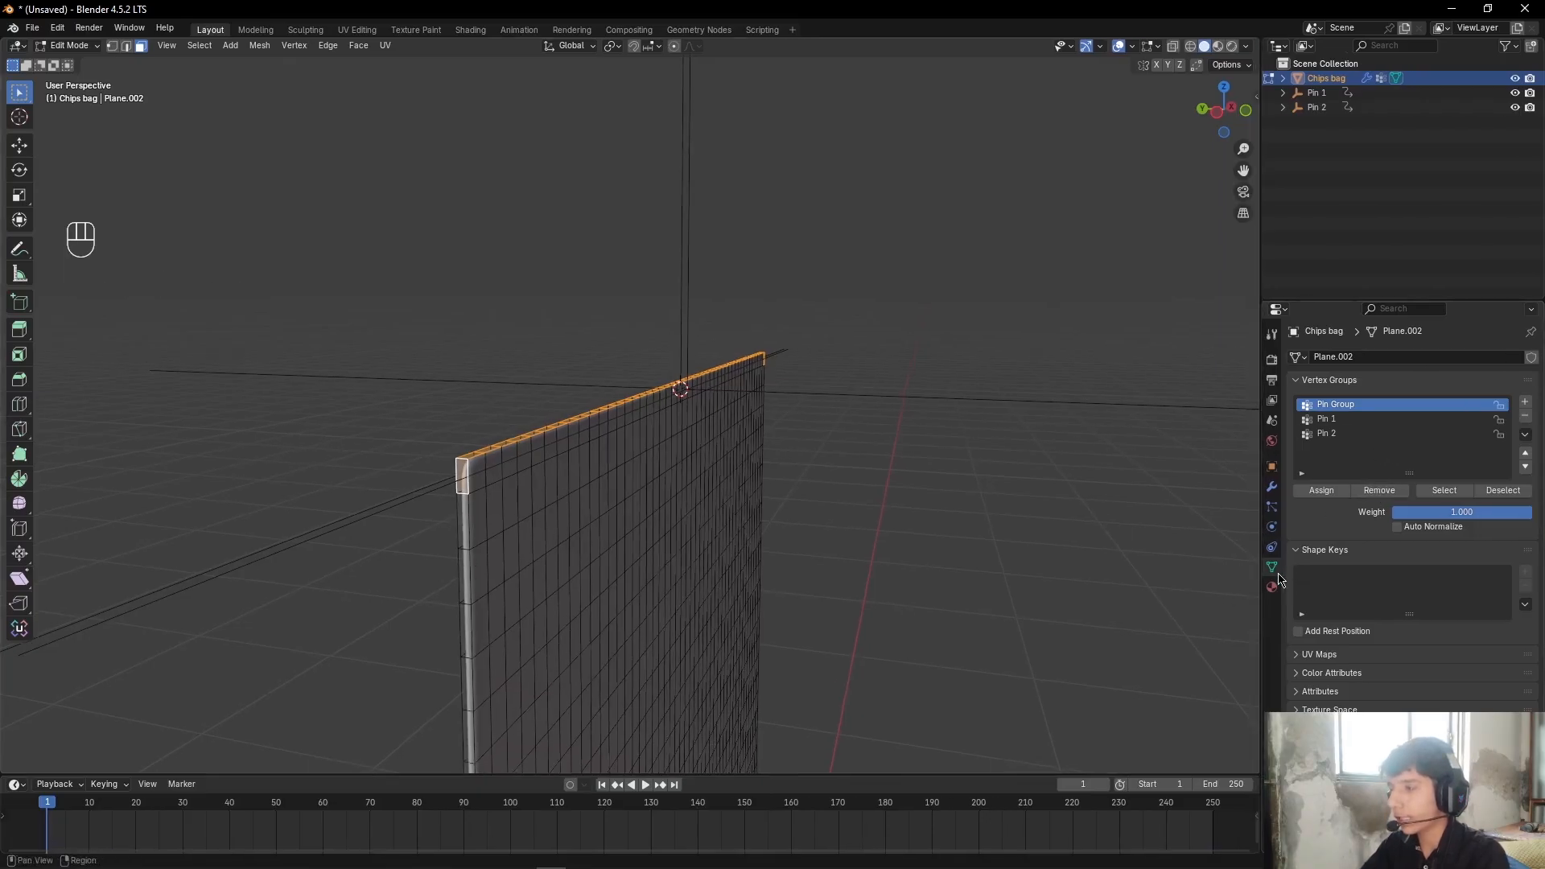
{"action": "left_click", "coordinate": [1380, 491]}
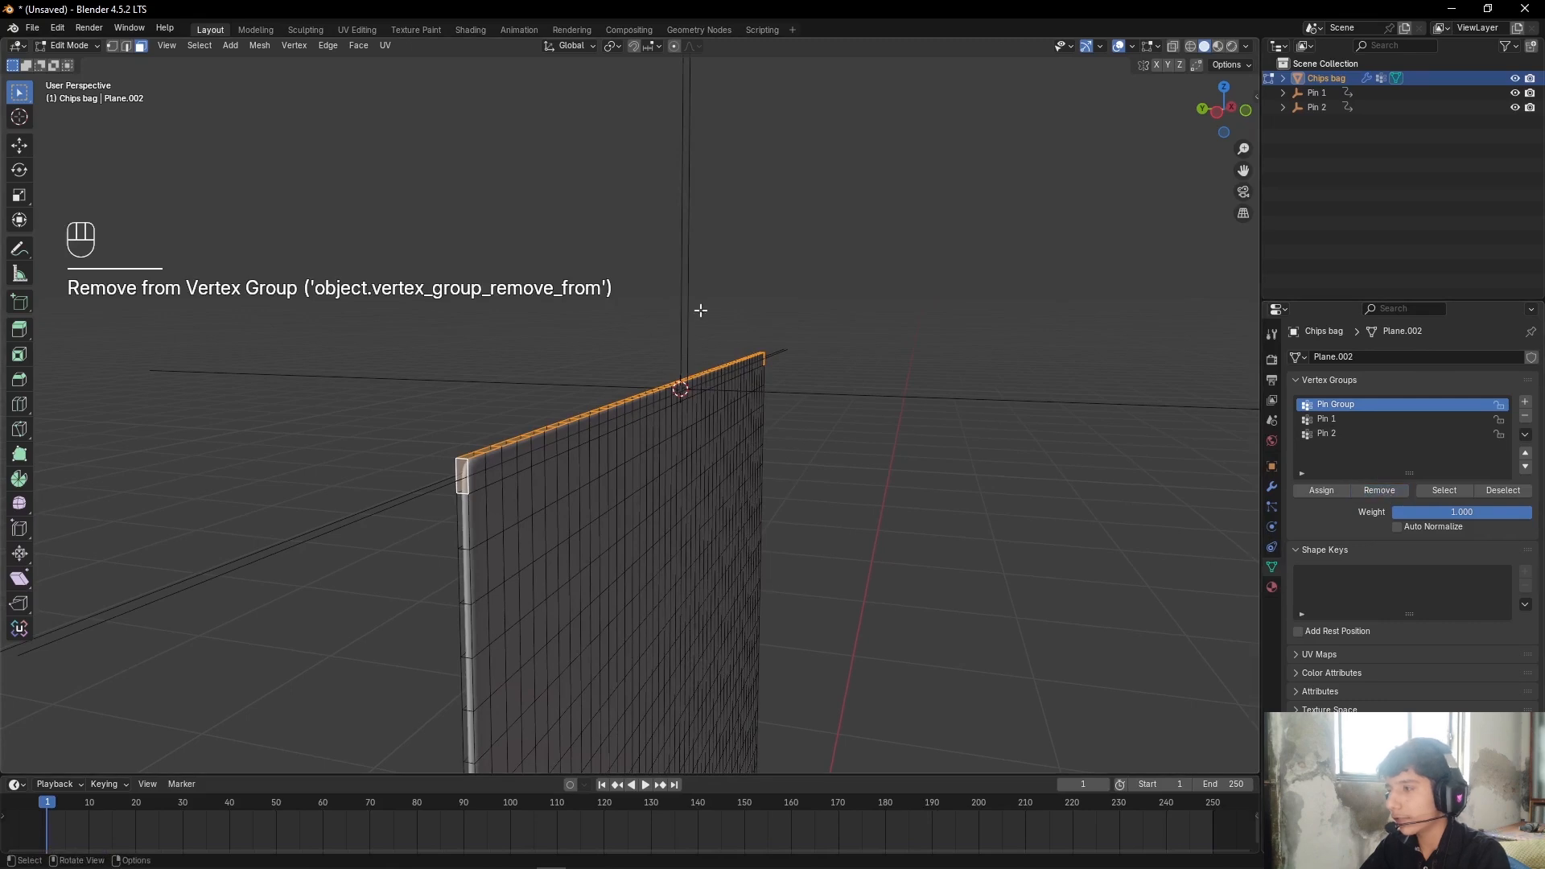
Step: Add a single loop cut around the bag's rim, centred across its thickness
{"action": "middle_click_drag", "start_coordinate": [895, 366], "coordinate": [721, 320]}
{"action": "middle_click_drag", "start_coordinate": [881, 298], "coordinate": [800, 331], "text": "shift"}
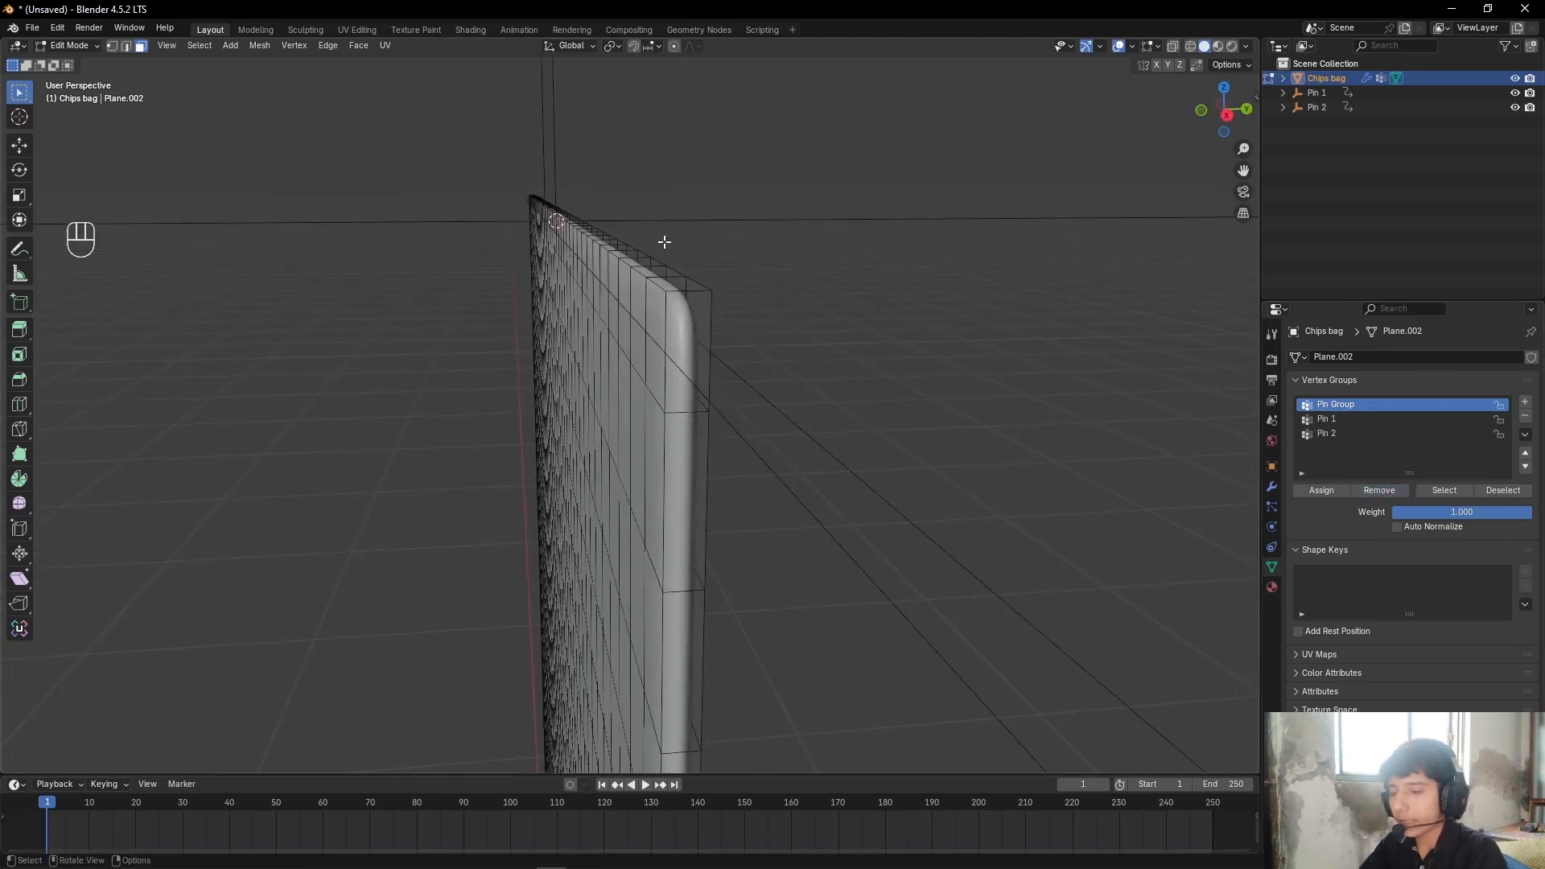
{"action": "key", "text": "ctrl+r"}
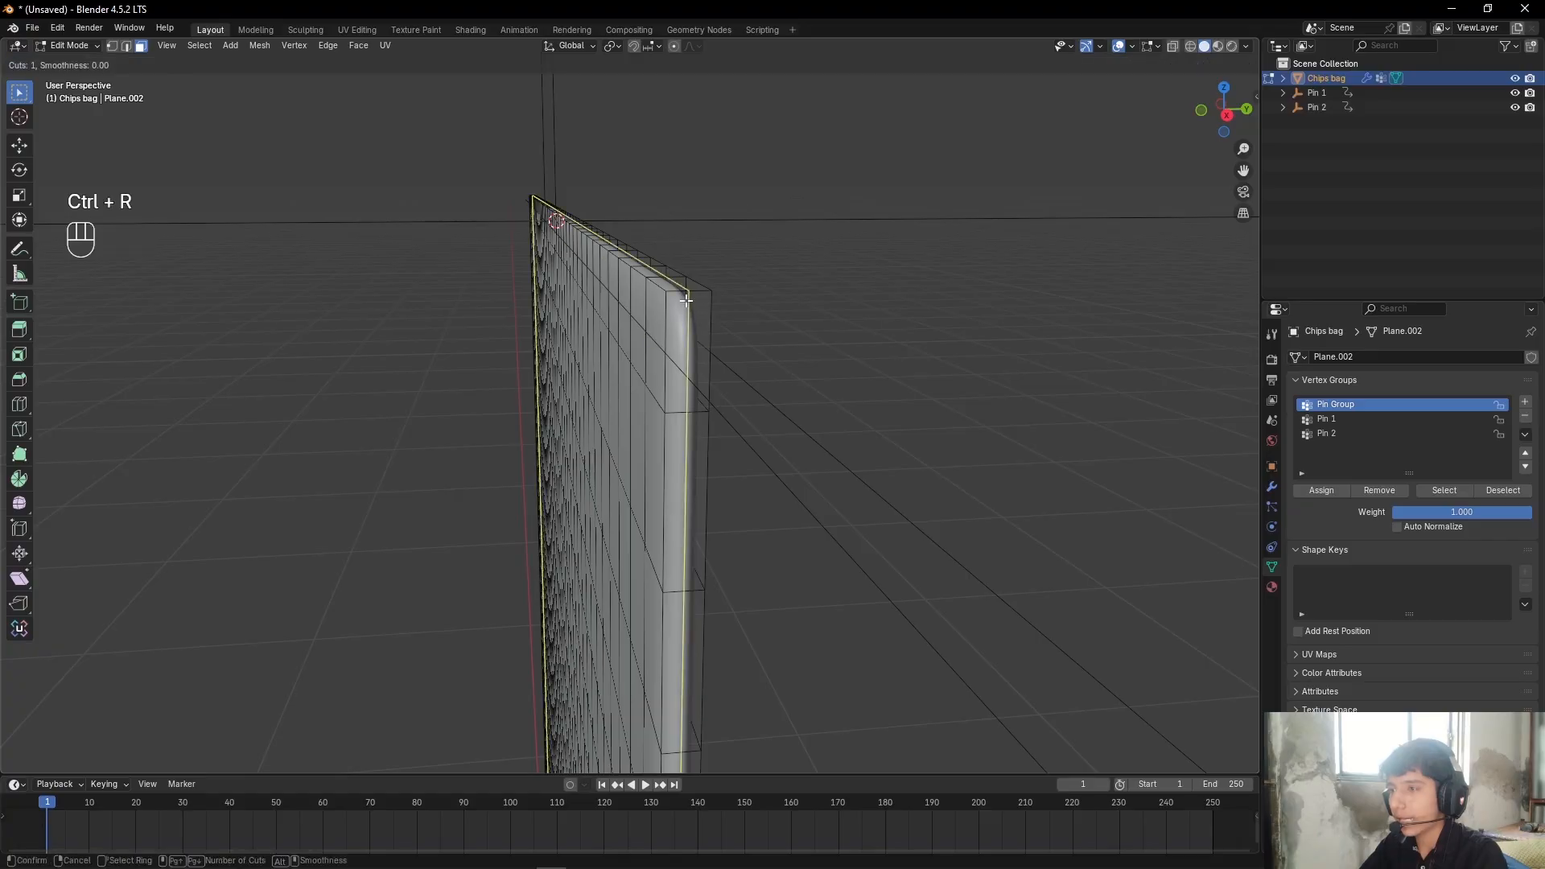
{"action": "left_click", "coordinate": [685, 292]}
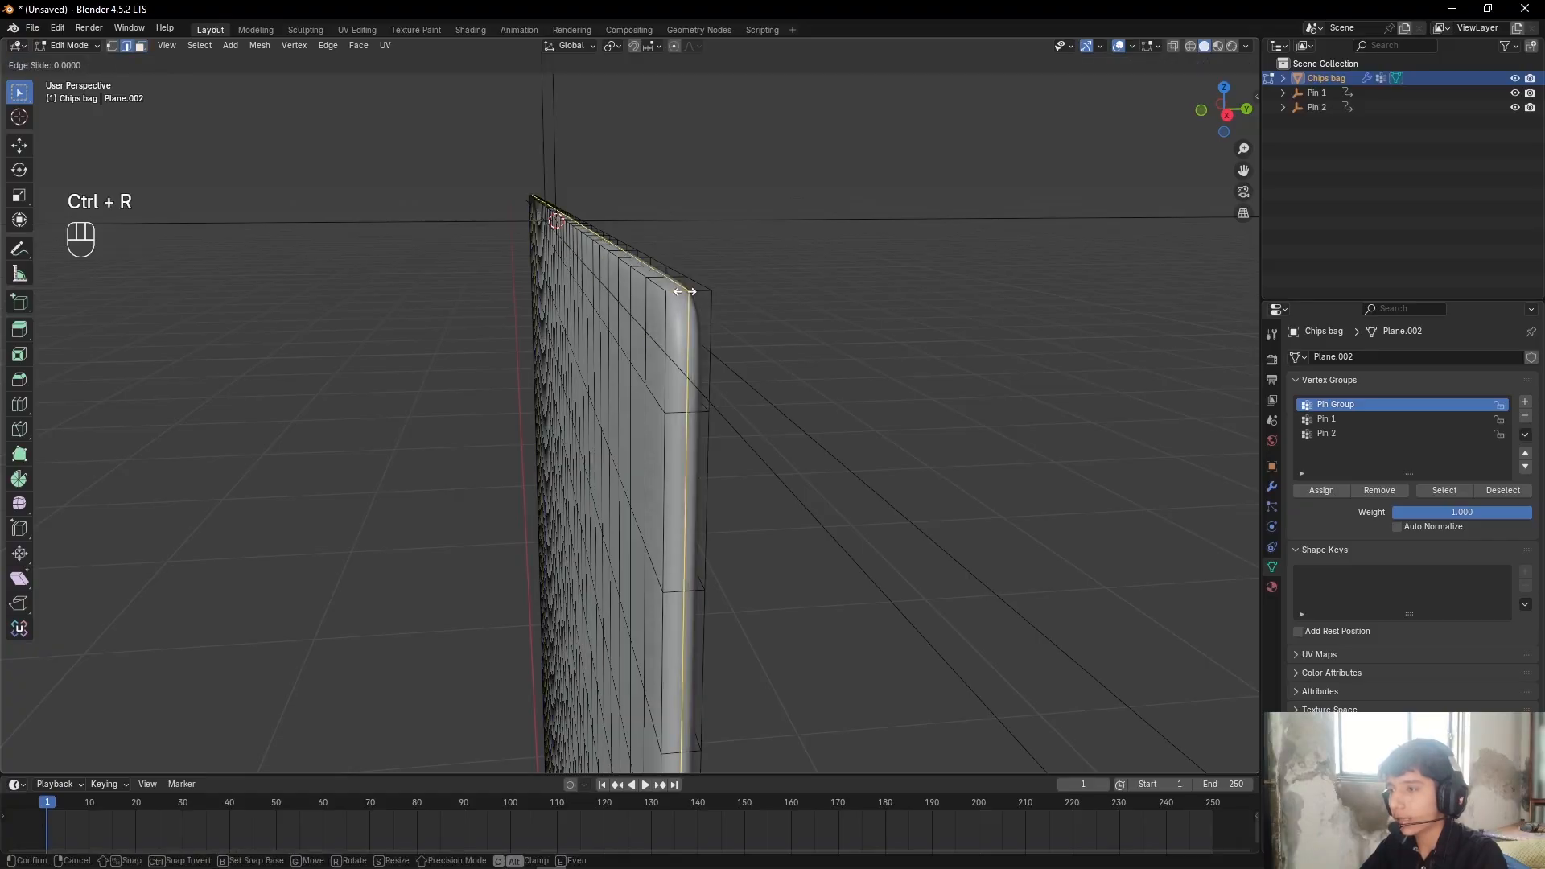
{"action": "left_click", "coordinate": [836, 166]}
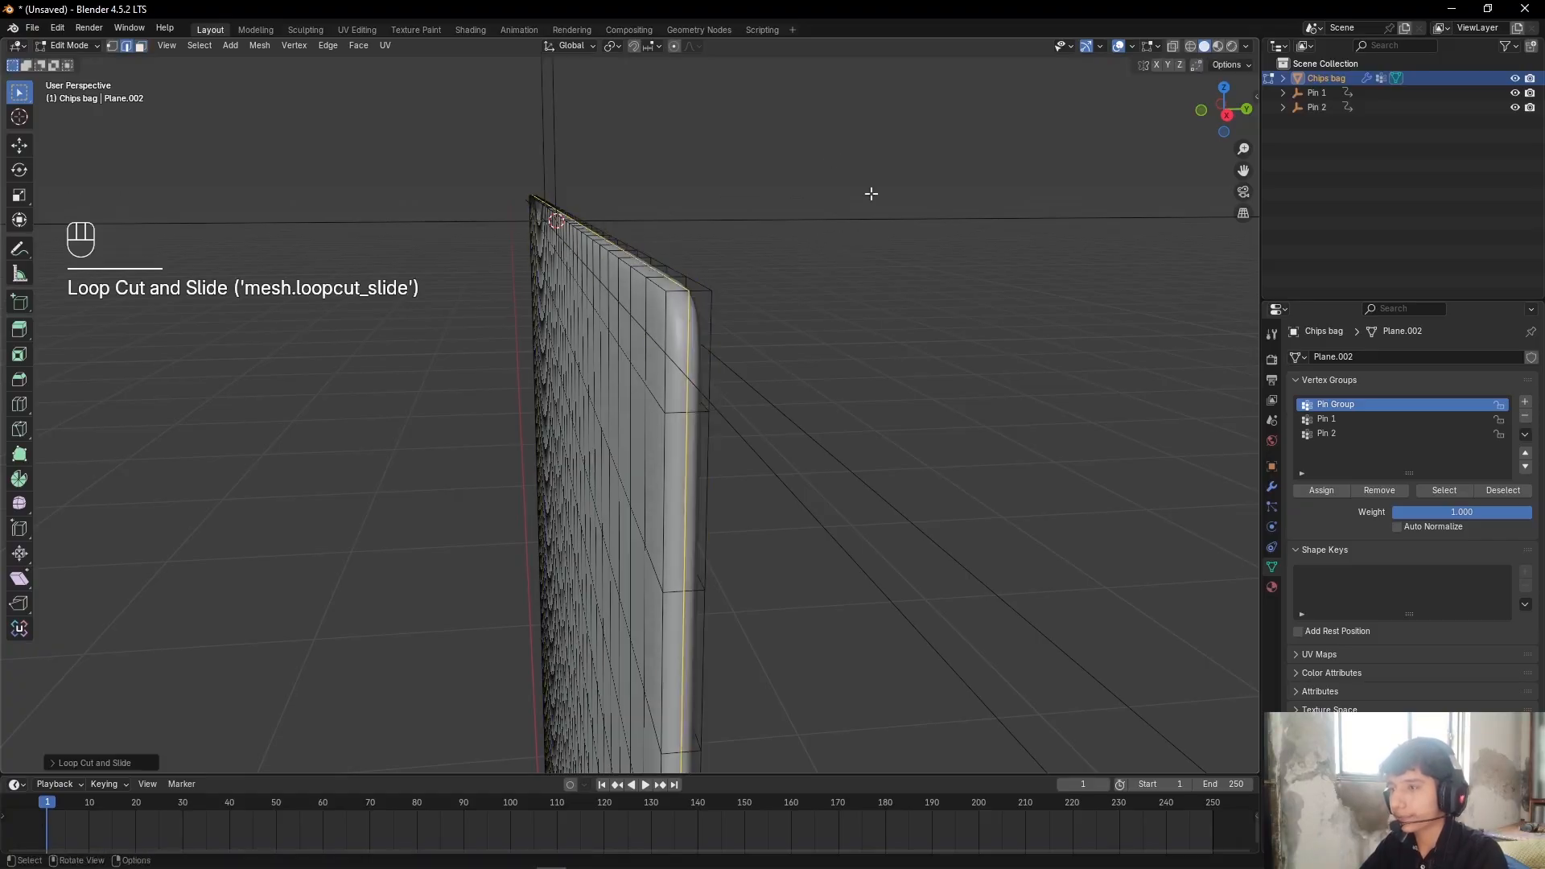
Step: Select the path of centre edges along the bag's top rim from one corner to the other
{"action": "scroll", "coordinate": [869, 233], "scroll_direction": "up", "scroll_amount": 4}
{"action": "middle_click_drag", "start_coordinate": [869, 244], "coordinate": [852, 262]}
{"action": "key", "text": "KP_Decimal"}
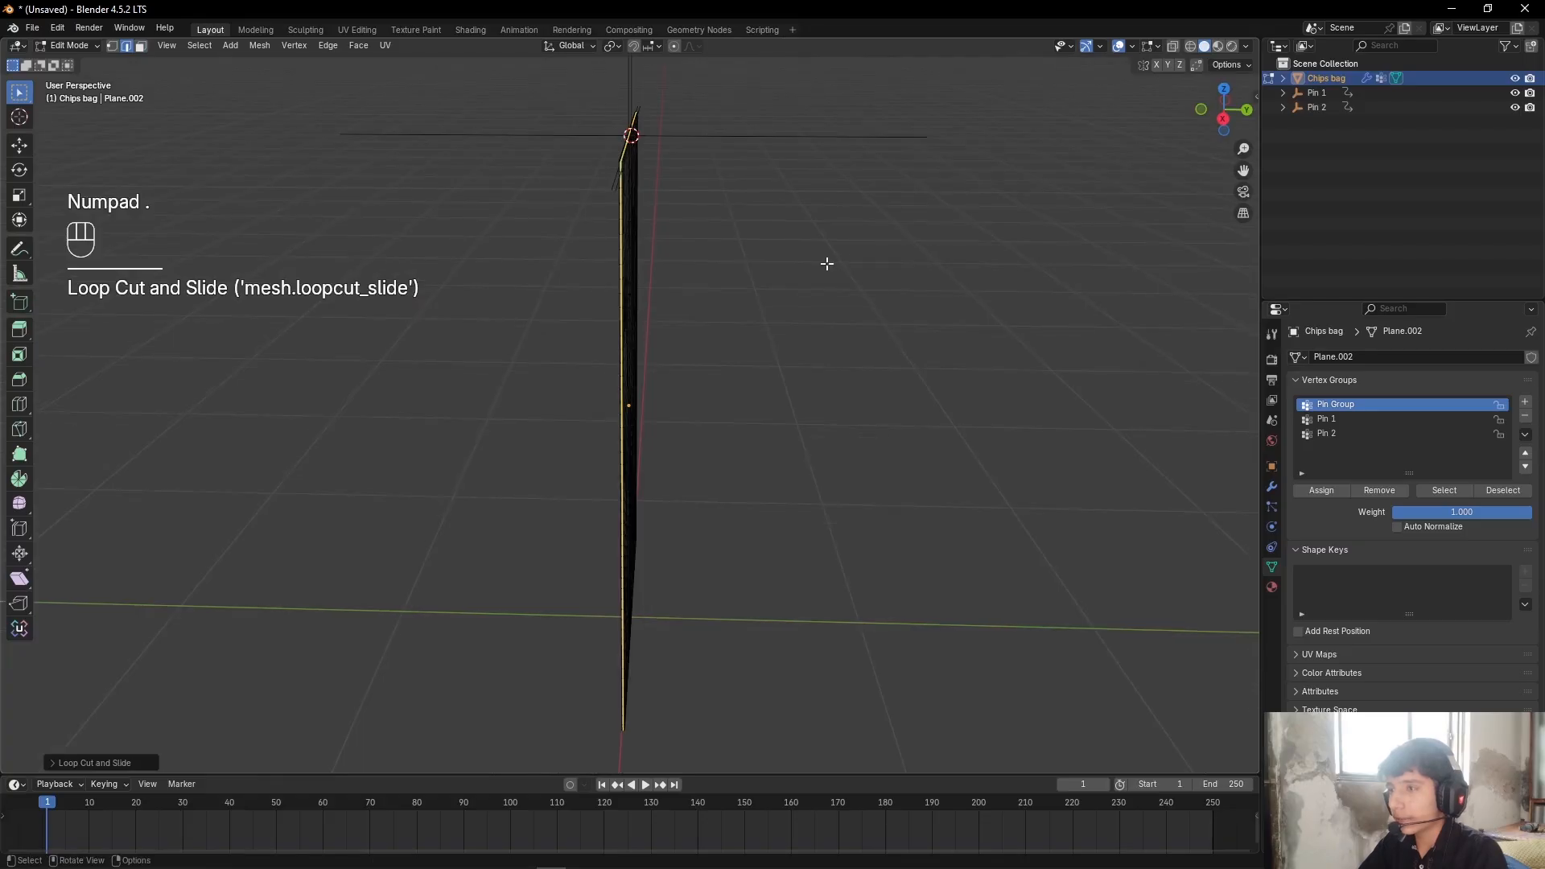
{"action": "left_click", "coordinate": [758, 180]}
{"action": "scroll", "coordinate": [724, 350], "scroll_direction": "up", "scroll_amount": 5}
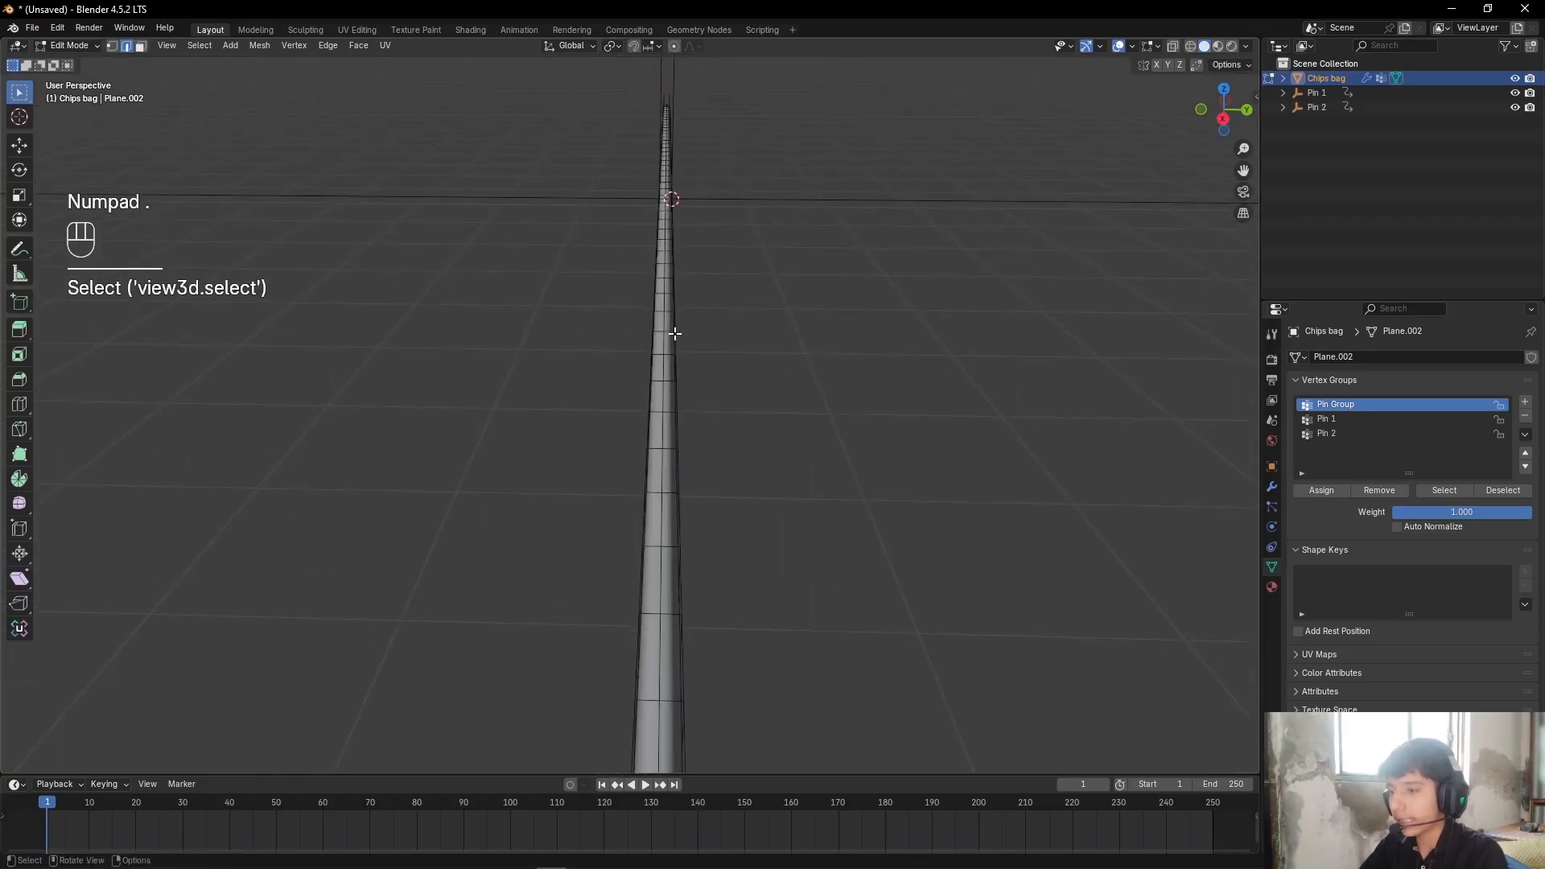
{"action": "middle_click_drag", "start_coordinate": [696, 552], "coordinate": [625, 276]}
{"action": "left_click", "coordinate": [606, 276]}
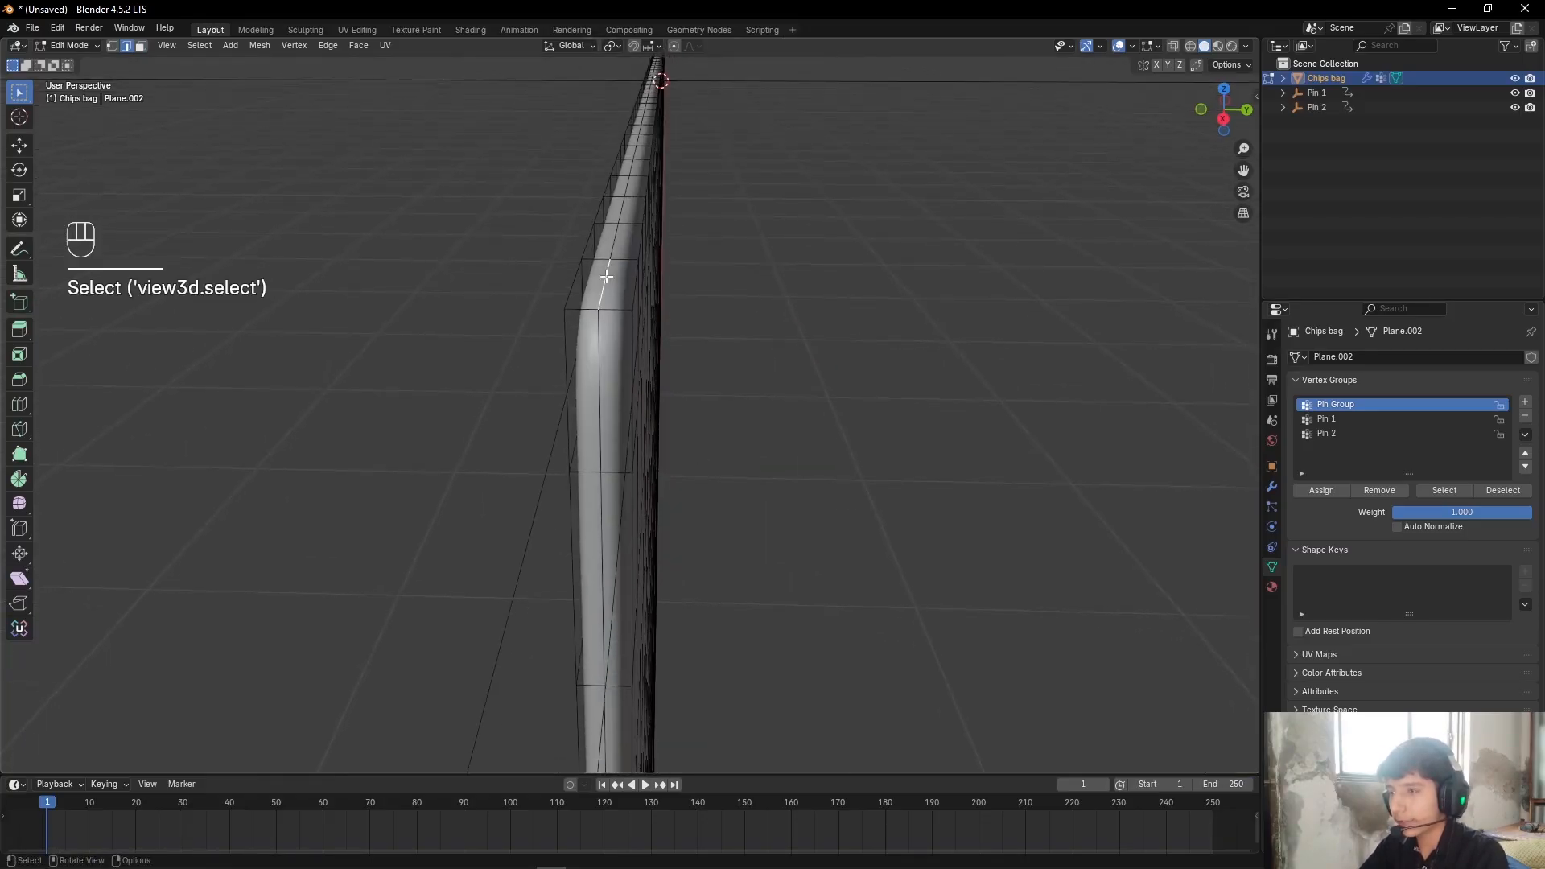
{"action": "key", "text": "KP_Decimal"}
{"action": "scroll", "coordinate": [606, 290], "scroll_direction": "down", "scroll_amount": 3}
{"action": "middle_click_drag", "start_coordinate": [563, 408], "coordinate": [758, 442], "text": "shift"}
{"action": "scroll", "coordinate": [759, 441], "scroll_direction": "down", "scroll_amount": 2}
{"action": "middle_click_drag", "start_coordinate": [740, 370], "coordinate": [636, 384], "text": "shift"}
{"action": "middle_click_drag", "start_coordinate": [477, 413], "coordinate": [256, 558]}
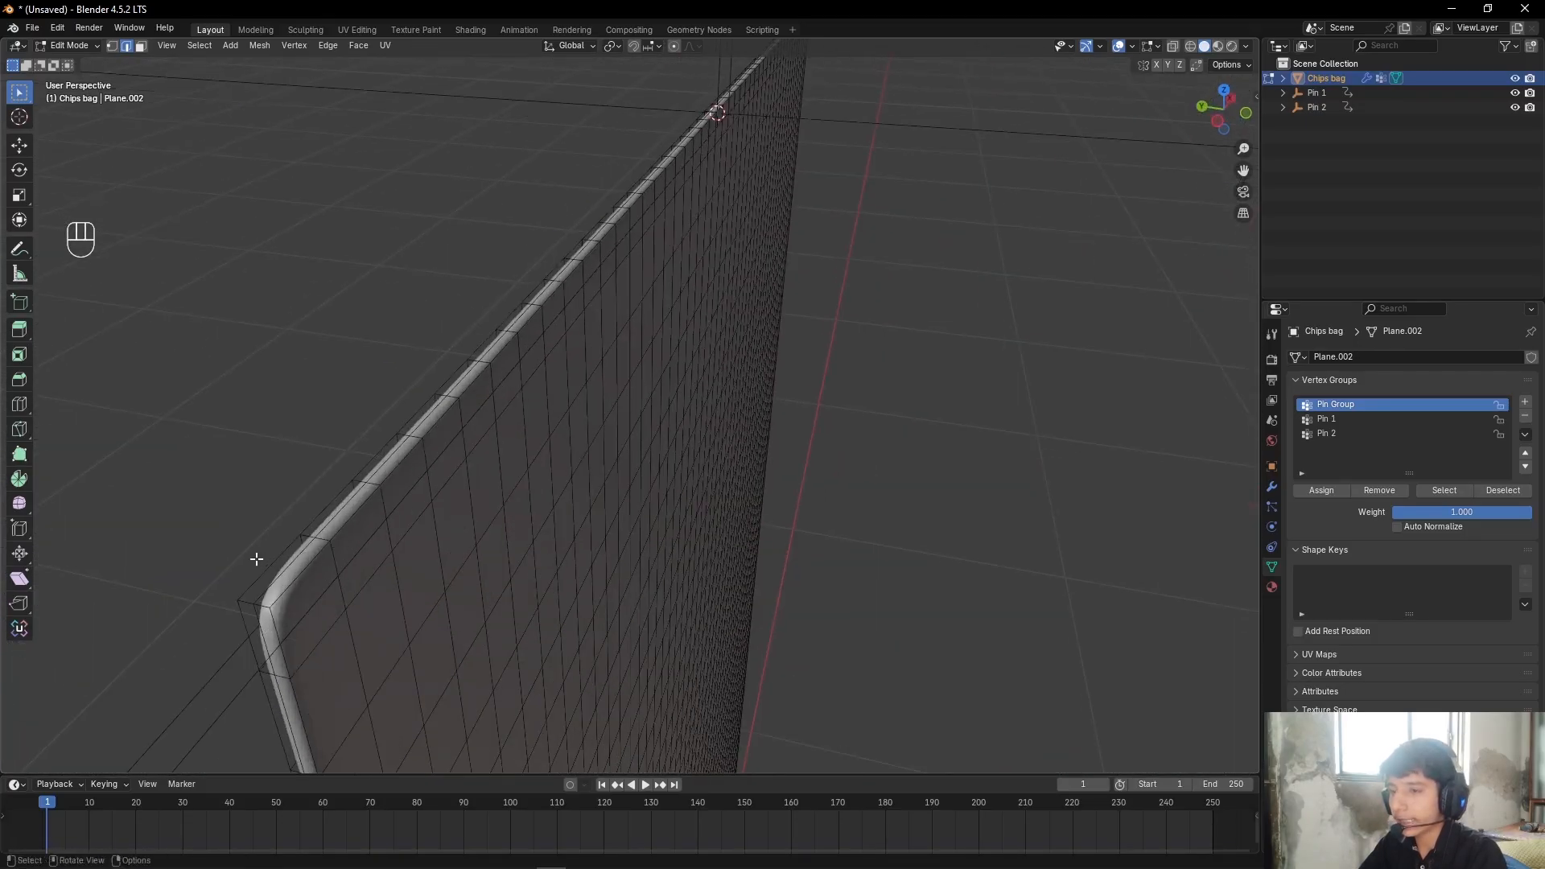
{"action": "left_click", "coordinate": [288, 567], "text": "ctrl"}
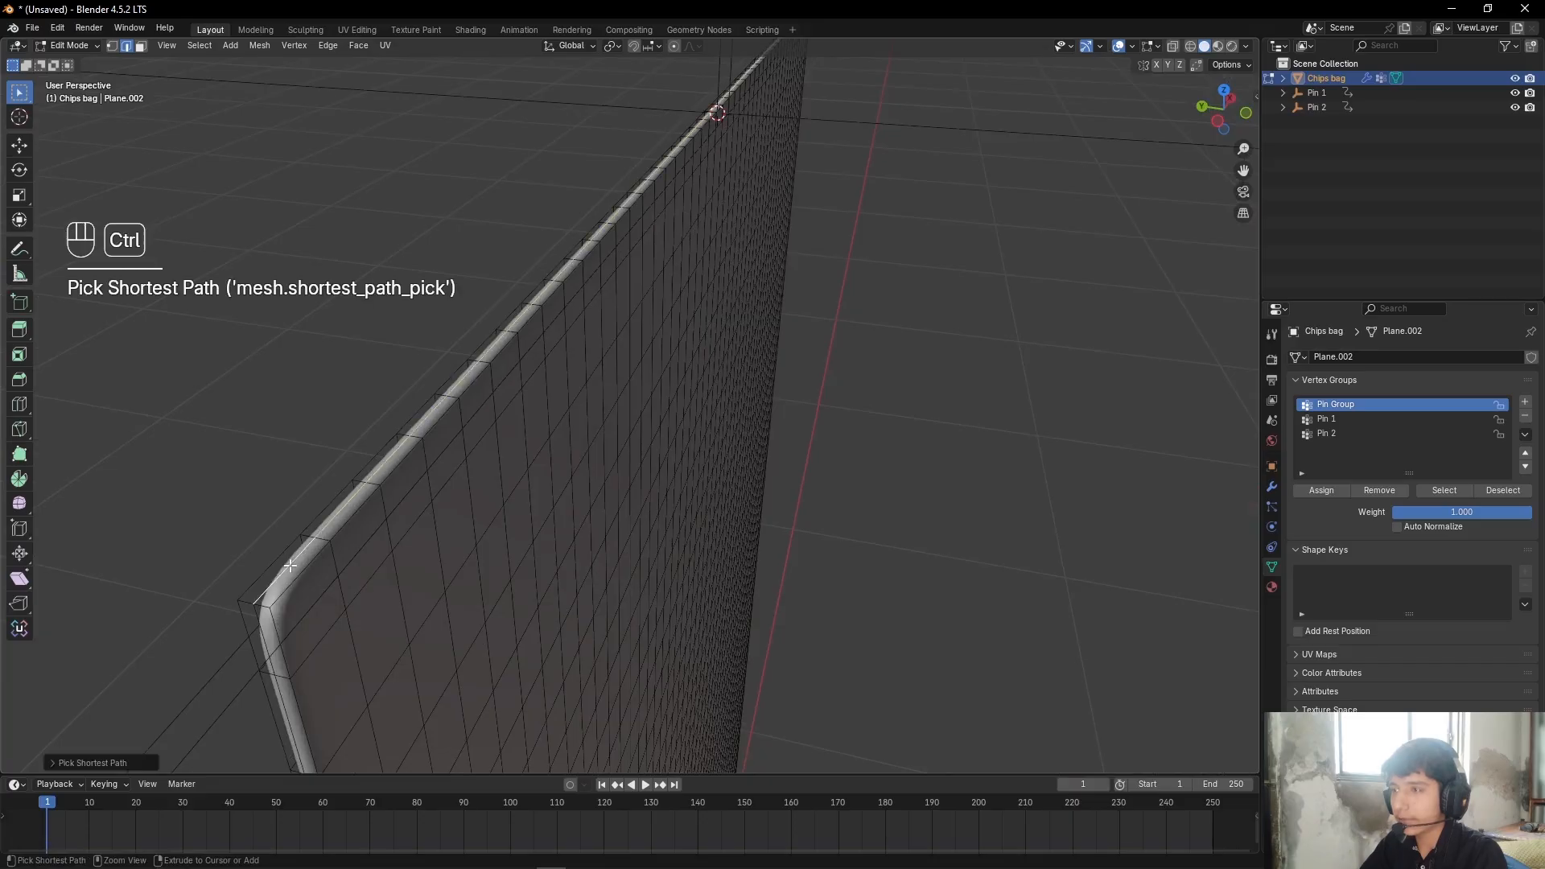
Step: Split the selected top rim edges using Faces & Edges by Vertices
{"action": "scroll", "coordinate": [320, 561], "scroll_direction": "down", "scroll_amount": 4}
{"action": "middle_click_drag", "start_coordinate": [667, 415], "coordinate": [679, 503], "text": "shift"}
{"action": "scroll", "coordinate": [703, 371], "scroll_direction": "up", "scroll_amount": 2}
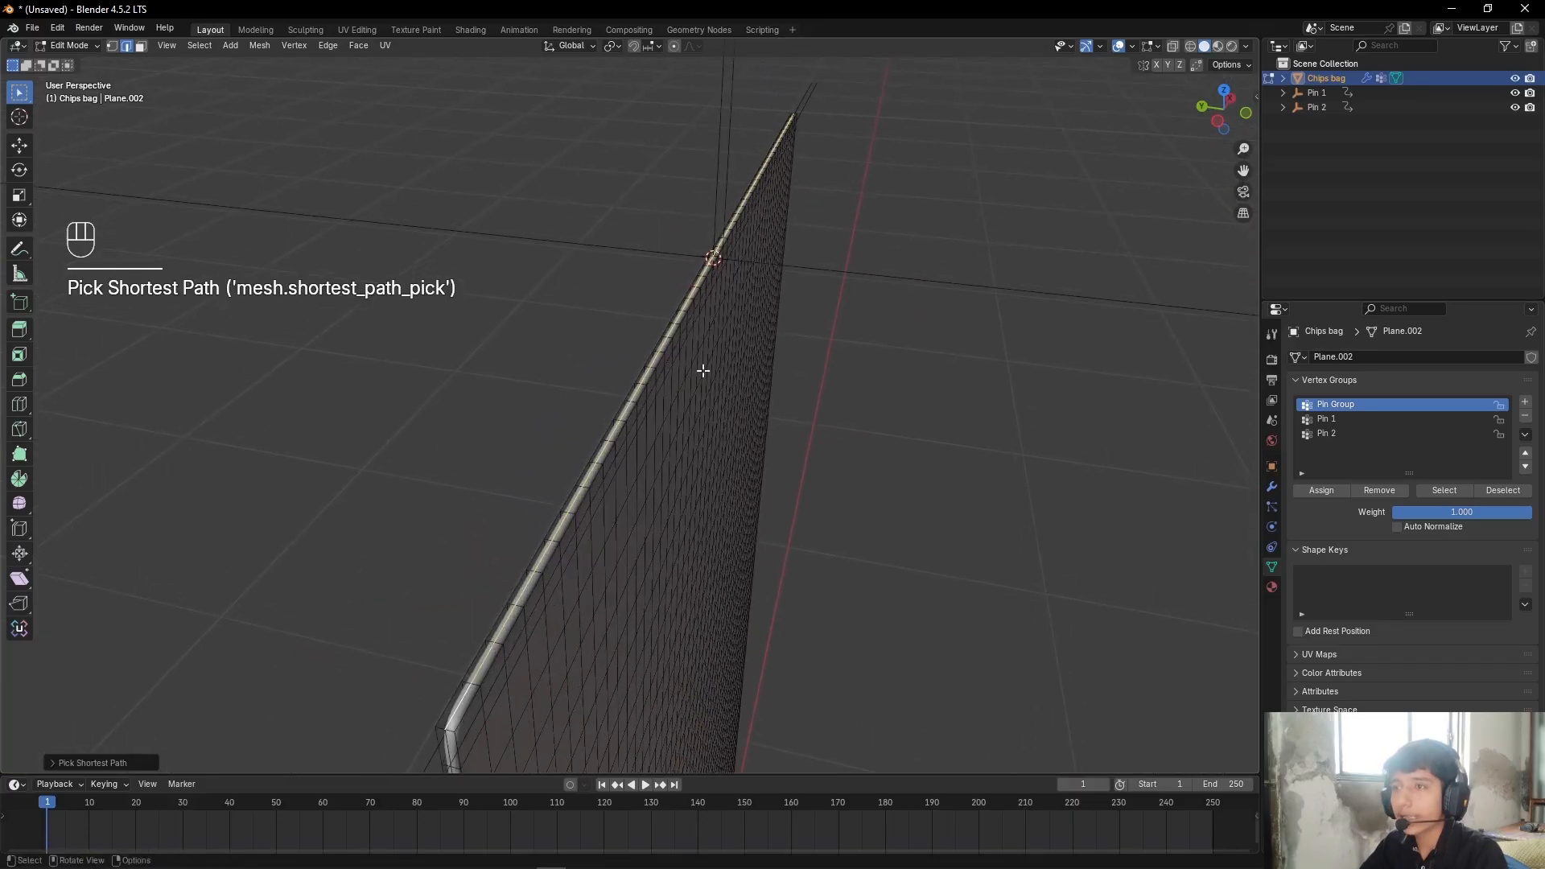
{"action": "left_click", "coordinate": [259, 46]}
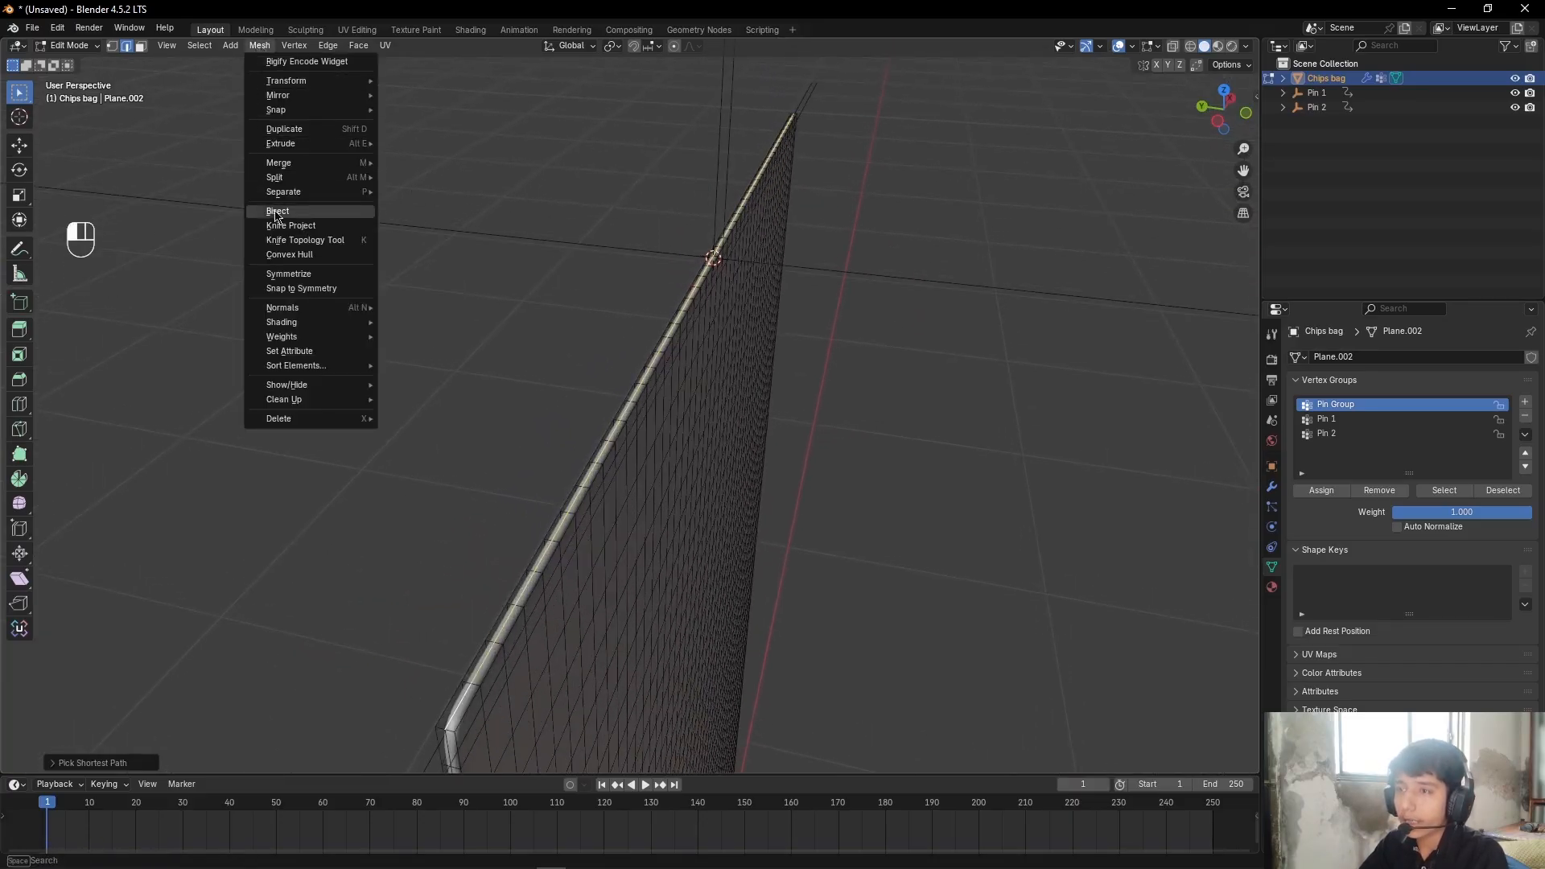
{"action": "mouse_move", "coordinate": [274, 182]}
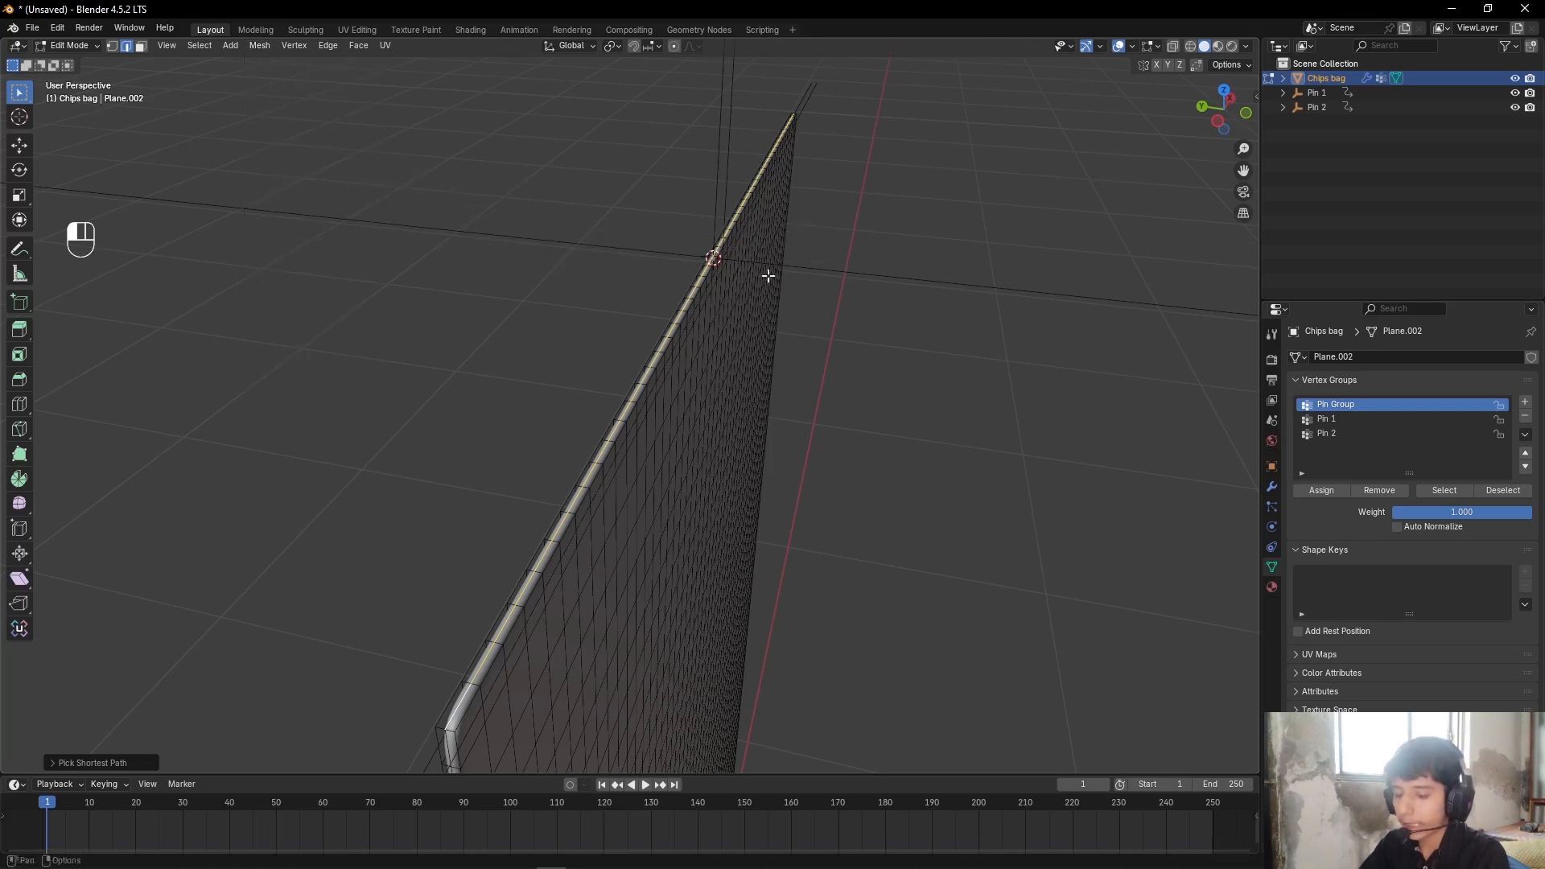
{"action": "key", "text": "alt+m"}
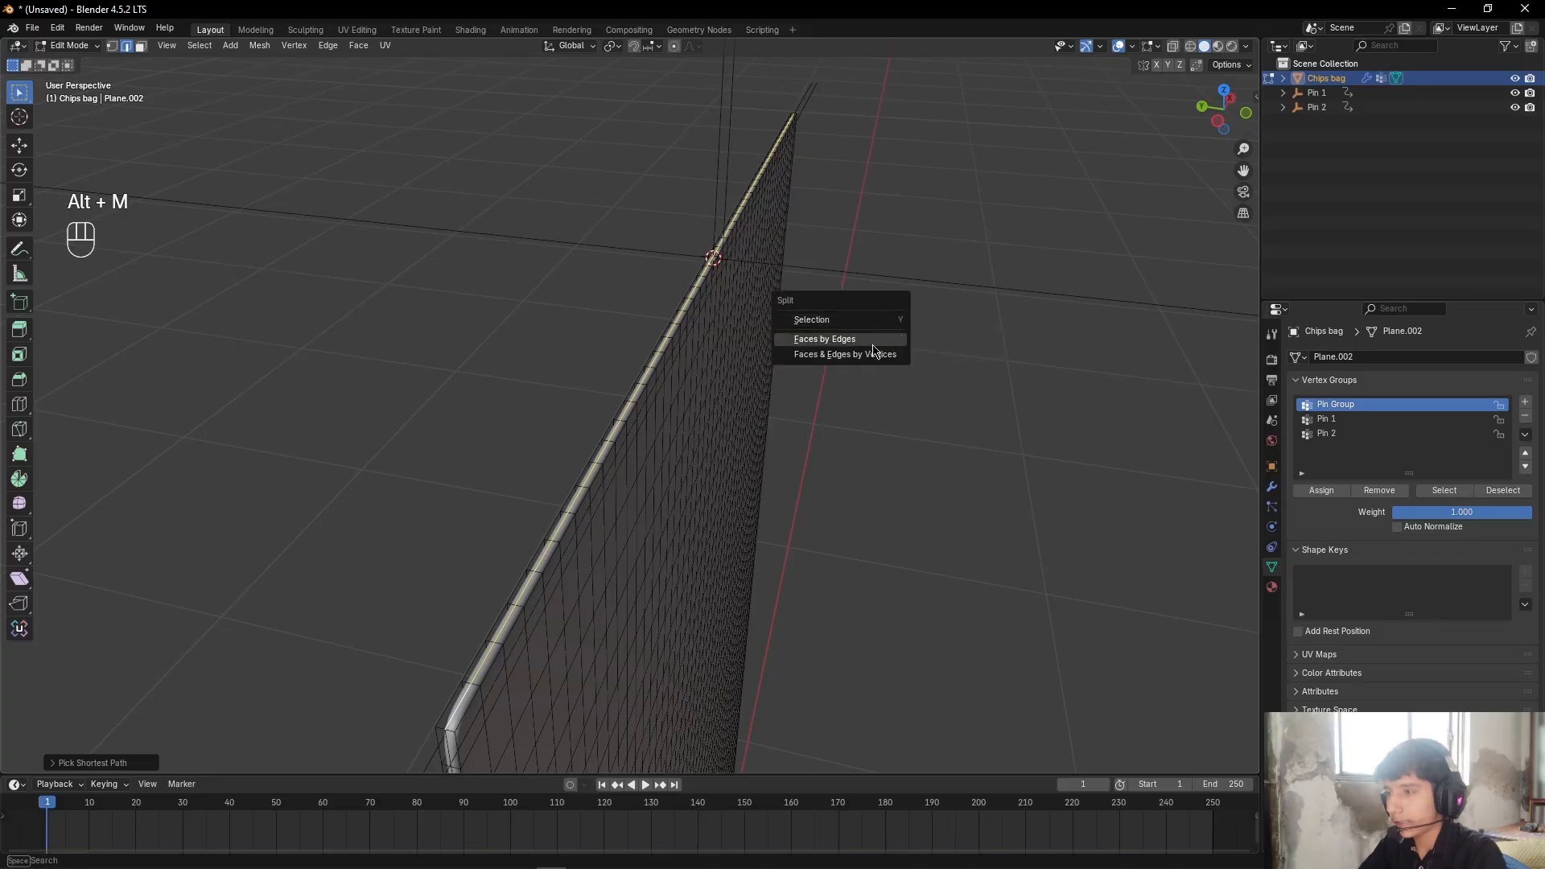
{"action": "left_click", "coordinate": [883, 359]}
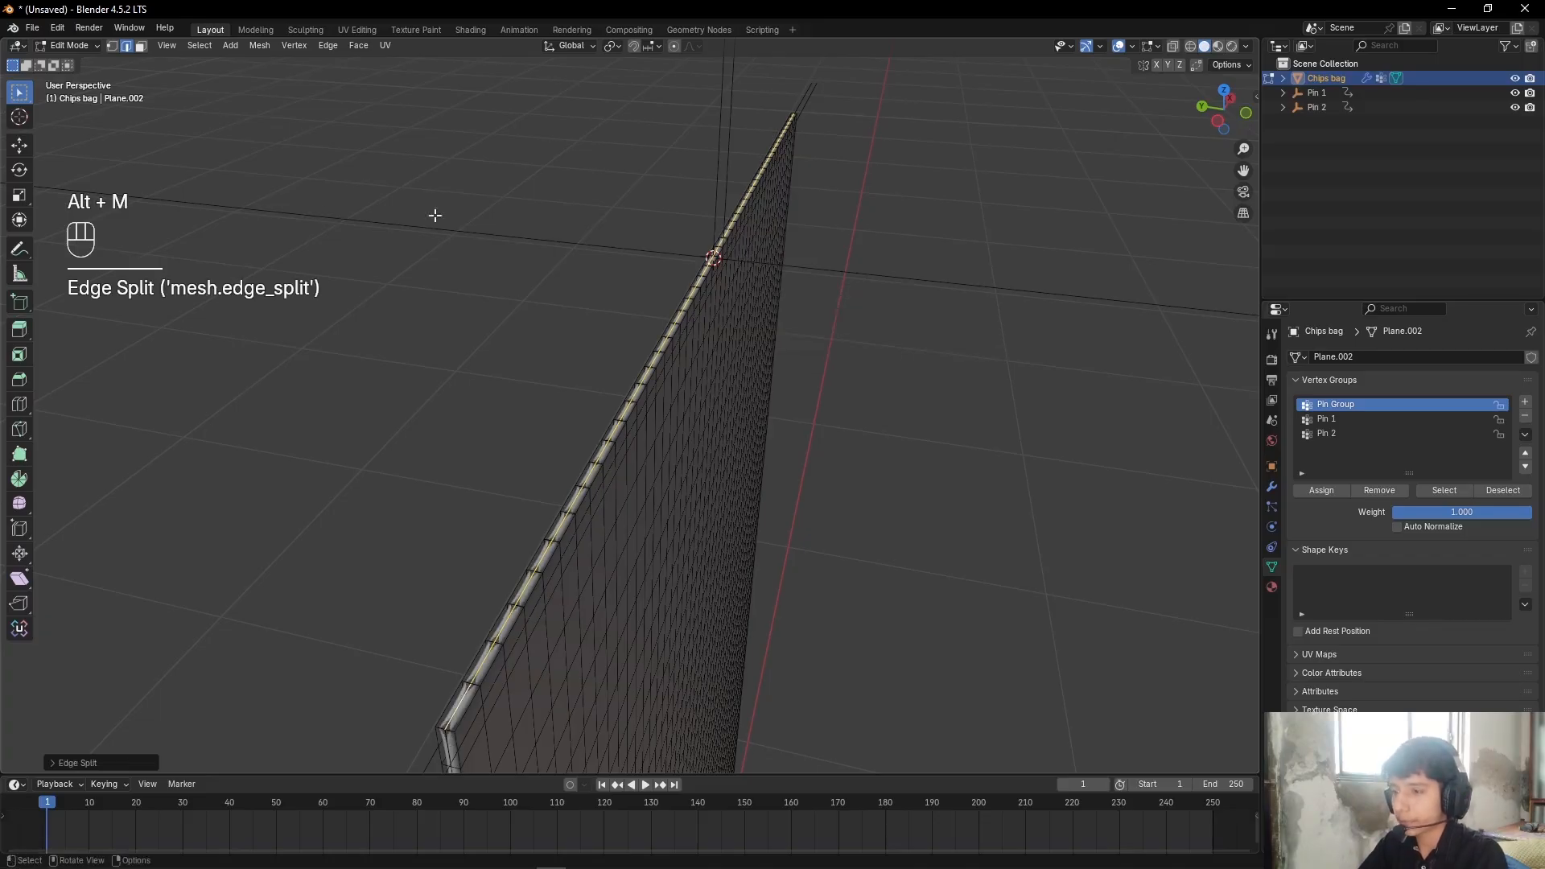
Step: Return to Object Mode and save the file as 123123.blend on the Desktop
{"action": "middle_click_drag", "start_coordinate": [431, 214], "coordinate": [935, 475]}
{"action": "key", "text": "ctrl+Tab"}
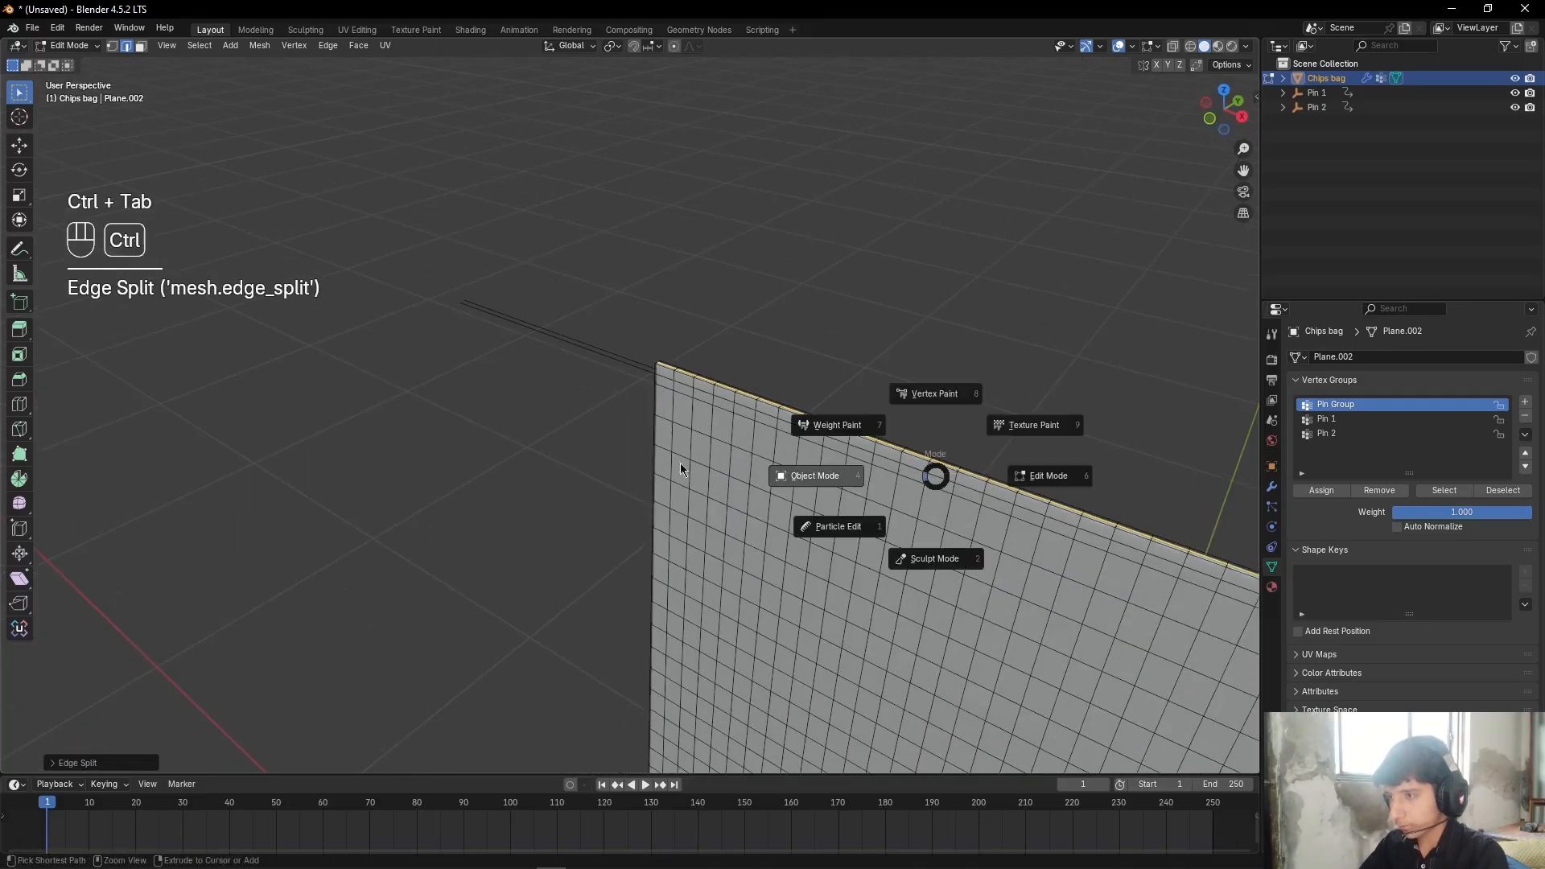
{"action": "left_click", "coordinate": [681, 462]}
{"action": "middle_click_drag", "start_coordinate": [871, 437], "coordinate": [745, 399], "text": "shift"}
{"action": "key", "text": "ctrl+s"}
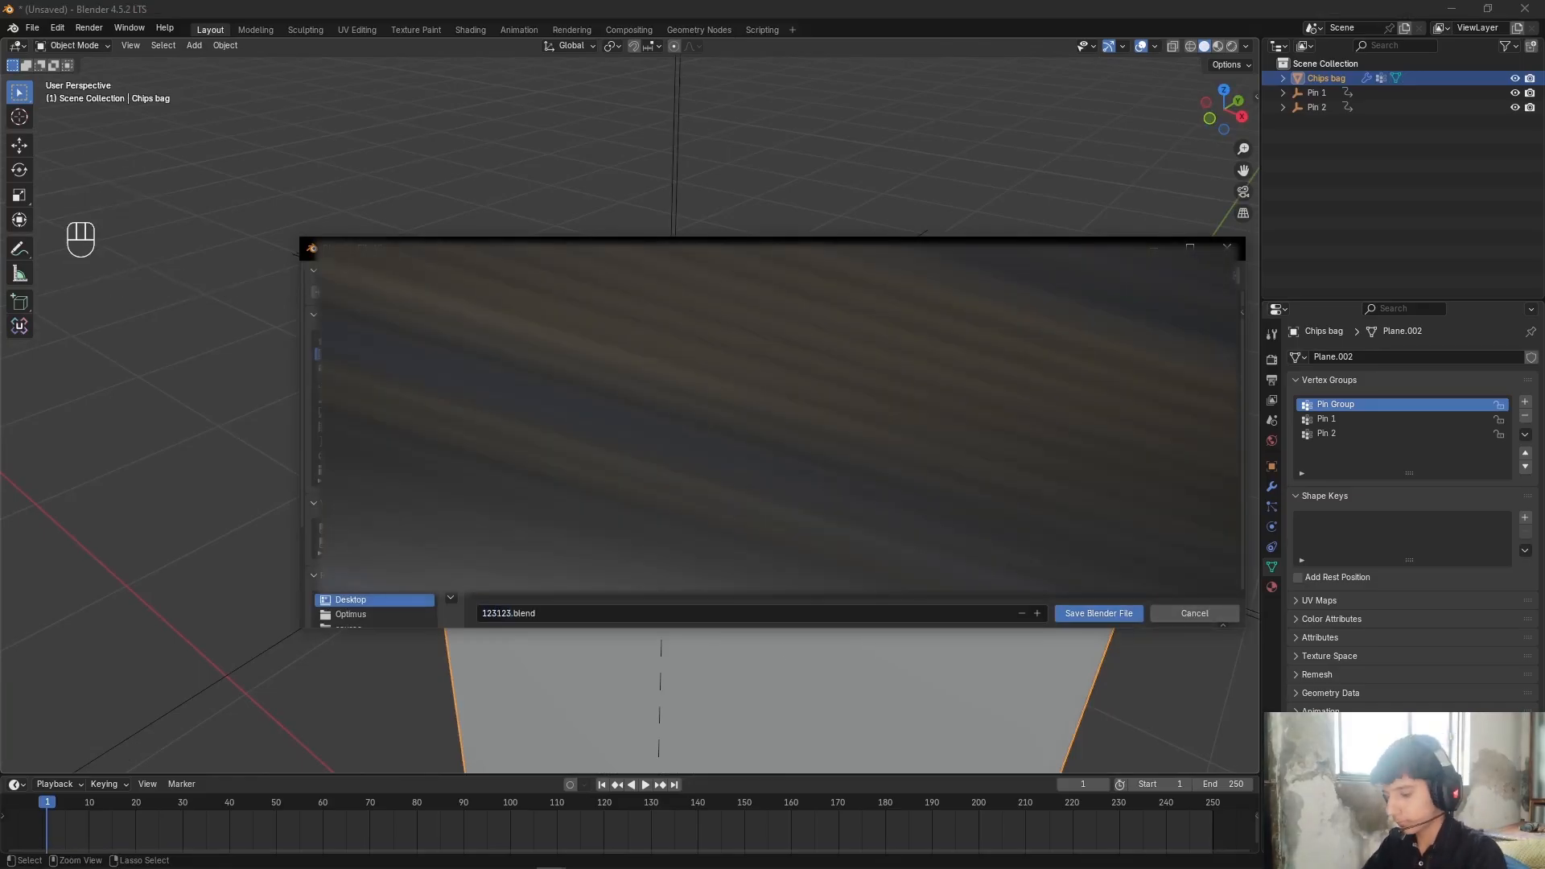
{"action": "key", "text": "Return"}
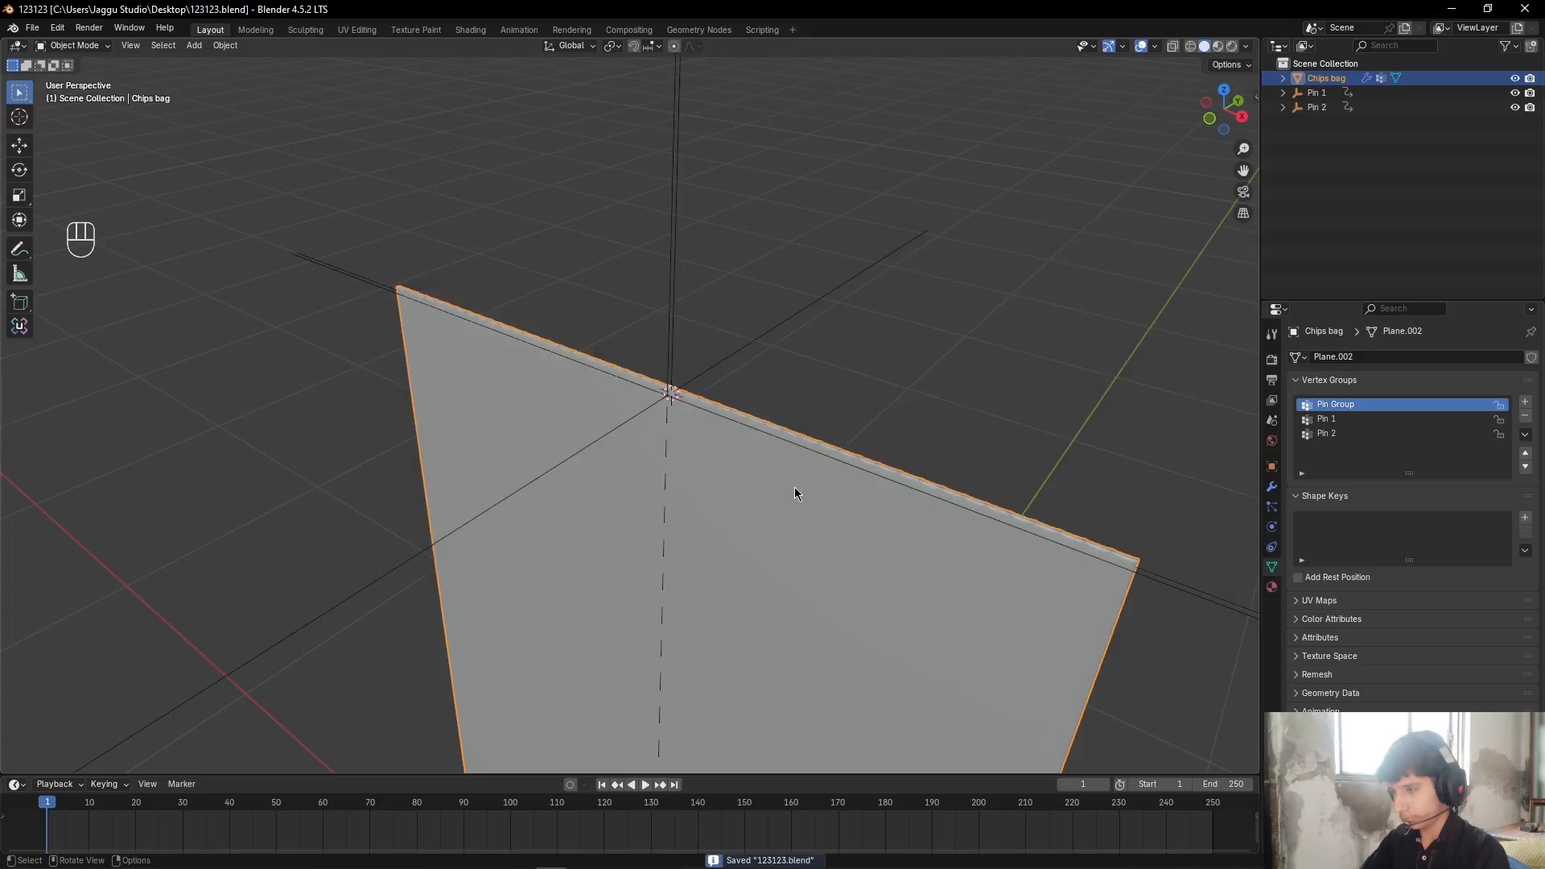
Step: Play the simulation from frame 1 to frame 49, examine how the split top opens, and return to frame 1
{"action": "left_click", "coordinate": [1048, 254]}
{"action": "left_click_drag", "start_coordinate": [966, 354], "coordinate": [873, 477], "text": "alt"}
{"action": "key", "text": "space"}
{"action": "left_click_drag", "start_coordinate": [741, 552], "coordinate": [789, 443], "text": "alt"}
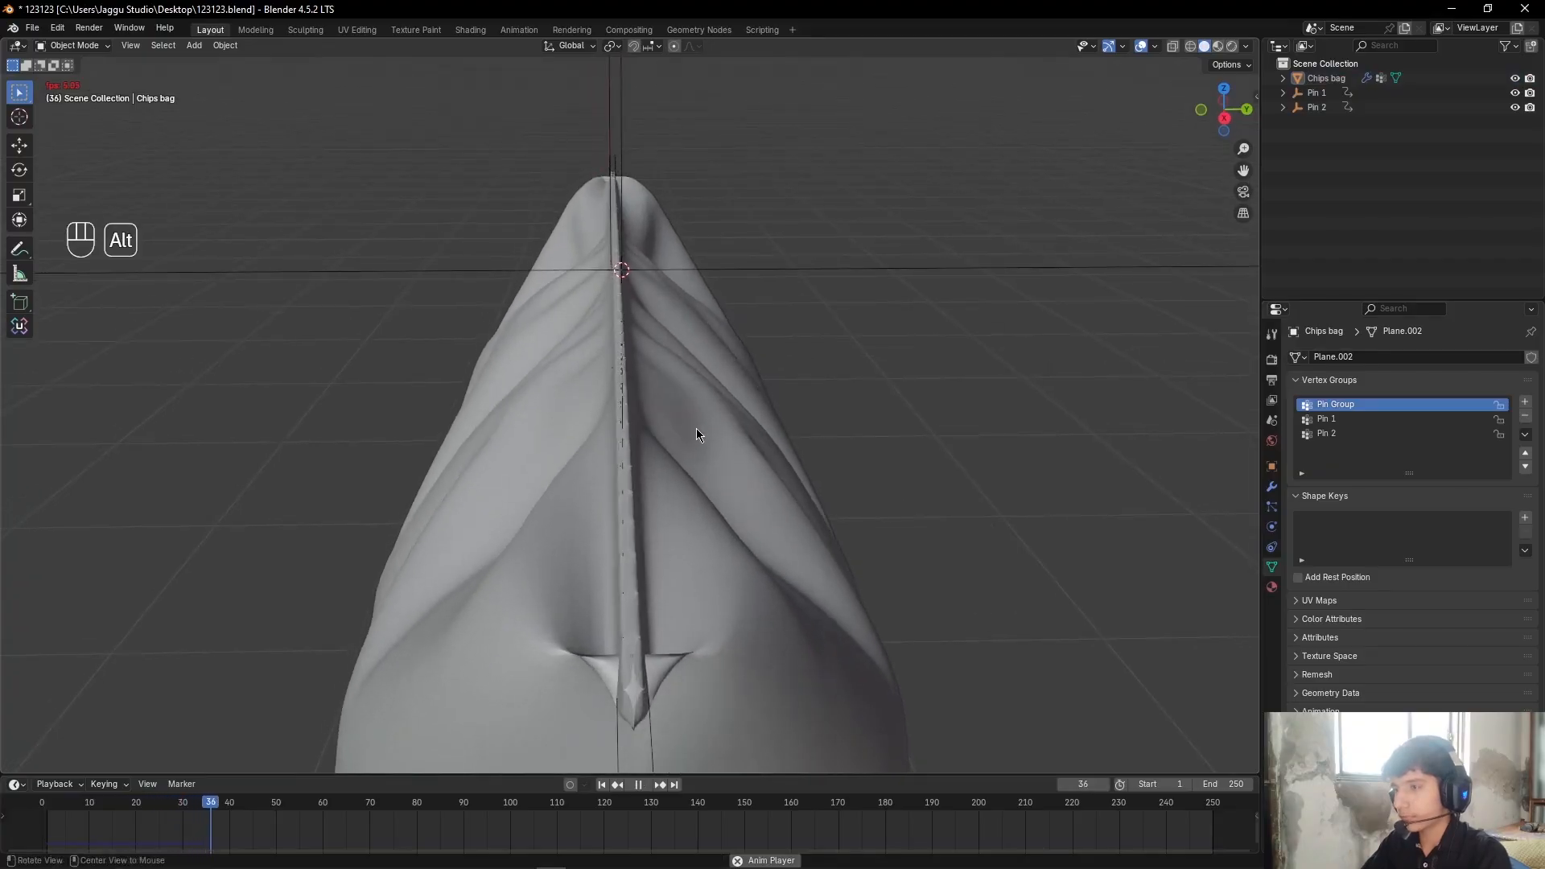
{"action": "left_click_drag", "start_coordinate": [697, 428], "coordinate": [876, 413], "text": "alt"}
{"action": "key", "text": "space"}
{"action": "left_click", "coordinate": [804, 399]}
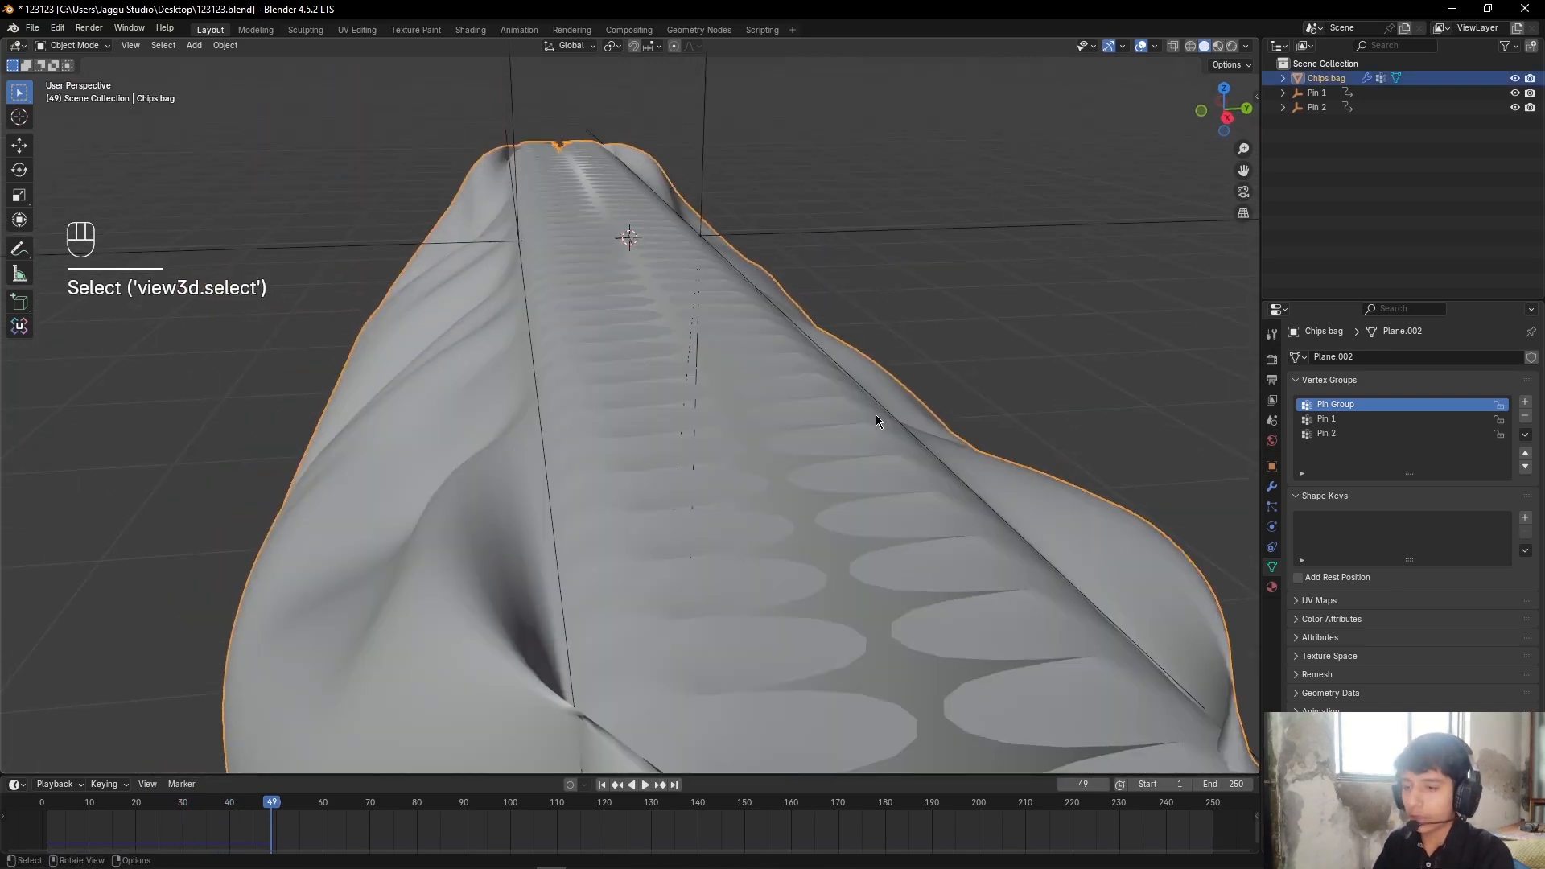
{"action": "key", "text": "shift+Left"}
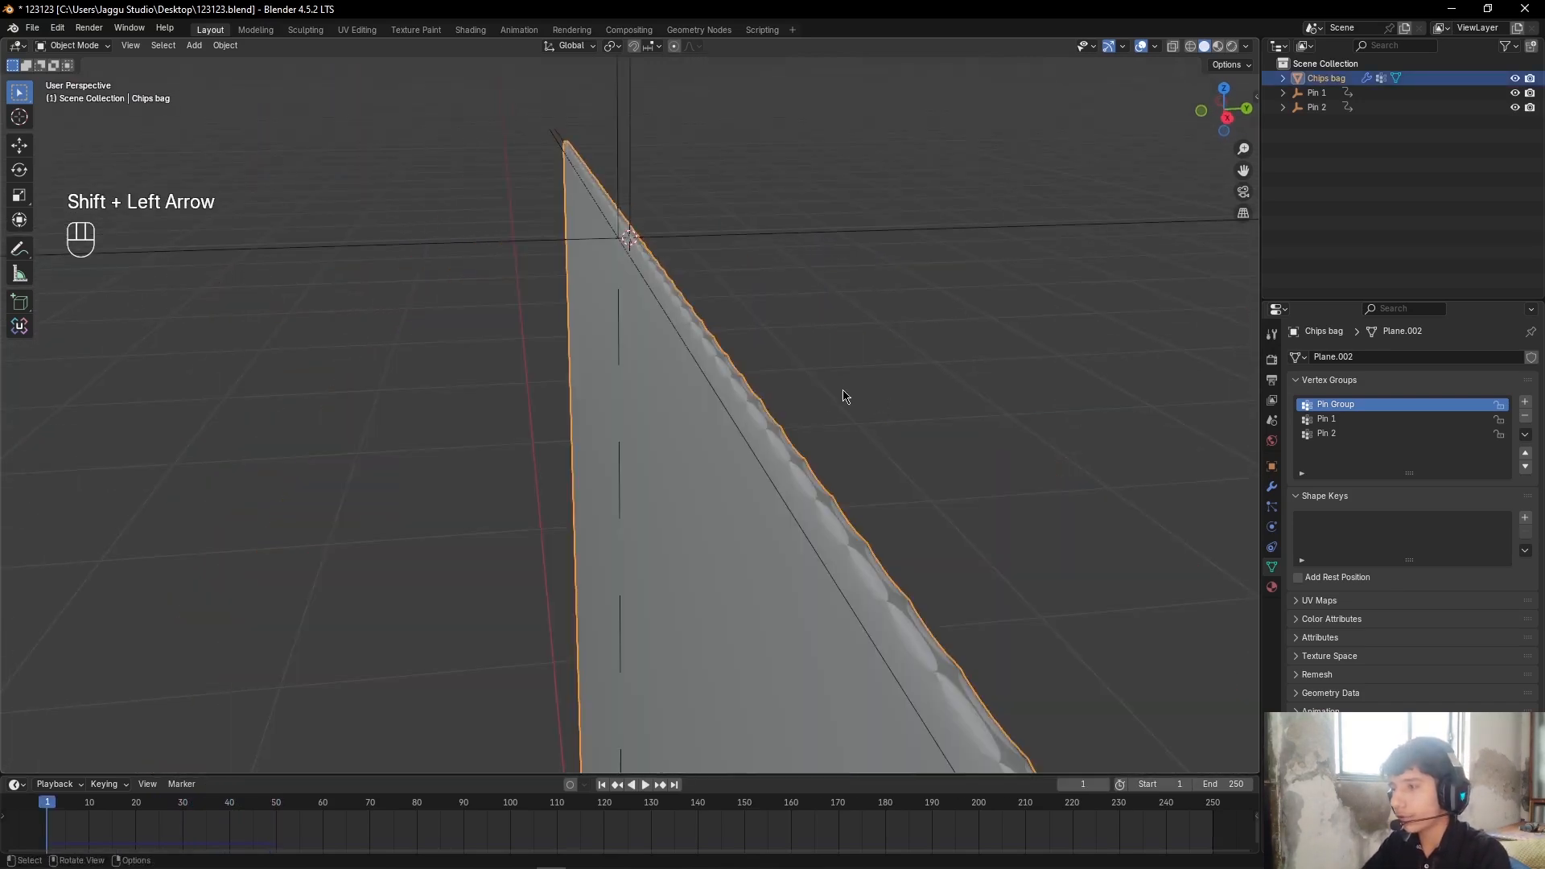
Step: Enter Edit Mode on the chips bag and select the vertices of its Pin Group
{"action": "key", "text": "ctrl+Tab"}
{"action": "left_click", "coordinate": [938, 421]}
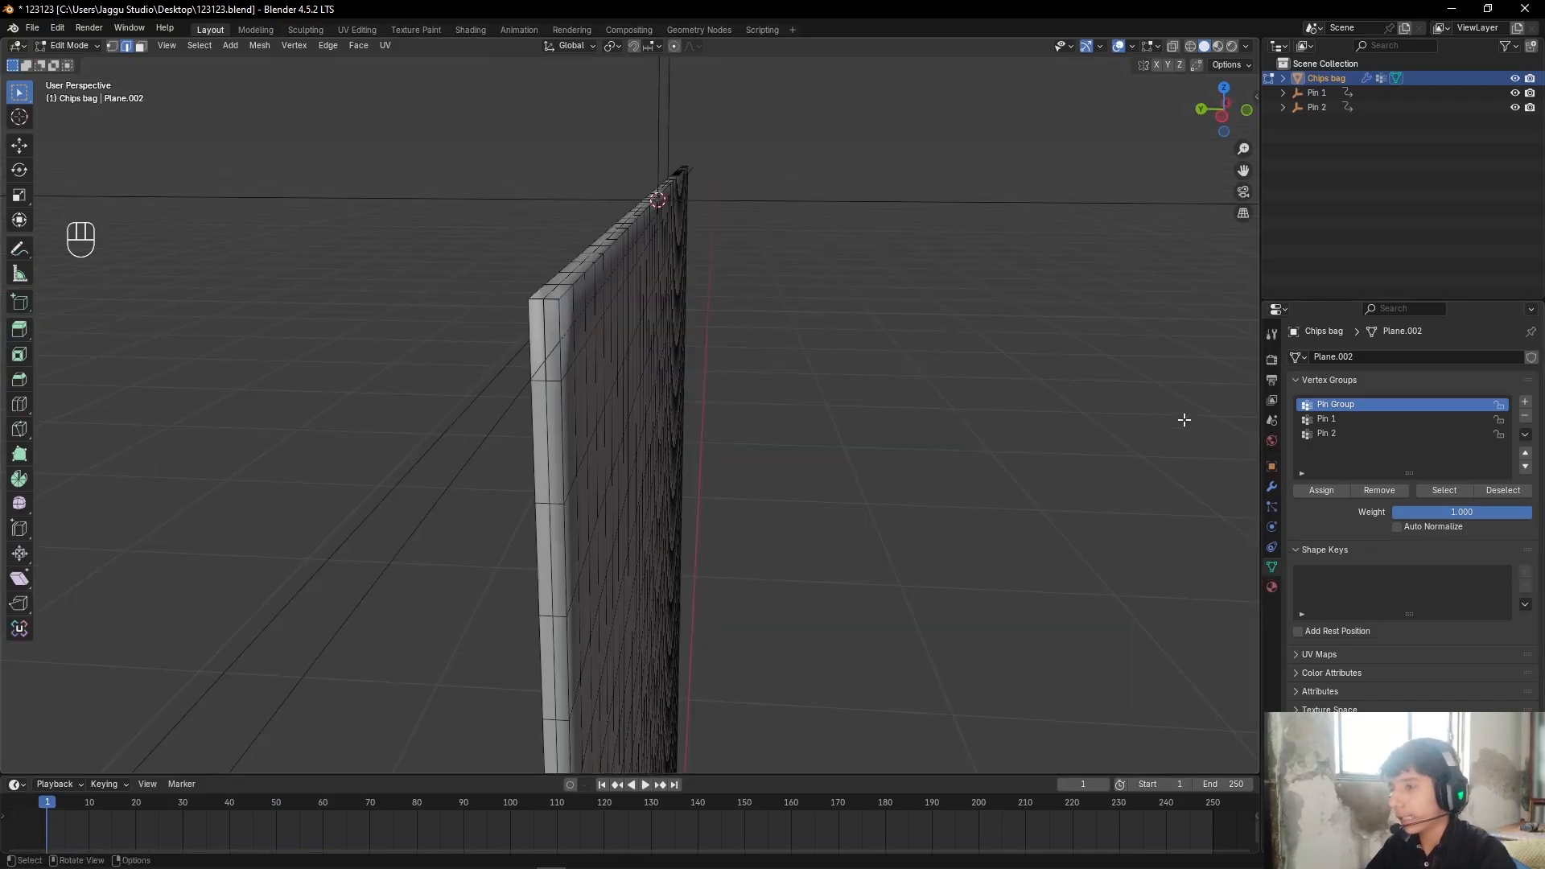
{"action": "scroll", "coordinate": [969, 377], "scroll_direction": "up", "scroll_amount": 1}
{"action": "middle_click_drag", "start_coordinate": [851, 313], "coordinate": [893, 376], "text": "shift"}
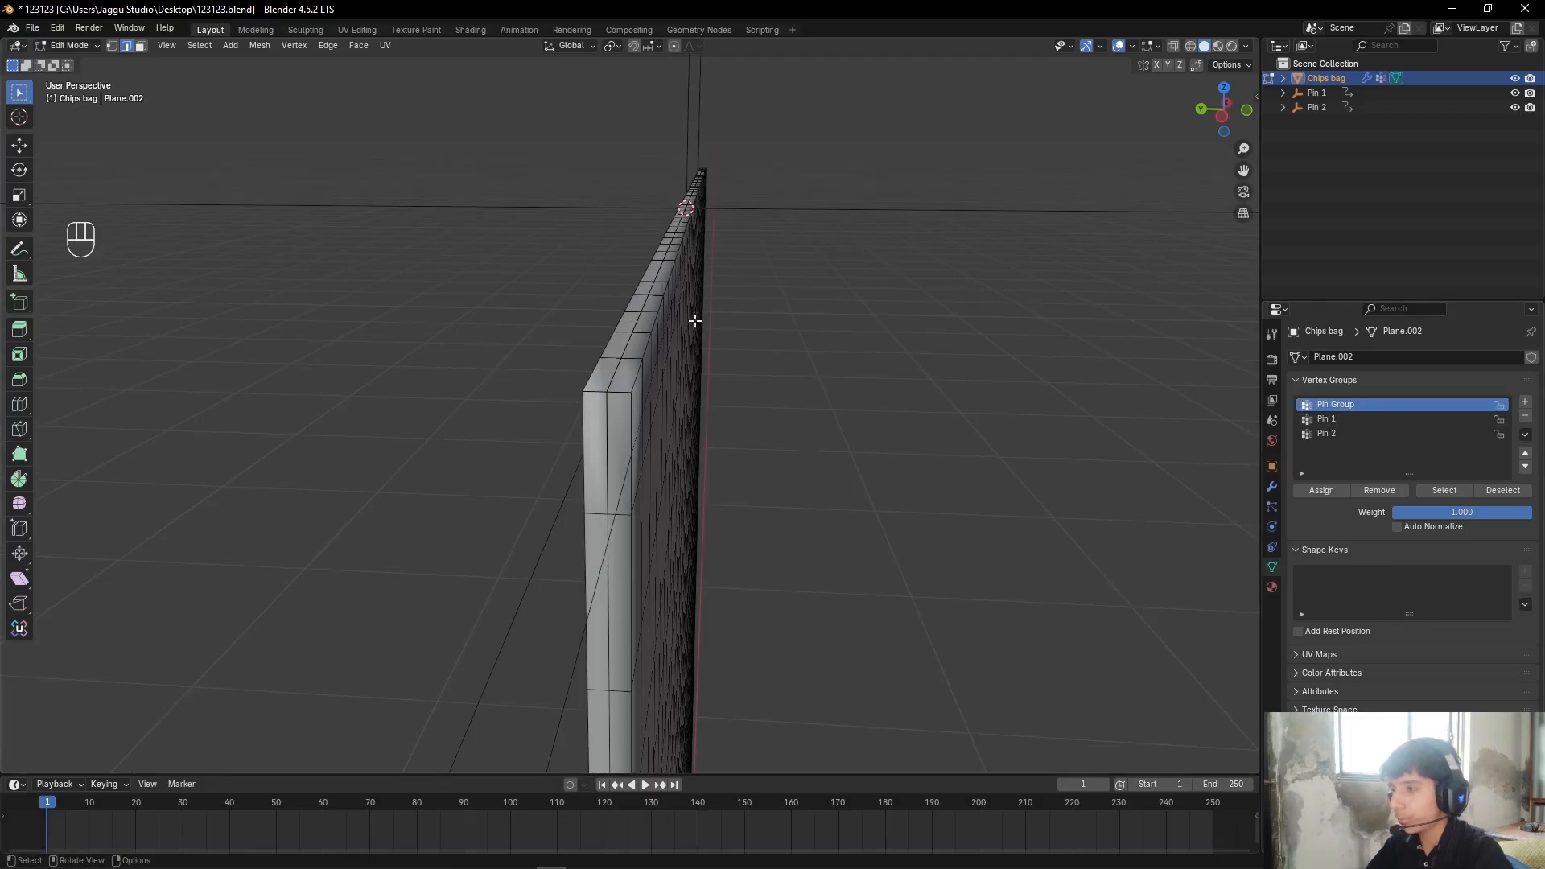
{"action": "left_click", "coordinate": [1449, 491]}
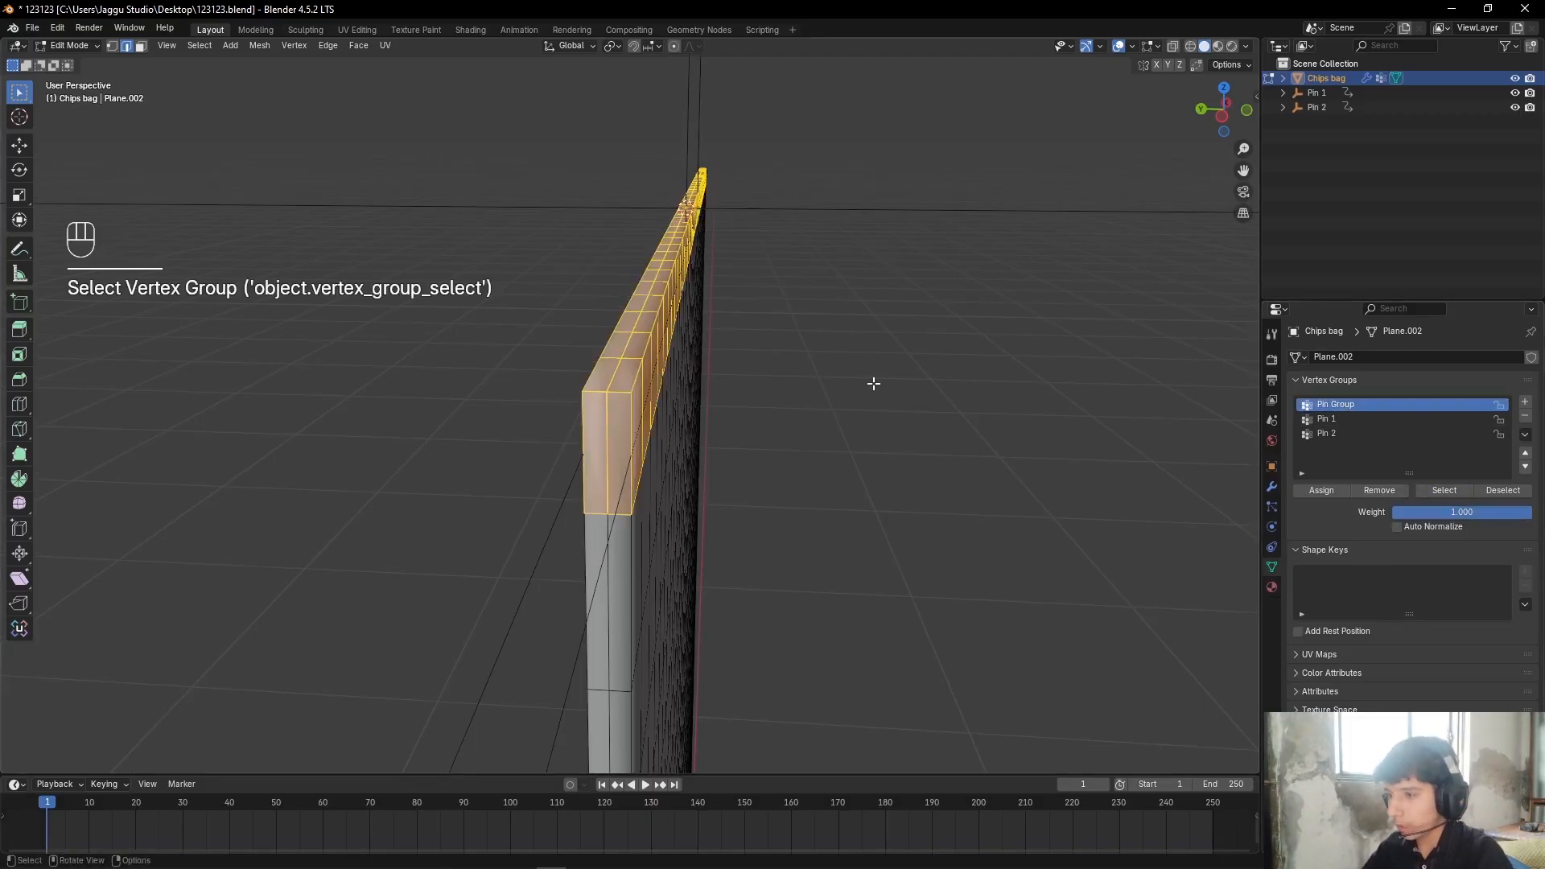
Step: Deselect the lower edges of the top band in the side view with X-ray on, and switch to face selection
{"action": "key", "text": "KP_3"}
{"action": "scroll", "coordinate": [872, 383], "scroll_direction": "down", "scroll_amount": 3}
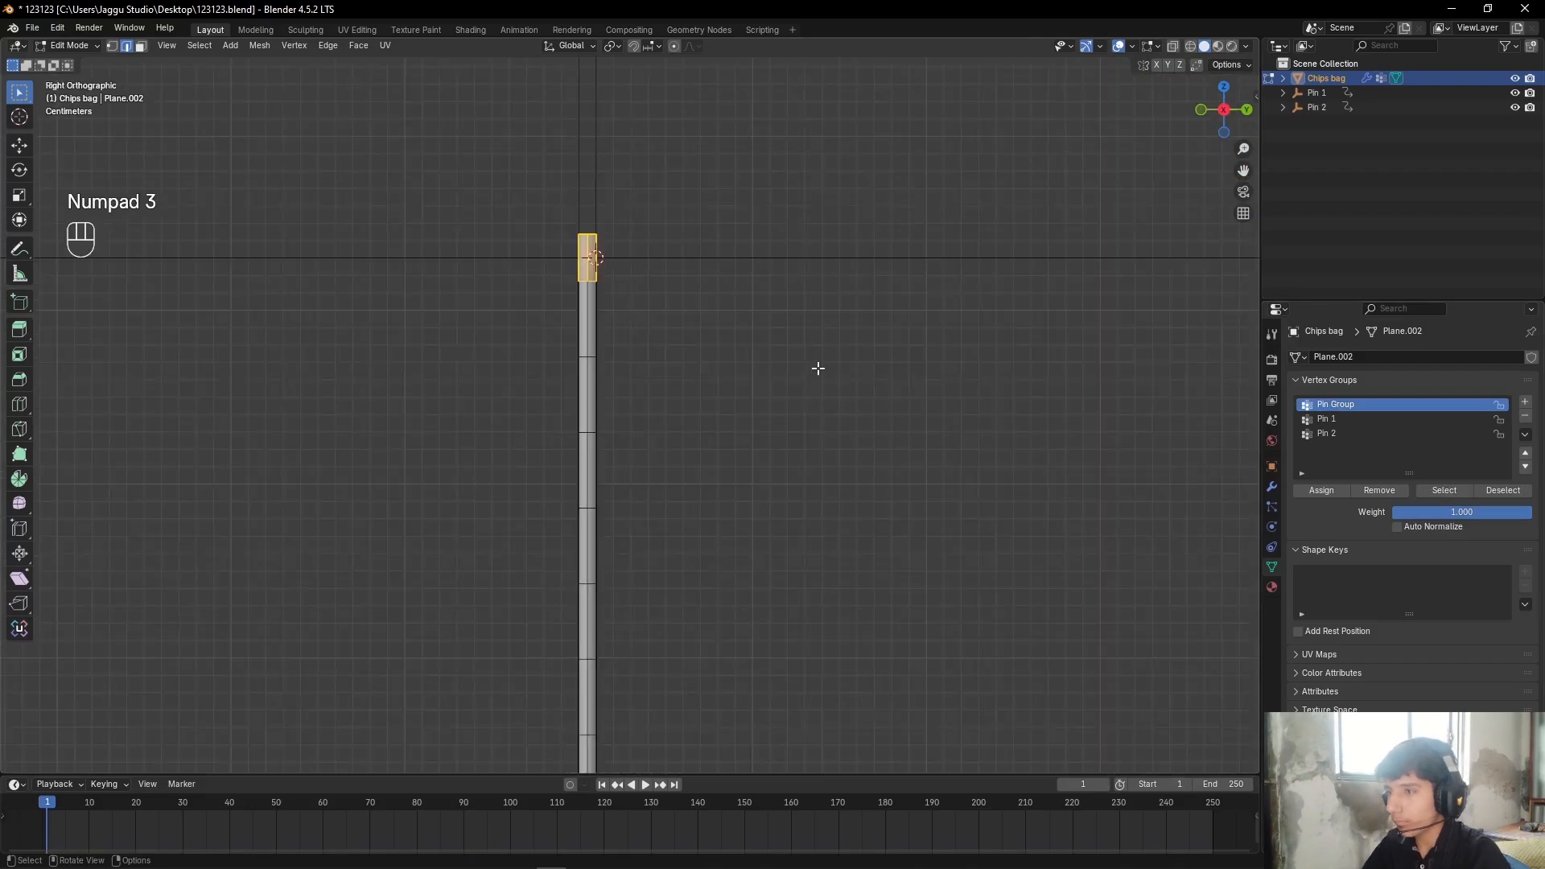
{"action": "middle_click_drag", "start_coordinate": [817, 369], "coordinate": [711, 129], "text": "shift"}
{"action": "left_click_drag", "start_coordinate": [711, 130], "coordinate": [755, 302], "text": "alt+shift"}
{"action": "scroll", "coordinate": [997, 279], "scroll_direction": "up", "scroll_amount": 3}
{"action": "left_click_drag", "start_coordinate": [924, 155], "coordinate": [952, 314], "text": "alt+shift"}
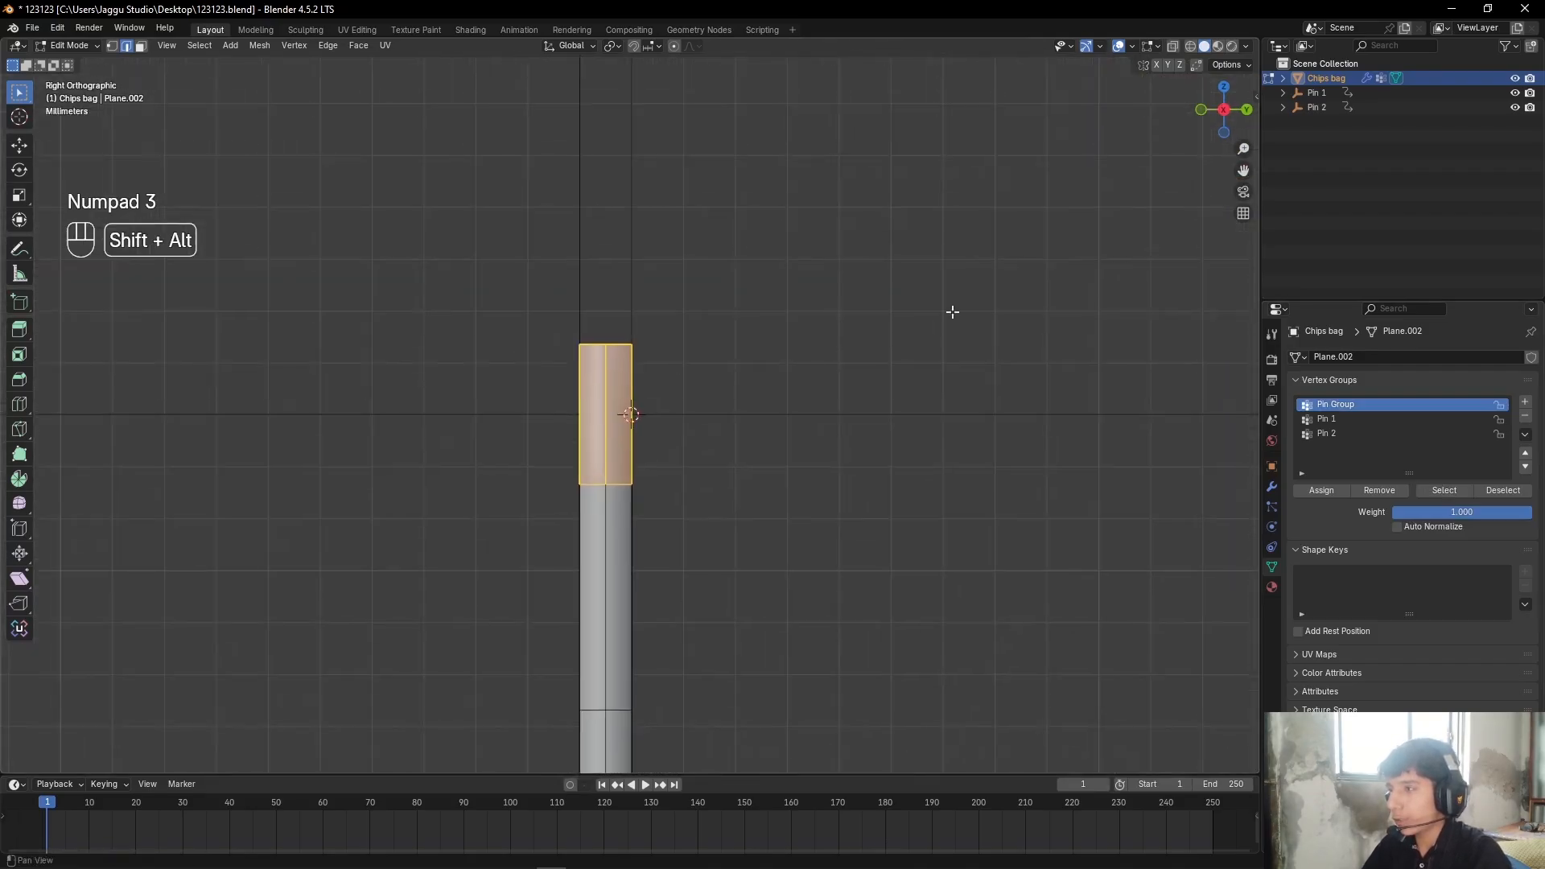
{"action": "scroll", "coordinate": [952, 314], "scroll_direction": "up", "scroll_amount": 1}
{"action": "left_click", "coordinate": [1173, 47]}
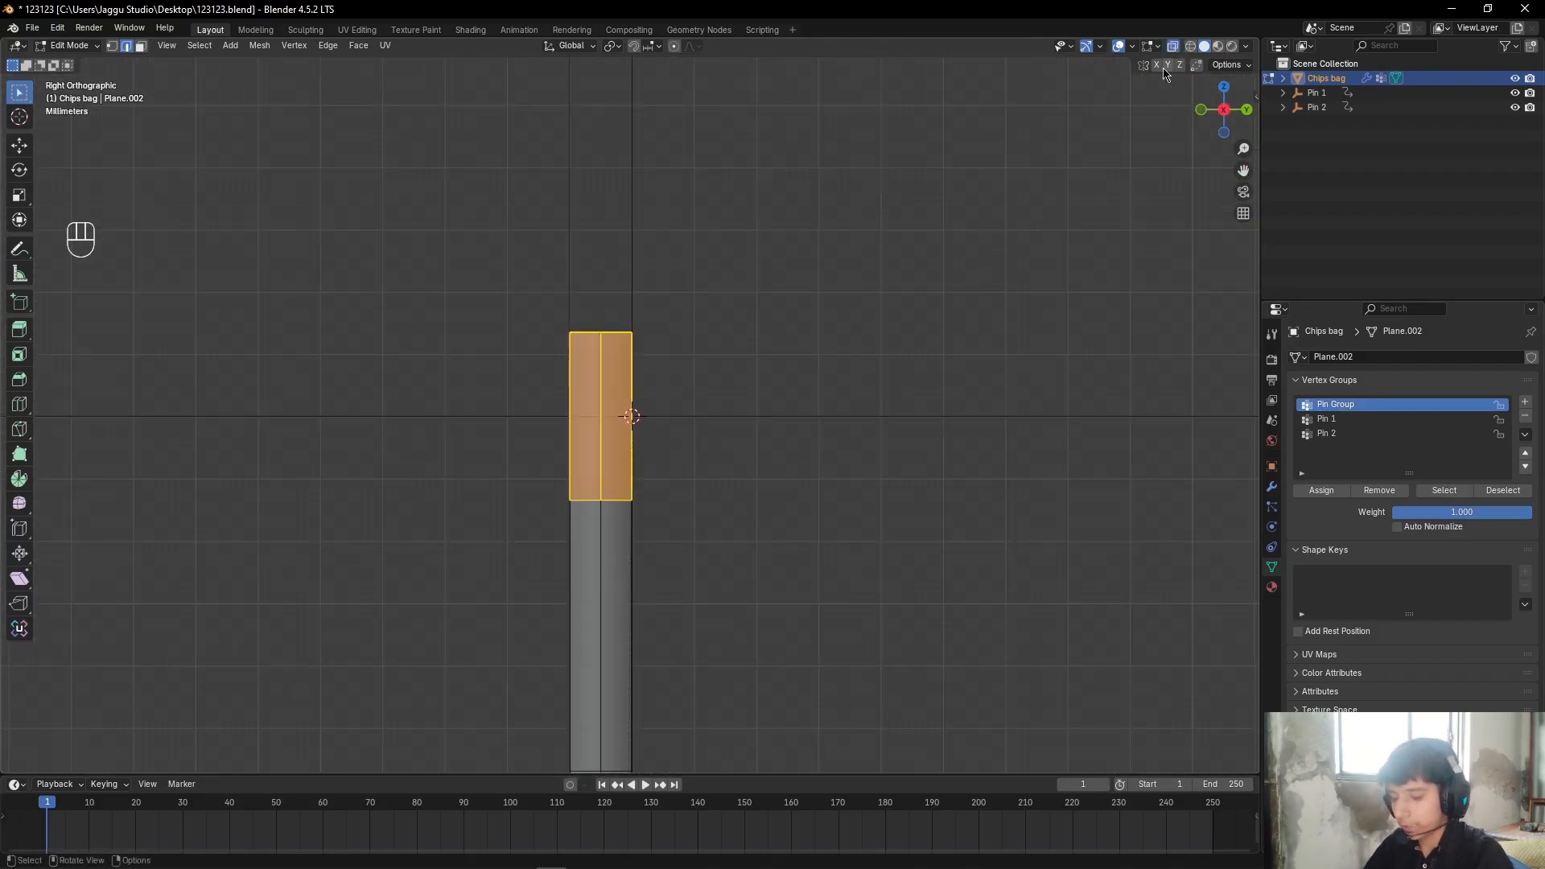
{"action": "key", "text": "b"}
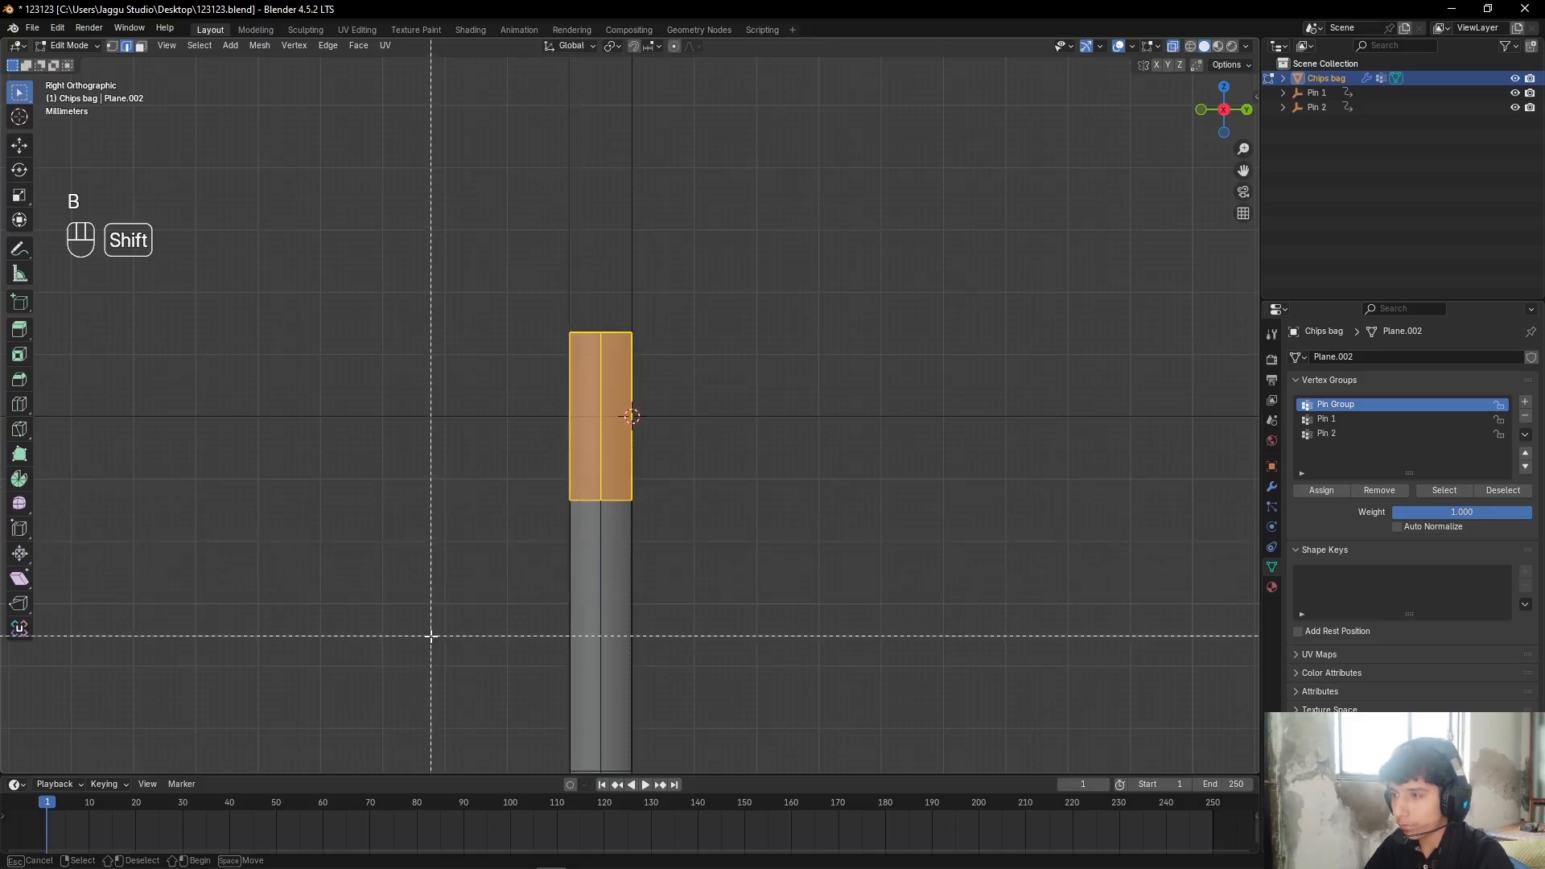
{"action": "left_click_drag", "start_coordinate": [285, 660], "coordinate": [1078, 367], "text": "shift"}
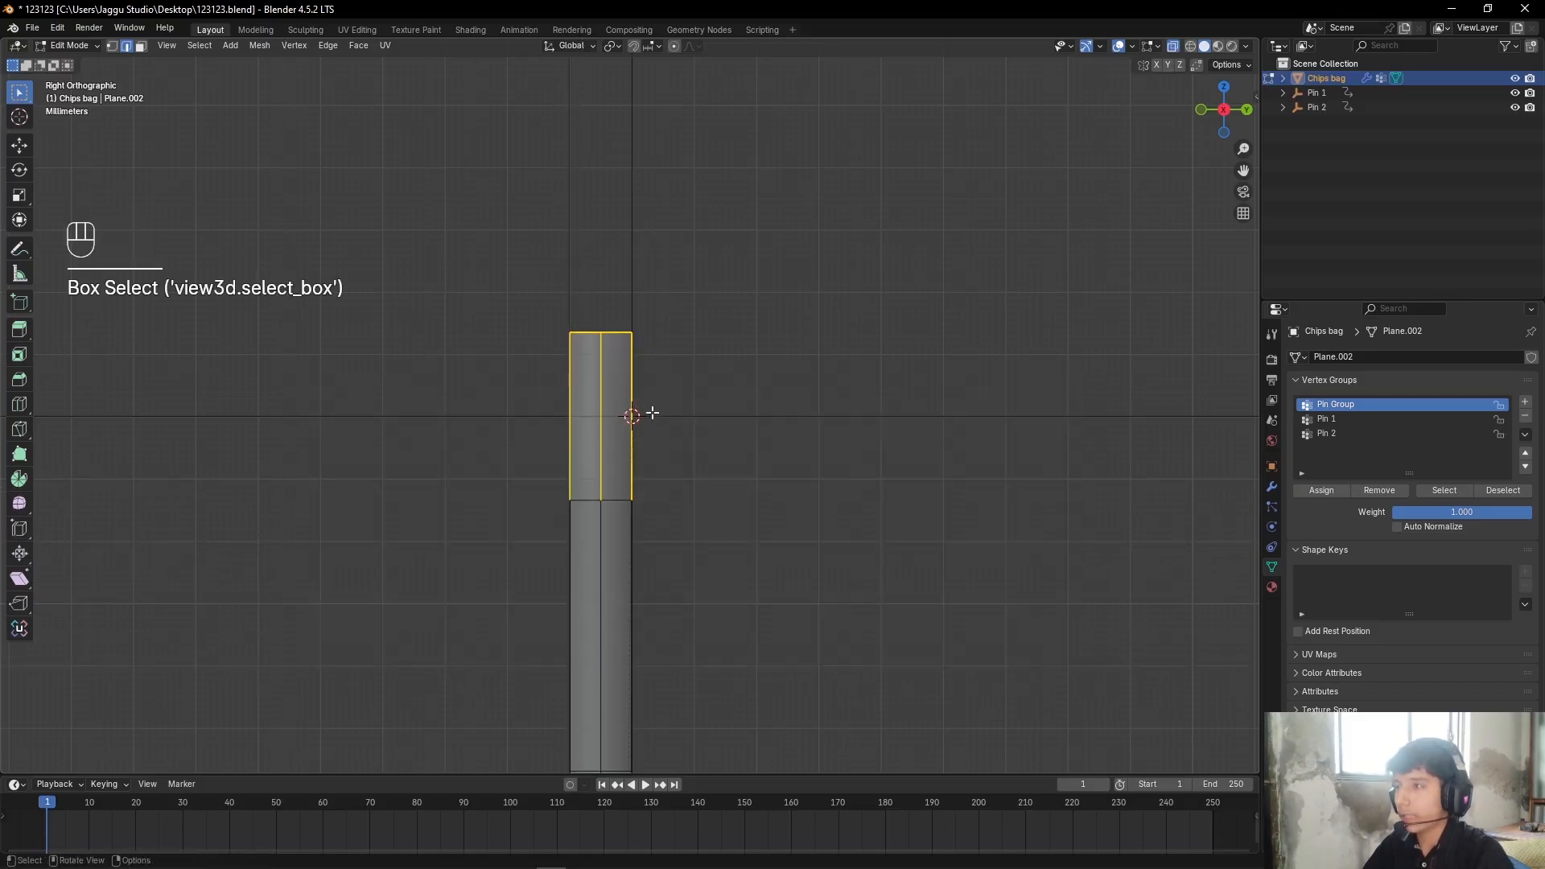
{"action": "left_click", "coordinate": [1174, 47]}
{"action": "key", "text": "3"}
{"action": "middle_click_drag", "start_coordinate": [1144, 57], "coordinate": [900, 317]}
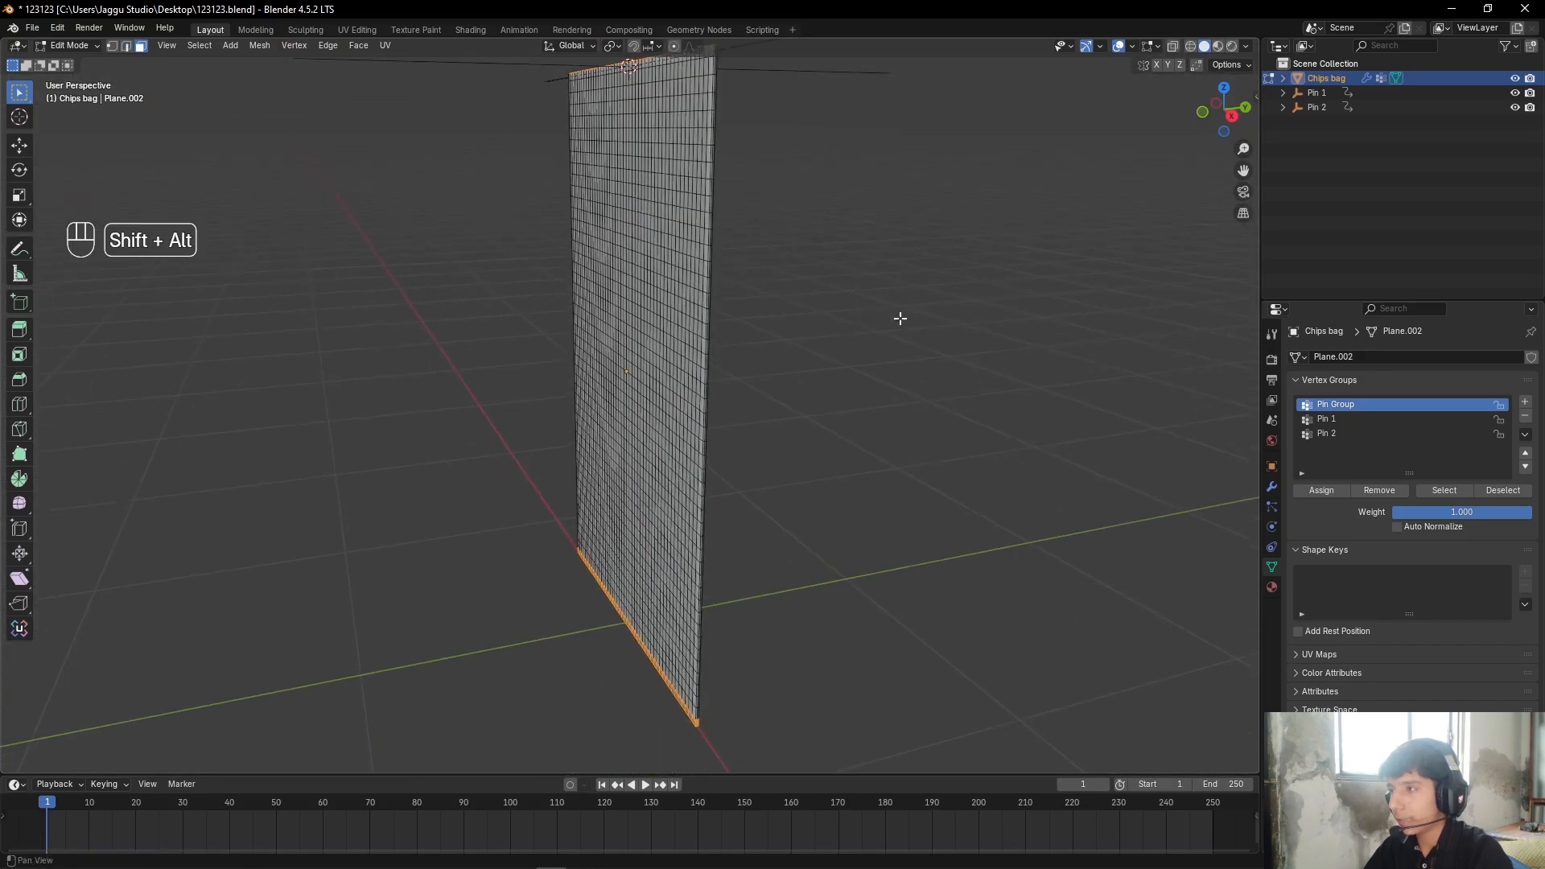
Step: Deselect the faces along the bag's bottom rim with X-ray on, keeping only the top rim faces selected
{"action": "key", "text": "b"}
{"action": "left_click_drag", "start_coordinate": [413, 431], "coordinate": [1034, 740], "text": "shift"}
{"action": "left_click", "coordinate": [1174, 47]}
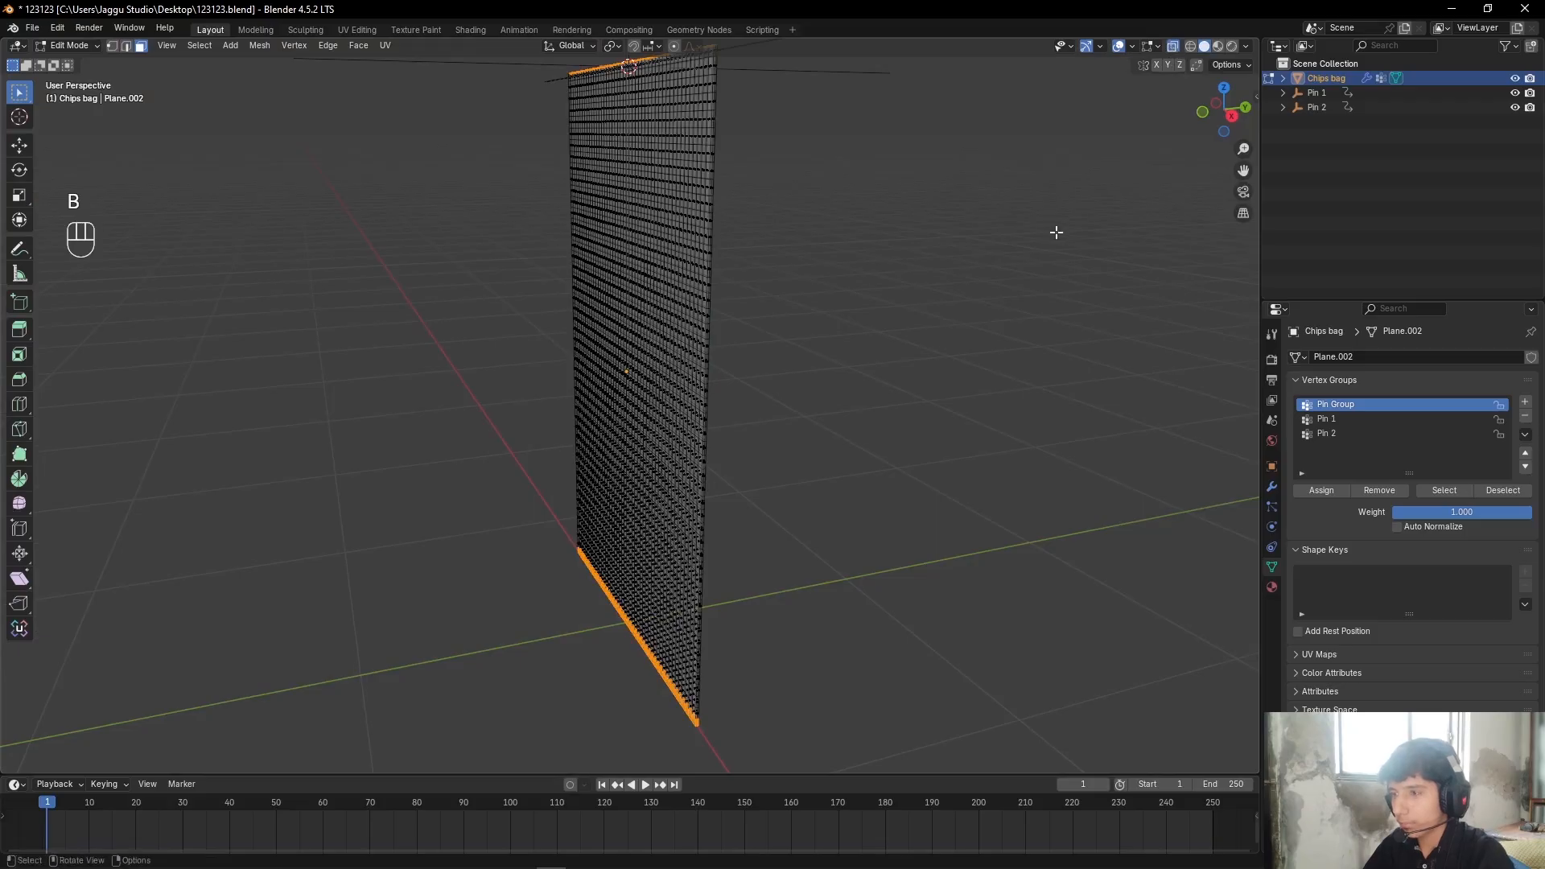
{"action": "key", "text": "b"}
{"action": "left_click_drag", "start_coordinate": [382, 425], "coordinate": [974, 749], "text": "shift"}
{"action": "middle_click_drag", "start_coordinate": [974, 748], "coordinate": [770, 576]}
{"action": "key", "text": "KP_Decimal"}
{"action": "scroll", "coordinate": [853, 559], "scroll_direction": "up", "scroll_amount": 4}
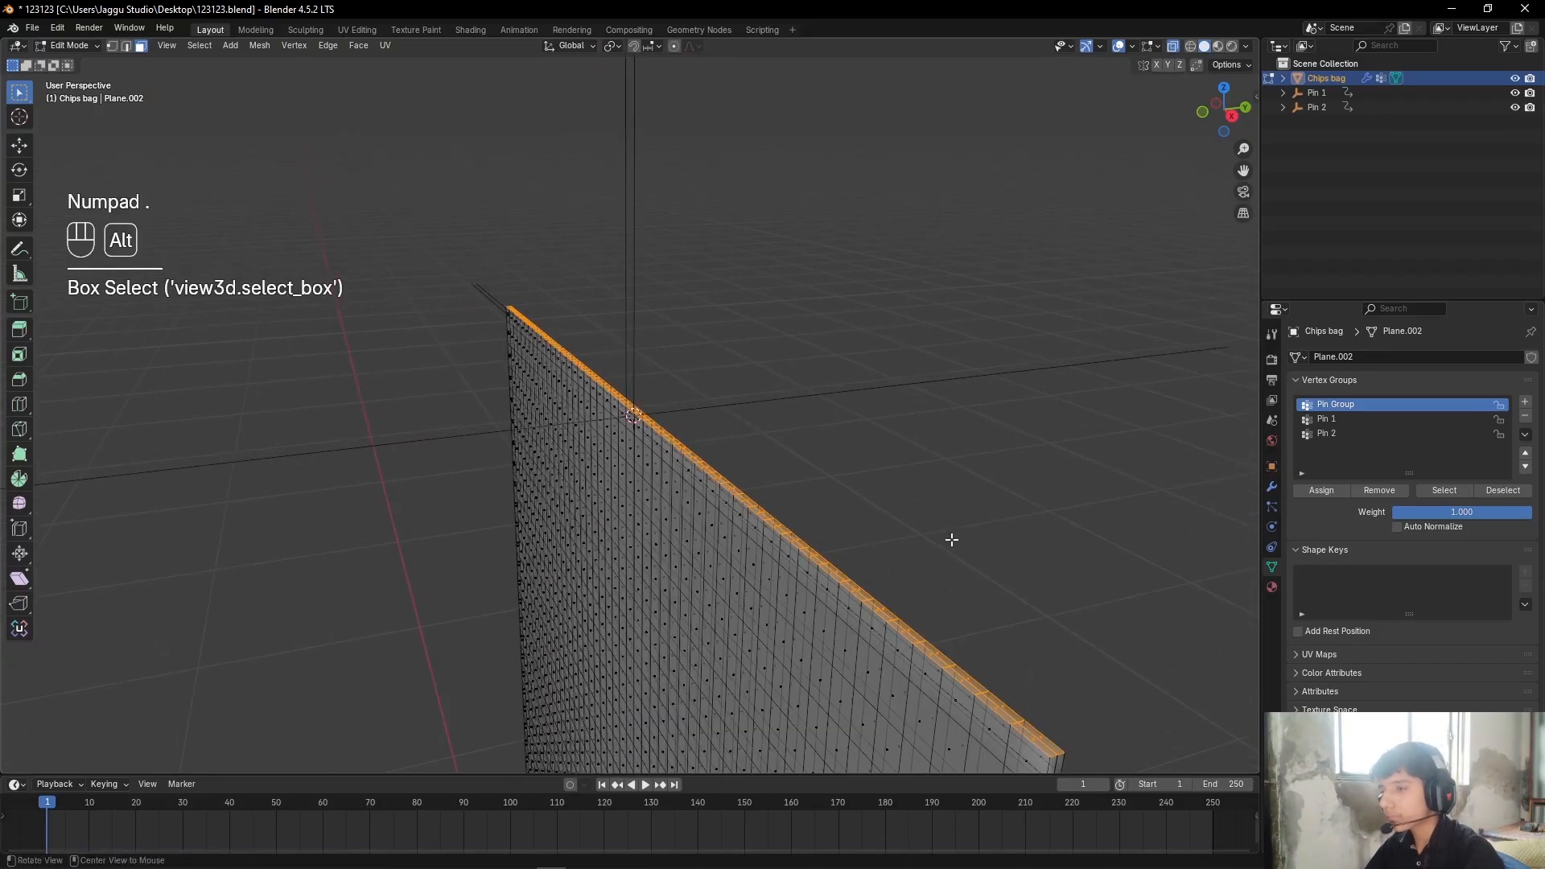
{"action": "middle_click_drag", "start_coordinate": [951, 539], "coordinate": [882, 517], "text": "alt"}
{"action": "scroll", "coordinate": [788, 552], "scroll_direction": "up", "scroll_amount": 1}
{"action": "middle_click_drag", "start_coordinate": [716, 579], "coordinate": [774, 524], "text": "alt+shift"}
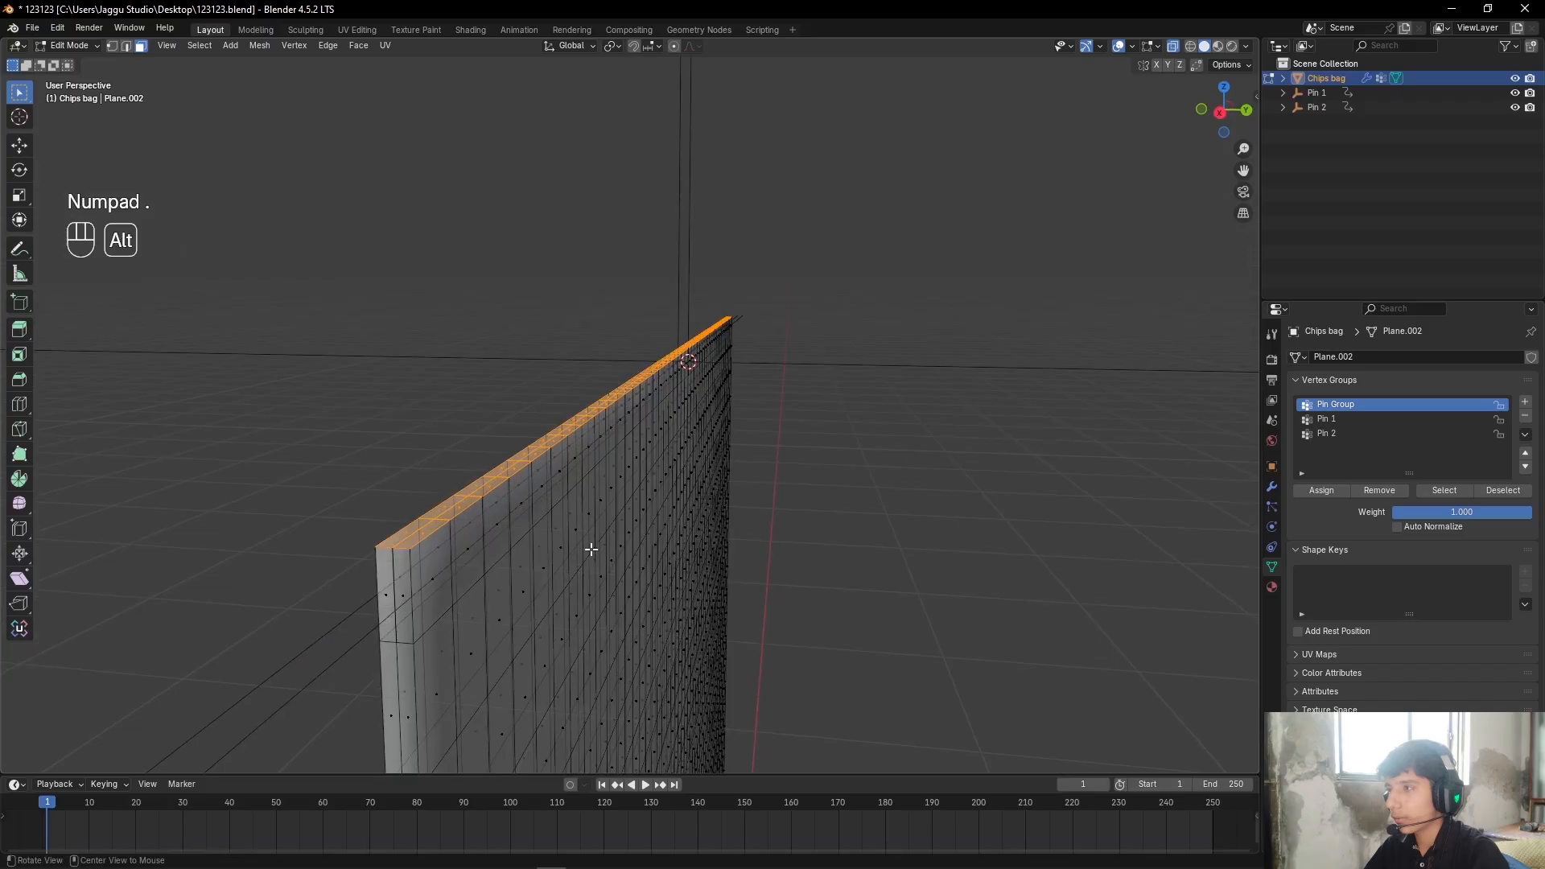
Step: Add the two side faces at each top corner to the selection and remove all selected faces from Pin Group
{"action": "left_click", "coordinate": [1173, 47]}
{"action": "middle_click_drag", "start_coordinate": [720, 415], "coordinate": [748, 430], "text": "alt"}
{"action": "middle_click_drag", "start_coordinate": [800, 641], "coordinate": [774, 544], "text": "alt+shift"}
{"action": "scroll", "coordinate": [775, 544], "scroll_direction": "up", "scroll_amount": 2}
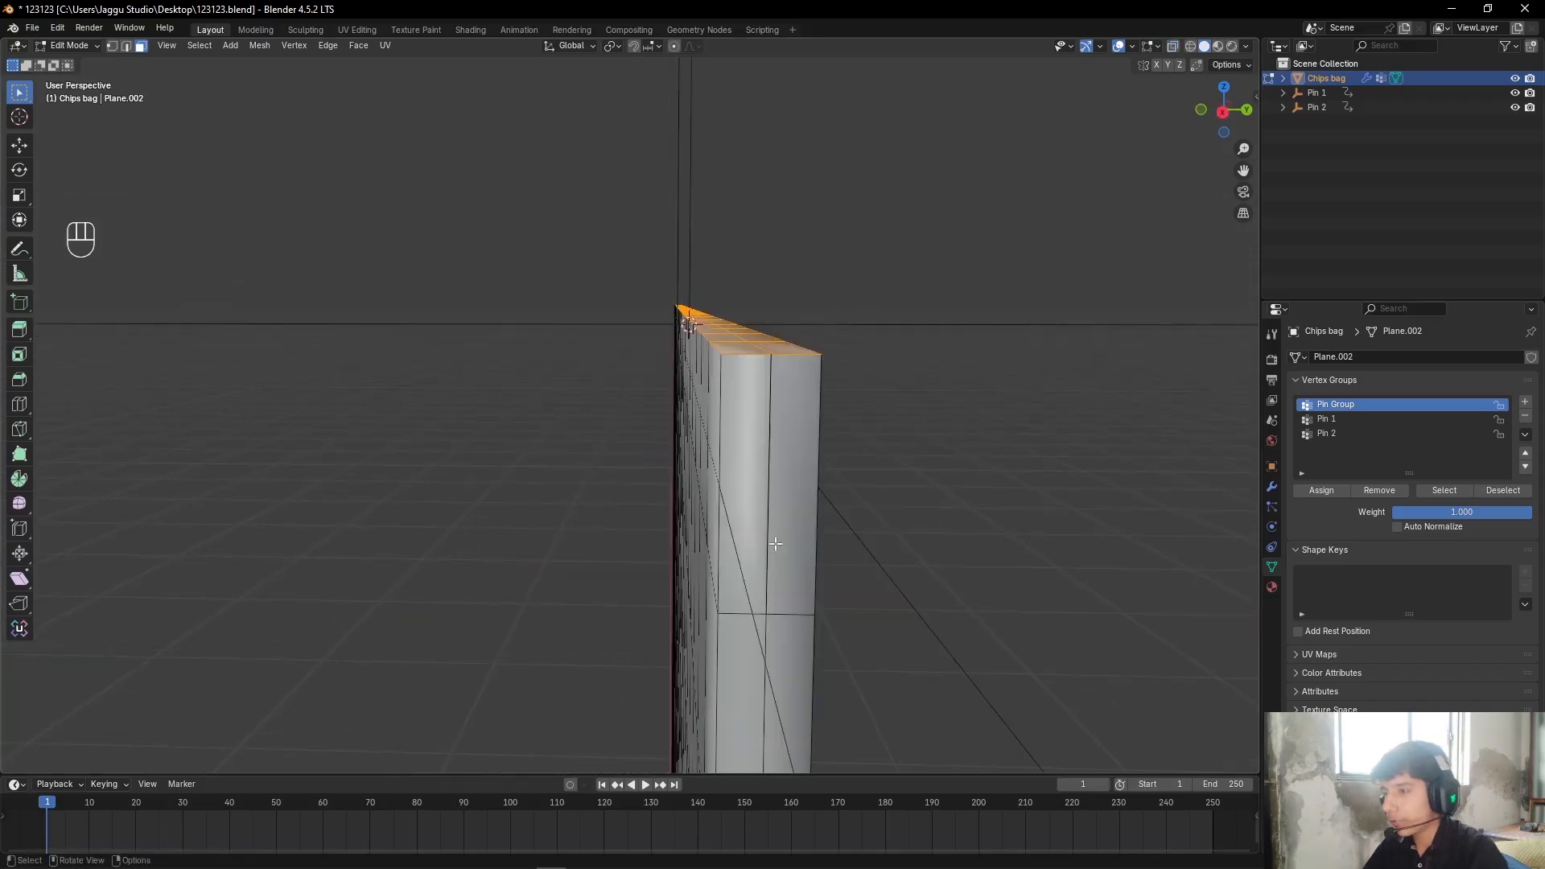
{"action": "left_click", "coordinate": [803, 394], "text": "shift"}
{"action": "left_click", "coordinate": [746, 404], "text": "shift"}
{"action": "middle_click_drag", "start_coordinate": [262, 509], "coordinate": [573, 523], "text": "alt"}
{"action": "middle_click_drag", "start_coordinate": [573, 523], "coordinate": [635, 468], "text": "alt"}
{"action": "left_click", "coordinate": [571, 296], "text": "shift"}
{"action": "left_click", "coordinate": [594, 295], "text": "shift"}
{"action": "middle_click_drag", "start_coordinate": [596, 297], "coordinate": [804, 354], "text": "alt"}
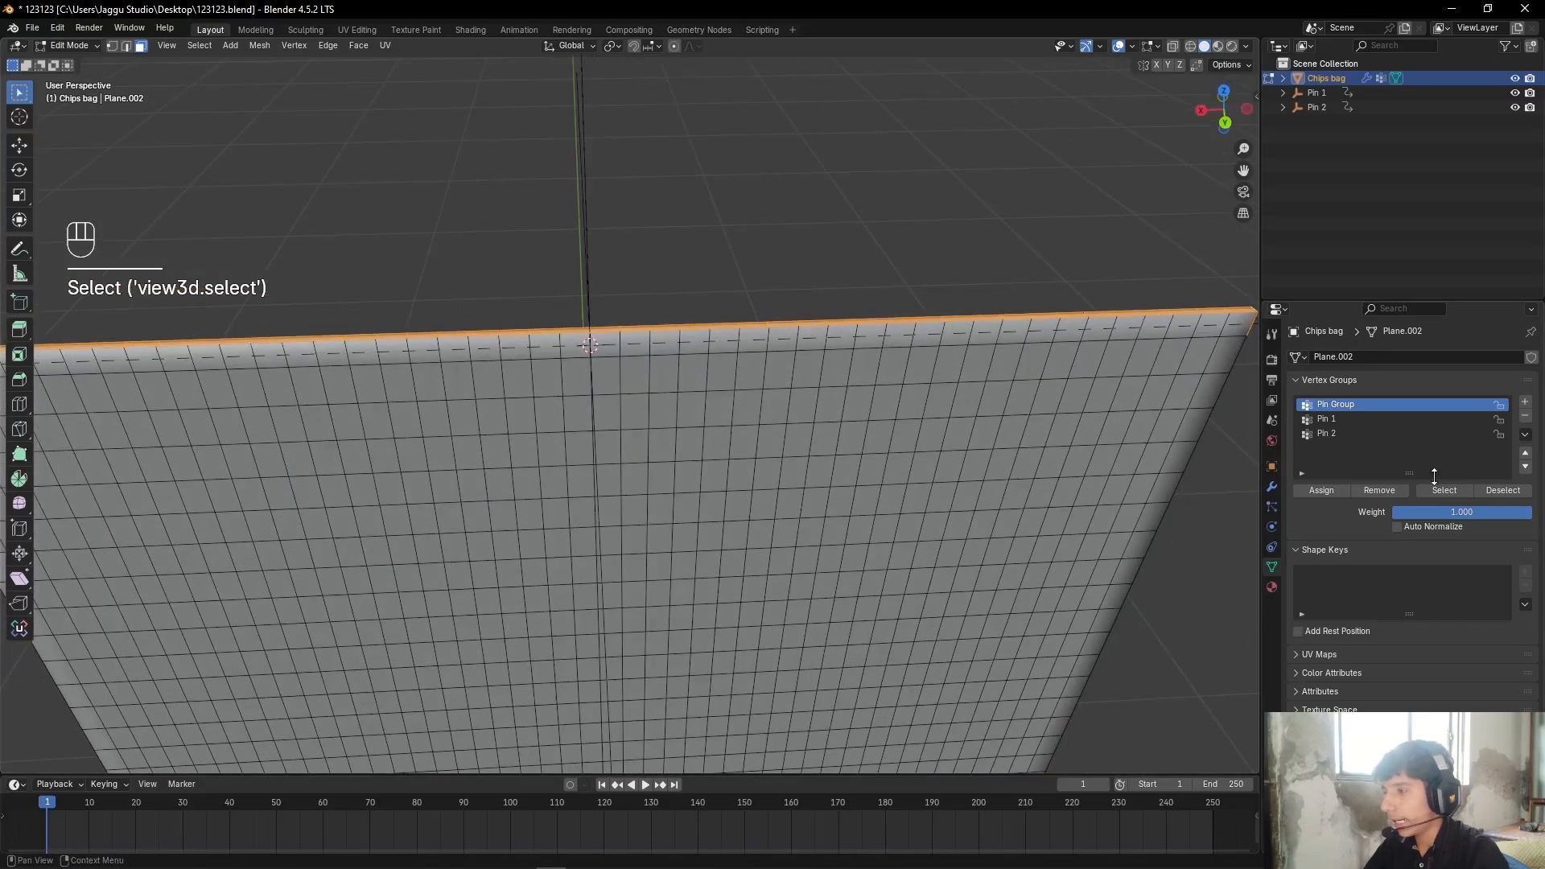
{"action": "left_click", "coordinate": [1379, 490]}
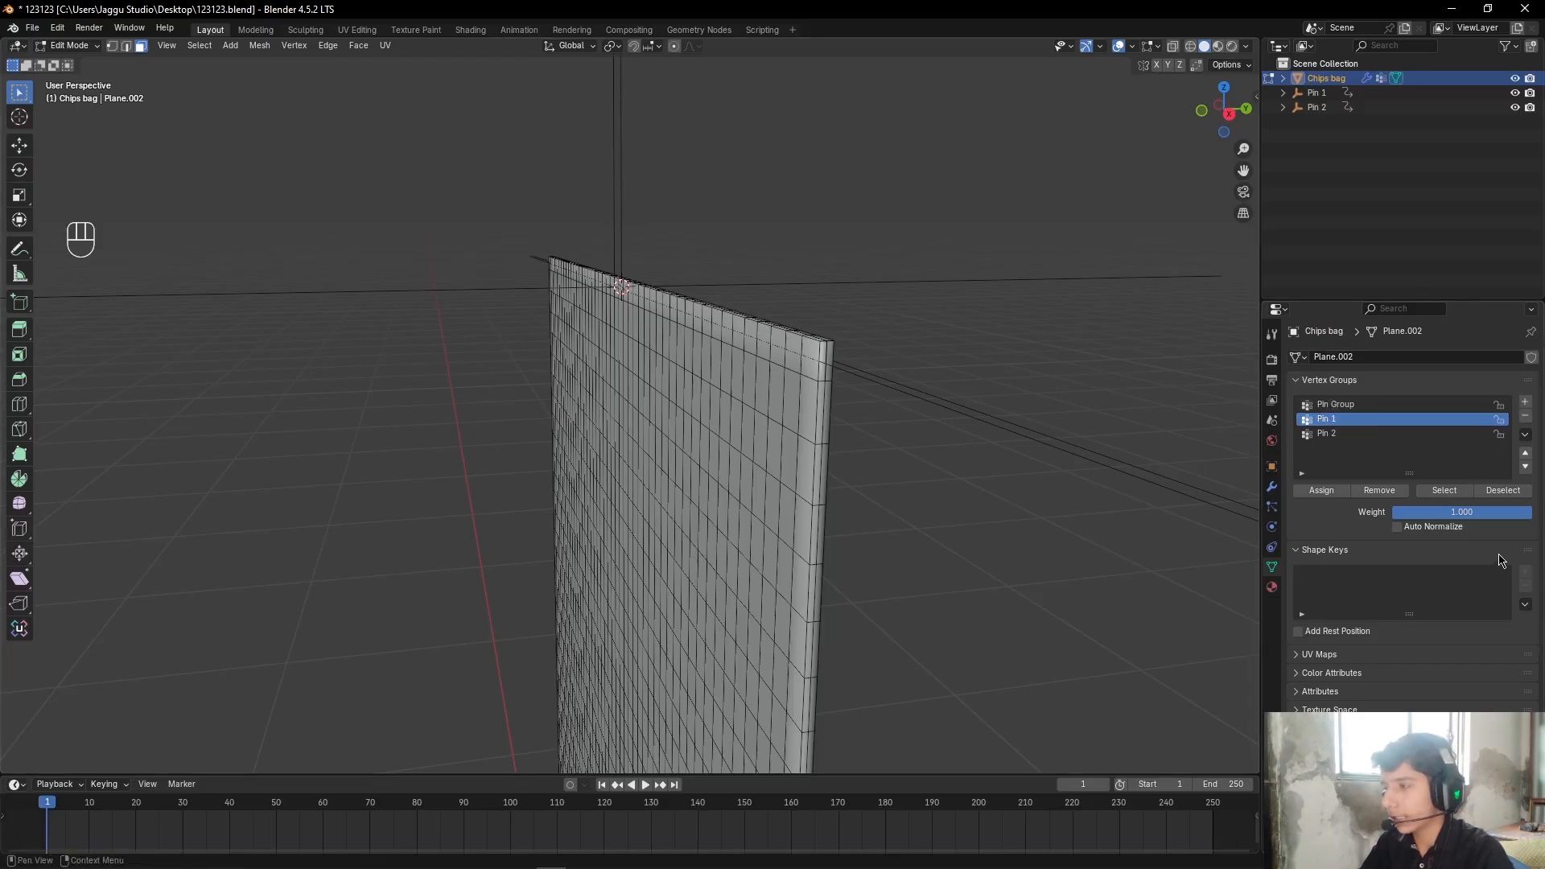
Step: Select the faces of the Pin 1 vertex group and examine how they run along the top rim
{"action": "left_click", "coordinate": [1453, 496]}
{"action": "scroll", "coordinate": [934, 394], "scroll_direction": "up", "scroll_amount": 4}
{"action": "middle_click_drag", "start_coordinate": [934, 393], "coordinate": [931, 383]}
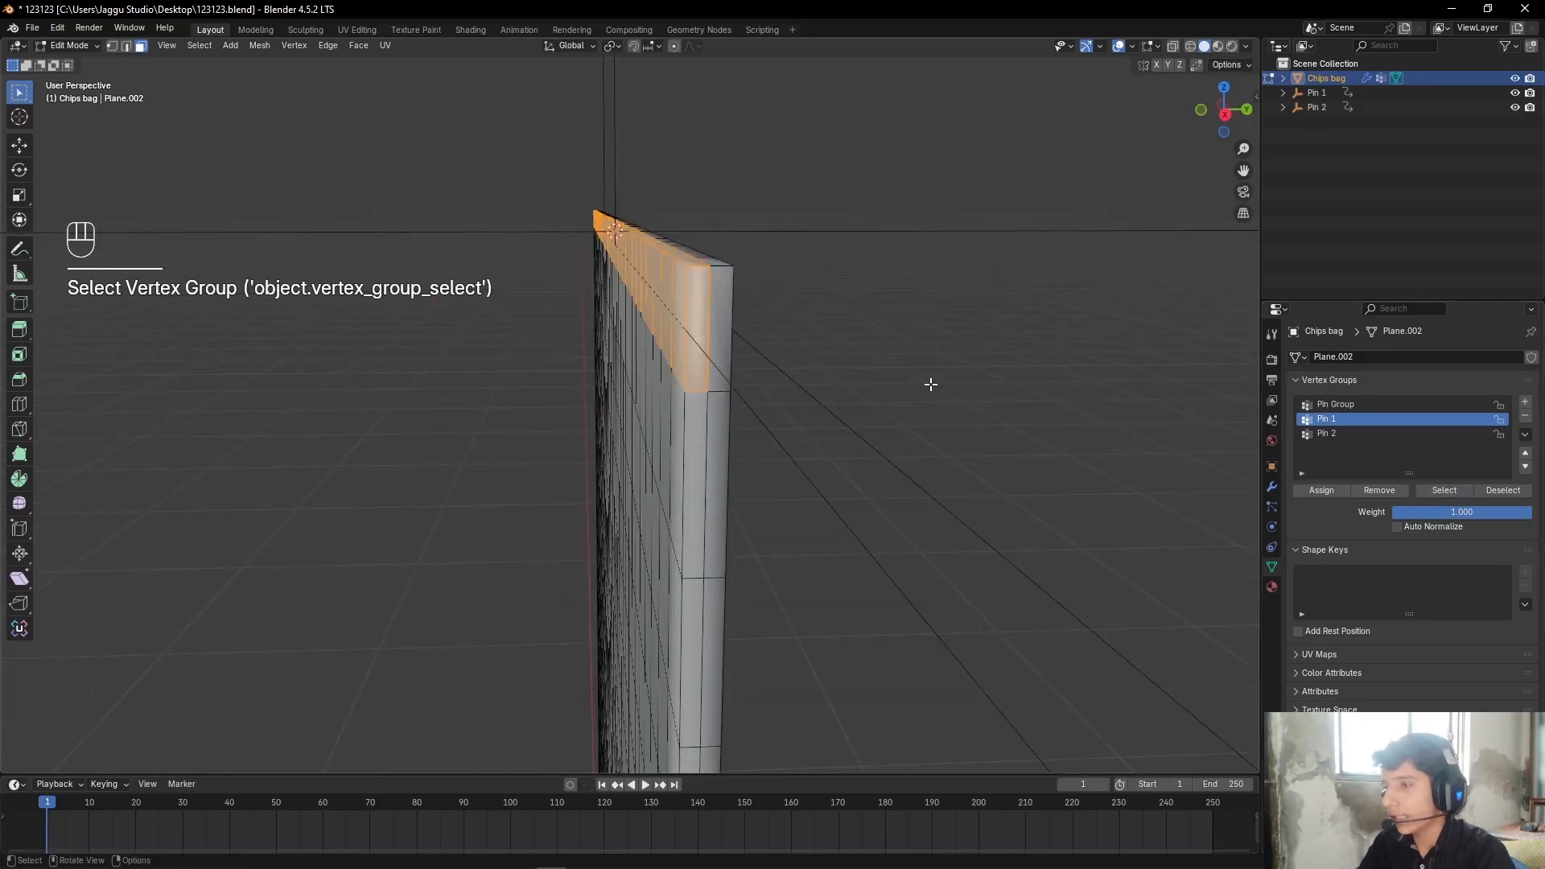
{"action": "key", "text": "KP_Decimal"}
{"action": "scroll", "coordinate": [930, 385], "scroll_direction": "up", "scroll_amount": 5}
{"action": "scroll", "coordinate": [728, 534], "scroll_direction": "up", "scroll_amount": 2}
{"action": "middle_click_drag", "start_coordinate": [771, 583], "coordinate": [720, 496], "text": "shift"}
{"action": "scroll", "coordinate": [710, 434], "scroll_direction": "up", "scroll_amount": 3}
{"action": "scroll", "coordinate": [687, 465], "scroll_direction": "down", "scroll_amount": 3}
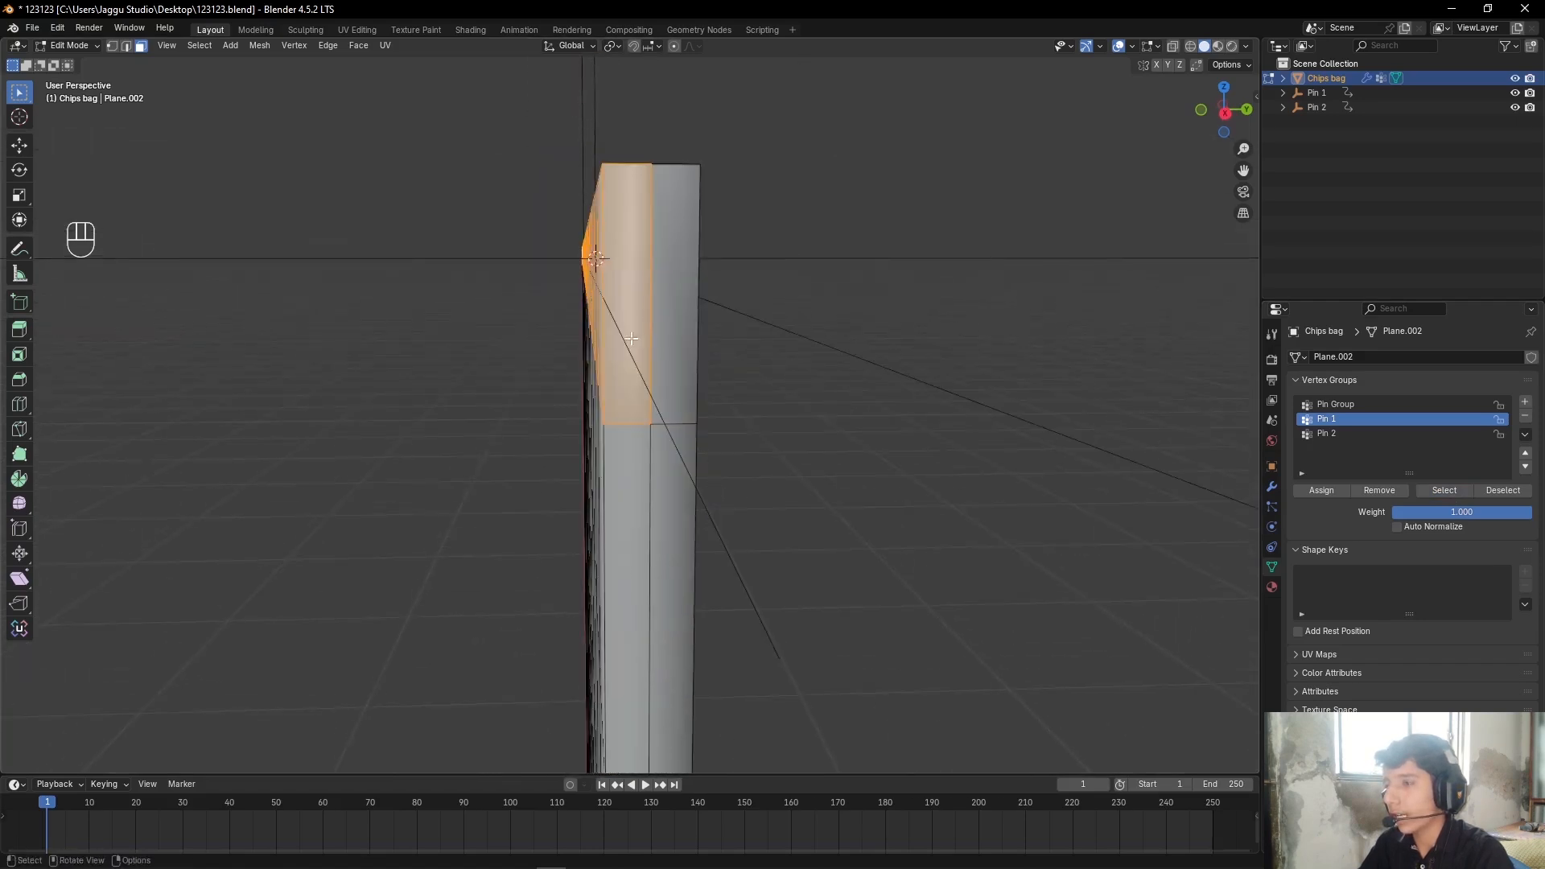
{"action": "middle_click_drag", "start_coordinate": [631, 339], "coordinate": [663, 331], "text": "shift"}
{"action": "middle_click_drag", "start_coordinate": [634, 228], "coordinate": [660, 295], "text": "alt"}
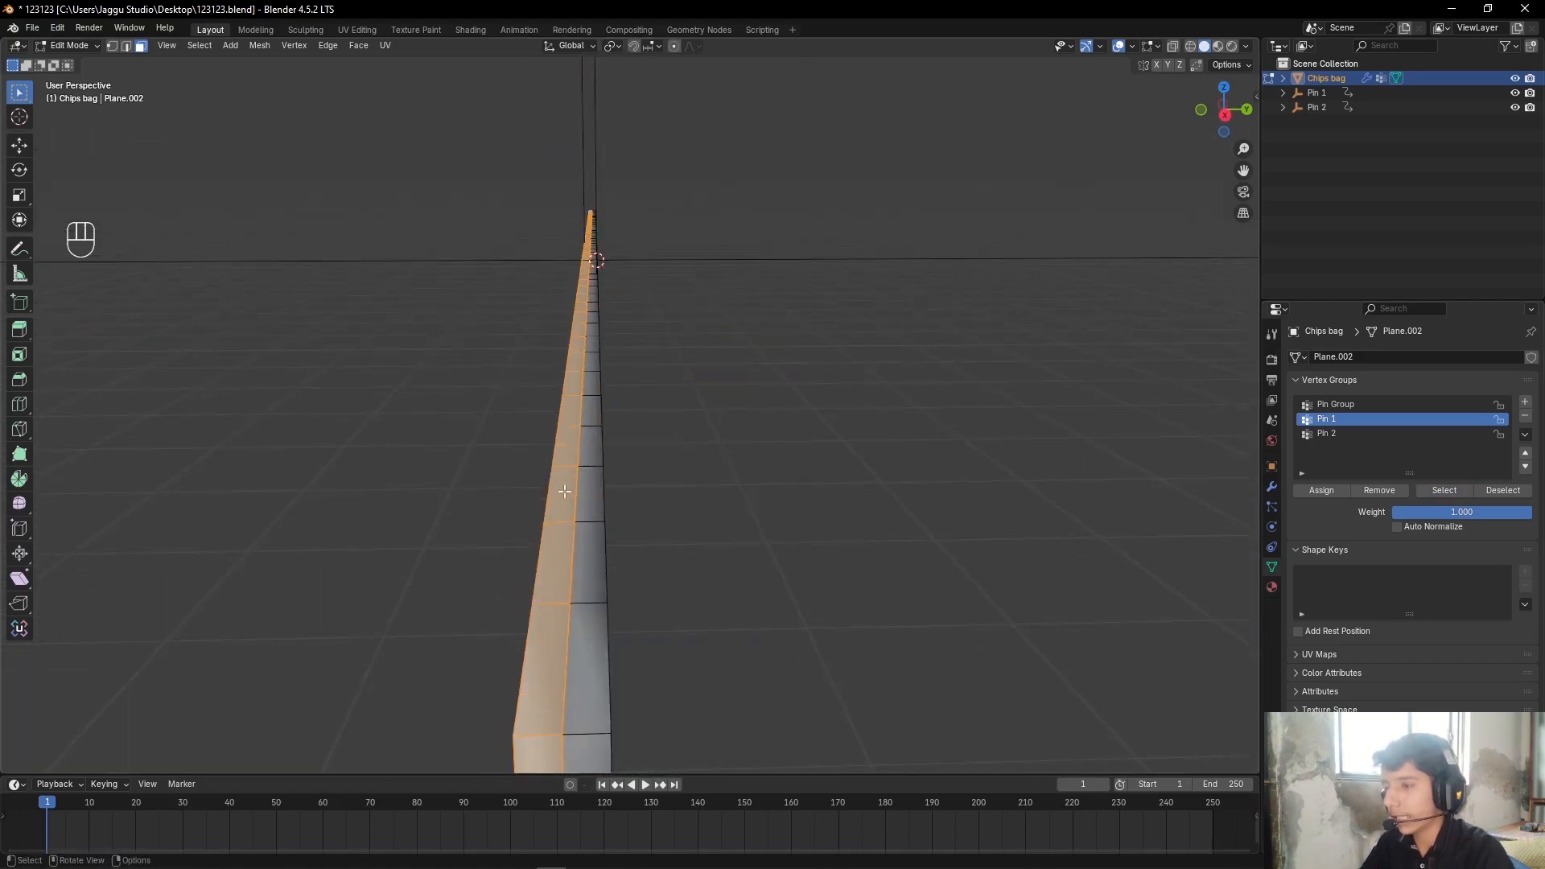
{"action": "middle_click_drag", "start_coordinate": [590, 590], "coordinate": [671, 469], "text": "alt+shift"}
Step: Deselect the front row of faces in the front view and remove the remaining top rim faces from Pin 1
{"action": "key", "text": "KP_Decimal"}
{"action": "key", "text": "KP_1"}
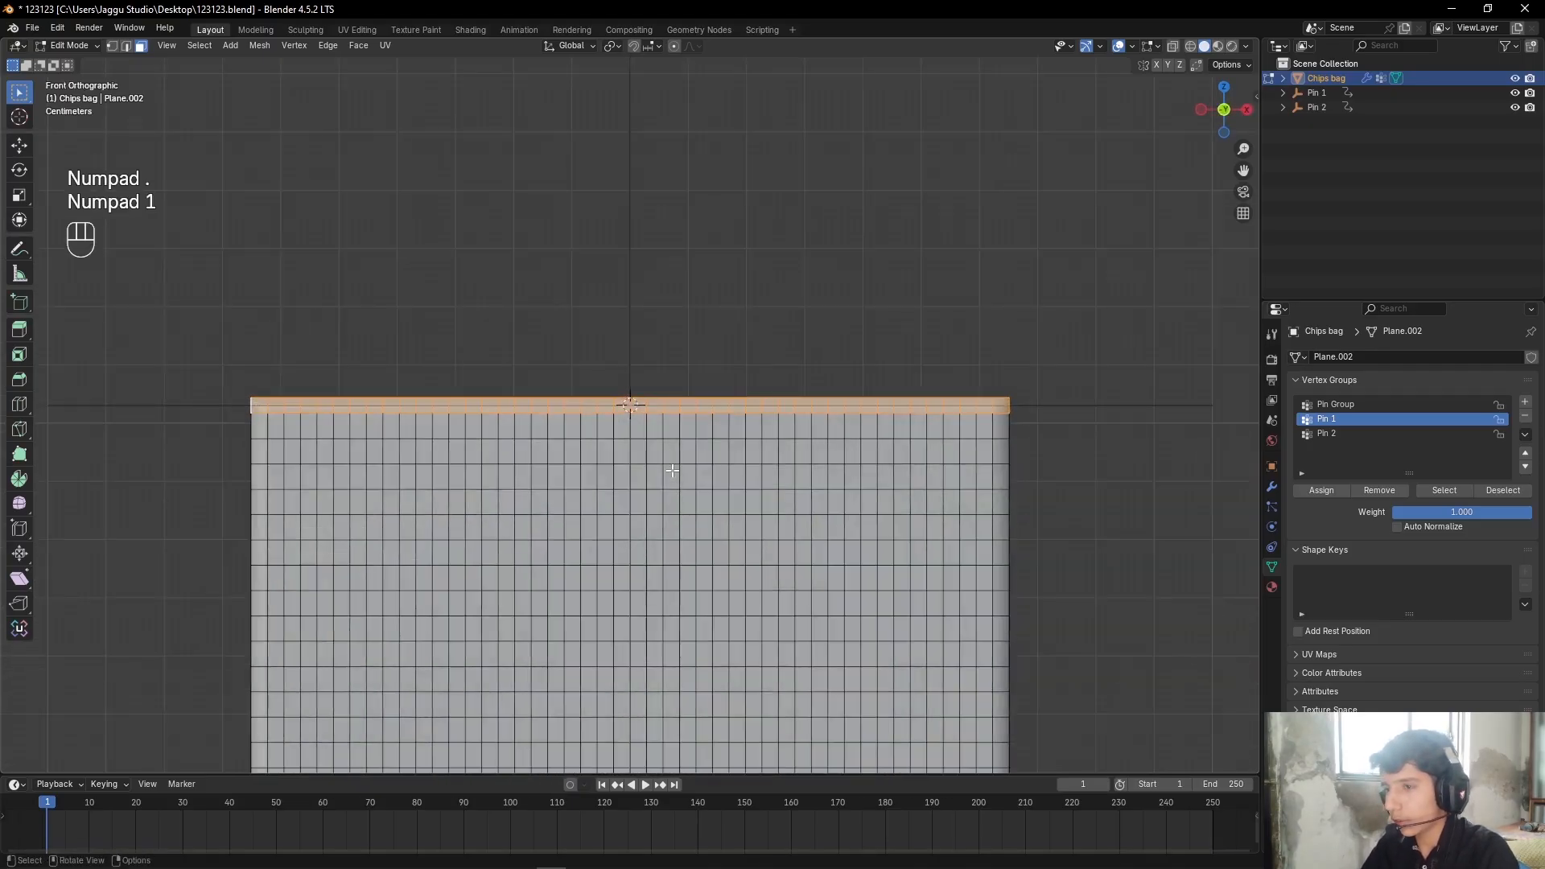
{"action": "scroll", "coordinate": [509, 493], "scroll_direction": "up", "scroll_amount": 1}
{"action": "key", "text": "b"}
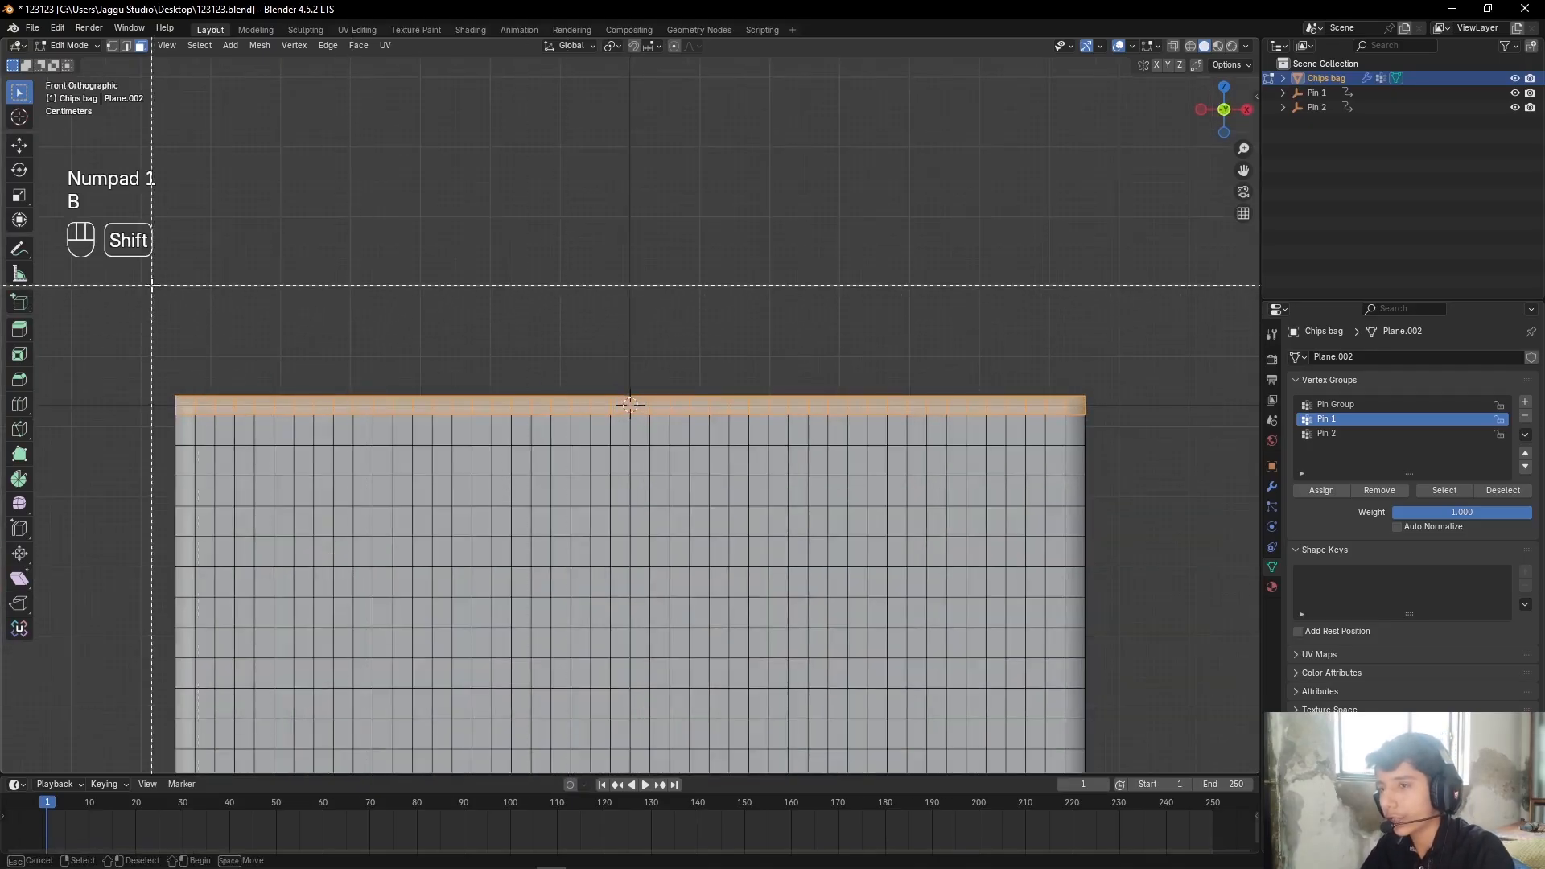
{"action": "left_click_drag", "start_coordinate": [77, 266], "coordinate": [1163, 491], "text": "shift"}
{"action": "left_click_drag", "start_coordinate": [377, 481], "coordinate": [525, 512], "text": "alt"}
{"action": "left_click_drag", "start_coordinate": [915, 532], "coordinate": [928, 466], "text": "alt+shift"}
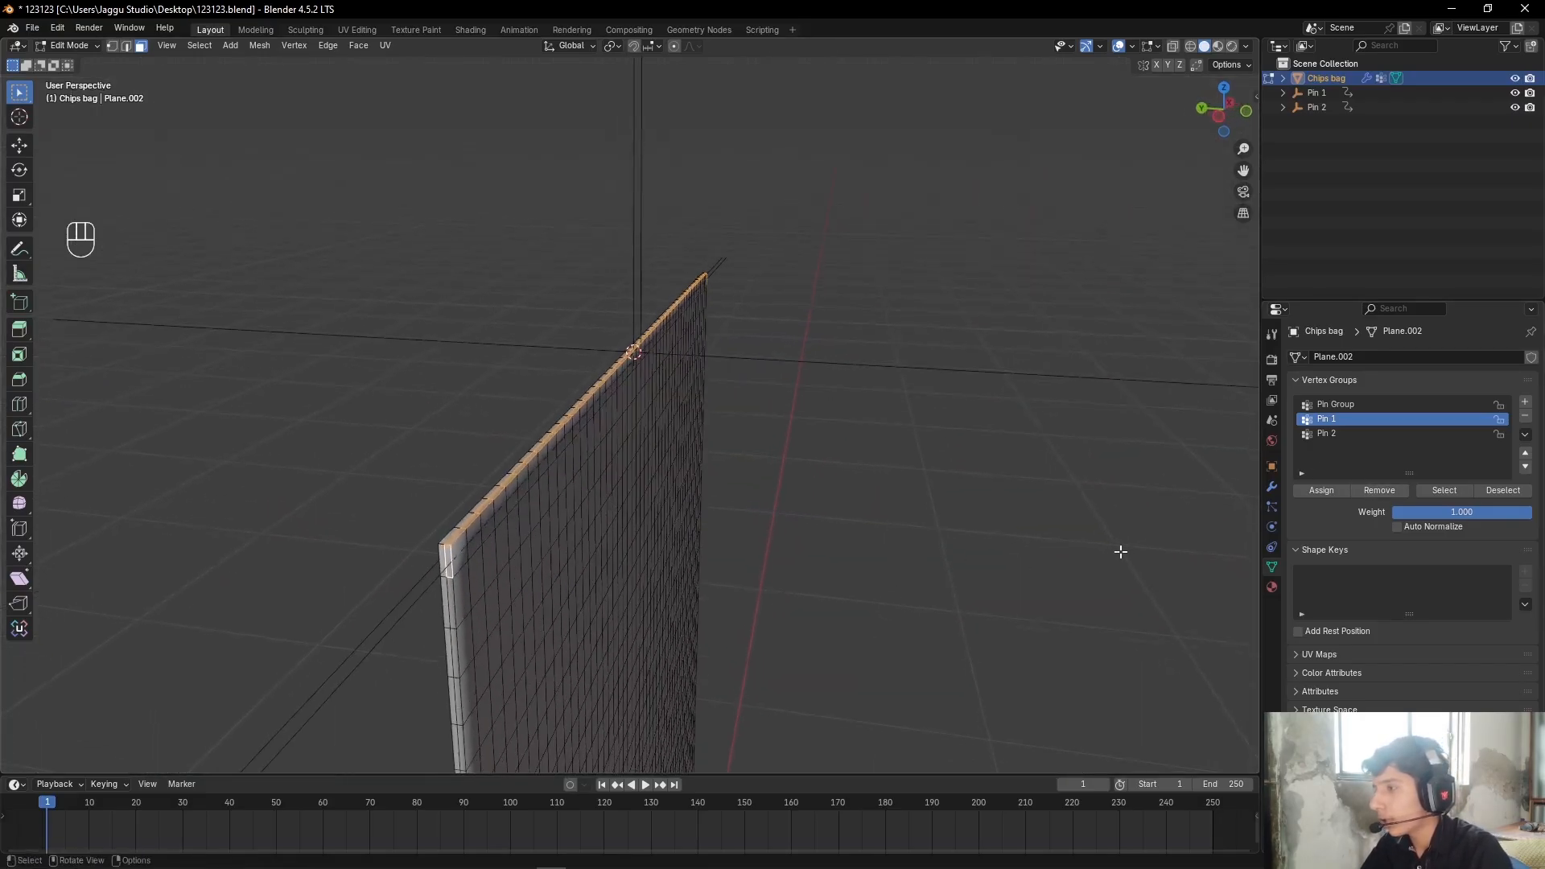
{"action": "scroll", "coordinate": [1121, 552], "scroll_direction": "up", "scroll_amount": 2}
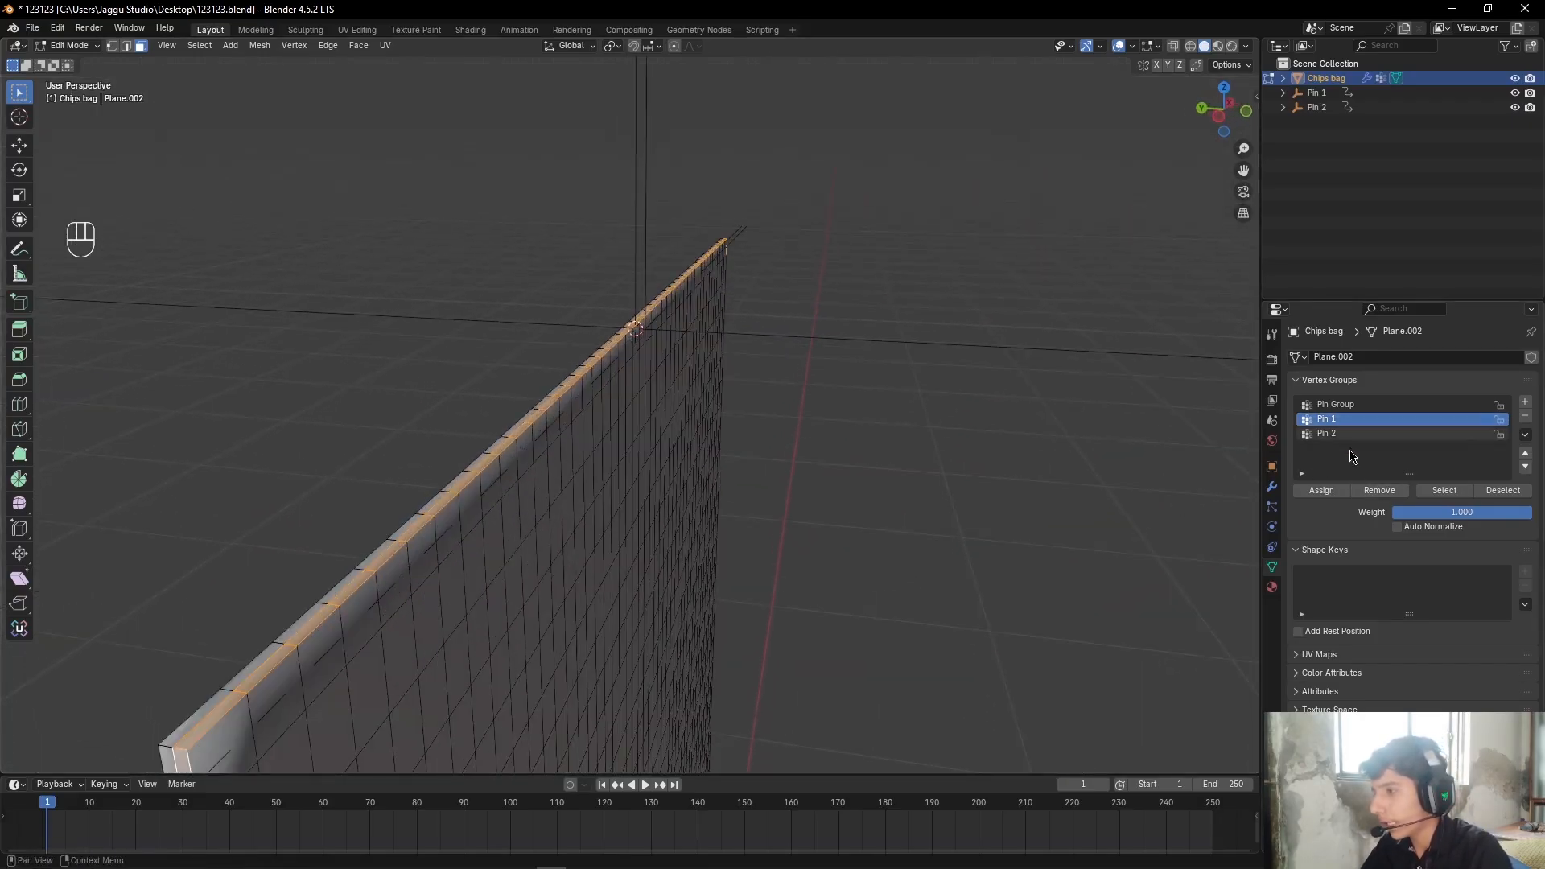
{"action": "left_click", "coordinate": [1381, 491]}
Step: Assign the top row of faces on the bag's front, from corner to corner, to Pin 1 and check the group
{"action": "left_click_drag", "start_coordinate": [336, 646], "coordinate": [563, 354], "text": "alt+shift"}
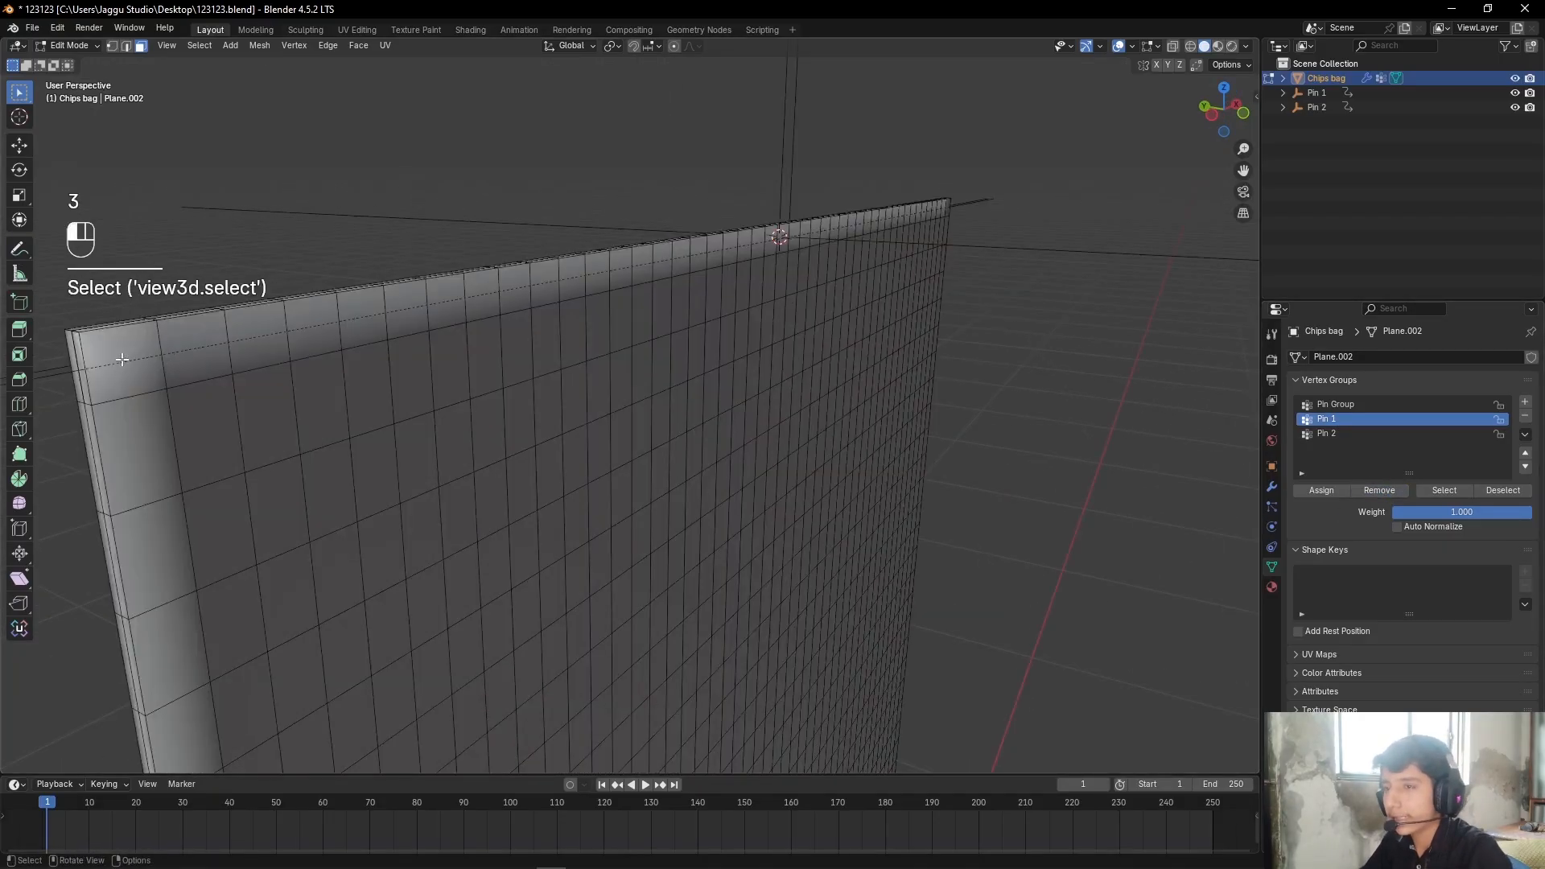
{"action": "left_click", "coordinate": [121, 358]}
{"action": "scroll", "coordinate": [214, 359], "scroll_direction": "down", "scroll_amount": 3}
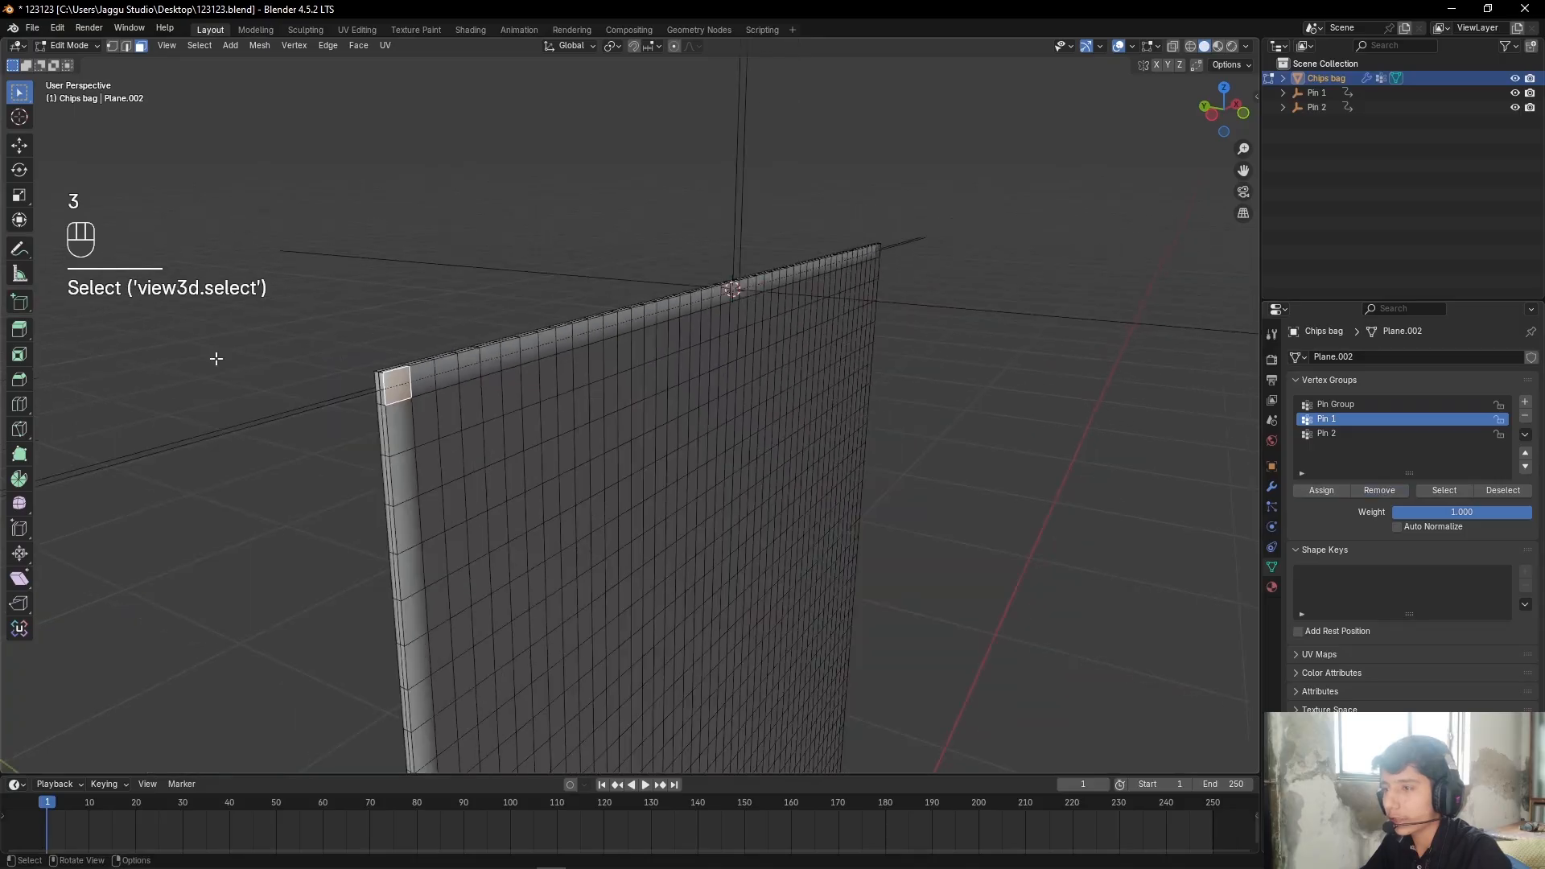
{"action": "left_click_drag", "start_coordinate": [684, 354], "coordinate": [572, 354], "text": "alt"}
{"action": "left_click_drag", "start_coordinate": [1004, 391], "coordinate": [723, 373], "text": "alt+shift"}
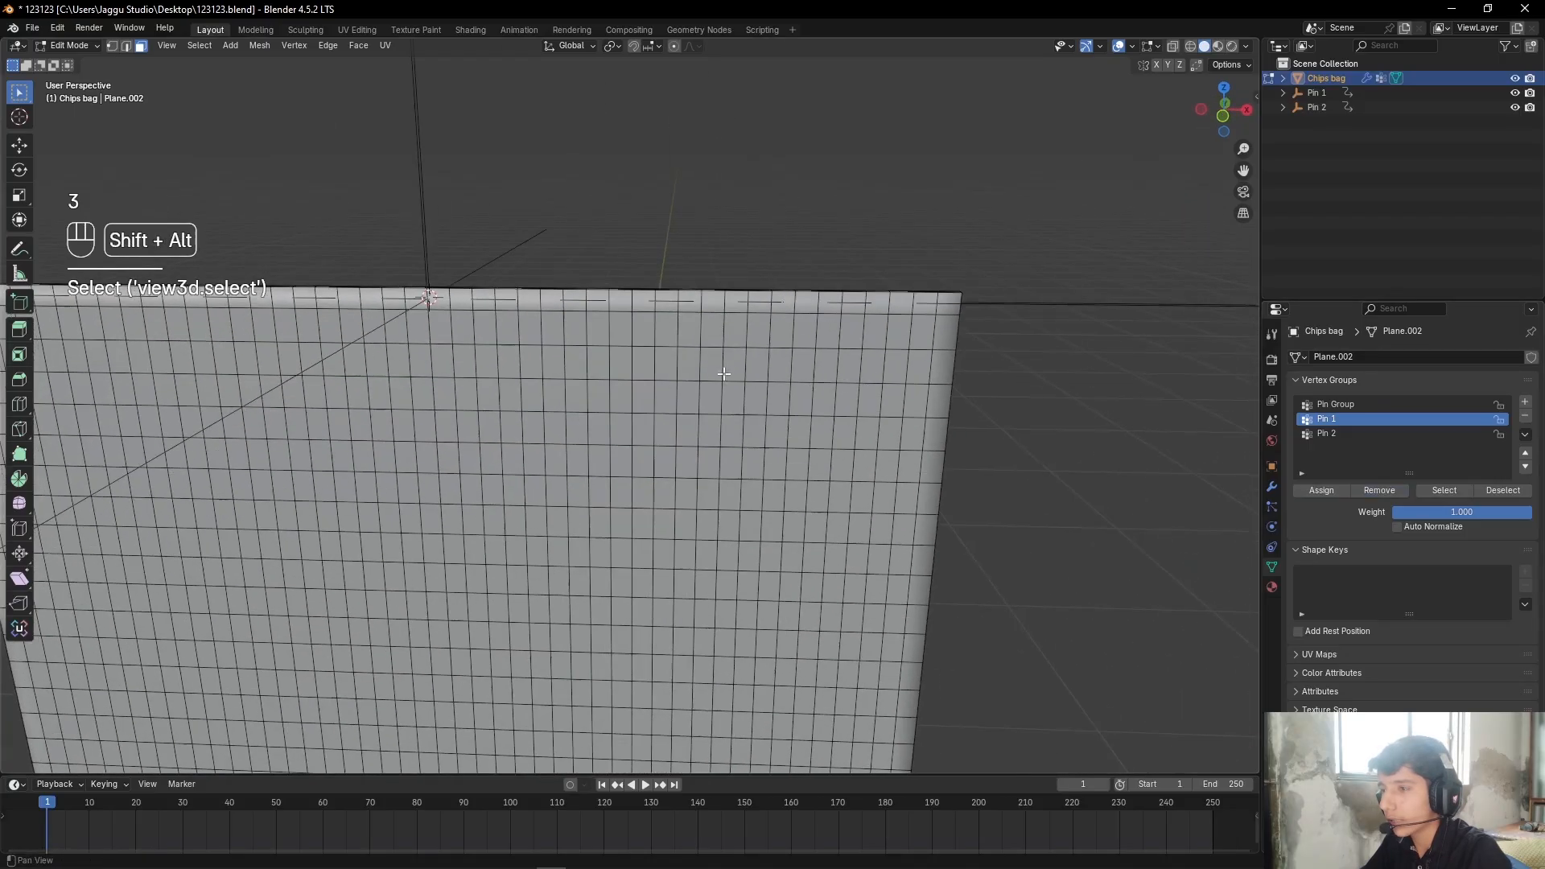
{"action": "left_click", "coordinate": [952, 304], "text": "ctrl"}
{"action": "left_click_drag", "start_coordinate": [440, 312], "coordinate": [624, 394], "text": "alt+shift"}
{"action": "left_click_drag", "start_coordinate": [624, 394], "coordinate": [740, 312], "text": "alt"}
{"action": "left_click", "coordinate": [1318, 494]}
{"action": "left_click", "coordinate": [1110, 483]}
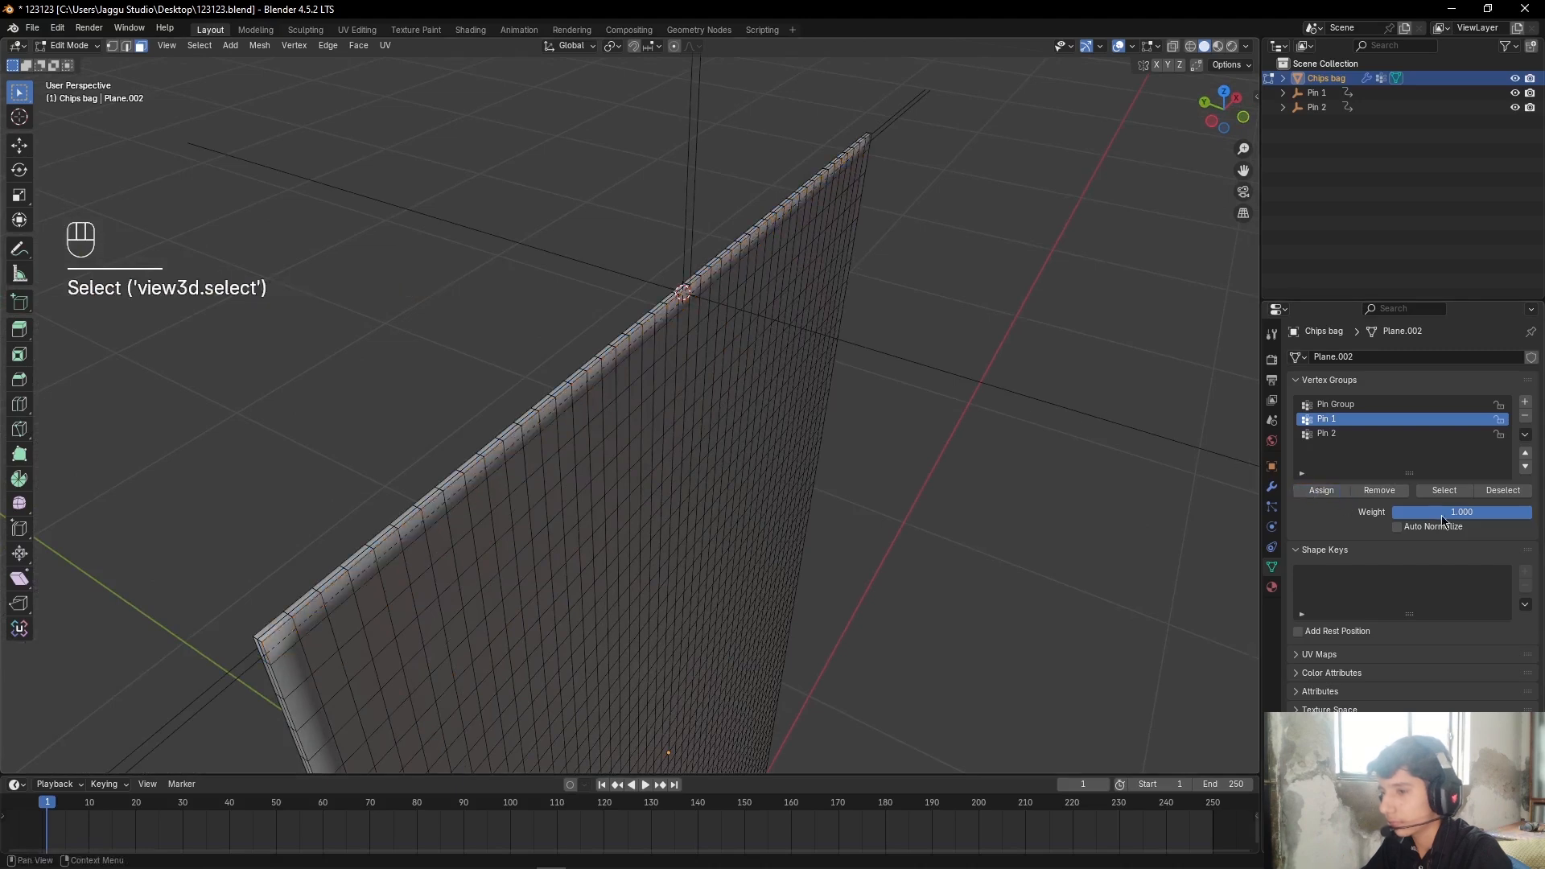
{"action": "left_click", "coordinate": [1450, 490]}
{"action": "left_click", "coordinate": [1071, 427]}
{"action": "left_click_drag", "start_coordinate": [855, 430], "coordinate": [863, 369], "text": "alt+shift"}
{"action": "left_click_drag", "start_coordinate": [863, 369], "coordinate": [876, 367], "text": "alt"}
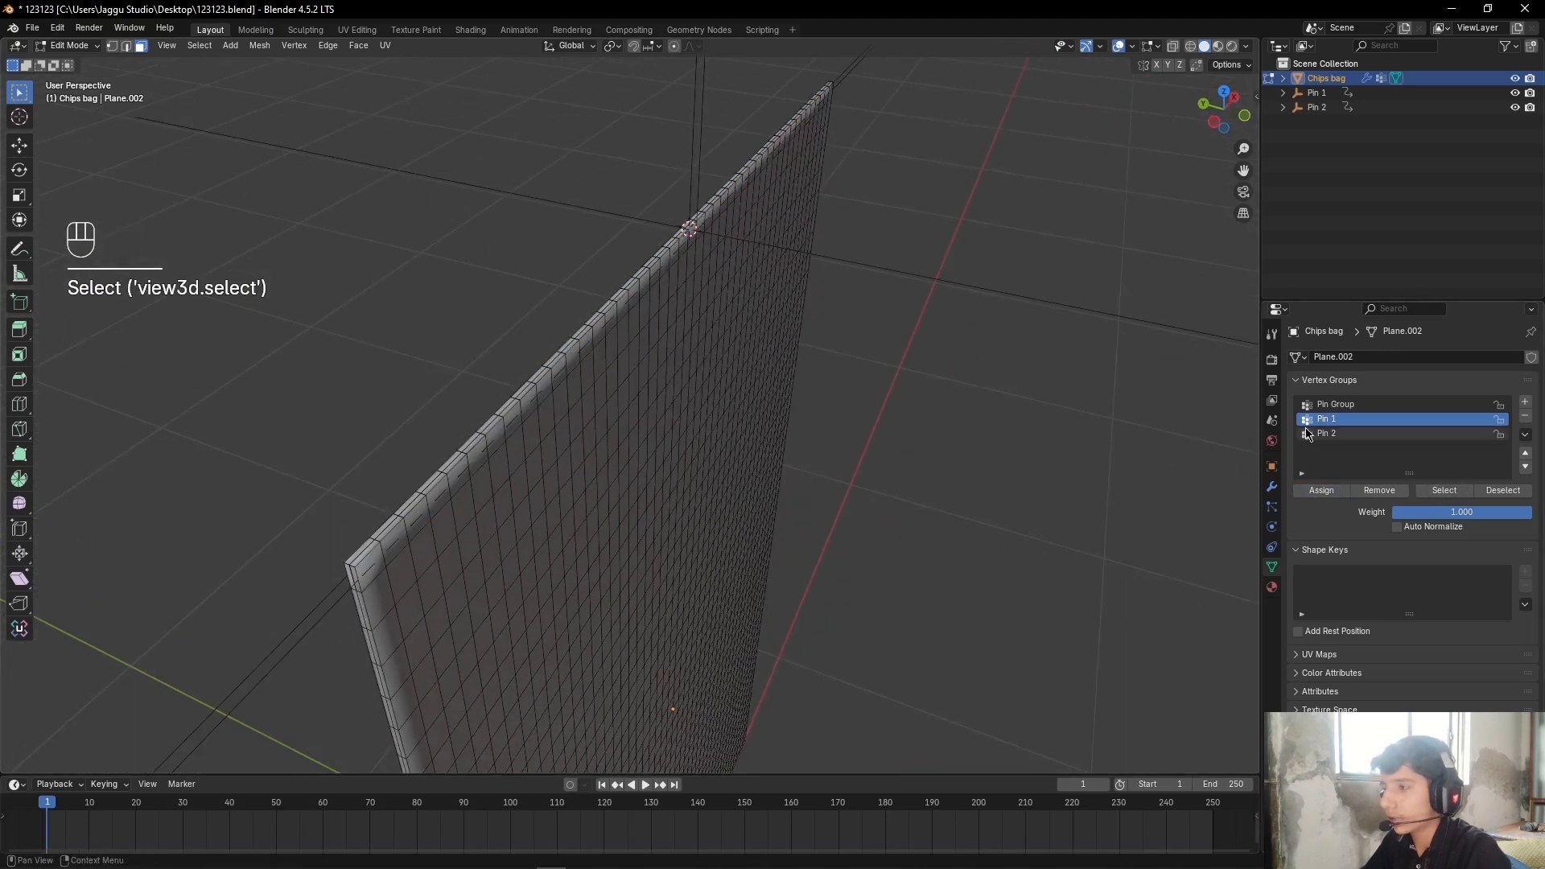
Step: Select the faces of the Pin 2 vertex group, remove them from the group and clear the selection
{"action": "left_click", "coordinate": [1352, 436]}
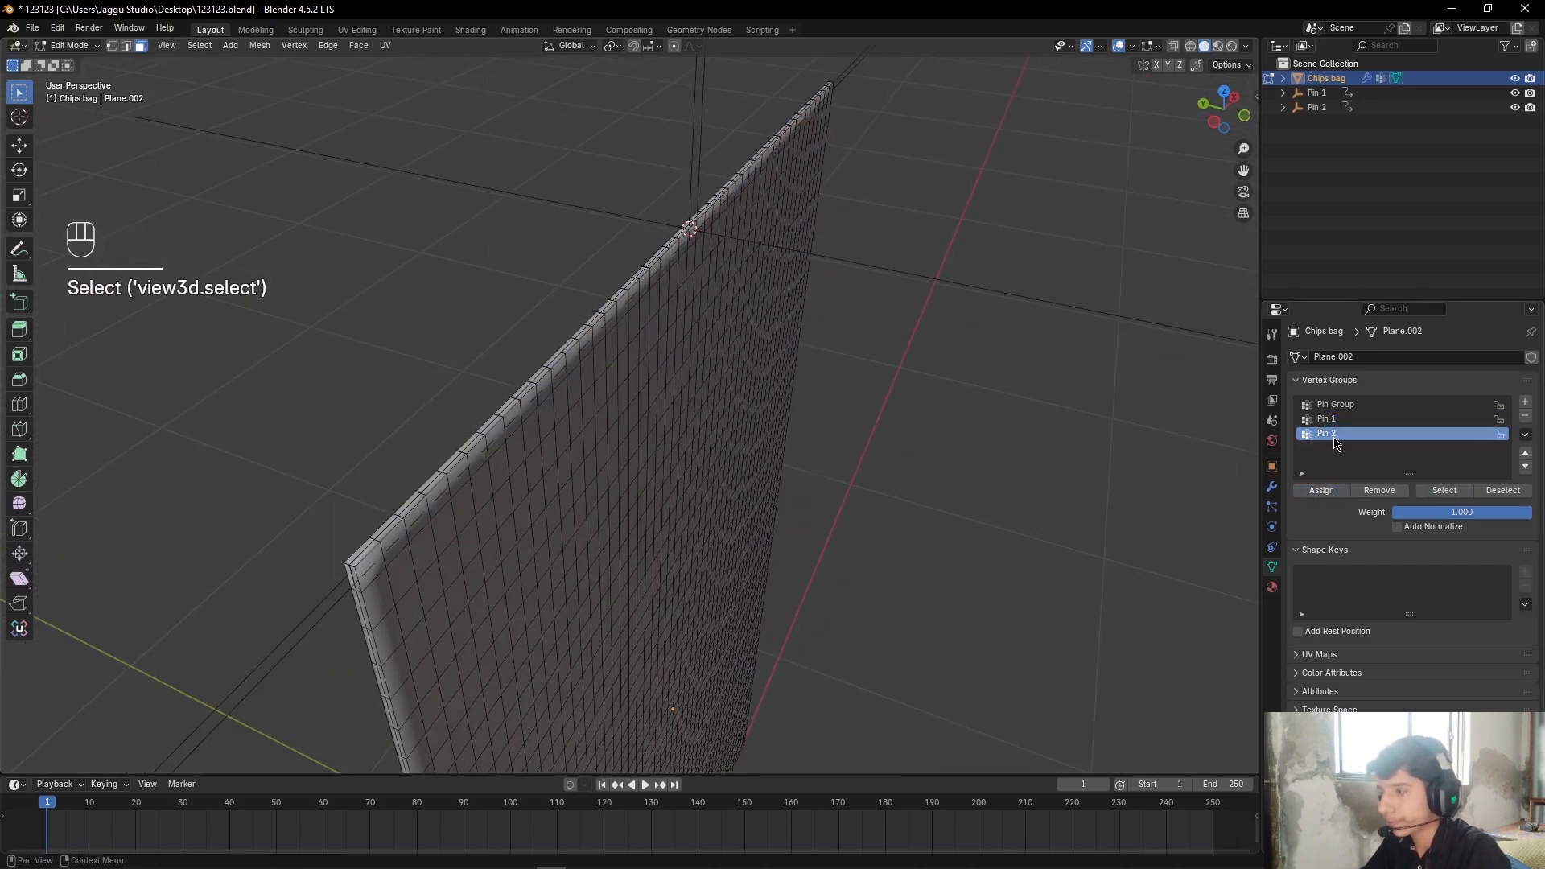
{"action": "left_click", "coordinate": [1443, 491]}
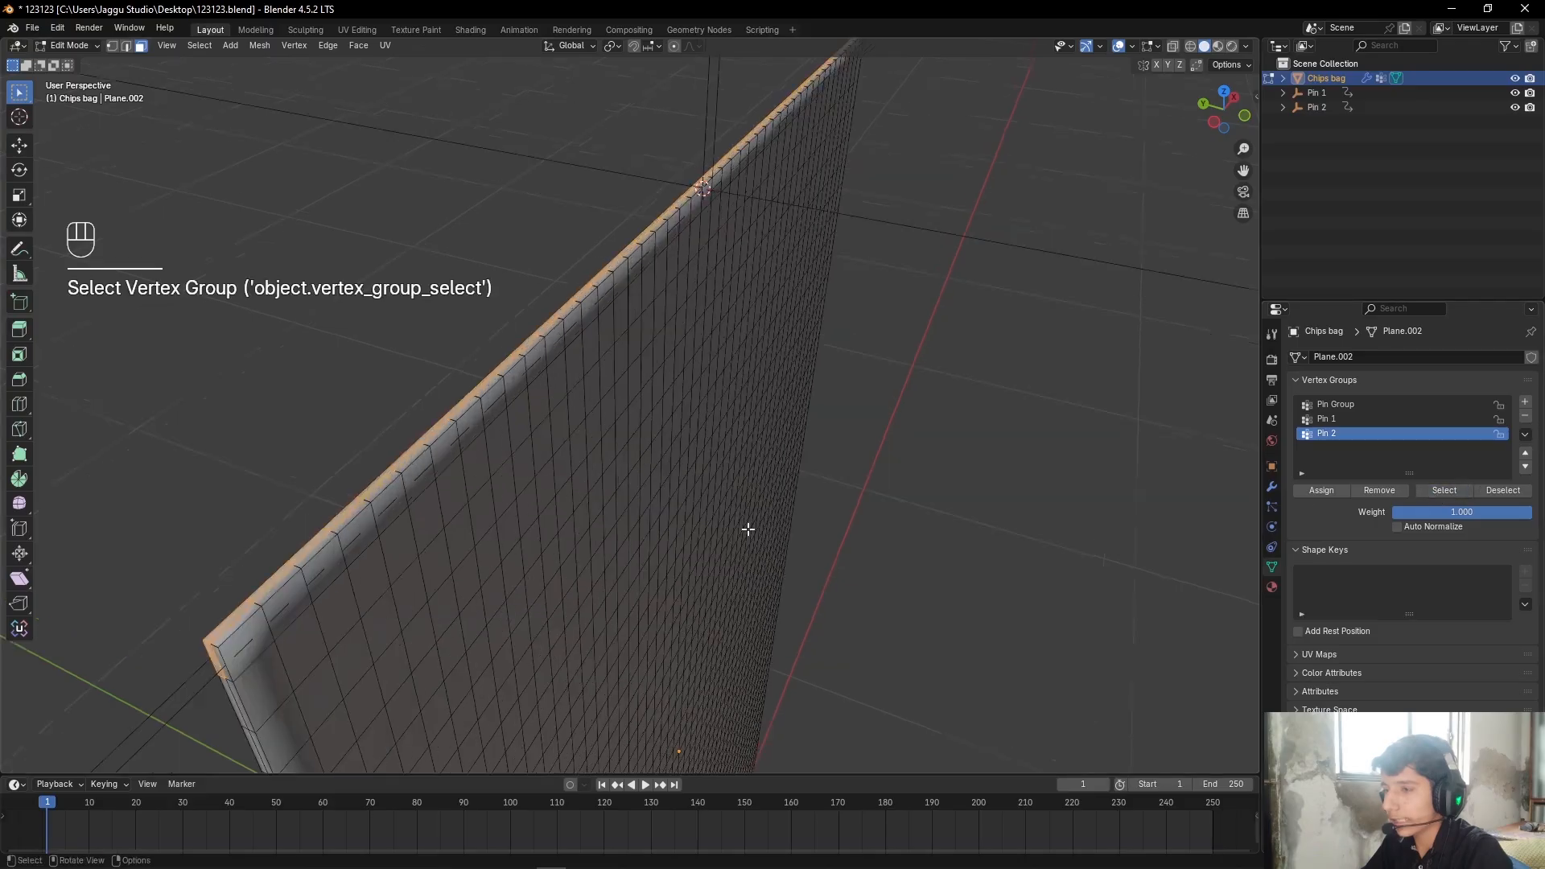
{"action": "left_click_drag", "start_coordinate": [748, 528], "coordinate": [712, 513], "text": "alt"}
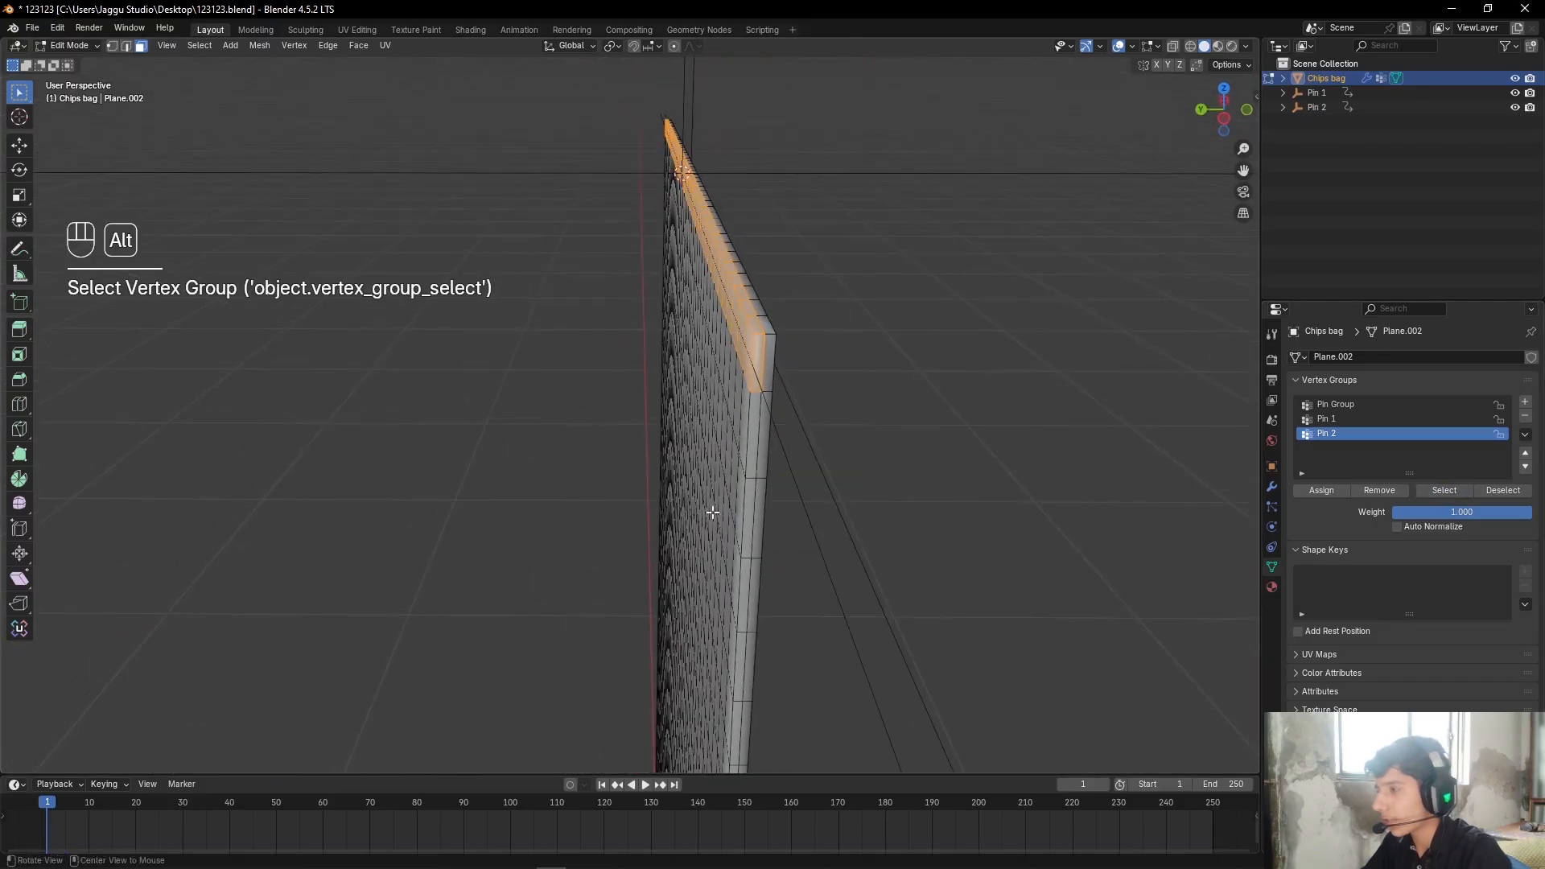
{"action": "left_click", "coordinate": [1397, 490]}
{"action": "left_click", "coordinate": [782, 410]}
Step: Assign the top row of faces on the bag's back, from corner to corner, to Pin 2 and check the group
{"action": "left_click_drag", "start_coordinate": [772, 414], "coordinate": [967, 363], "text": "alt"}
{"action": "left_click_drag", "start_coordinate": [617, 395], "coordinate": [357, 368], "text": "alt"}
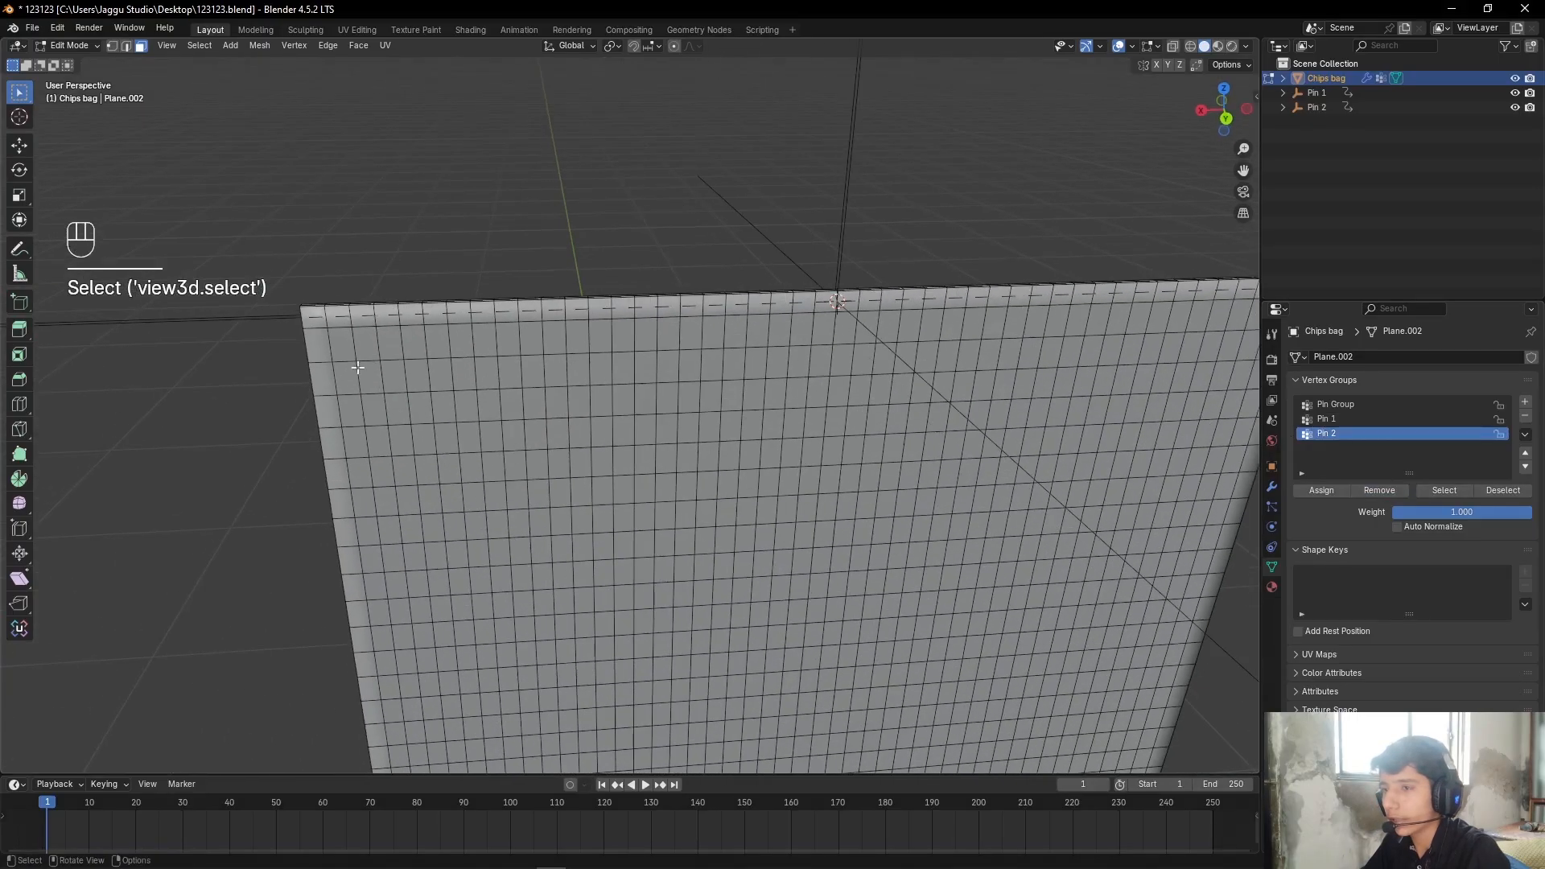
{"action": "left_click", "coordinate": [312, 313], "text": "ctrl"}
{"action": "left_click_drag", "start_coordinate": [312, 312], "coordinate": [145, 290], "text": "alt+shift"}
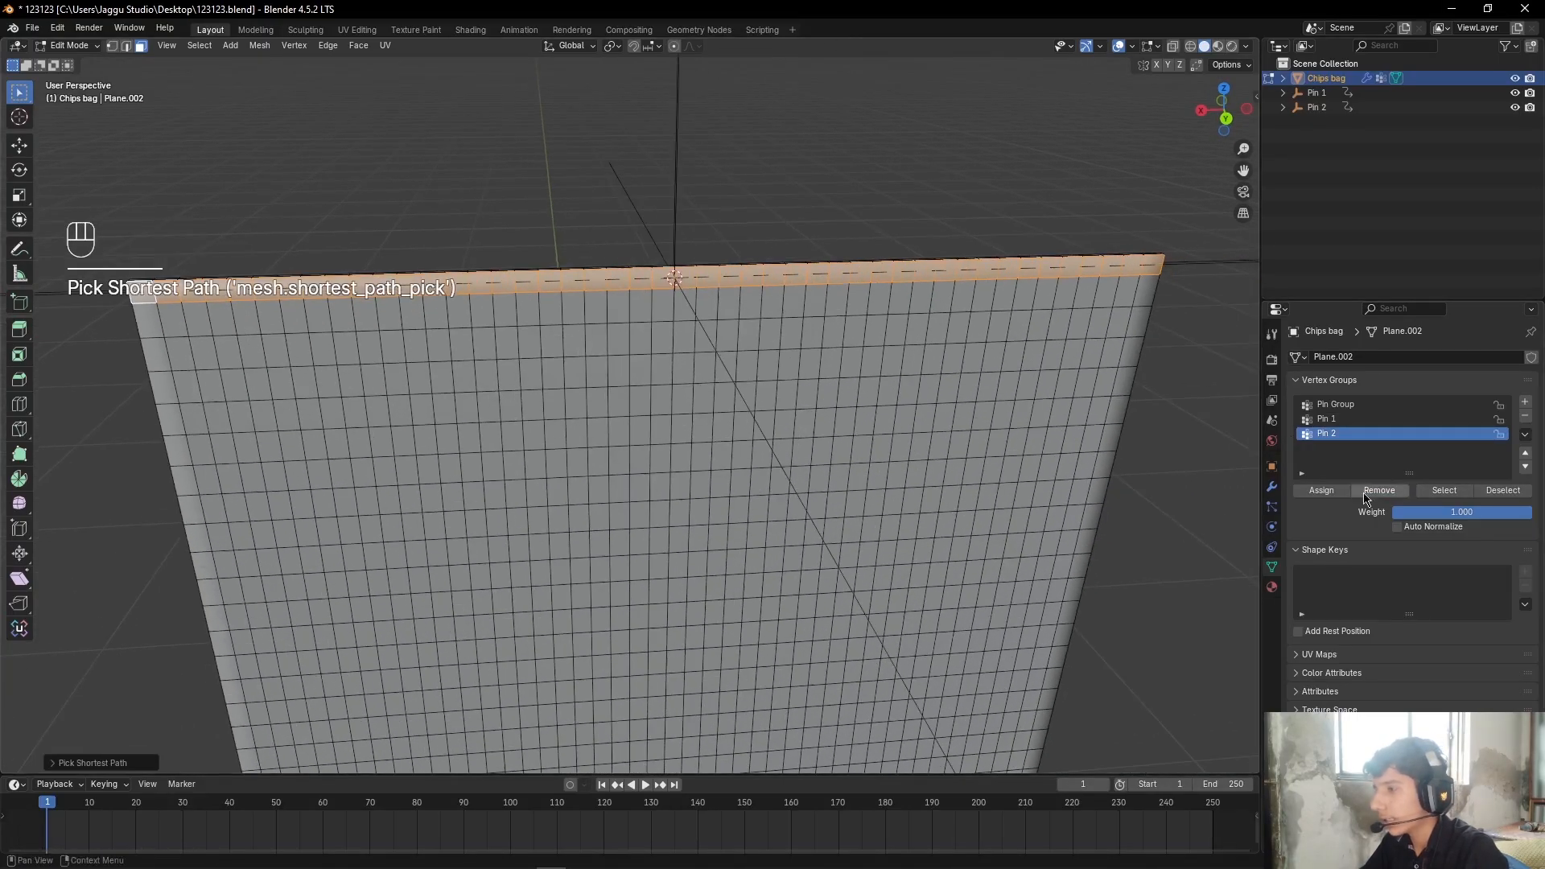
{"action": "left_click", "coordinate": [1322, 490]}
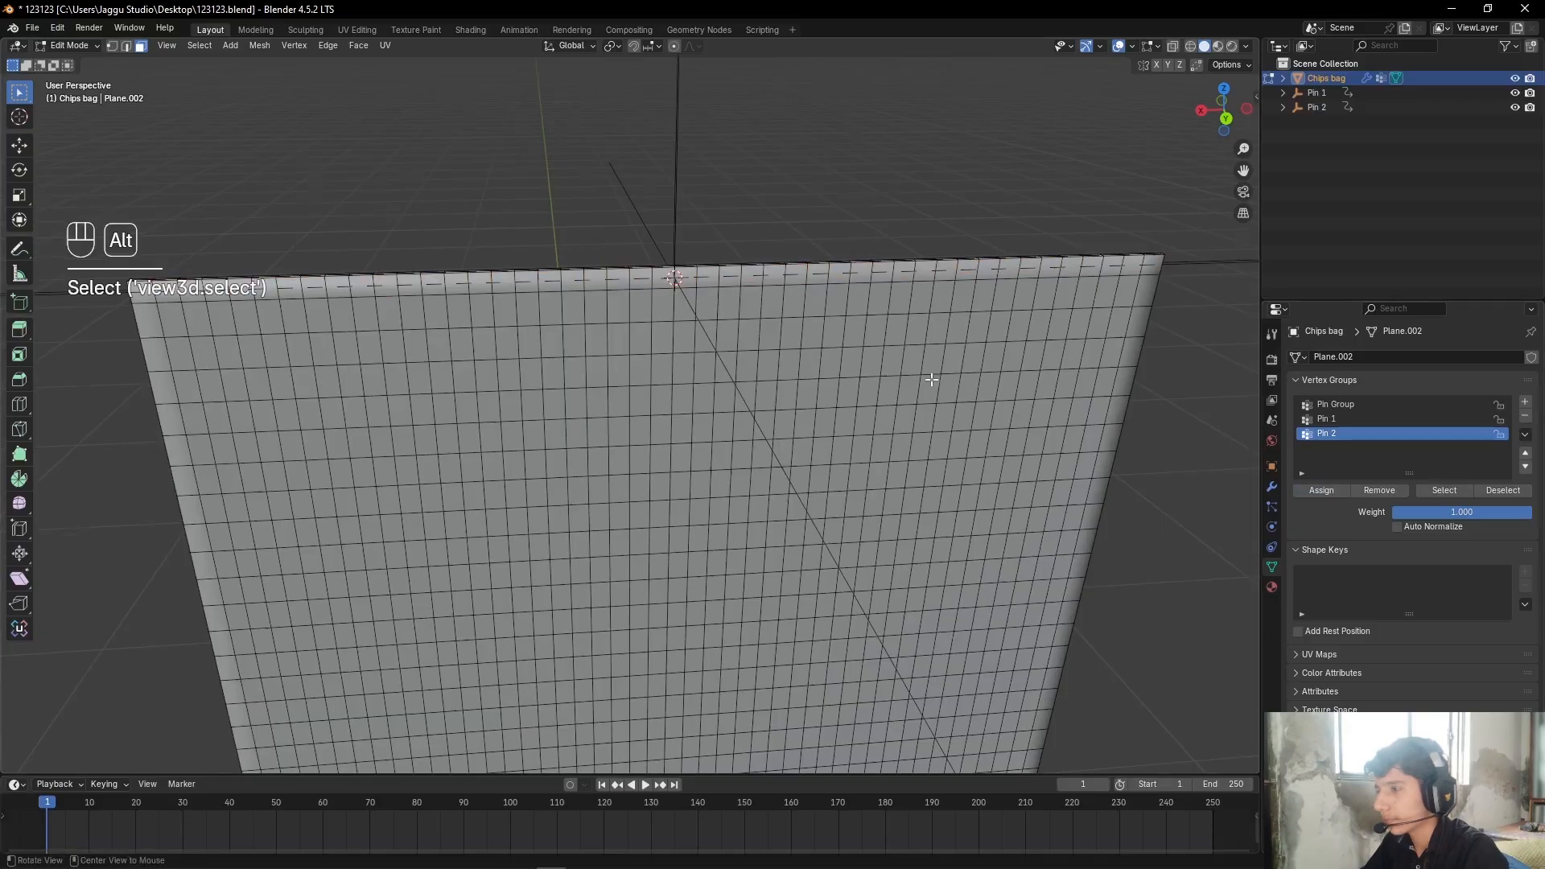
{"action": "left_click_drag", "start_coordinate": [931, 379], "coordinate": [1408, 509], "text": "alt"}
{"action": "left_click", "coordinate": [1444, 490]}
{"action": "left_click_drag", "start_coordinate": [1046, 403], "coordinate": [1020, 374], "text": "alt"}
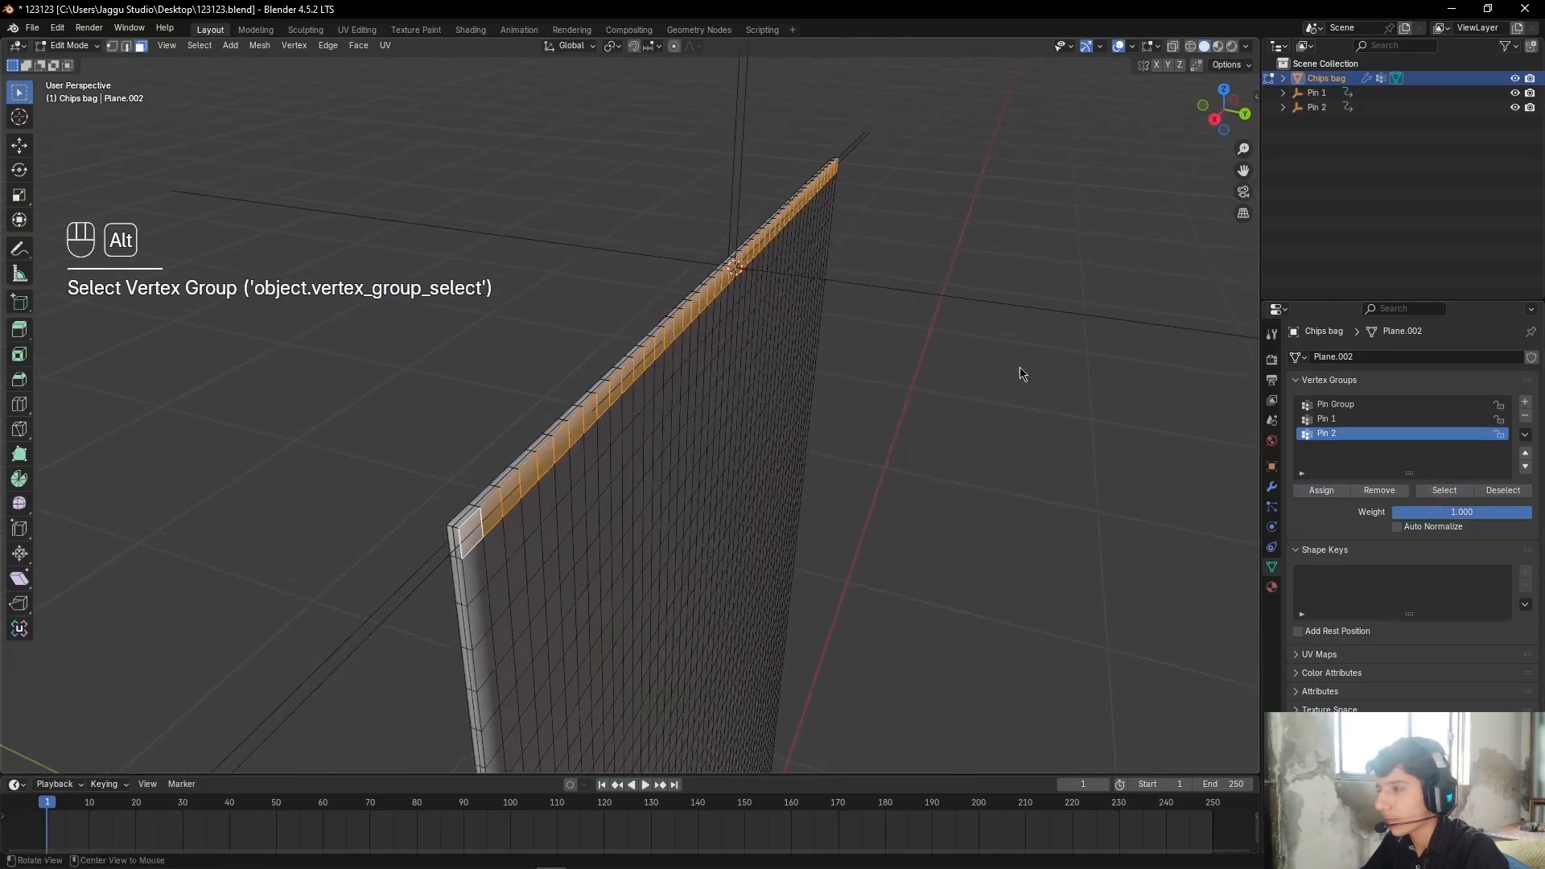
{"action": "left_click", "coordinate": [939, 387]}
Step: Select the vertices of the Pin Group vertex group and show the whole bag in X-ray
{"action": "left_click", "coordinate": [1332, 407]}
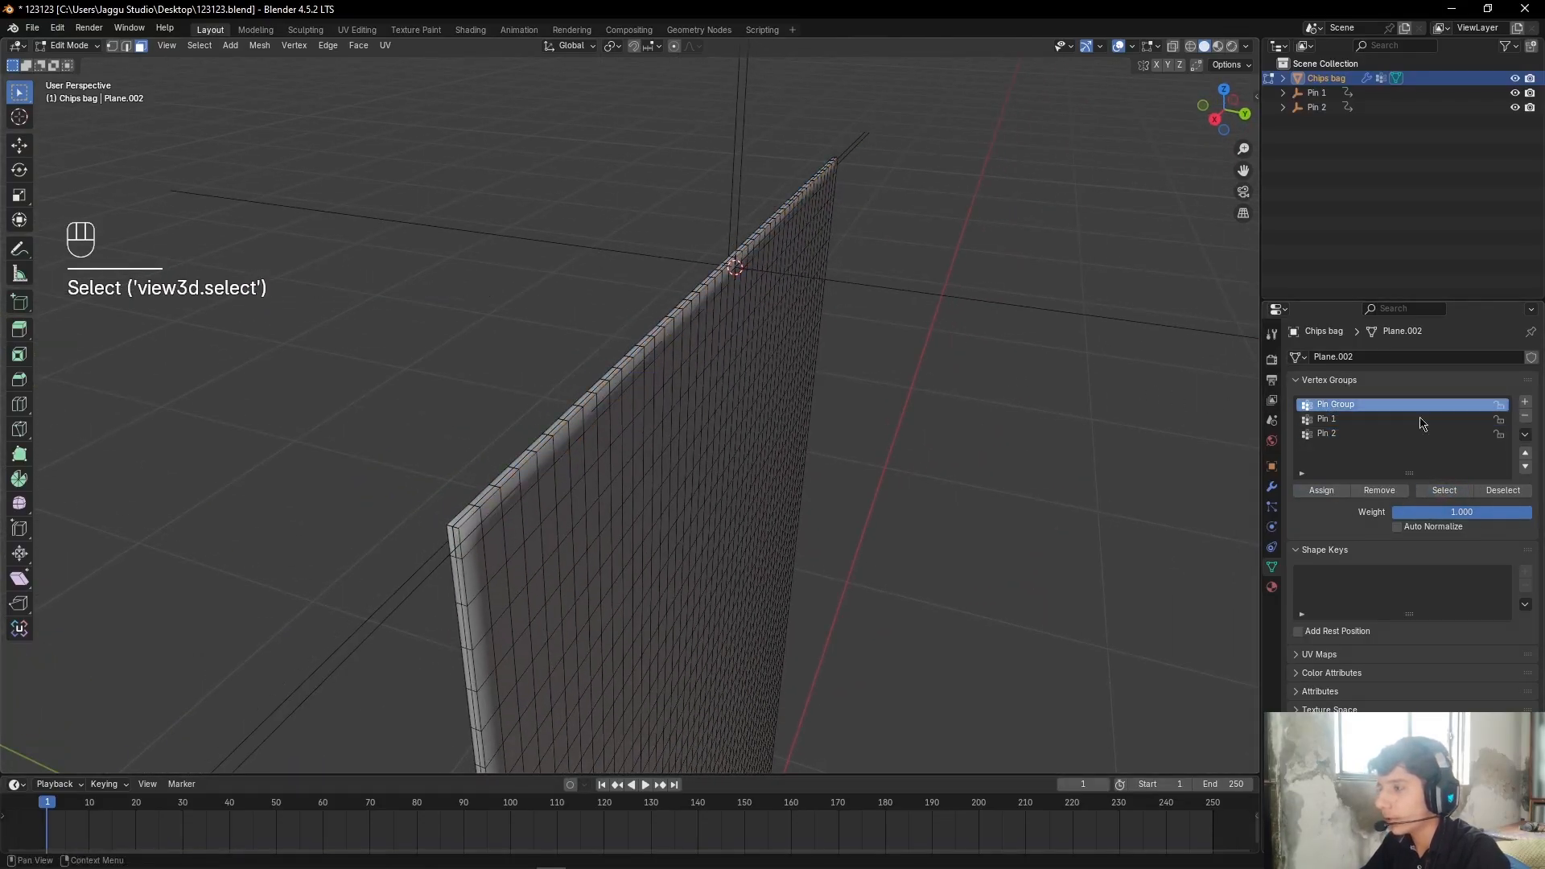
{"action": "left_click", "coordinate": [1446, 491]}
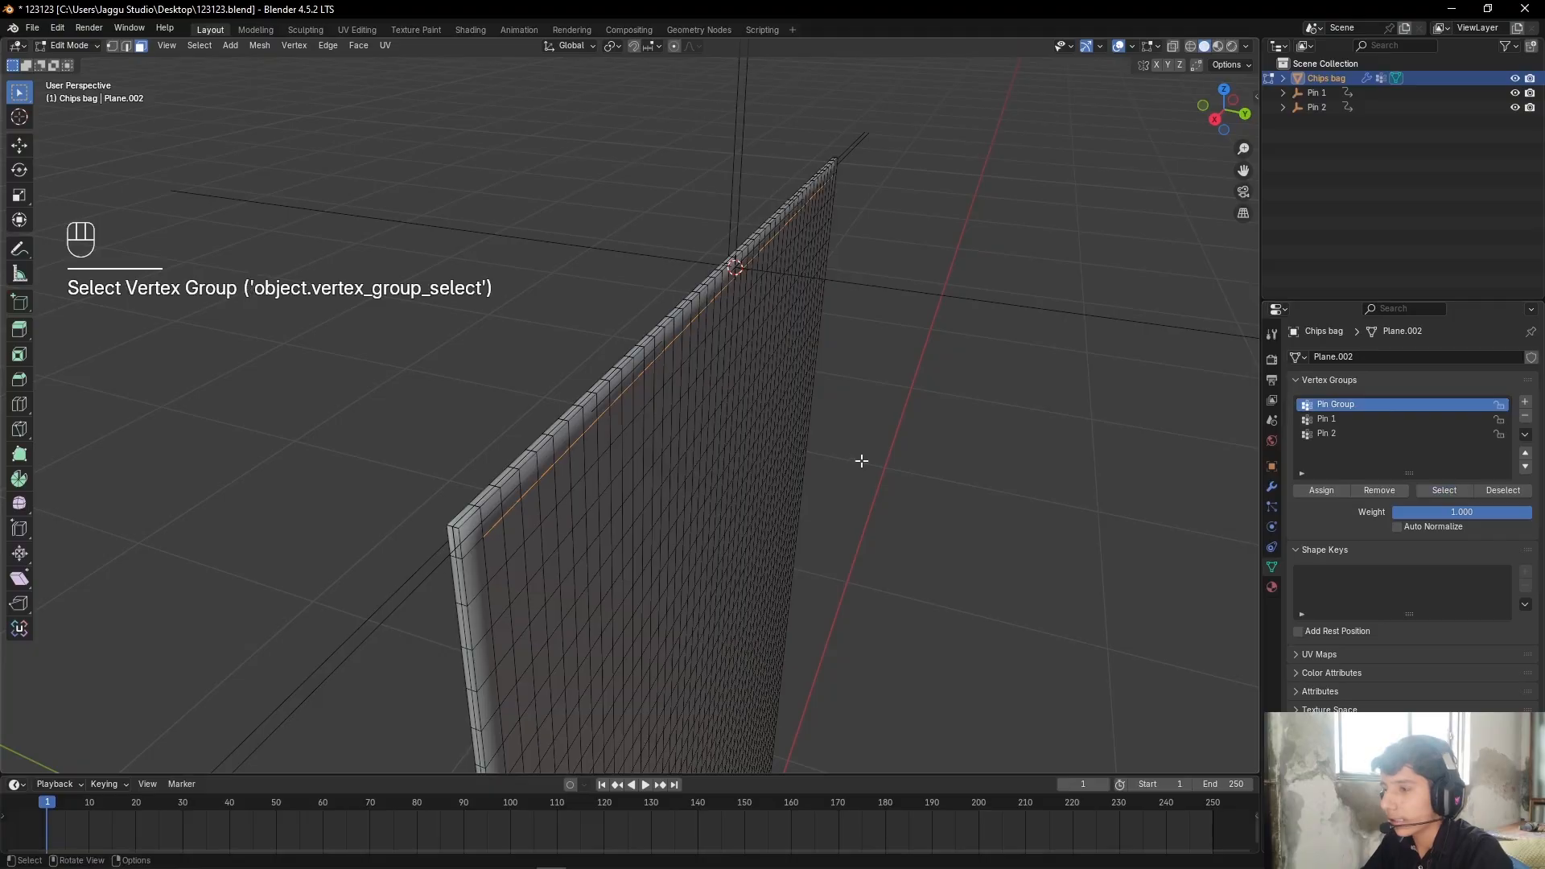
{"action": "scroll", "coordinate": [861, 461], "scroll_direction": "down", "scroll_amount": 5}
{"action": "left_click_drag", "start_coordinate": [905, 506], "coordinate": [898, 390], "text": "alt+shift"}
{"action": "left_click", "coordinate": [1173, 46]}
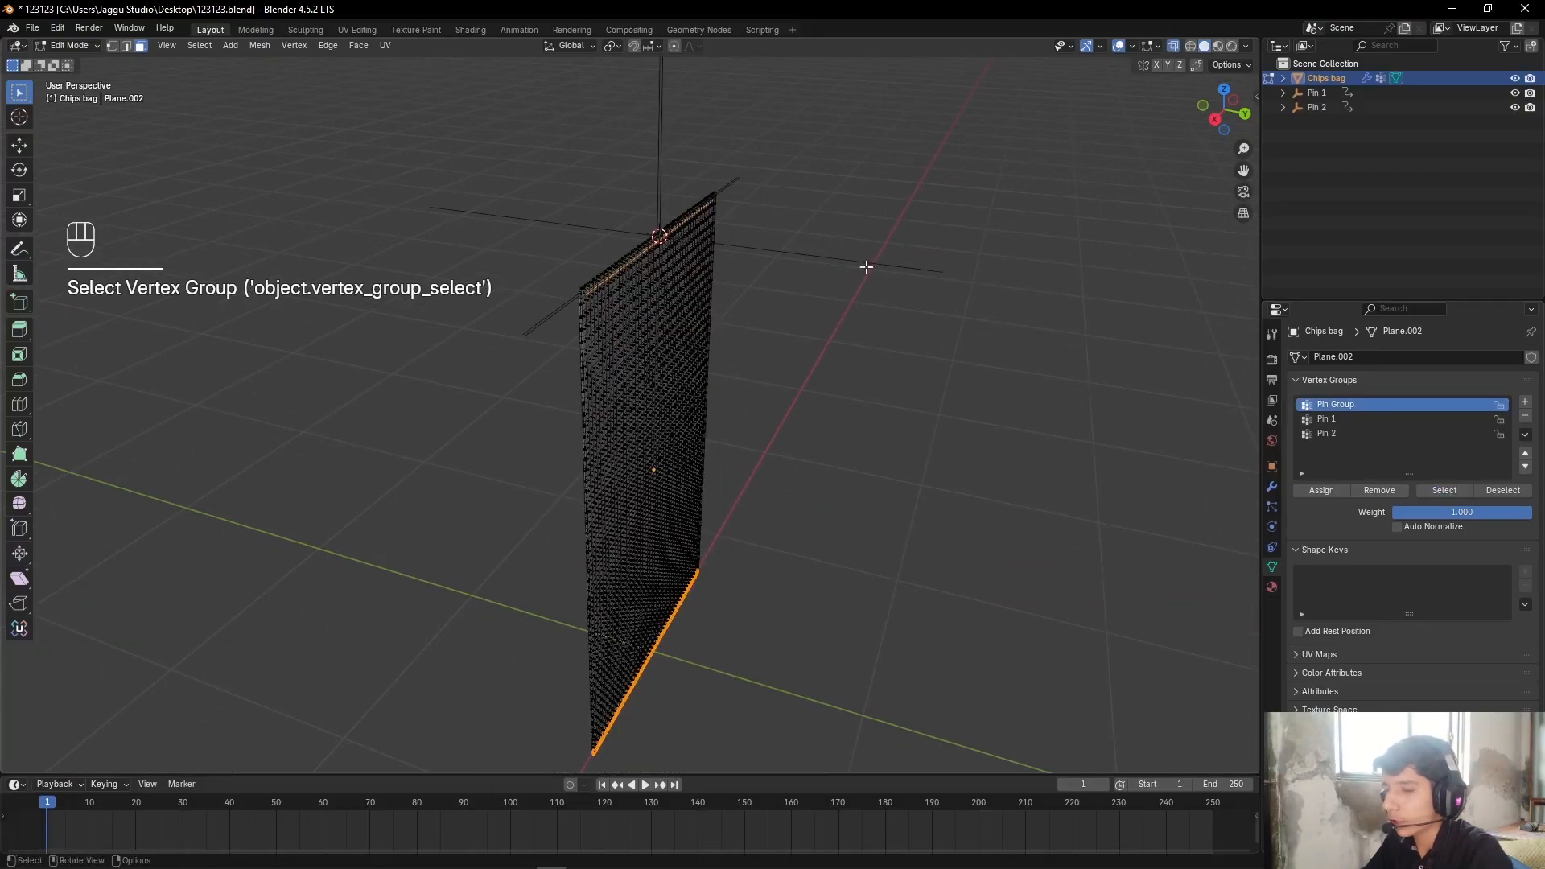
{"action": "left_click_drag", "start_coordinate": [869, 266], "coordinate": [796, 311], "text": "alt"}
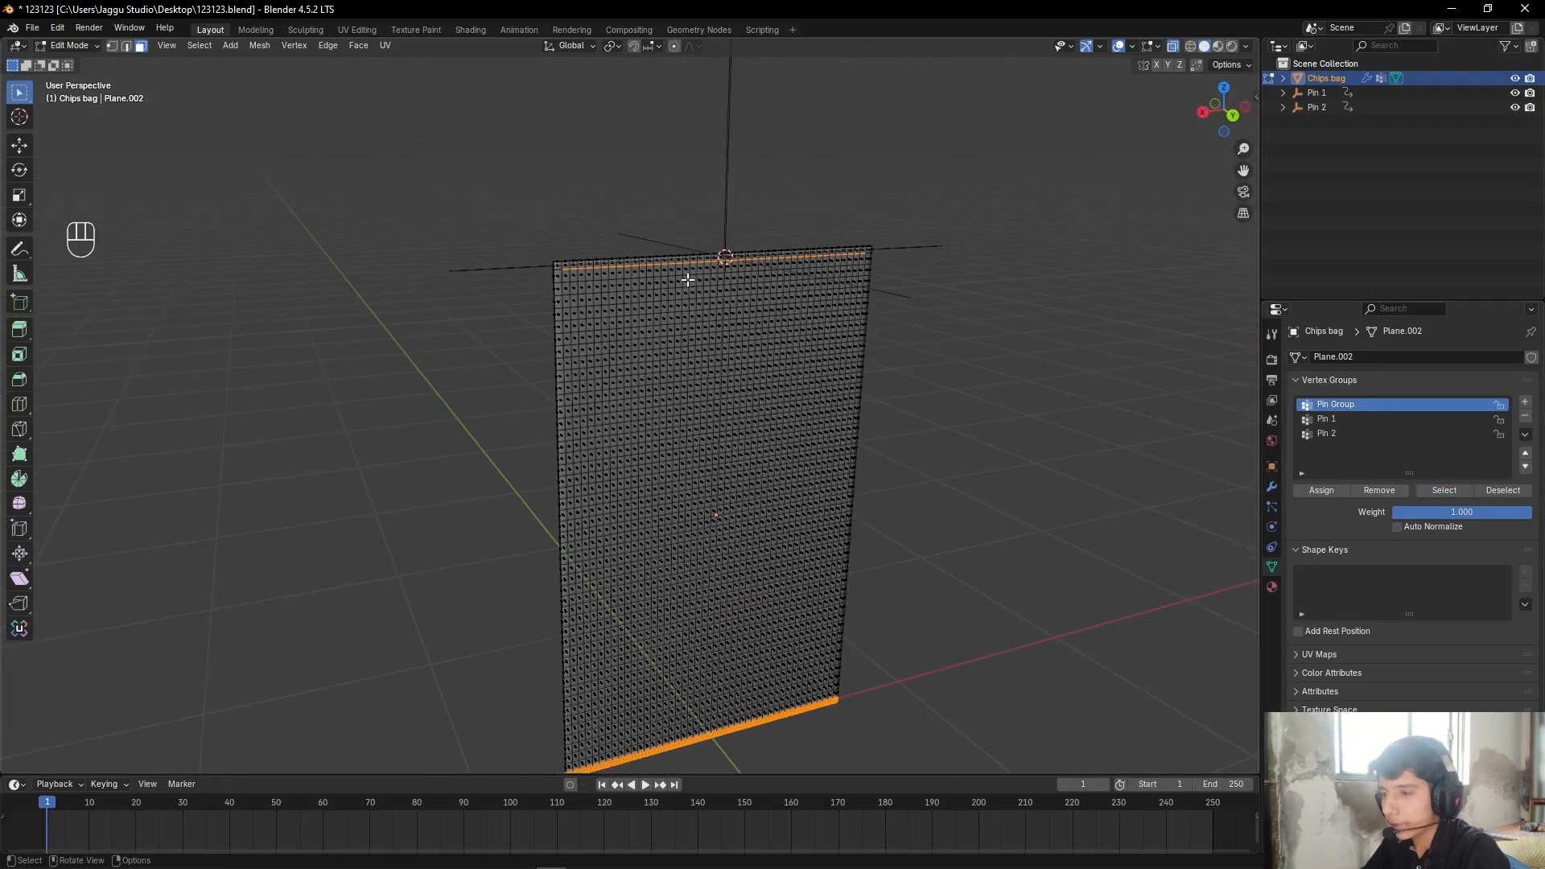
Step: Box-deselect the lower part of the bag so only the Pin Group's top row stays selected
{"action": "key", "text": "b"}
{"action": "right_click", "coordinate": [613, 485]}
{"action": "left_click_drag", "start_coordinate": [792, 592], "coordinate": [796, 528], "text": "alt+shift"}
{"action": "key", "text": "b"}
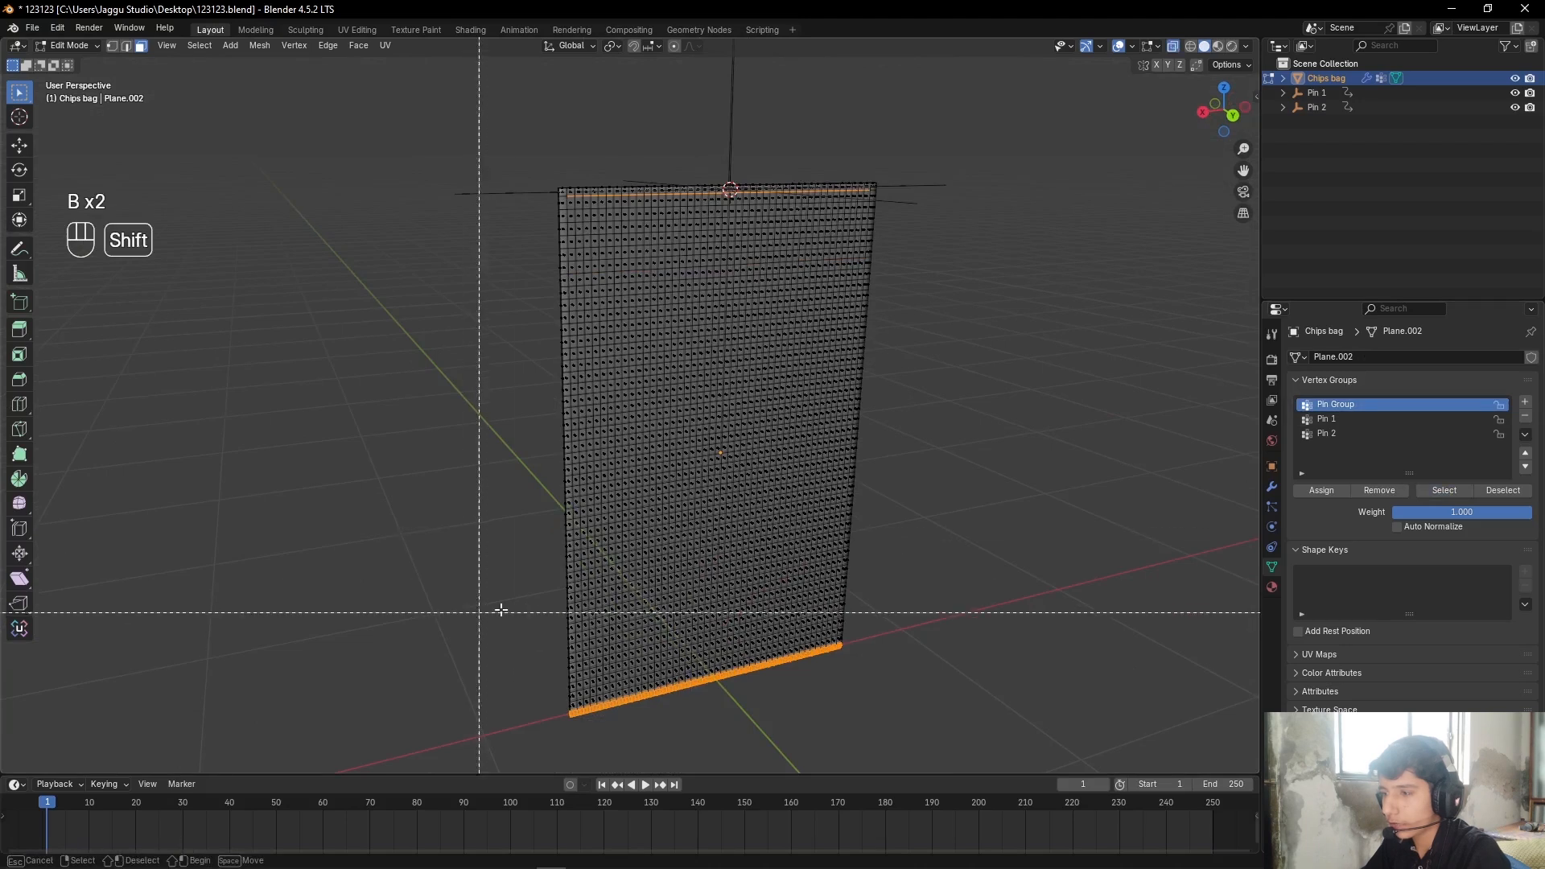
{"action": "right_click", "coordinate": [394, 563], "text": "shift"}
{"action": "key", "text": "b"}
{"action": "left_click_drag", "start_coordinate": [349, 513], "coordinate": [1032, 749], "text": "shift"}
{"action": "key", "text": "b"}
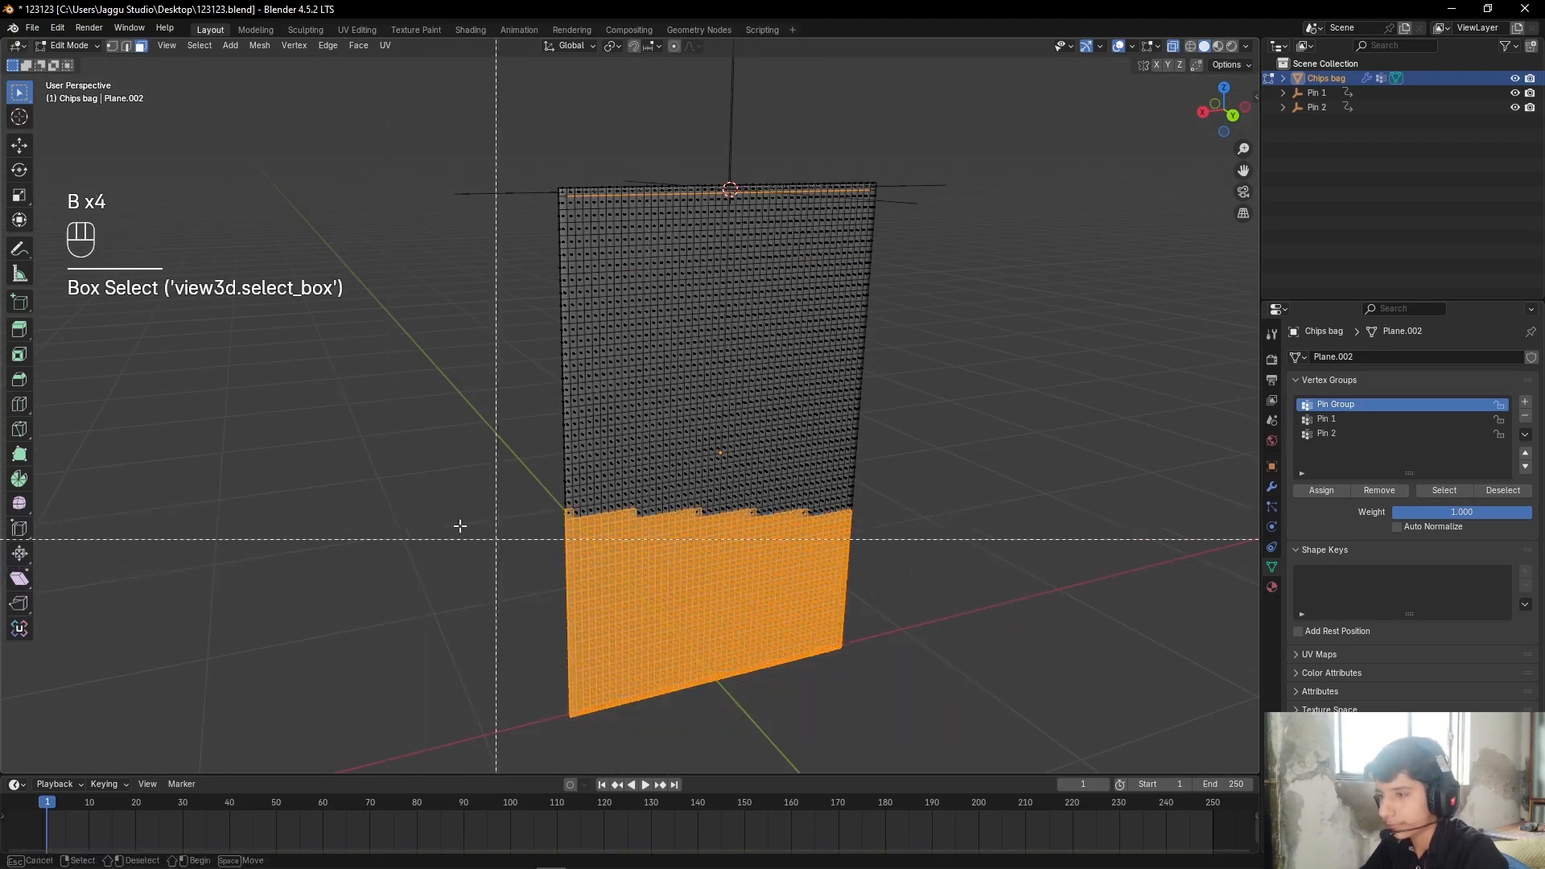
{"action": "left_click_drag", "start_coordinate": [324, 442], "coordinate": [1026, 758], "text": "shift"}
Step: Remove the selected top row from Pin Group, check the group's remaining vertices and clear the selection
{"action": "left_click_drag", "start_coordinate": [873, 271], "coordinate": [786, 431], "text": "alt+shift"}
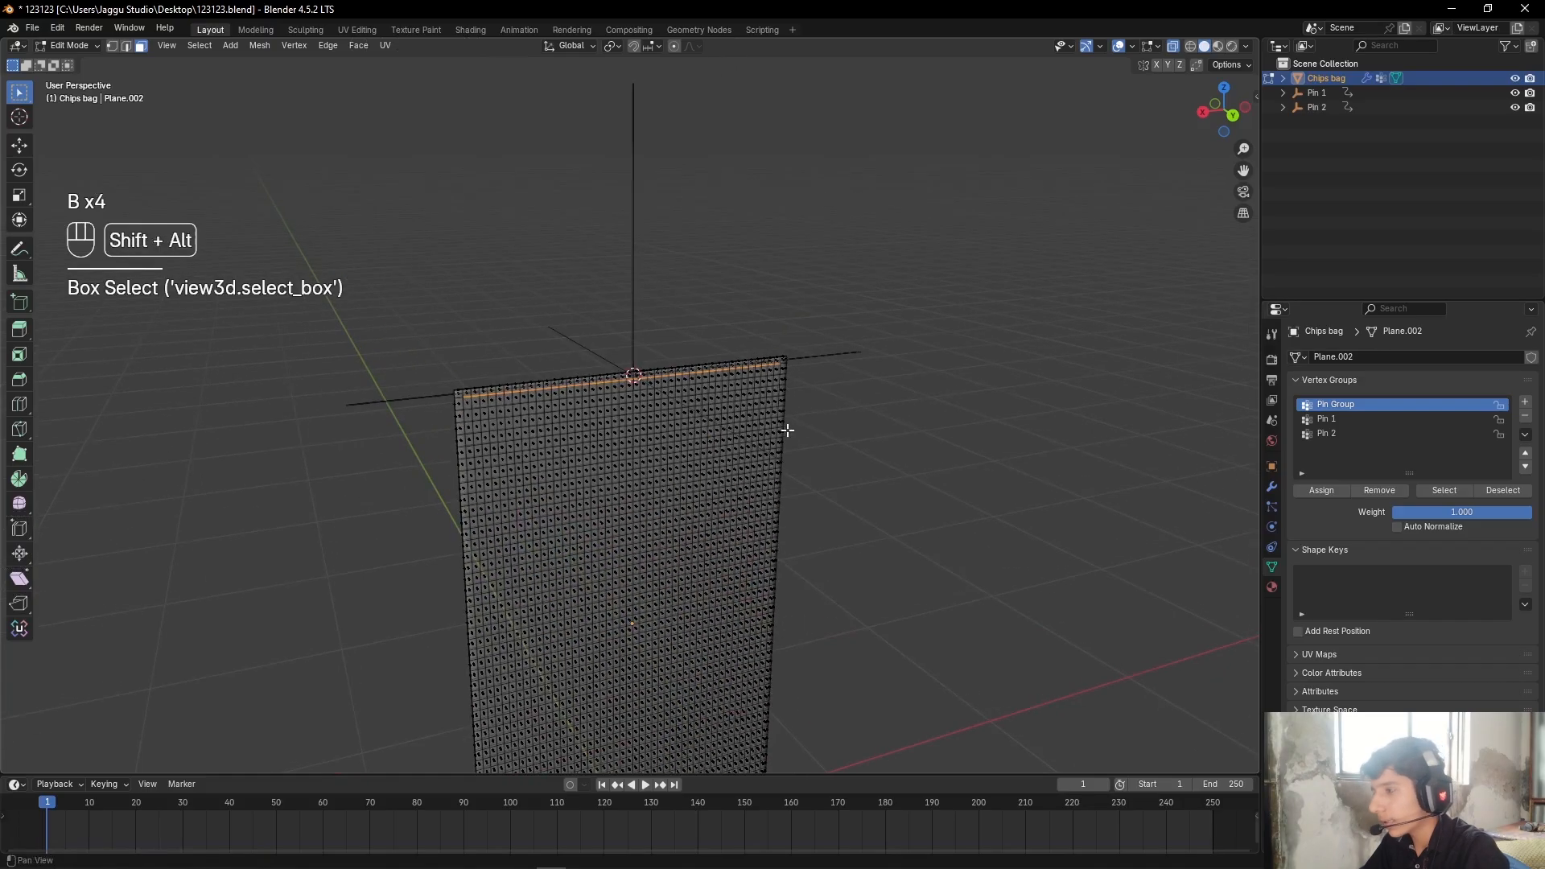
{"action": "scroll", "coordinate": [786, 431], "scroll_direction": "up", "scroll_amount": 3}
{"action": "left_click", "coordinate": [1384, 493]}
{"action": "left_click", "coordinate": [1110, 483]}
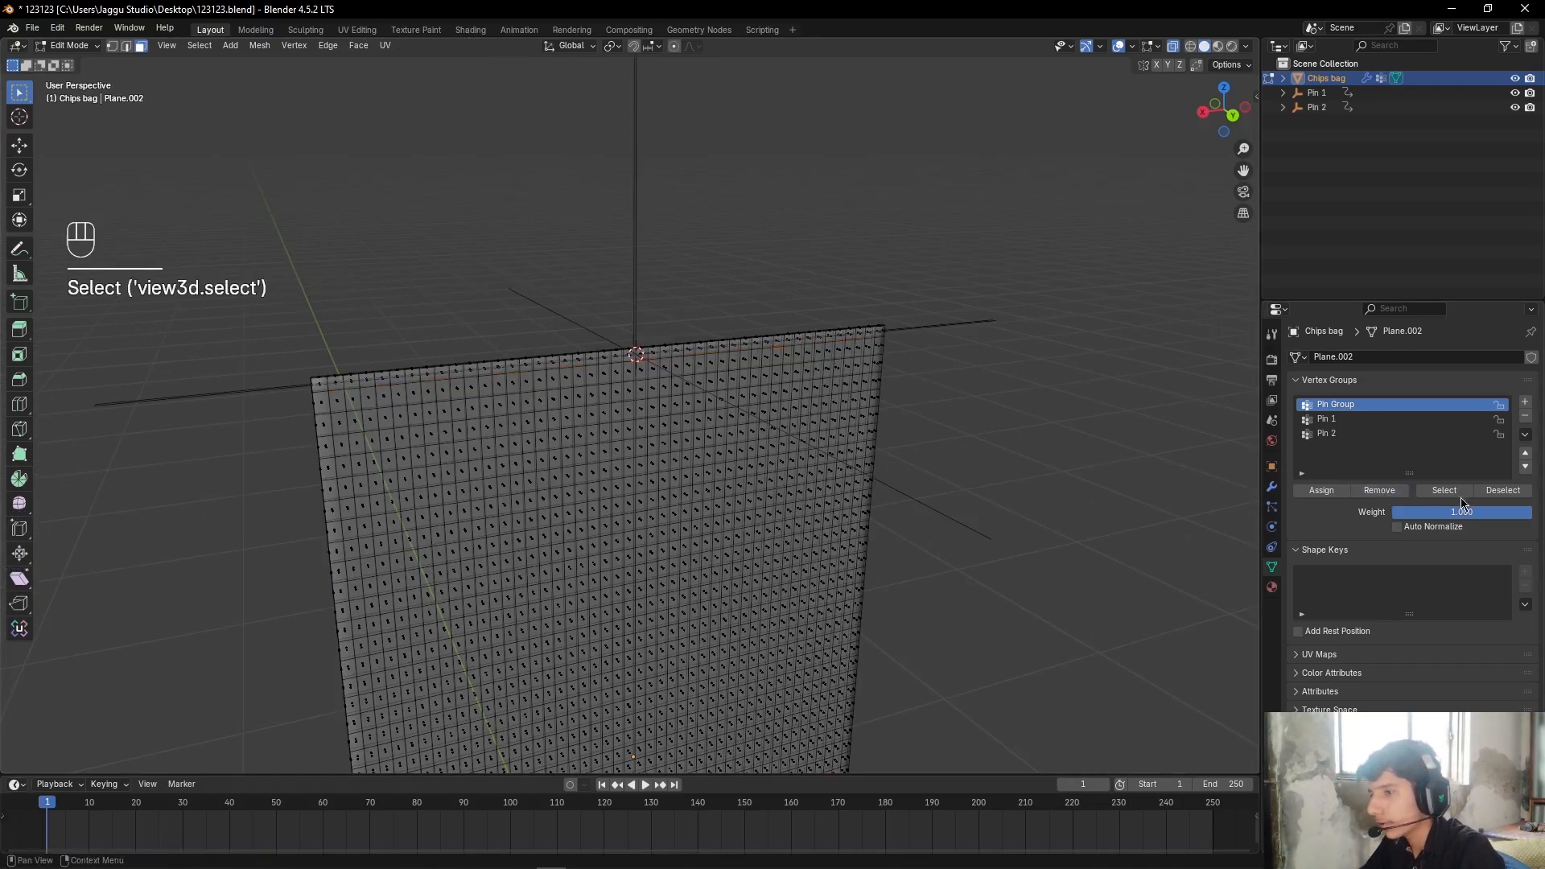
{"action": "left_click", "coordinate": [1452, 494]}
{"action": "scroll", "coordinate": [917, 505], "scroll_direction": "down", "scroll_amount": 5}
{"action": "middle_click_drag", "start_coordinate": [956, 533], "coordinate": [961, 393], "text": "shift"}
{"action": "left_click", "coordinate": [960, 393]}
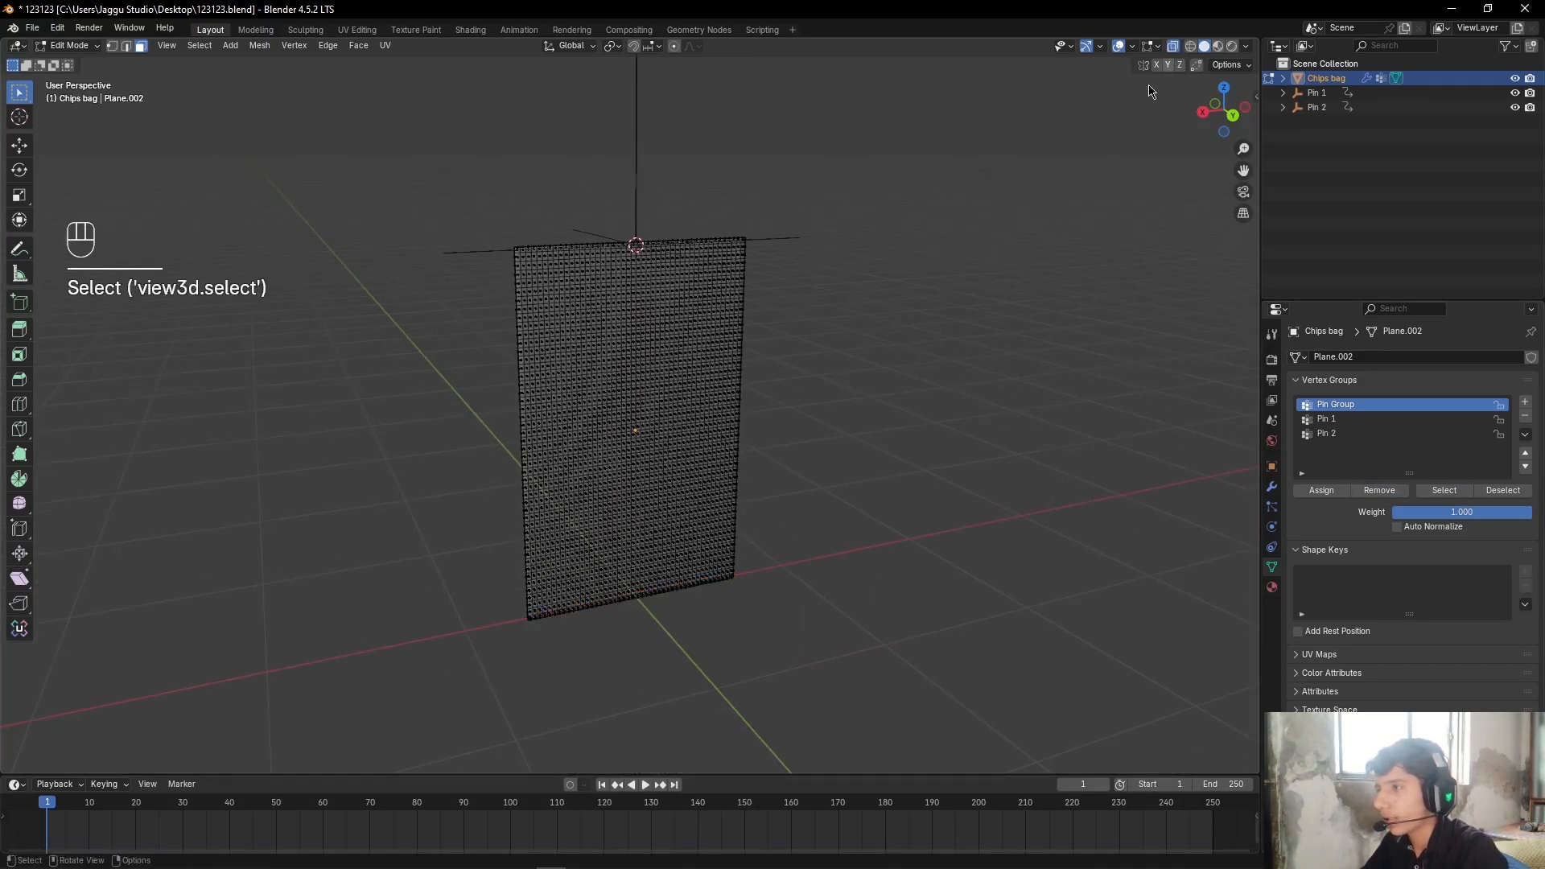
Step: Turn off X-ray and assign the faces of the Pin 1 vertex group to Pin Group
{"action": "scroll", "coordinate": [1049, 173], "scroll_direction": "up", "scroll_amount": 3}
{"action": "left_click_drag", "start_coordinate": [1040, 172], "coordinate": [1079, 411], "text": "alt+shift"}
{"action": "left_click", "coordinate": [1173, 46]}
{"action": "scroll", "coordinate": [1062, 377], "scroll_direction": "up", "scroll_amount": 4}
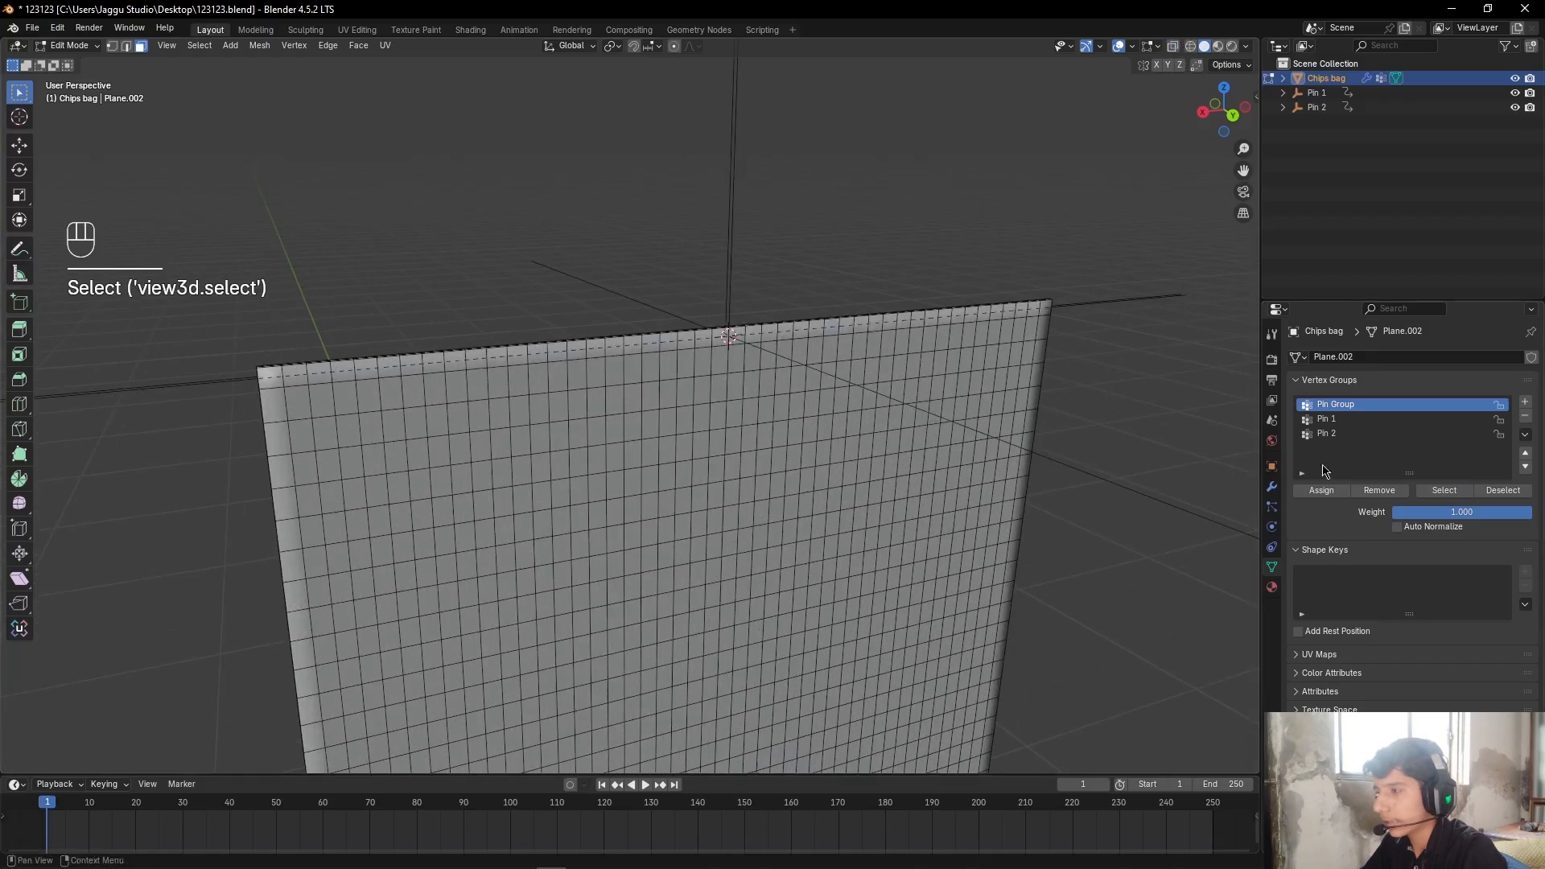
{"action": "left_click", "coordinate": [1368, 419]}
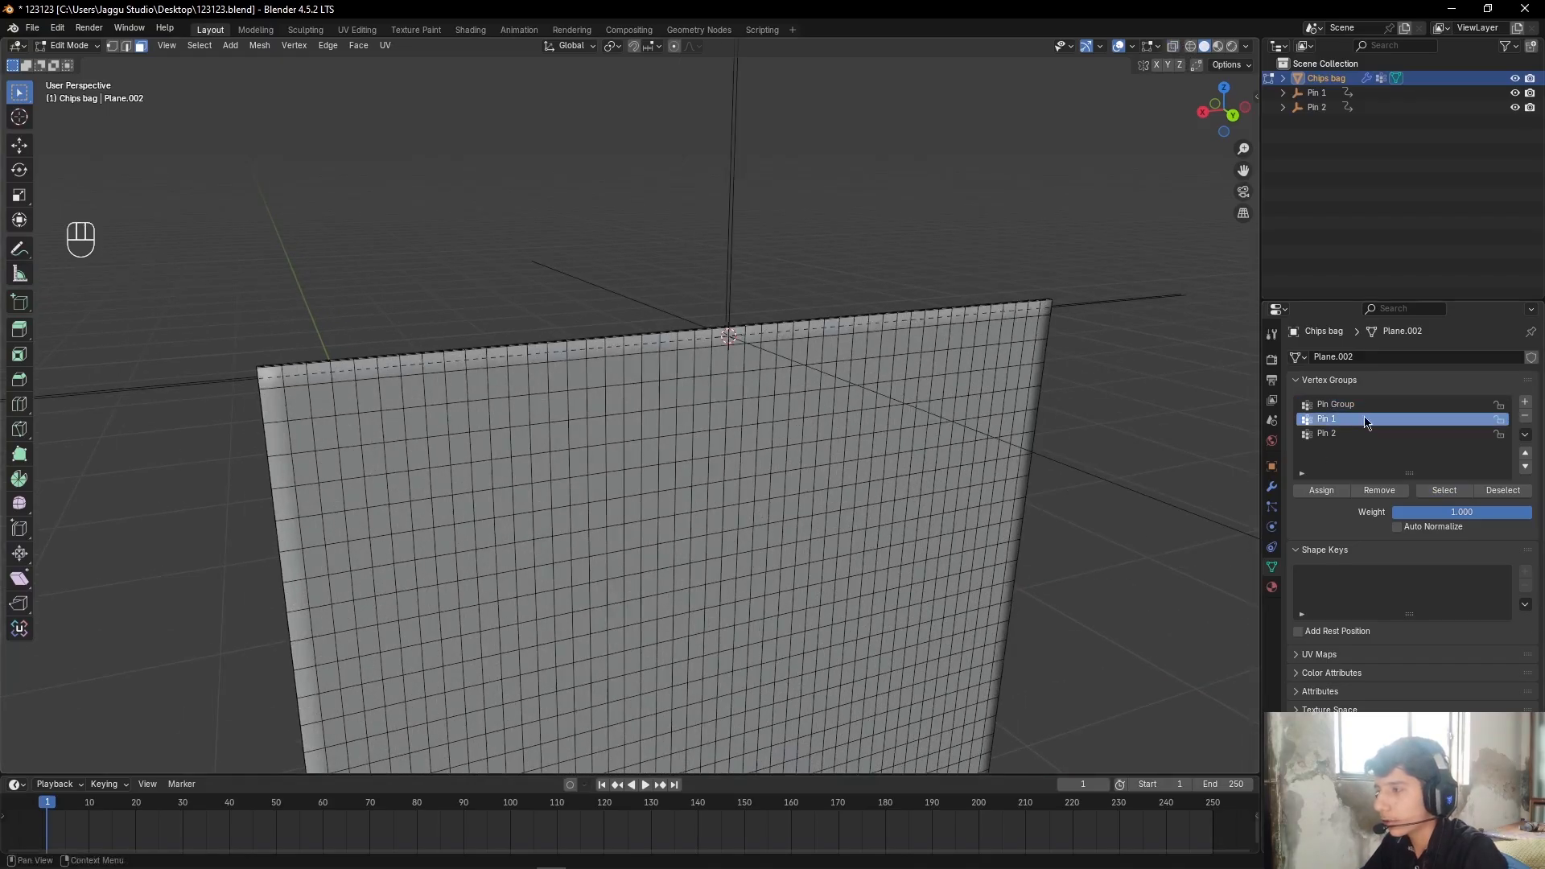
{"action": "left_click", "coordinate": [1445, 491]}
{"action": "left_click_drag", "start_coordinate": [965, 527], "coordinate": [919, 497], "text": "alt"}
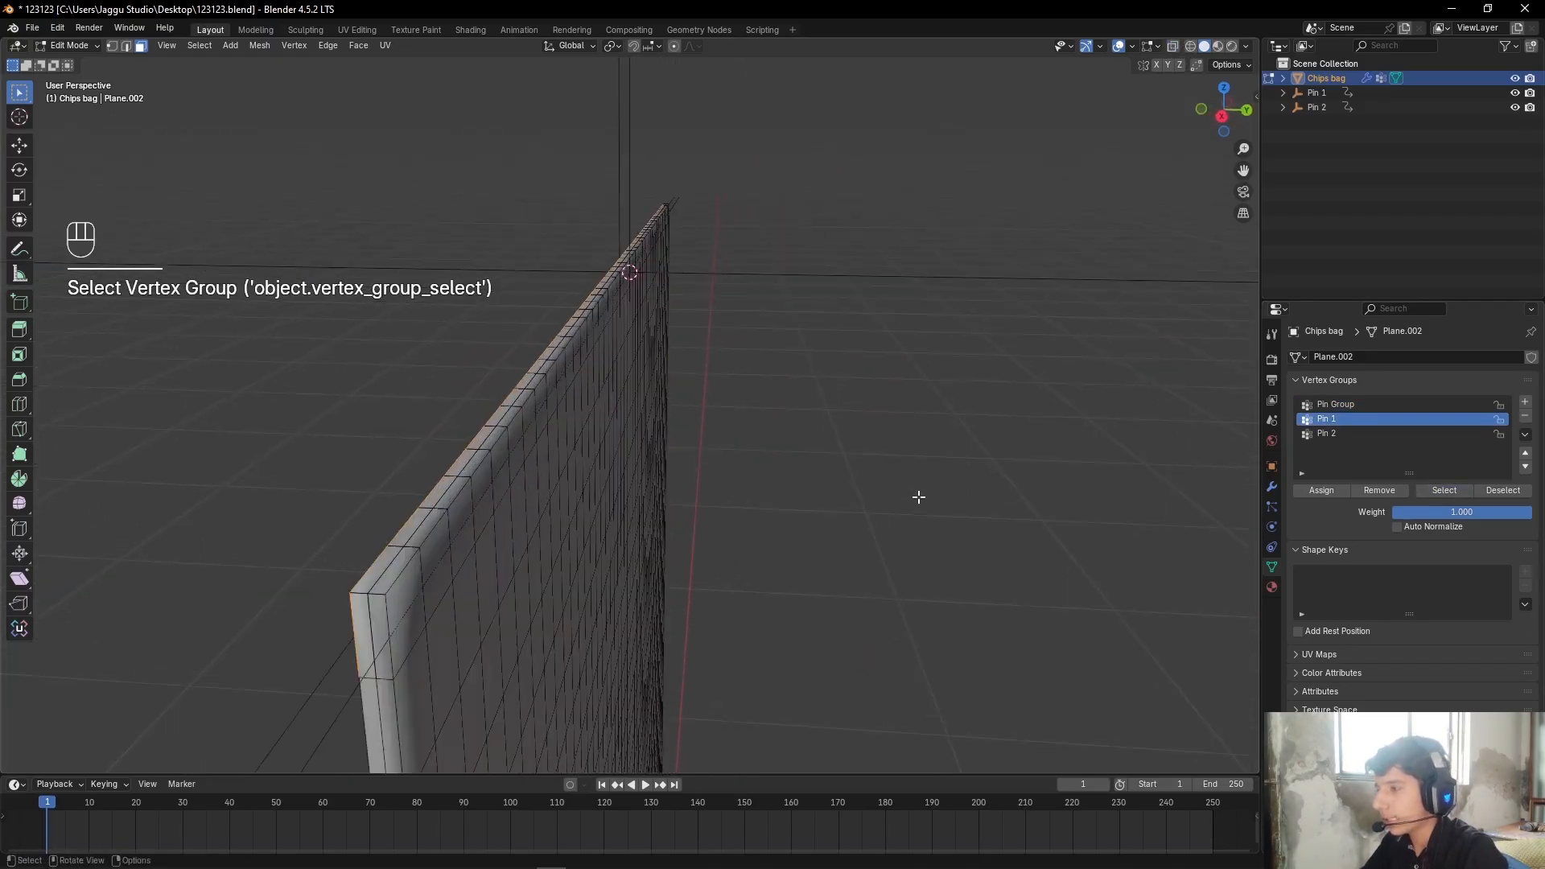
{"action": "left_click", "coordinate": [1344, 405]}
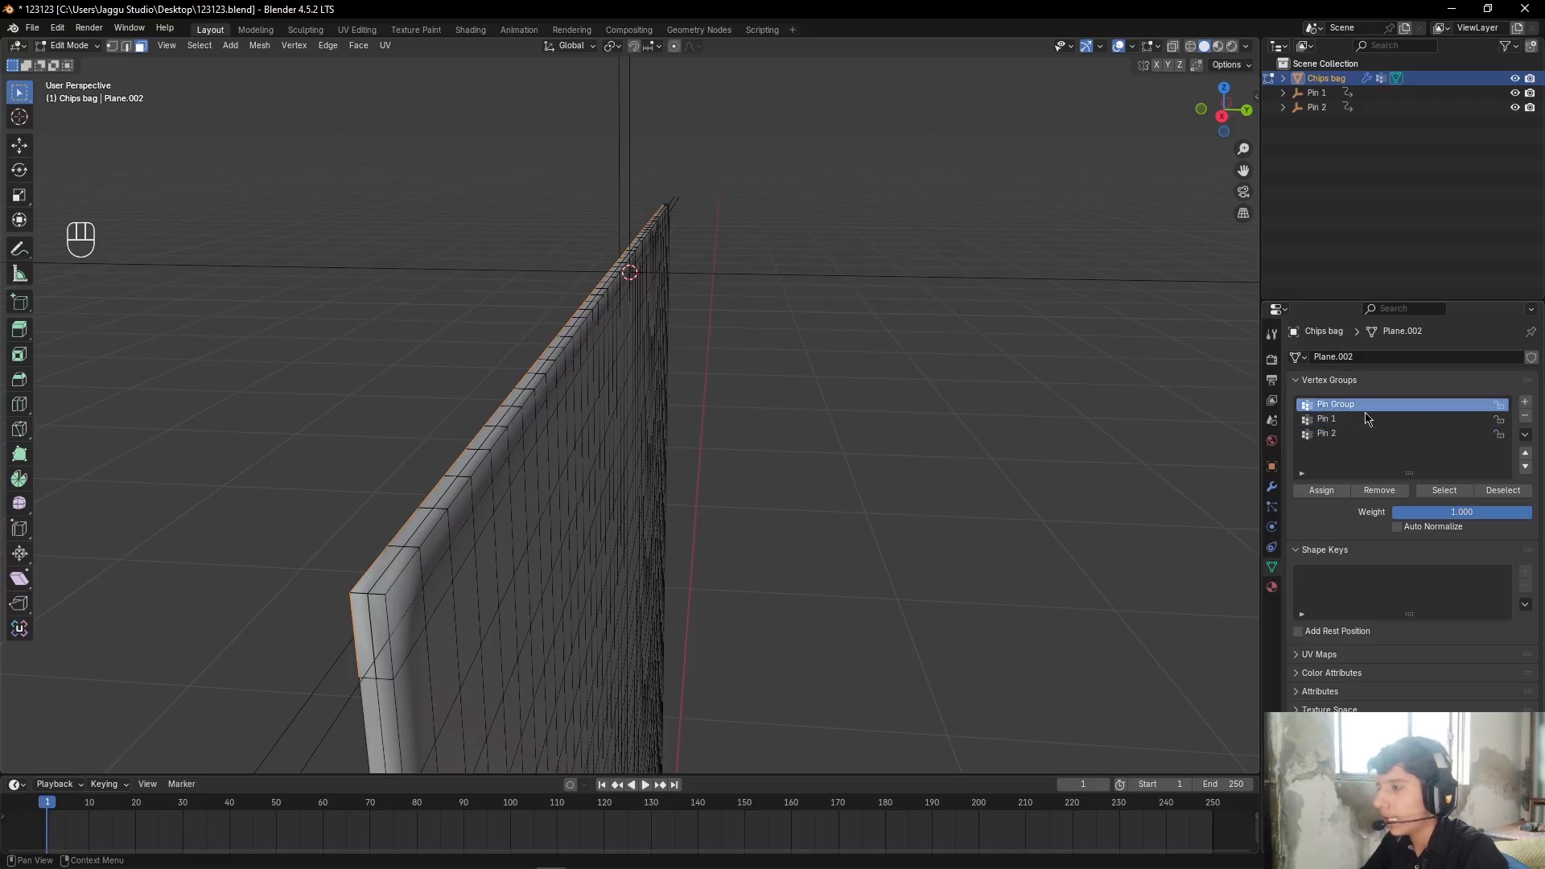
{"action": "left_click", "coordinate": [1323, 492]}
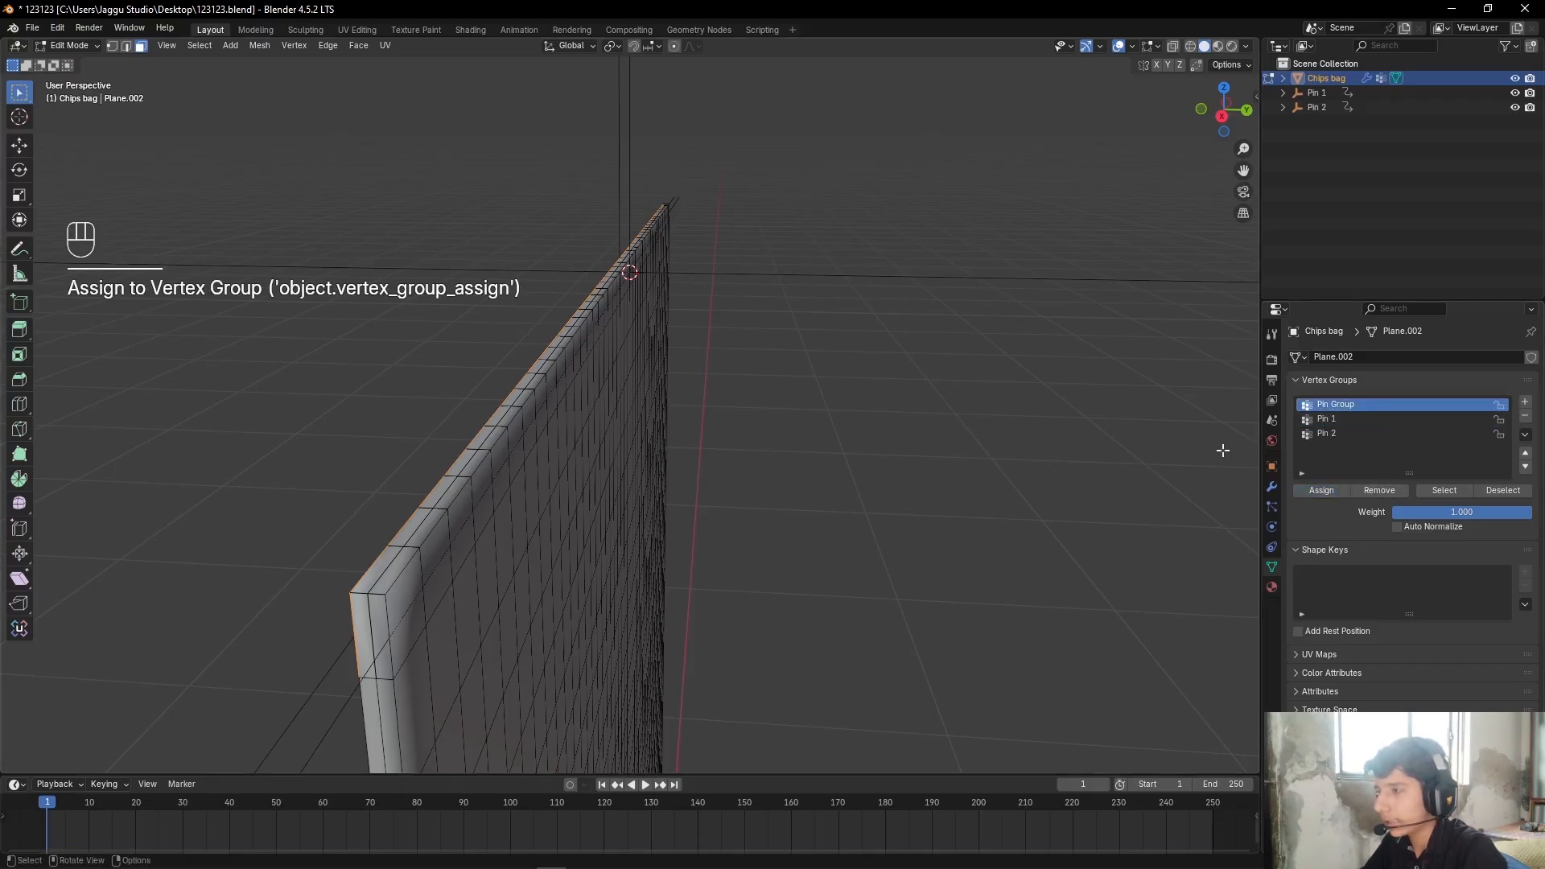
Step: Assign the faces of the Pin 2 vertex group to Pin Group as well and check the group
{"action": "left_click", "coordinate": [1337, 435]}
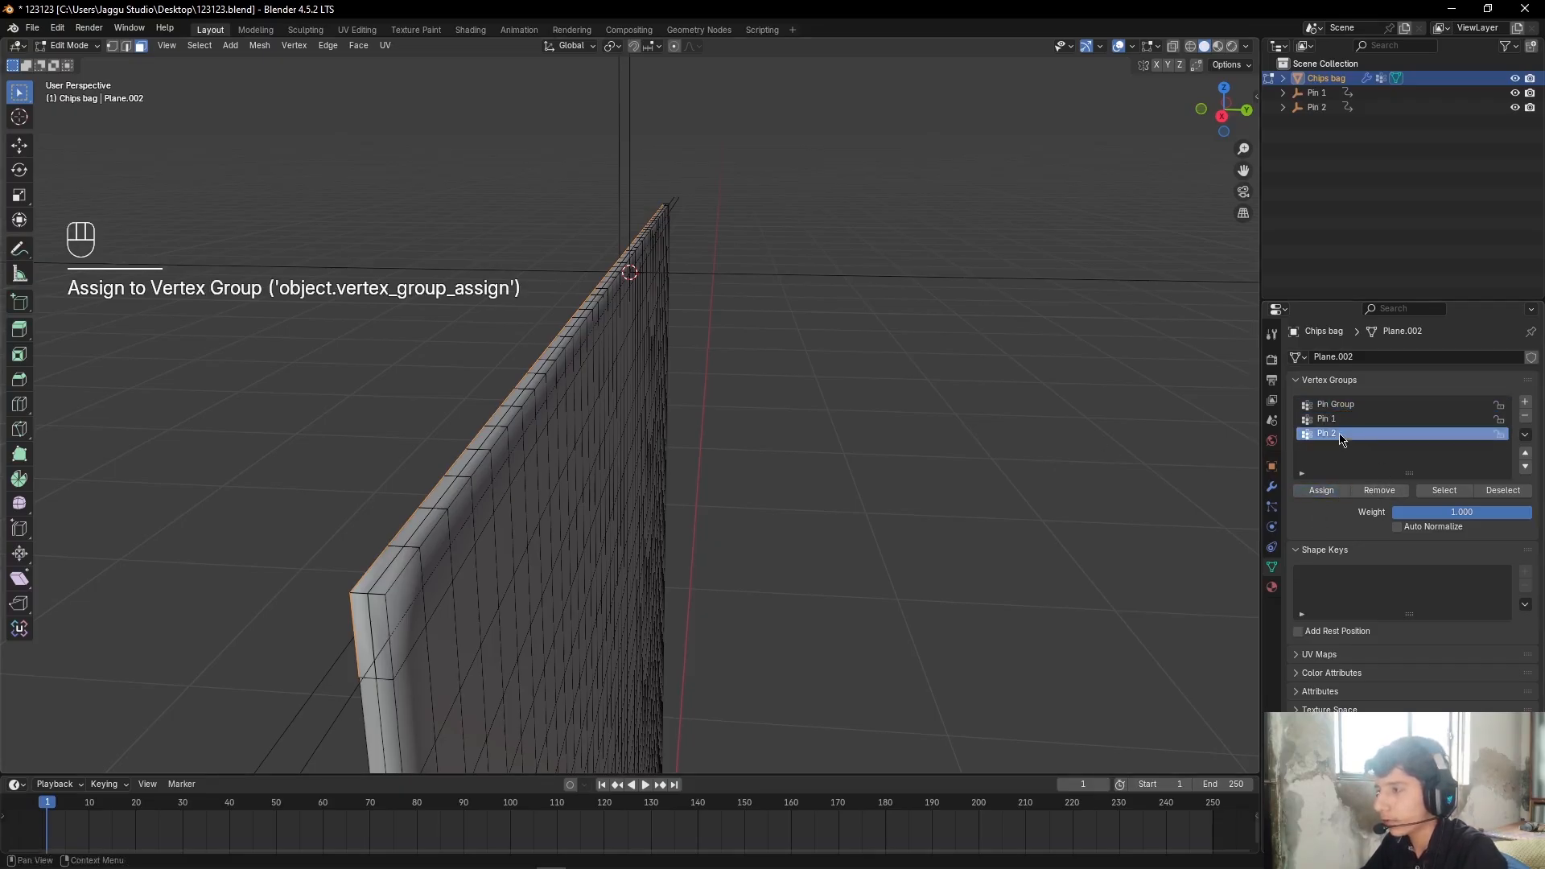
{"action": "left_click", "coordinate": [1444, 491]}
{"action": "left_click", "coordinate": [991, 472]}
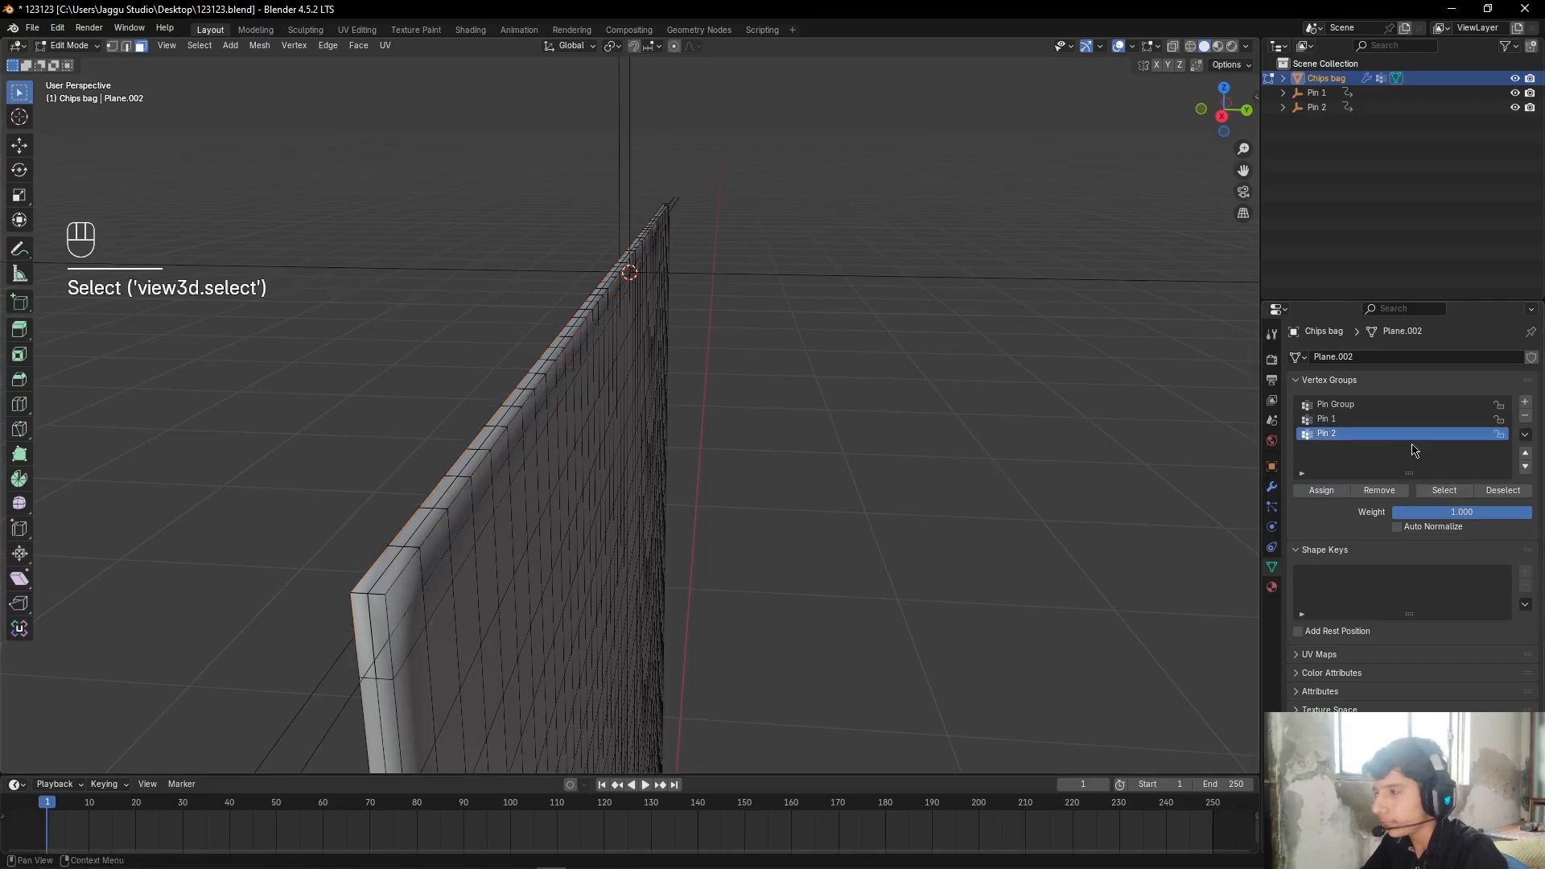
{"action": "left_click", "coordinate": [1440, 491]}
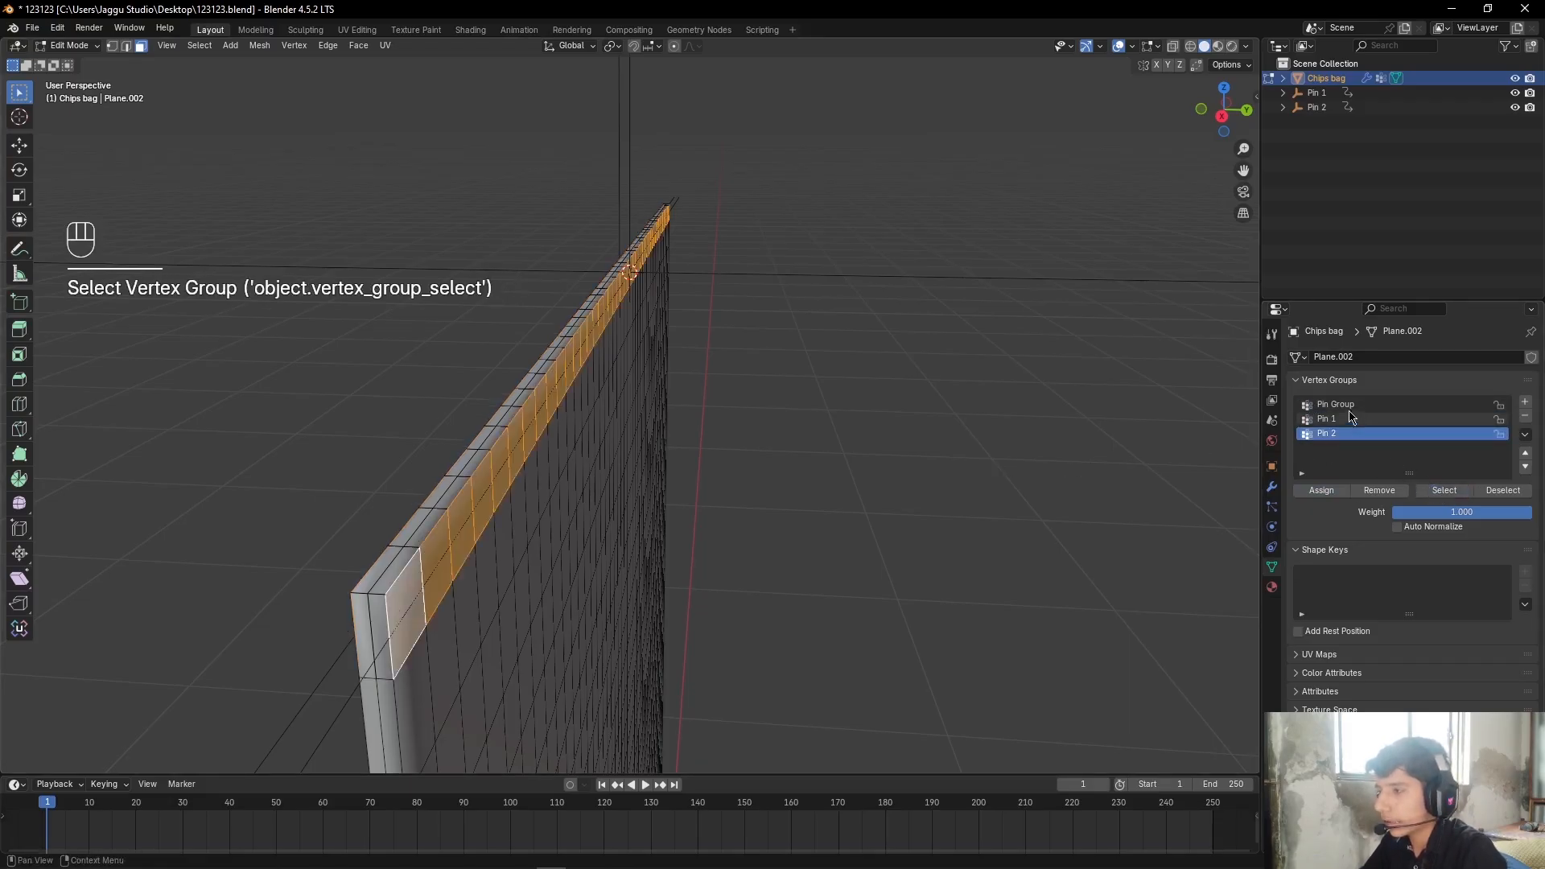
{"action": "left_click", "coordinate": [1372, 404]}
{"action": "left_click", "coordinate": [1321, 490]}
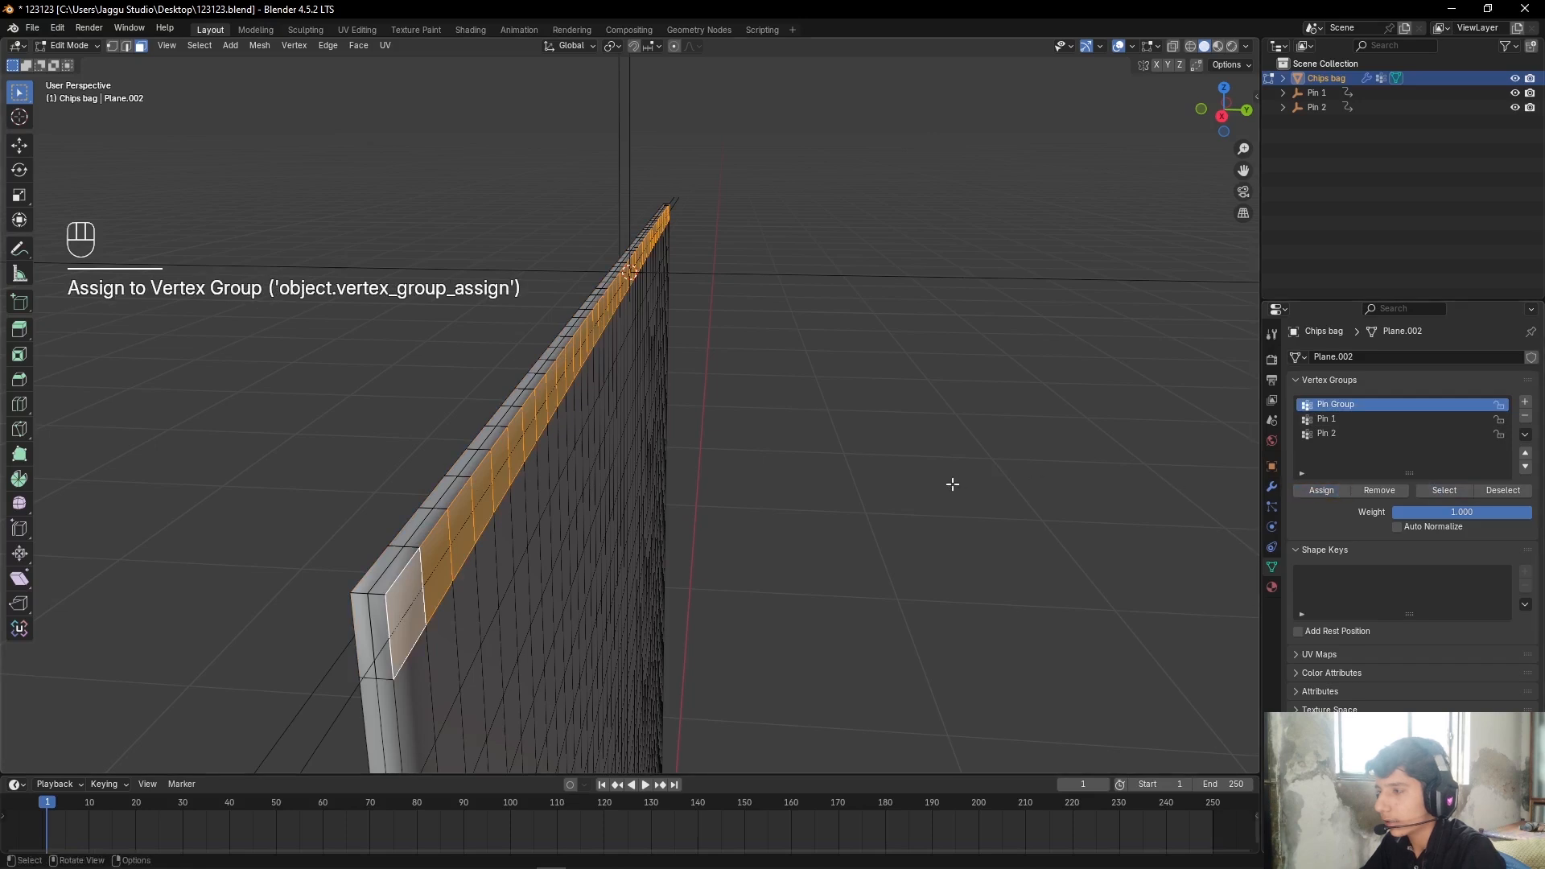
{"action": "left_click", "coordinate": [952, 482]}
{"action": "left_click", "coordinate": [1444, 490]}
{"action": "left_click", "coordinate": [987, 501]}
Step: Return to Object Mode, save the file, and briefly run the animation before rewinding to frame 1
{"action": "key", "text": "ctrl+Tab"}
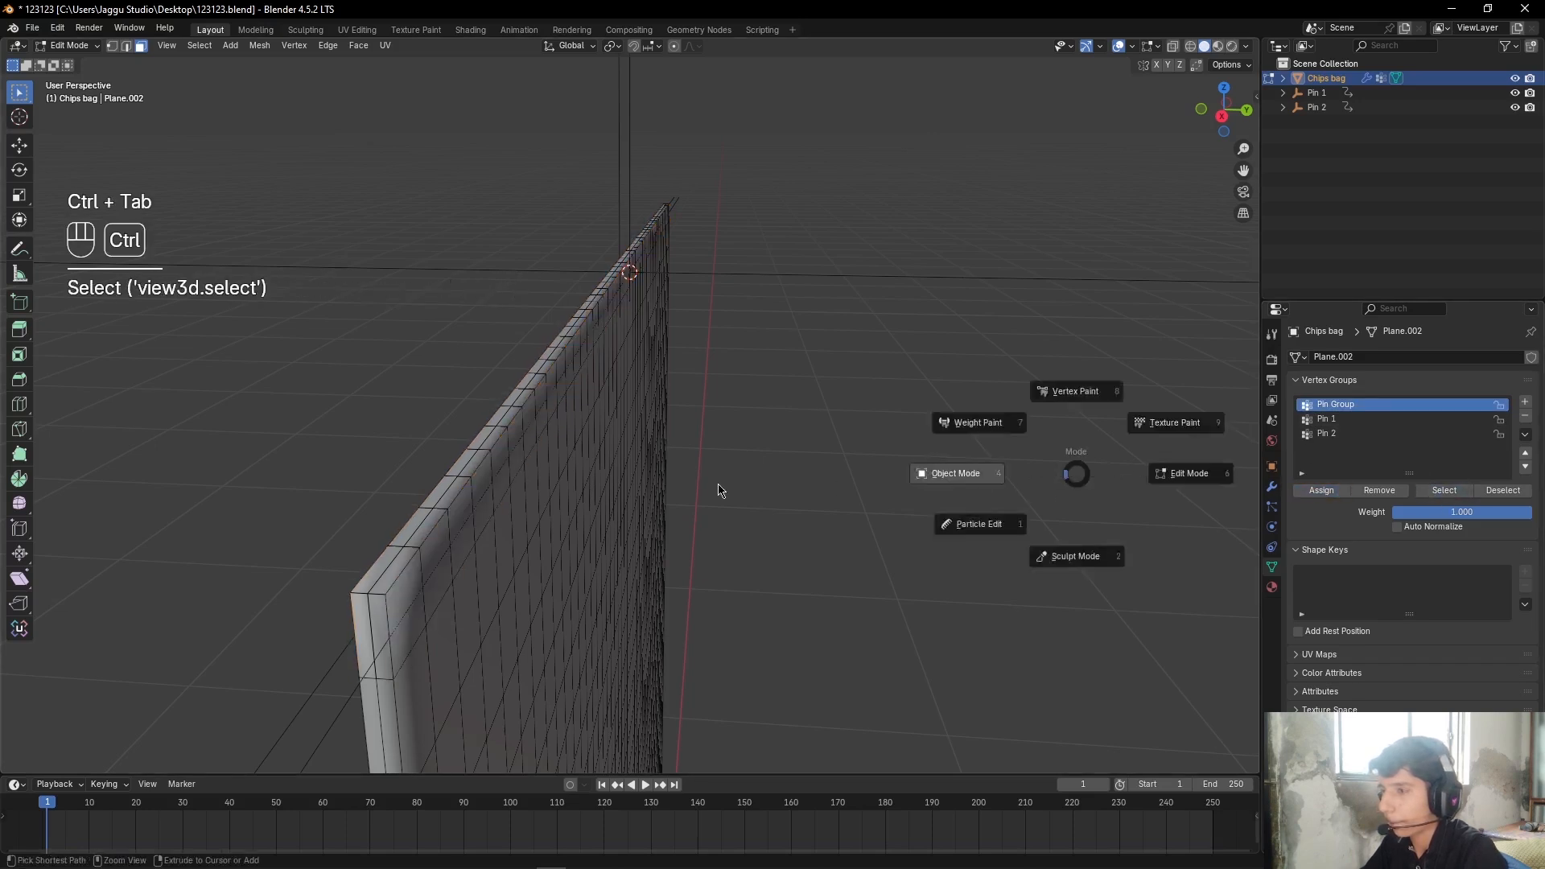
{"action": "left_click", "coordinate": [953, 471]}
{"action": "key", "text": "ctrl+s"}
{"action": "left_click", "coordinate": [807, 533]}
{"action": "key", "text": "space"}
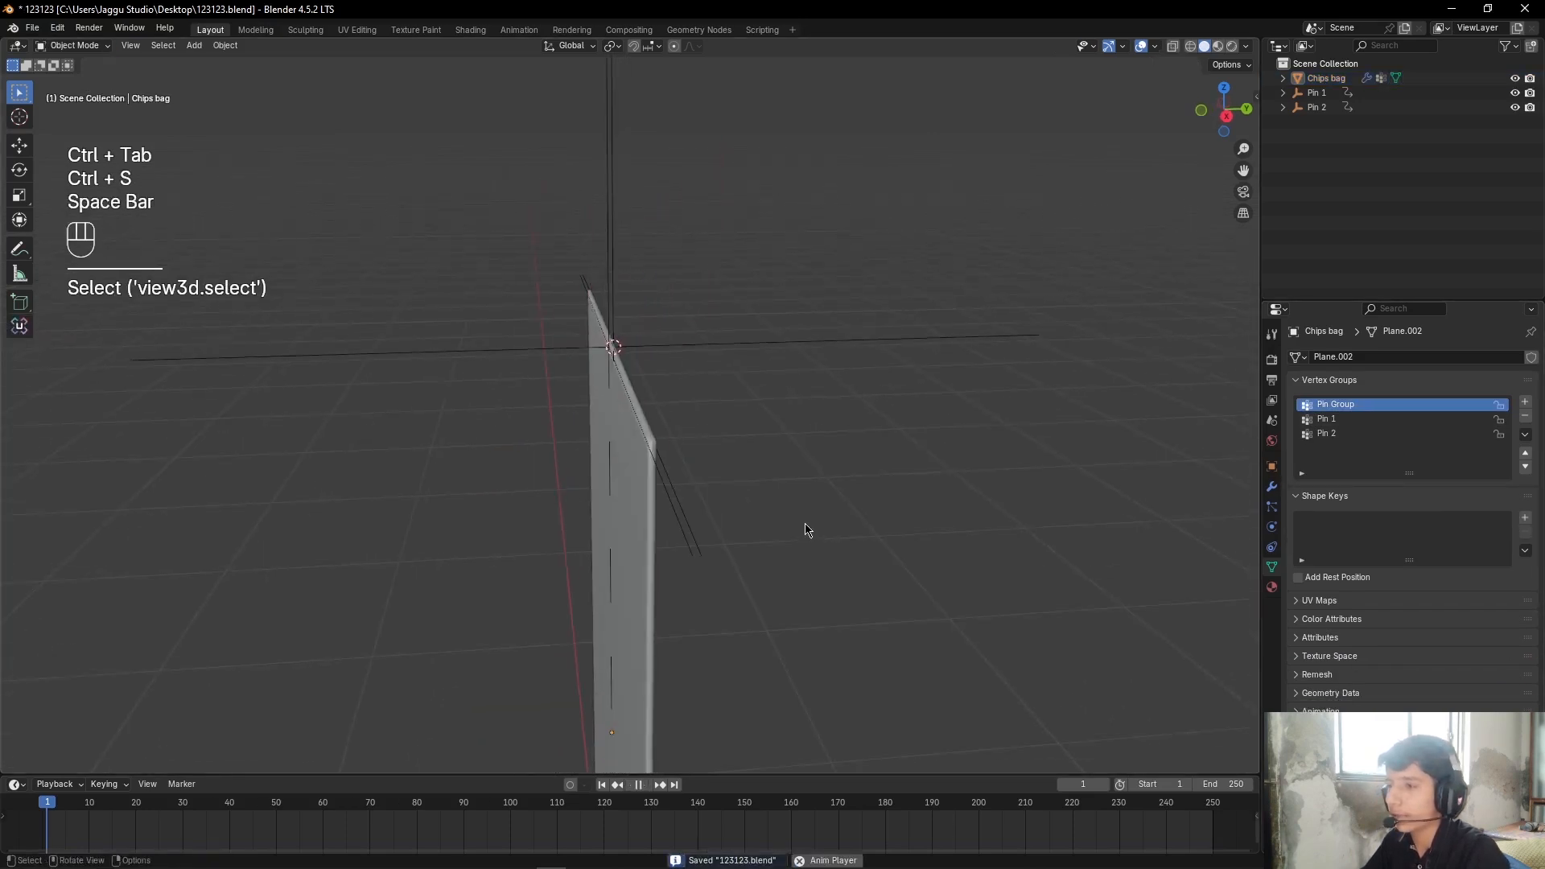
{"action": "key", "text": "space"}
{"action": "key", "text": "shift+Left"}
Step: Enable the viewport display of the bag's Subdivision modifier and save the file
{"action": "left_click", "coordinate": [1271, 487]}
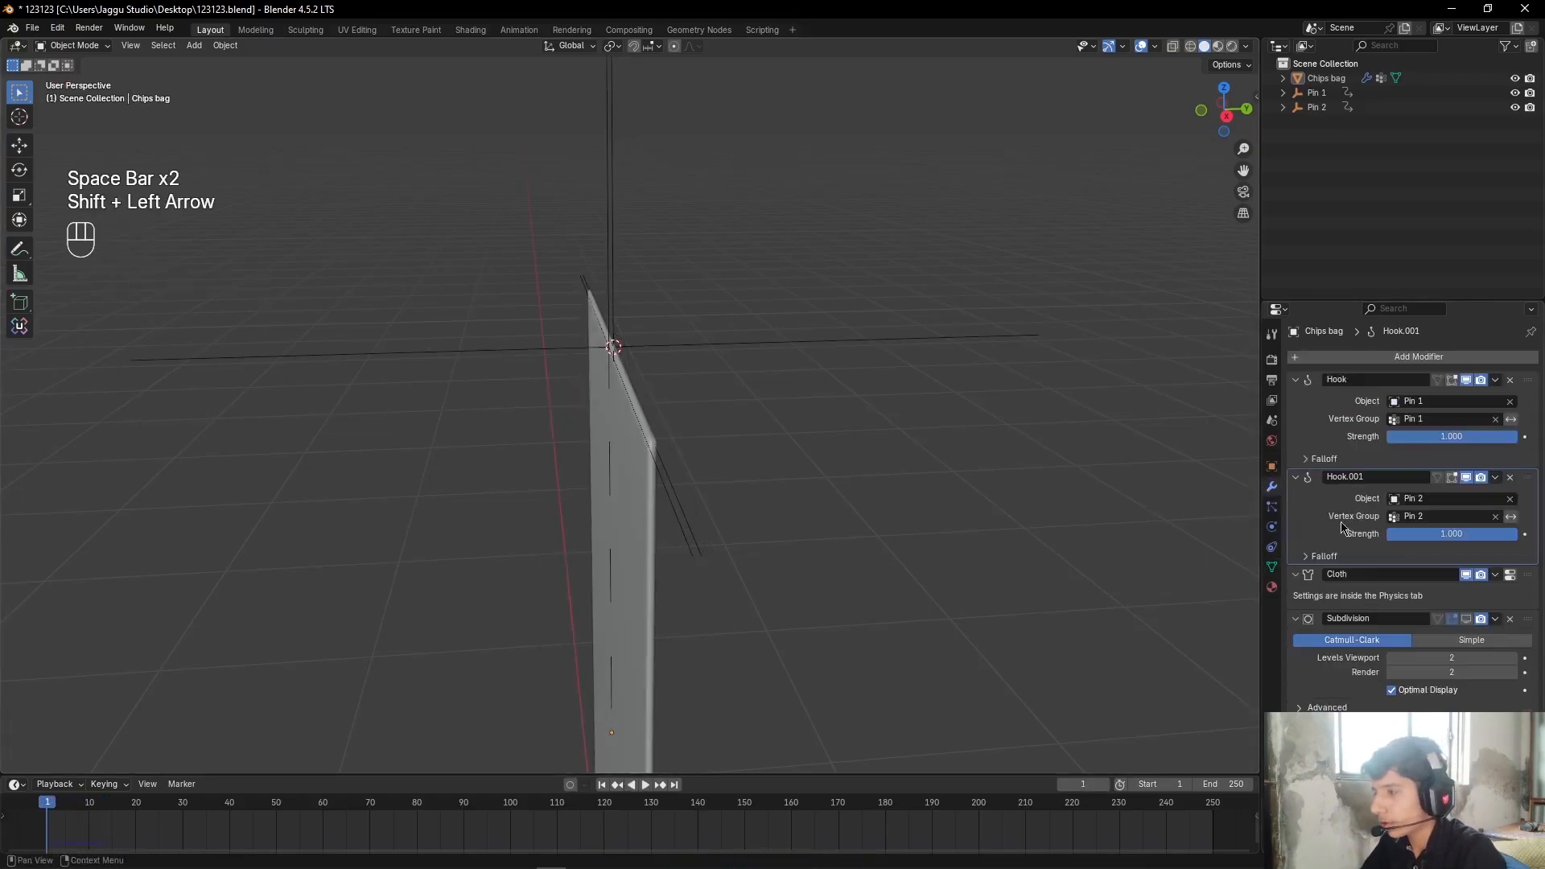
{"action": "left_click", "coordinate": [1467, 618]}
{"action": "key", "text": "ctrl+s"}
Step: Play the cloth simulation until the bag opens and examine its top rim and corners up close
{"action": "key", "text": "space"}
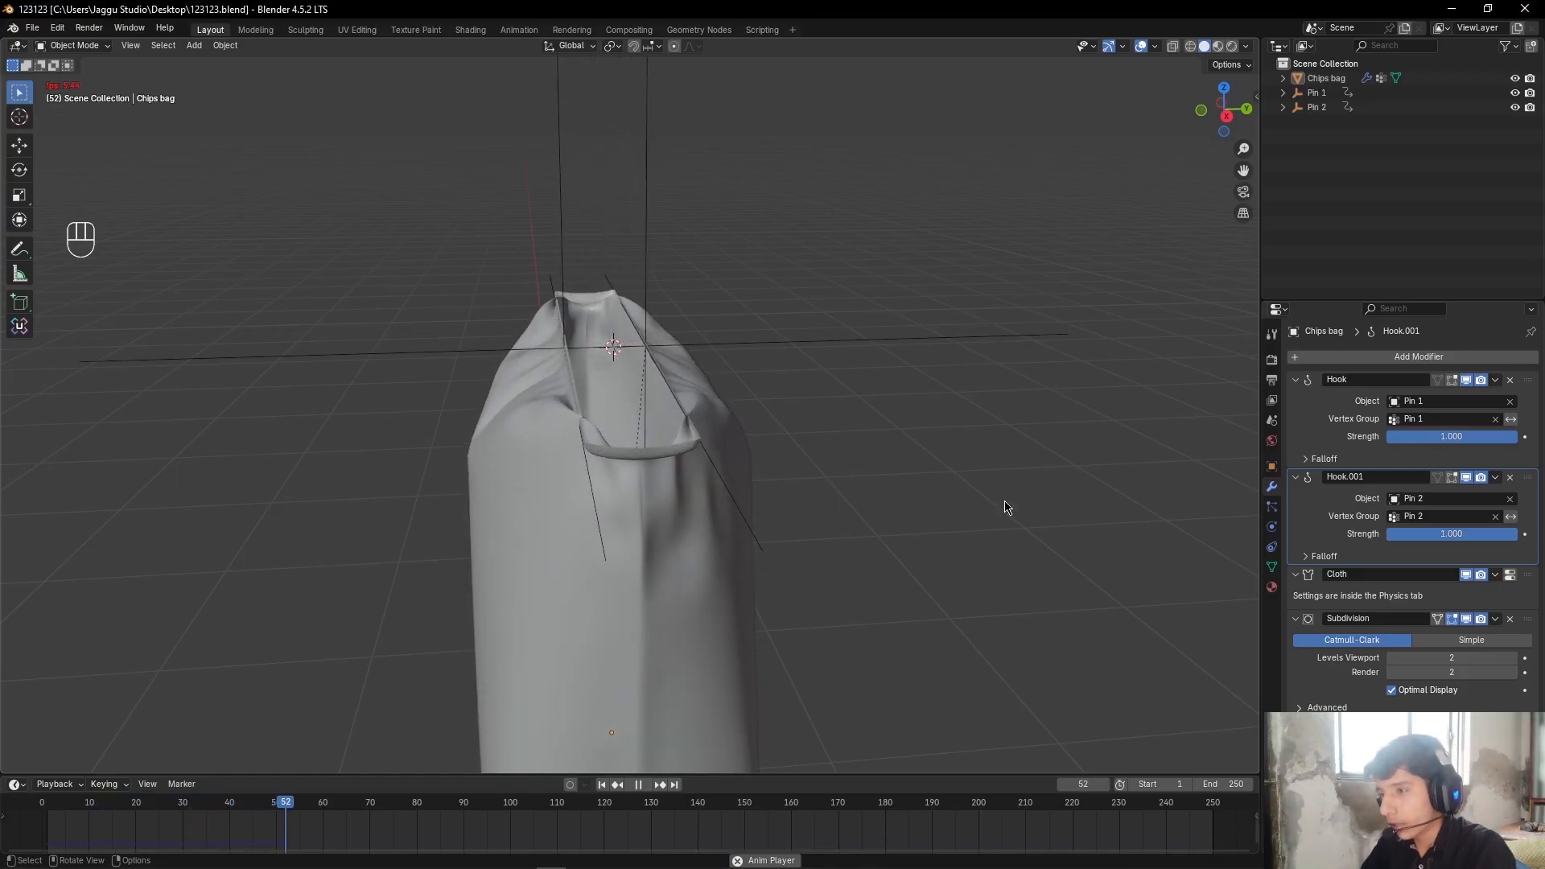
{"action": "key", "text": "space"}
{"action": "middle_click_drag", "start_coordinate": [723, 504], "coordinate": [642, 511]}
{"action": "scroll", "coordinate": [1049, 494], "scroll_direction": "up", "scroll_amount": 4}
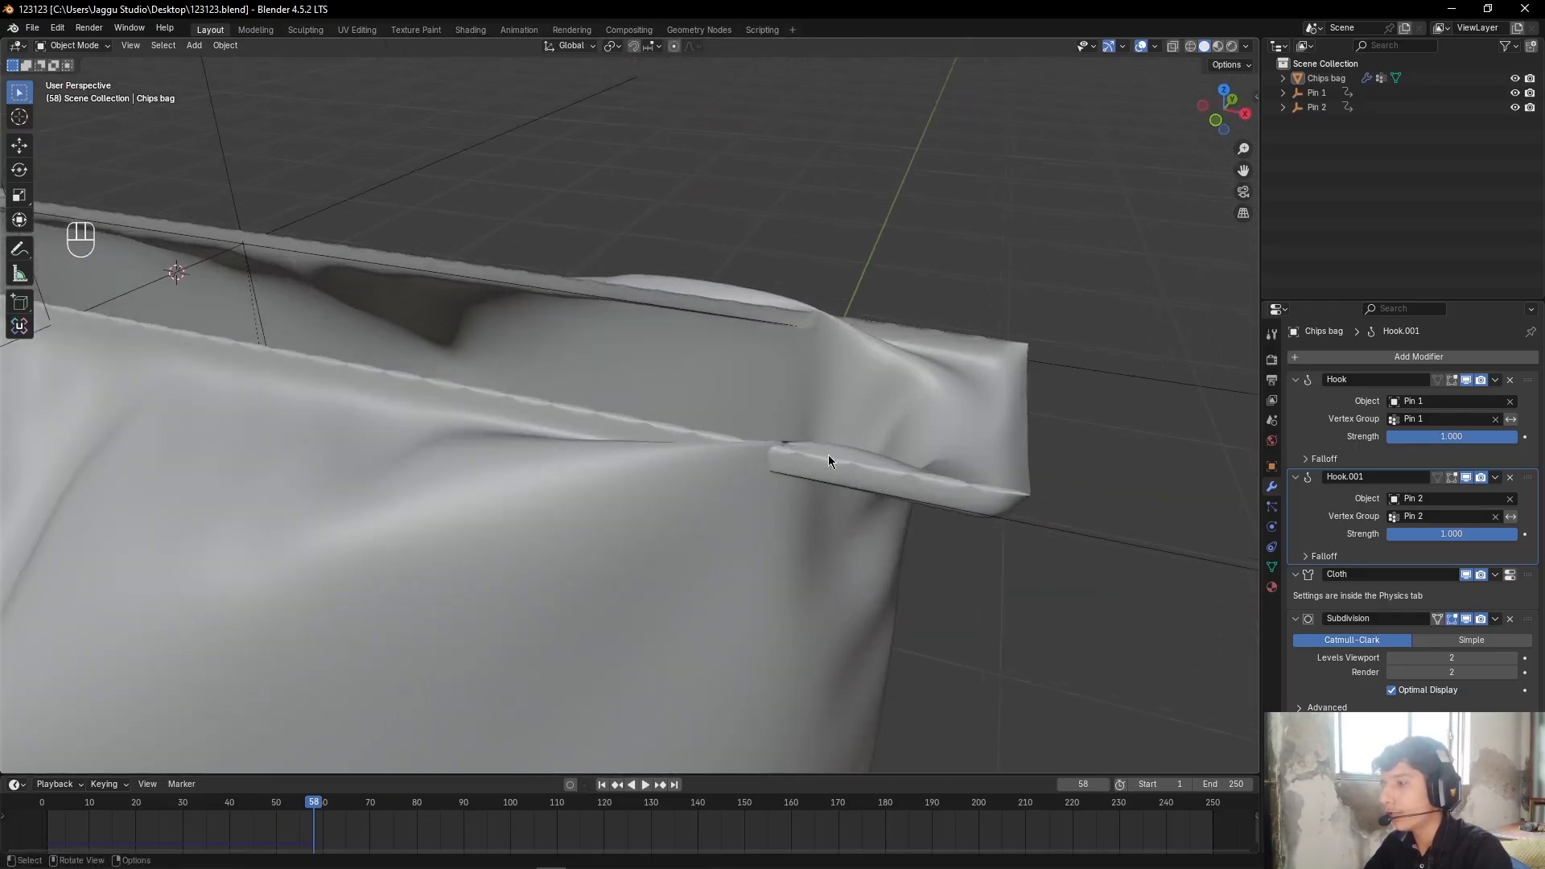
{"action": "middle_click_drag", "start_coordinate": [994, 437], "coordinate": [822, 404], "text": "alt+shift"}
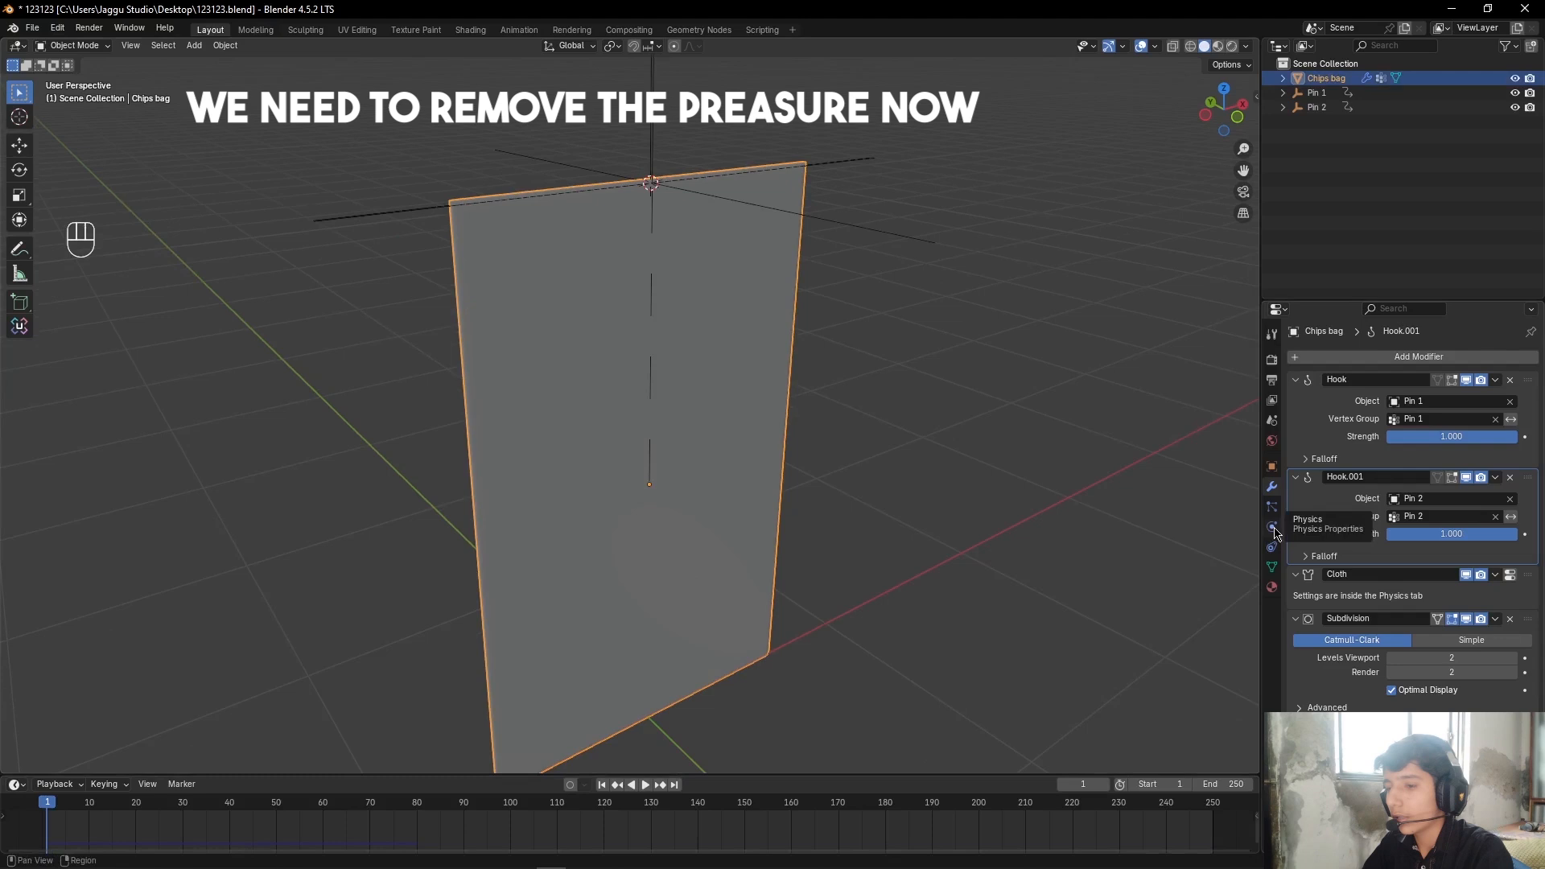
Step: Replay the simulation to about frame 59 and examine how the bag's body and opening deform under pressure
{"action": "key", "text": "space"}
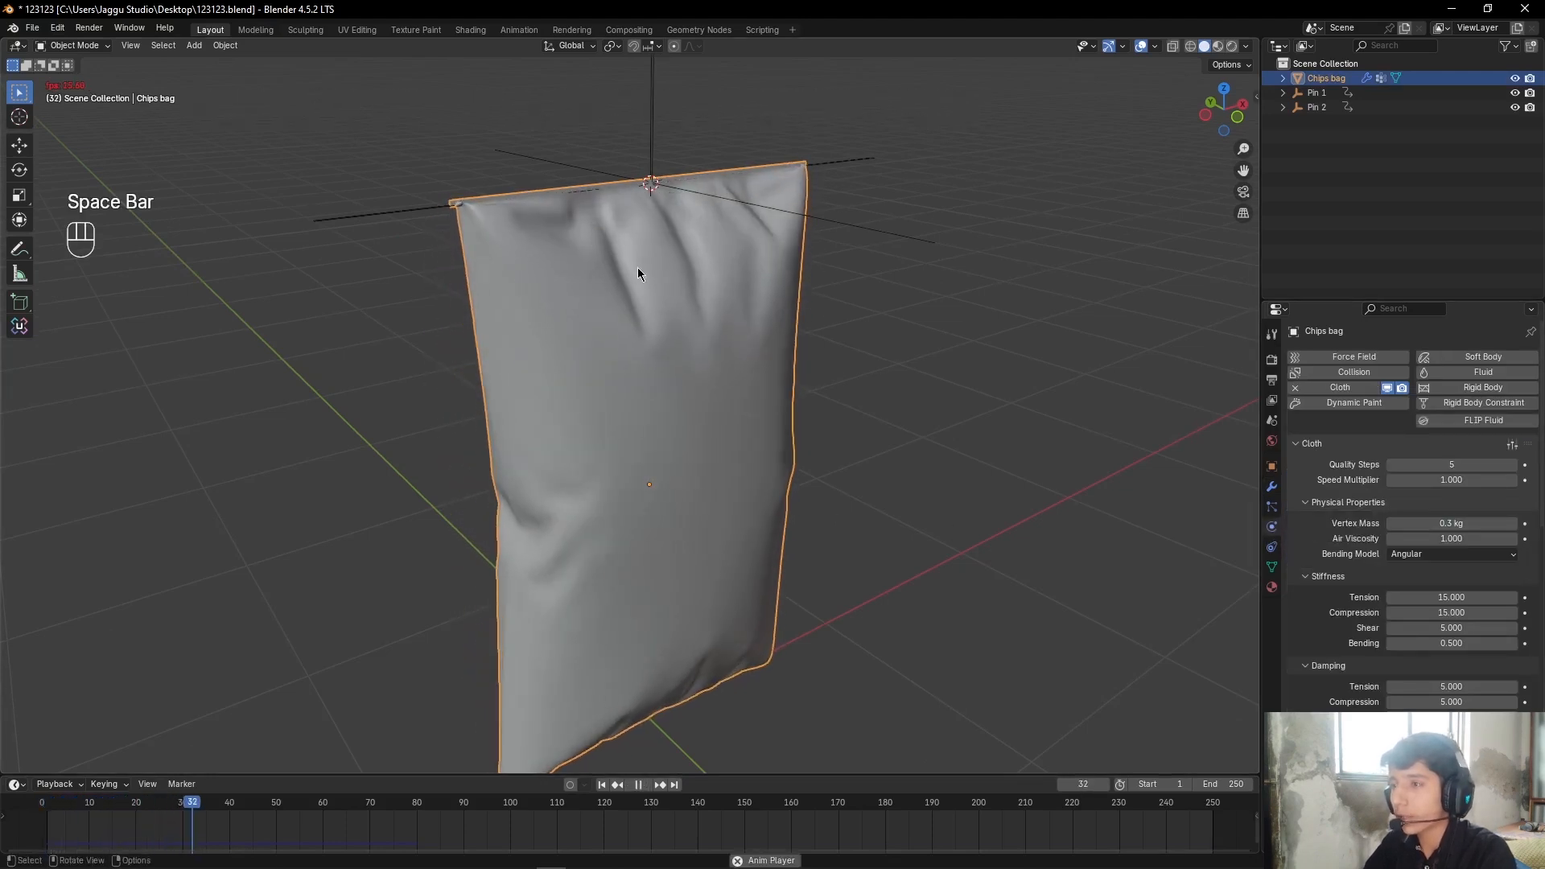
{"action": "key", "text": "space"}
{"action": "scroll", "coordinate": [645, 239], "scroll_direction": "up", "scroll_amount": 2}
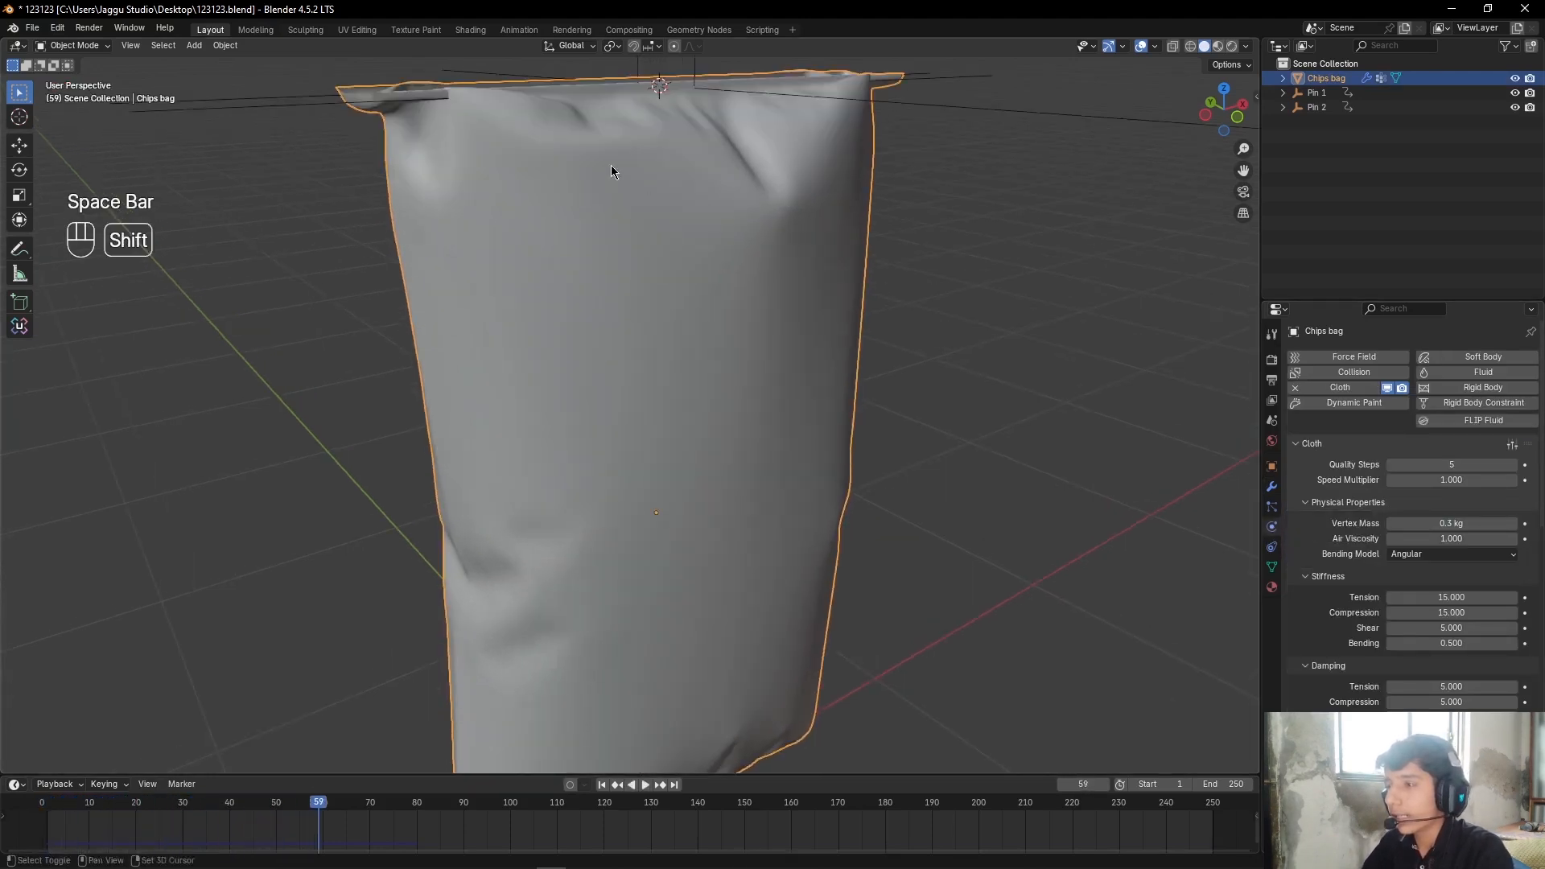
{"action": "middle_click_drag", "start_coordinate": [611, 170], "coordinate": [644, 322], "text": "alt+shift"}
{"action": "middle_click_drag", "start_coordinate": [644, 322], "coordinate": [768, 514], "text": "alt"}
{"action": "scroll", "coordinate": [768, 511], "scroll_direction": "down", "scroll_amount": 3}
{"action": "mouse_move", "coordinate": [618, 535]}
{"action": "left_mouse_down", "text": "alt"}
{"action": "mouse_move", "coordinate": [728, 547]}
{"action": "mouse_move", "coordinate": [638, 512]}
{"action": "left_mouse_up", "text": "alt"}
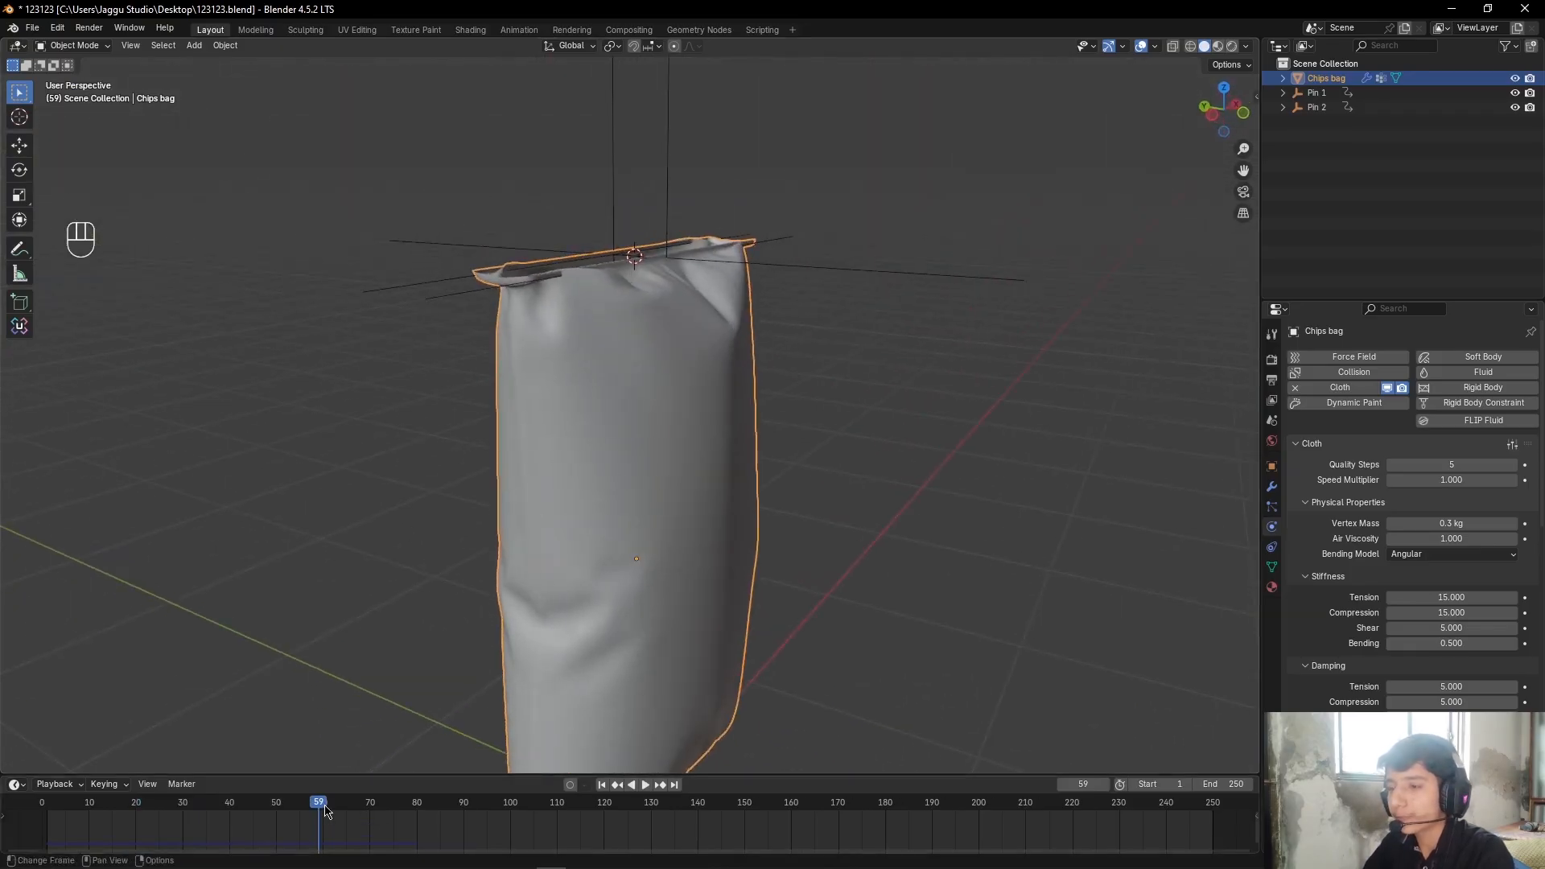
Step: Move to frame 35, where the bag starts opening, and keyframe the cloth Pressure at 1.500
{"action": "left_click_drag", "start_coordinate": [319, 809], "coordinate": [243, 809]}
{"action": "scroll", "coordinate": [611, 475], "scroll_direction": "up", "scroll_amount": 3}
{"action": "left_click_drag", "start_coordinate": [678, 274], "coordinate": [649, 431], "text": "alt+shift"}
{"action": "scroll", "coordinate": [695, 336], "scroll_direction": "up", "scroll_amount": 3}
{"action": "left_click_drag", "start_coordinate": [642, 439], "coordinate": [605, 497], "text": "alt"}
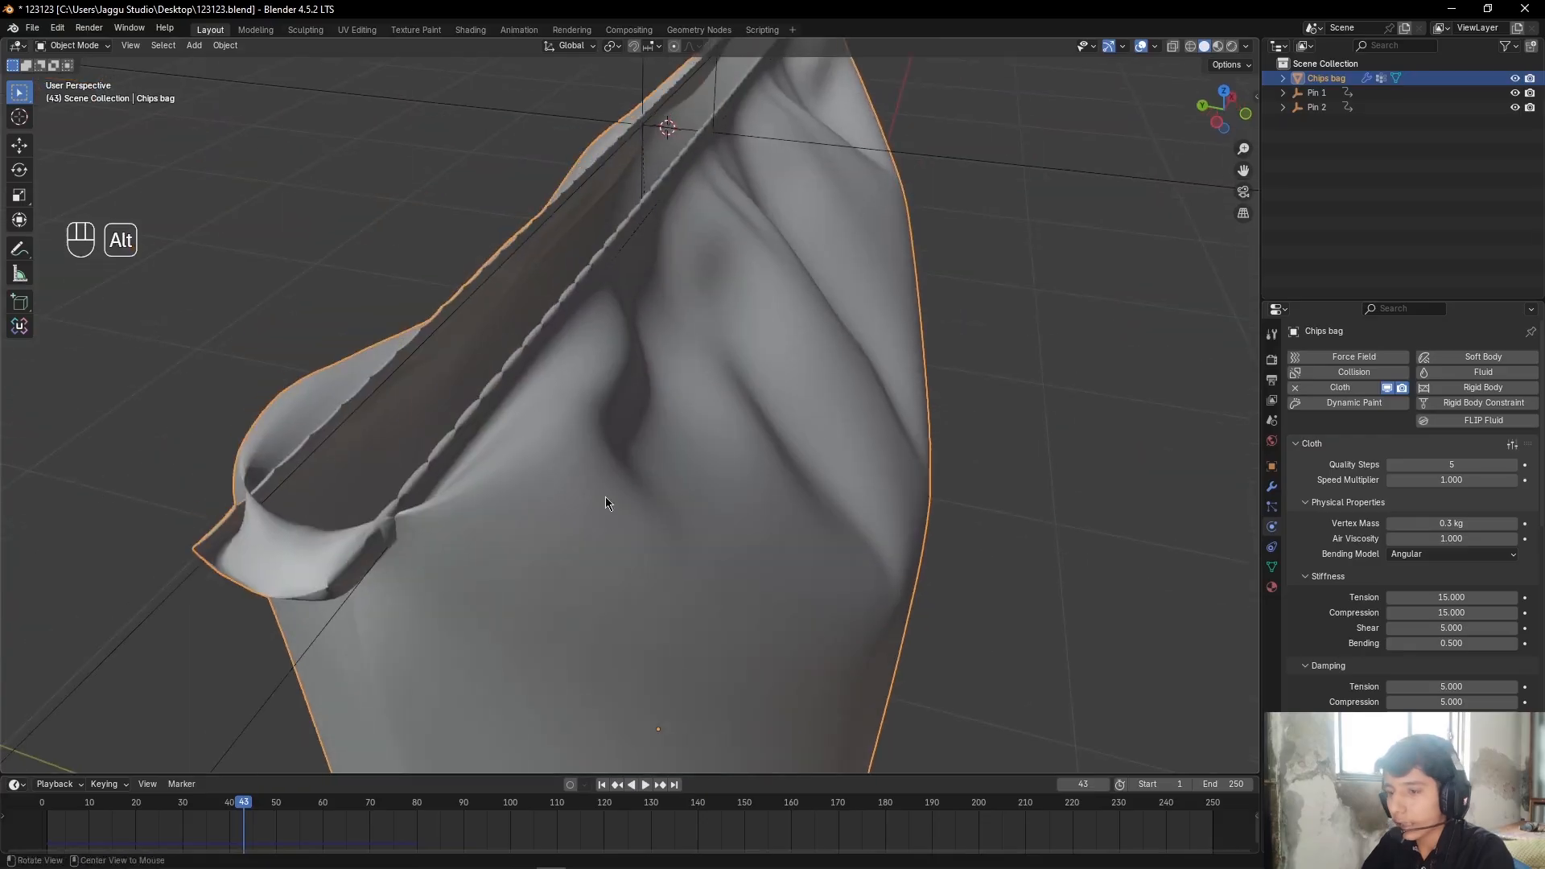
{"action": "left_click_drag", "start_coordinate": [229, 817], "coordinate": [208, 830]}
{"action": "scroll", "coordinate": [1390, 515], "scroll_direction": "down", "scroll_amount": 8}
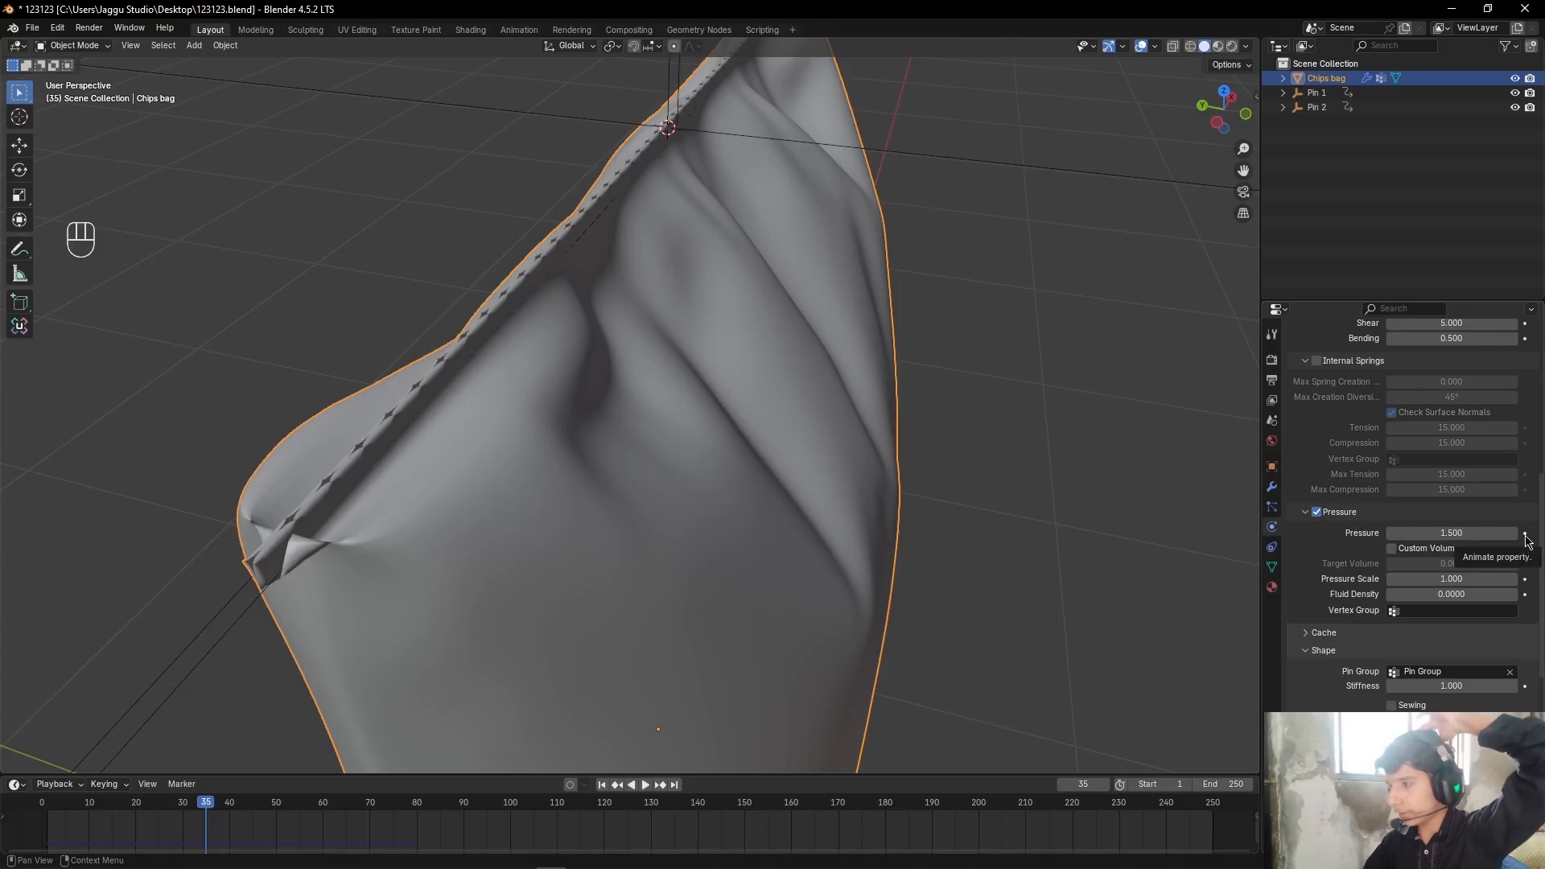
{"action": "left_click", "coordinate": [1524, 534]}
Step: Play past the opening, move back to frame 50 and keyframe the cloth Pressure at 0
{"action": "key", "text": "space"}
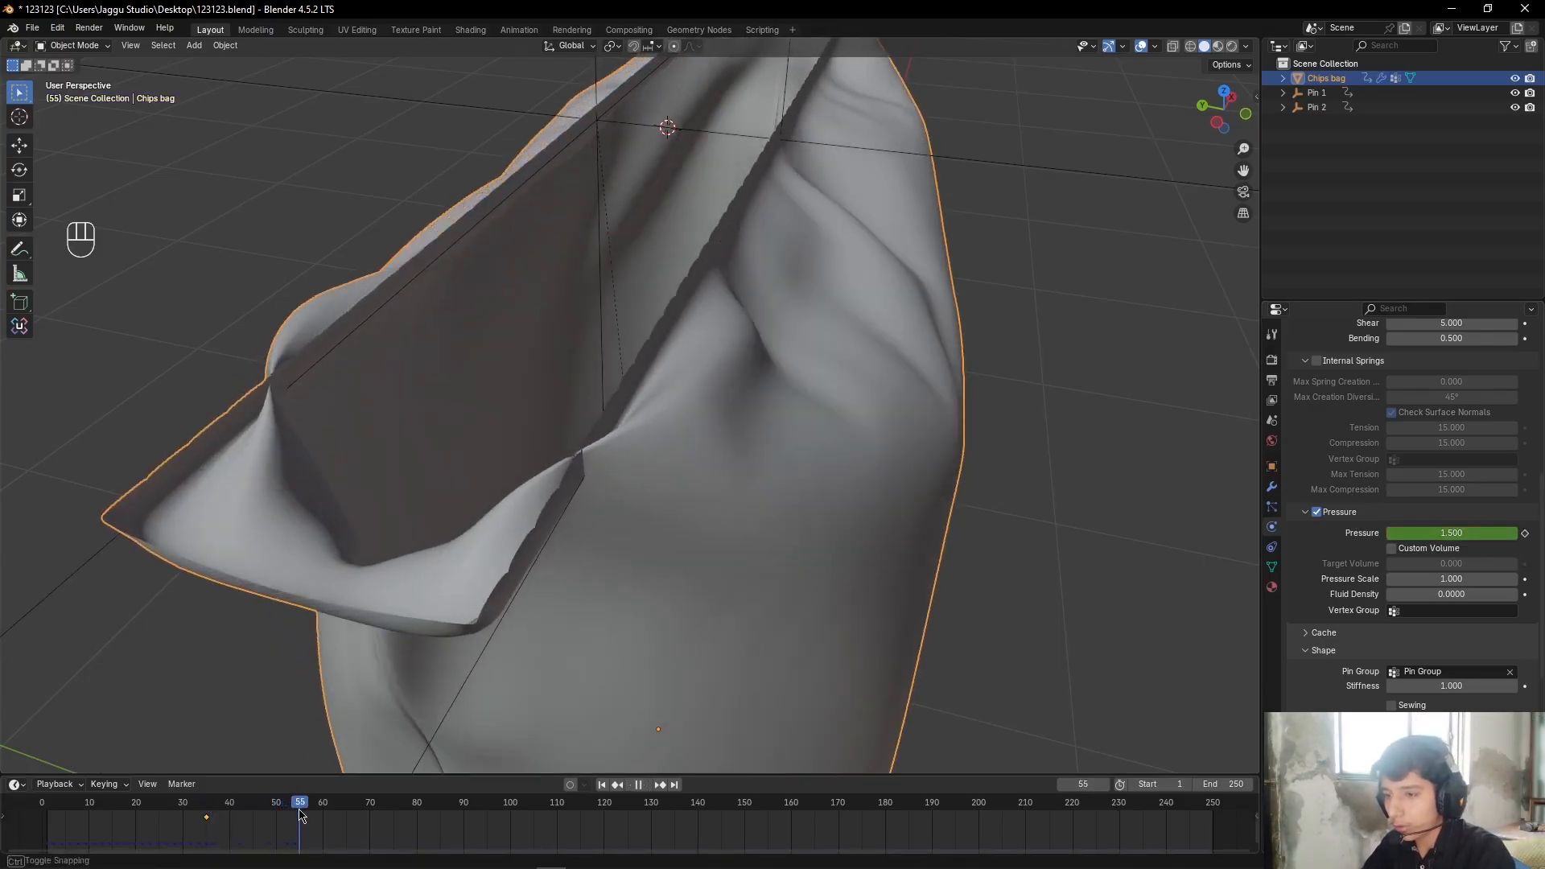
{"action": "left_click_drag", "start_coordinate": [299, 815], "coordinate": [279, 815]}
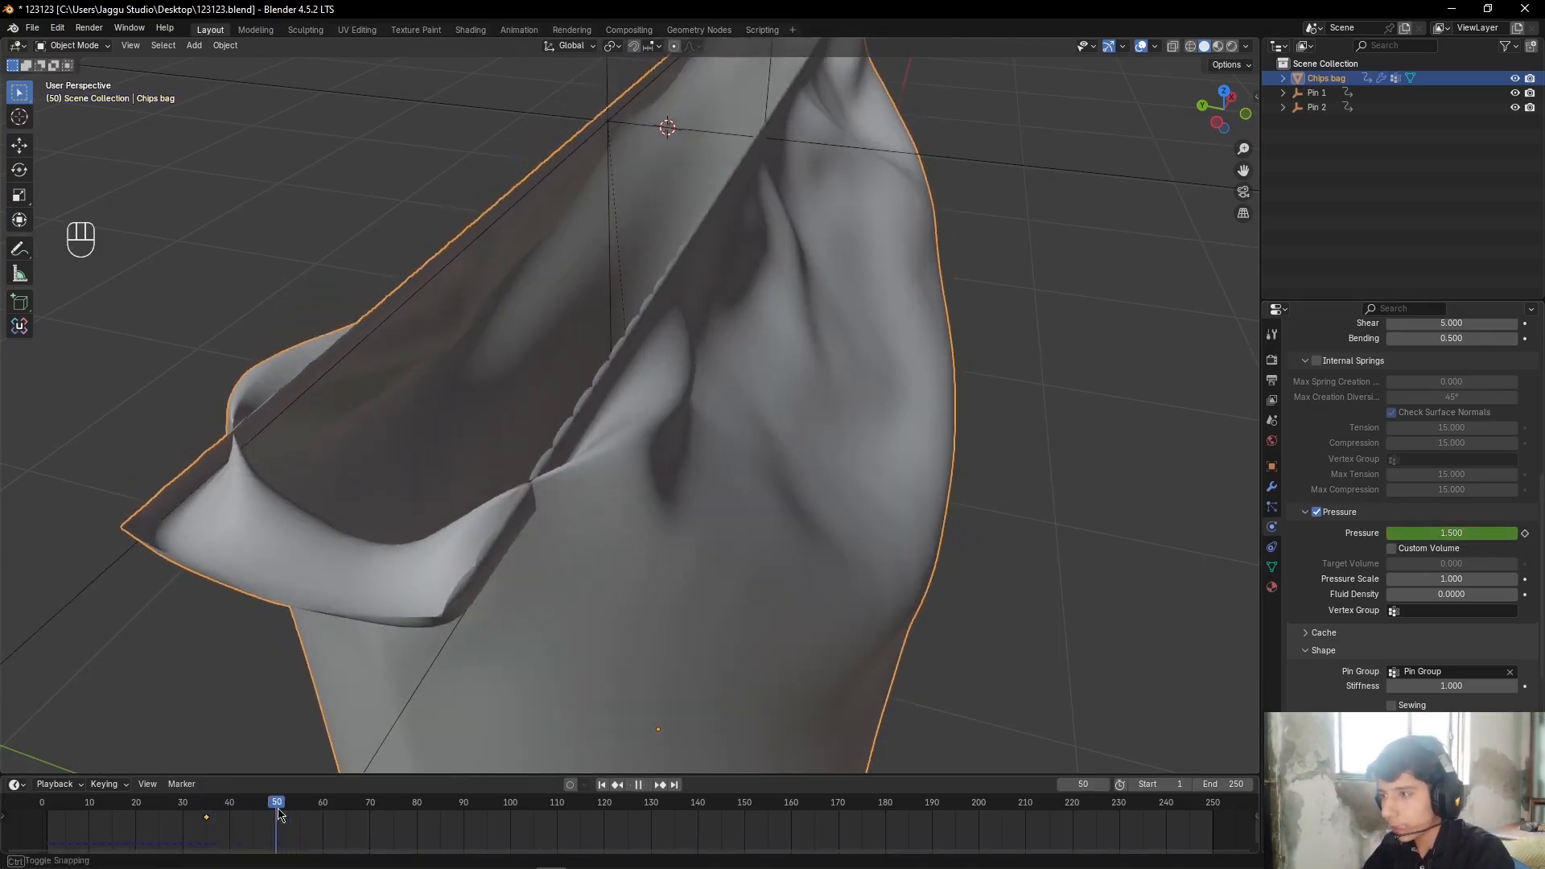
{"action": "left_click", "coordinate": [1525, 534]}
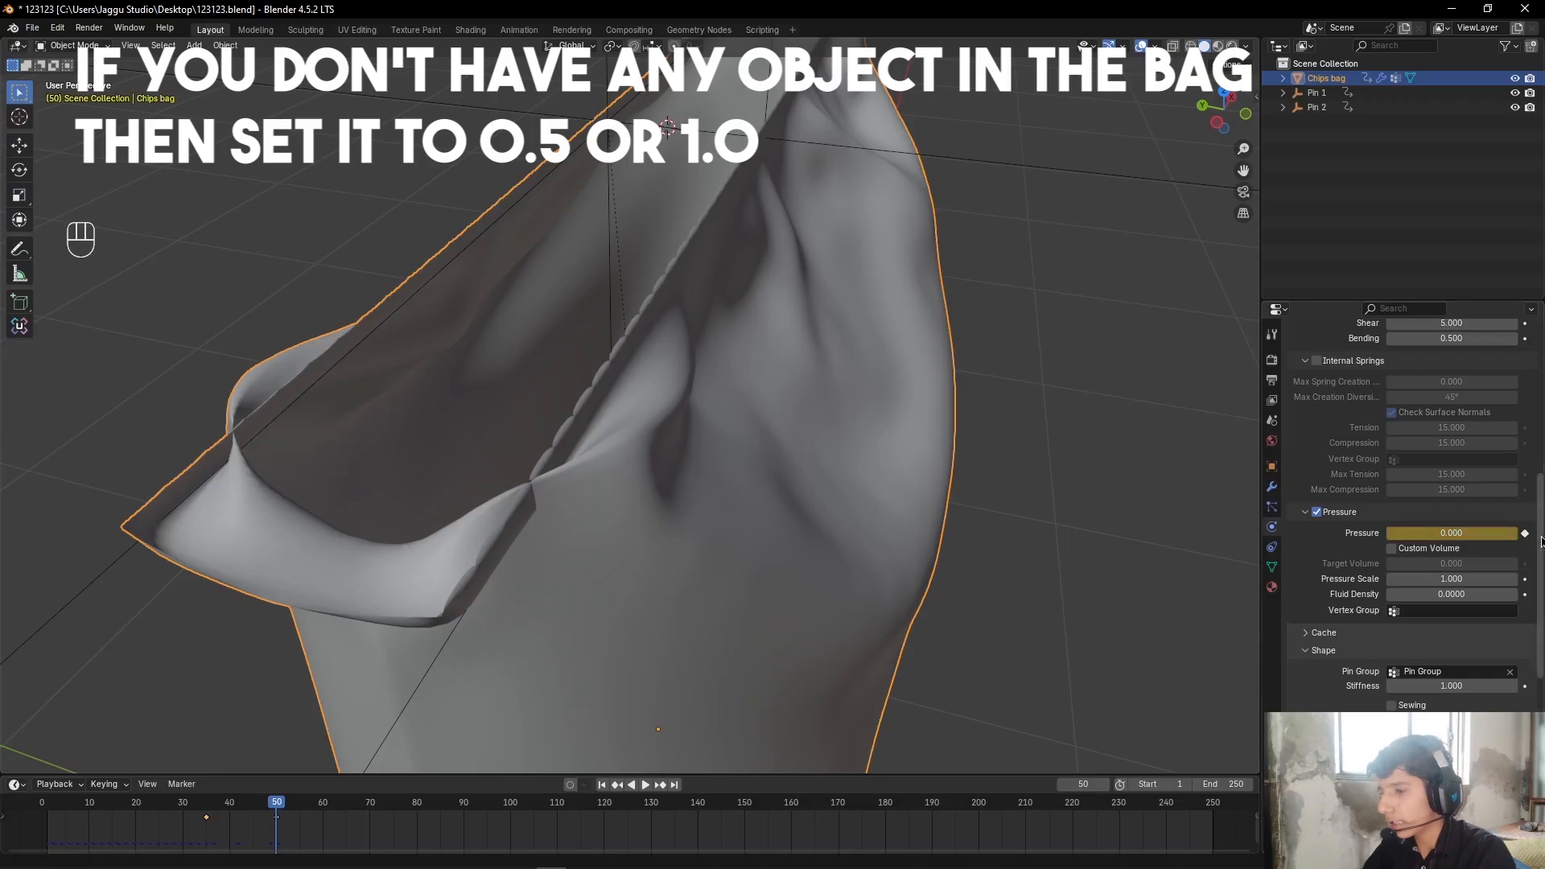
Step: Replay the simulation from frame 1 to check how the bag opens with the keyframed pressure
{"action": "key", "text": "shift+Left"}
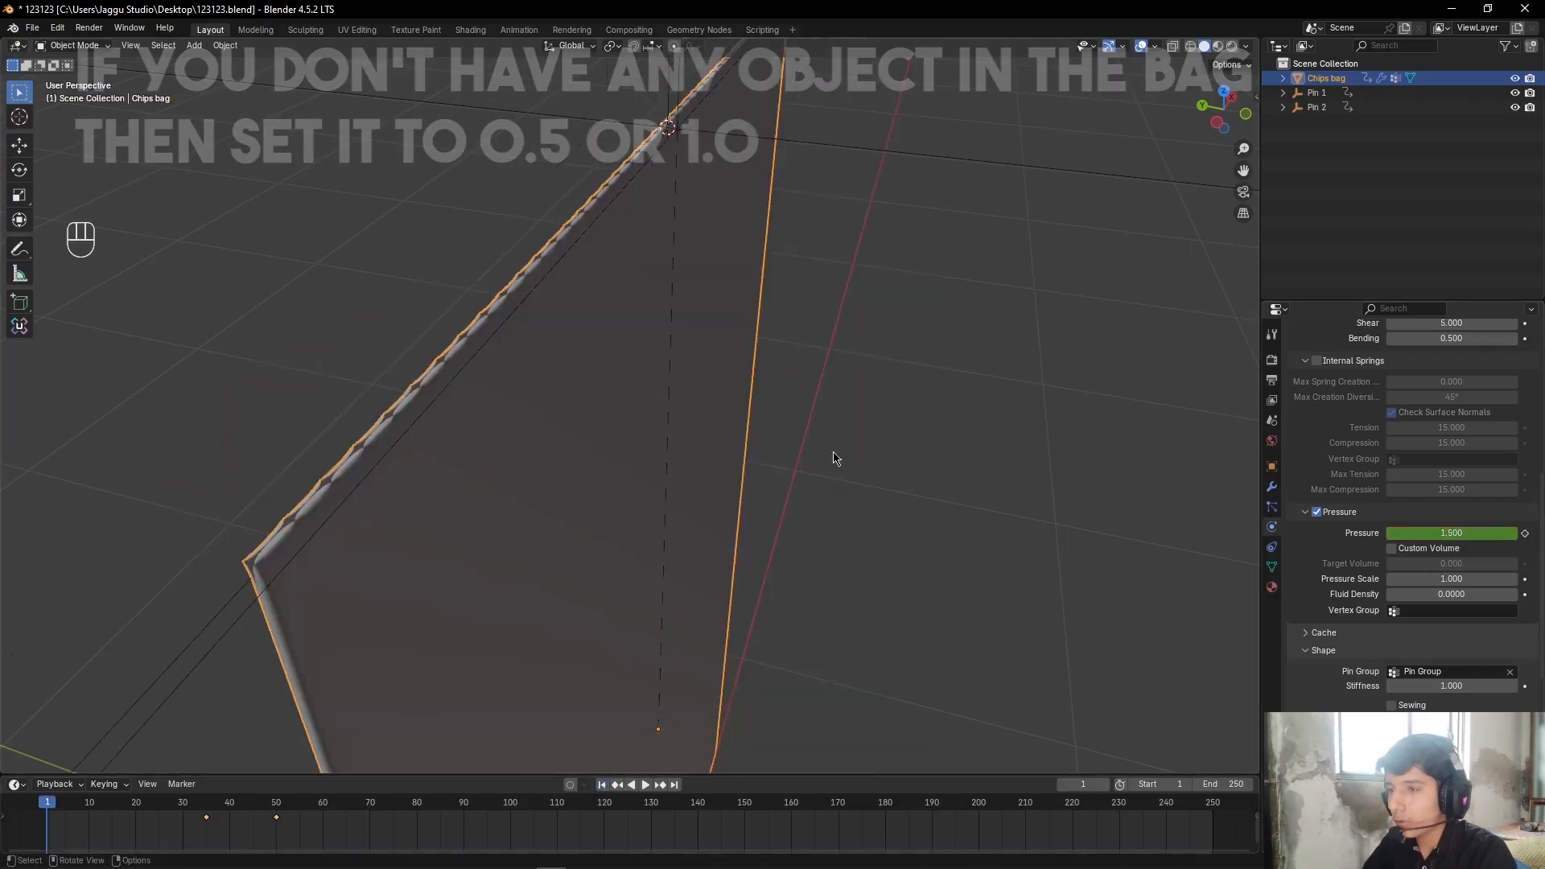
{"action": "key", "text": "space"}
{"action": "left_click", "coordinate": [953, 489]}
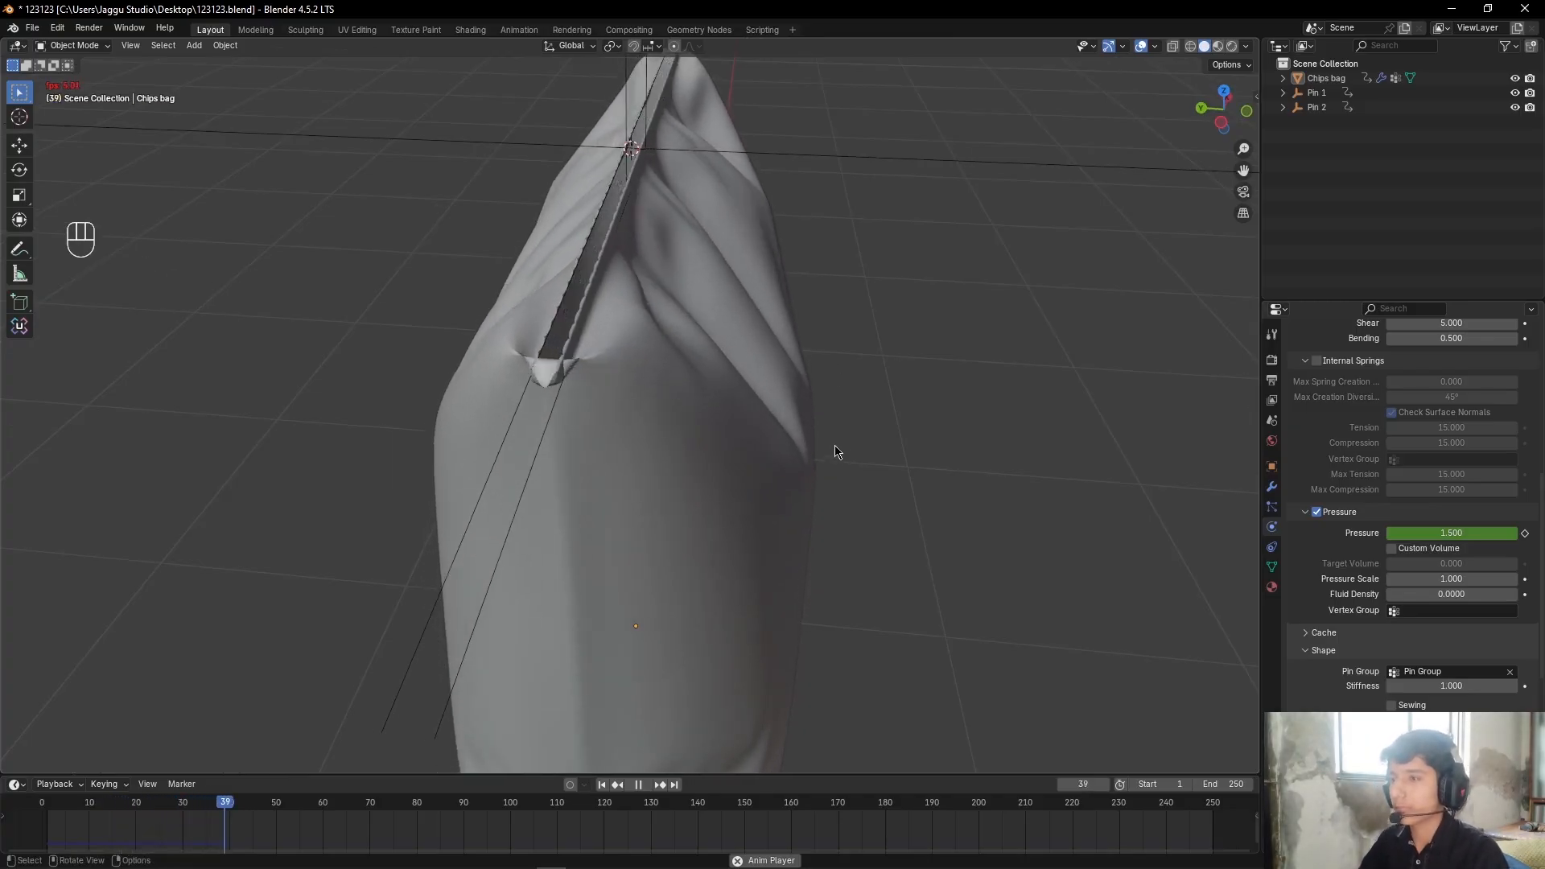
{"action": "scroll", "coordinate": [822, 527], "scroll_direction": "down", "scroll_amount": 4}
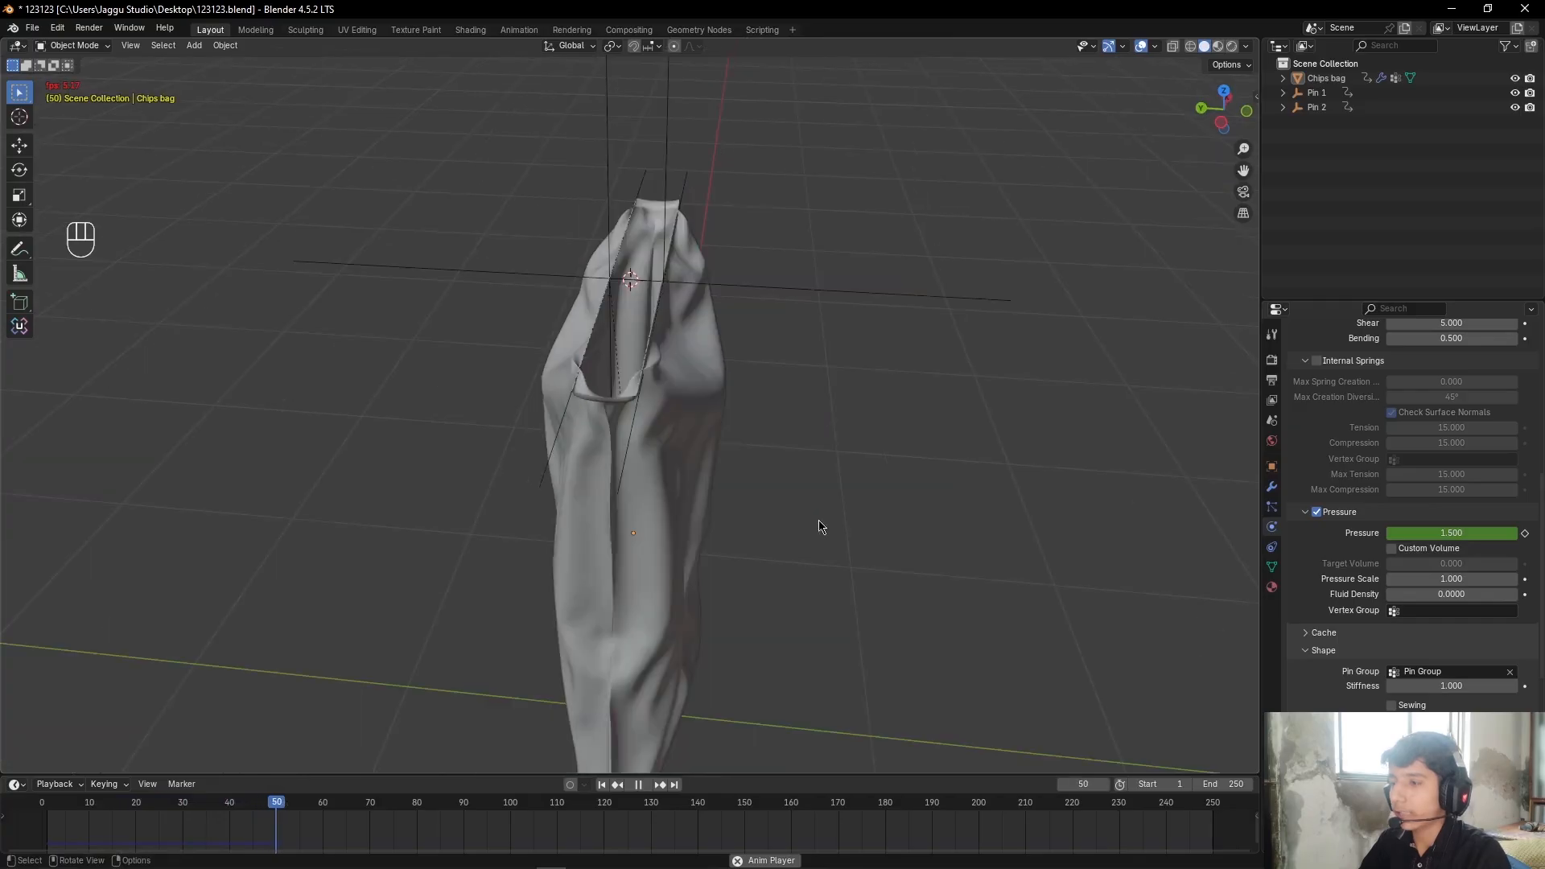
Step: Stop the playback, return to frame 1, turn off the cloth's Self Collisions and save the file
{"action": "left_click_drag", "start_coordinate": [823, 595], "coordinate": [830, 529], "text": "alt+shift"}
{"action": "key", "text": "space"}
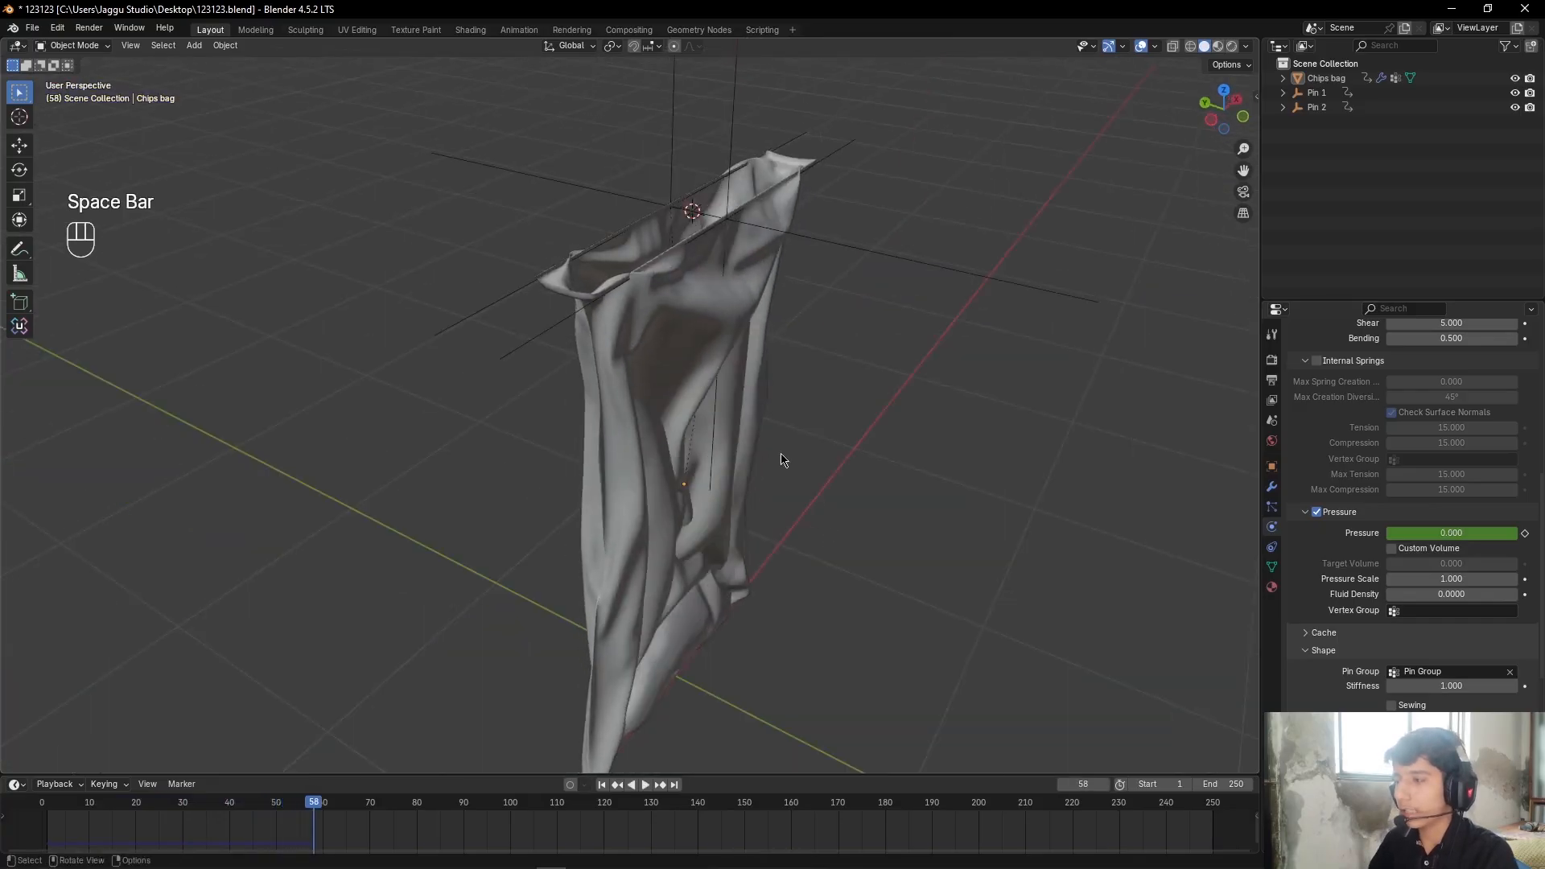
{"action": "key", "text": "shift+Left"}
{"action": "scroll", "coordinate": [1329, 659], "scroll_direction": "down", "scroll_amount": 8}
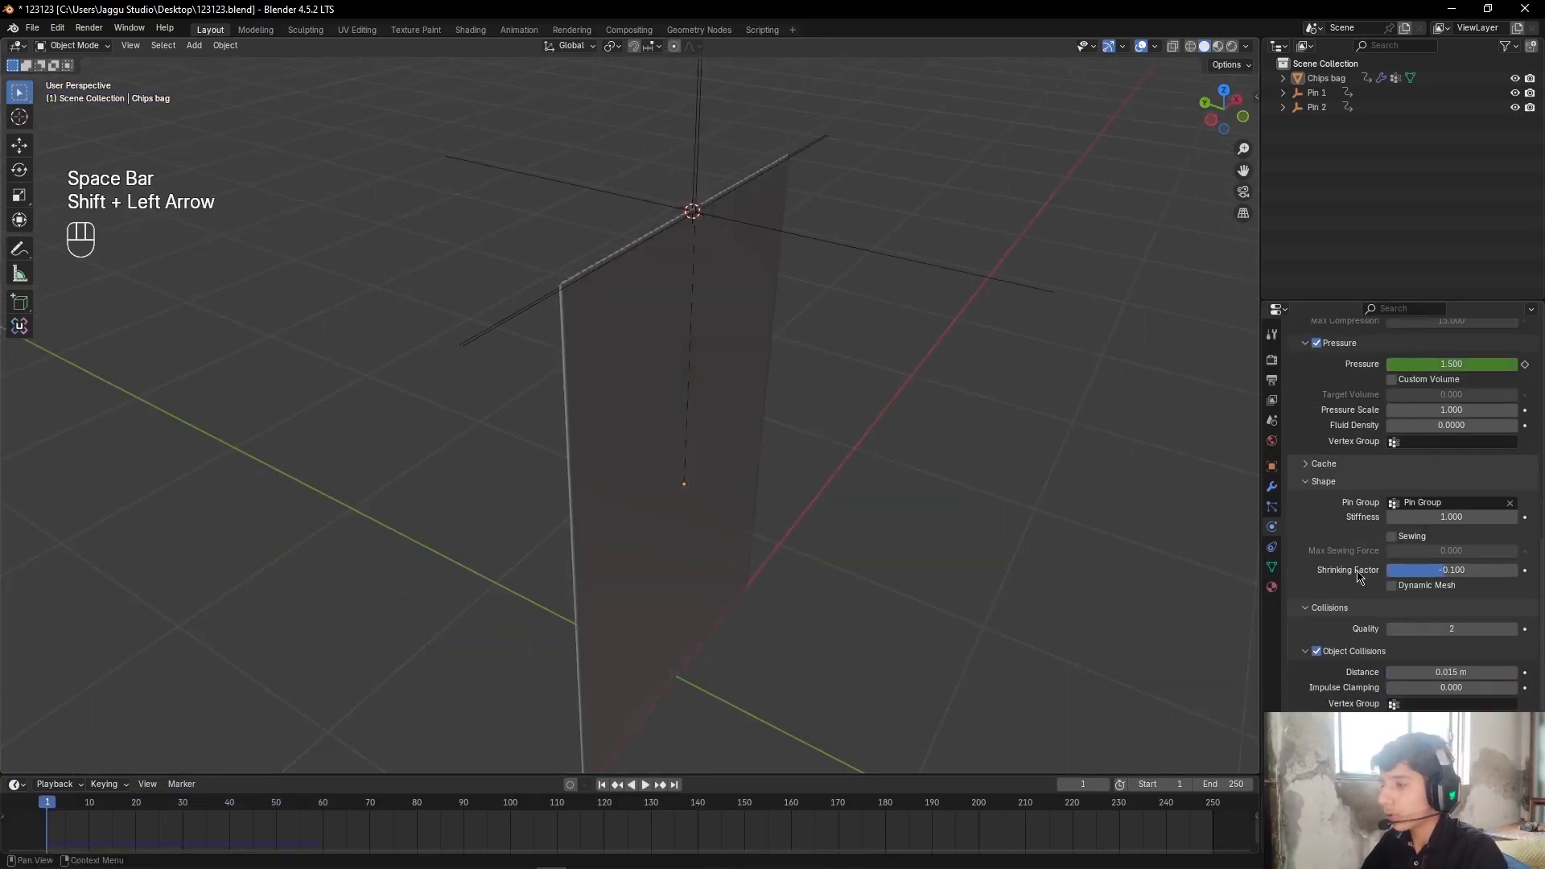
{"action": "left_click", "coordinate": [1316, 601]}
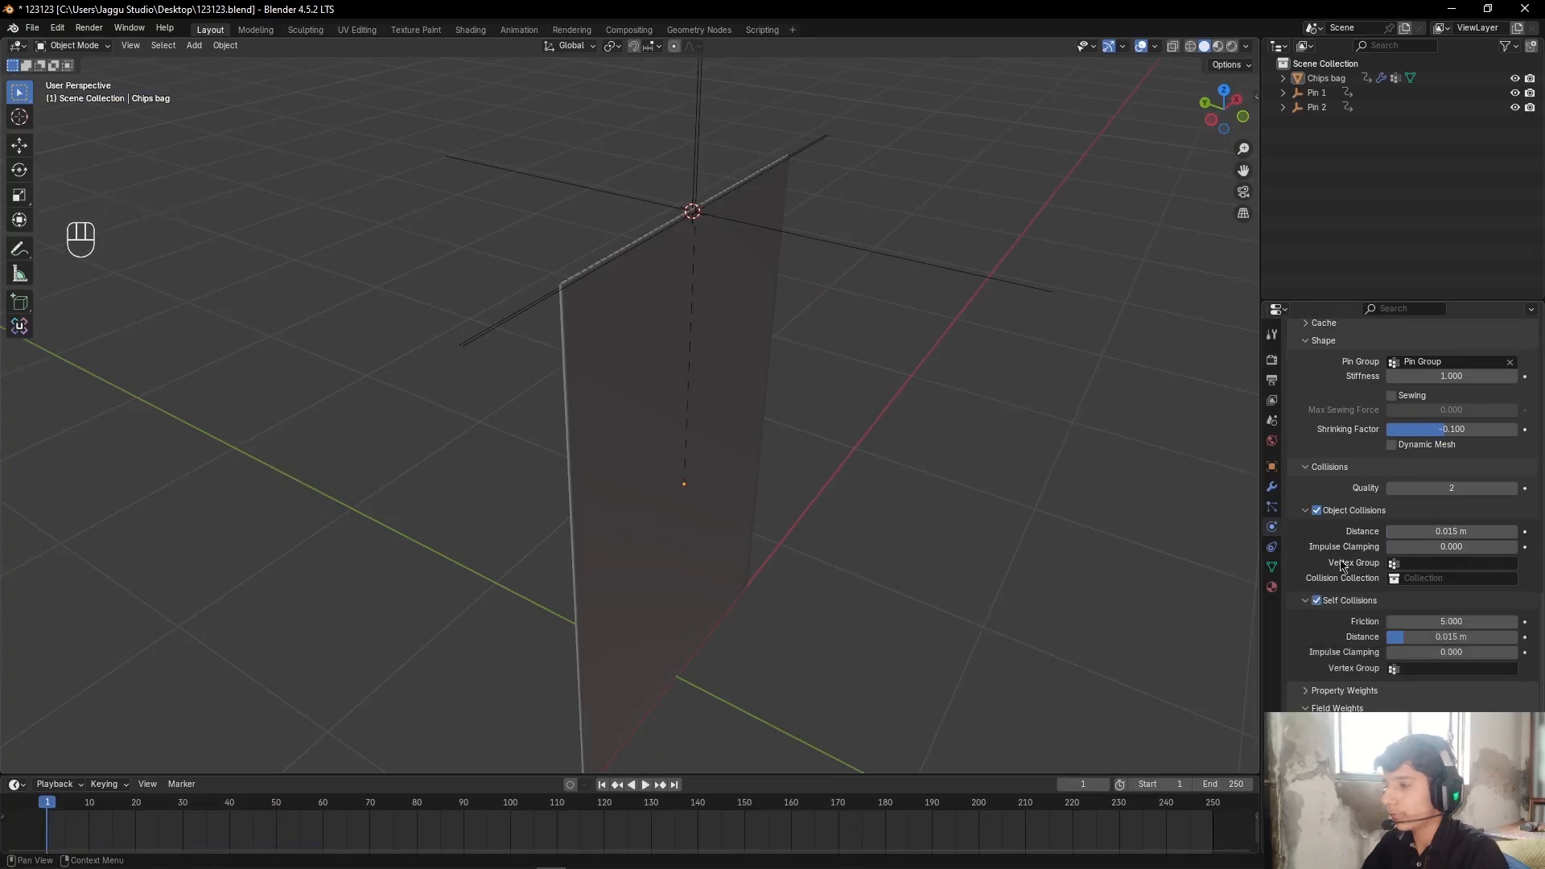
{"action": "key", "text": "ctrl+s"}
Step: Replay the simulation to frame 46 and examine the bag's opening and torn rim up close
{"action": "middle_click_drag", "start_coordinate": [1058, 507], "coordinate": [885, 465]}
{"action": "key", "text": "space"}
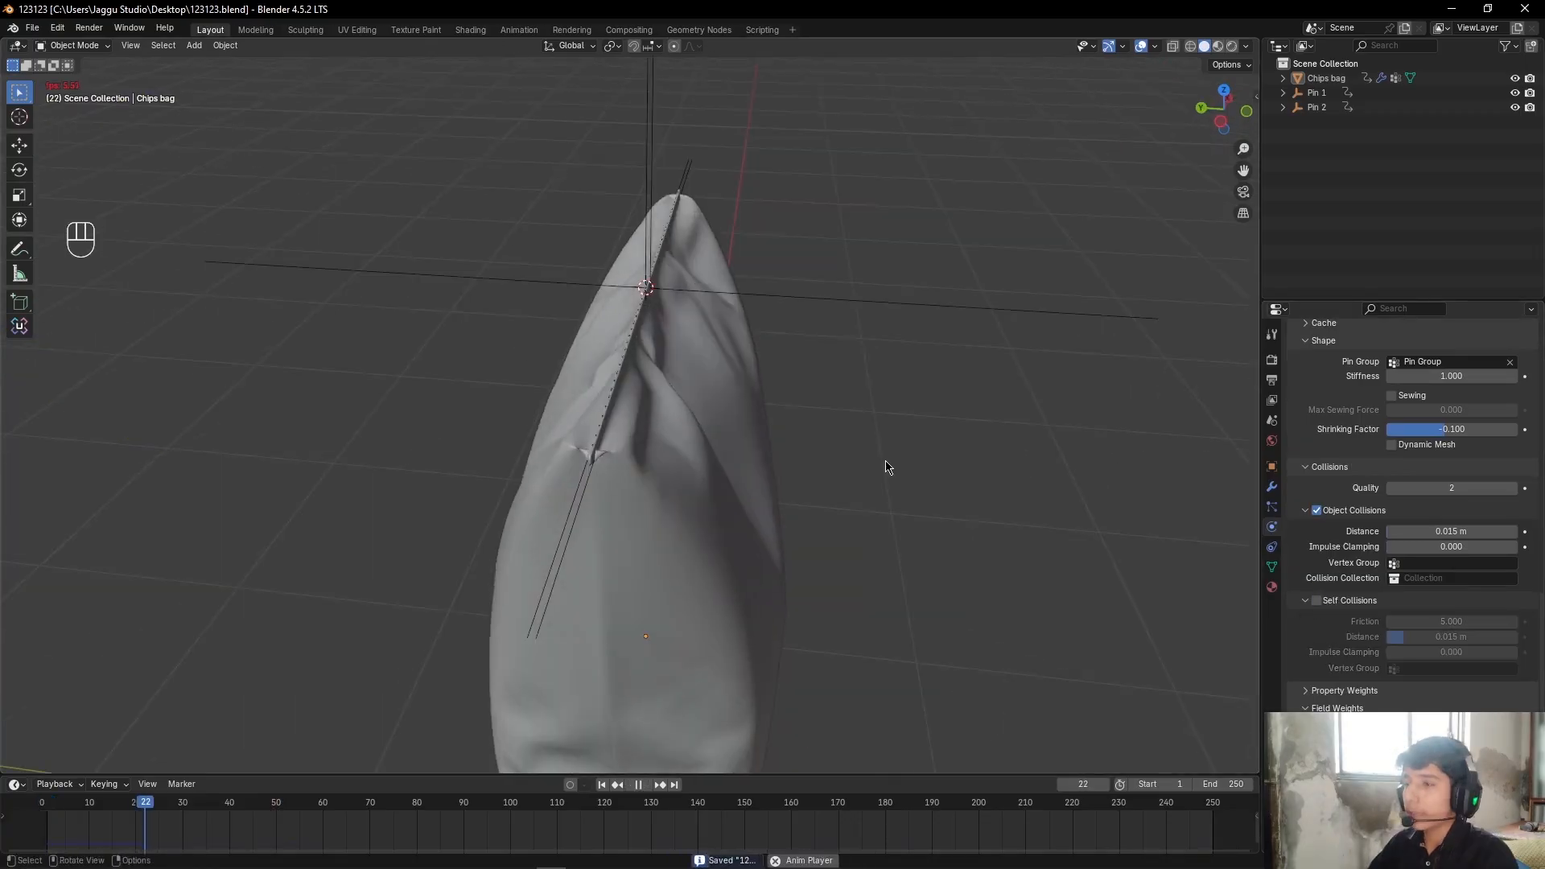
{"action": "scroll", "coordinate": [885, 465], "scroll_direction": "up", "scroll_amount": 2}
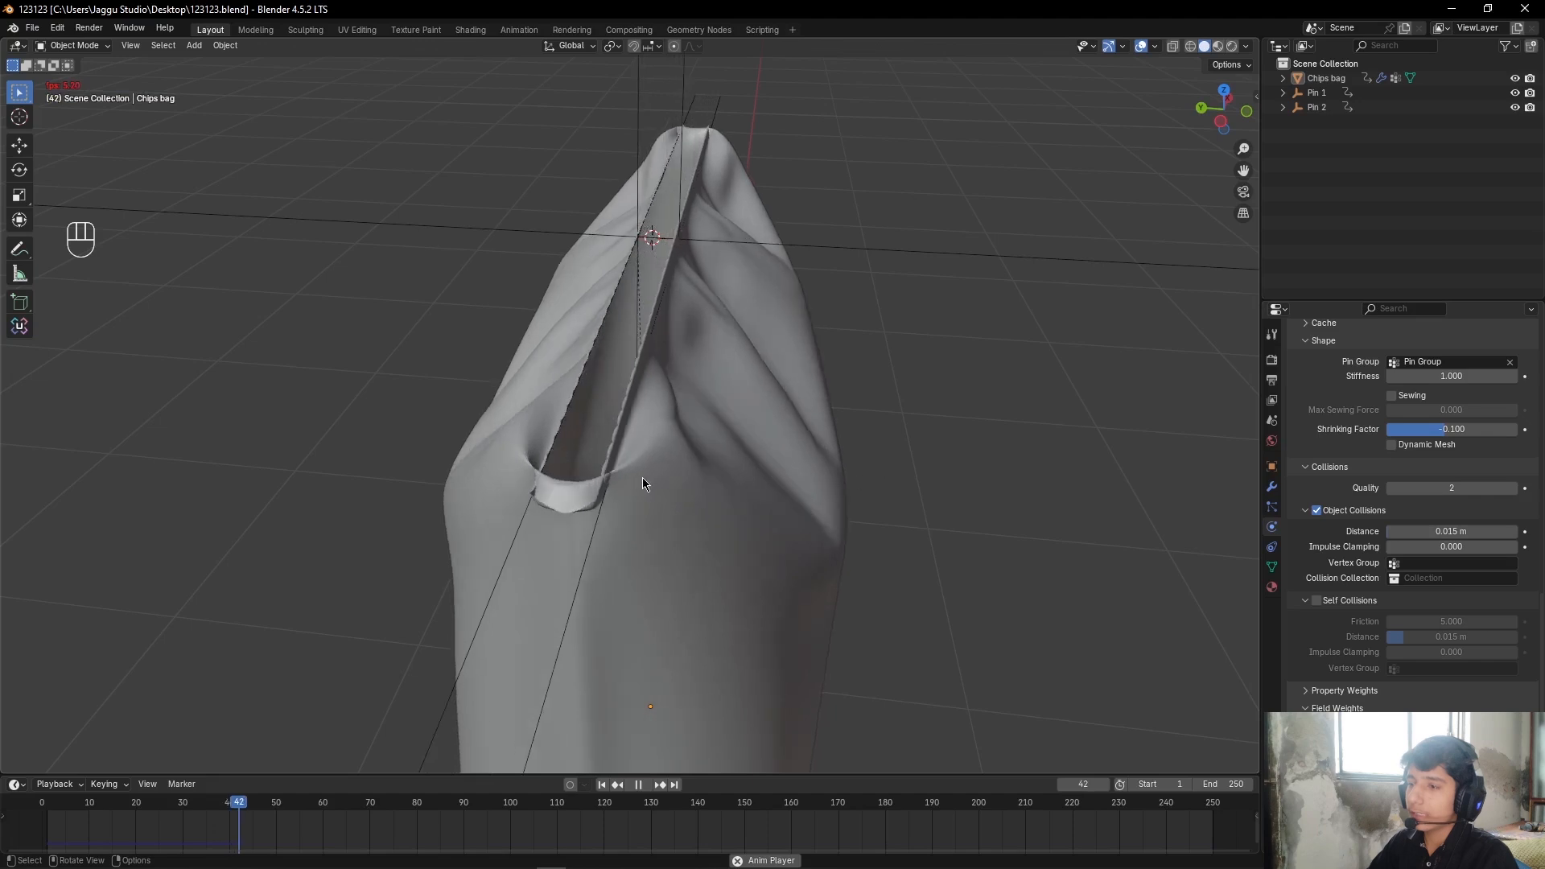
{"action": "key", "text": "space"}
{"action": "scroll", "coordinate": [676, 507], "scroll_direction": "up", "scroll_amount": 2}
{"action": "left_click_drag", "start_coordinate": [689, 533], "coordinate": [905, 386], "text": "alt"}
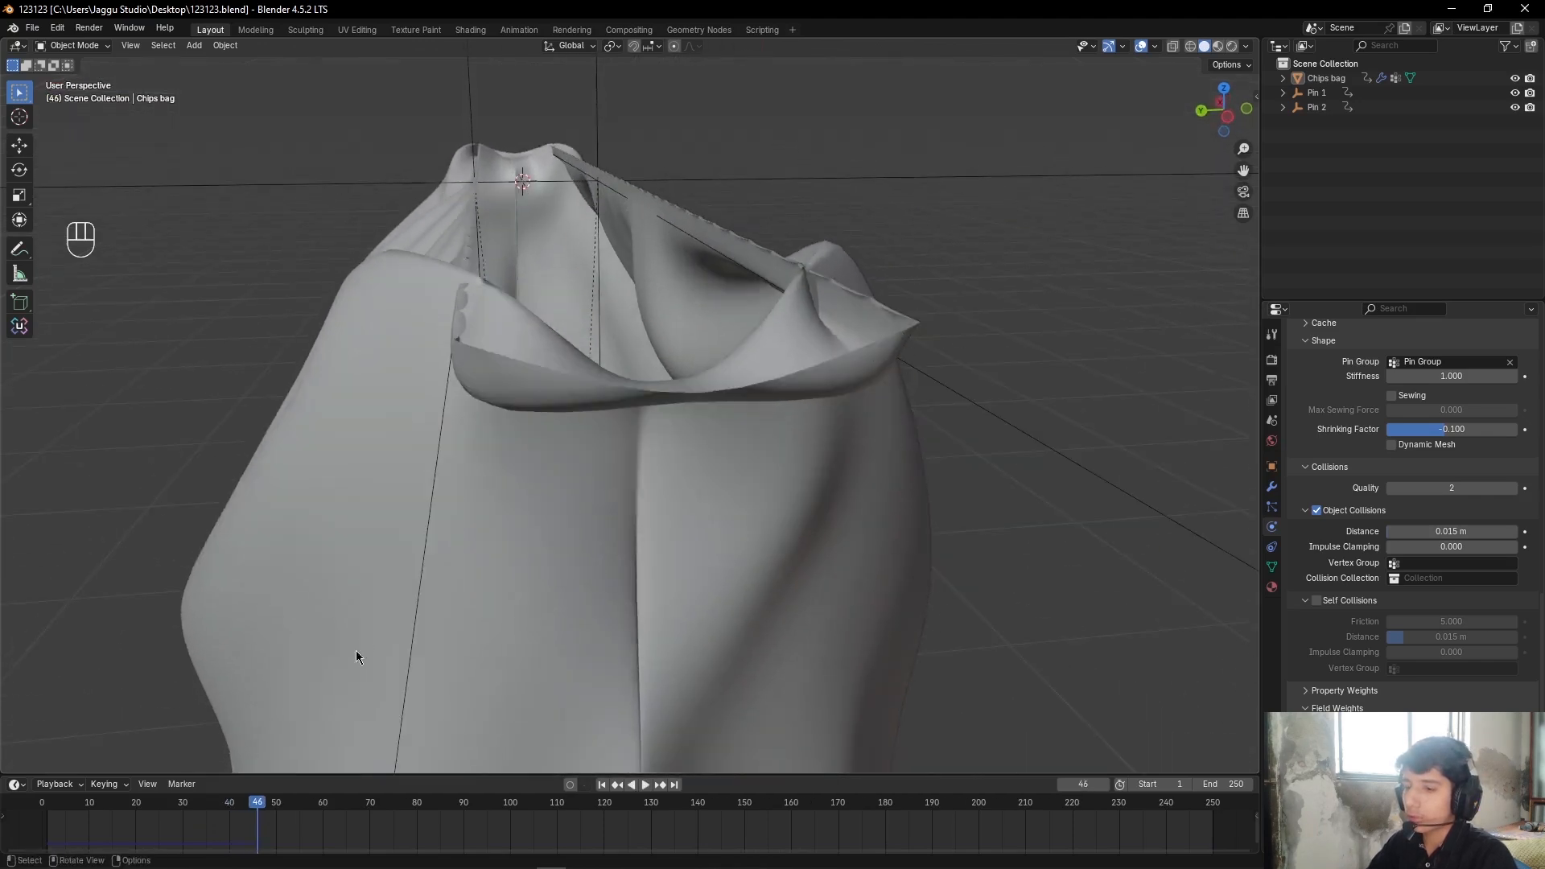
Step: Move back to frame 35, where the bag begins to open, and save the file
{"action": "left_click_drag", "start_coordinate": [260, 809], "coordinate": [203, 832]}
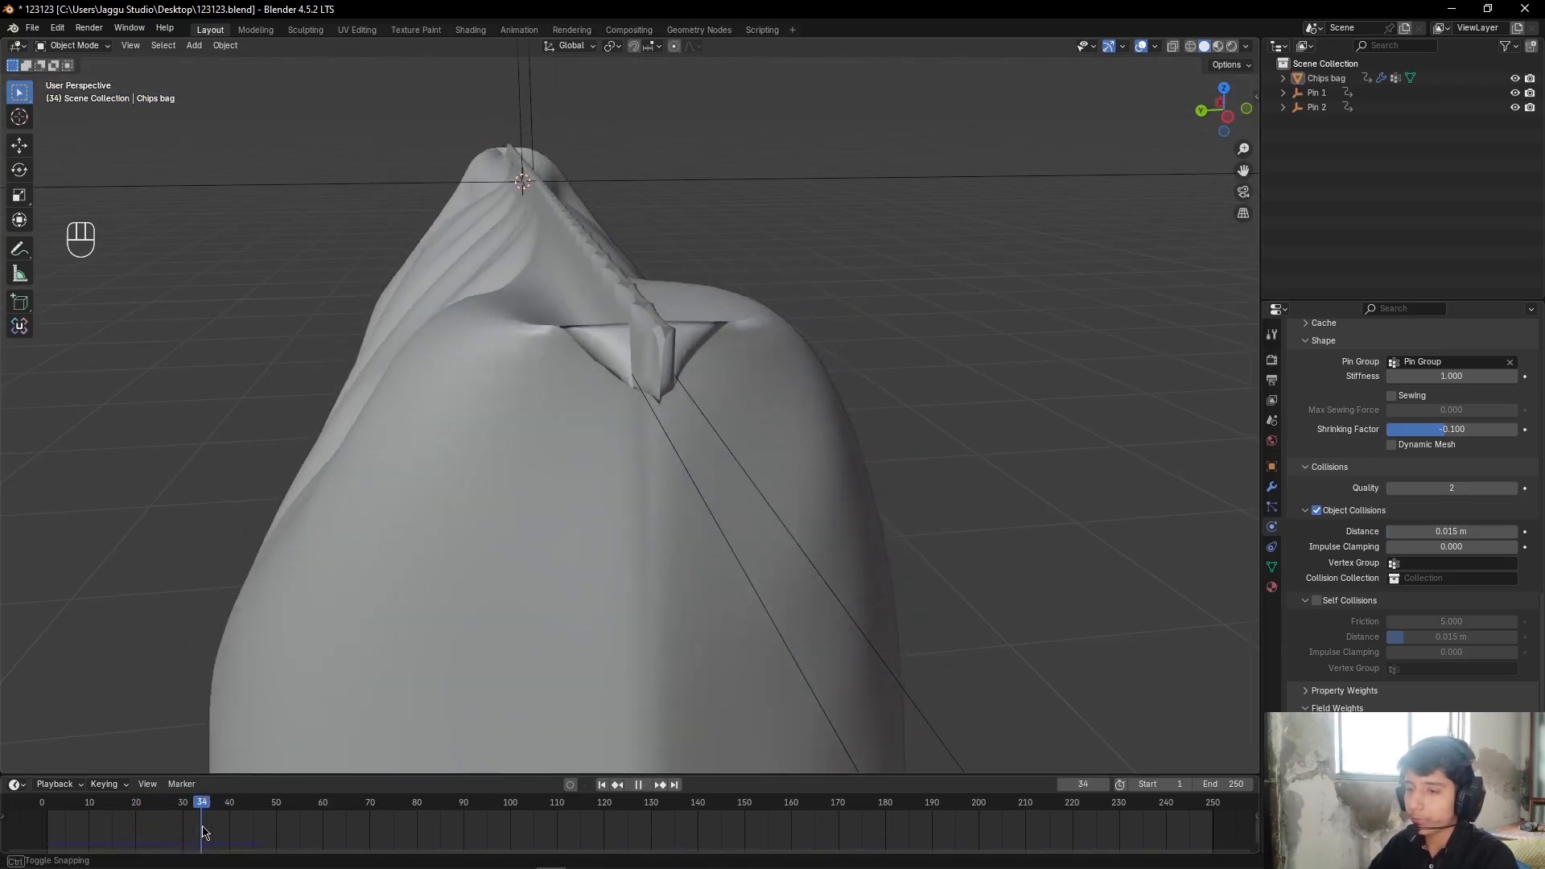
{"action": "key", "text": "ctrl+s"}
{"action": "scroll", "coordinate": [792, 407], "scroll_direction": "down", "scroll_amount": 2}
{"action": "left_click_drag", "start_coordinate": [791, 407], "coordinate": [752, 419], "text": "alt"}
{"action": "left_click_drag", "start_coordinate": [644, 386], "coordinate": [627, 499], "text": "alt+shift"}
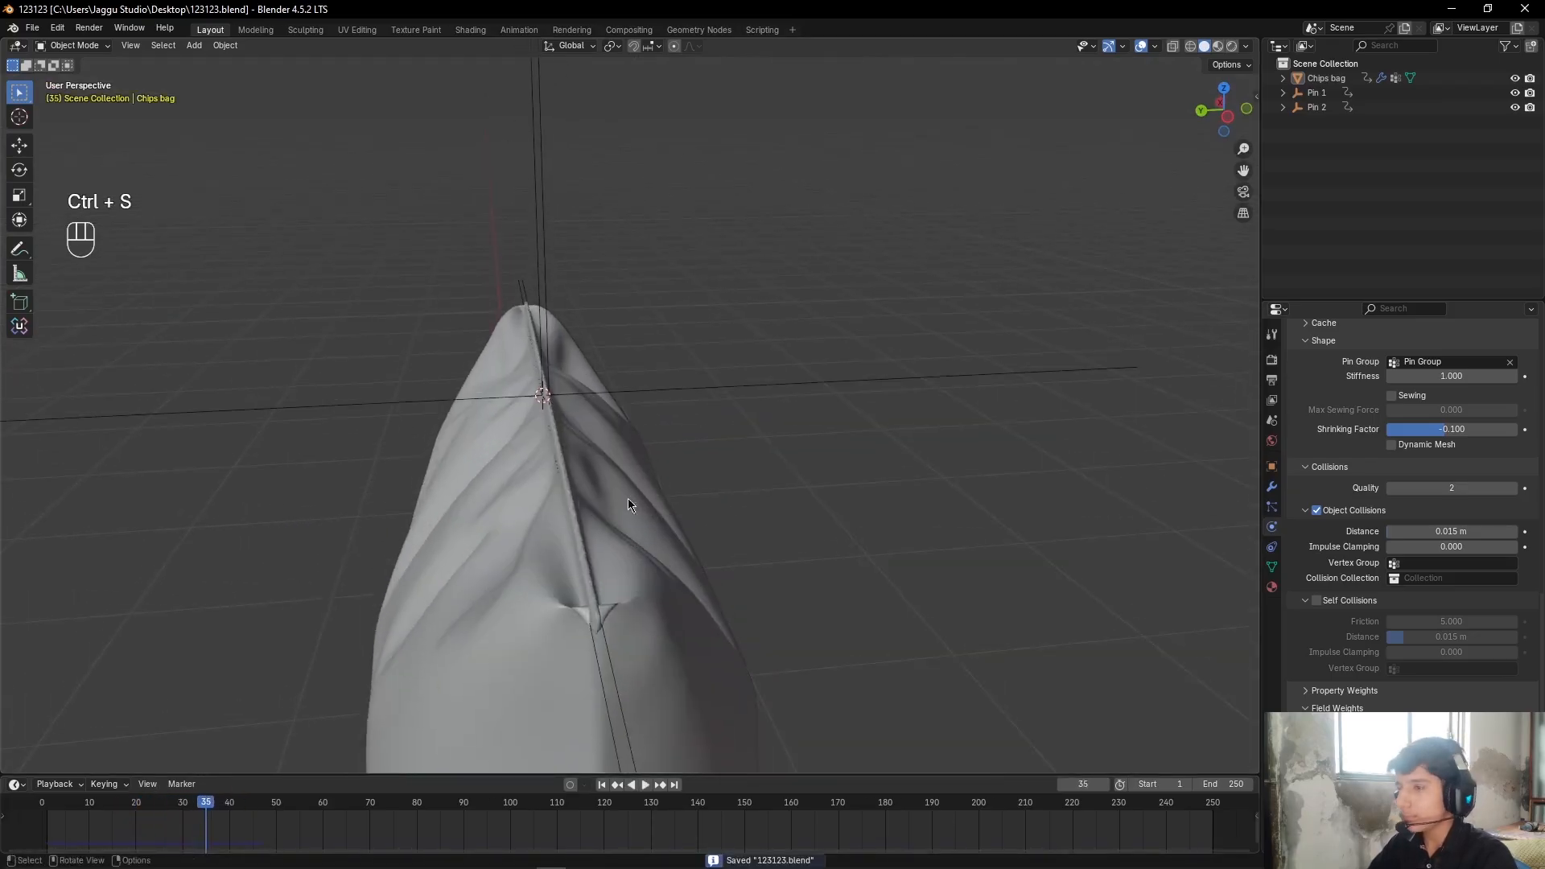
Step: Select the chips bag and add a Vertex Weight Mix modifier to it
{"action": "left_click_drag", "start_coordinate": [495, 474], "coordinate": [626, 474], "text": "alt"}
{"action": "scroll", "coordinate": [626, 482], "scroll_direction": "down", "scroll_amount": 3}
{"action": "left_click", "coordinate": [656, 572]}
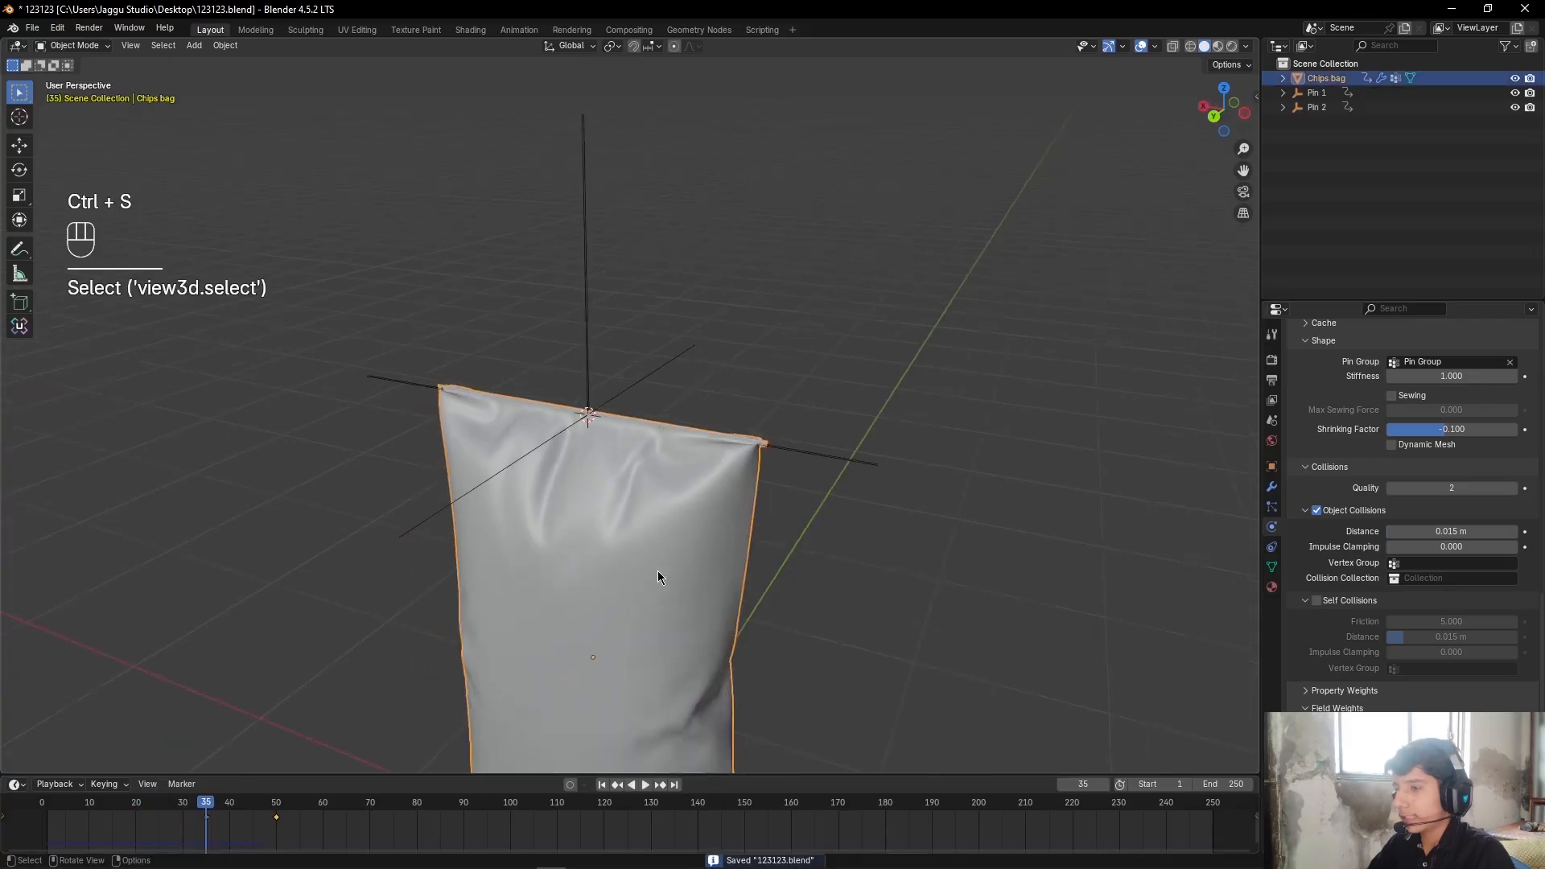
{"action": "middle_click_drag", "start_coordinate": [656, 572], "coordinate": [541, 500]}
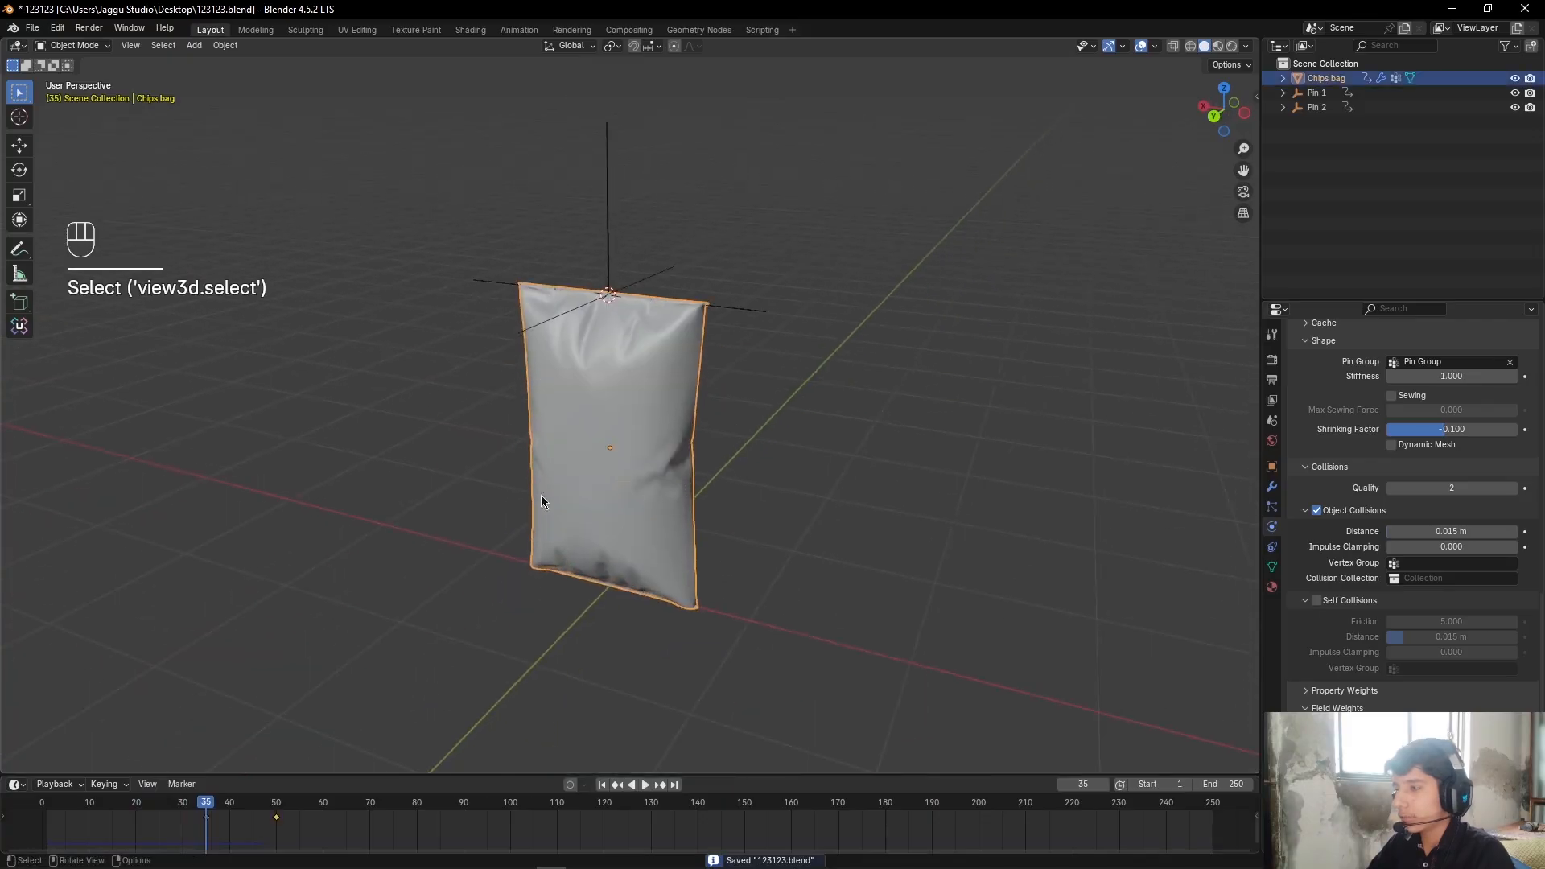
{"action": "left_click", "coordinate": [1271, 489]}
{"action": "left_click", "coordinate": [1414, 354]}
{"action": "type", "text": "ver"}
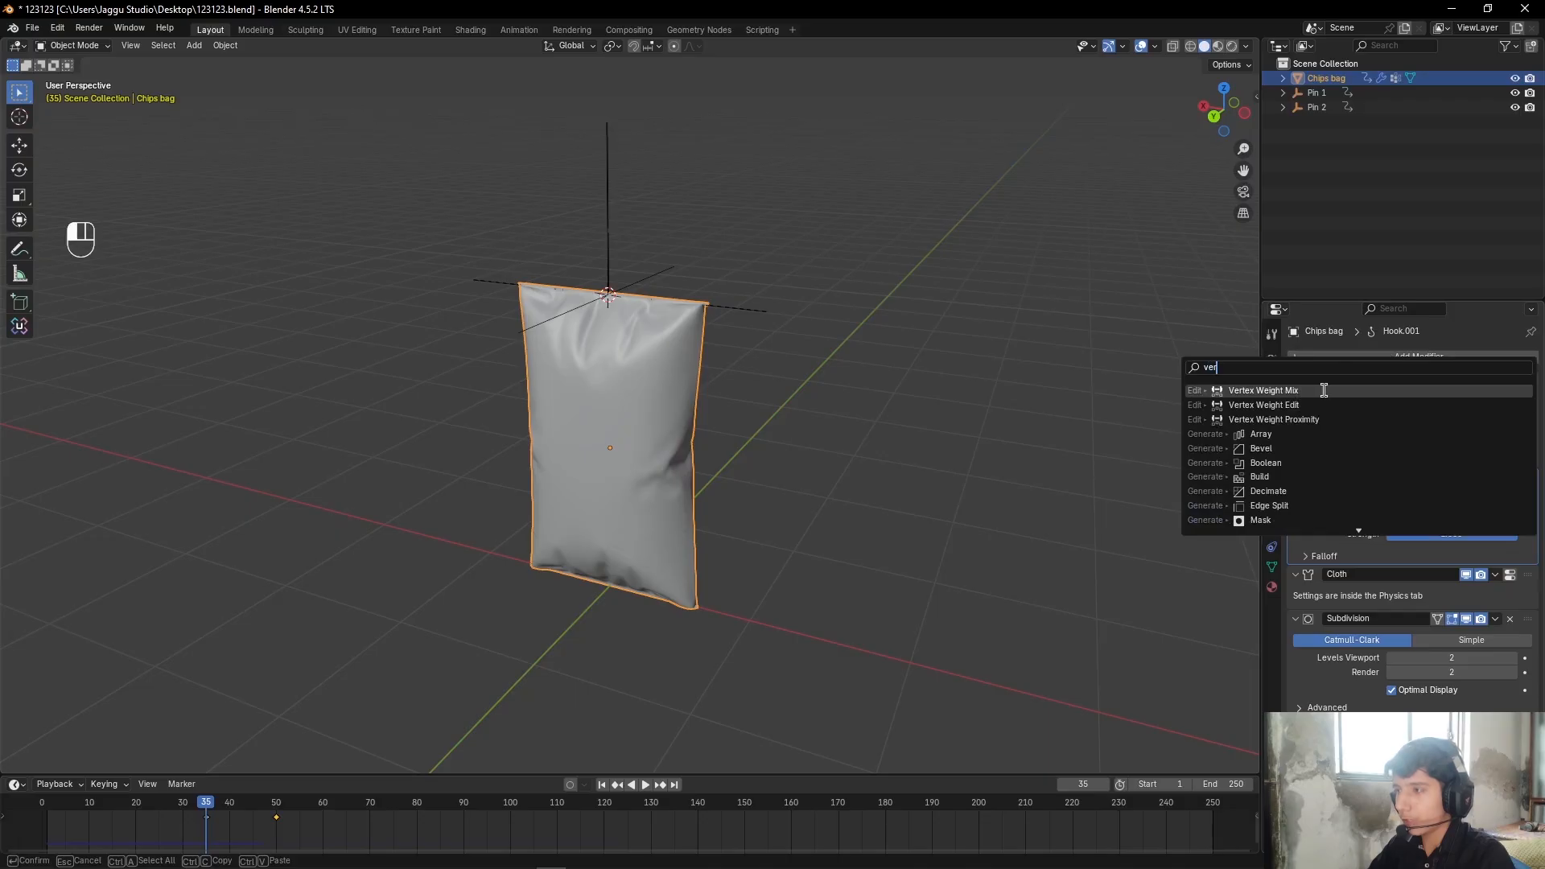
{"action": "left_click", "coordinate": [1323, 393]}
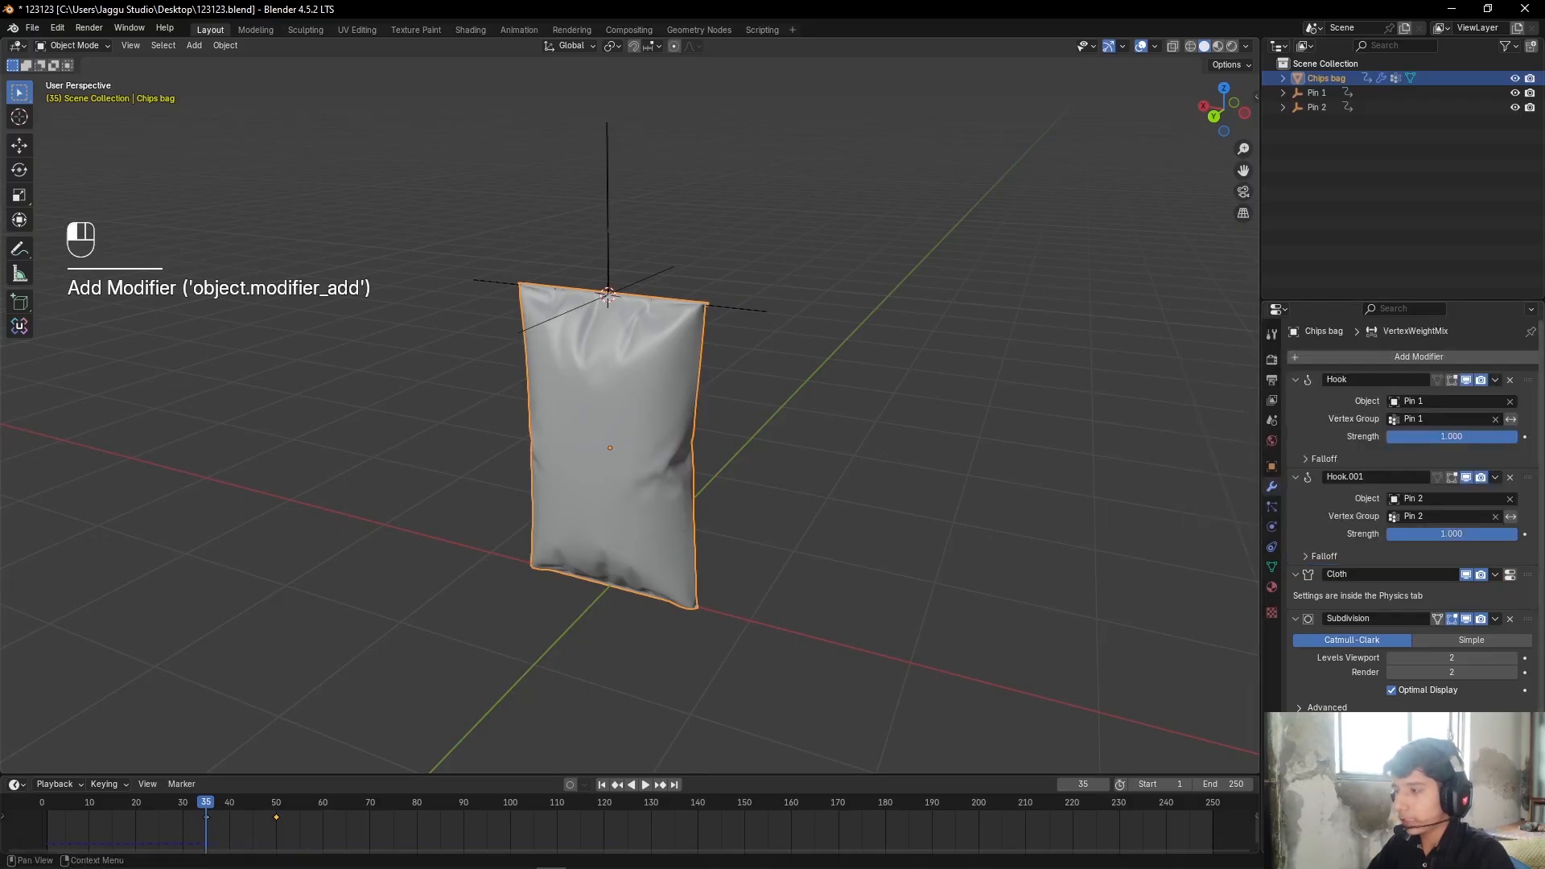
Step: Move the Vertex Weight Mix modifier up the stack, between the Hook and Hook.001 modifiers
{"action": "left_click", "coordinate": [1524, 671]}
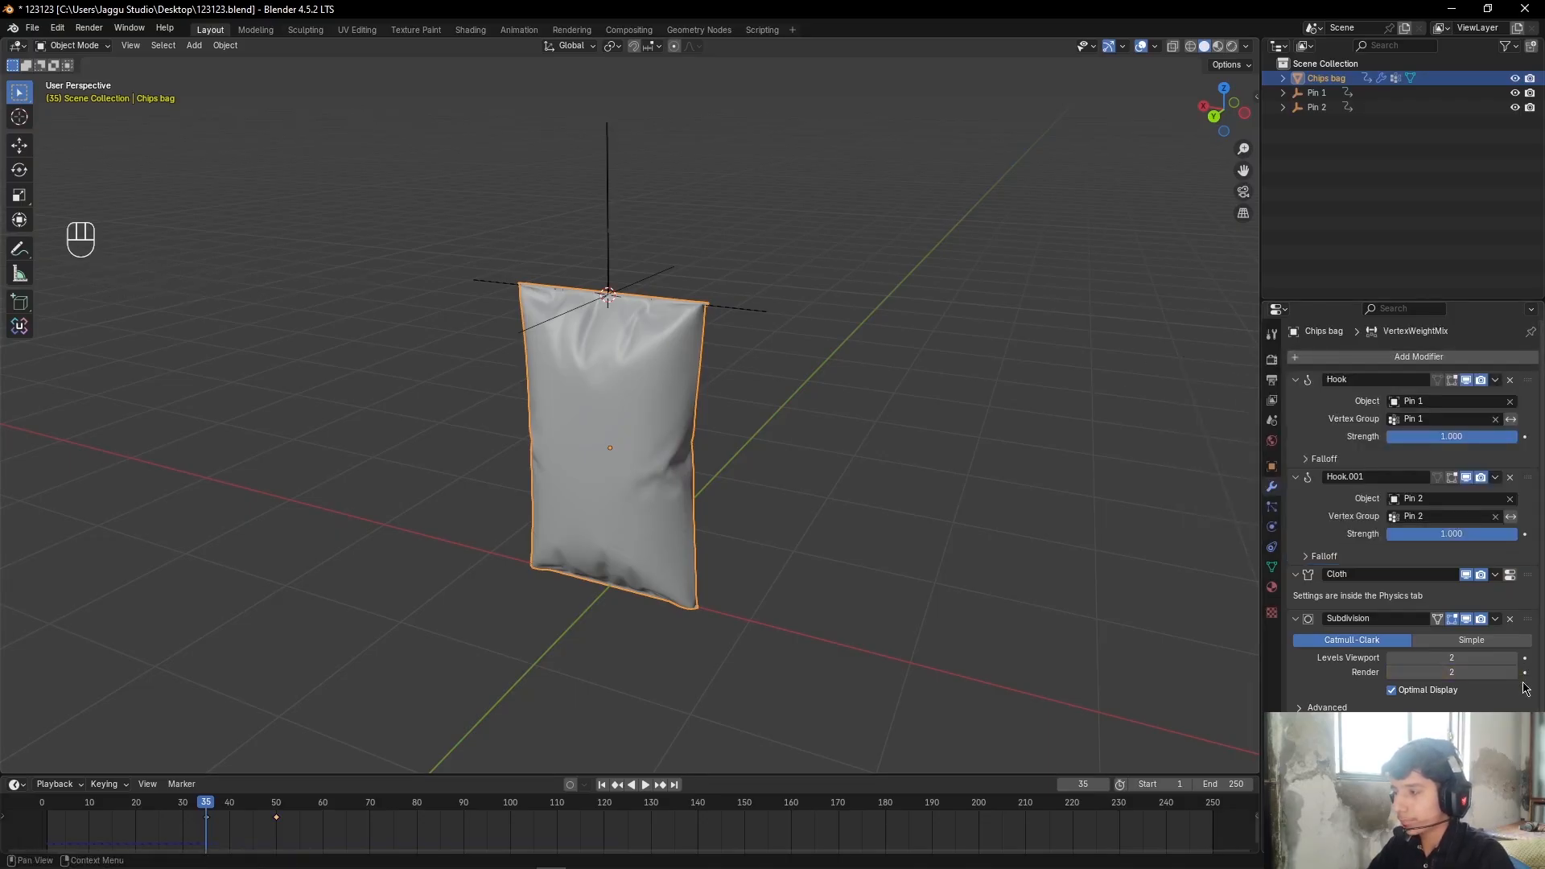
{"action": "left_click_drag", "start_coordinate": [1527, 725], "coordinate": [1524, 454]}
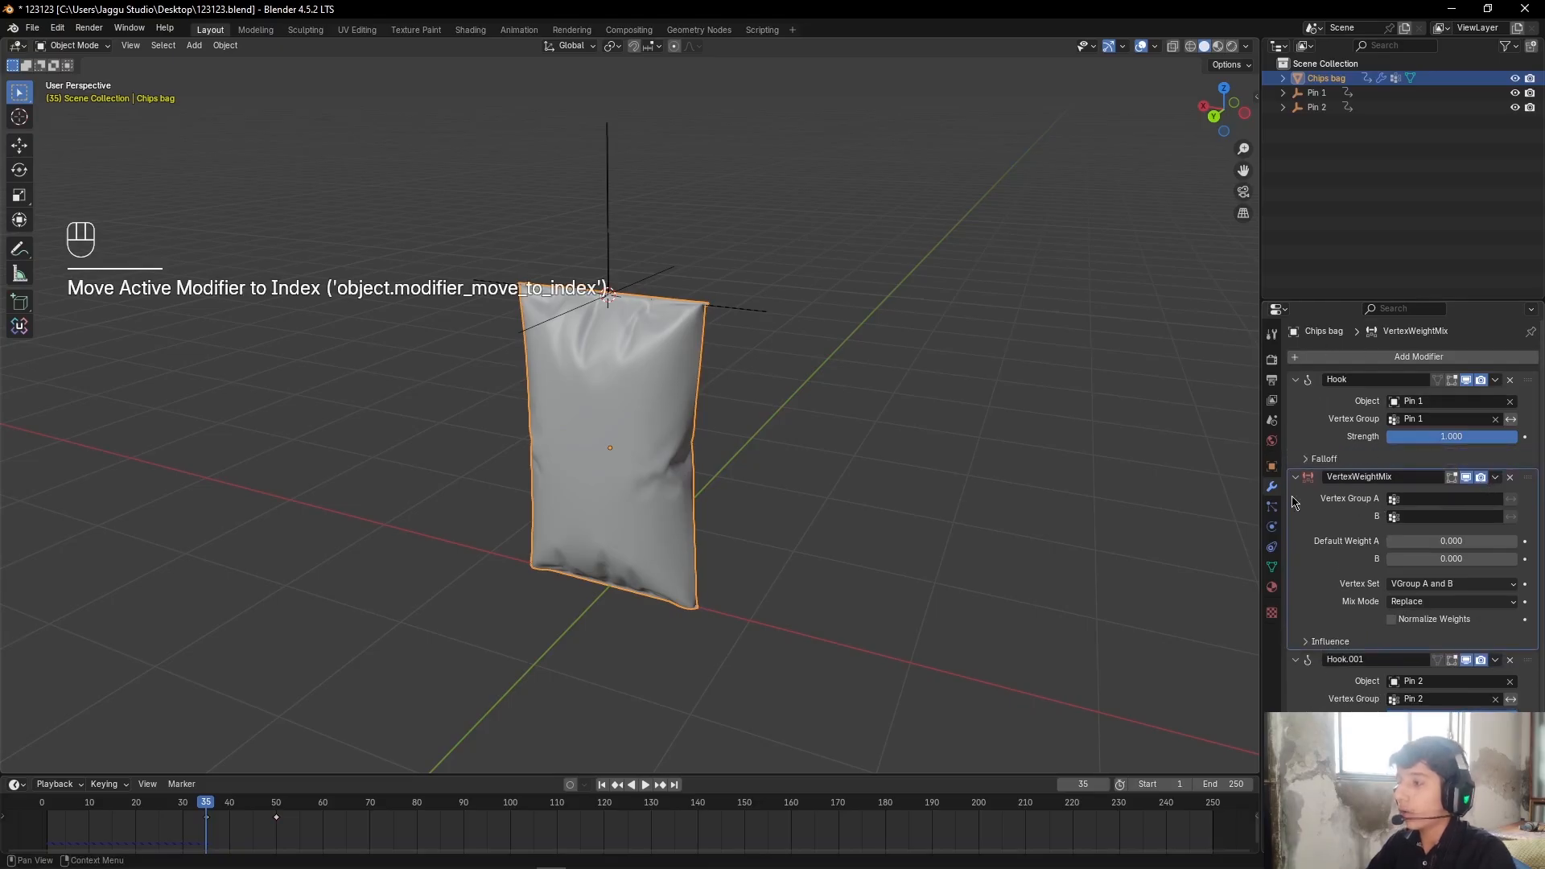
{"action": "scroll", "coordinate": [1095, 500], "scroll_direction": "up", "scroll_amount": 1}
{"action": "scroll", "coordinate": [1016, 452], "scroll_direction": "up", "scroll_amount": 1, "text": "shift"}
{"action": "scroll", "coordinate": [1016, 452], "scroll_direction": "up", "scroll_amount": 1}
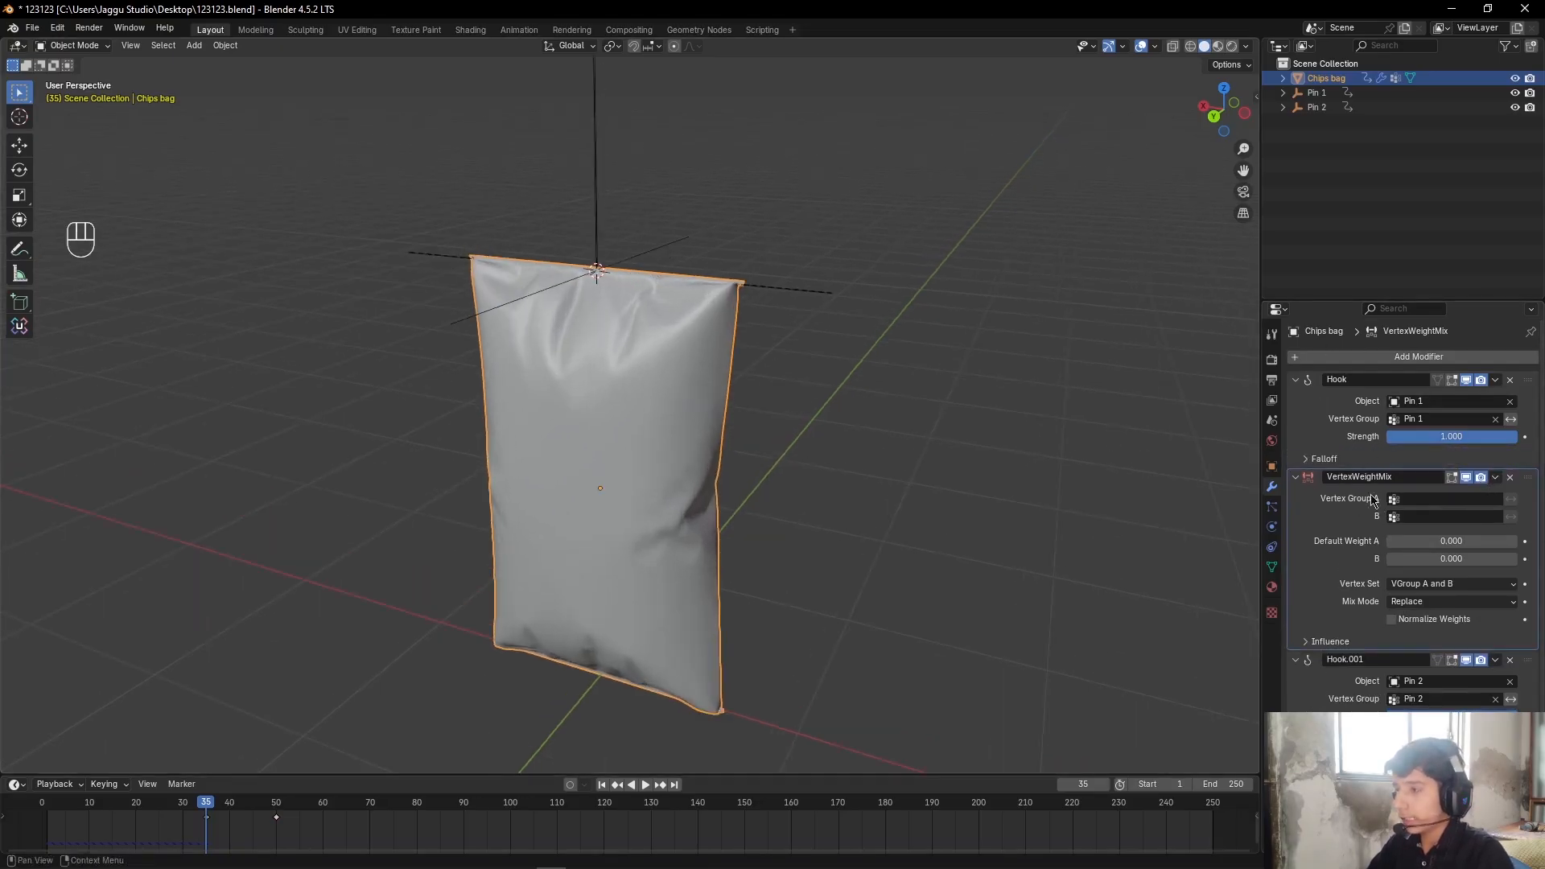
Step: Set the Vertex Weight Mix modifier's Vertex Group A to Pin Group and Vertex Group B to Pin 1
{"action": "left_click", "coordinate": [1432, 502]}
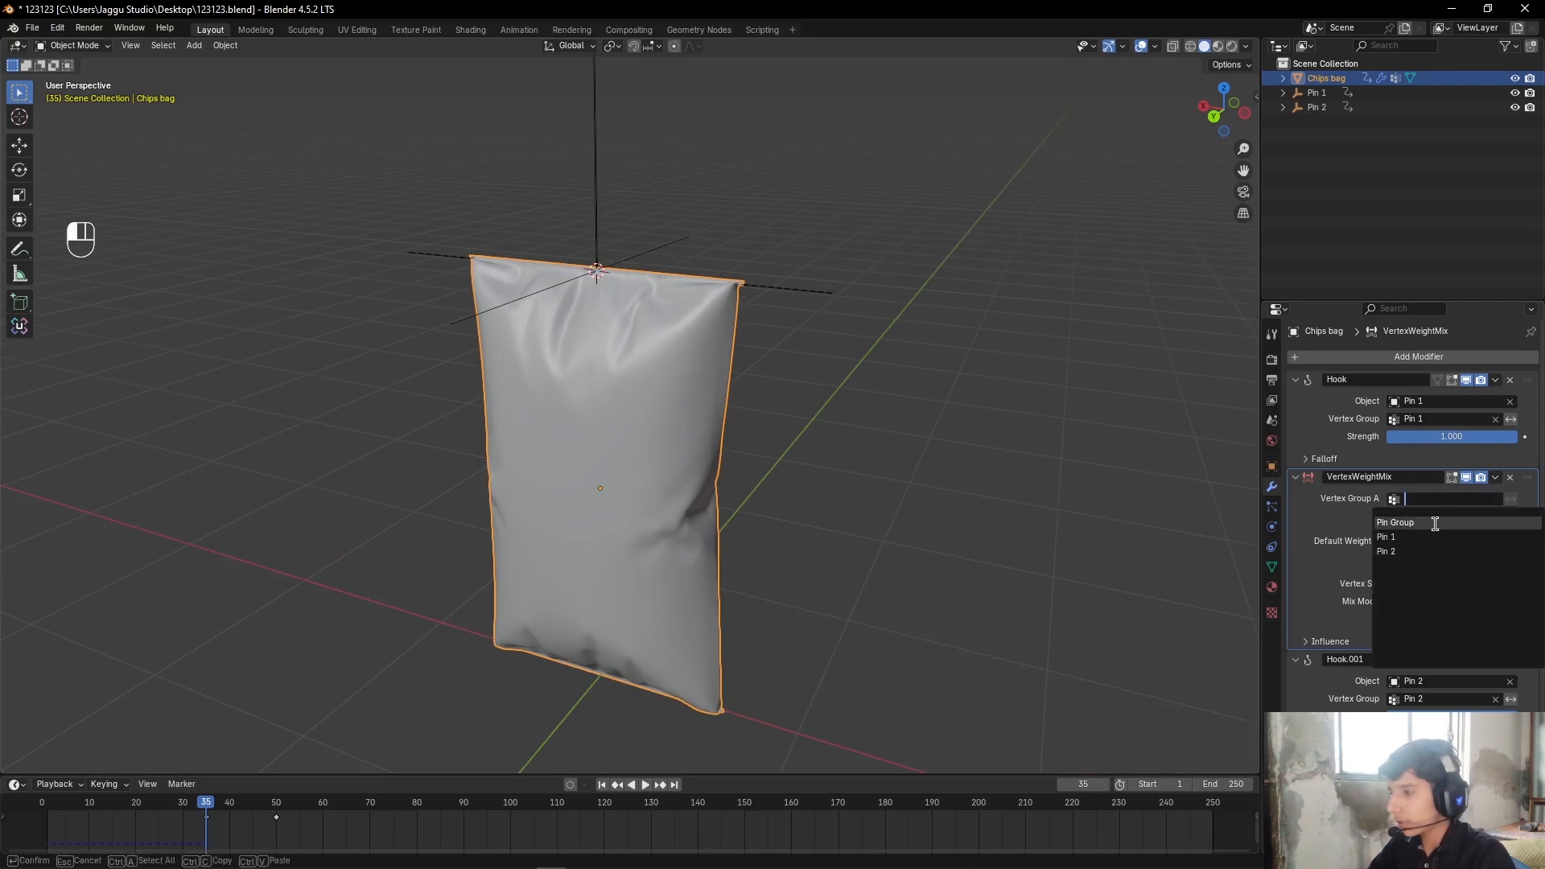
{"action": "left_click", "coordinate": [1437, 524]}
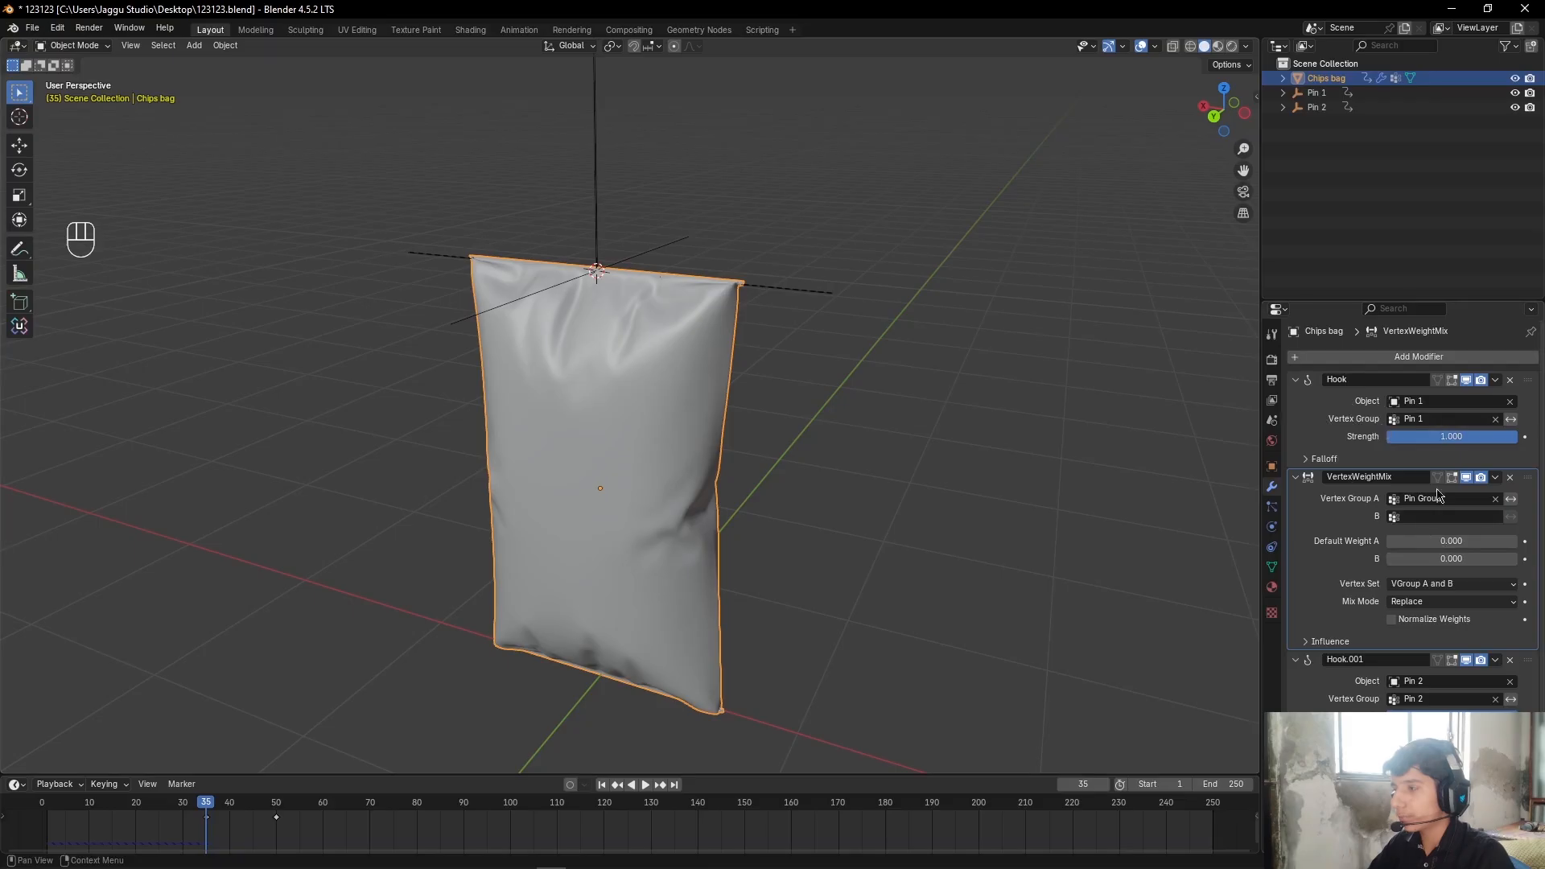
{"action": "left_click", "coordinate": [1433, 517]}
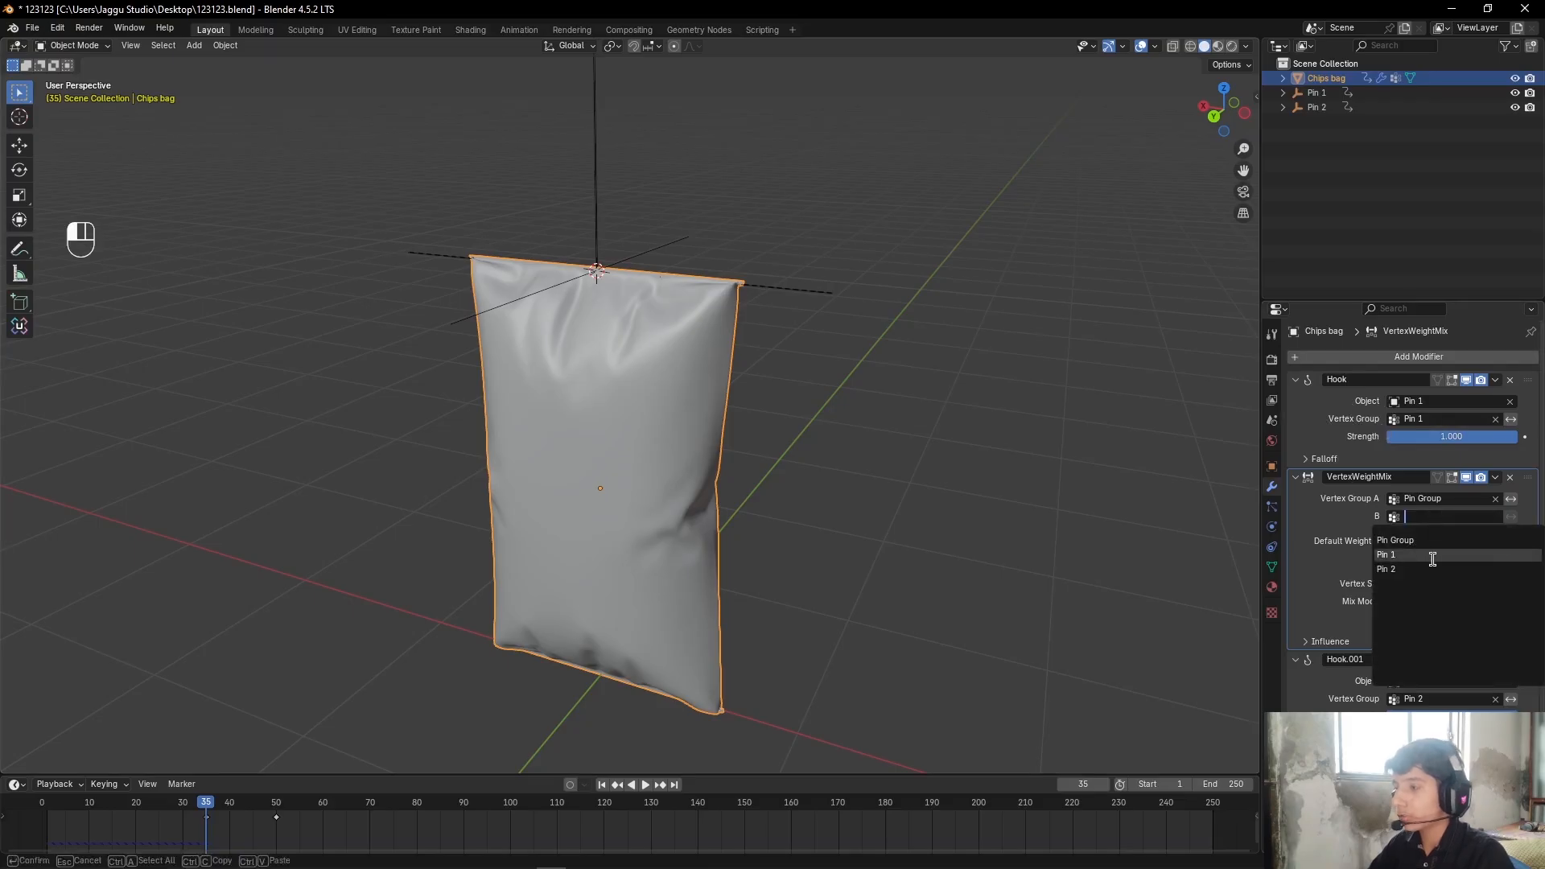
{"action": "left_click", "coordinate": [1432, 555]}
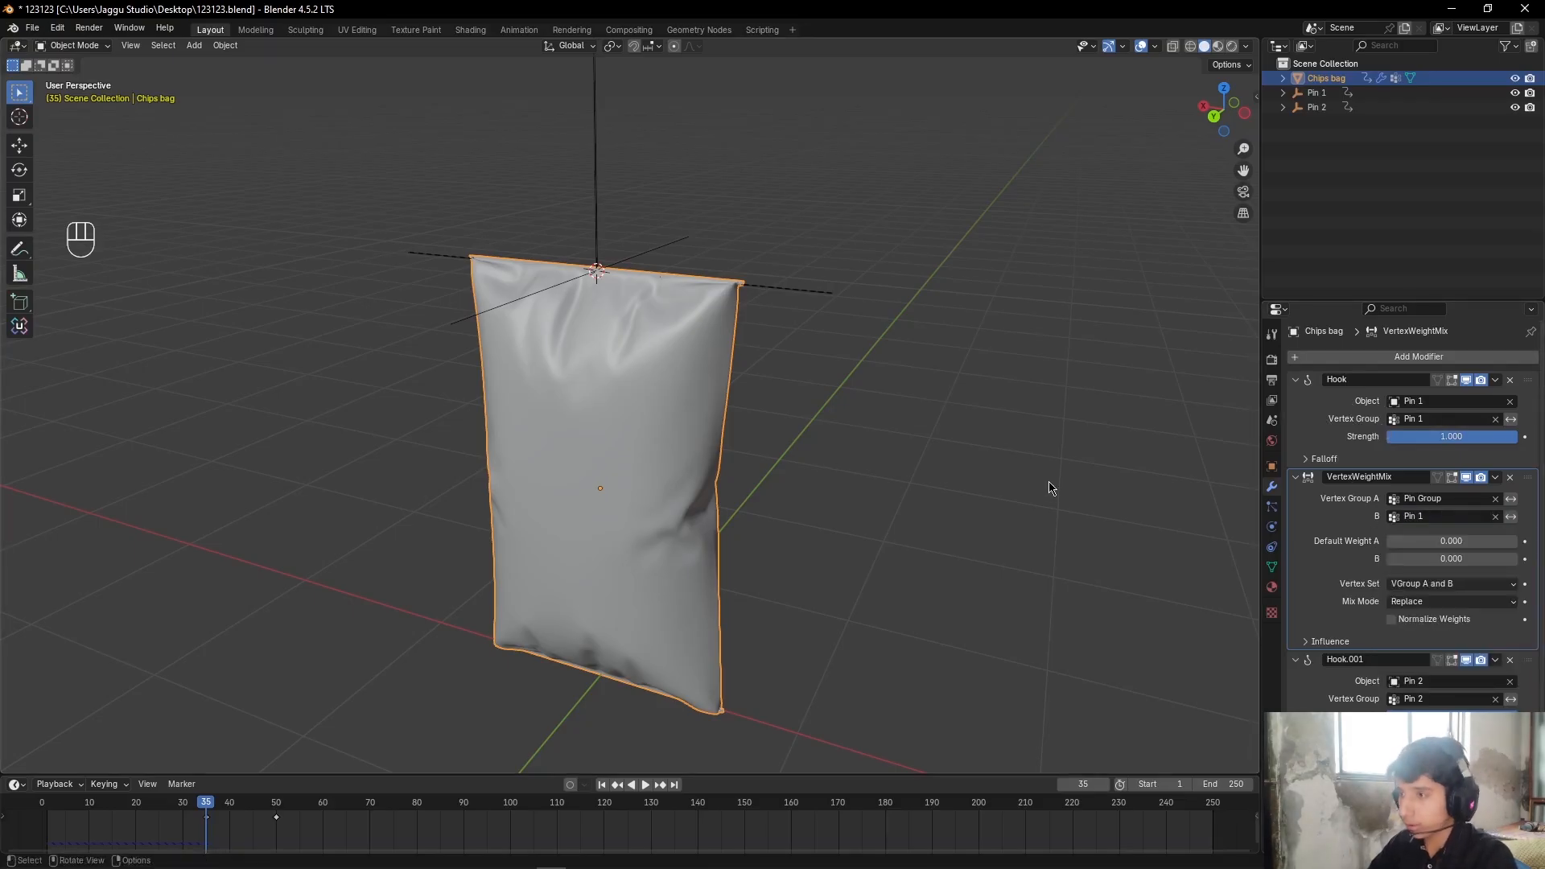
Step: Play the simulation from frame 35 to frame 50 and watch how the bag's rim opens
{"action": "scroll", "coordinate": [1059, 469], "scroll_direction": "up", "scroll_amount": 2}
{"action": "left_click_drag", "start_coordinate": [1030, 367], "coordinate": [1022, 460], "text": "alt+shift"}
{"action": "scroll", "coordinate": [1020, 482], "scroll_direction": "up", "scroll_amount": 2}
{"action": "left_click_drag", "start_coordinate": [880, 478], "coordinate": [918, 481], "text": "alt"}
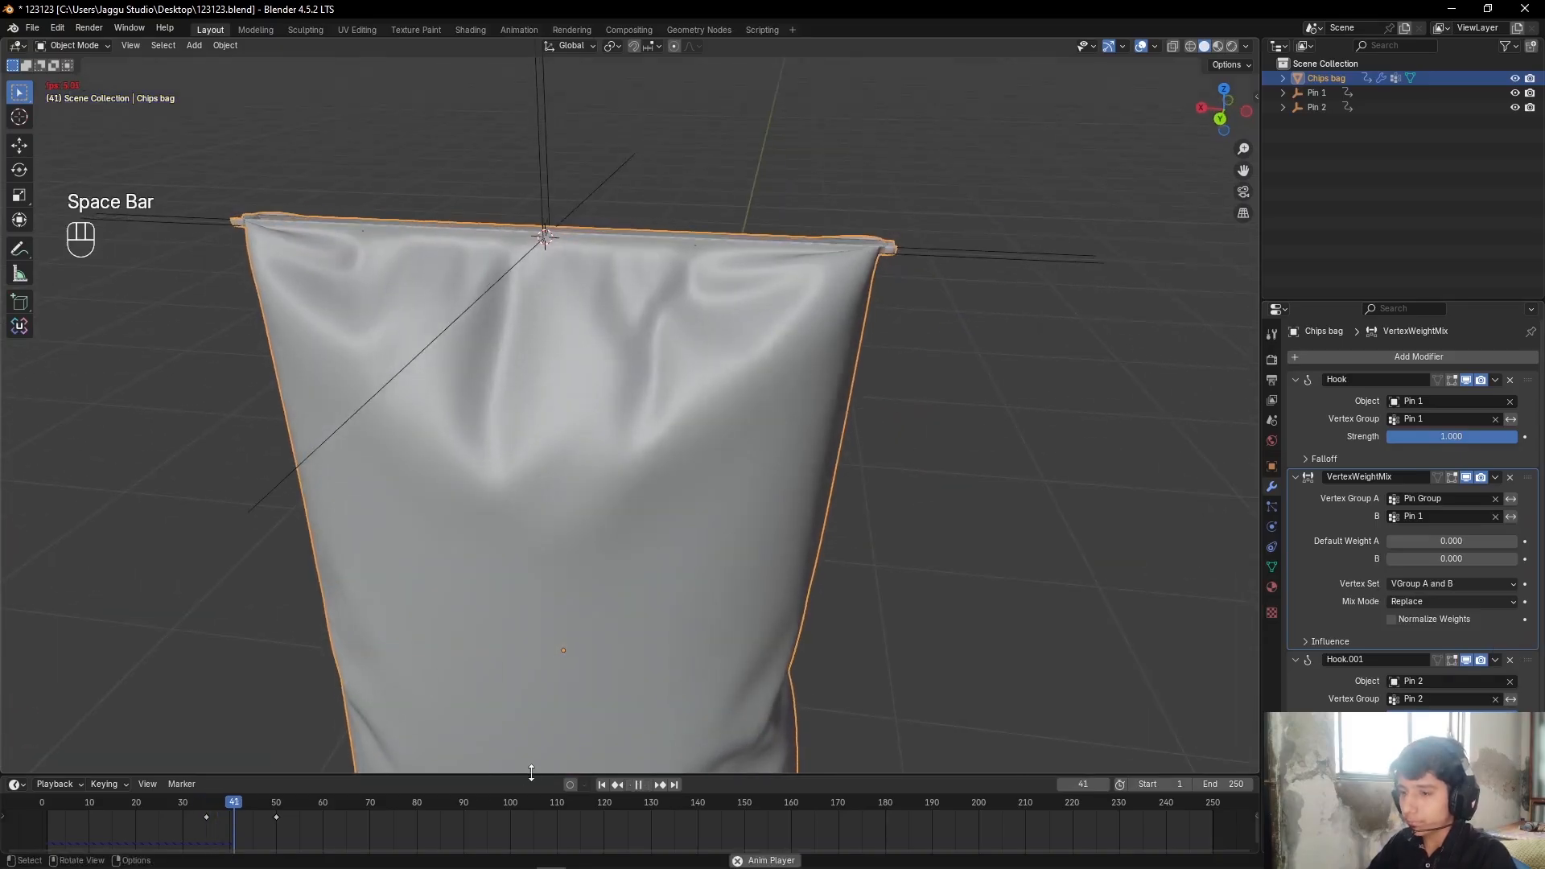
{"action": "key", "text": "space"}
{"action": "key", "text": "space"}
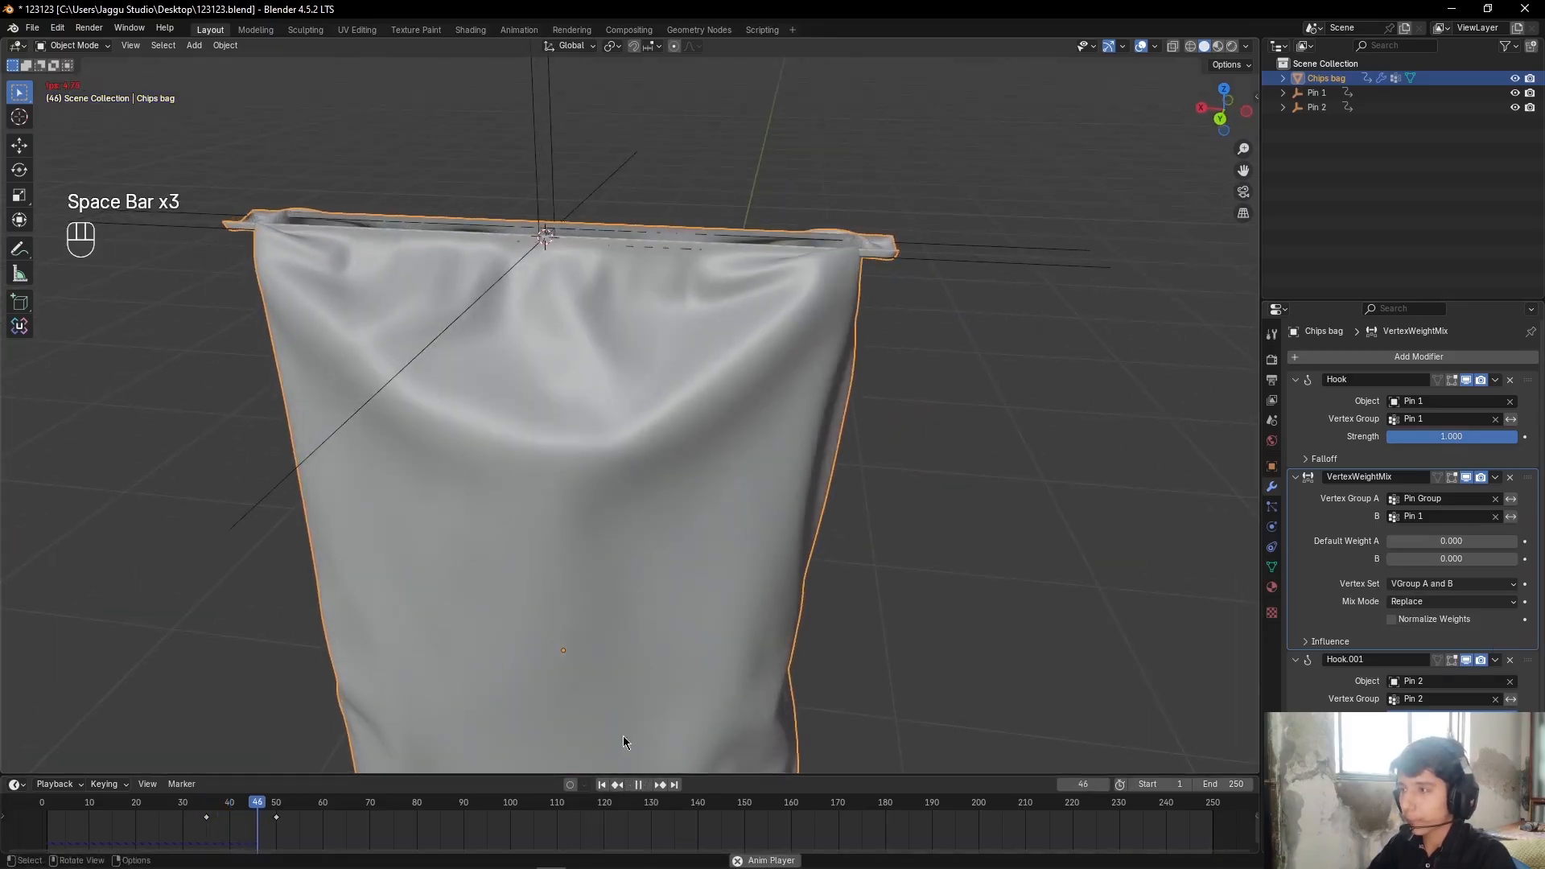
{"action": "key", "text": "space"}
Step: Deselect the bag, play on to frame 63 and examine the opened rim's corner and side
{"action": "left_click", "coordinate": [1000, 336]}
{"action": "left_click_drag", "start_coordinate": [998, 330], "coordinate": [876, 487], "text": "alt+shift"}
{"action": "scroll", "coordinate": [886, 502], "scroll_direction": "up", "scroll_amount": 4}
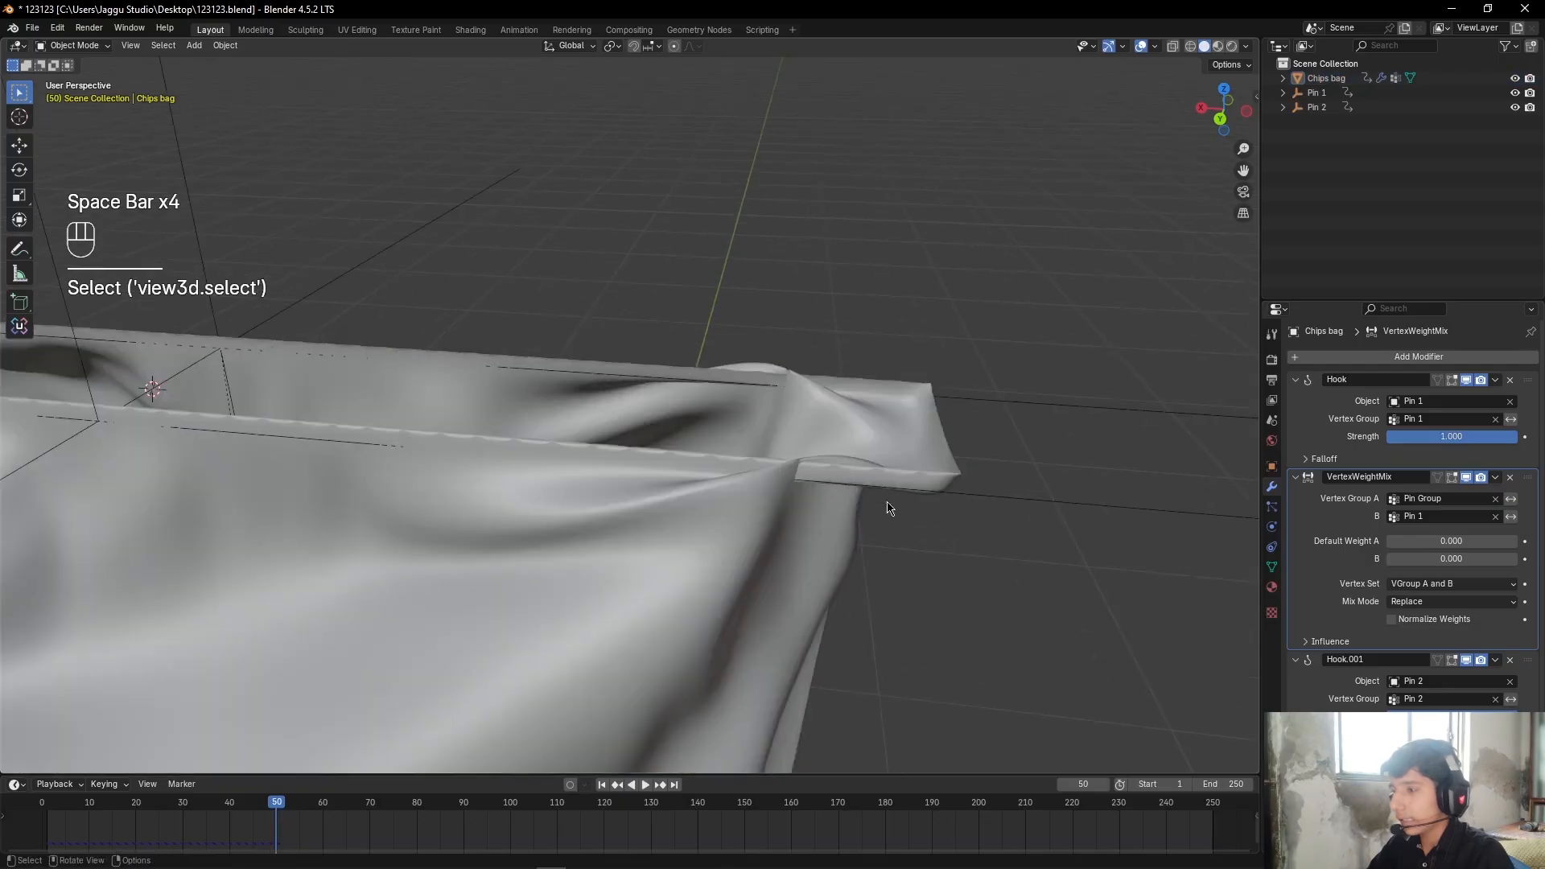
{"action": "left_click_drag", "start_coordinate": [948, 550], "coordinate": [896, 550], "text": "alt+shift"}
{"action": "key", "text": "space"}
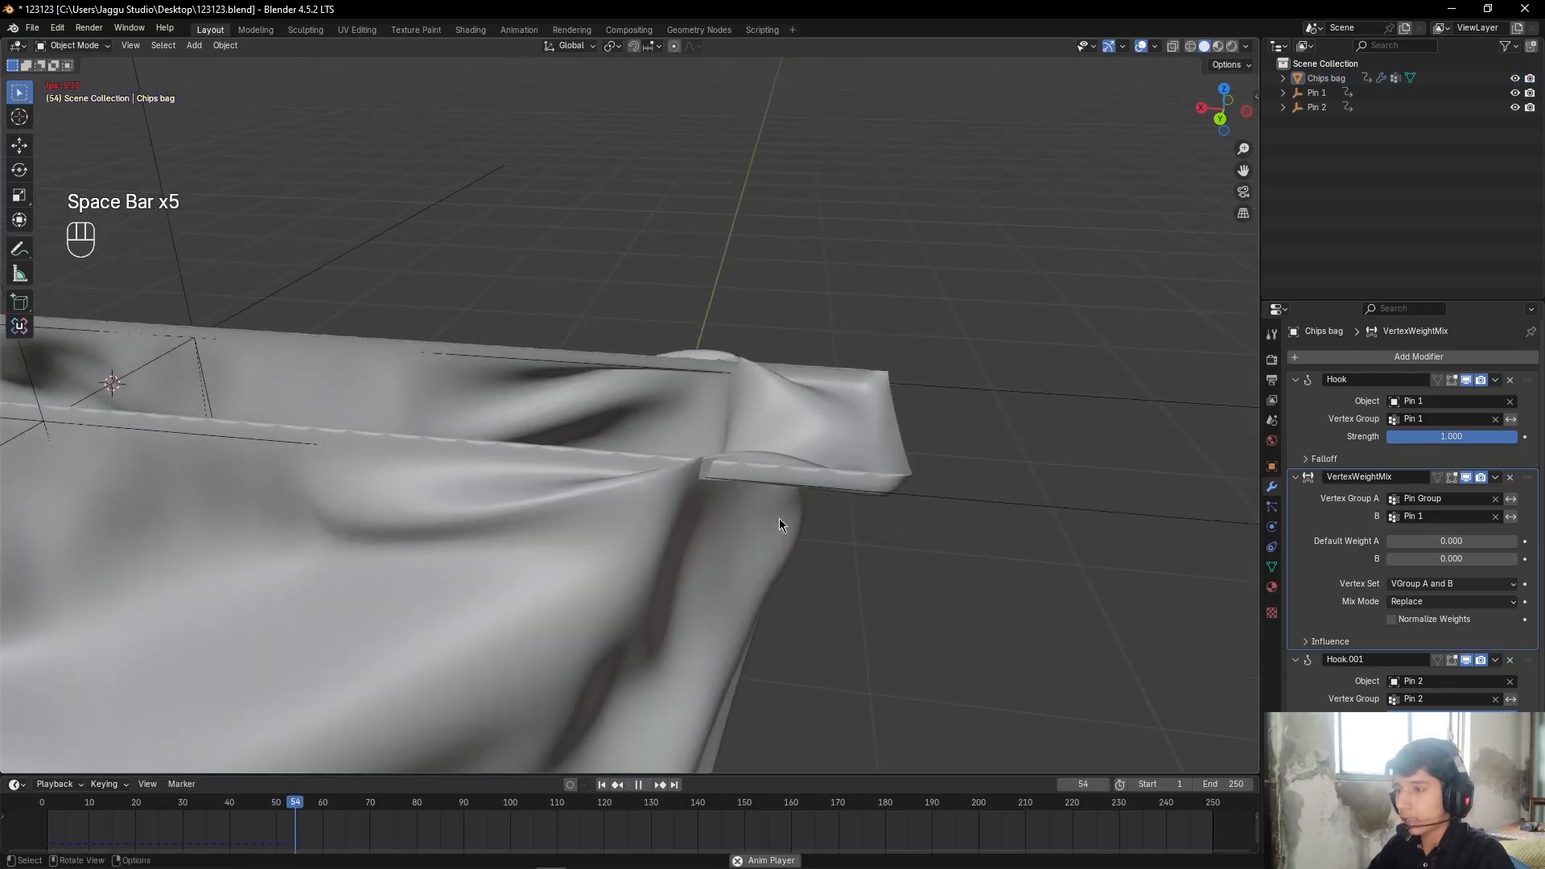
{"action": "scroll", "coordinate": [446, 441], "scroll_direction": "down", "scroll_amount": 4}
{"action": "key", "text": "space"}
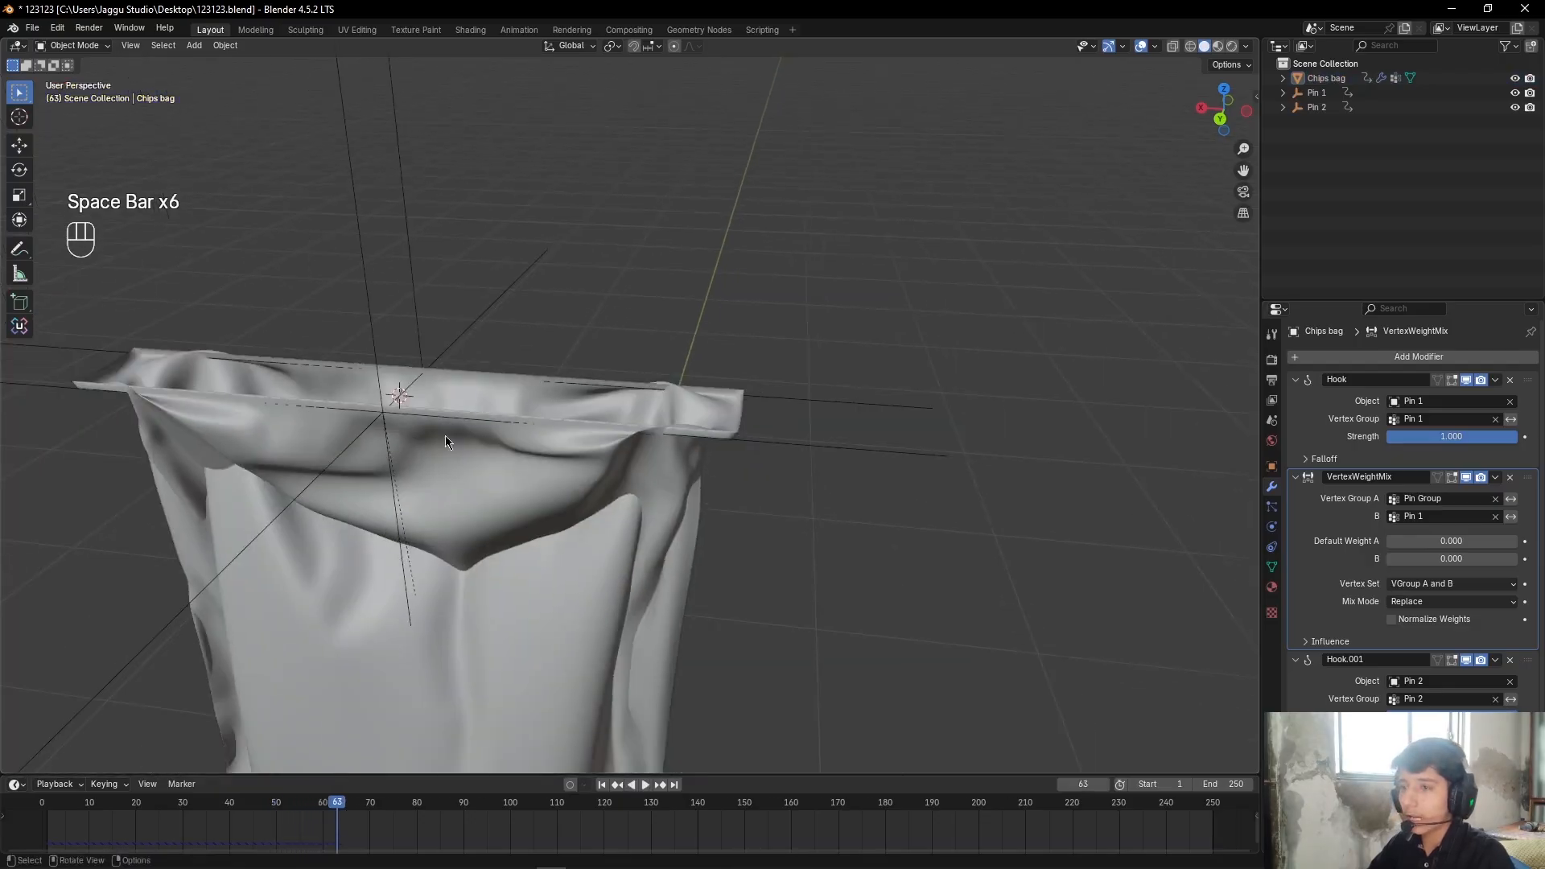
{"action": "left_click_drag", "start_coordinate": [726, 403], "coordinate": [768, 558], "text": "alt"}
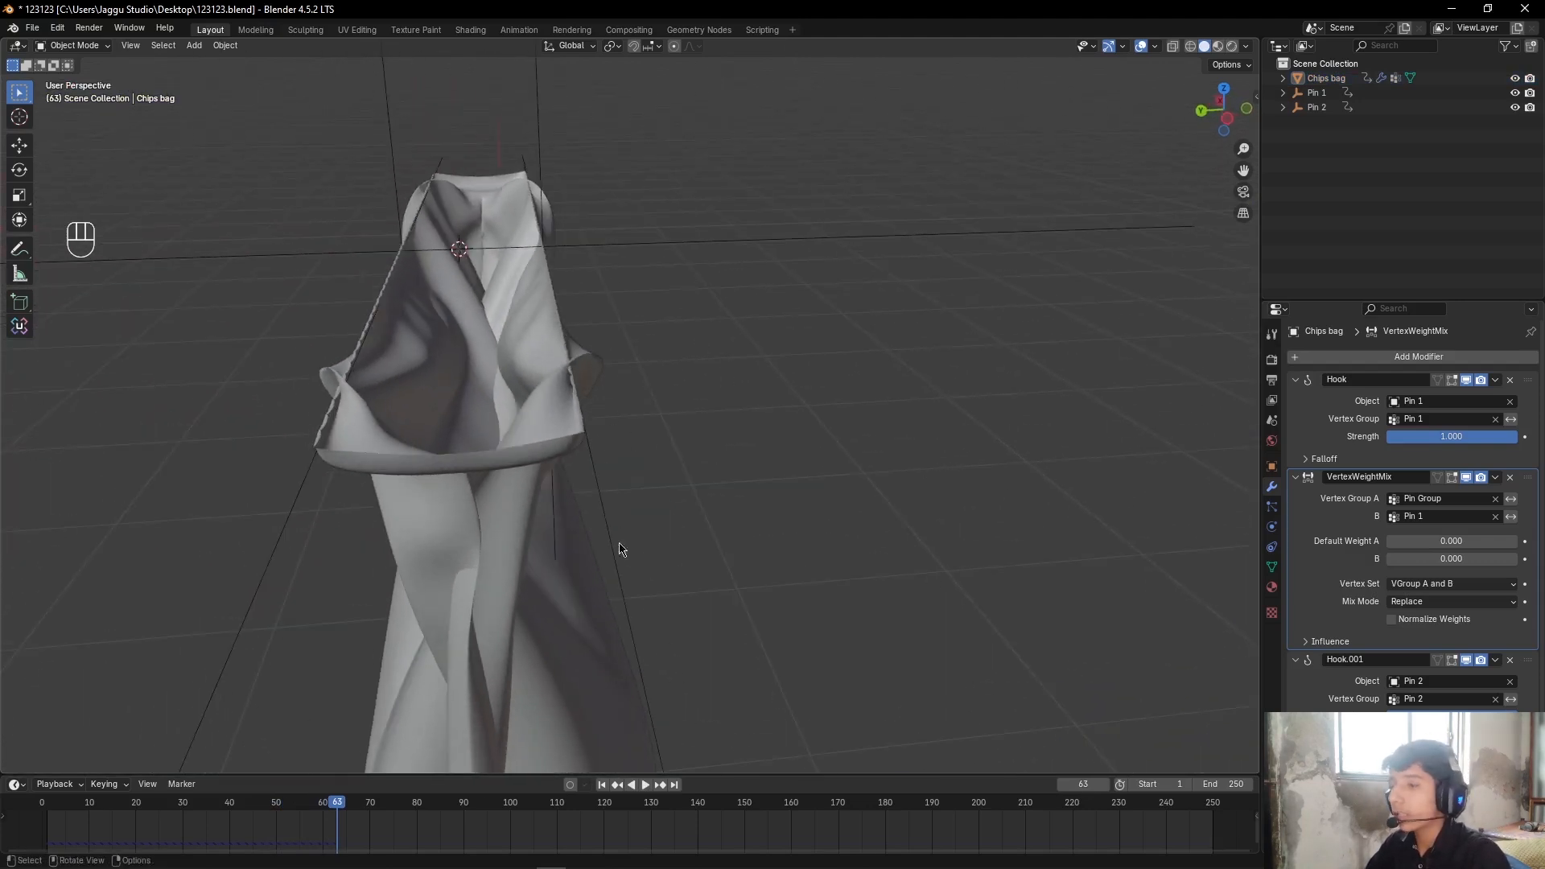
Step: Select the chips bag, show its cloth physics settings and examine the deflated bag's body and rim at frame 63 from several sides
{"action": "left_click", "coordinate": [539, 478]}
{"action": "left_click", "coordinate": [1278, 527]}
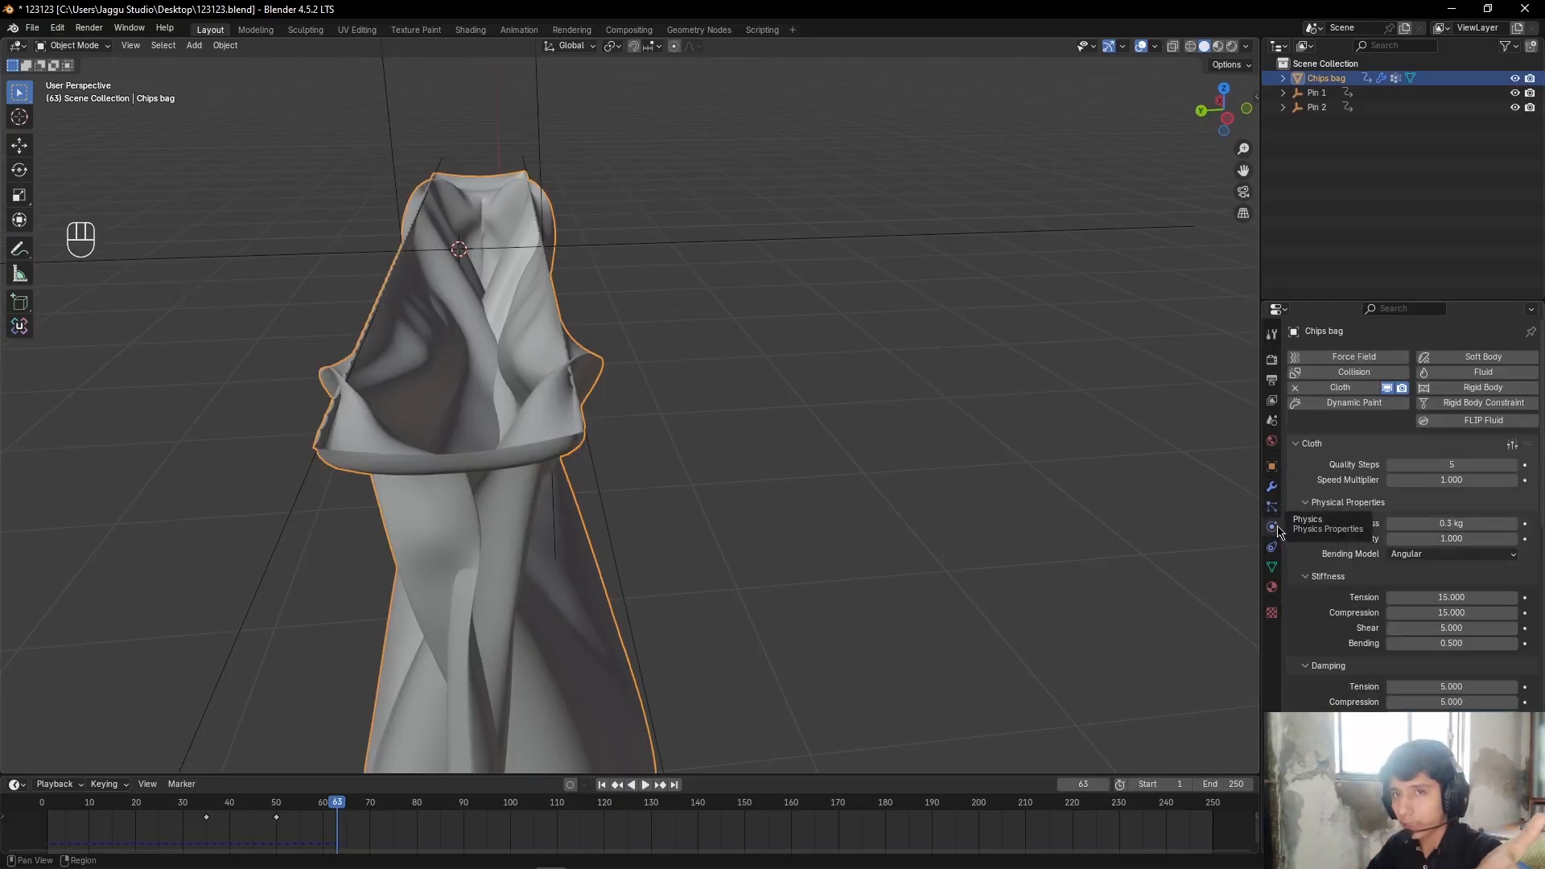
{"action": "scroll", "coordinate": [717, 590], "scroll_direction": "down", "scroll_amount": 9}
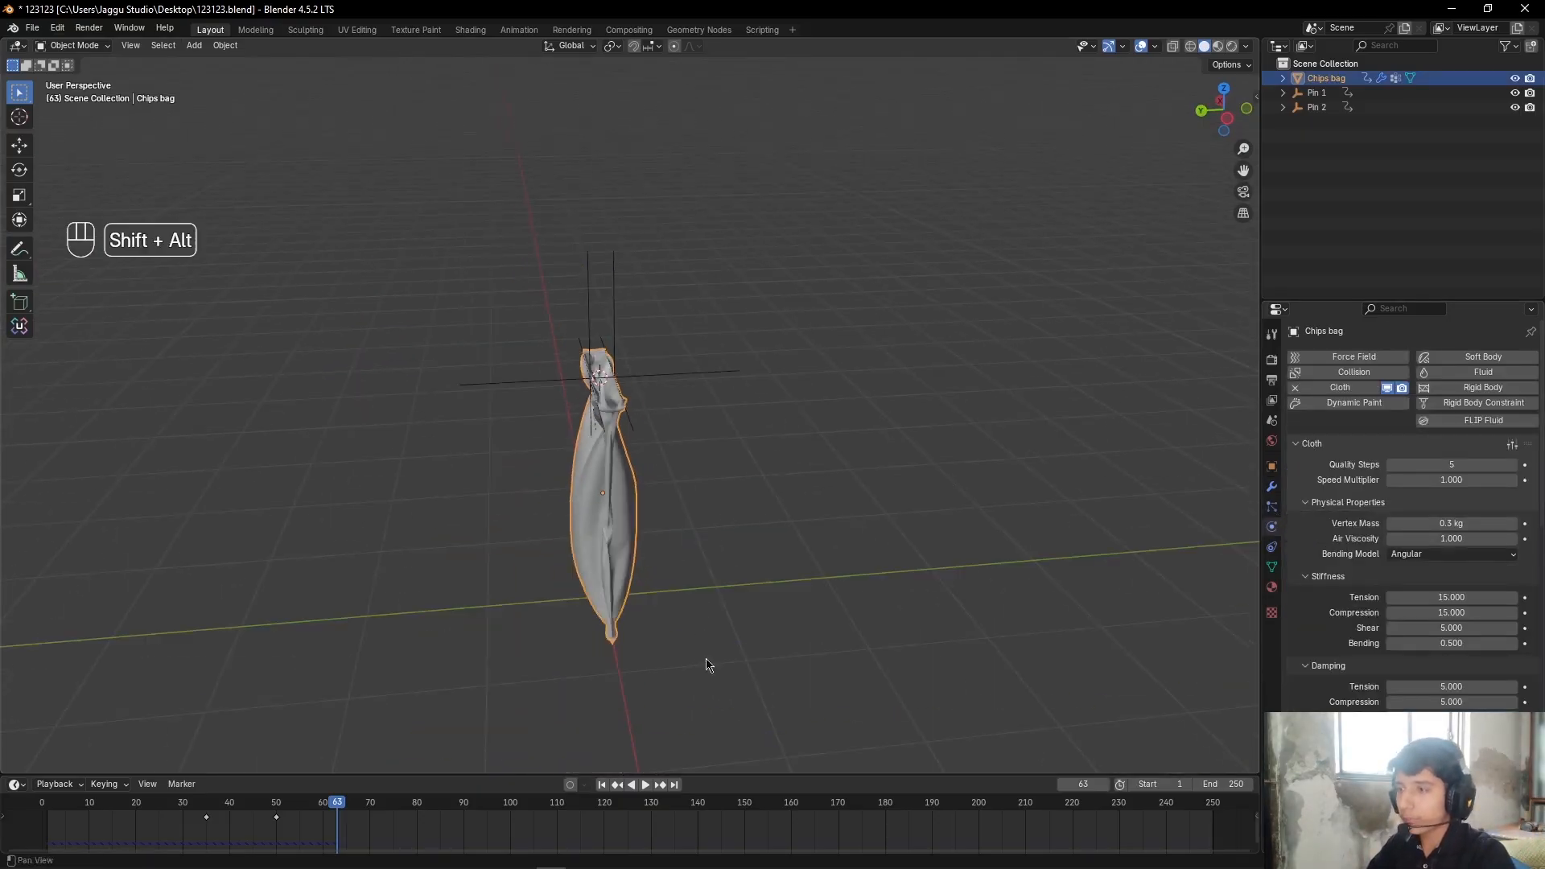
{"action": "scroll", "coordinate": [704, 496], "scroll_direction": "up", "scroll_amount": 4}
{"action": "middle_click_drag", "start_coordinate": [707, 665], "coordinate": [686, 540], "text": "shift"}
{"action": "scroll", "coordinate": [684, 540], "scroll_direction": "up", "scroll_amount": 3}
{"action": "left_click_drag", "start_coordinate": [683, 540], "coordinate": [759, 500], "text": "alt+shift"}
{"action": "left_click_drag", "start_coordinate": [660, 490], "coordinate": [667, 657], "text": "alt+shift"}
{"action": "left_click_drag", "start_coordinate": [804, 3], "coordinate": [801, 363]}
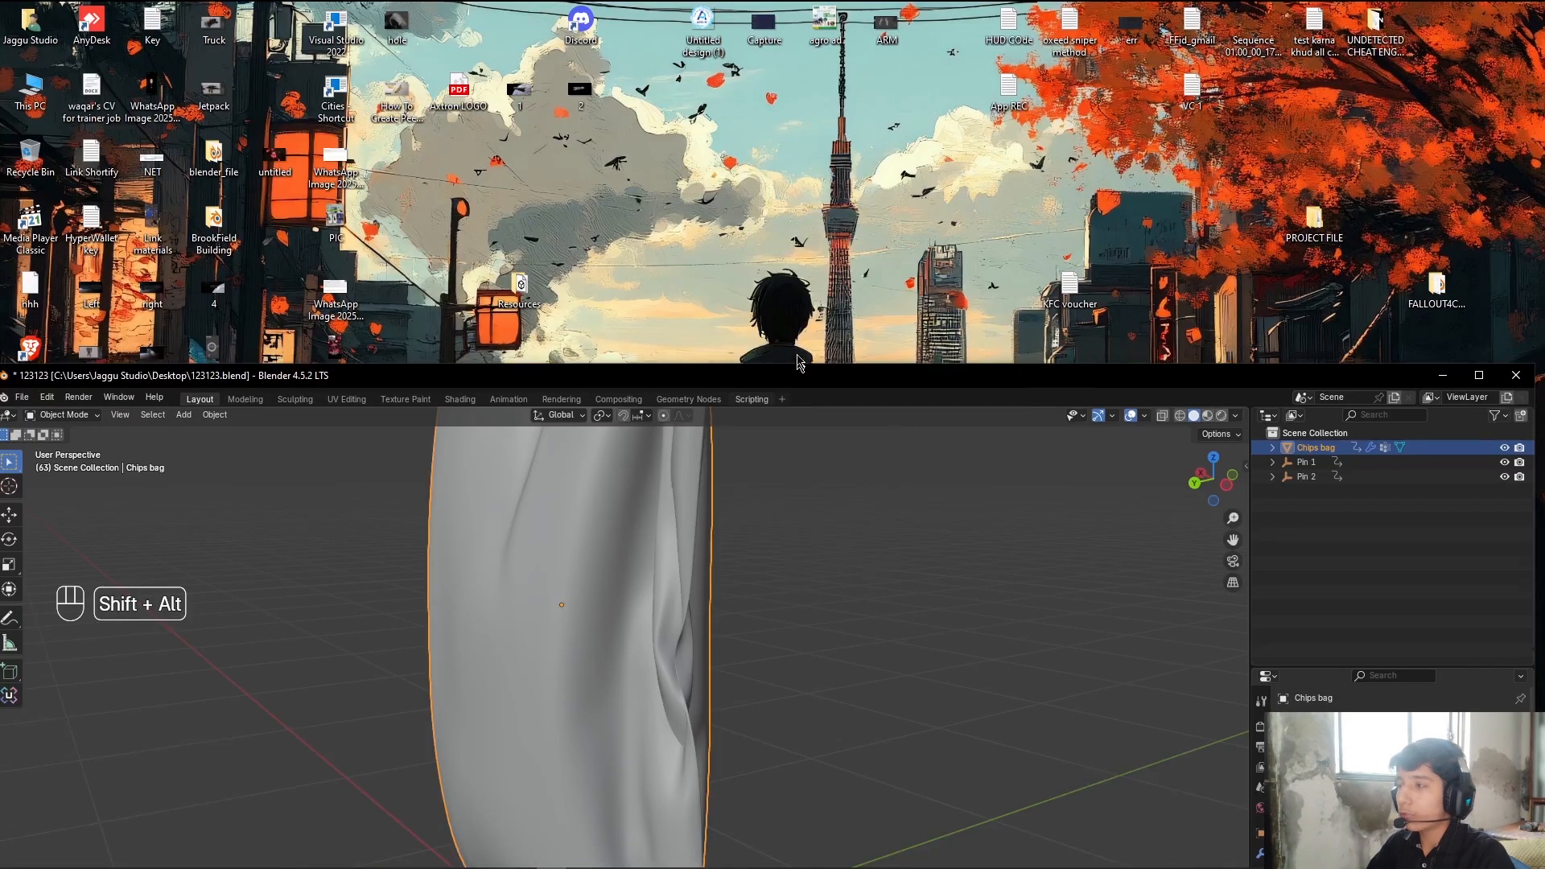
{"action": "left_click", "coordinate": [1478, 375]}
{"action": "left_click_drag", "start_coordinate": [861, 276], "coordinate": [831, 503], "text": "alt+shift"}
{"action": "scroll", "coordinate": [828, 495], "scroll_direction": "up", "scroll_amount": 2}
{"action": "middle_click_drag", "start_coordinate": [786, 292], "coordinate": [754, 506], "text": "shift"}
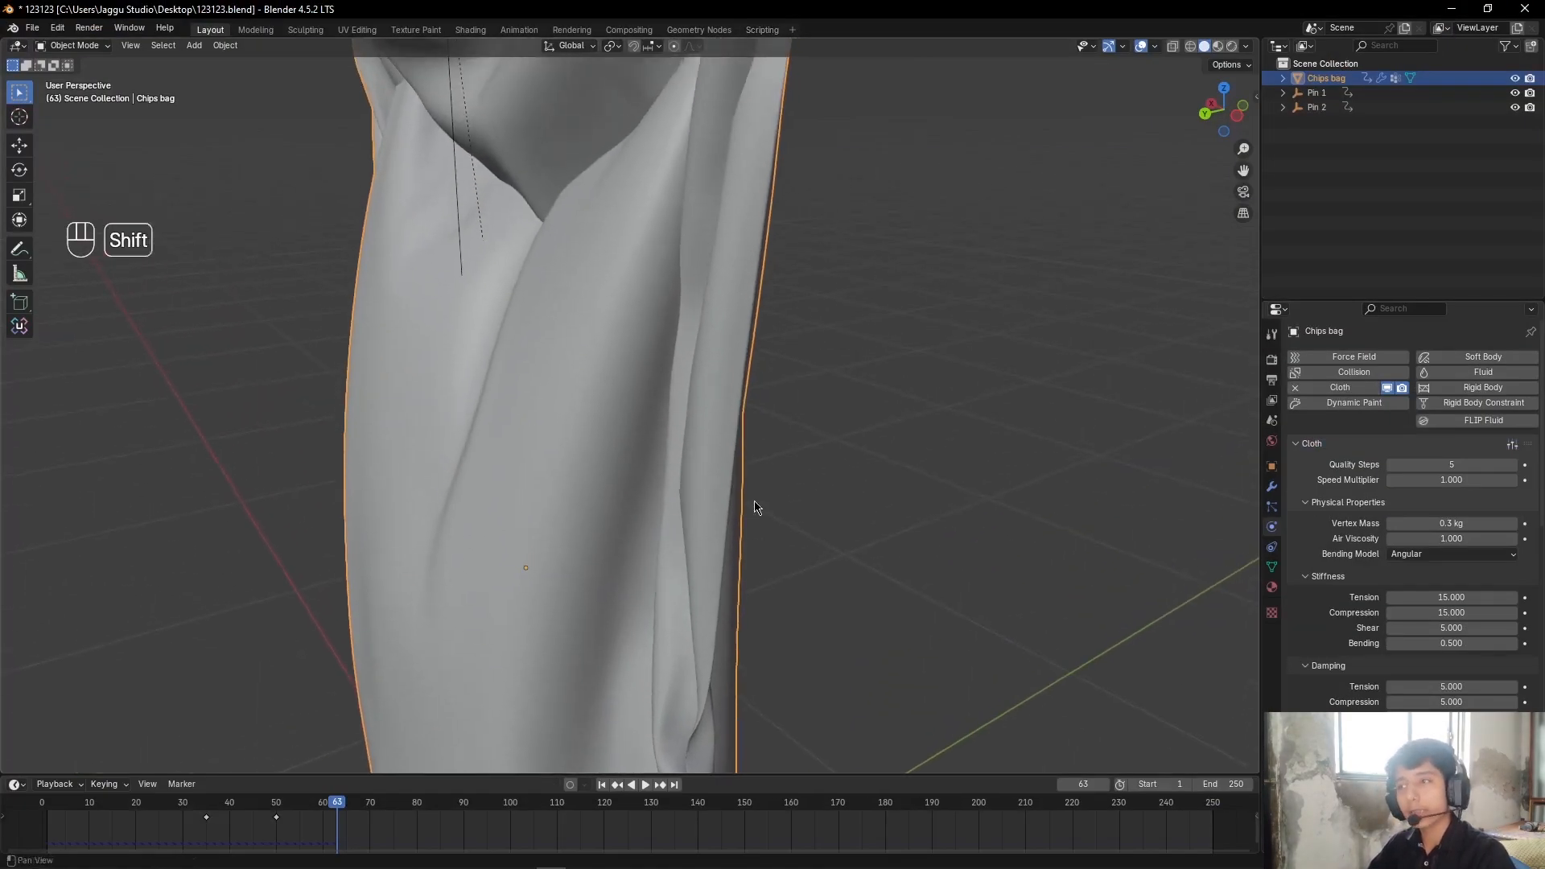
{"action": "scroll", "coordinate": [732, 386], "scroll_direction": "up", "scroll_amount": 1}
{"action": "middle_click_drag", "start_coordinate": [718, 320], "coordinate": [679, 515], "text": "shift"}
{"action": "scroll", "coordinate": [680, 483], "scroll_direction": "down", "scroll_amount": 3}
{"action": "left_click_drag", "start_coordinate": [690, 358], "coordinate": [695, 447], "text": "alt+shift"}
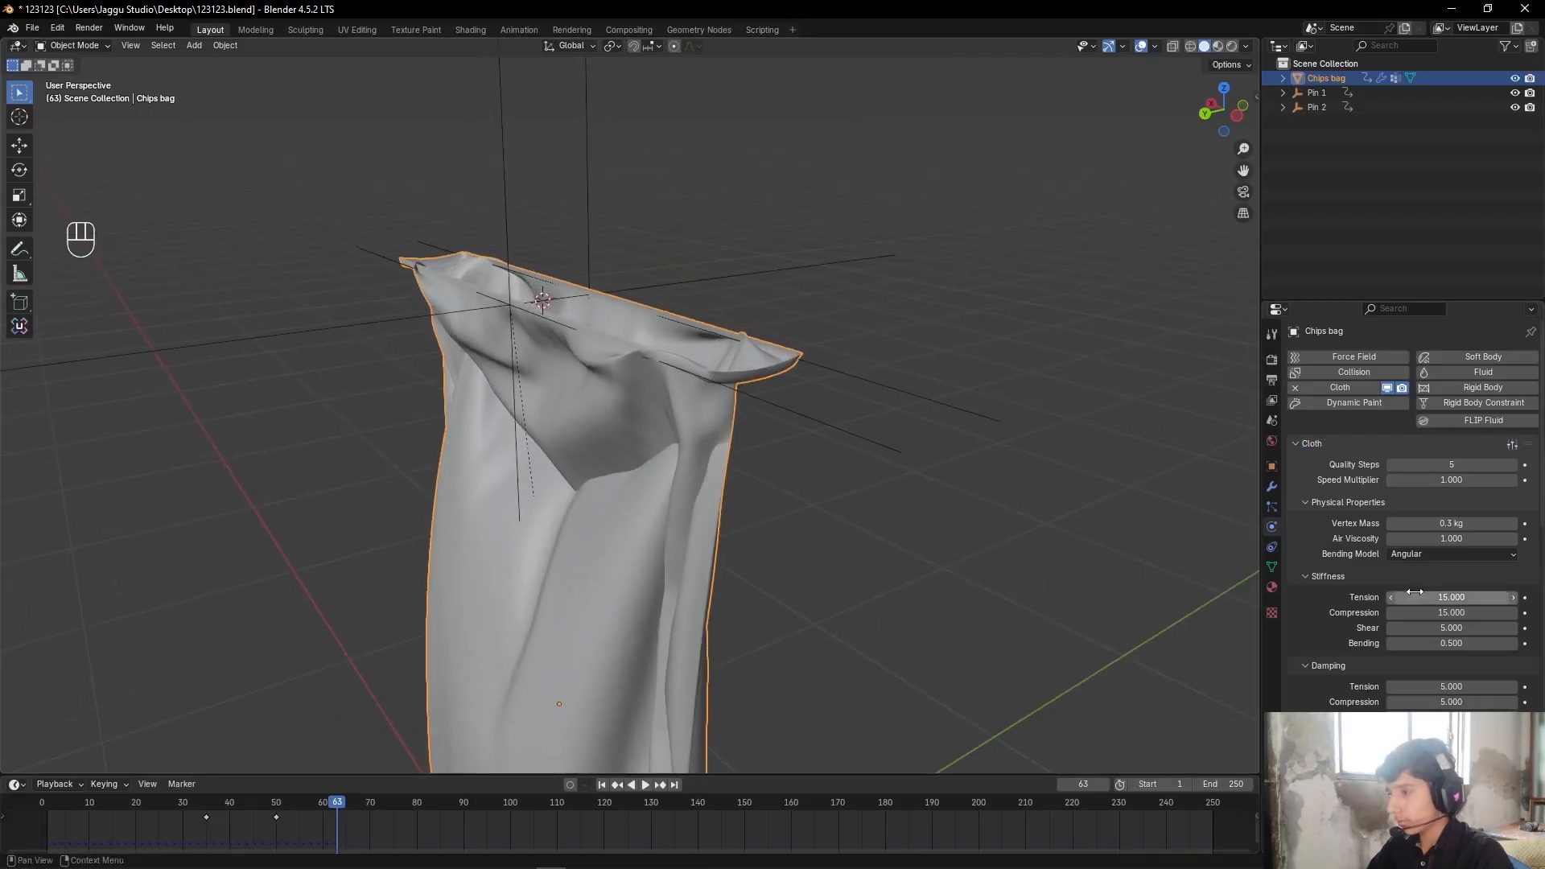
Step: Review the bag's cloth shape and collision settings, and show its vertex groups in Edit Mode
{"action": "scroll", "coordinate": [1400, 571], "scroll_direction": "down", "scroll_amount": 15}
{"action": "scroll", "coordinate": [1371, 548], "scroll_direction": "down", "scroll_amount": 8}
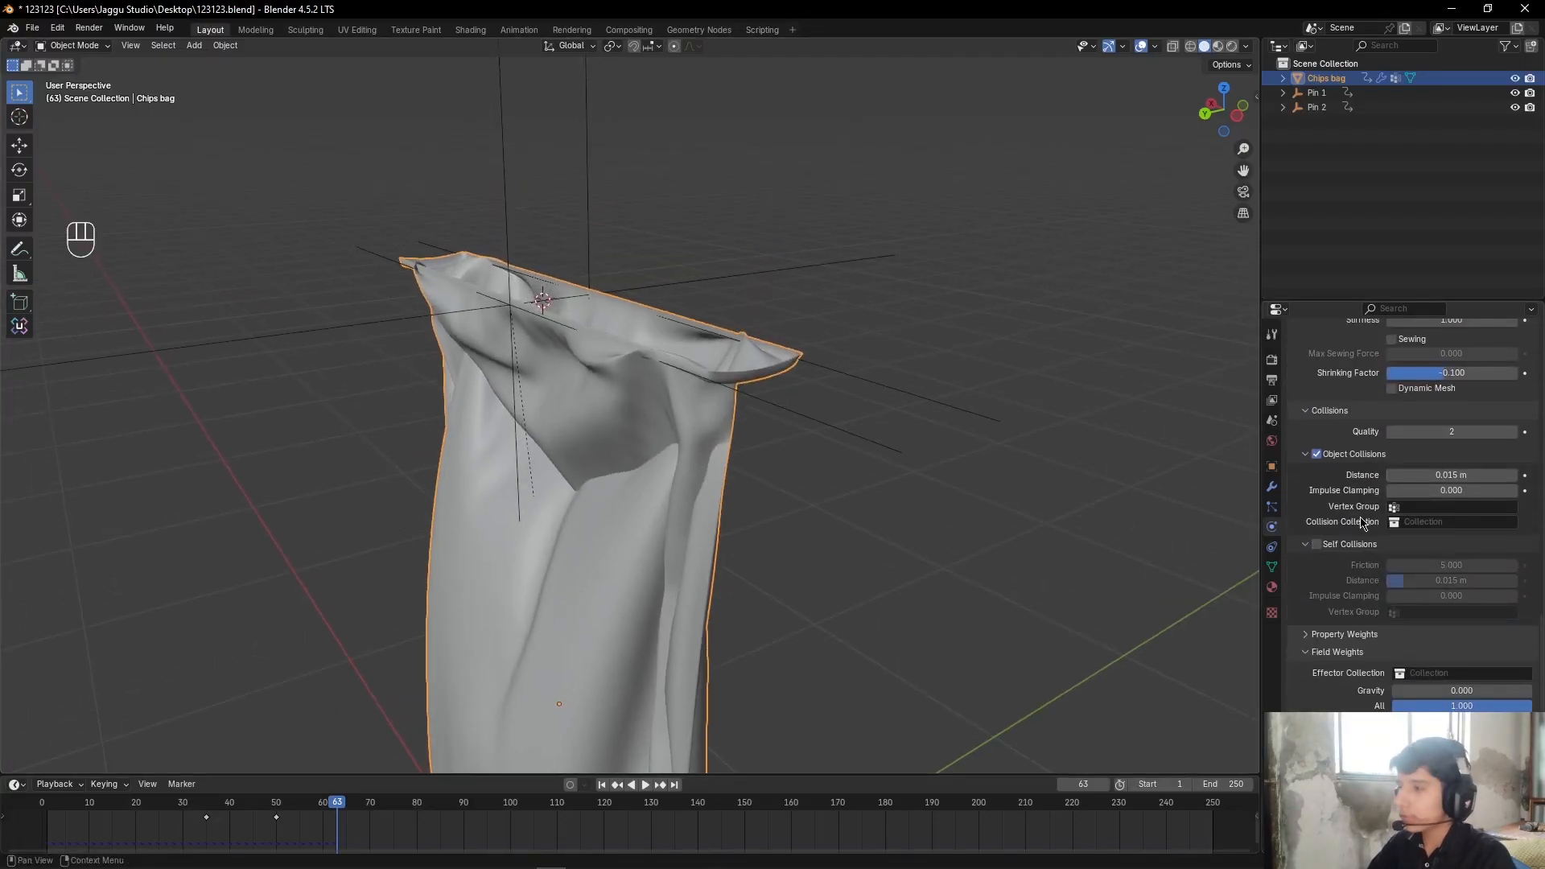
{"action": "scroll", "coordinate": [1362, 524], "scroll_direction": "down", "scroll_amount": 2}
{"action": "scroll", "coordinate": [1351, 498], "scroll_direction": "up", "scroll_amount": 6}
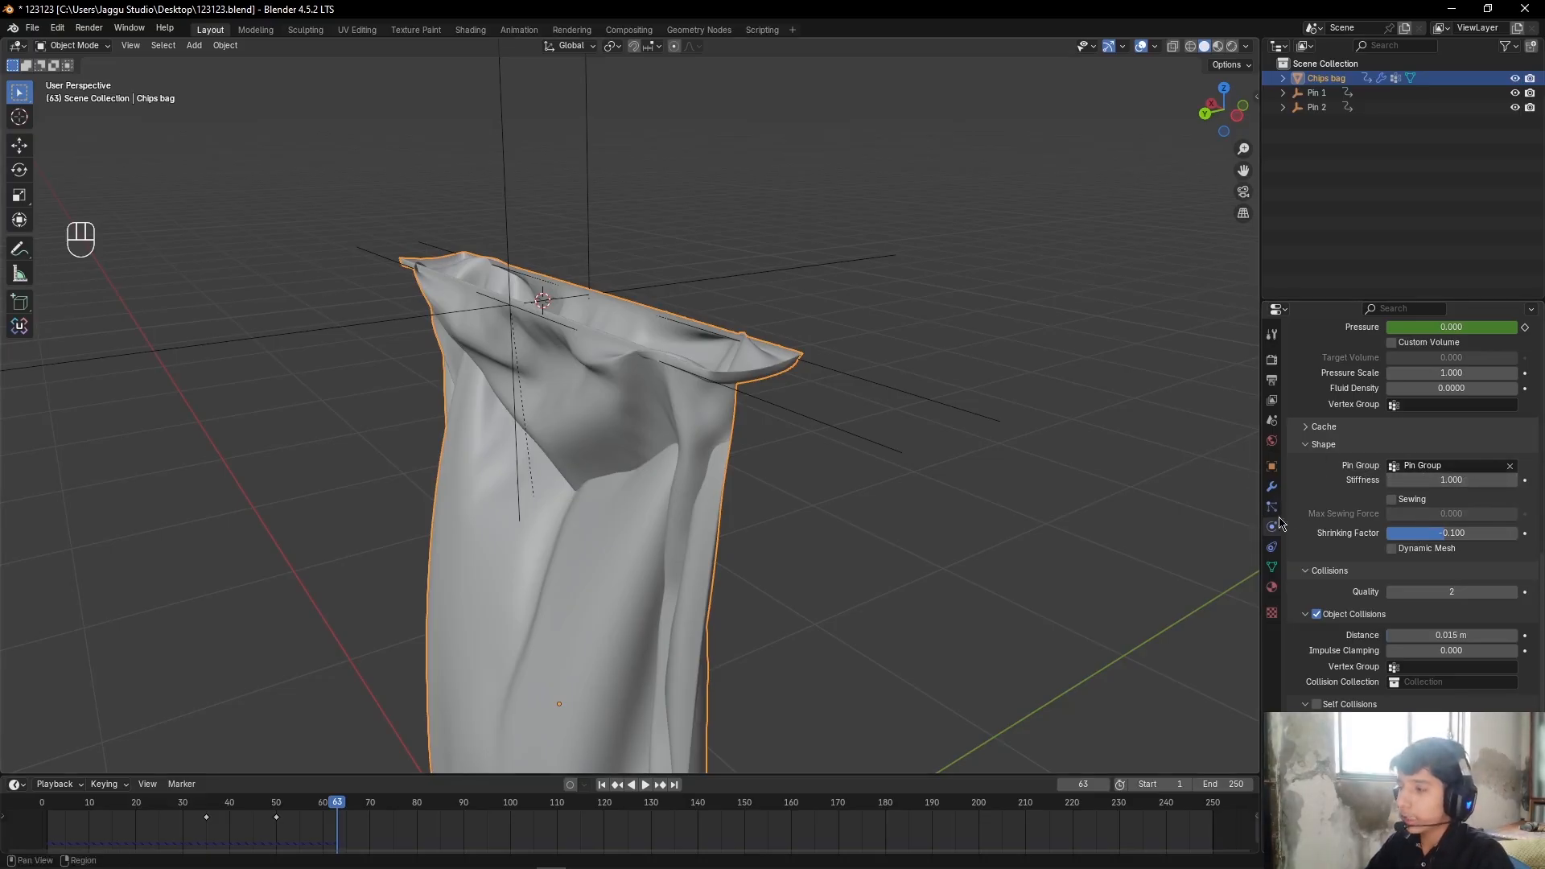
{"action": "left_click", "coordinate": [1272, 568]}
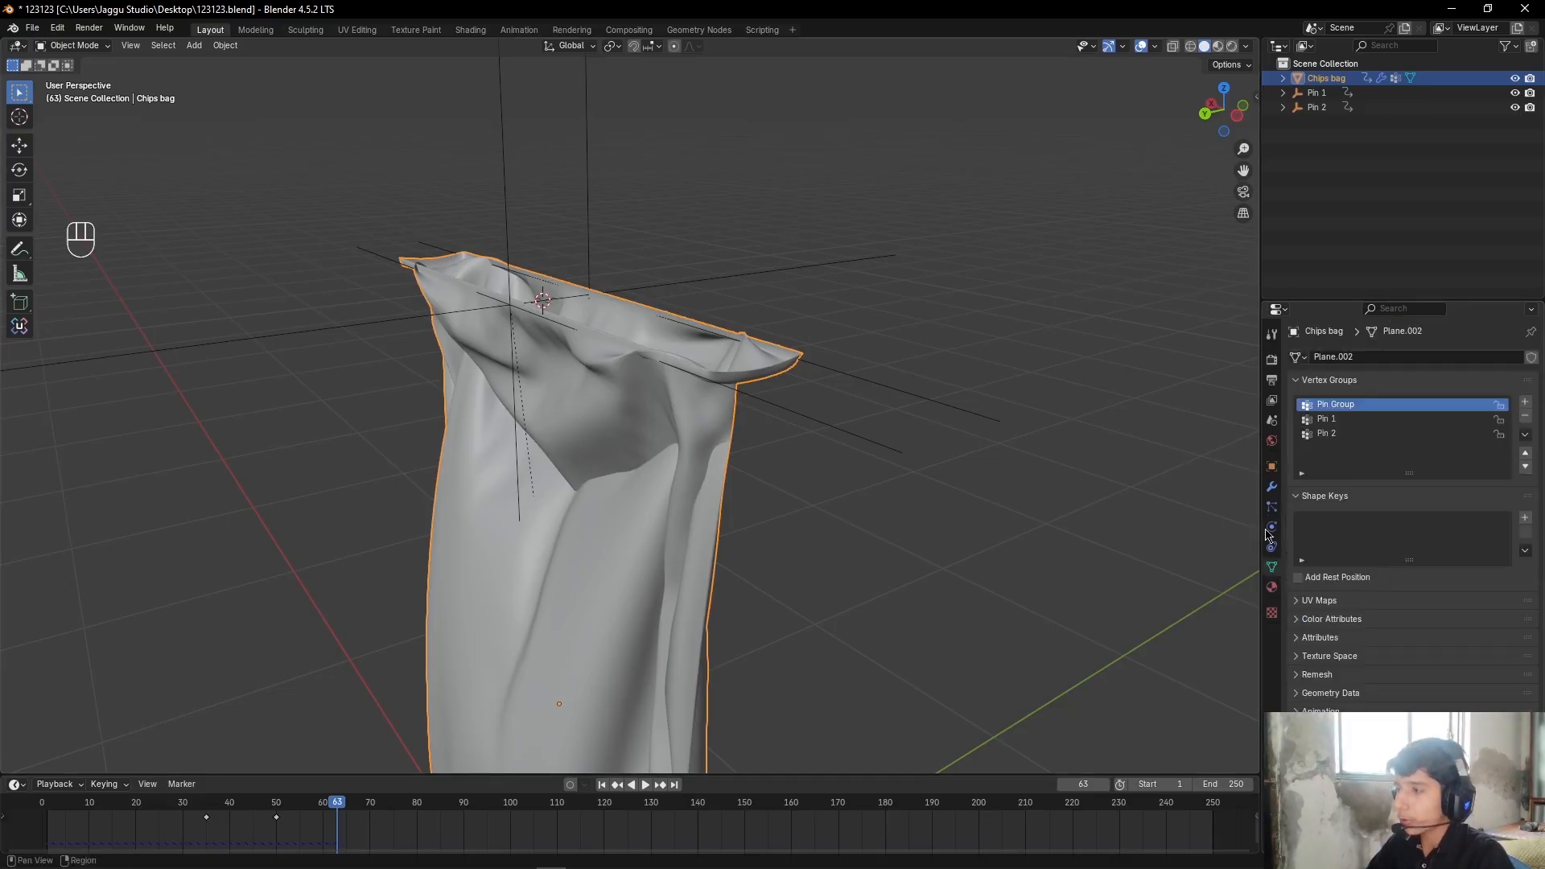
{"action": "key", "text": "ctrl+Tab"}
{"action": "scroll", "coordinate": [946, 425], "scroll_direction": "up", "scroll_amount": 2}
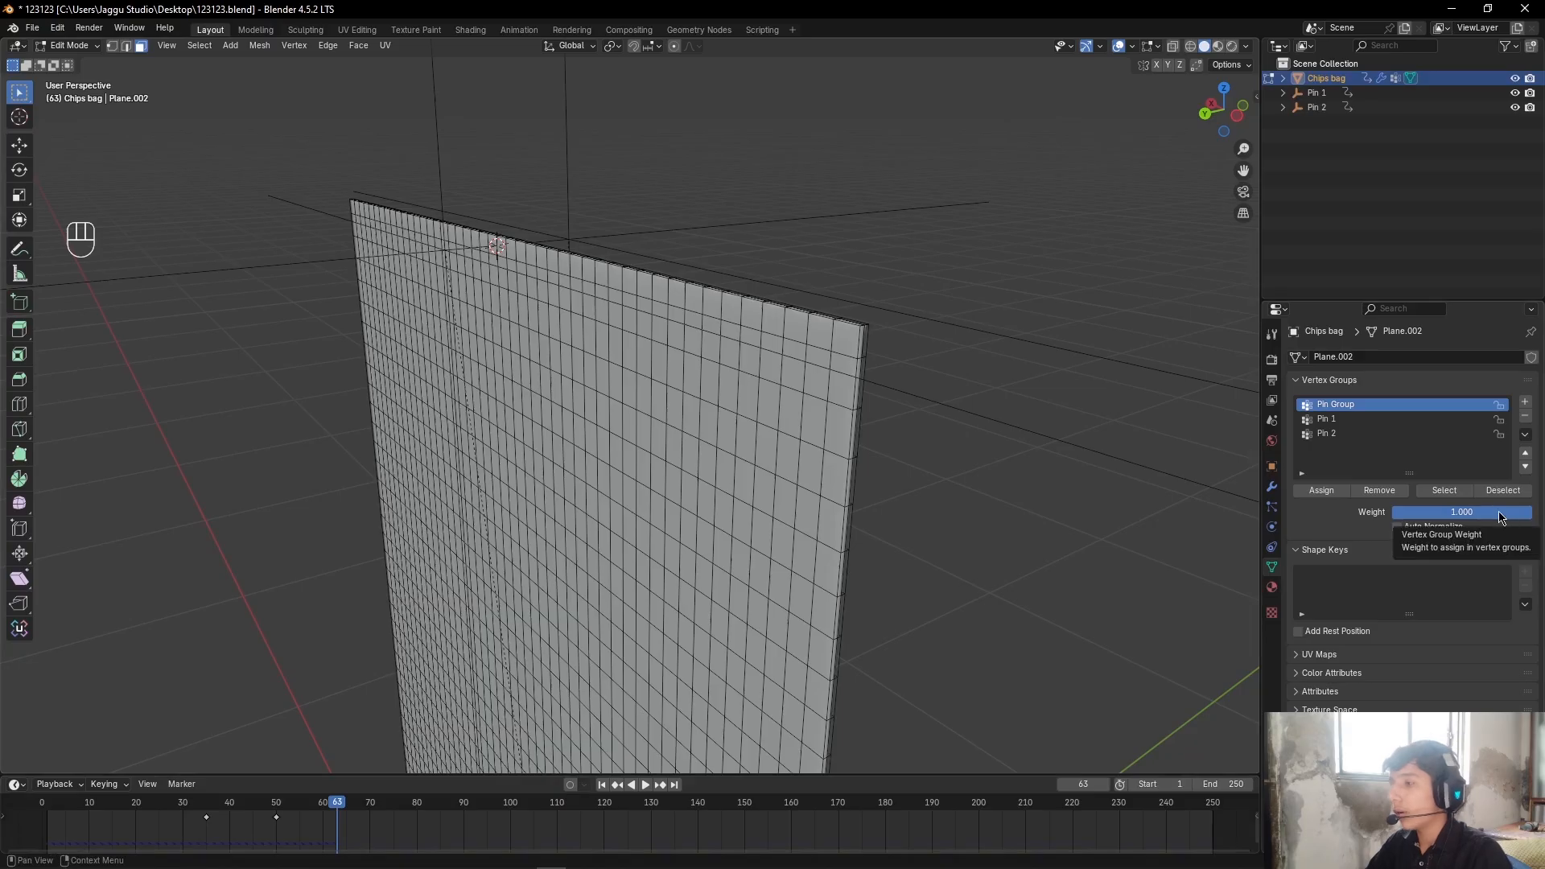
Step: Set the vertex group weight to 0 and return to frame 1 in Edit Mode
{"action": "left_click", "coordinate": [1463, 513]}
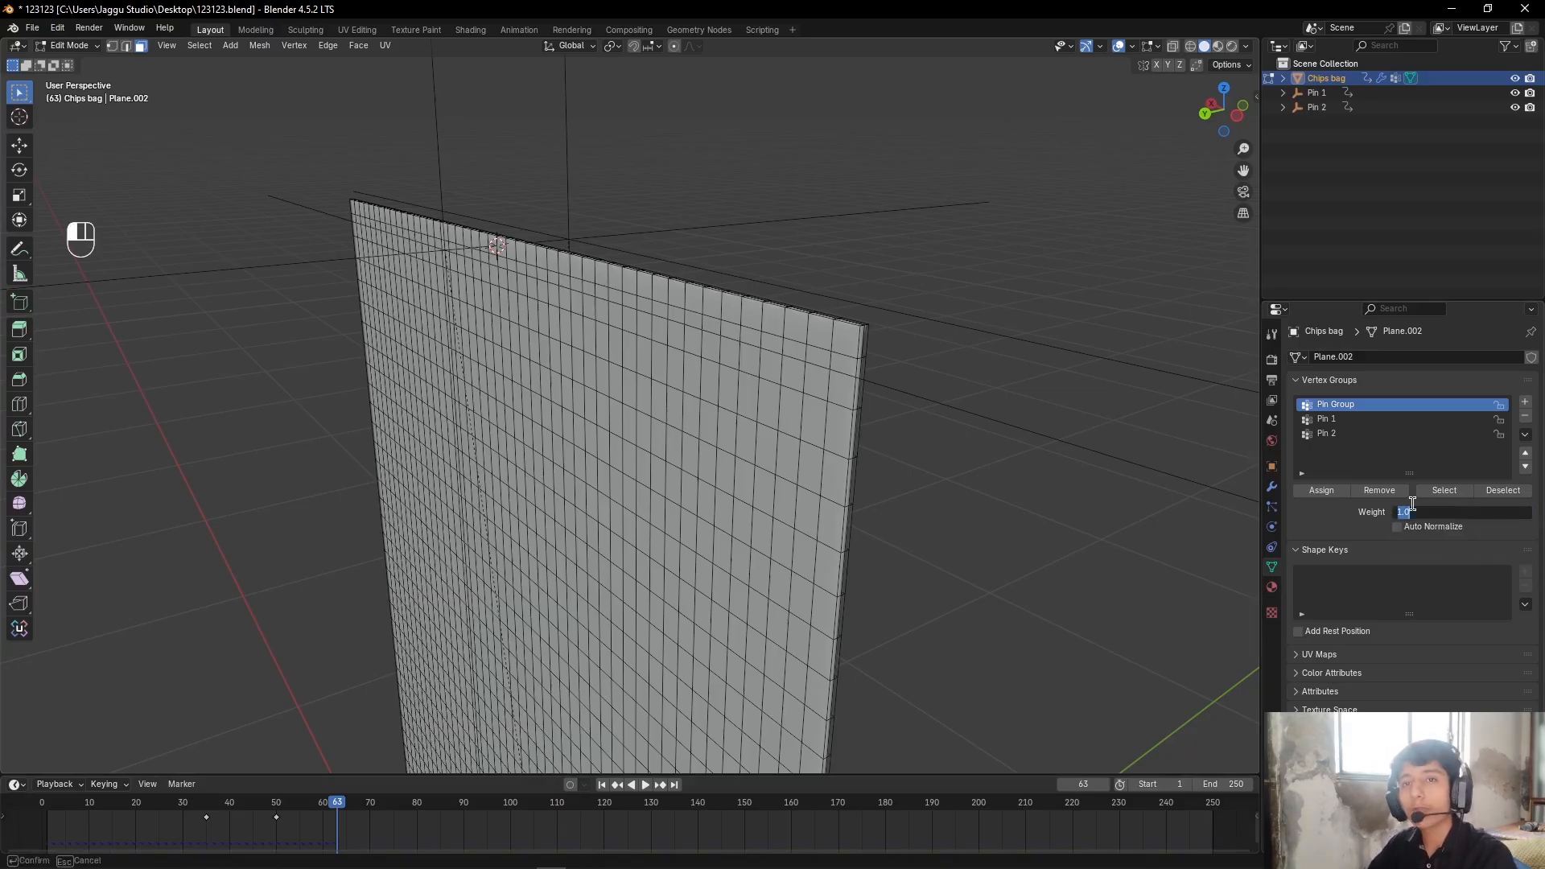
{"action": "type", "text": "0"}
{"action": "key", "text": "Return"}
{"action": "key", "text": "space"}
{"action": "key", "text": "shift+Left"}
{"action": "key", "text": "ctrl+Tab"}
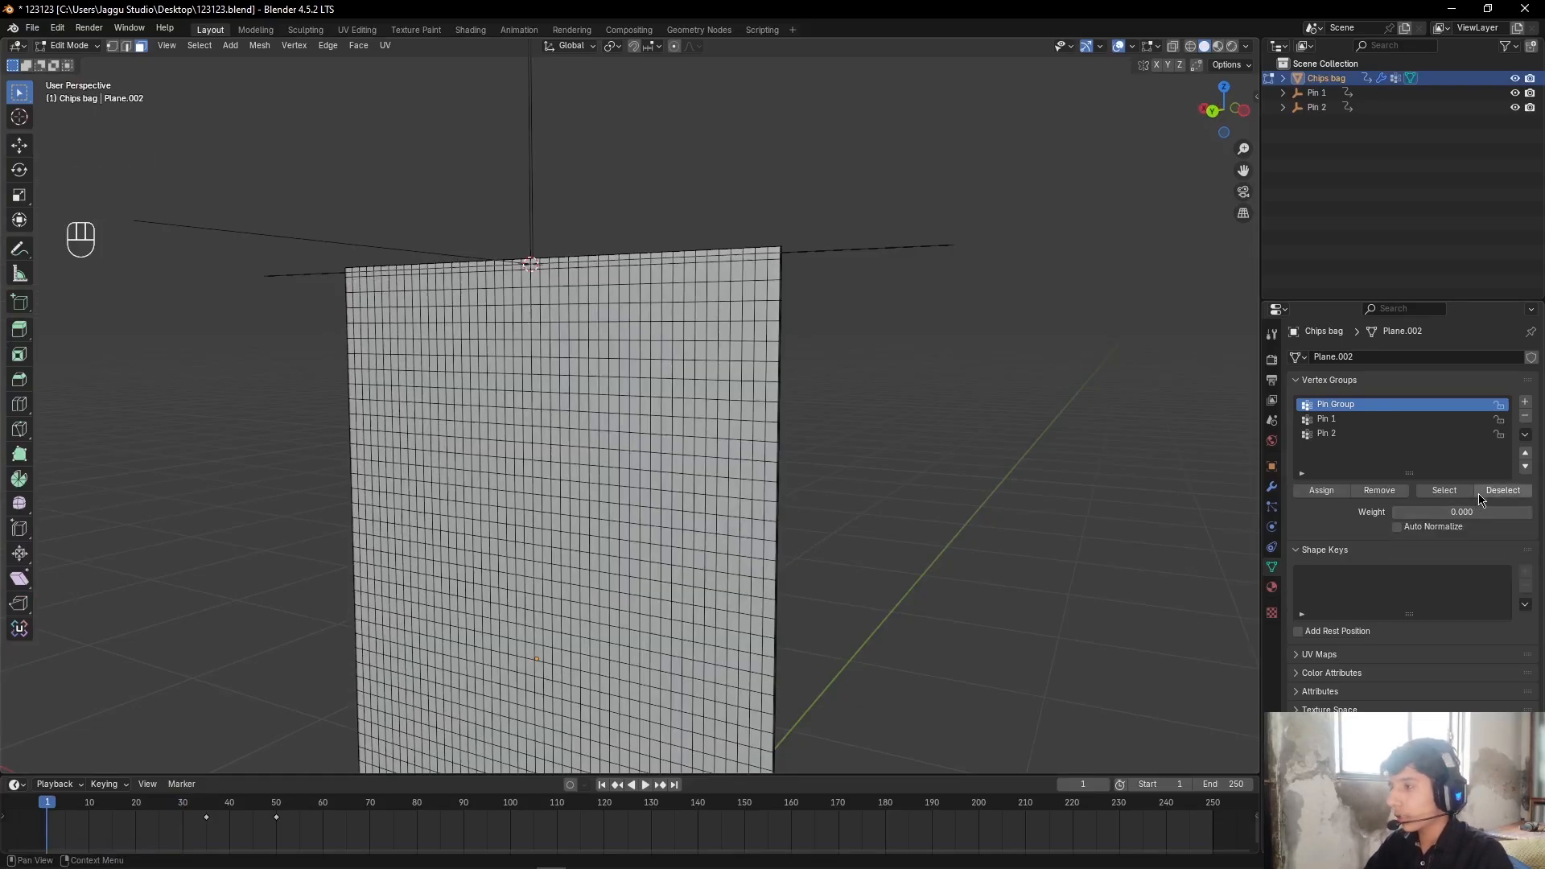
Step: Set the vertex group weight to 1 and try to keyframe it at frame 1
{"action": "left_click", "coordinate": [1464, 512]}
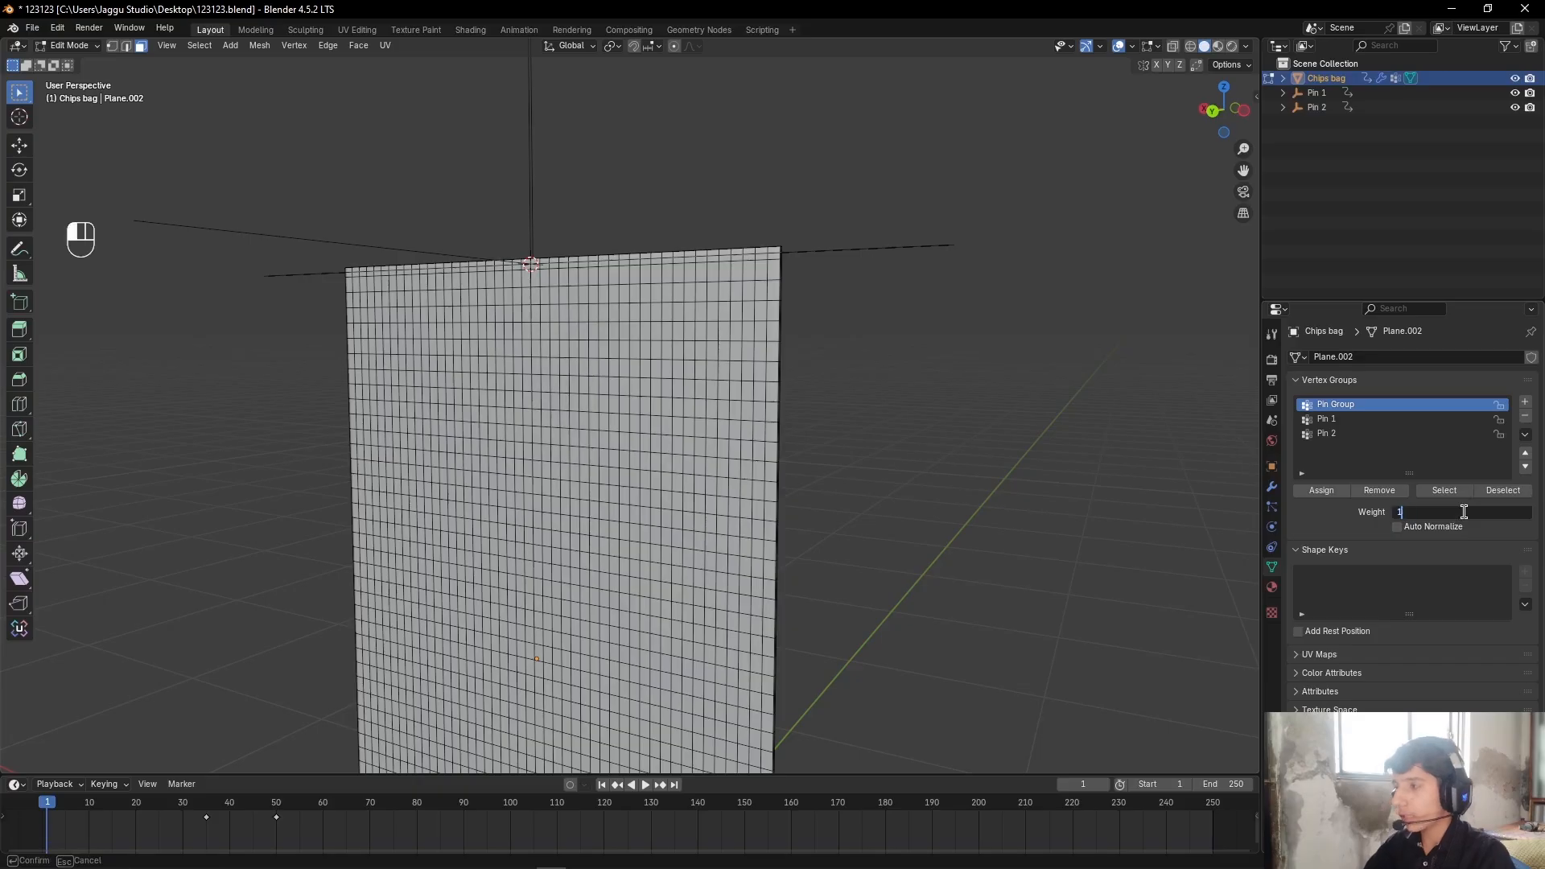
{"action": "key", "text": "Return"}
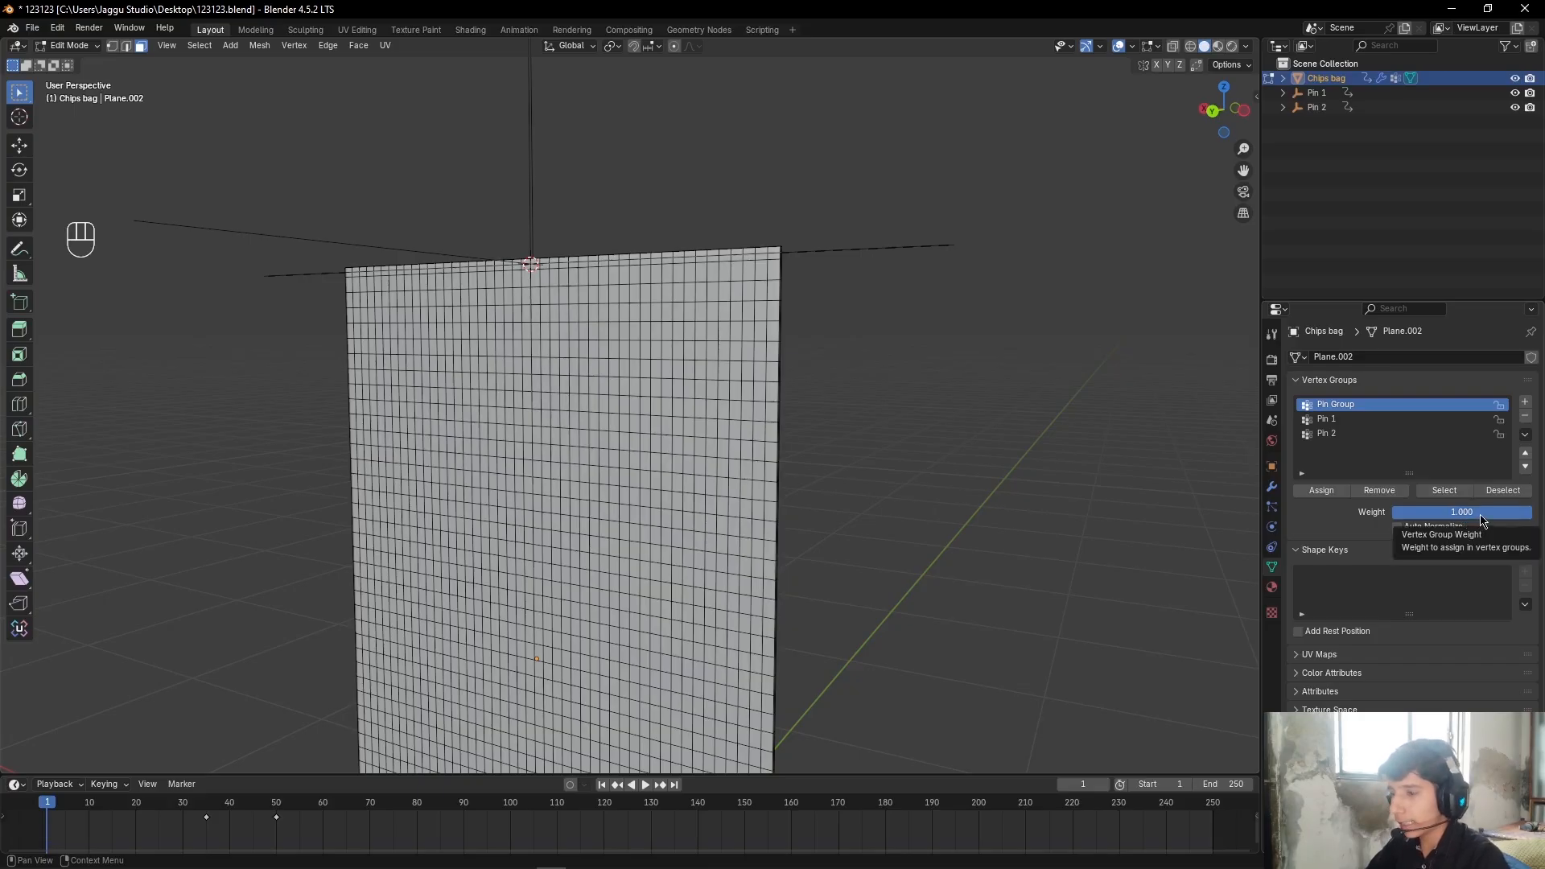
{"action": "key", "text": "i"}
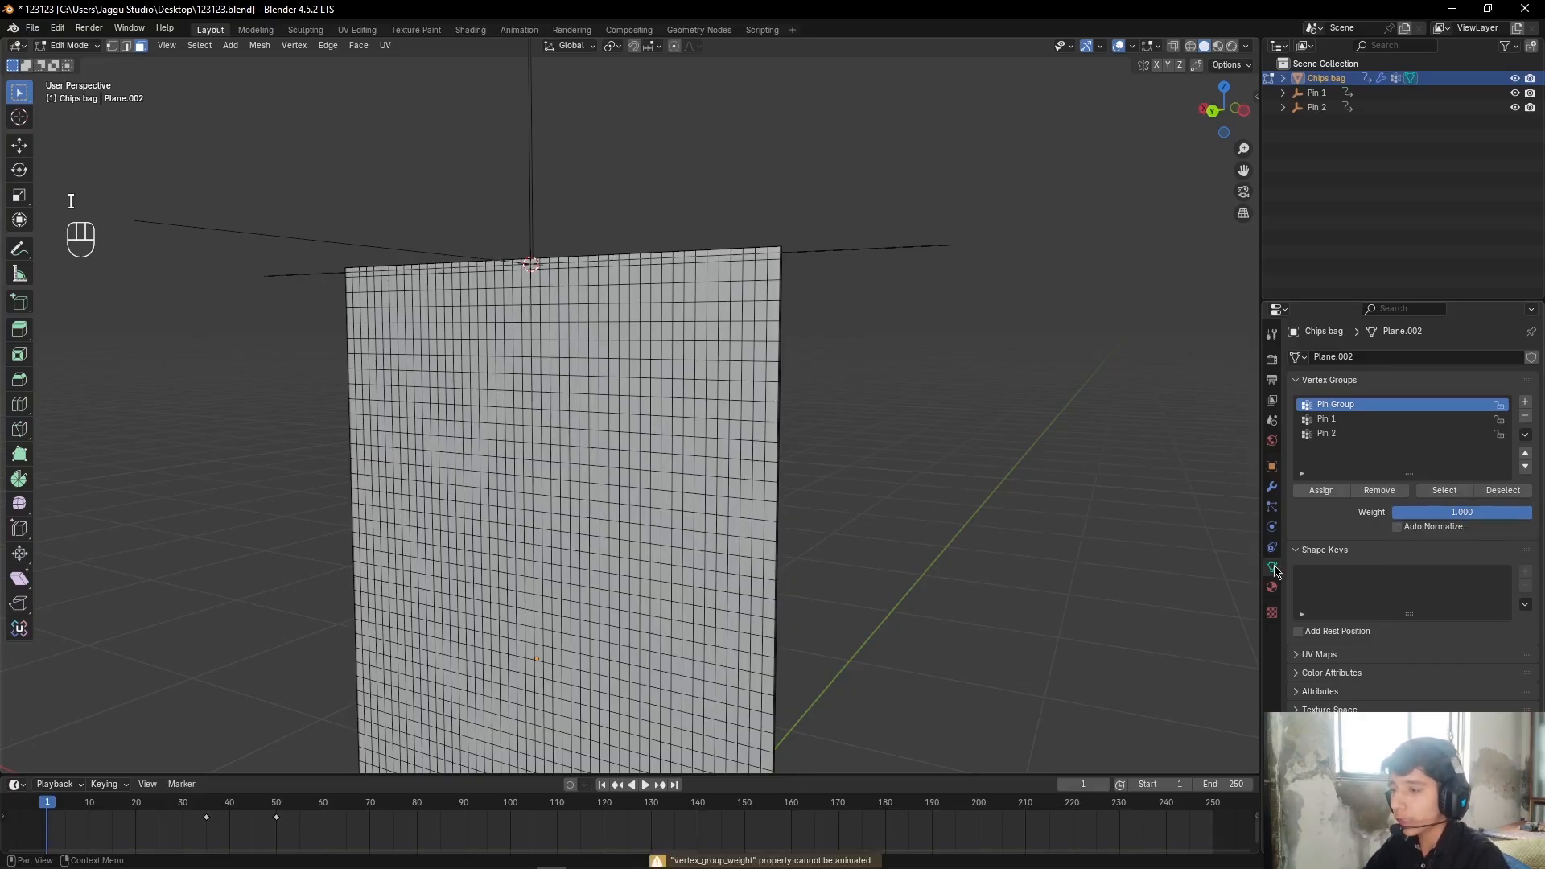
Step: Open the info log, read its entry about the keyframe attempt and close the log
{"action": "left_click", "coordinate": [732, 861]}
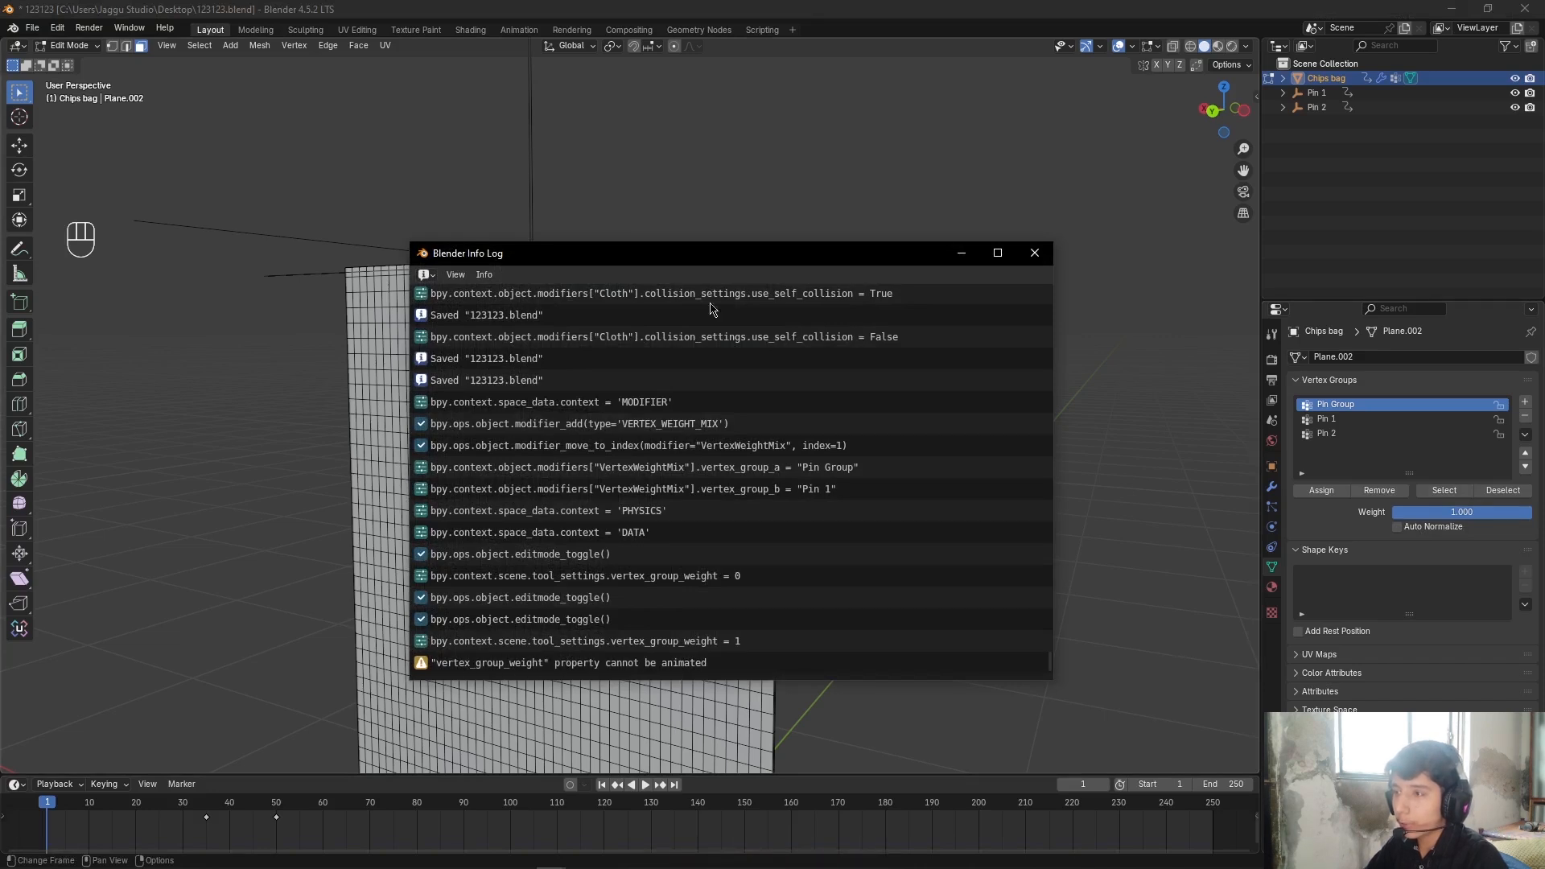
{"action": "left_click_drag", "start_coordinate": [667, 268], "coordinate": [902, 120]}
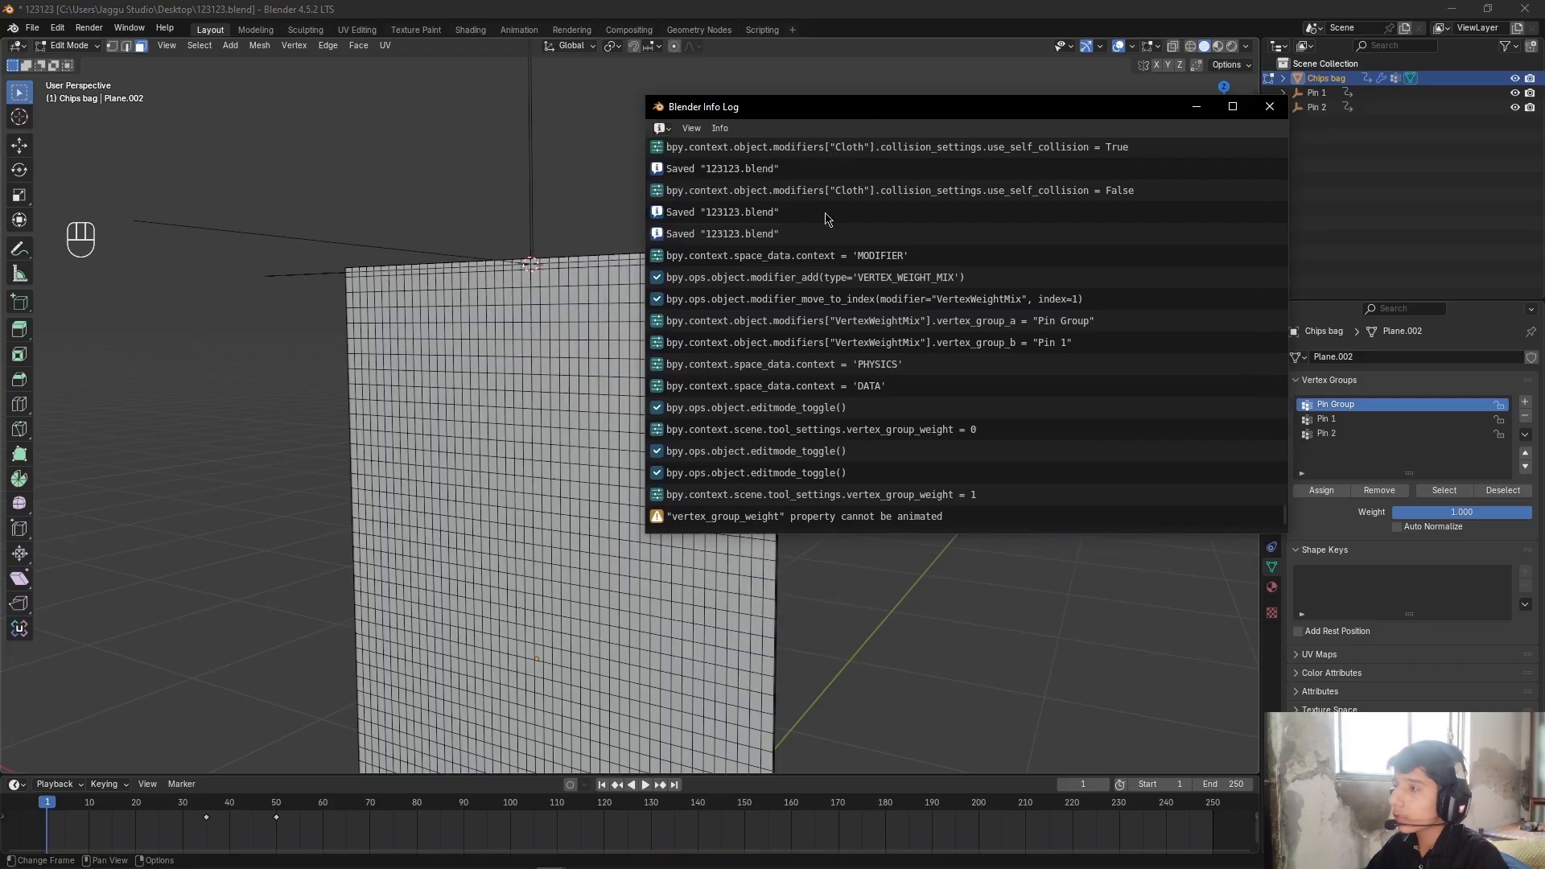
{"action": "mouse_move", "coordinate": [1035, 114]}
{"action": "left_mouse_down"}
{"action": "mouse_move", "coordinate": [970, 201]}
{"action": "mouse_move", "coordinate": [1041, 127]}
{"action": "left_mouse_up"}
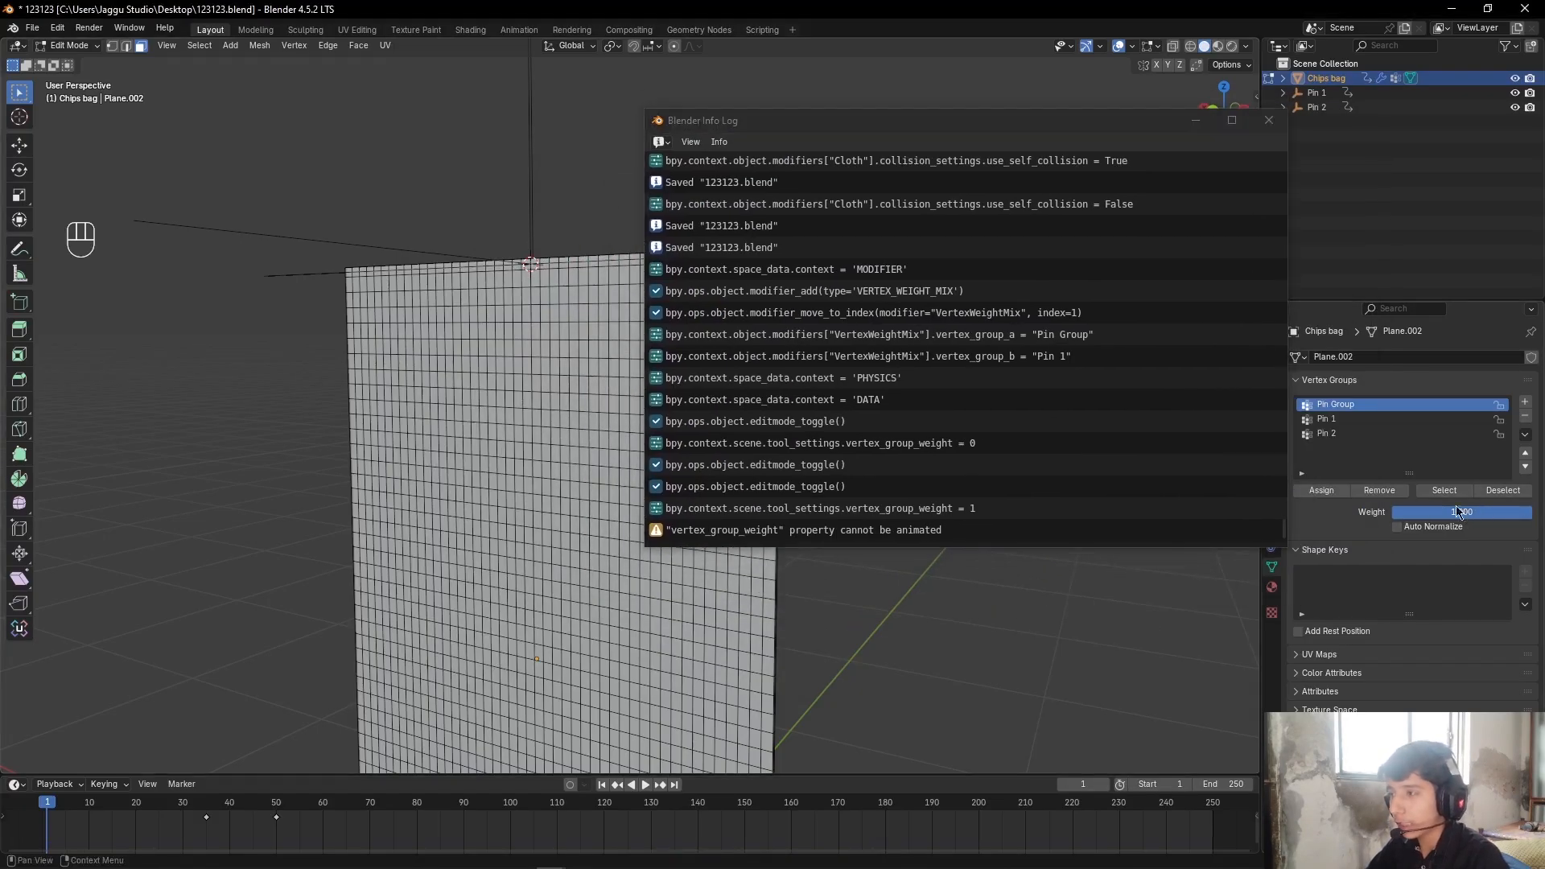
{"action": "left_click", "coordinate": [1269, 120]}
Step: Return to Object Mode and compare the Vertex Weight Mix modifier's settings with the bag's vertex groups
{"action": "key", "text": "Tab"}
{"action": "left_click", "coordinate": [1271, 486]}
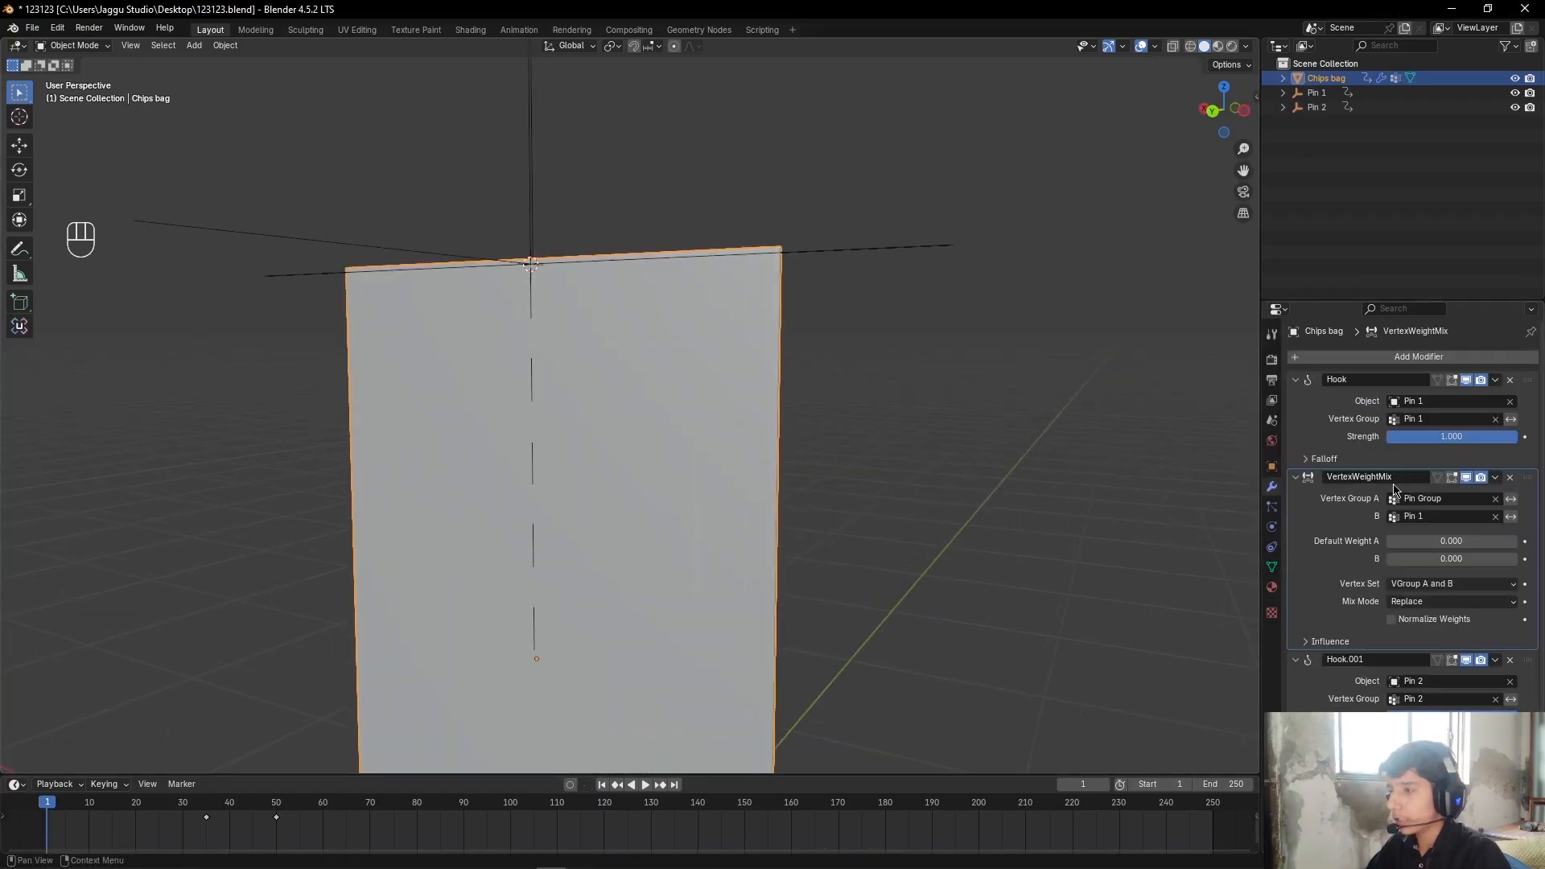
{"action": "scroll", "coordinate": [1317, 527], "scroll_direction": "down", "scroll_amount": 1}
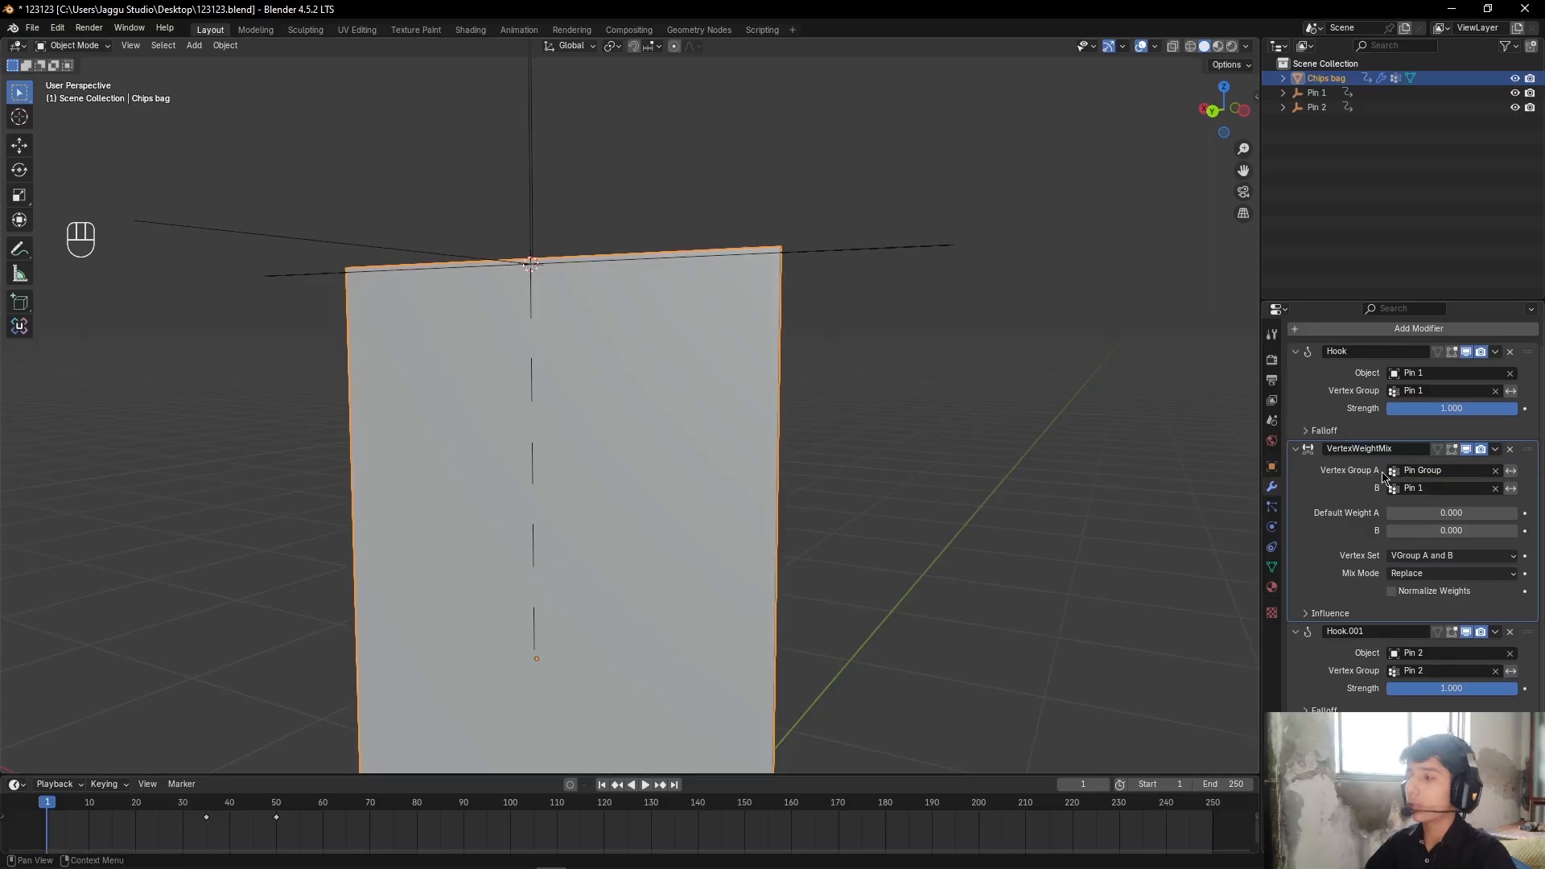
{"action": "left_click", "coordinate": [1271, 567]}
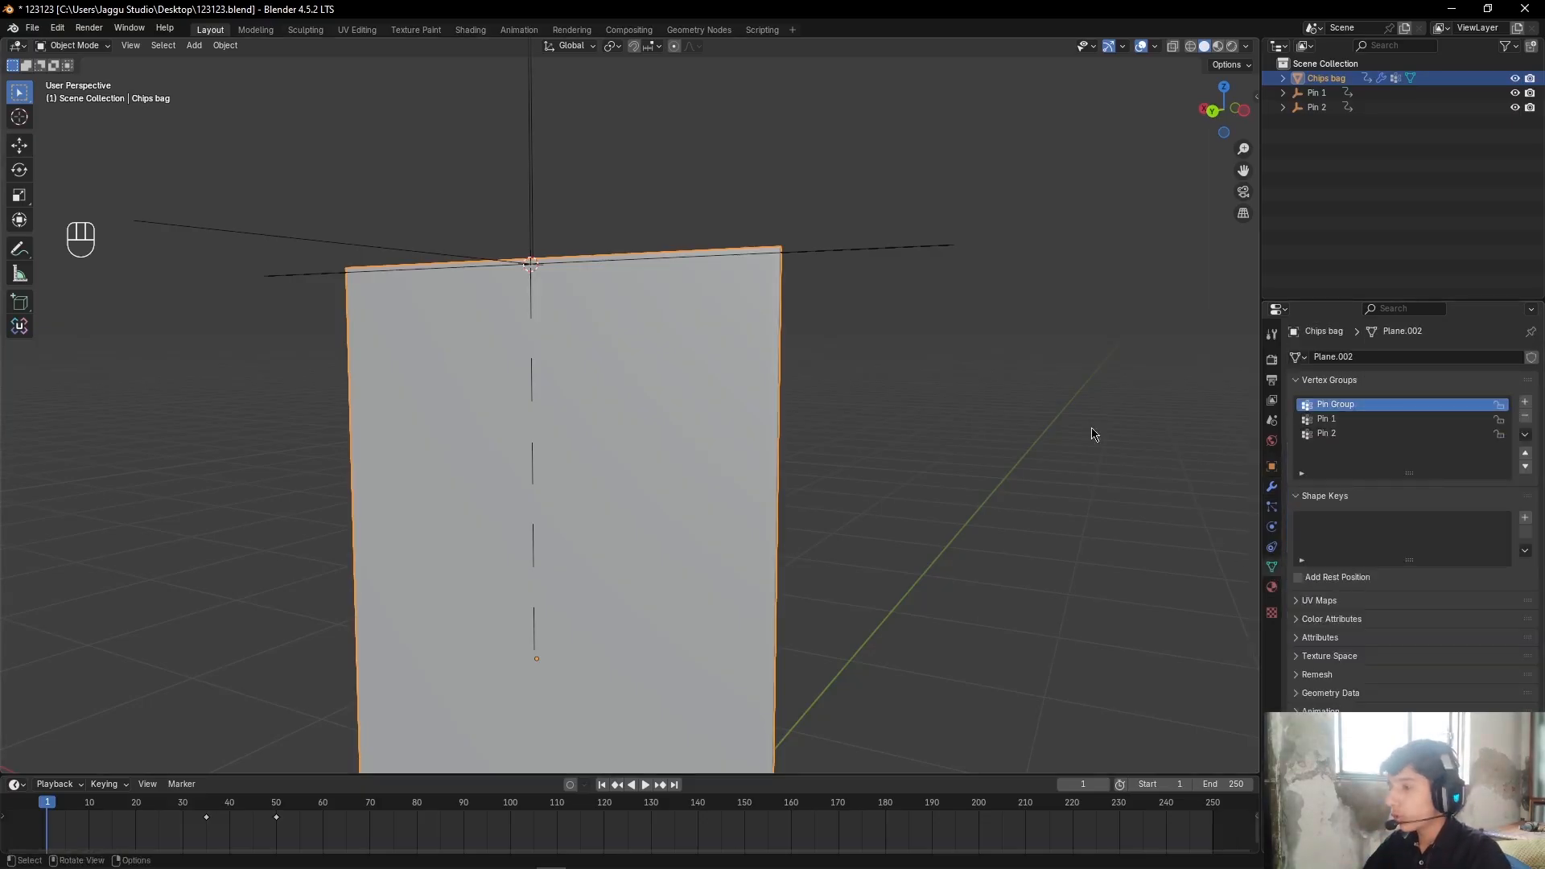
{"action": "left_click", "coordinate": [1271, 486]}
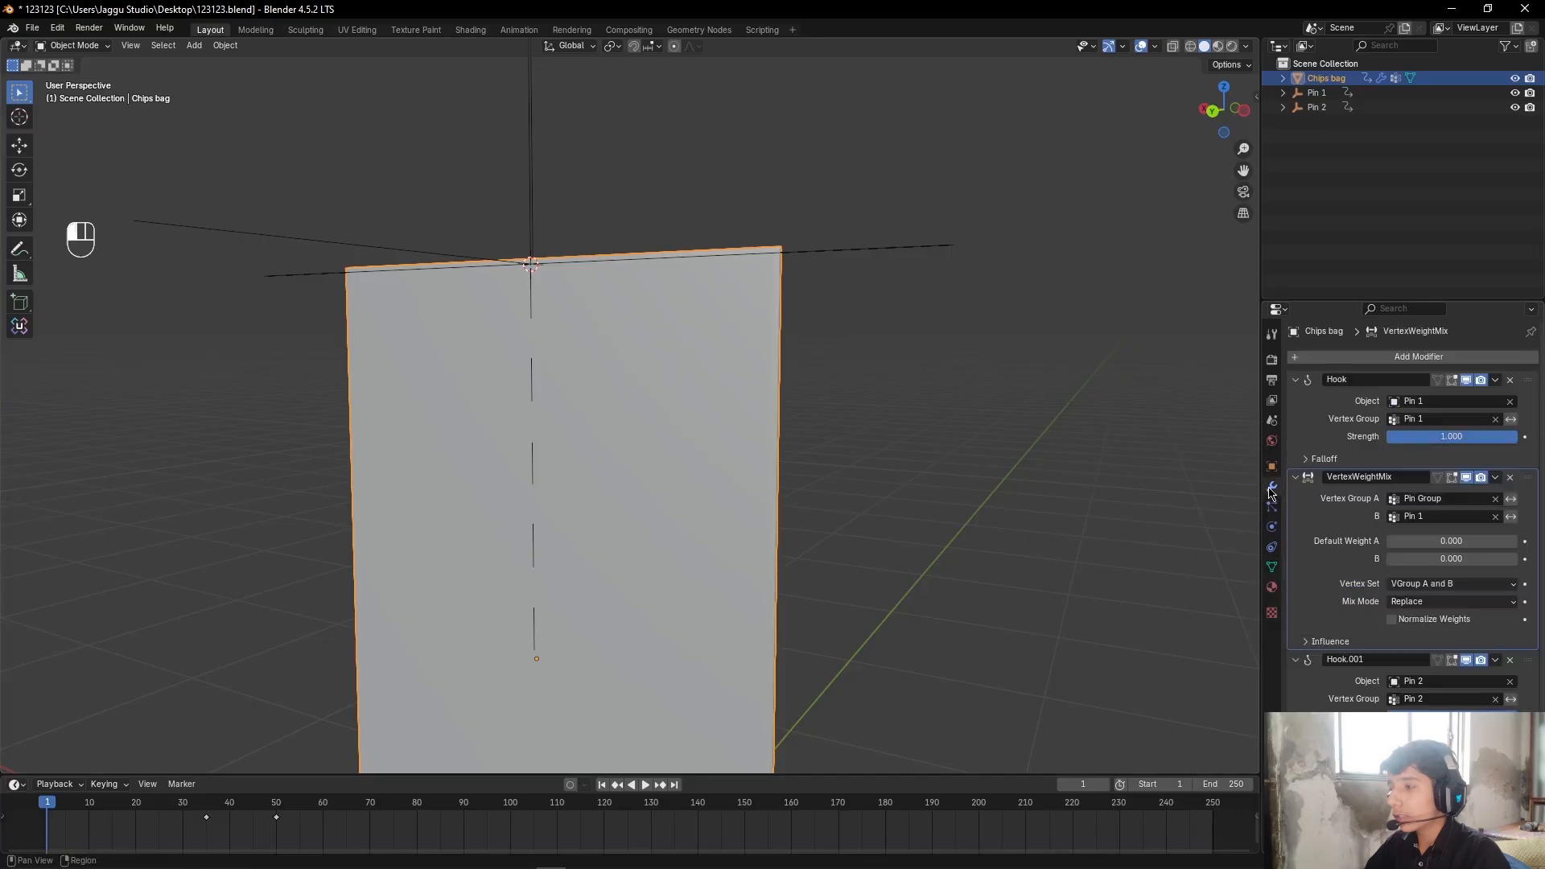
Step: Select the Pin Group's vertices in Edit Mode, examine which rim faces they cover, and deselect them
{"action": "left_click", "coordinate": [1271, 568]}
{"action": "key", "text": "ctrl+Tab"}
{"action": "left_click", "coordinate": [1223, 528]}
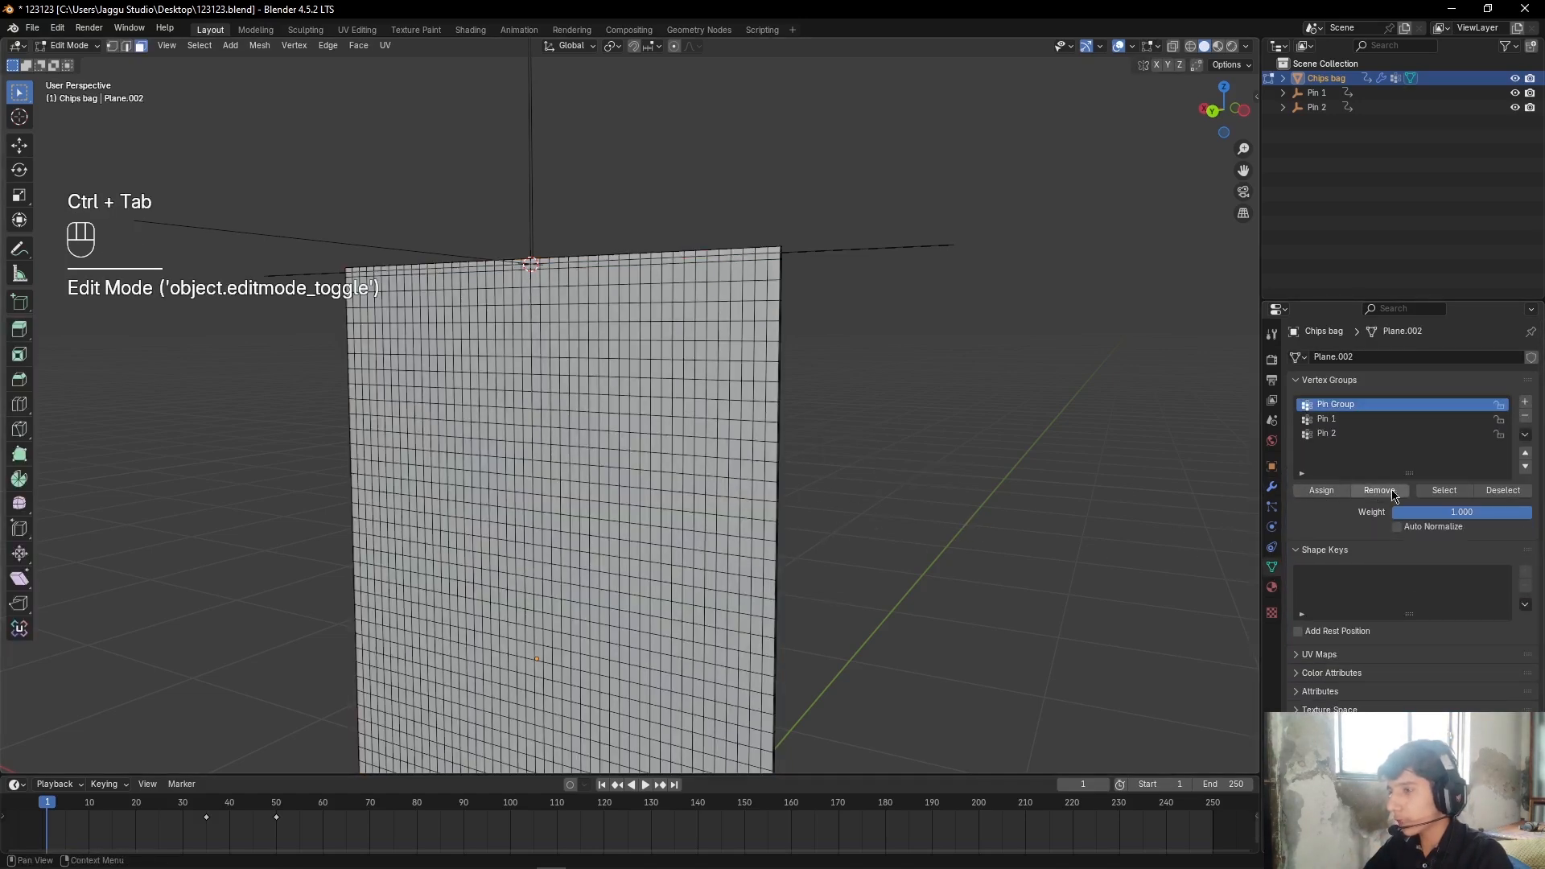
{"action": "left_click", "coordinate": [1446, 491]}
{"action": "middle_click_drag", "start_coordinate": [610, 364], "coordinate": [724, 410], "text": "alt+shift"}
{"action": "scroll", "coordinate": [876, 413], "scroll_direction": "up", "scroll_amount": 2}
{"action": "middle_click_drag", "start_coordinate": [876, 413], "coordinate": [863, 382], "text": "alt"}
{"action": "scroll", "coordinate": [807, 414], "scroll_direction": "up", "scroll_amount": 2}
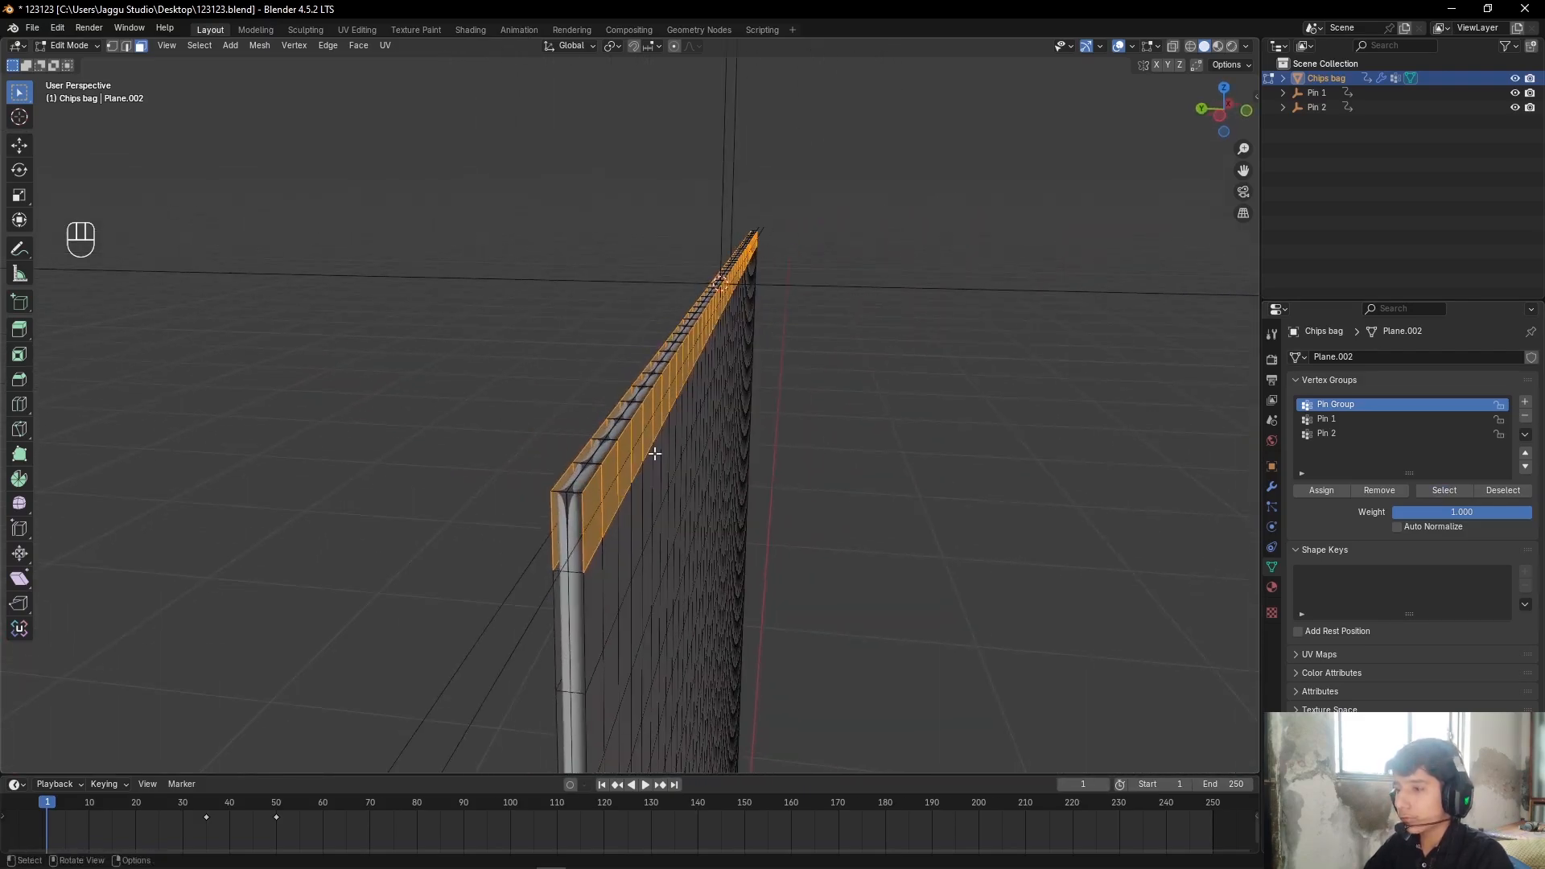
{"action": "scroll", "coordinate": [929, 500], "scroll_direction": "down", "scroll_amount": 3}
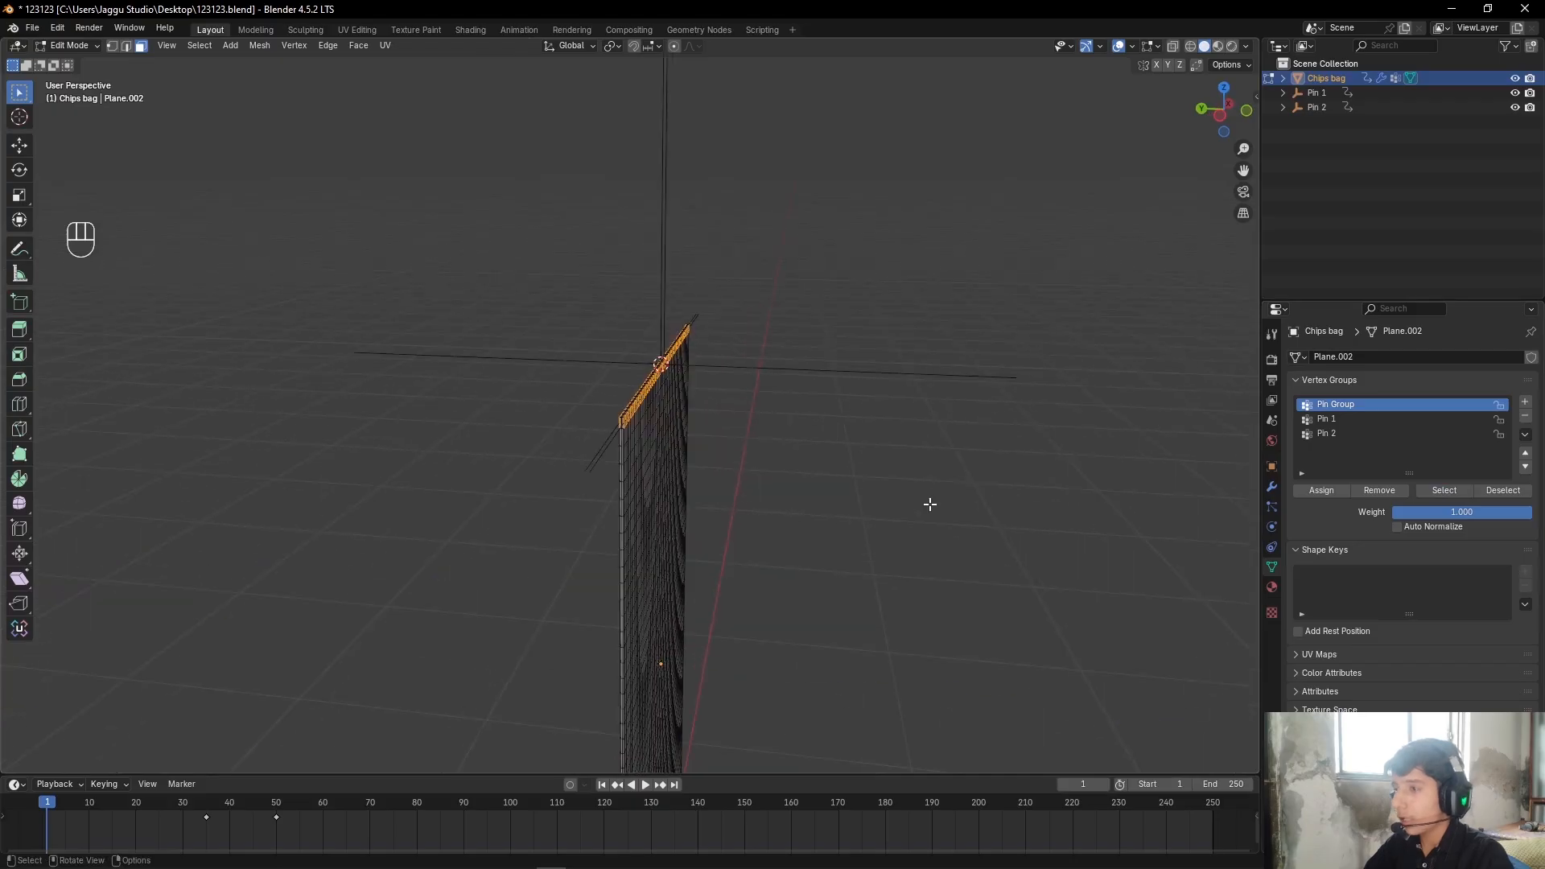
{"action": "scroll", "coordinate": [929, 500], "scroll_direction": "up", "scroll_amount": 3}
{"action": "left_click", "coordinate": [1100, 451]}
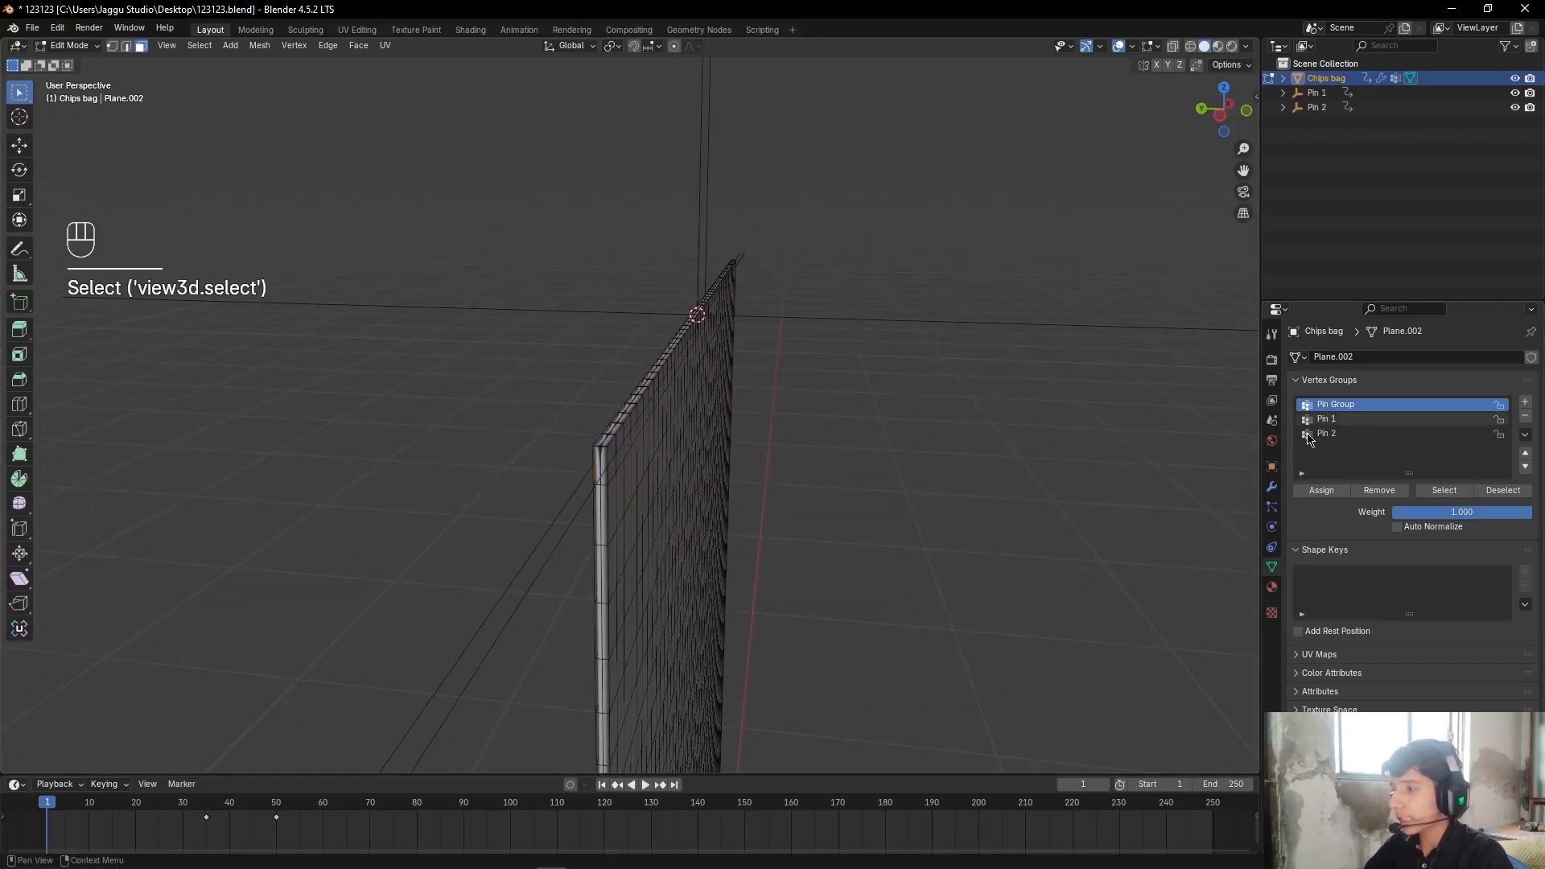
Step: Select the Pin 1 group's vertices, examine their side of the rim, deselect them and return to Object Mode
{"action": "left_click", "coordinate": [1352, 420]}
{"action": "left_click", "coordinate": [1443, 490]}
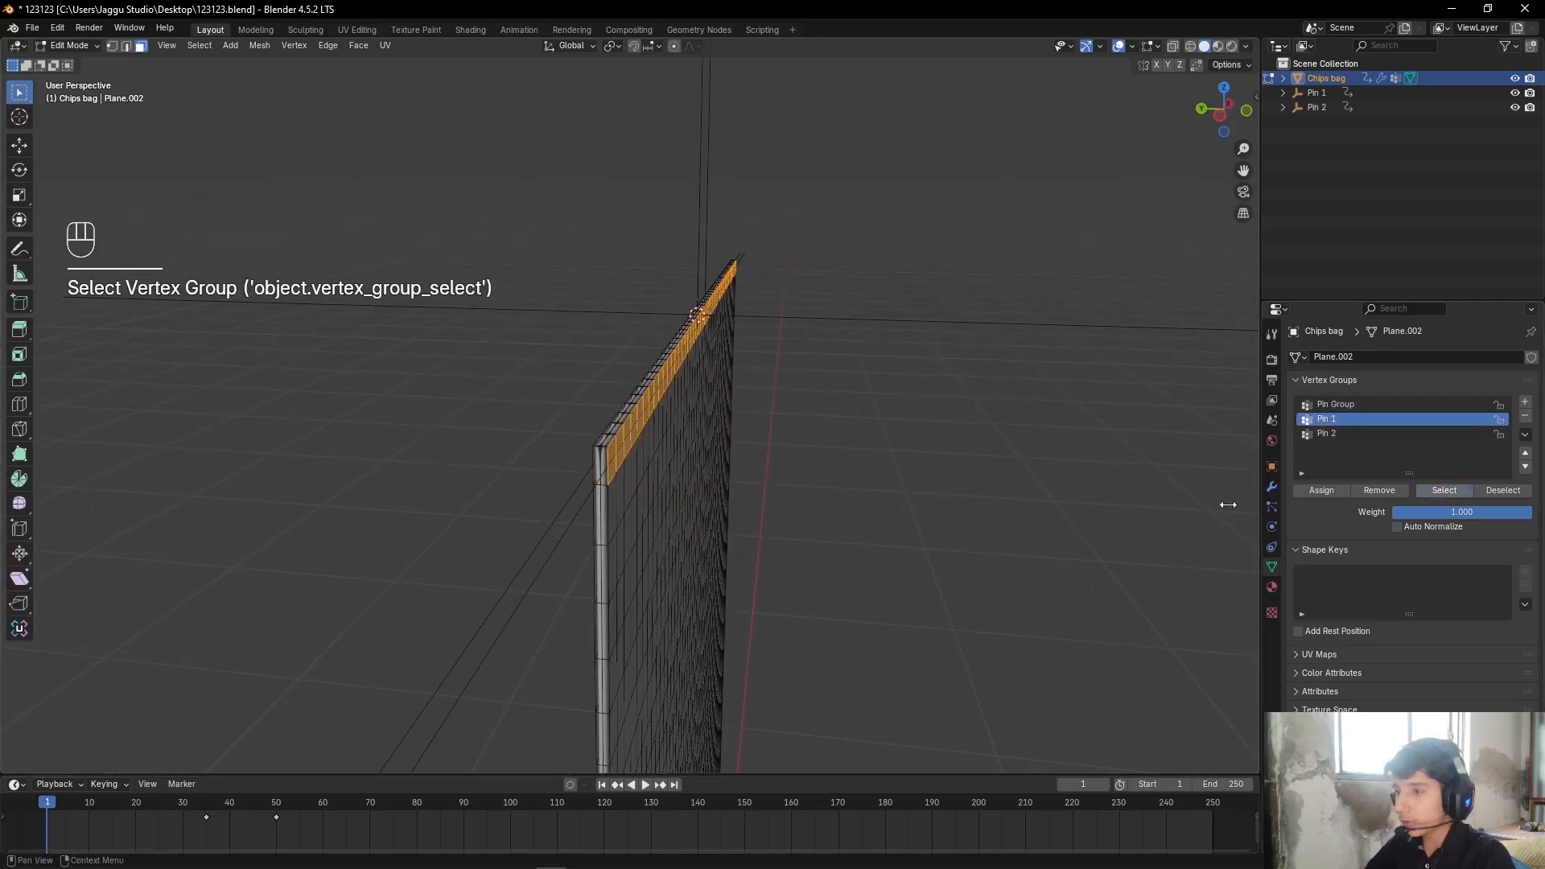
{"action": "middle_click_drag", "start_coordinate": [748, 499], "coordinate": [589, 558], "text": "alt"}
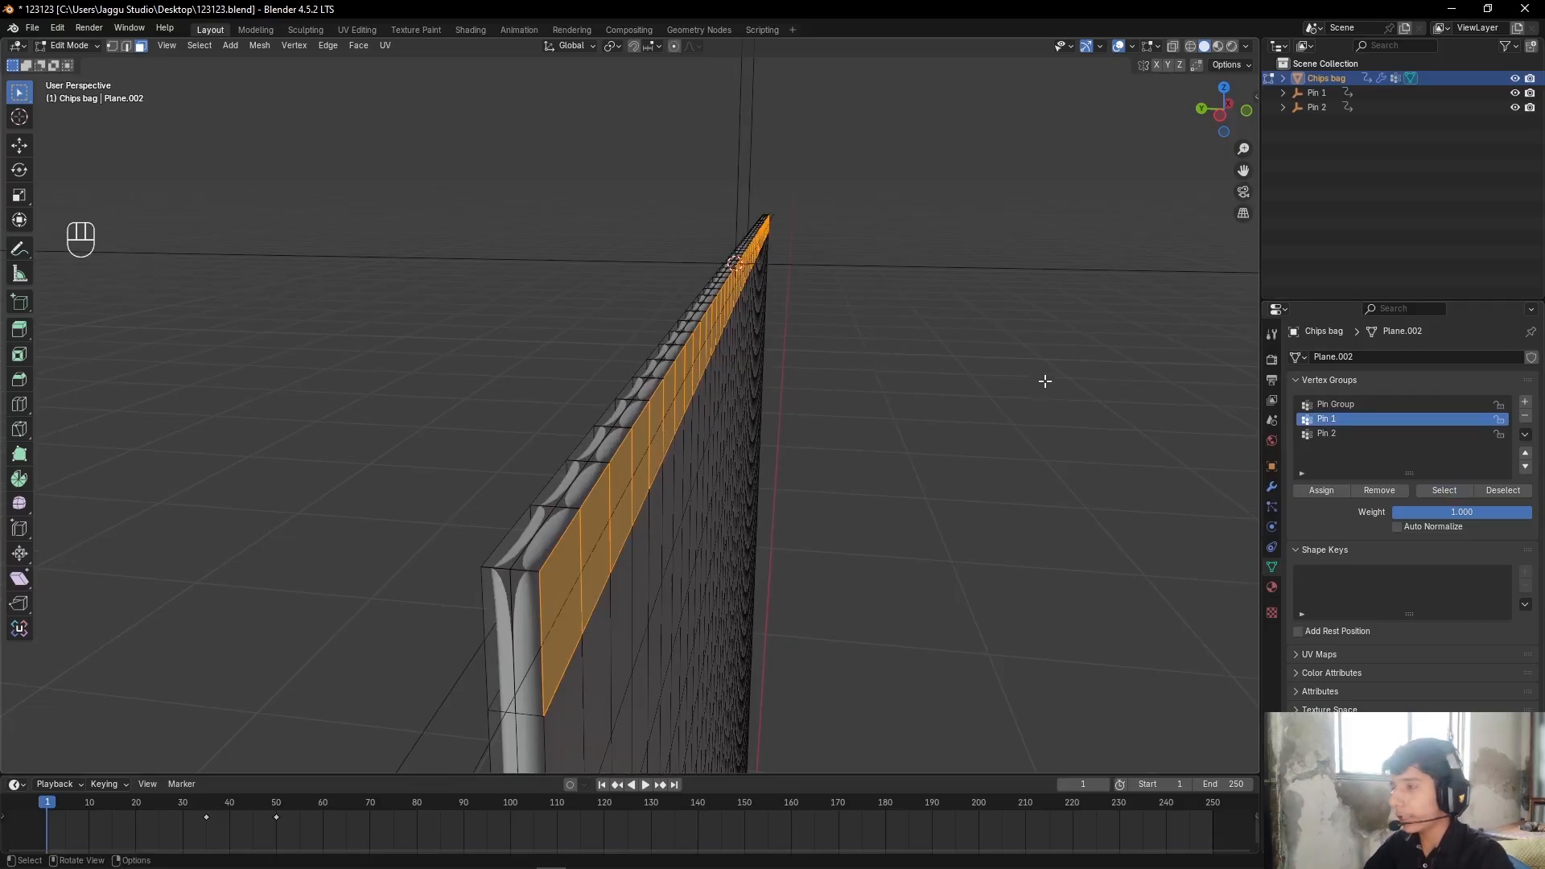
{"action": "left_click", "coordinate": [1104, 411]}
{"action": "key", "text": "ctrl+Tab"}
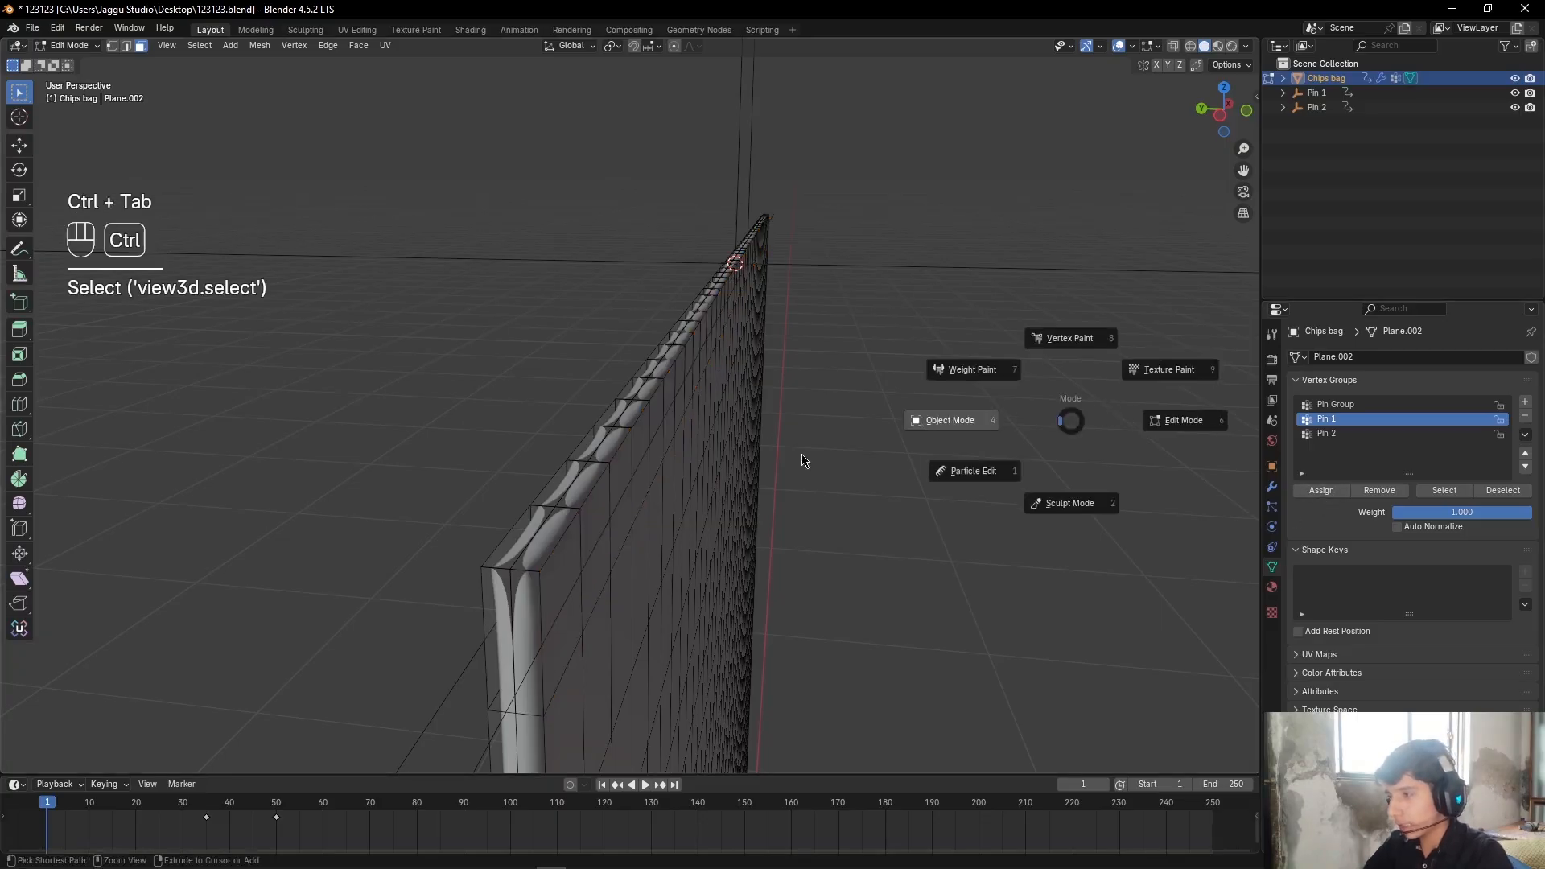
{"action": "left_click", "coordinate": [803, 459]}
Step: Set the Vertex Weight Mix modifier's Mix Mode to Subtract
{"action": "left_click", "coordinate": [1272, 487]}
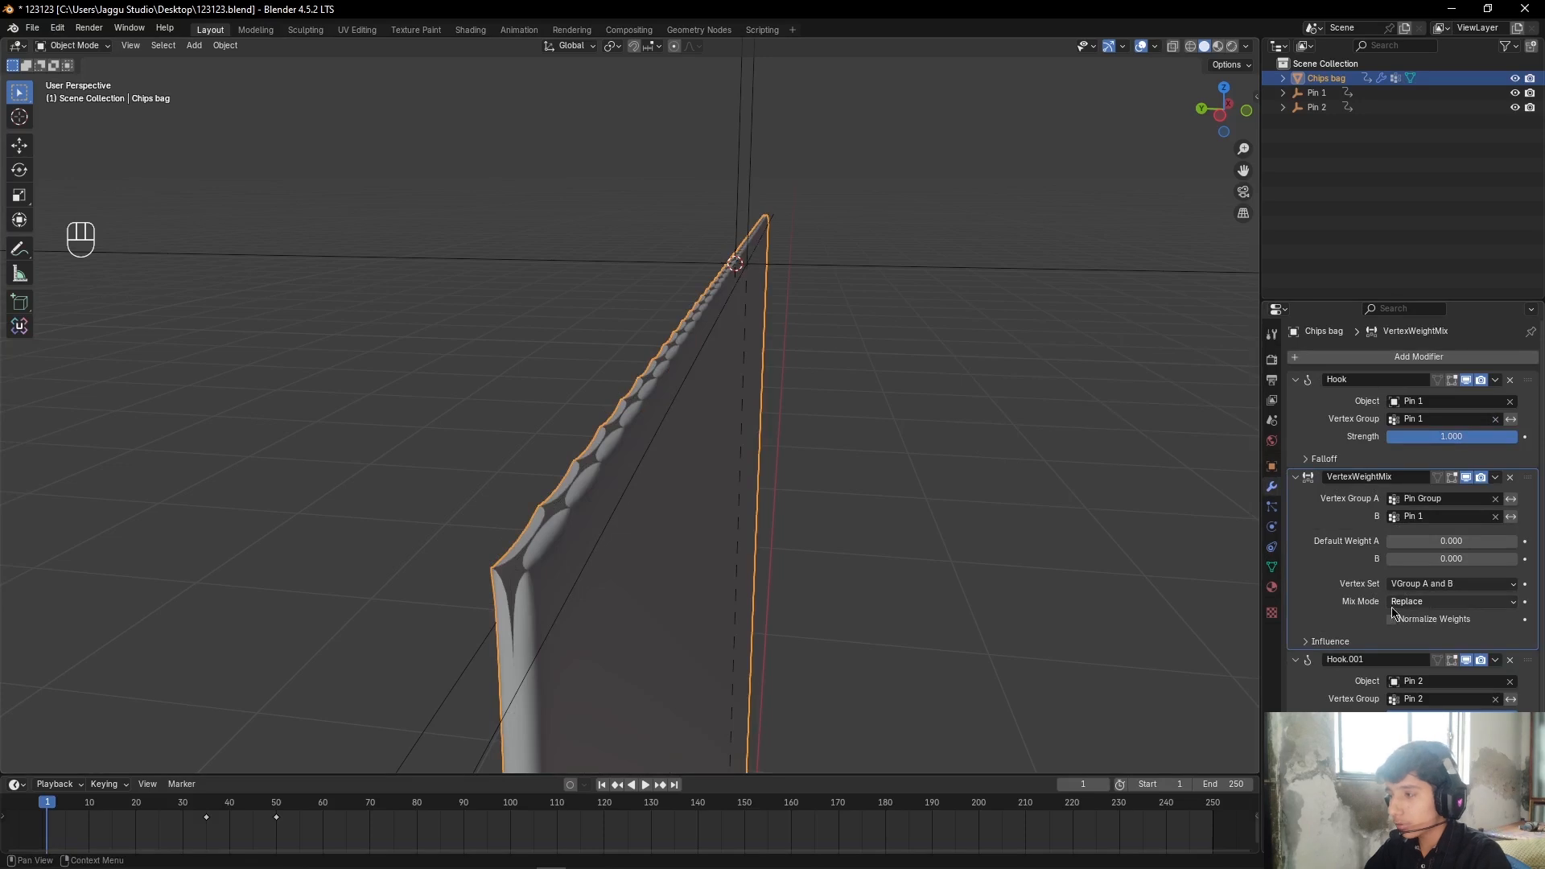
{"action": "left_click", "coordinate": [1416, 603]}
{"action": "left_click", "coordinate": [1428, 656]}
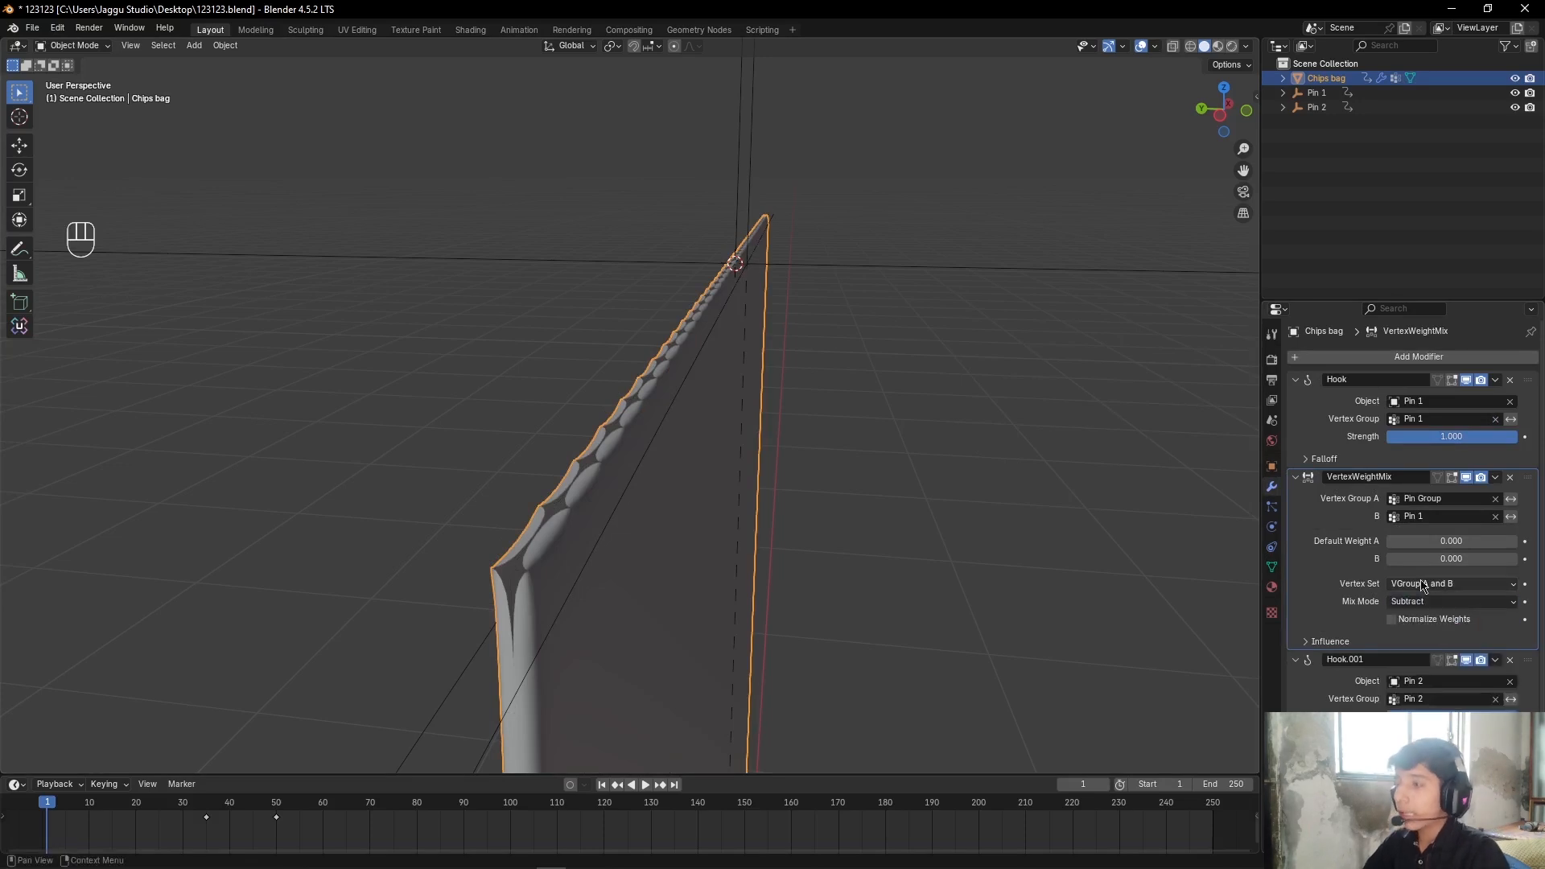
Step: Select the rim's upper face loop in Edit Mode, compare it with the modifier's groups, deselect it and return to Object Mode
{"action": "key", "text": "ctrl+Tab"}
{"action": "middle_click_drag", "start_coordinate": [966, 583], "coordinate": [901, 523], "text": "shift"}
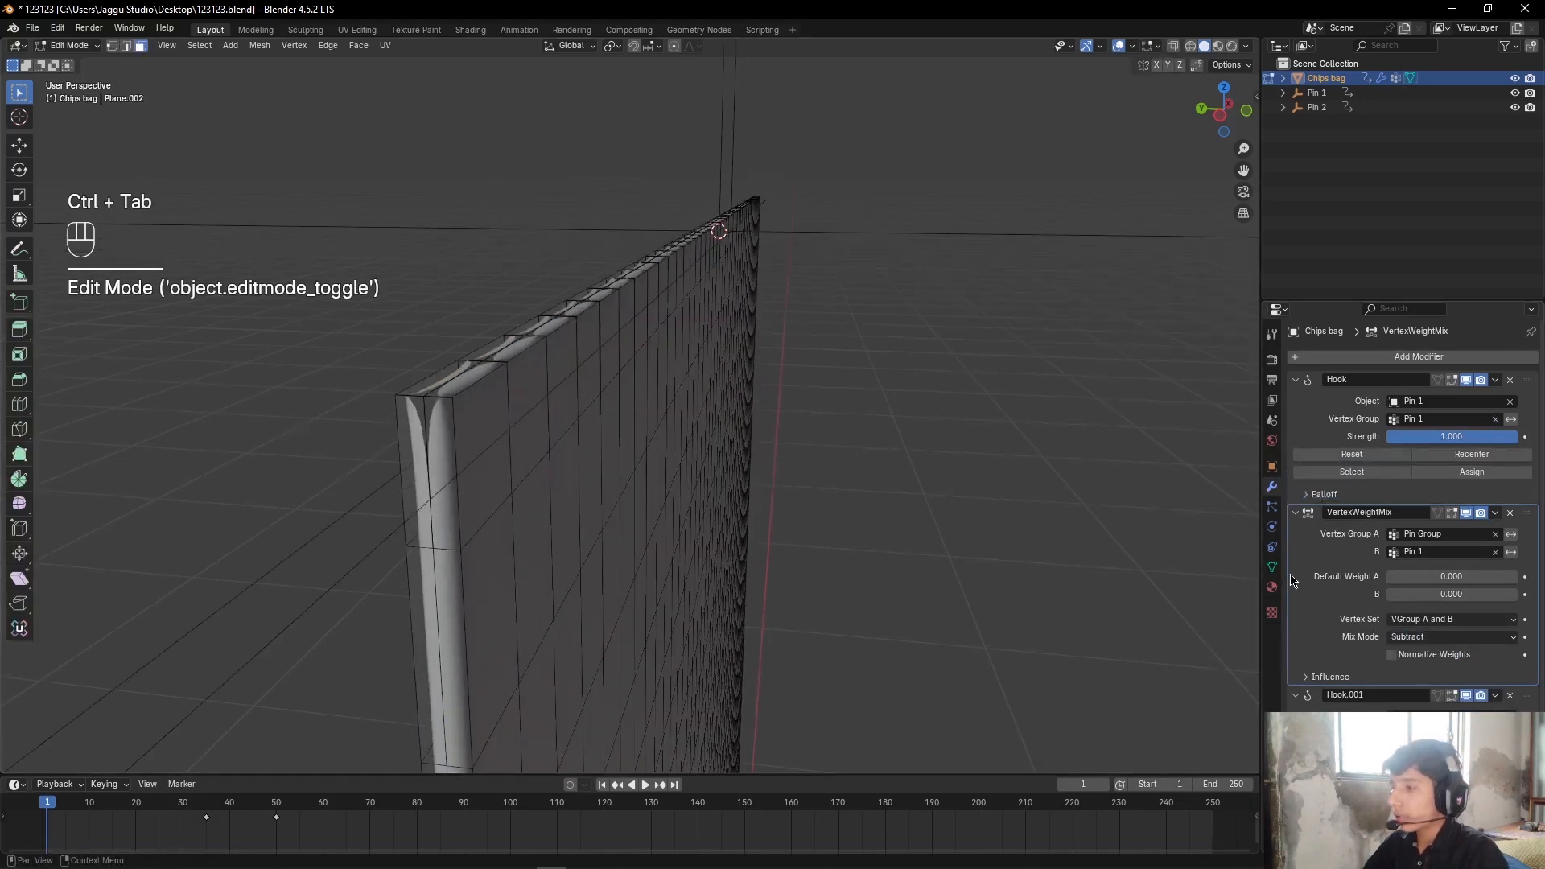
{"action": "left_click", "coordinate": [1271, 567]}
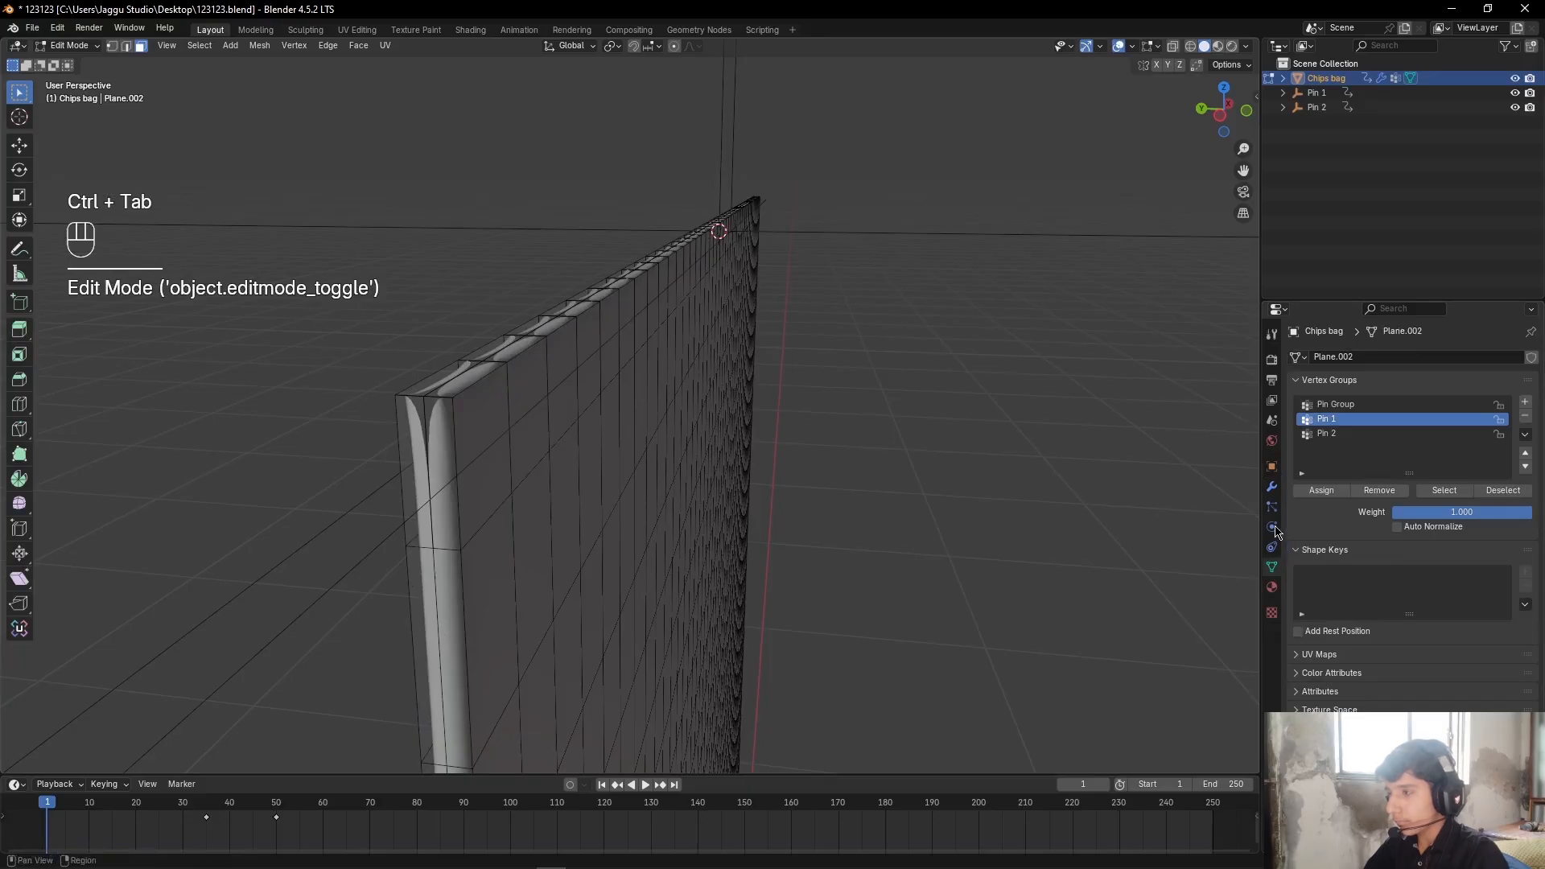
{"action": "left_click", "coordinate": [1271, 487]}
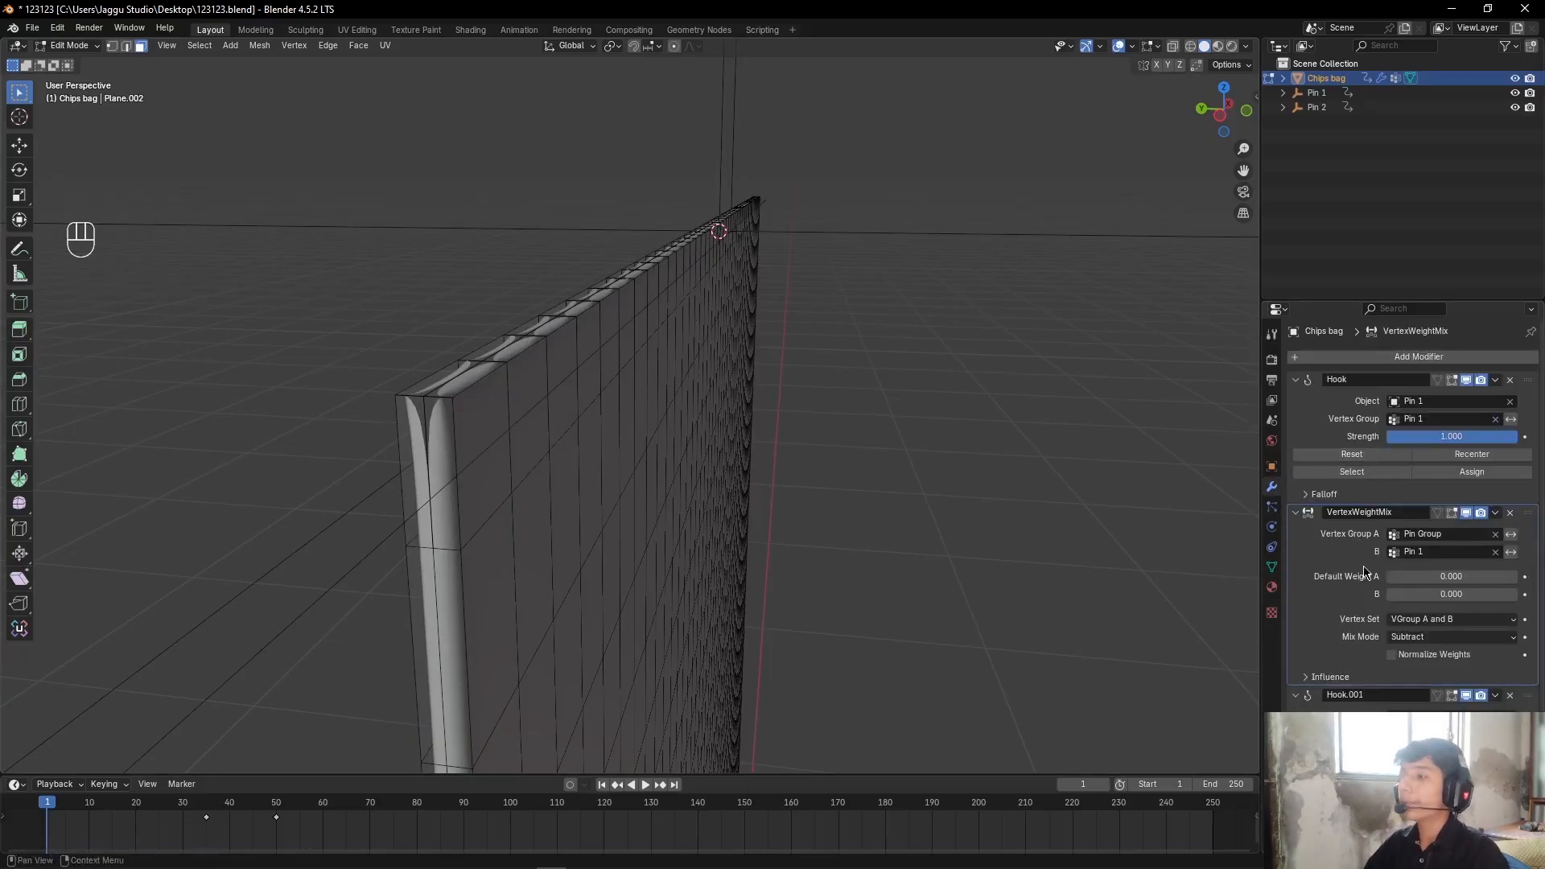
{"action": "left_click", "coordinate": [493, 419], "text": "alt"}
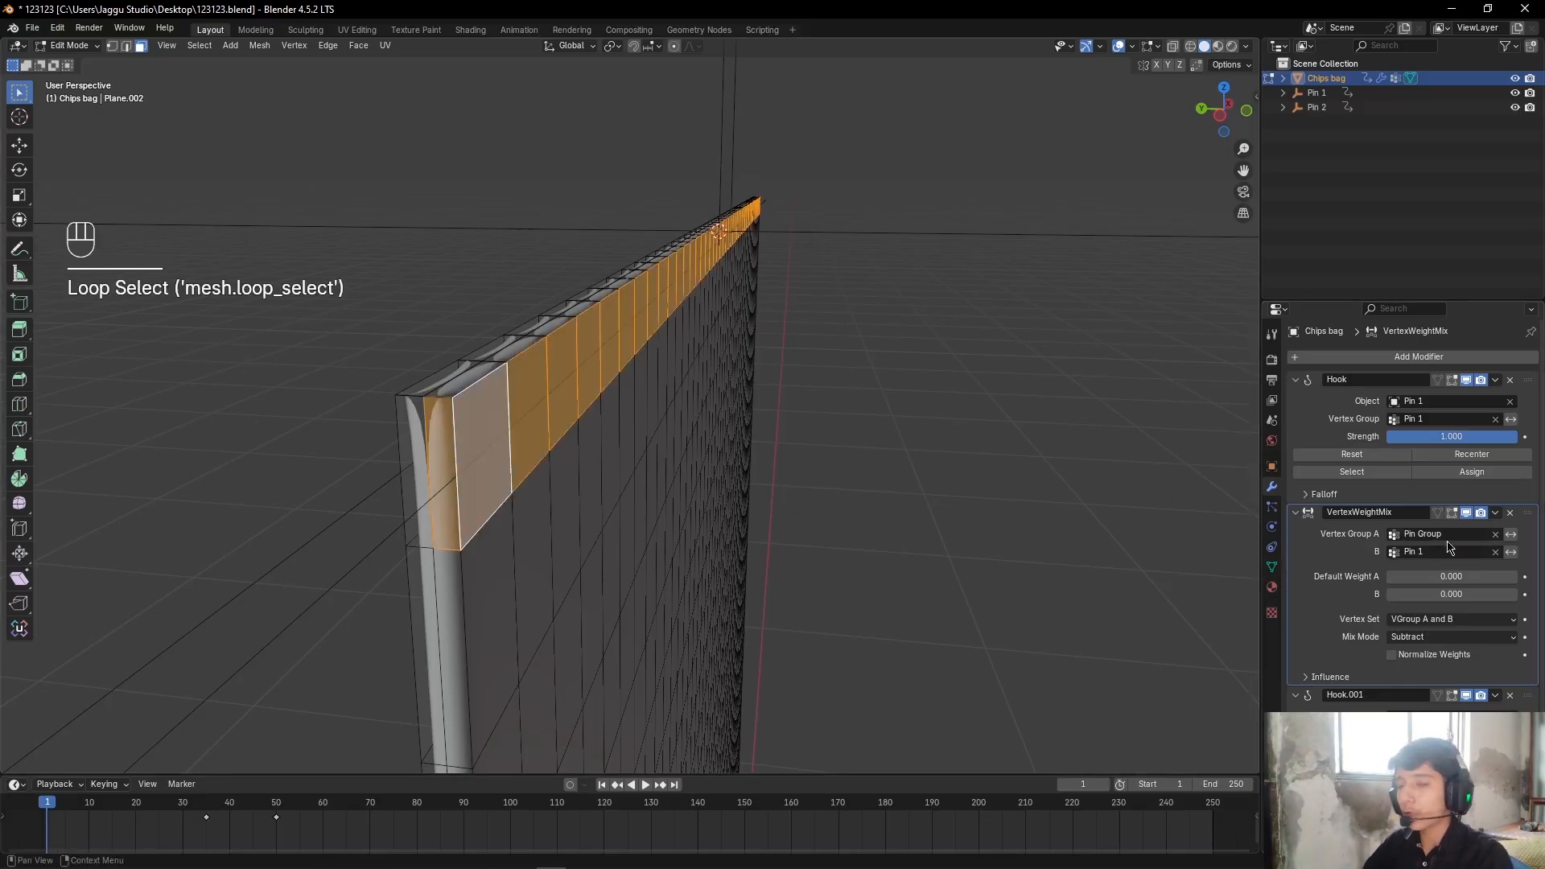
{"action": "left_click", "coordinate": [1271, 567]}
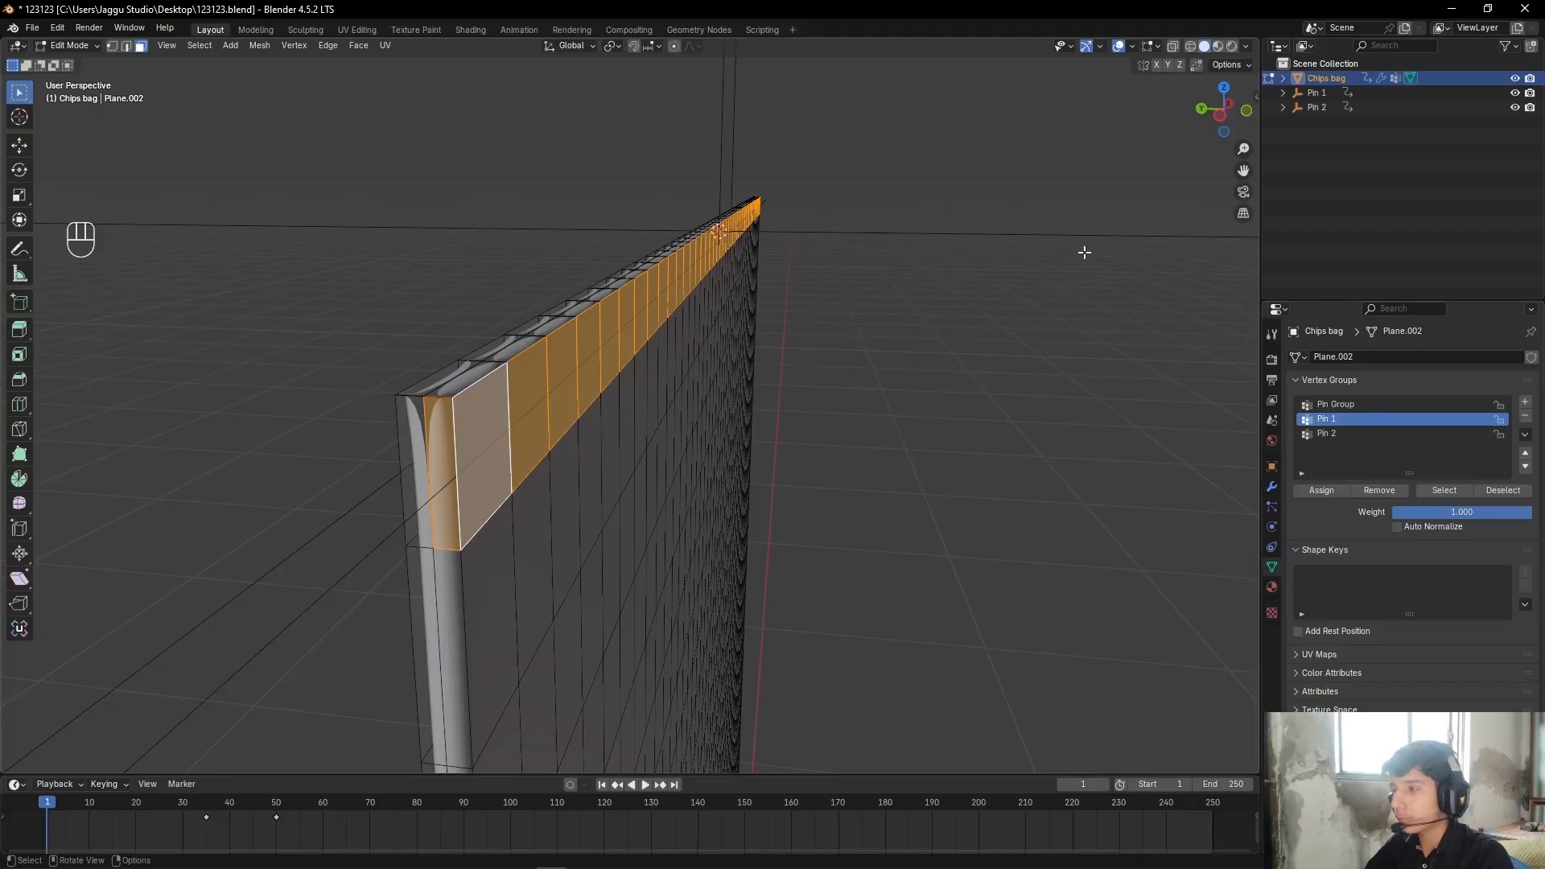
{"action": "left_click", "coordinate": [1318, 404]}
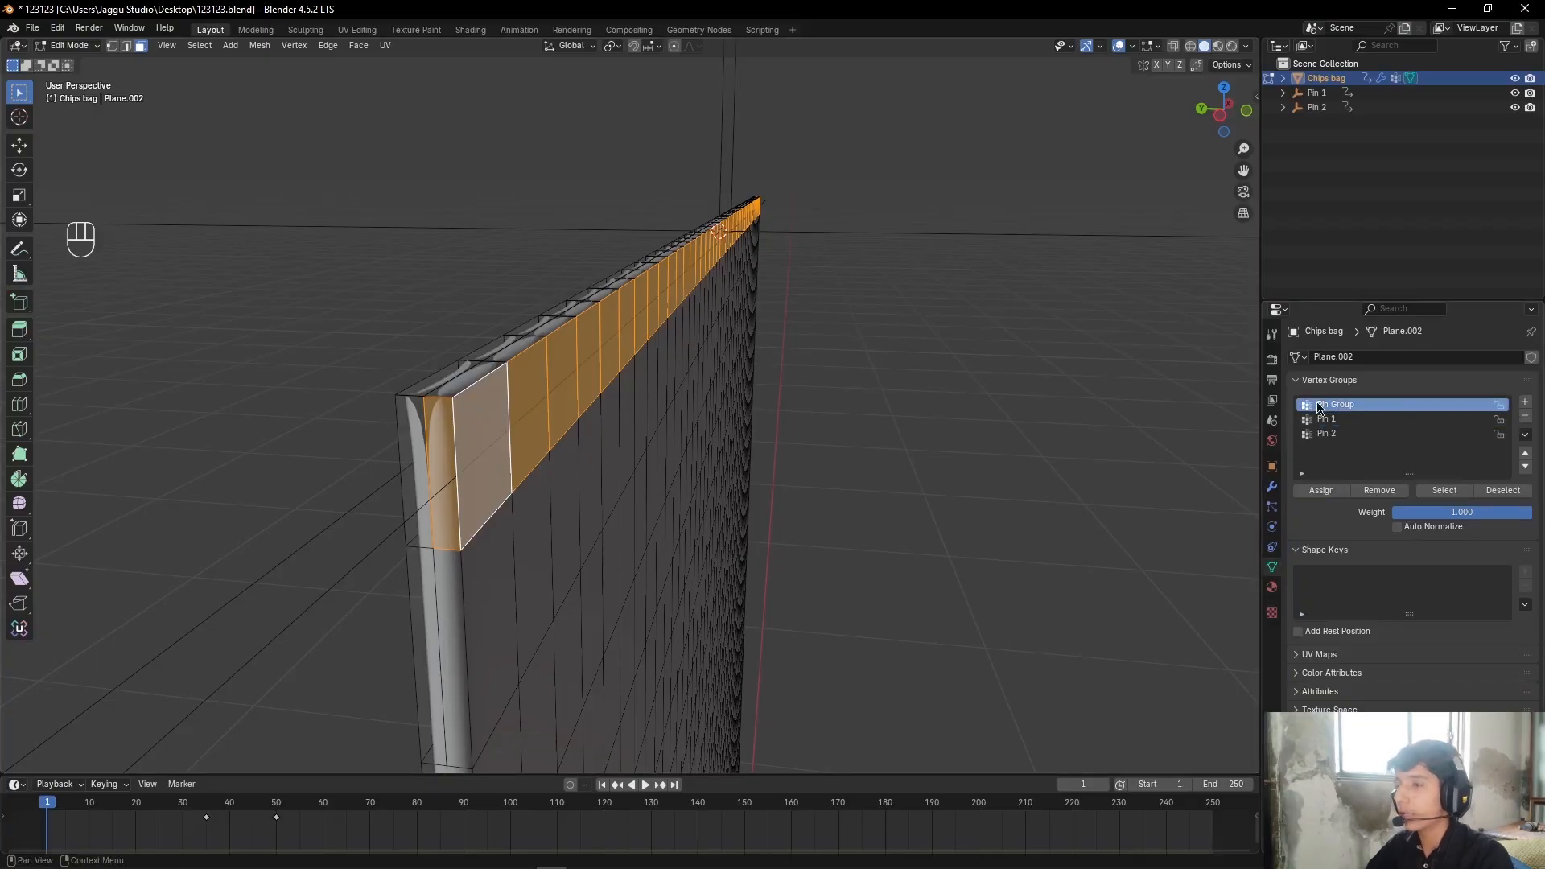
{"action": "left_click", "coordinate": [986, 402]}
{"action": "key", "text": "ctrl+Tab"}
{"action": "key", "text": "Tab"}
Step: Show the bag's modifiers and examine the Vertex Weight Mix settings alongside the closed rim
{"action": "left_click", "coordinate": [1271, 487]}
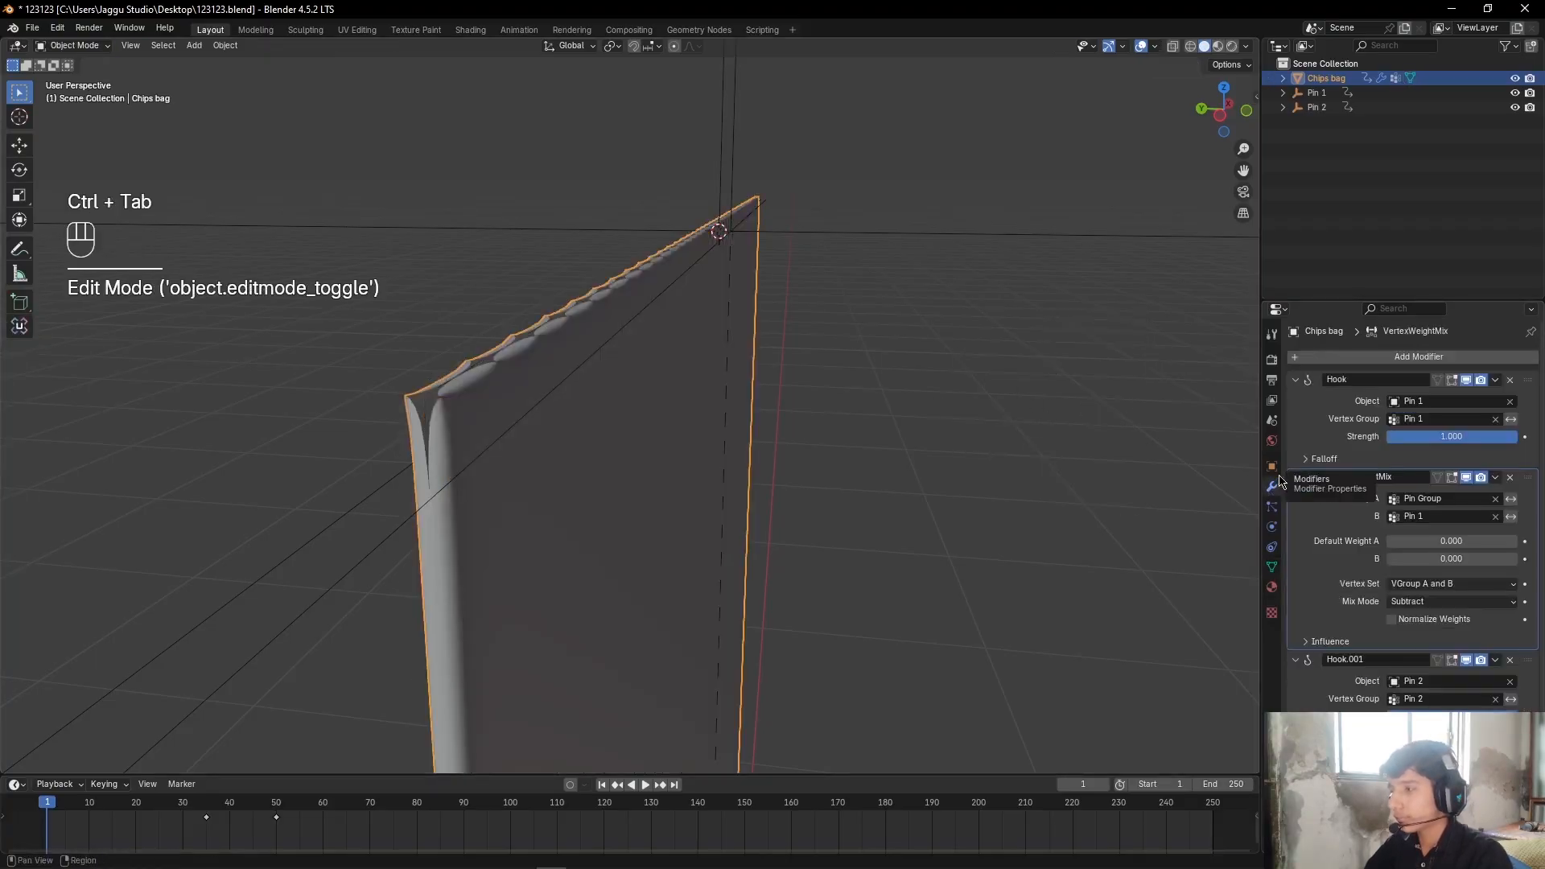
{"action": "scroll", "coordinate": [996, 540], "scroll_direction": "down", "scroll_amount": 3}
{"action": "left_click_drag", "start_coordinate": [996, 540], "coordinate": [979, 450], "text": "alt+shift"}
{"action": "scroll", "coordinate": [980, 450], "scroll_direction": "up", "scroll_amount": 3}
{"action": "left_click_drag", "start_coordinate": [865, 282], "coordinate": [872, 371], "text": "alt+shift"}
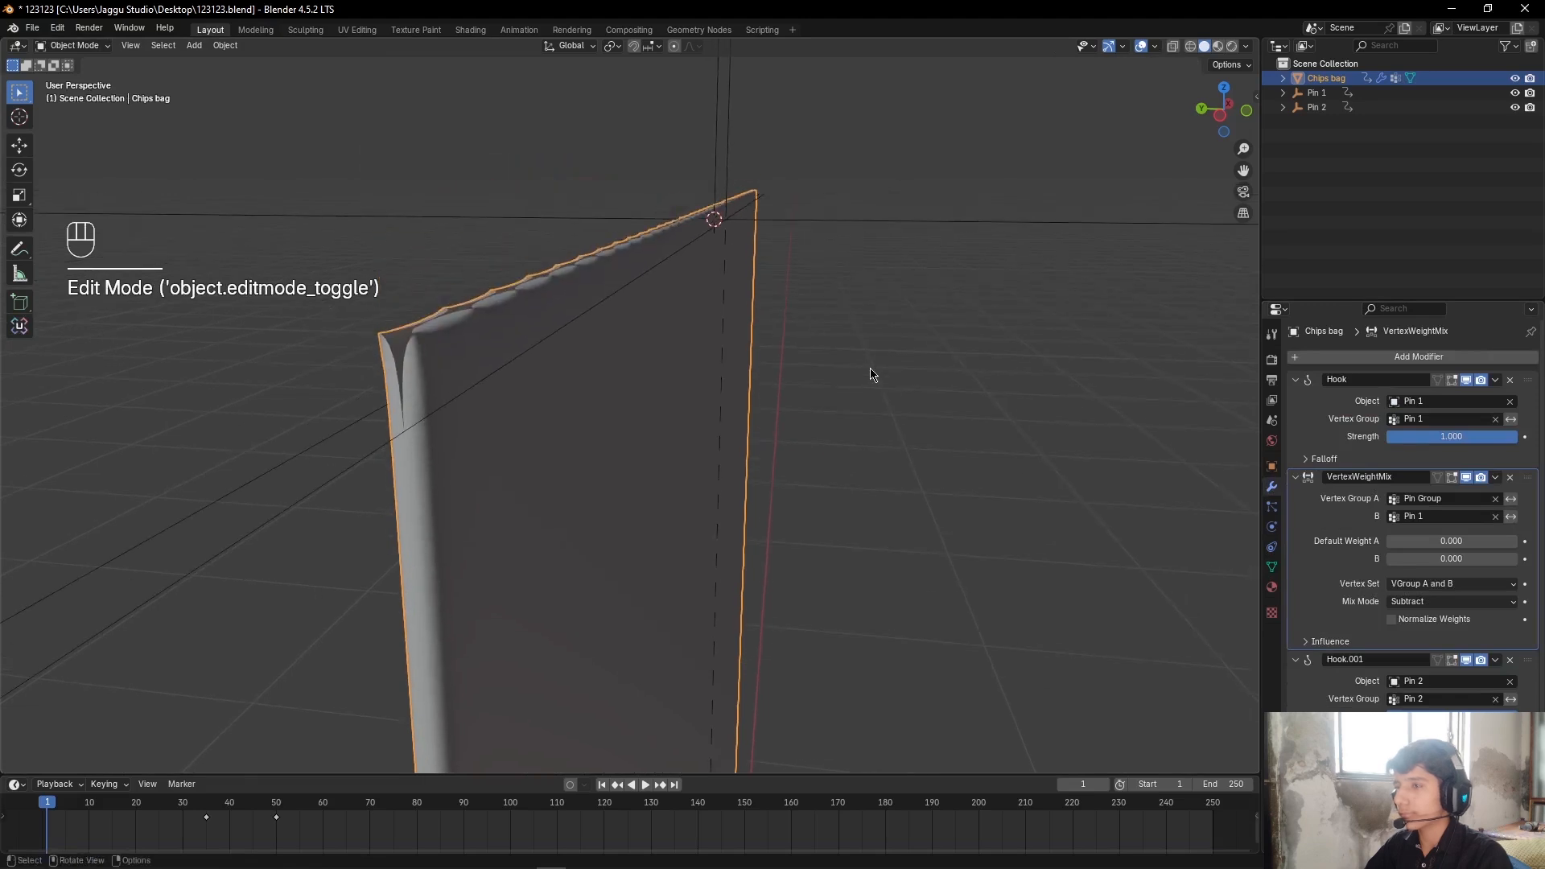
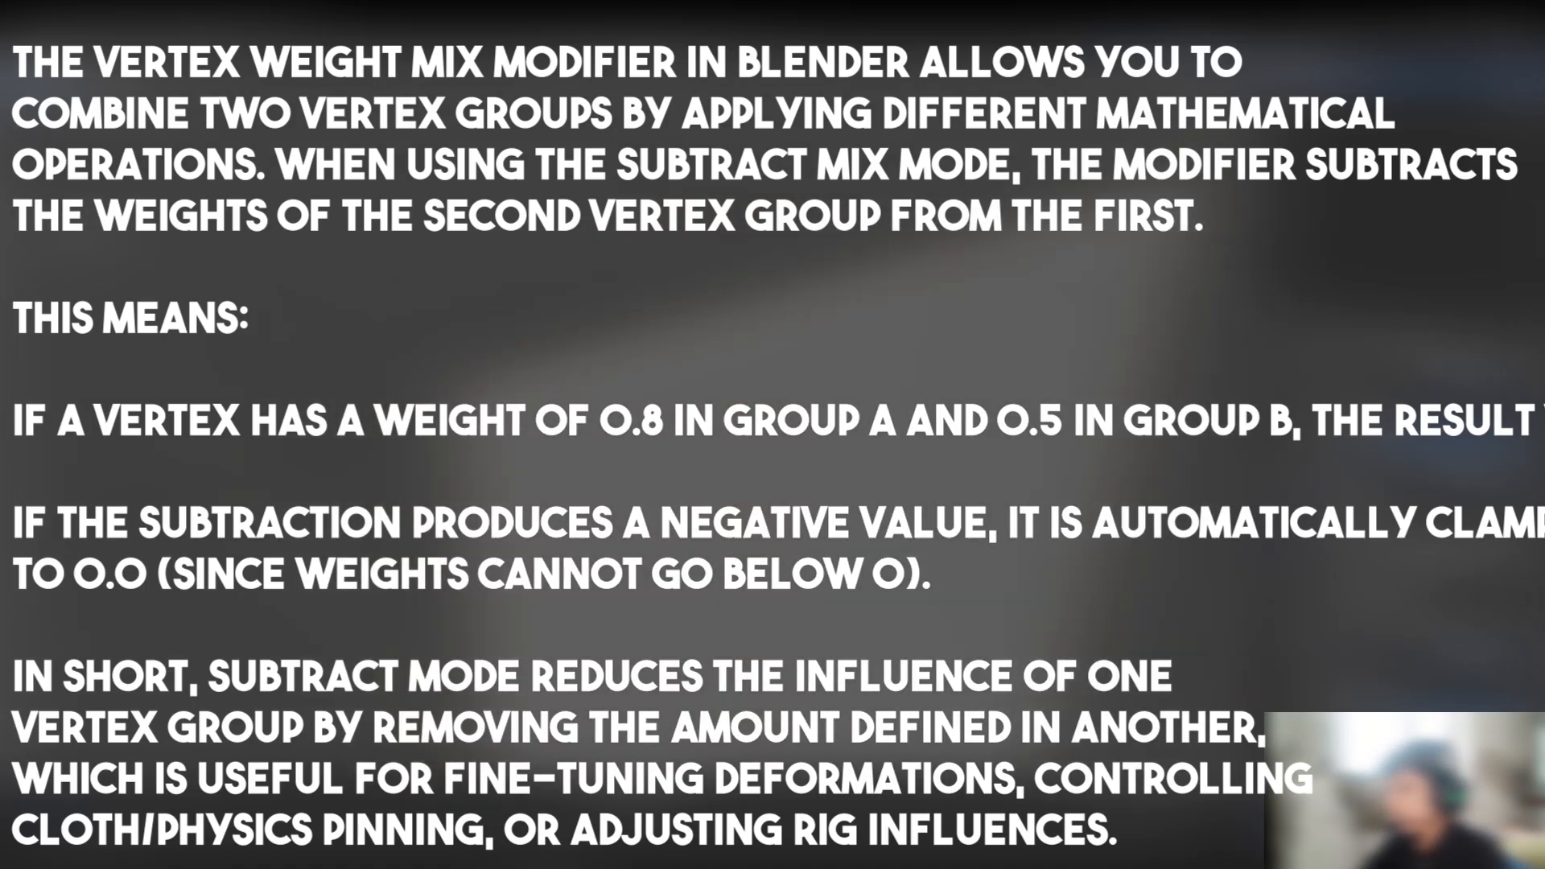
{"action": "scroll", "coordinate": [1351, 609], "scroll_direction": "down", "scroll_amount": 2}
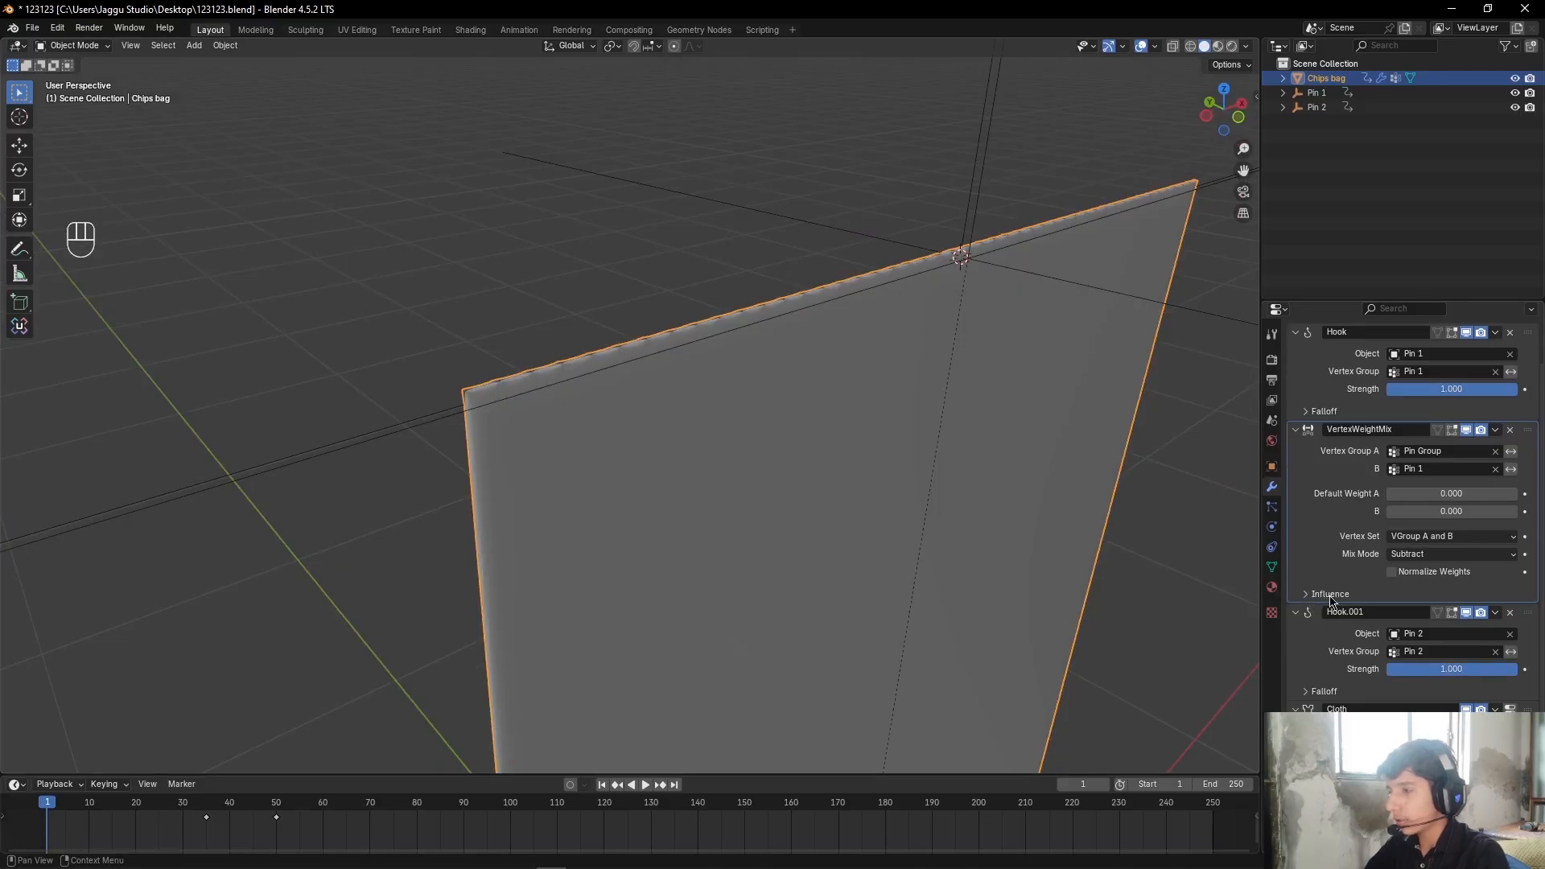
Step: Show the Vertex Weight Mix modifier's Influence settings and preview the bag's cloth simulation through about frame 36
{"action": "left_click", "coordinate": [1330, 593]}
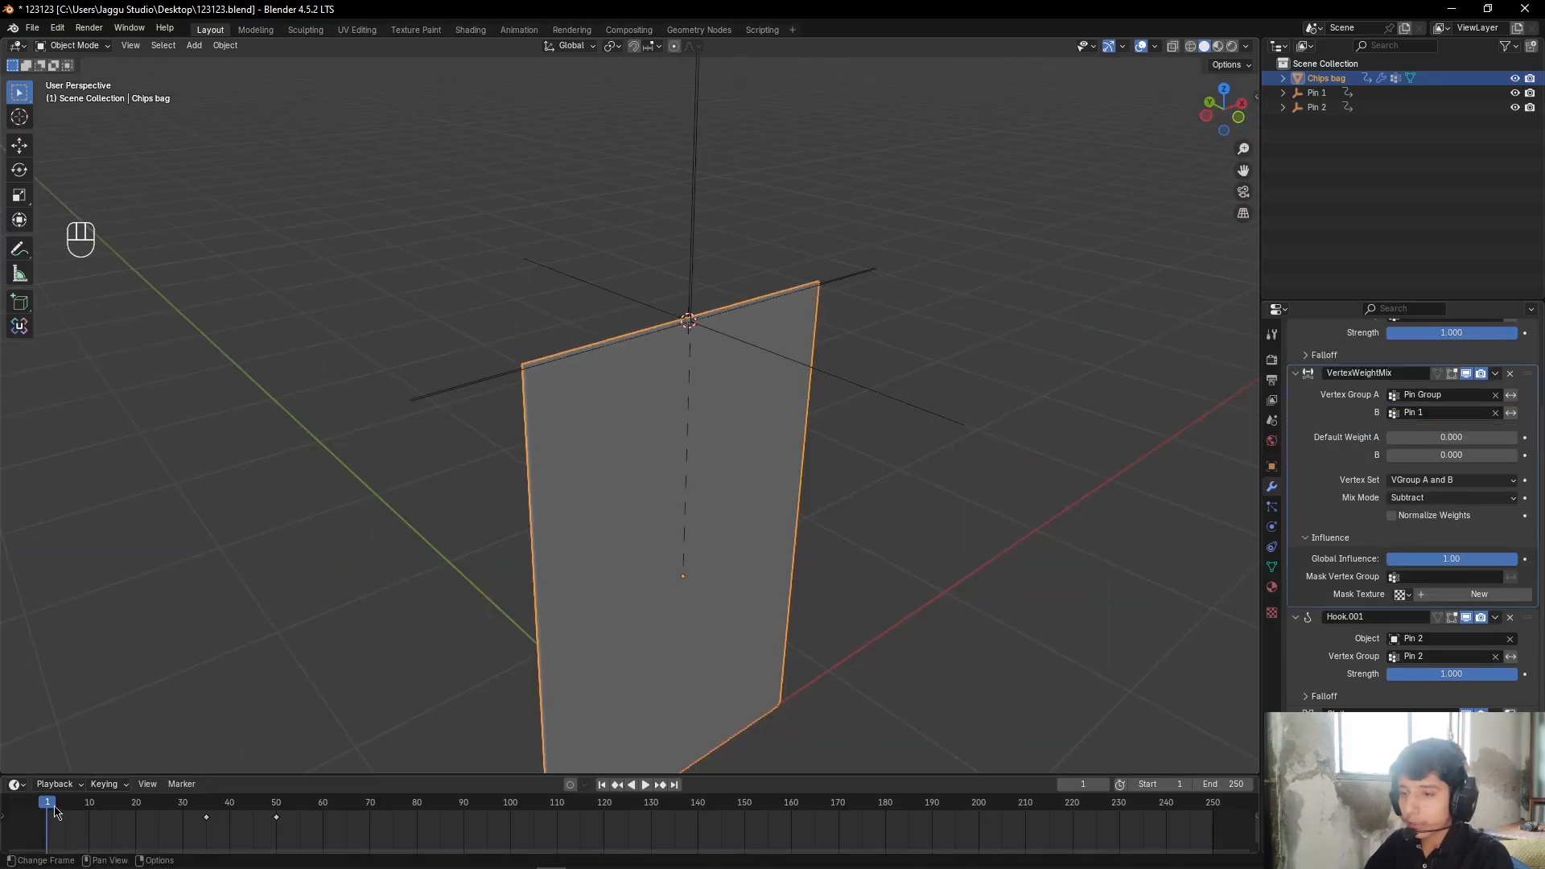
{"action": "key", "text": "space"}
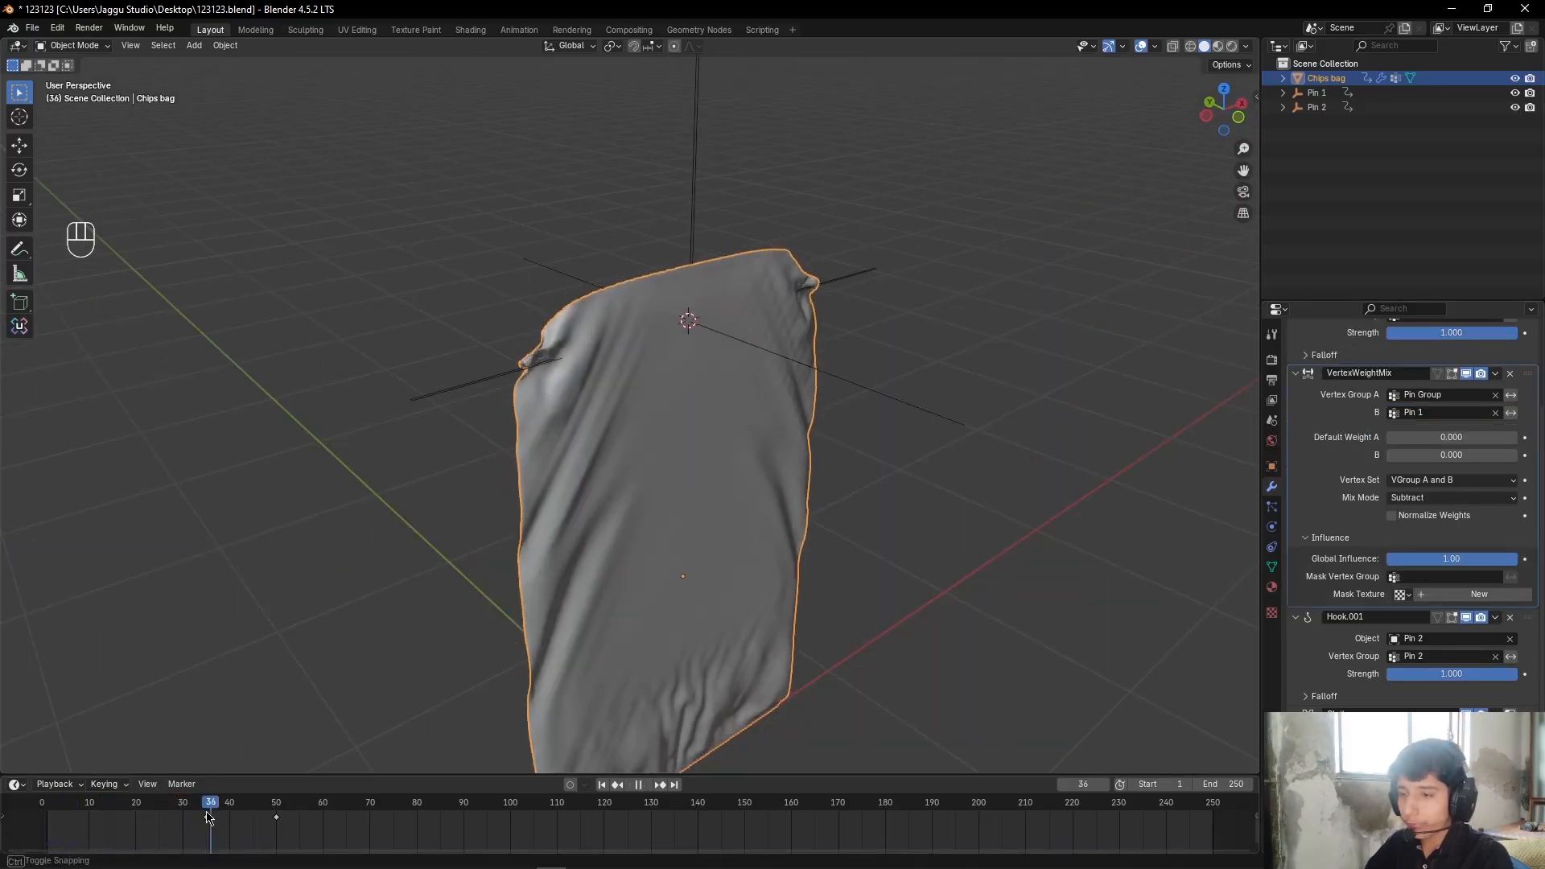
{"action": "left_click_drag", "start_coordinate": [206, 813], "coordinate": [207, 814]}
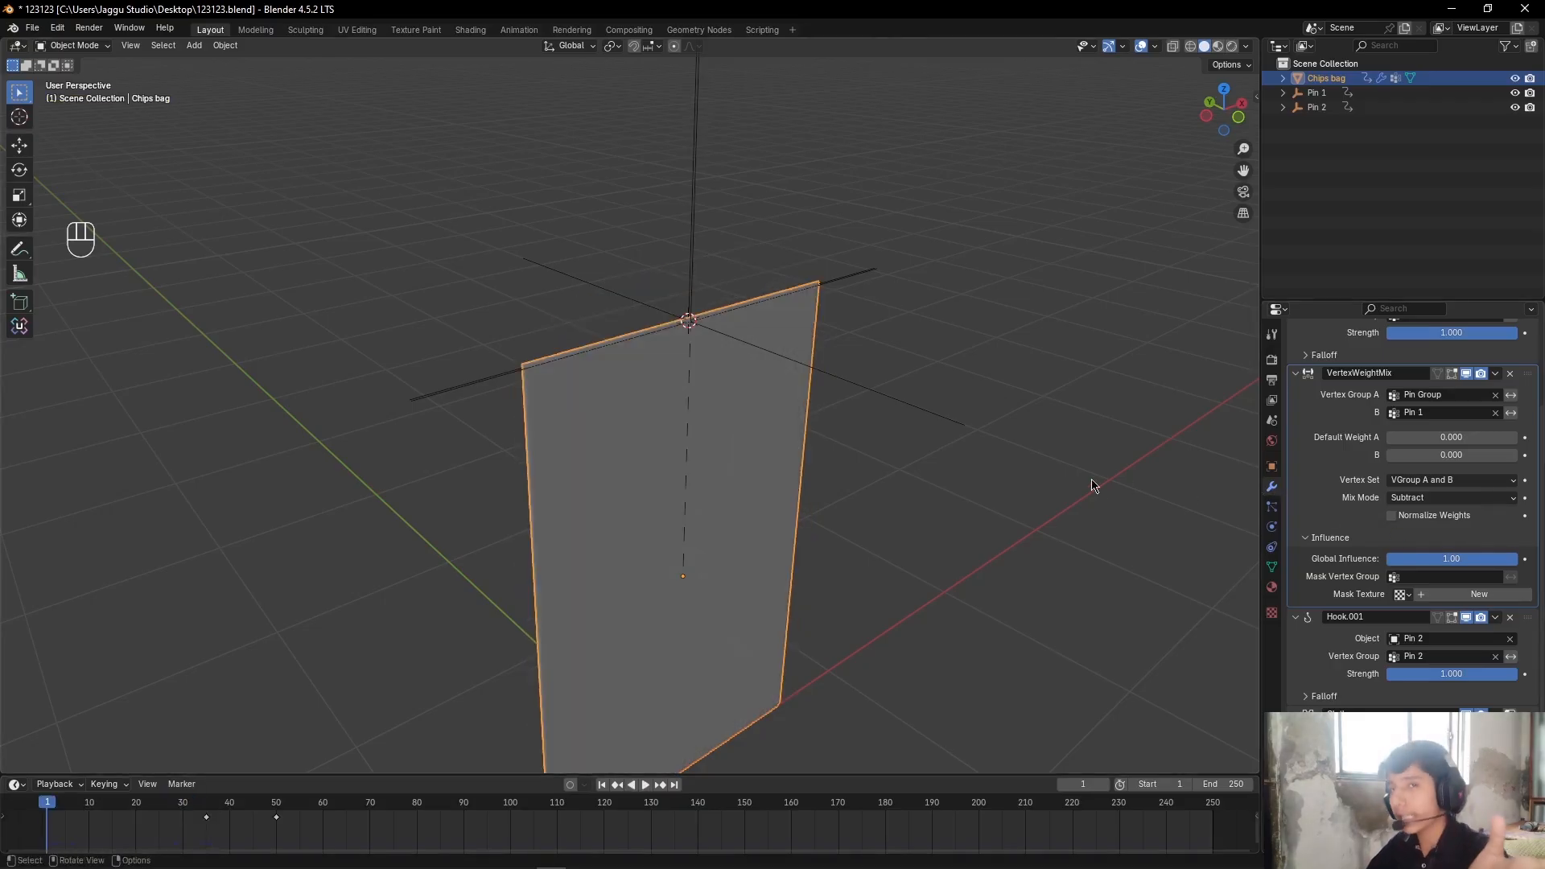
Step: Set the Vertex Weight Mix modifier's Global Influence to 0, play the simulation to frame 48 and examine the rim
{"action": "left_click", "coordinate": [1485, 558]}
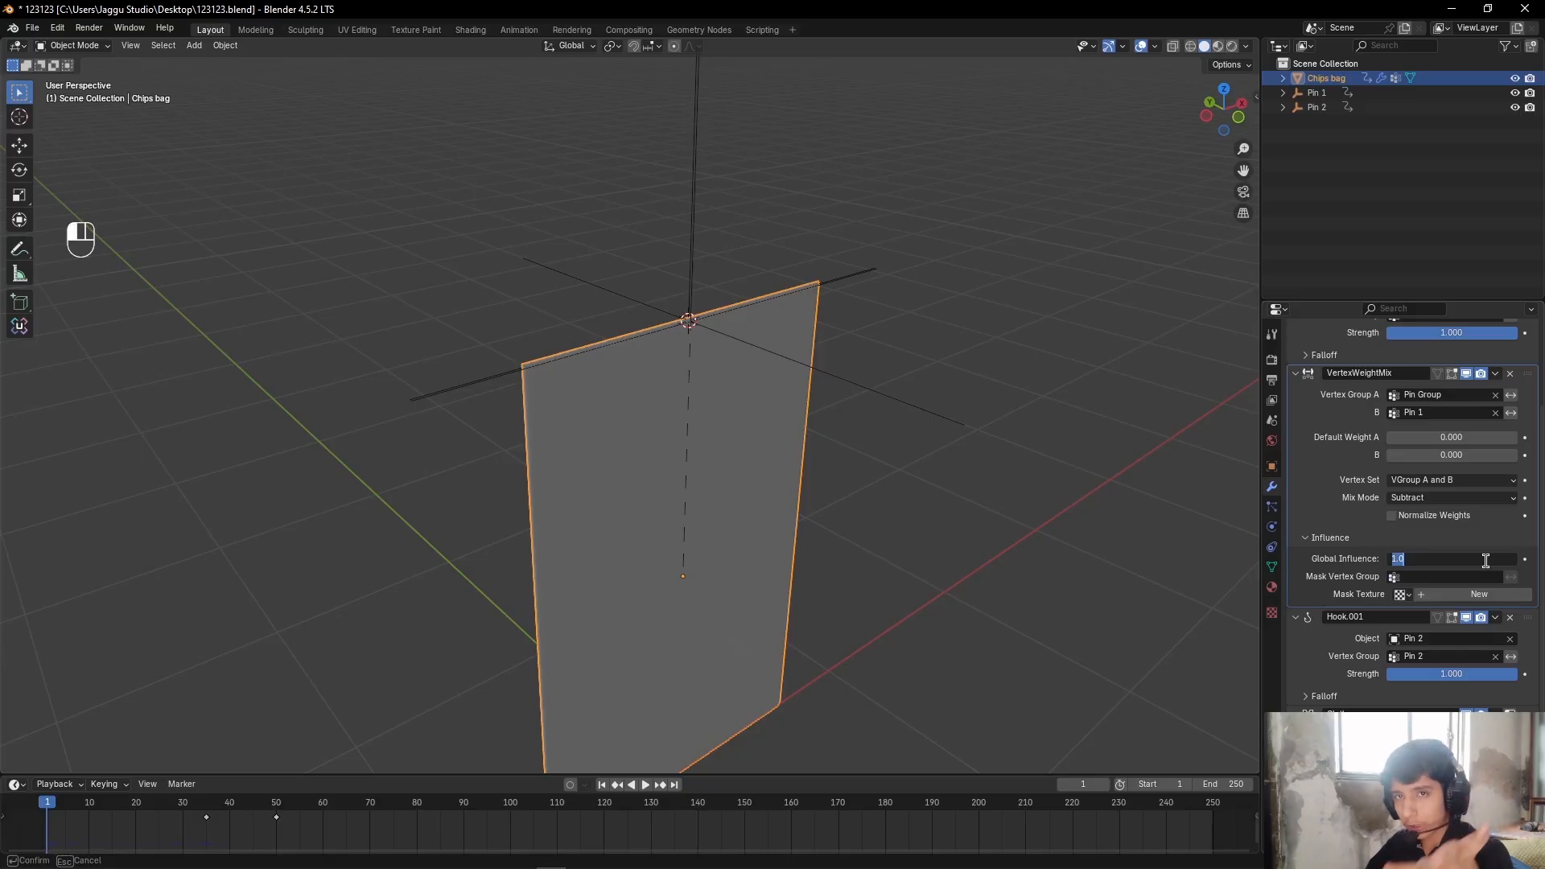
{"action": "type", "text": "0"}
{"action": "key", "text": "Return"}
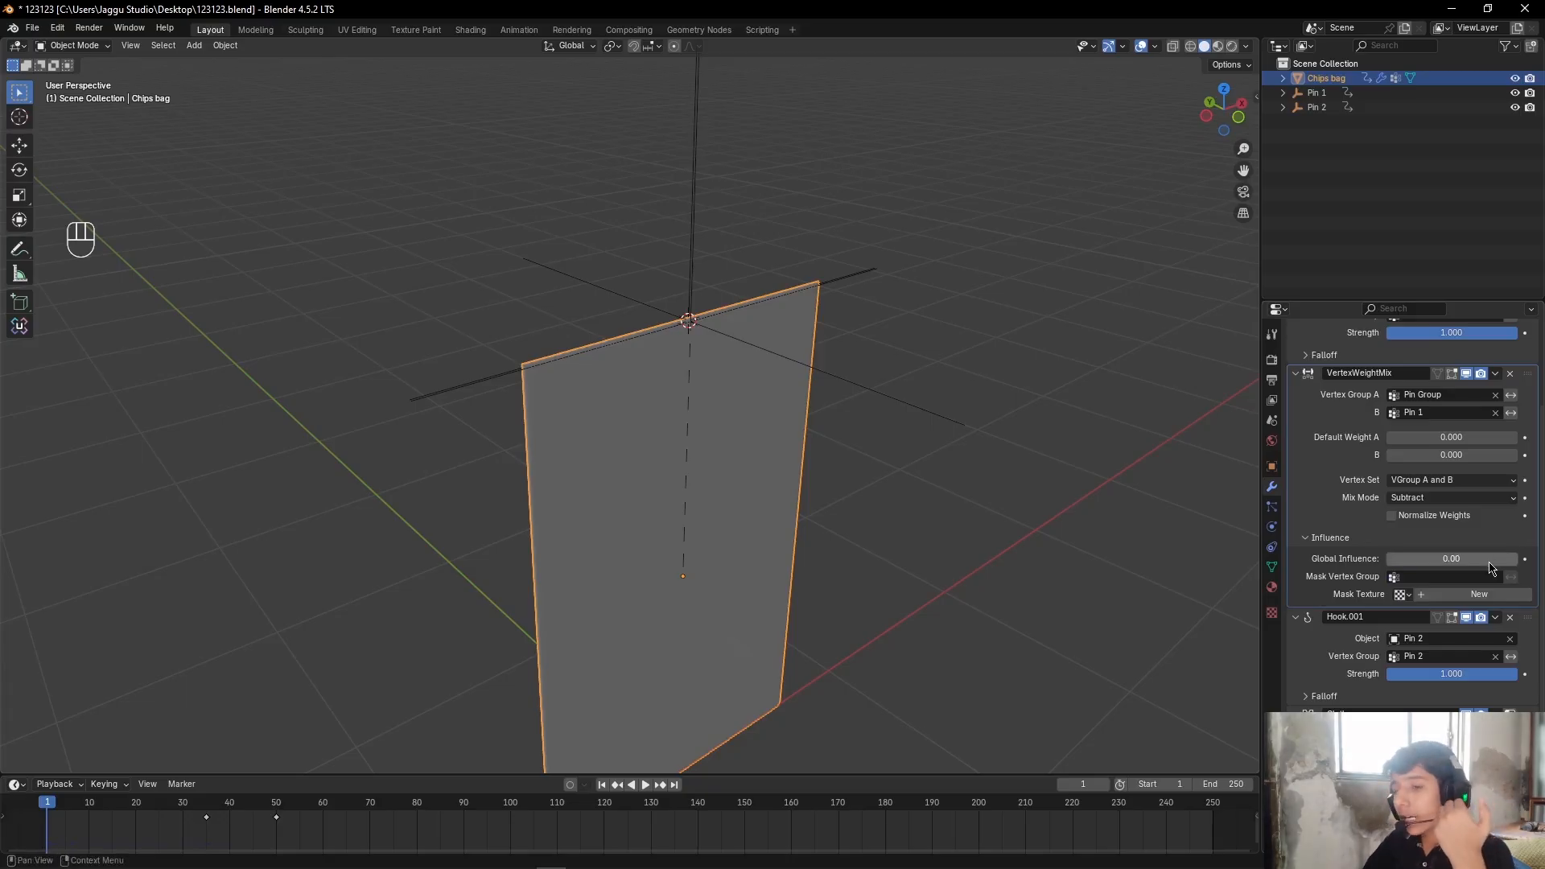
{"action": "left_click", "coordinate": [646, 784]}
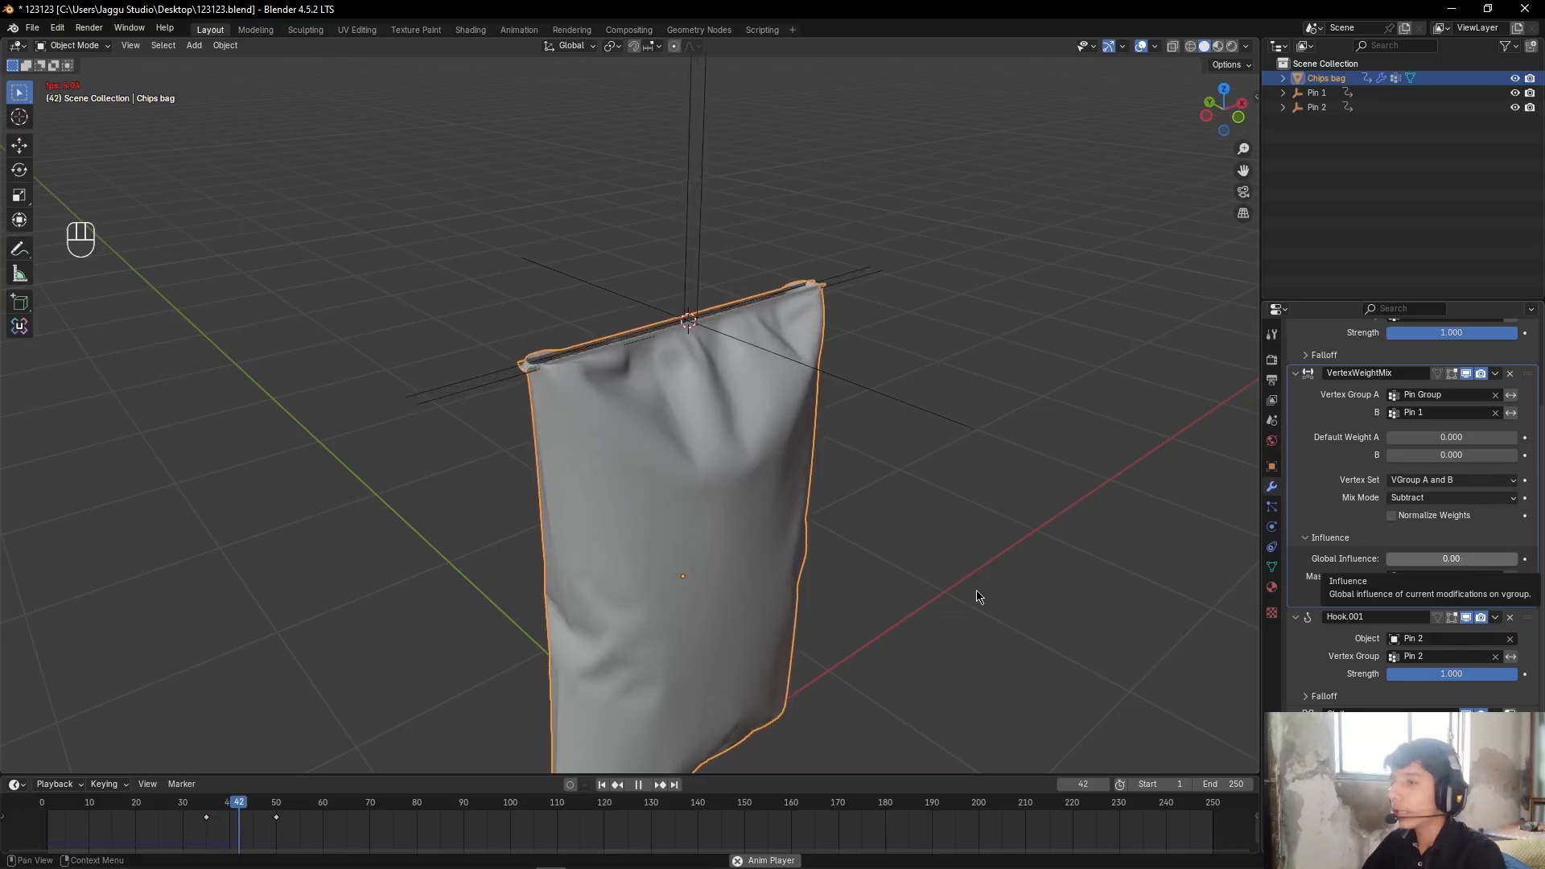
{"action": "key", "text": "space"}
{"action": "scroll", "coordinate": [738, 612], "scroll_direction": "up", "scroll_amount": 5}
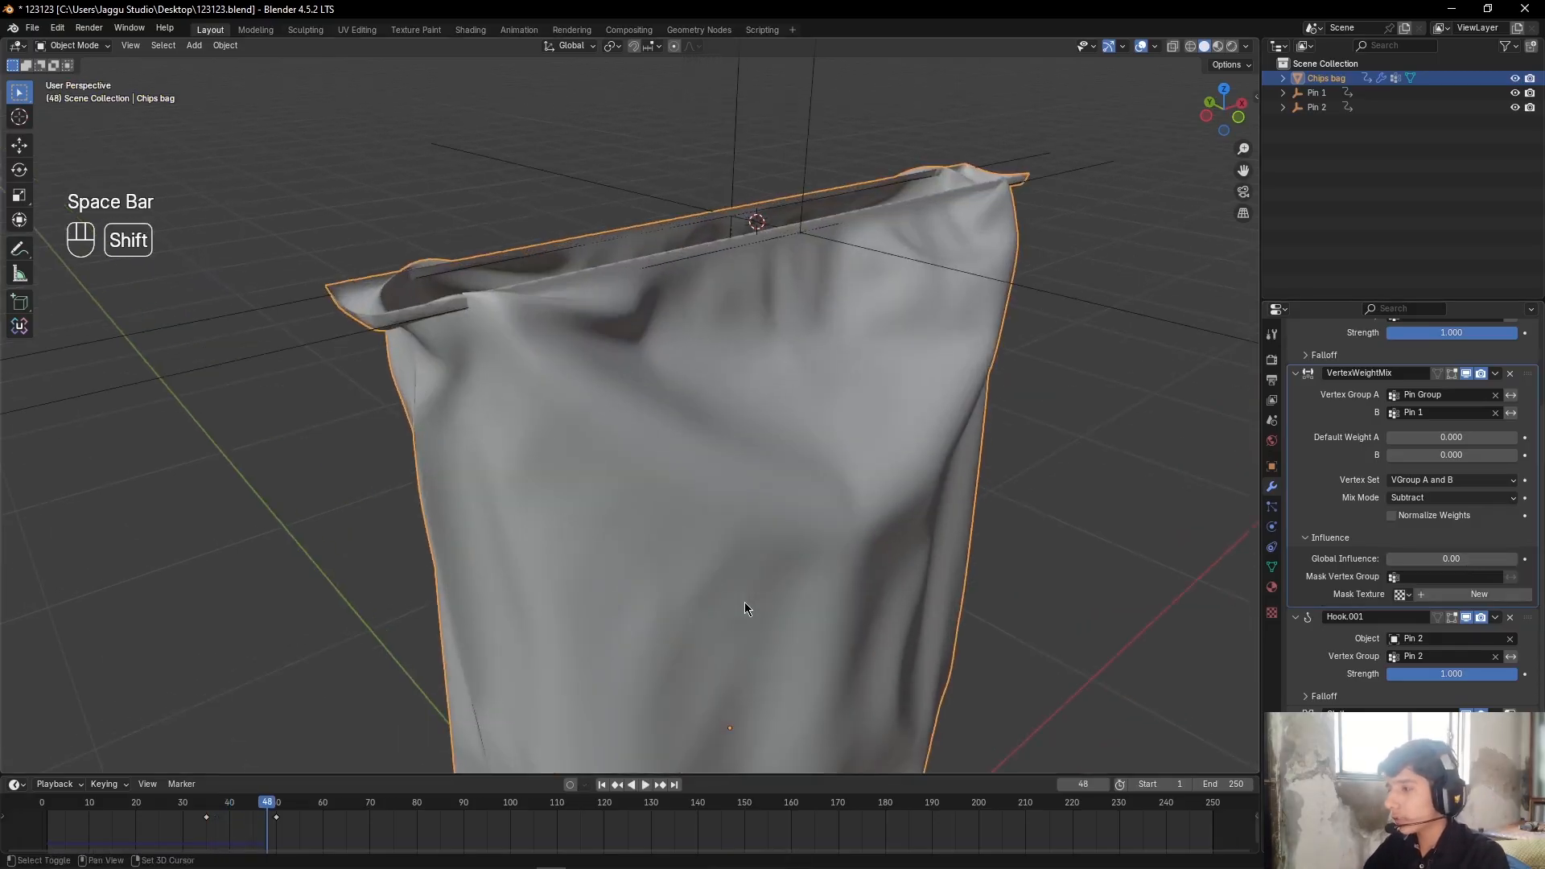
Step: Restore the Global Influence to 1.00, replay the simulation from frame 1 to frame 10 and examine both sides of the rim
{"action": "key", "text": "shift+Left"}
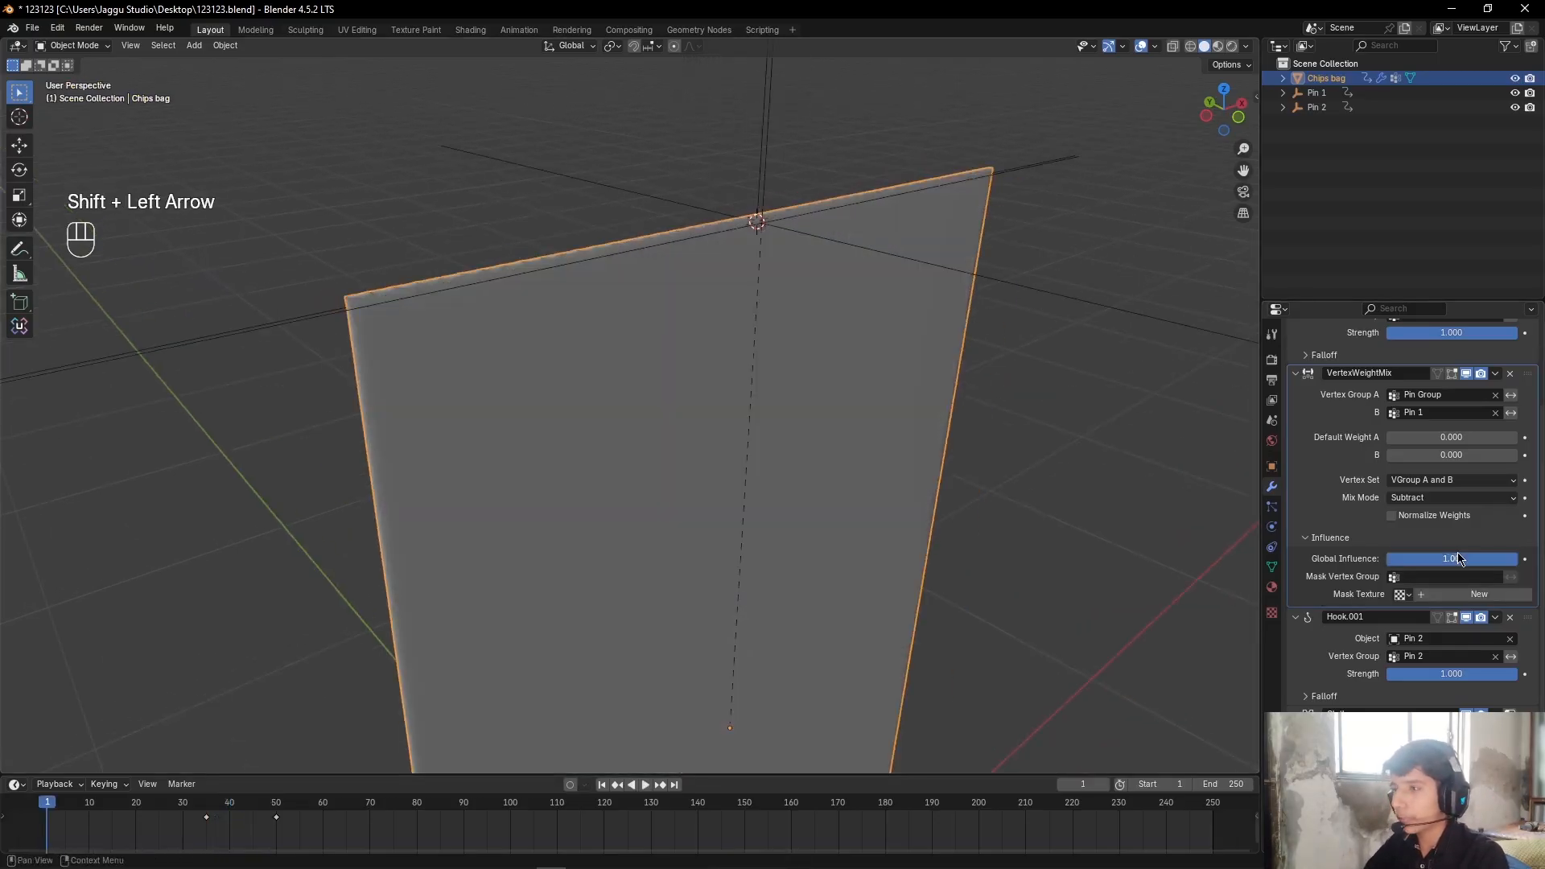
{"action": "key", "text": "space"}
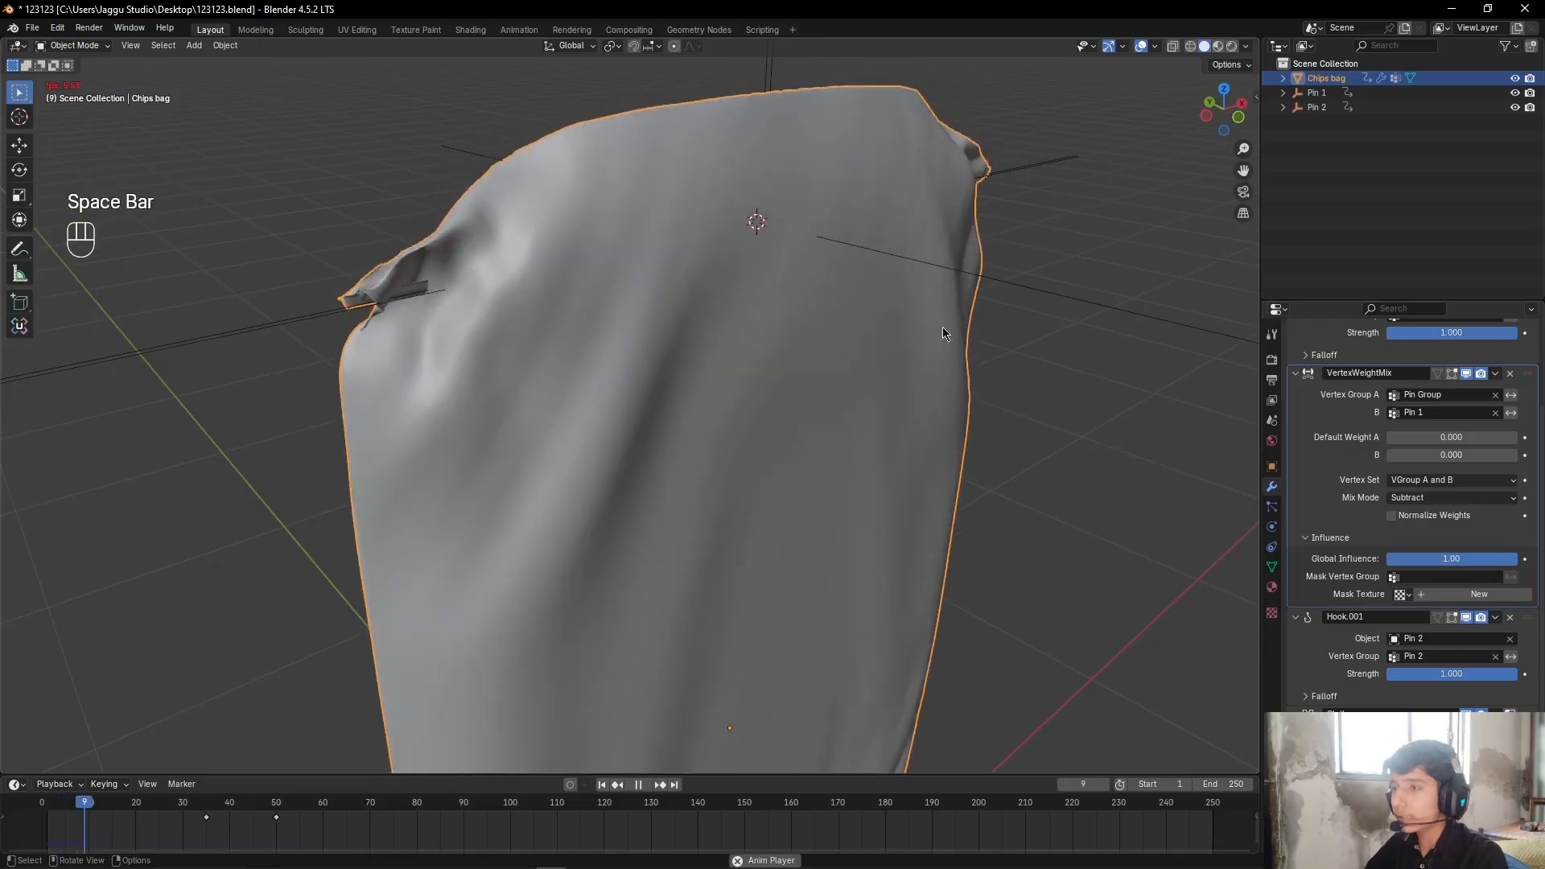
{"action": "key", "text": "space"}
{"action": "middle_click_drag", "start_coordinate": [784, 277], "coordinate": [899, 279], "text": "alt"}
{"action": "middle_click_drag", "start_coordinate": [541, 144], "coordinate": [501, 252], "text": "alt"}
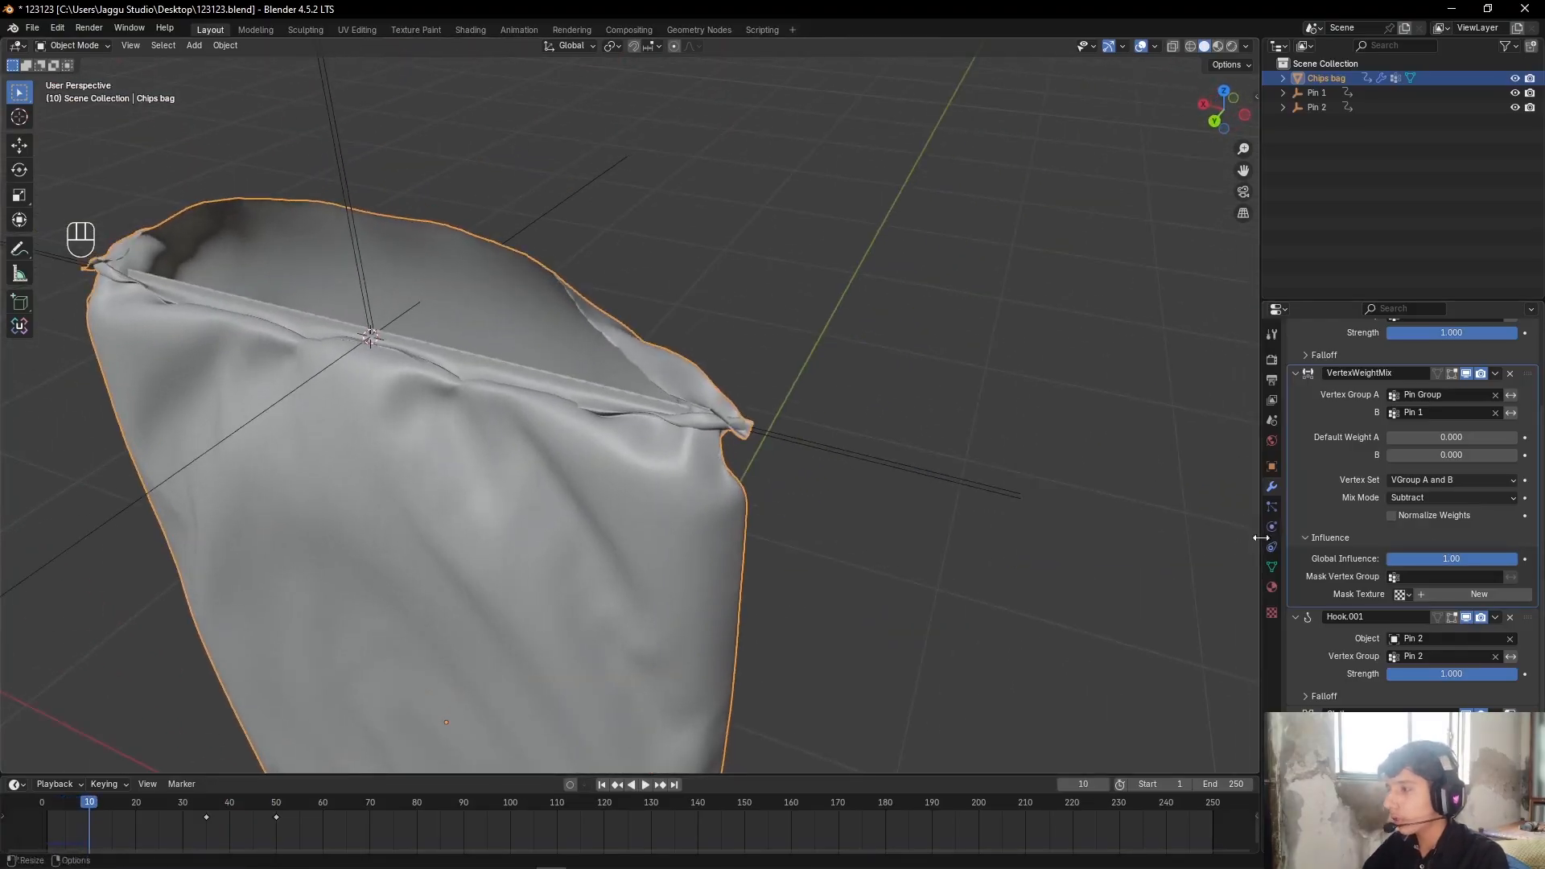
Step: Duplicate the Vertex Weight Mix modifier at frame 1, place the copy below Hook.001 and set its Vertex Group B to Pin 2
{"action": "key", "text": "shift+Left"}
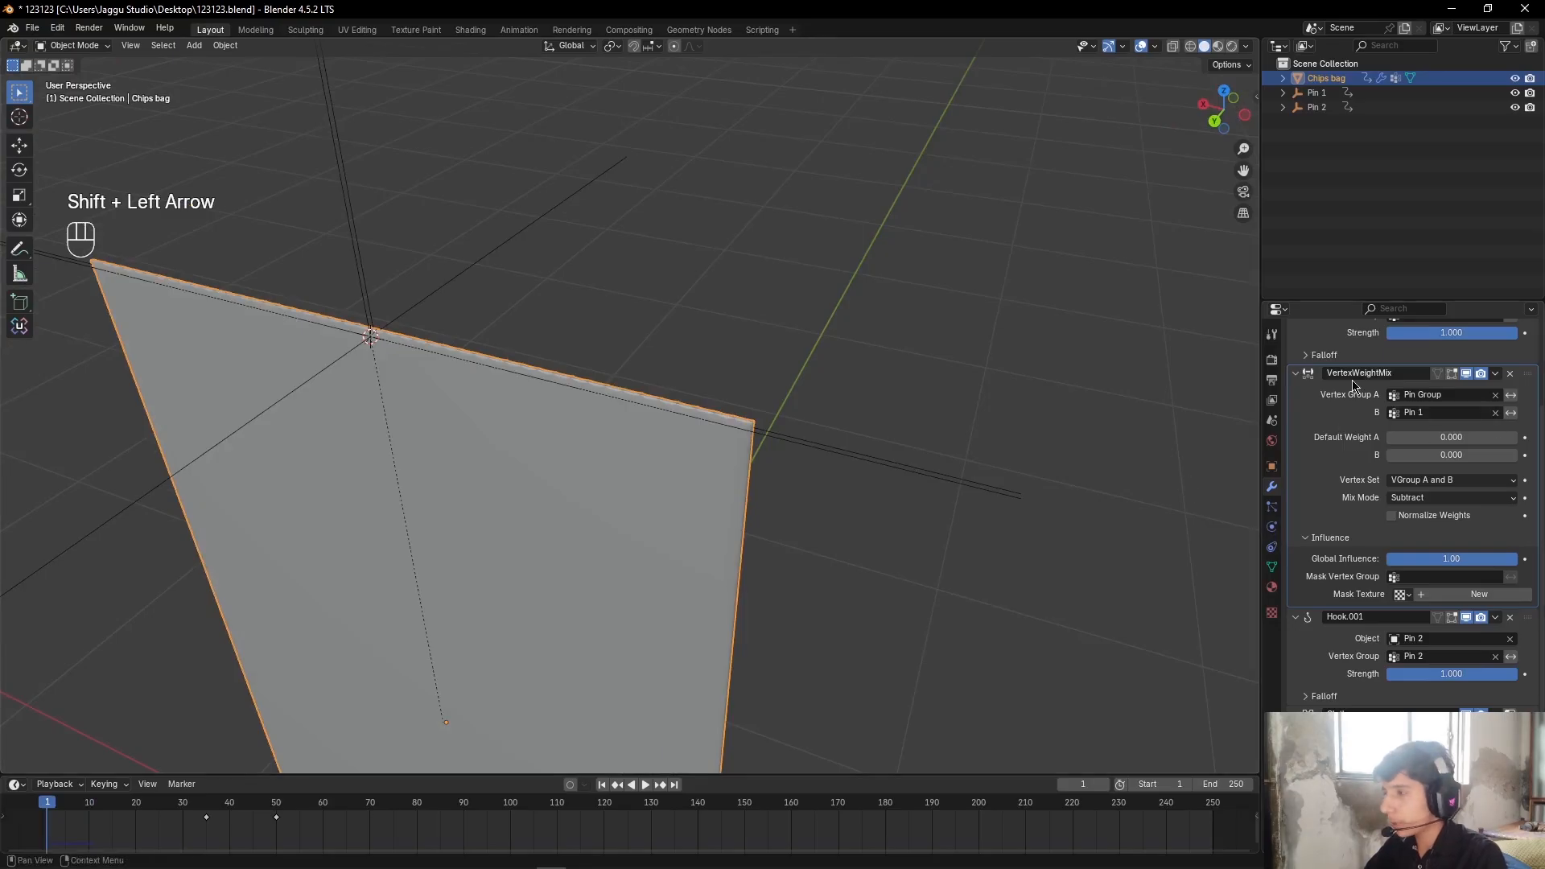
{"action": "key", "text": "shift+d"}
{"action": "scroll", "coordinate": [1529, 455], "scroll_direction": "down", "scroll_amount": 3}
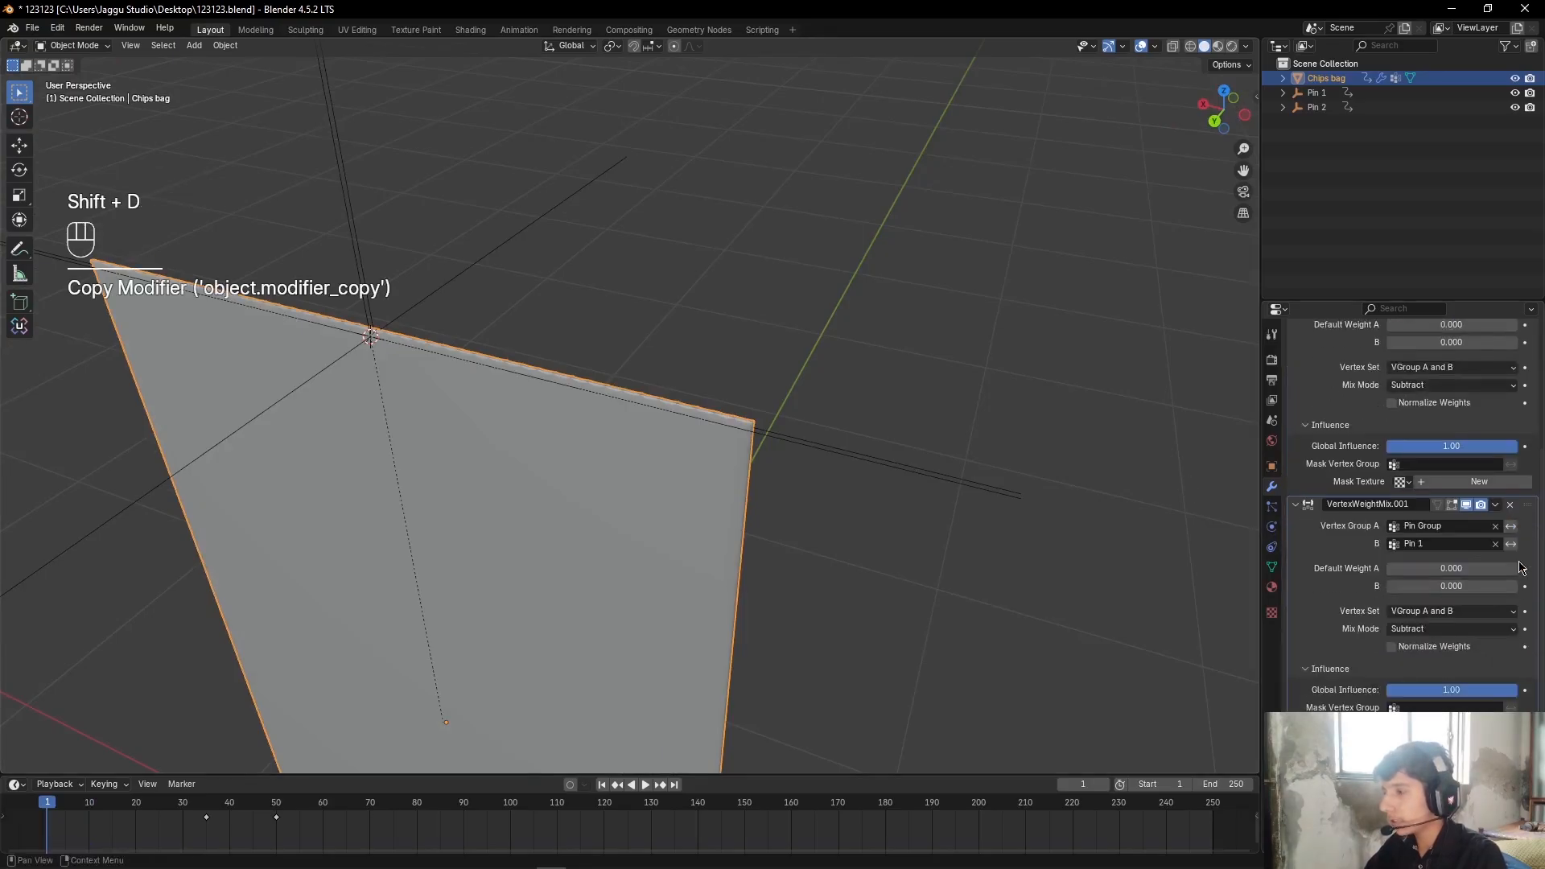
{"action": "left_click_drag", "start_coordinate": [1527, 512], "coordinate": [1525, 611]}
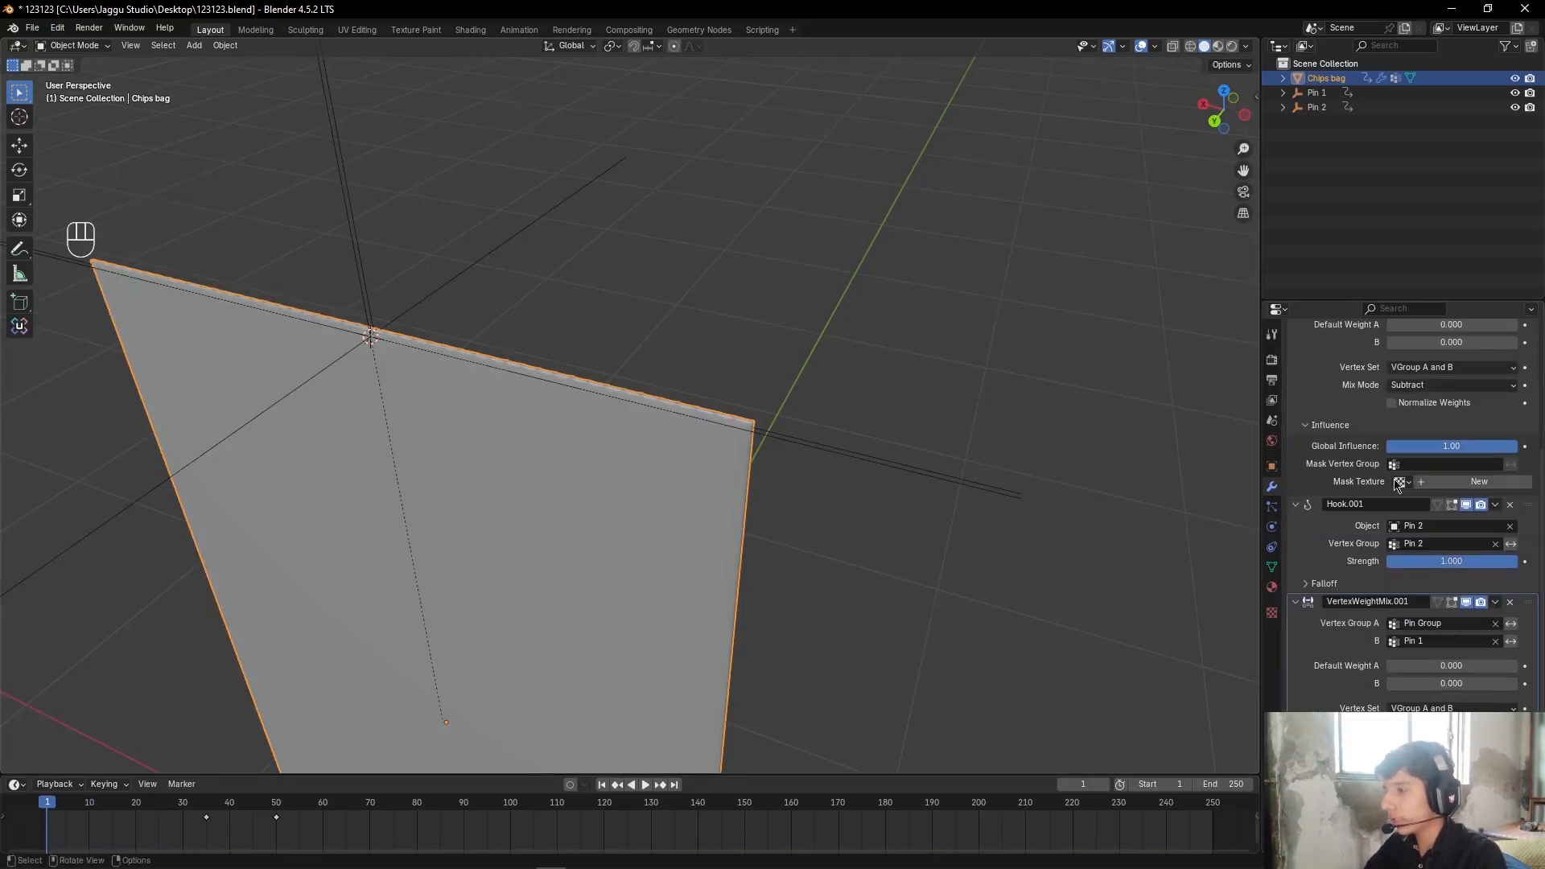
{"action": "scroll", "coordinate": [1342, 565], "scroll_direction": "down", "scroll_amount": 4}
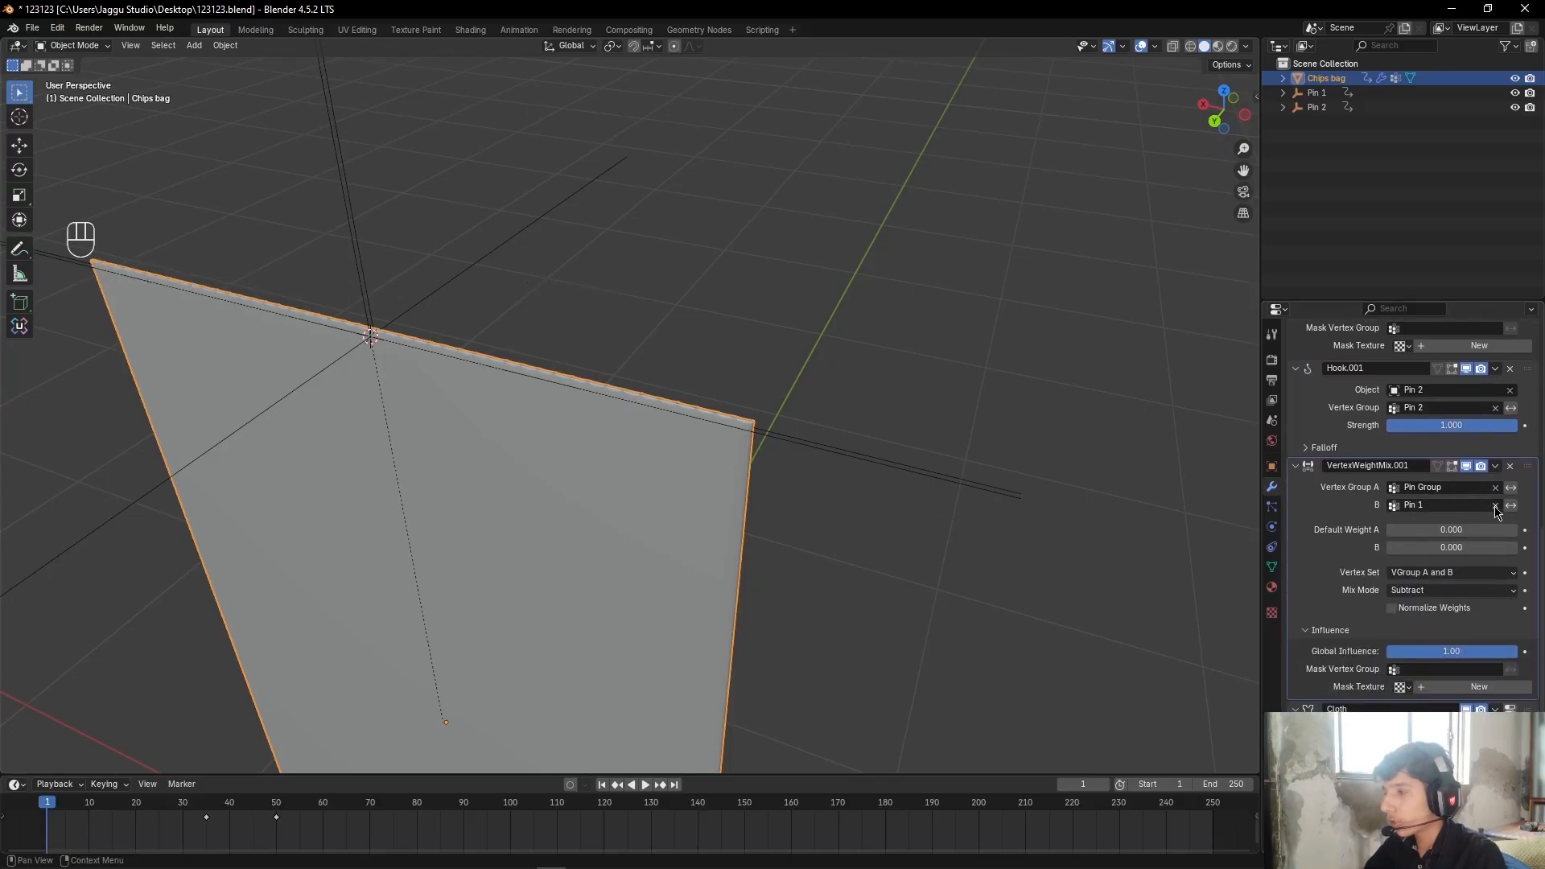
{"action": "left_click", "coordinate": [1448, 506]}
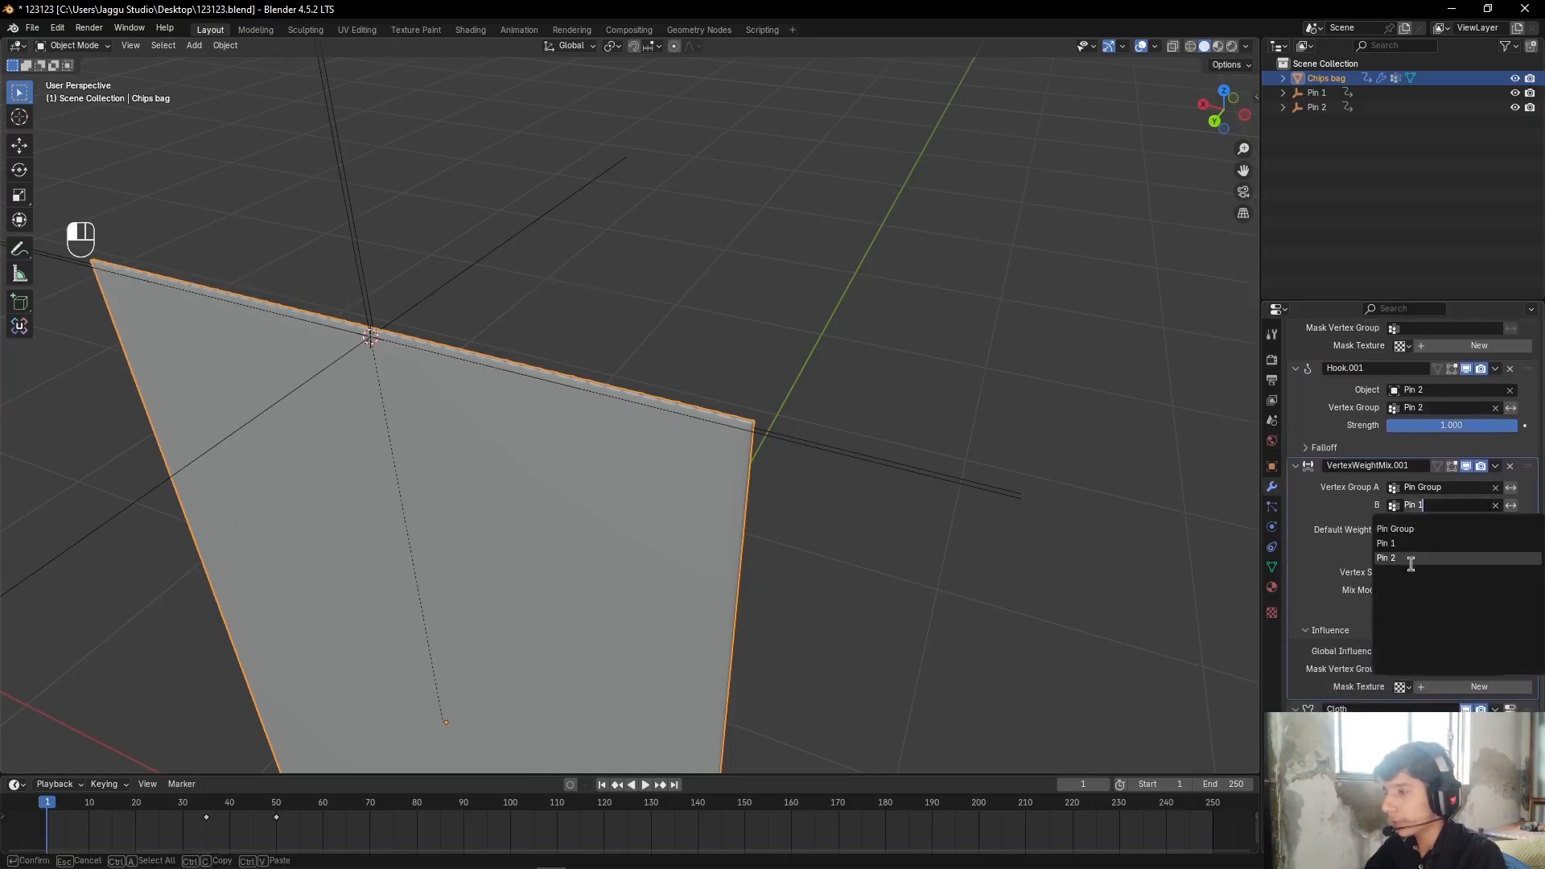
{"action": "left_click", "coordinate": [1426, 559]}
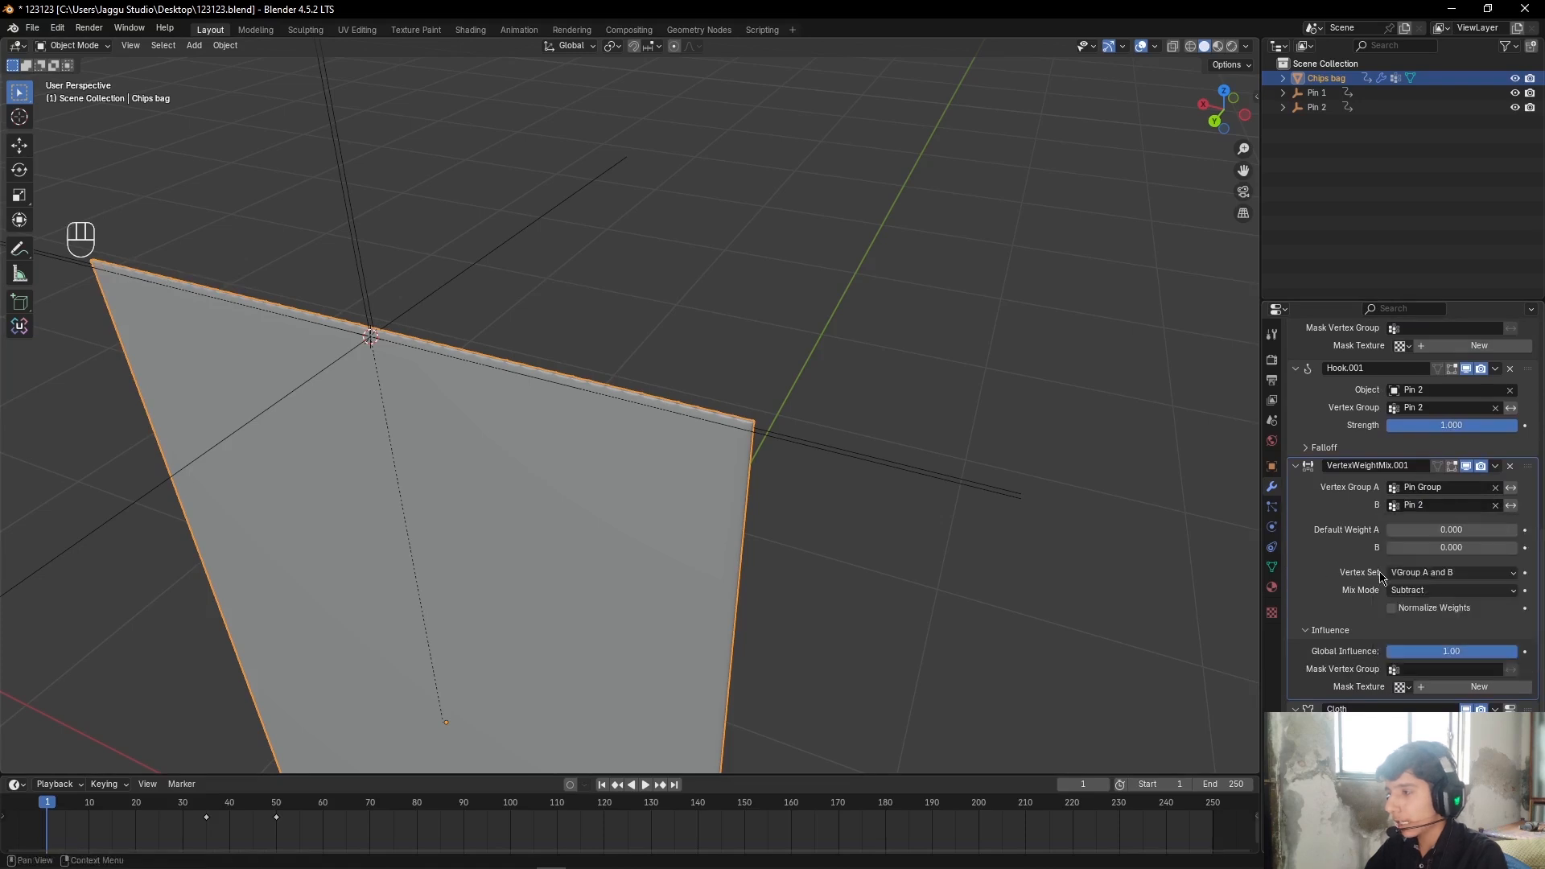
Step: Play the simulation with both Vertex Weight Mix modifiers active, examine the bag's opening and return to frame 1
{"action": "scroll", "coordinate": [1360, 591], "scroll_direction": "up", "scroll_amount": 3}
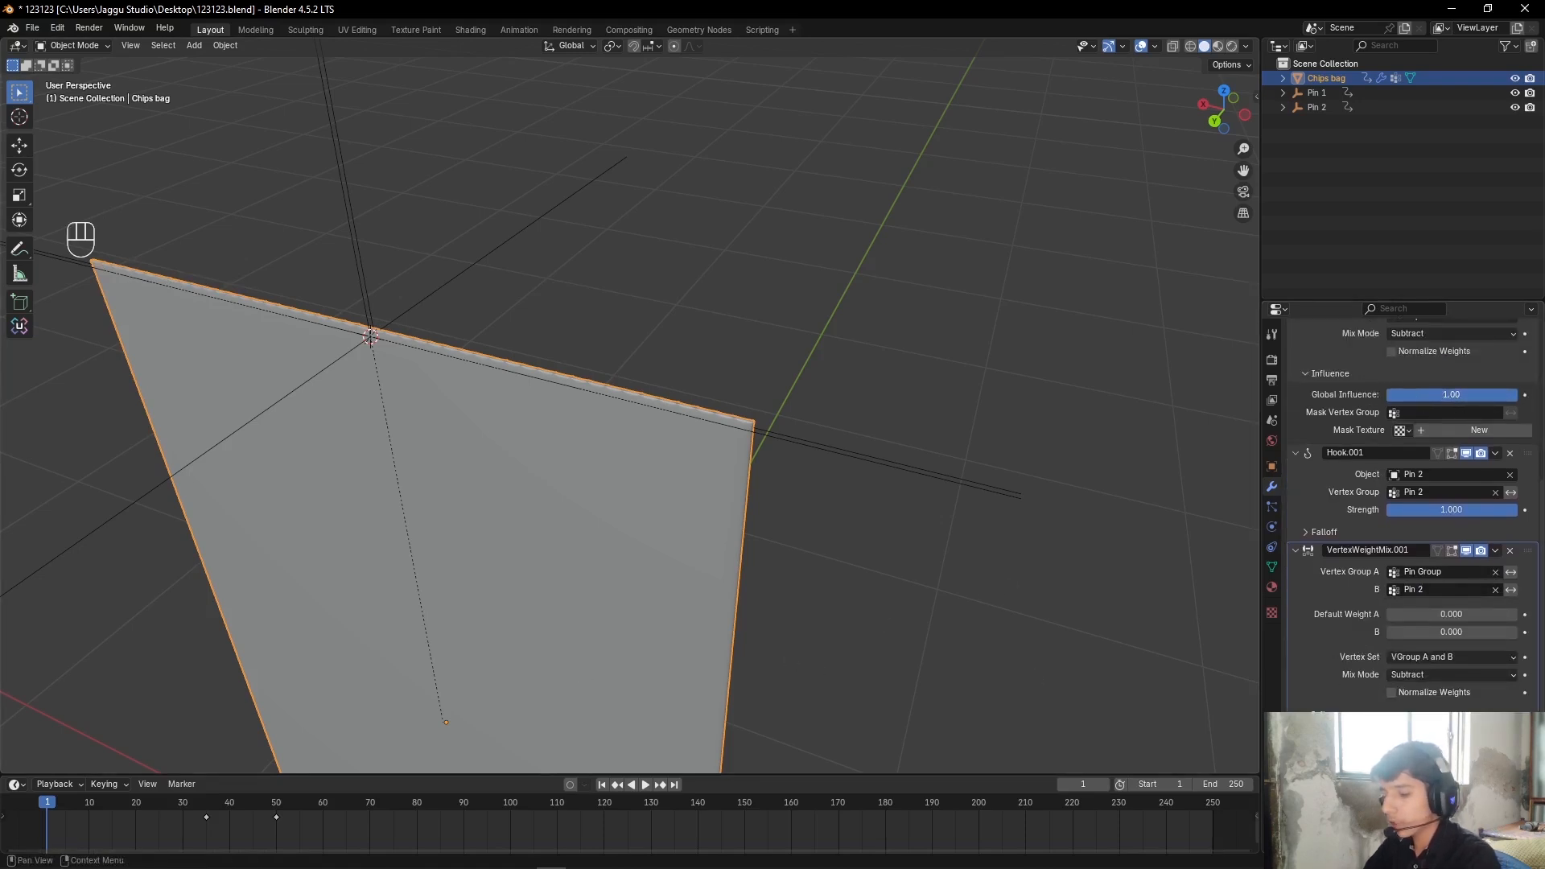
{"action": "key", "text": "space"}
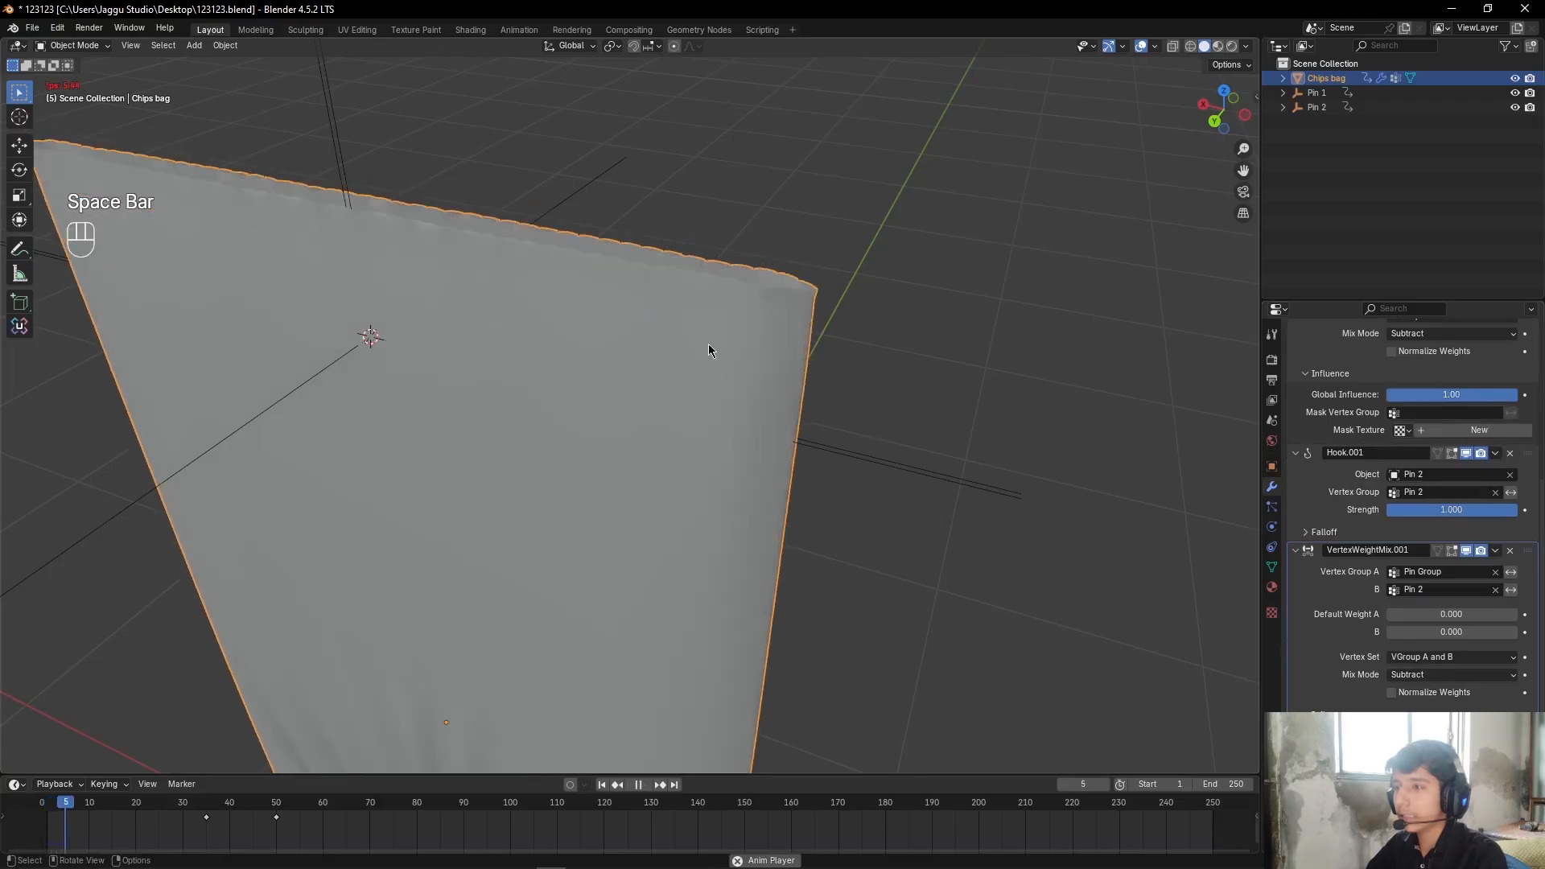
{"action": "key", "text": "space"}
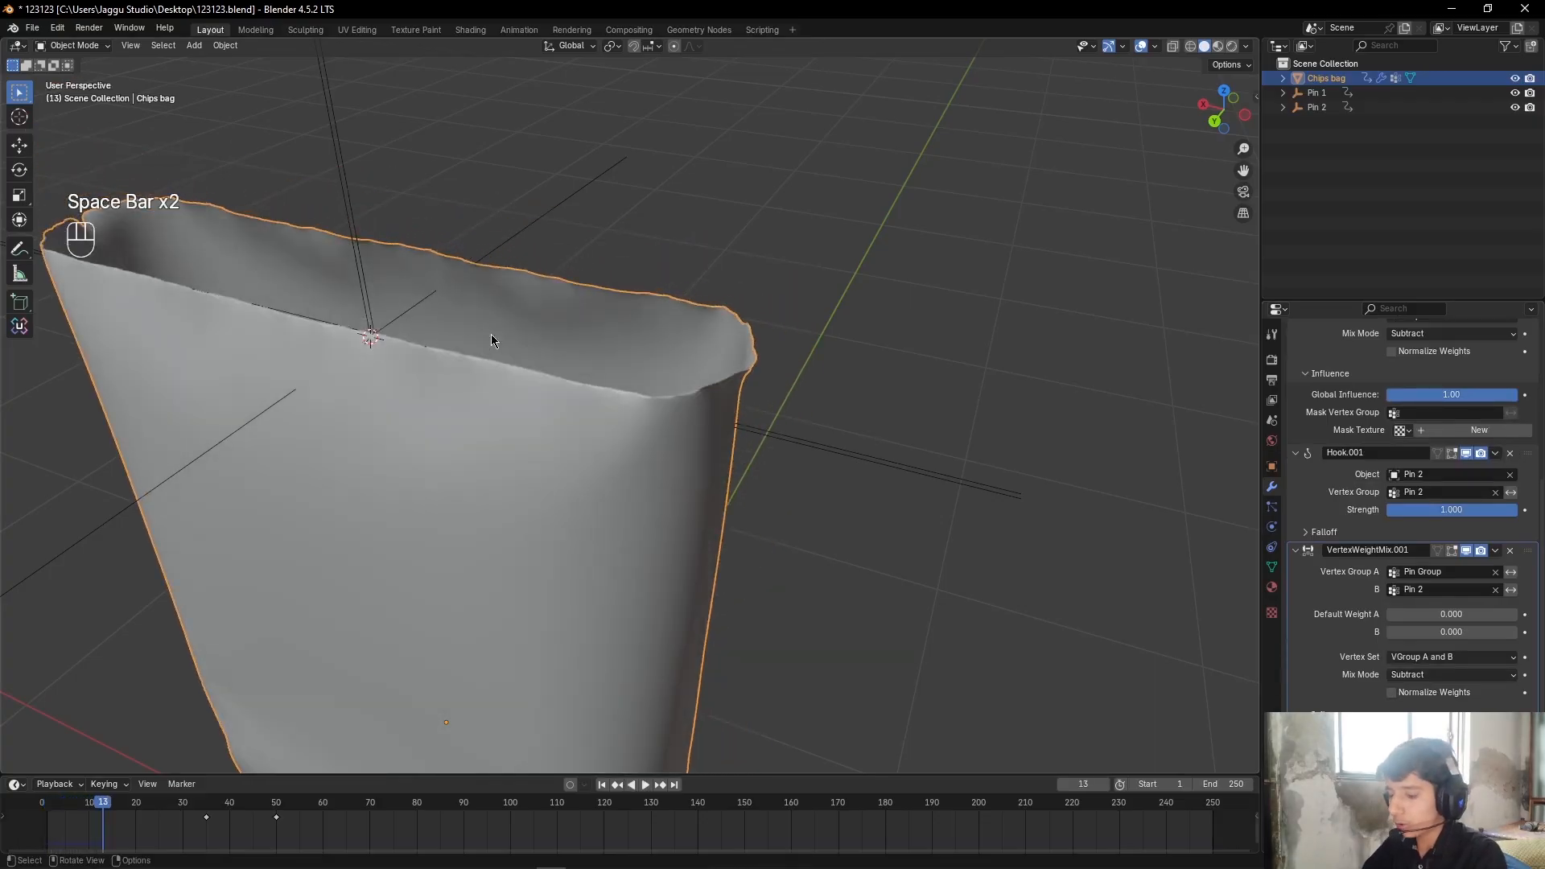
{"action": "key", "text": "shift+Left"}
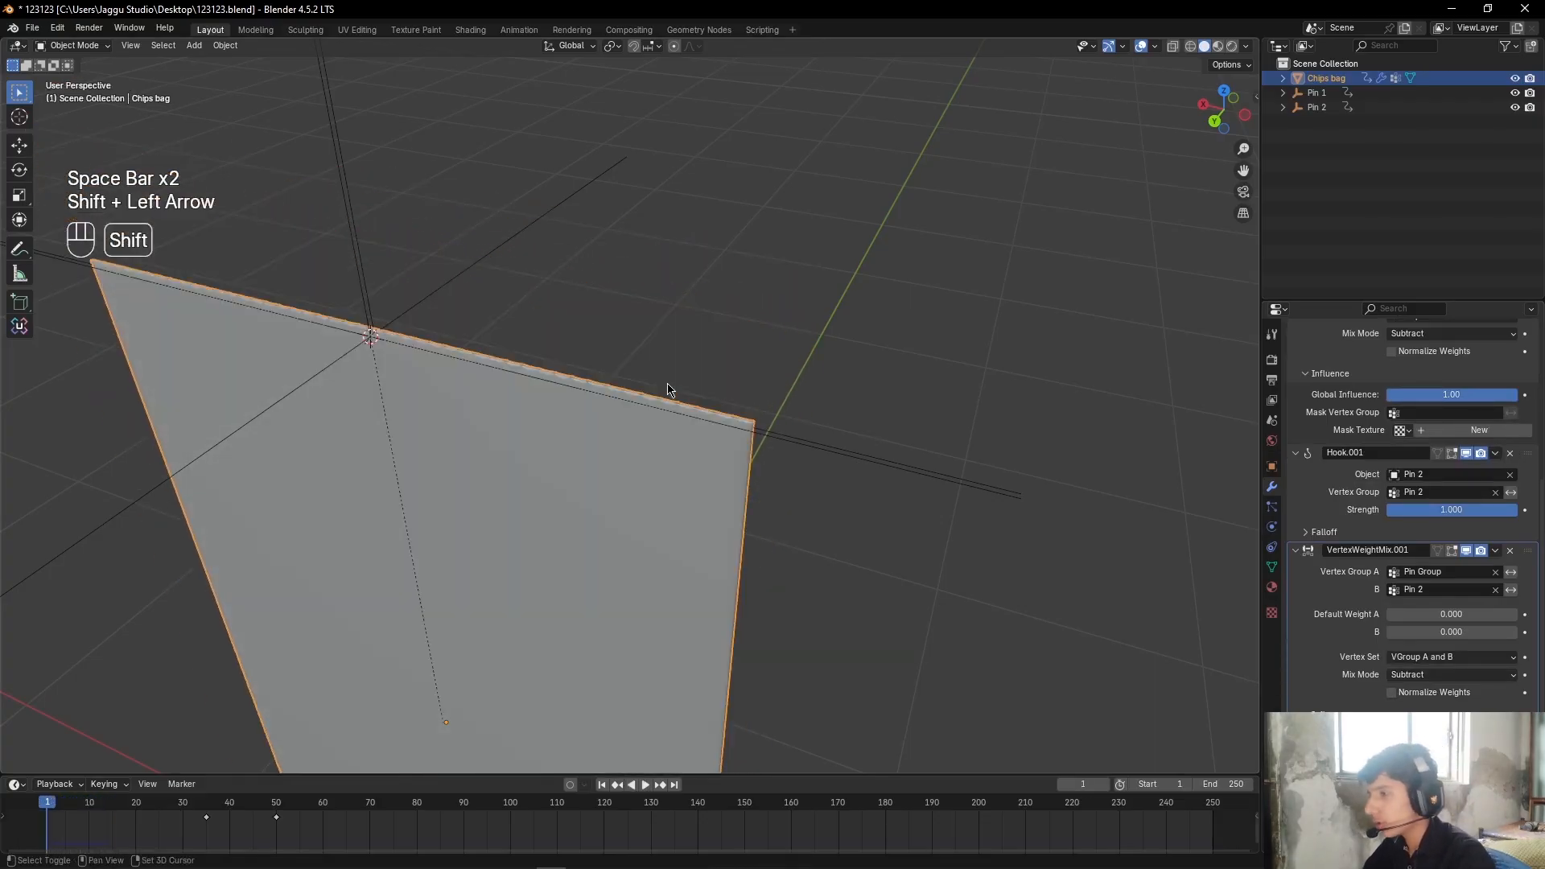
Step: Set the first Vertex Weight Mix modifier's Global Influence to 0, play the simulation to examine the rim and return to the first frame
{"action": "left_click", "coordinate": [1464, 394]}
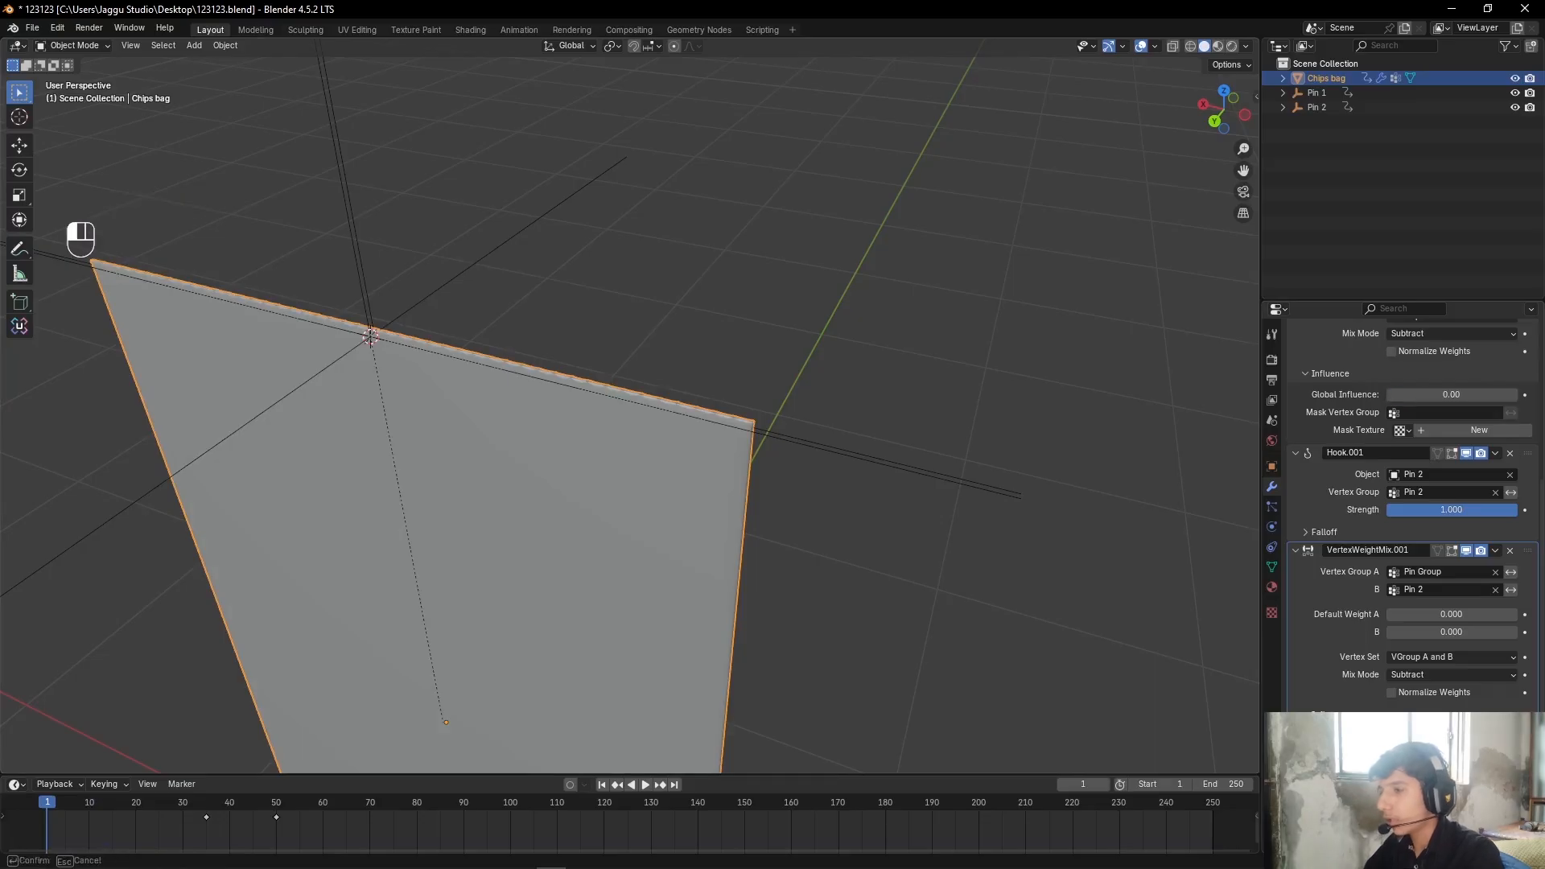
{"action": "left_click", "coordinate": [1076, 400]}
{"action": "key", "text": "space"}
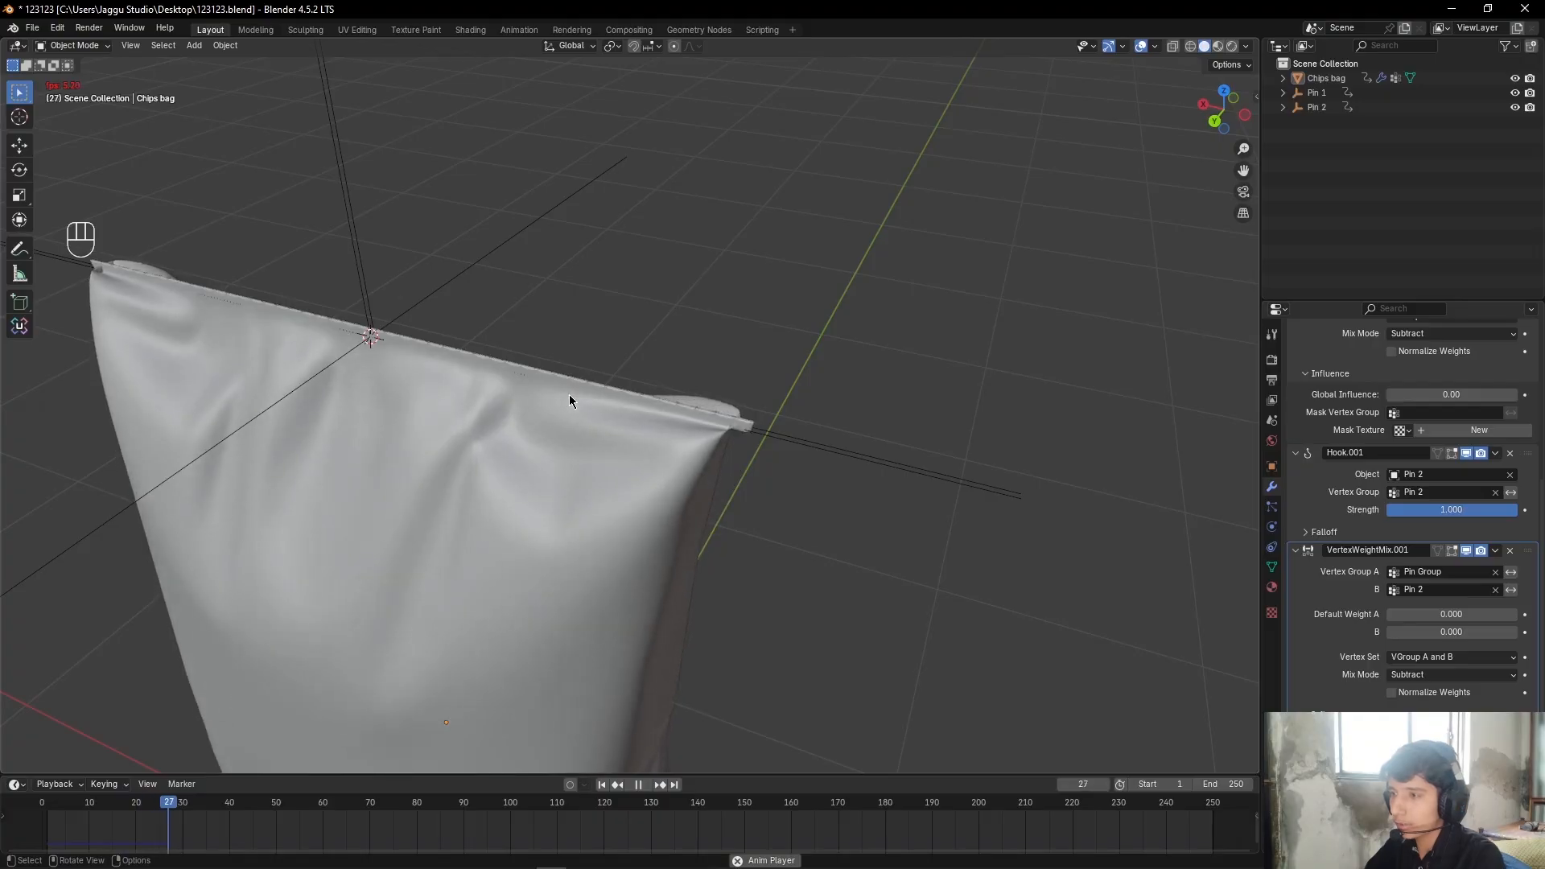
{"action": "key", "text": "space"}
{"action": "scroll", "coordinate": [760, 389], "scroll_direction": "up", "scroll_amount": 4}
{"action": "left_click_drag", "start_coordinate": [563, 358], "coordinate": [708, 389], "text": "alt+shift"}
{"action": "key", "text": "shift+Left"}
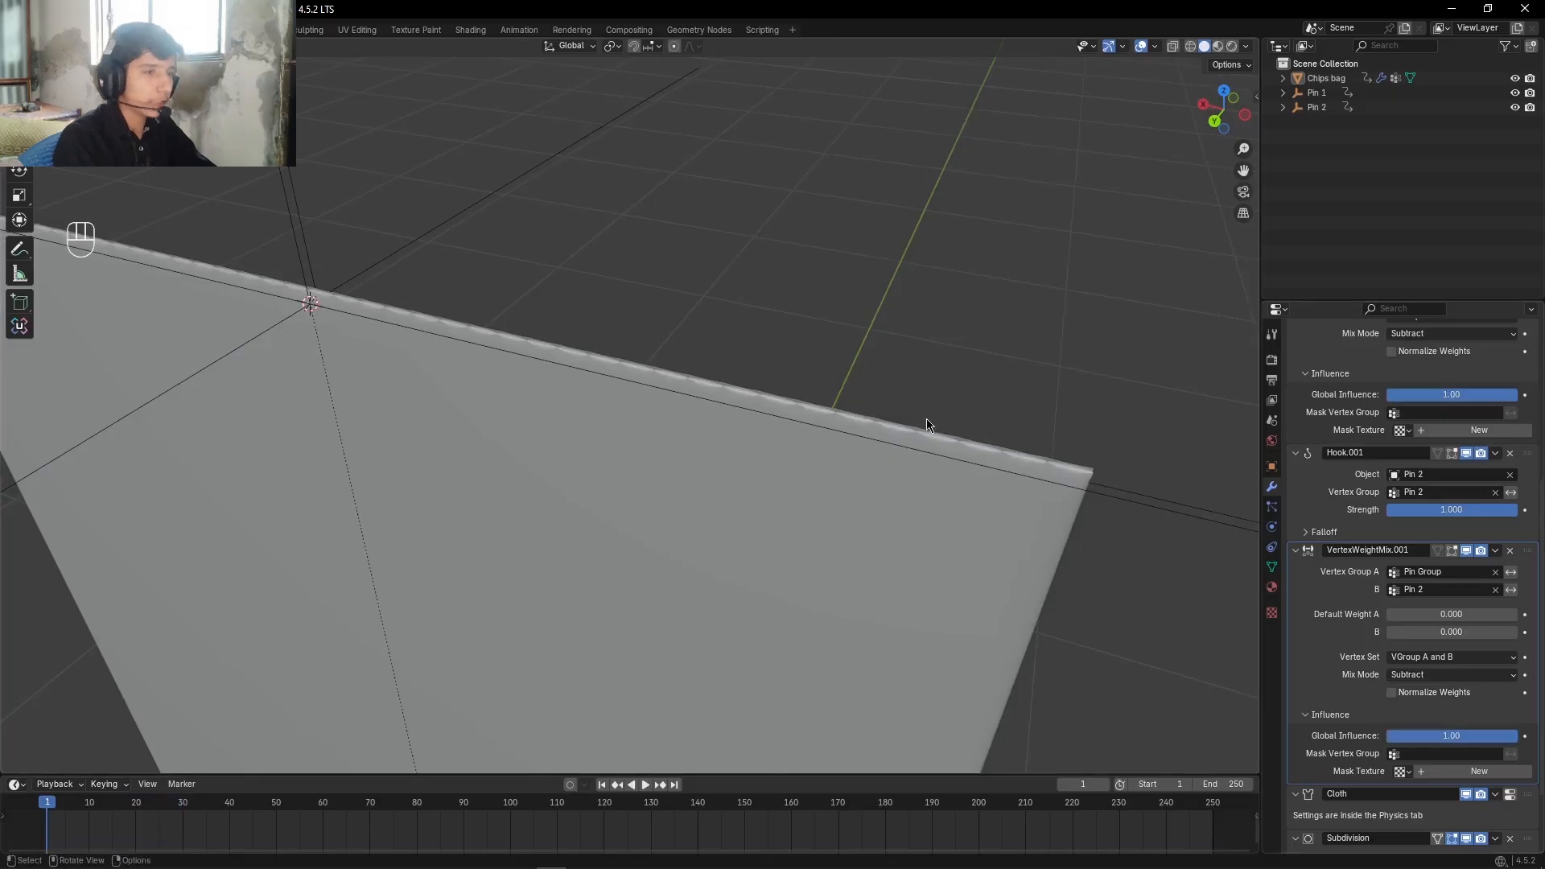
Step: Replay the simulation with both Global Influence values at 1.00, examine the whole bag and return to frame 1
{"action": "key", "text": "space"}
{"action": "scroll", "coordinate": [899, 357], "scroll_direction": "down", "scroll_amount": 5}
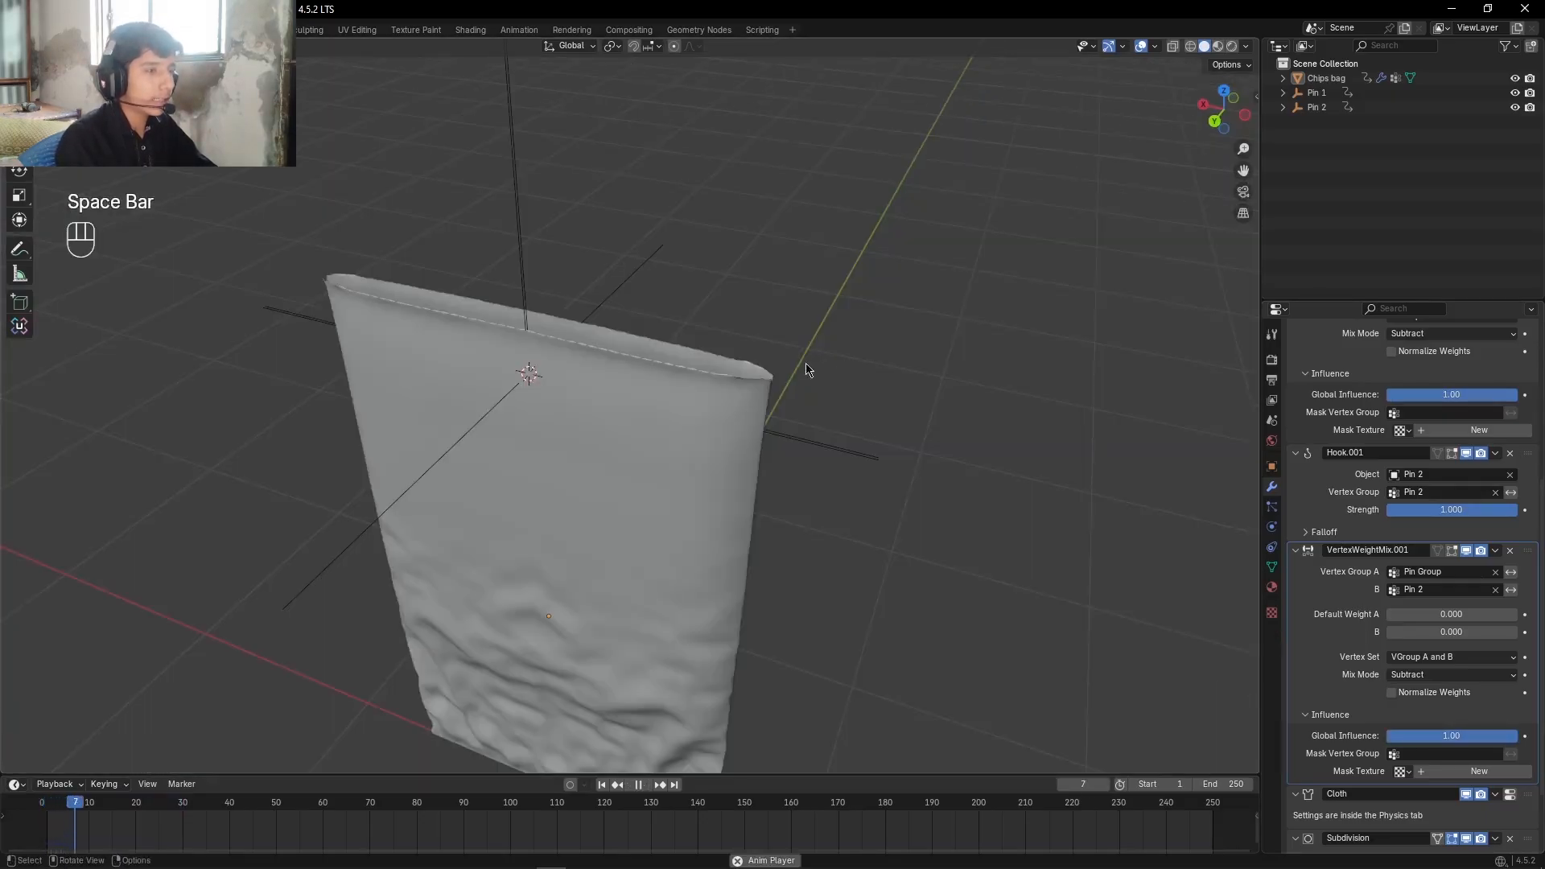
{"action": "key", "text": "space"}
{"action": "key", "text": "shift+Left"}
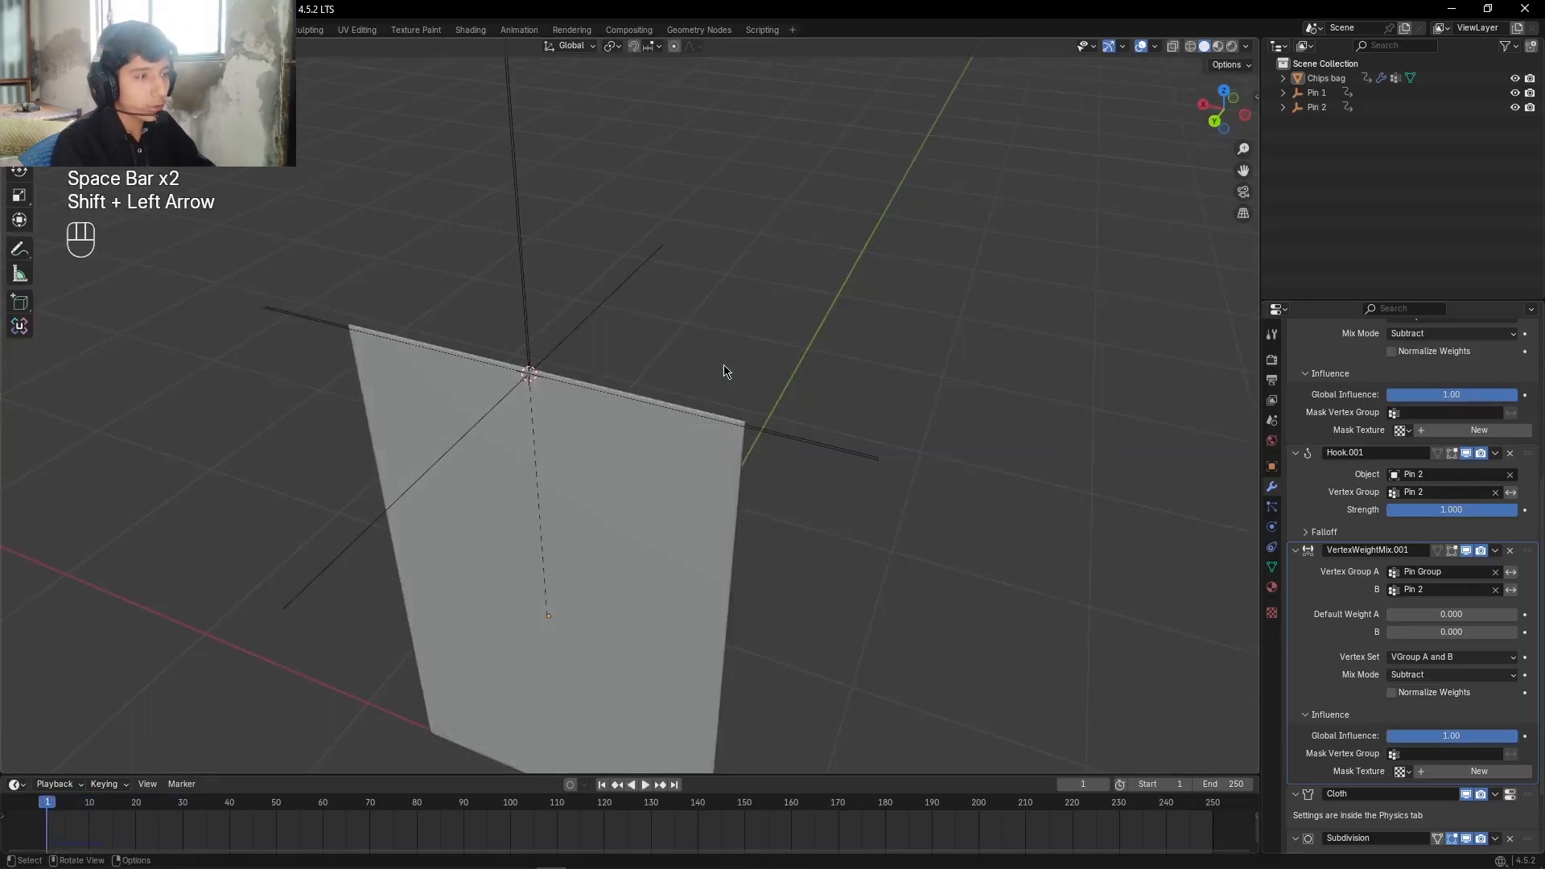
Step: Select the bag and keyframe the Global Influence of both Vertex Weight Mix modifiers at 1.00 on frame 35
{"action": "left_click", "coordinate": [663, 440]}
{"action": "left_click_drag", "start_coordinate": [73, 810], "coordinate": [210, 812]}
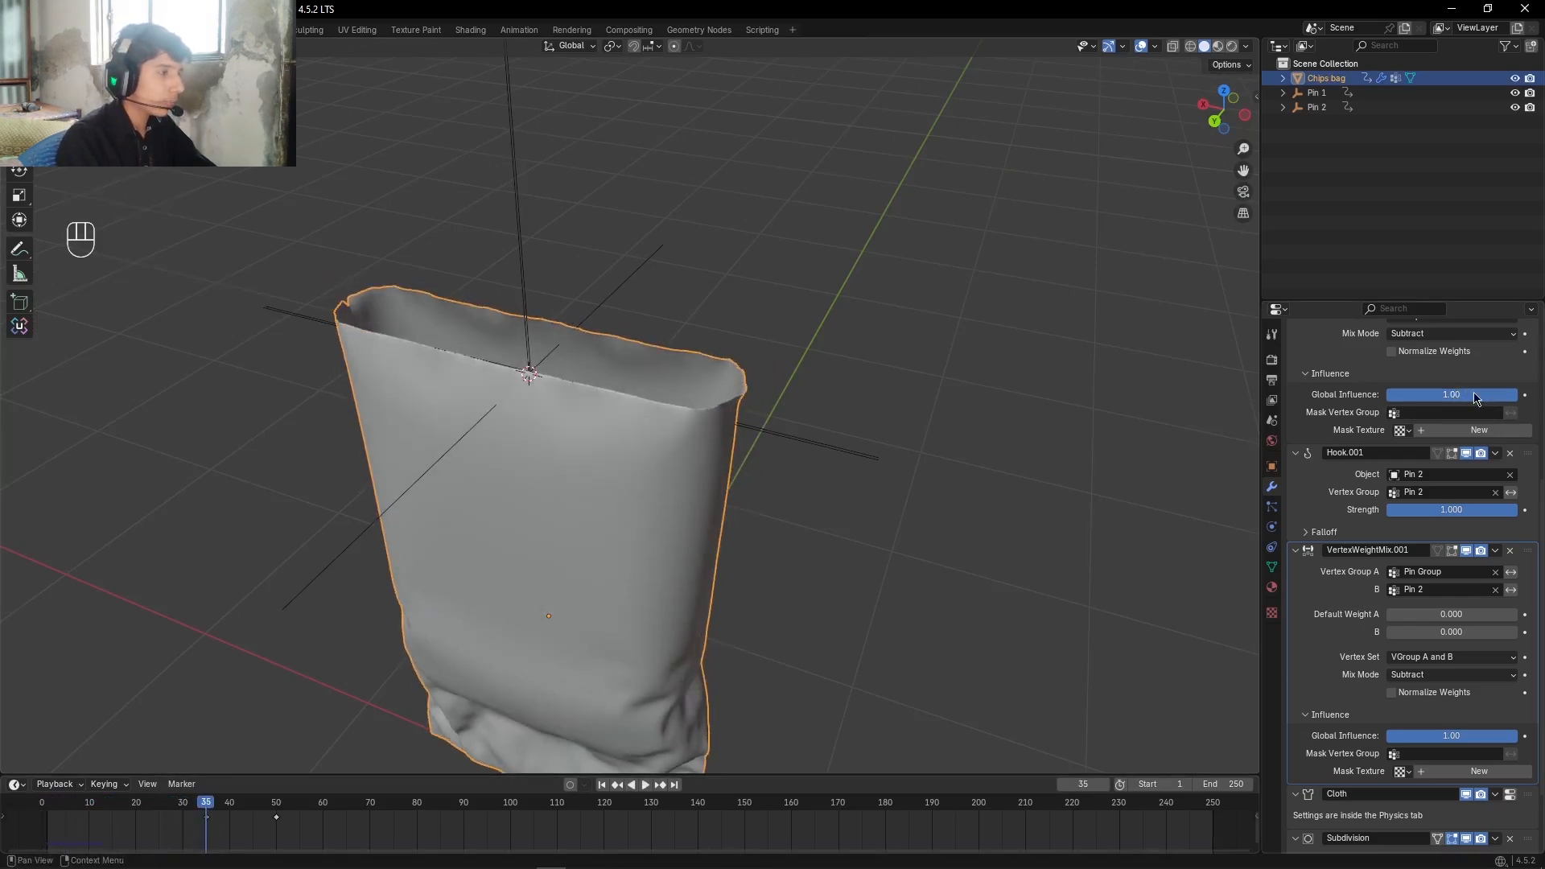
{"action": "key", "text": "i"}
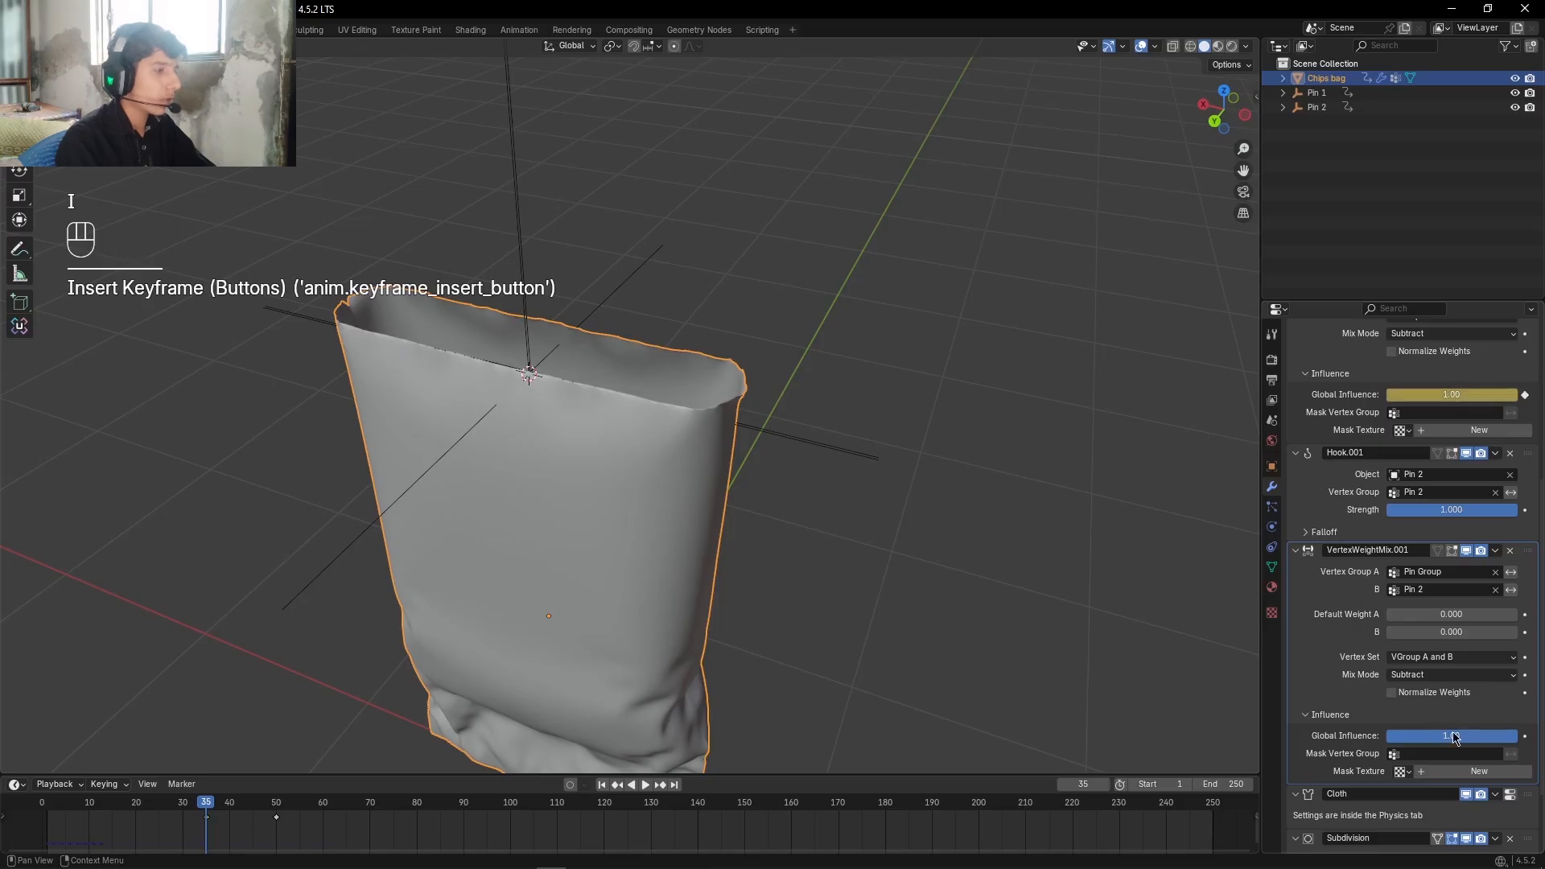
{"action": "key", "text": "i"}
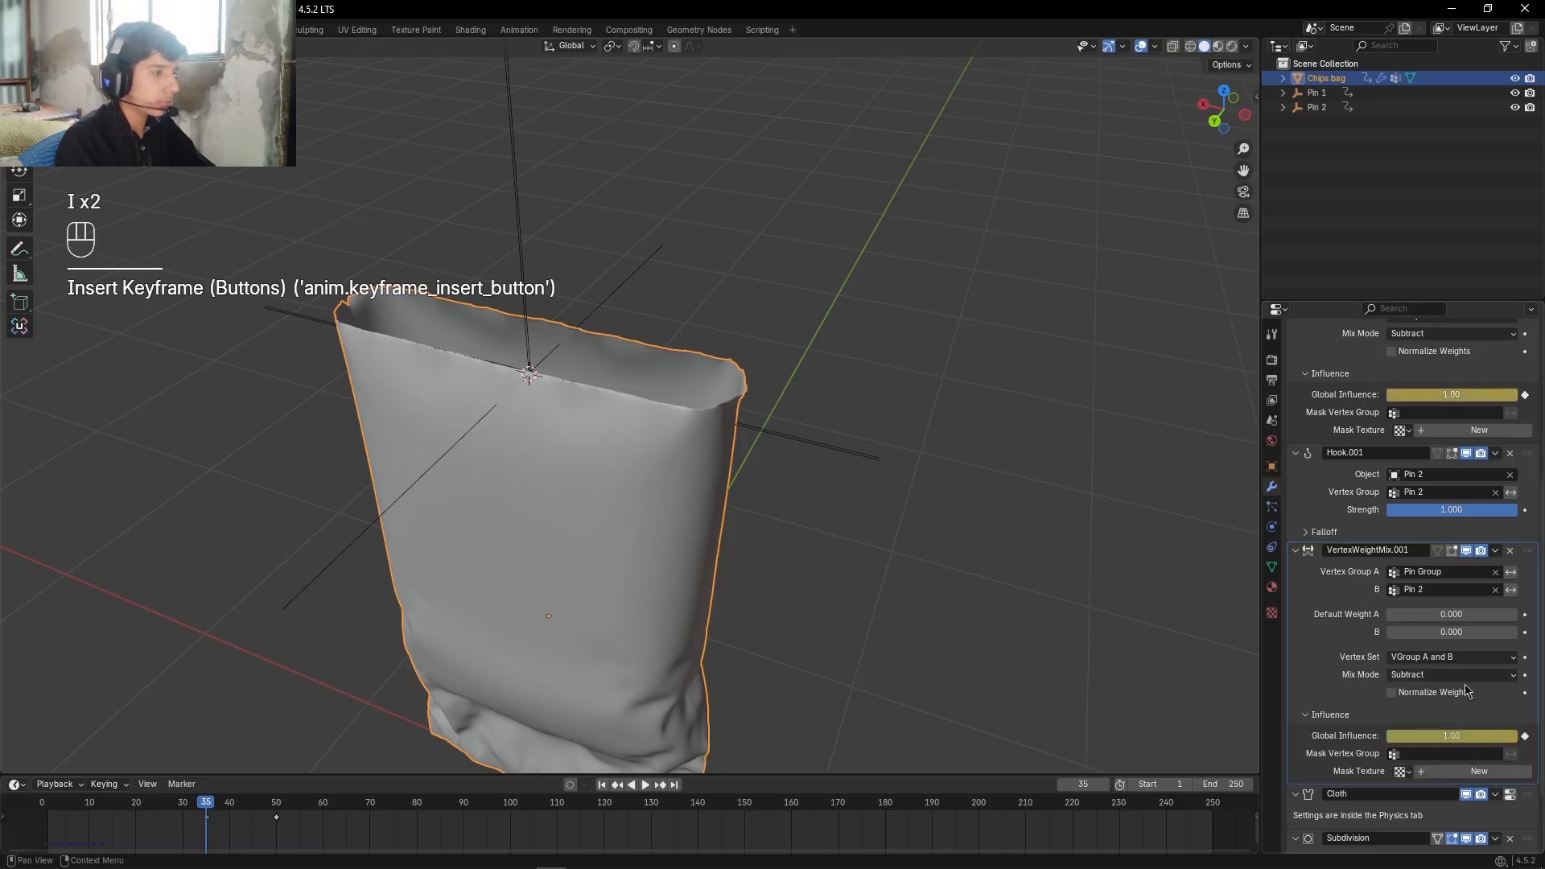
Step: Keyframe both Global Influence values at 1.00 on frame 41 and at 0.00 on frame 35, and save the file
{"action": "left_click_drag", "start_coordinate": [216, 815], "coordinate": [236, 811]}
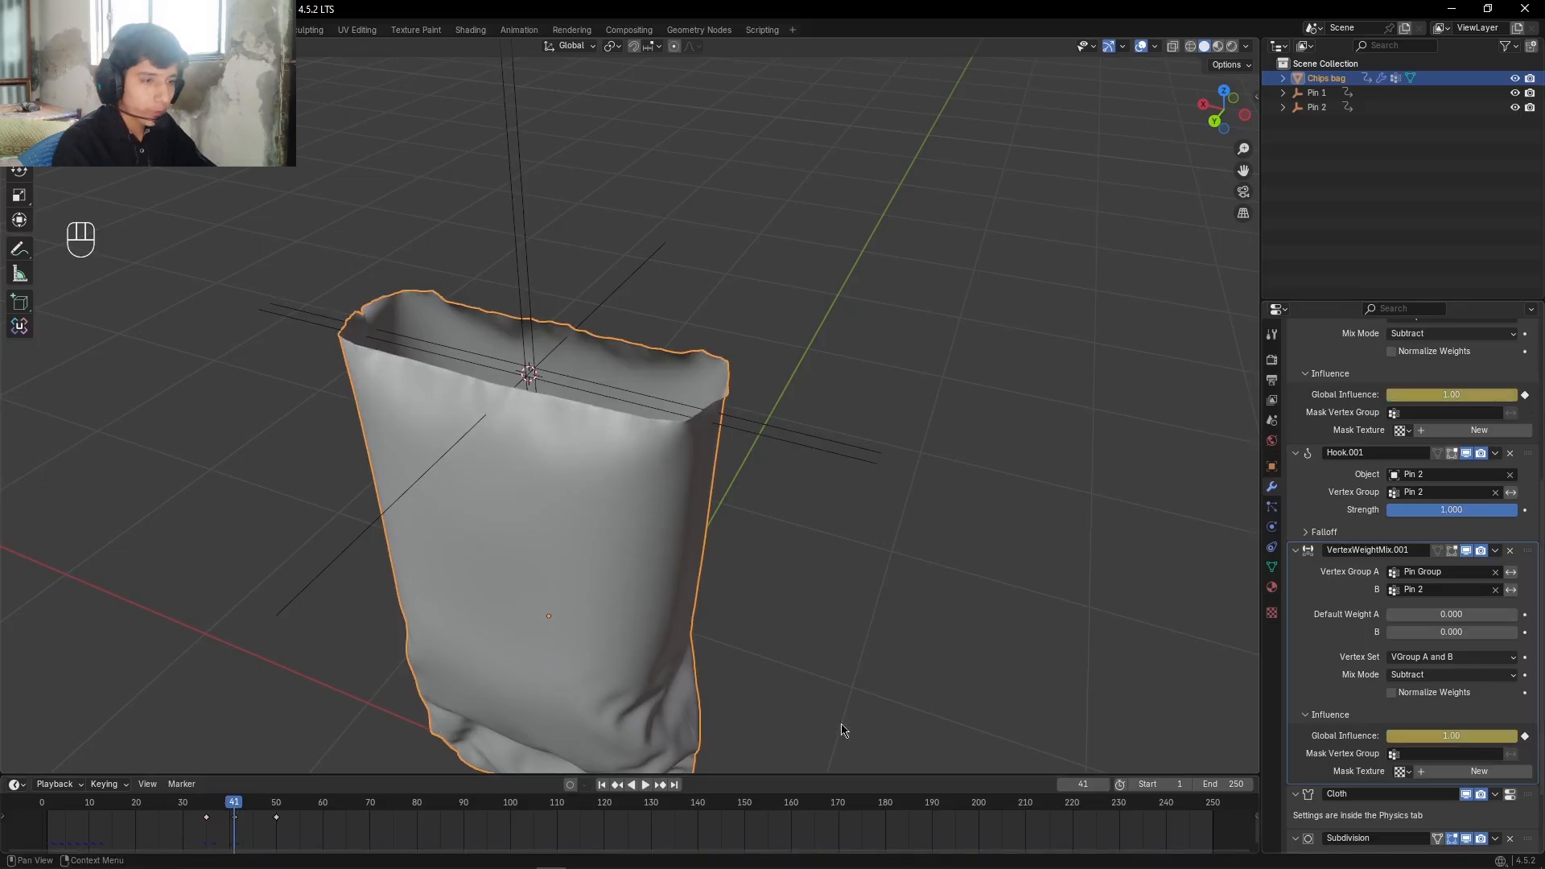
{"action": "left_click_drag", "start_coordinate": [236, 805], "coordinate": [208, 808]}
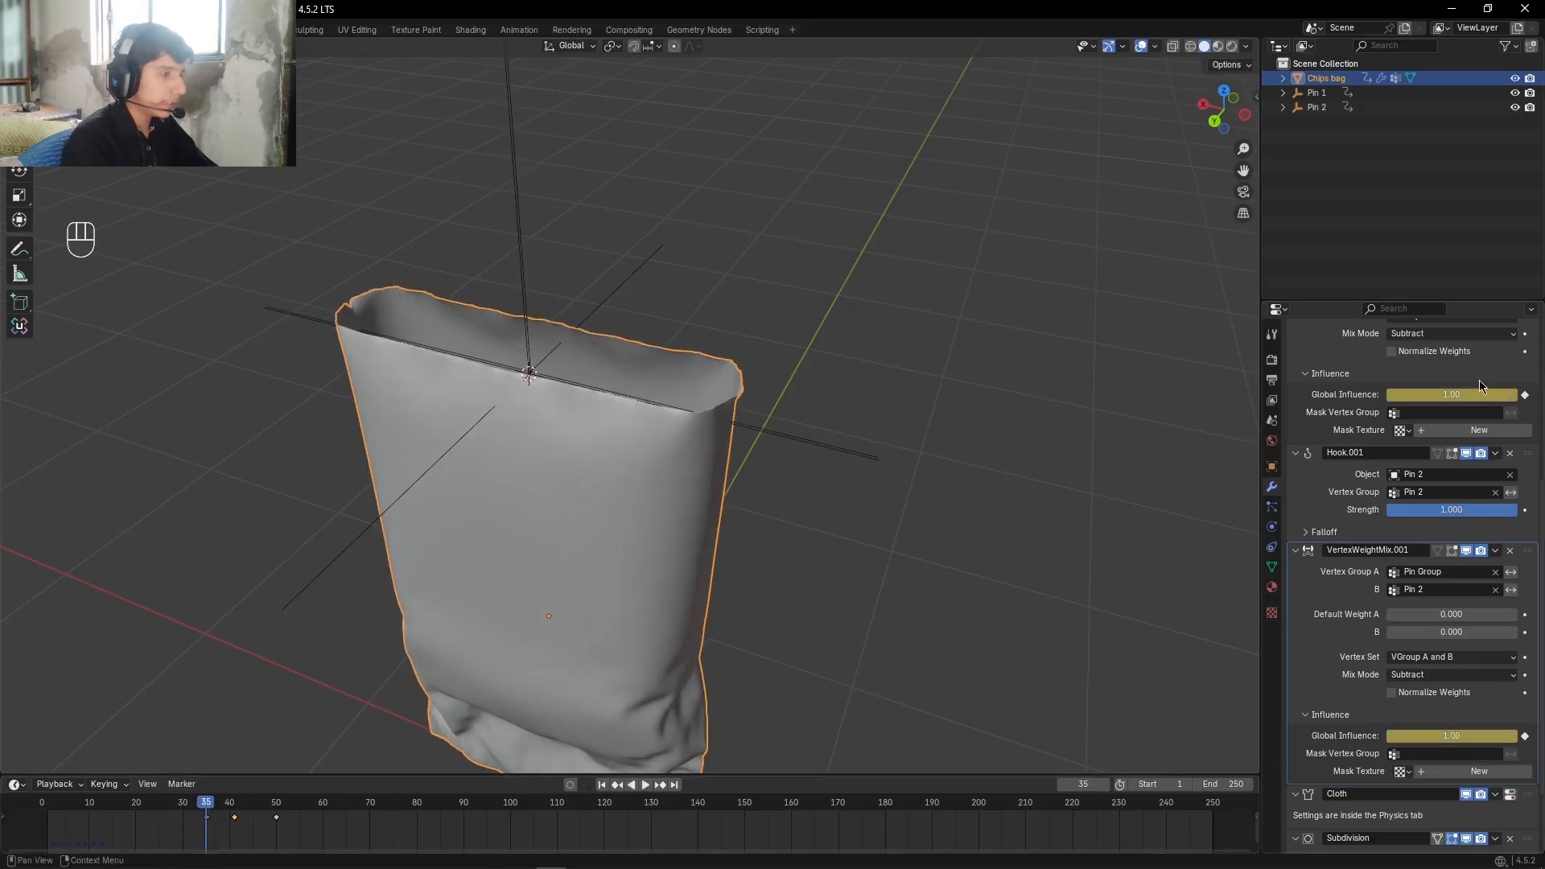
{"action": "key", "text": "Return"}
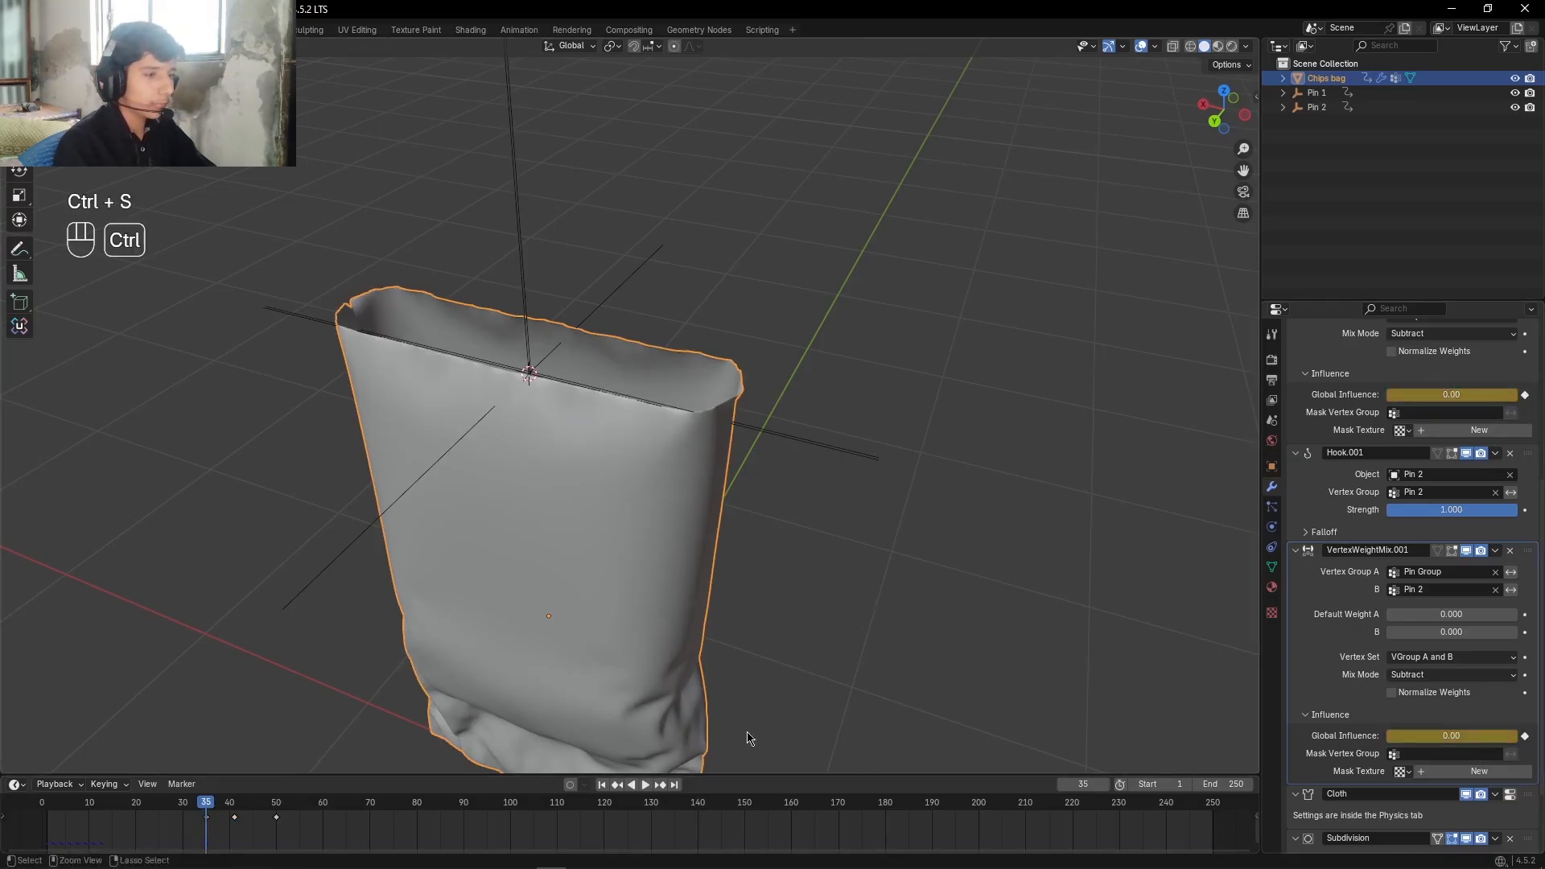
Step: Play the animation from frame 1 past frame 50 to examine the opening rim, return to frame 1 and save the file
{"action": "left_click", "coordinate": [601, 785]}
{"action": "left_click", "coordinate": [903, 369]}
{"action": "key", "text": "space"}
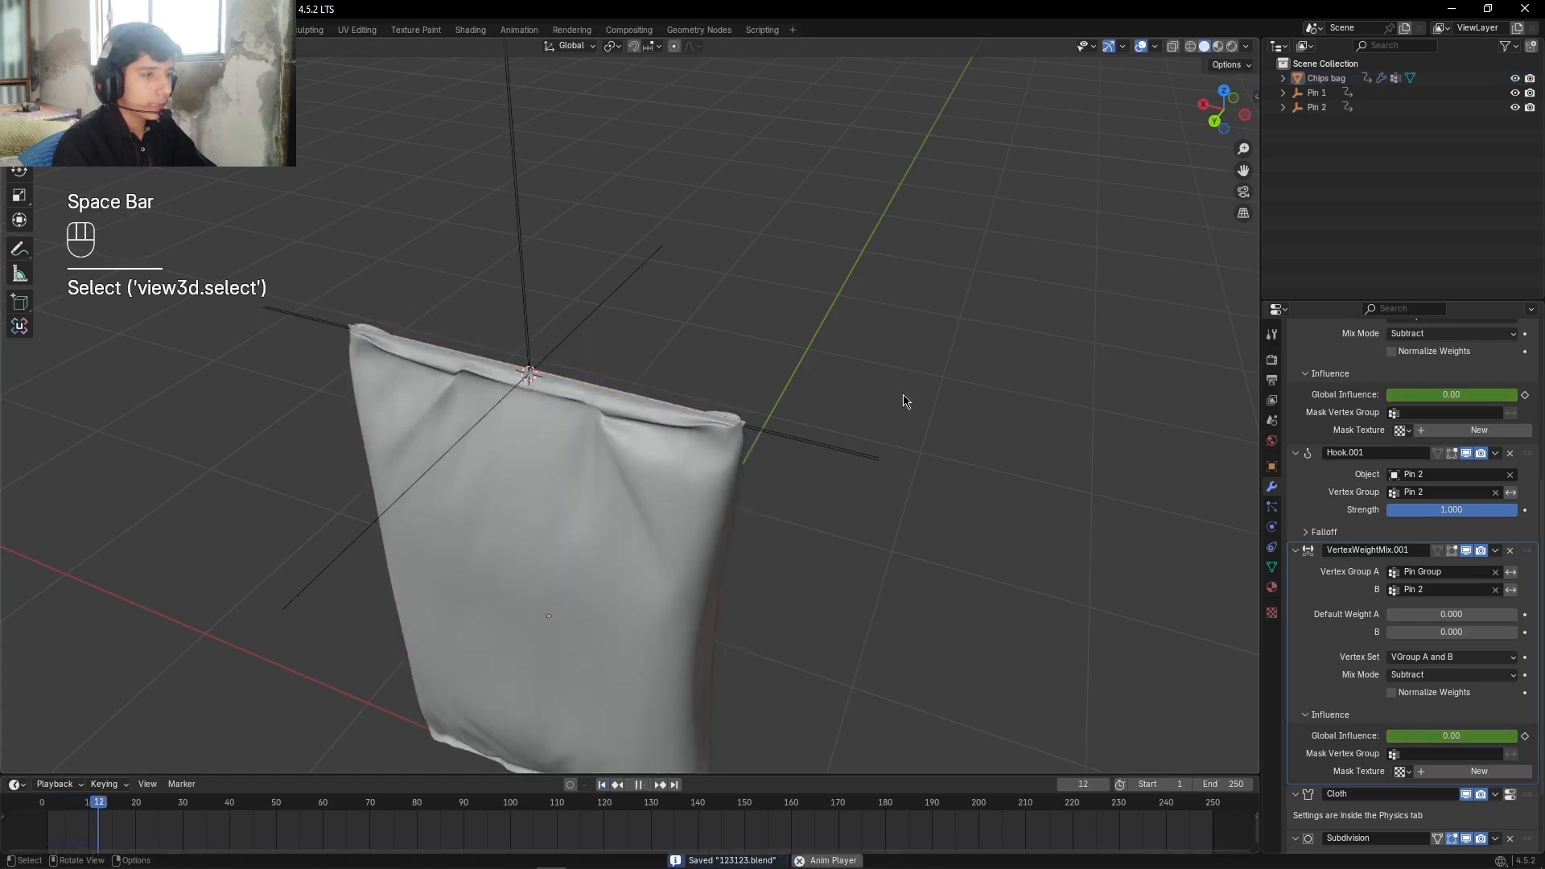
{"action": "scroll", "coordinate": [884, 527], "scroll_direction": "up", "scroll_amount": 3}
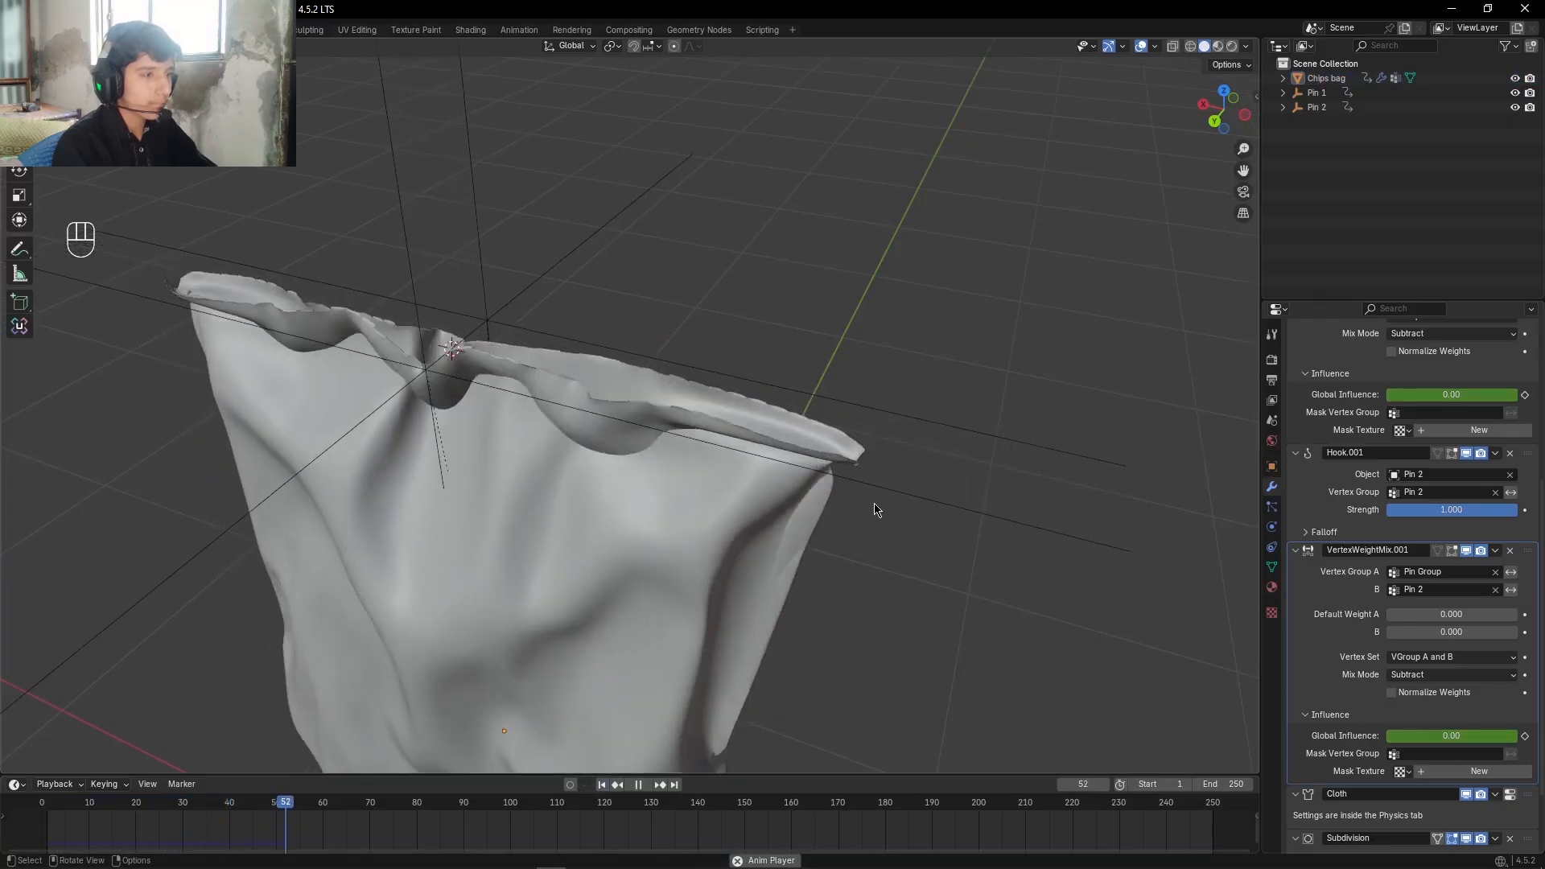
{"action": "key", "text": "space"}
{"action": "key", "text": "shift+Left"}
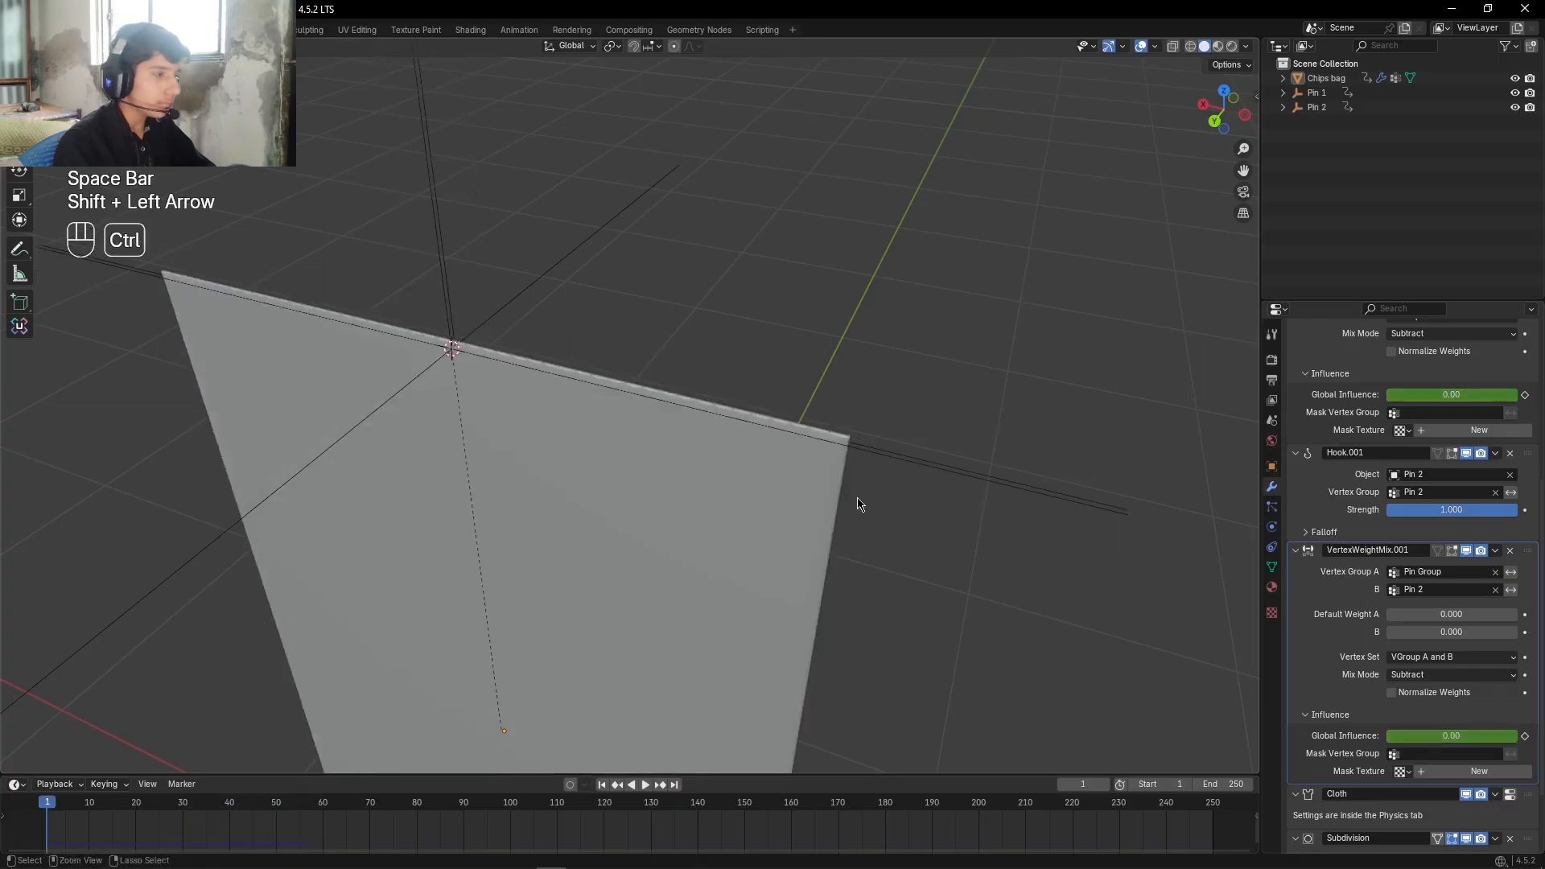
{"action": "key", "text": "ctrl+s"}
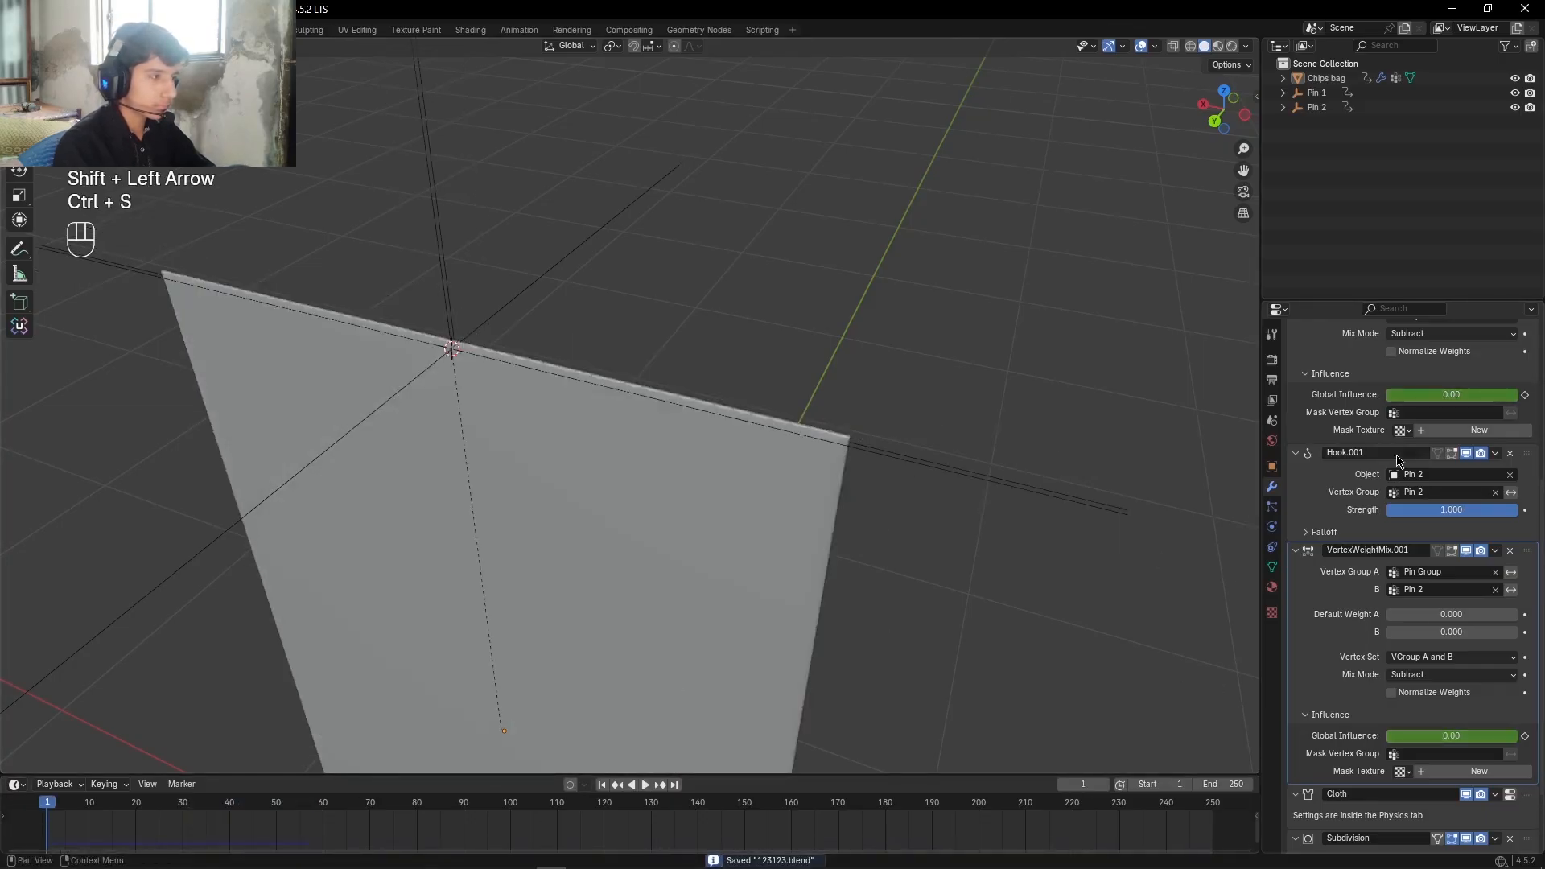
Step: Select the chips bag and move its frame 41 Global Influence keyframe to frame 46
{"action": "left_click", "coordinate": [1342, 610]}
{"action": "left_click", "coordinate": [645, 544]}
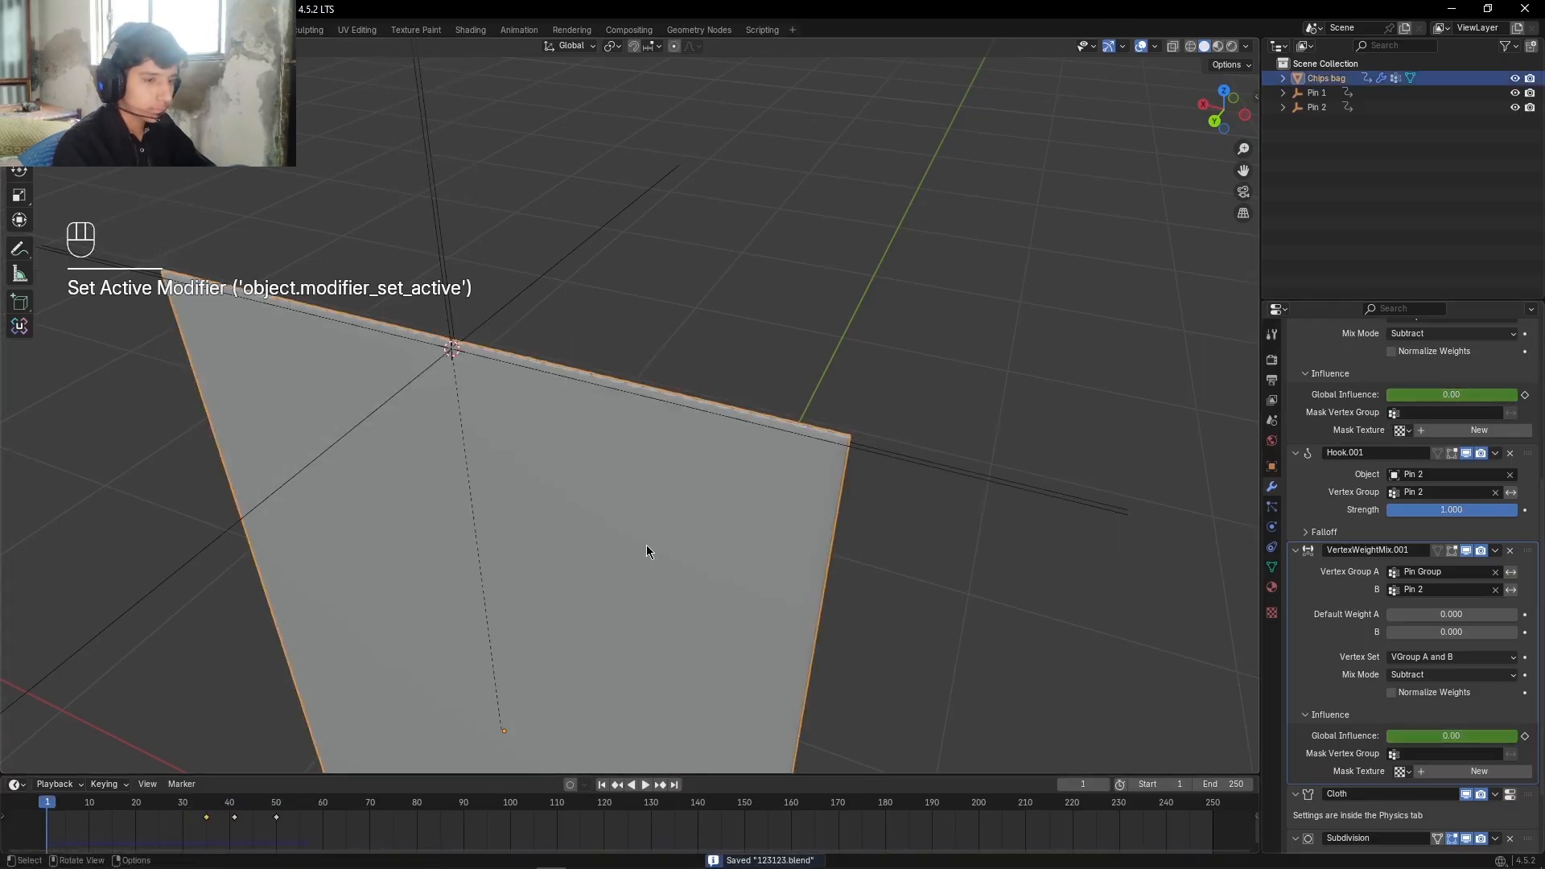
{"action": "left_click", "coordinate": [235, 817]}
{"action": "key", "text": "g"}
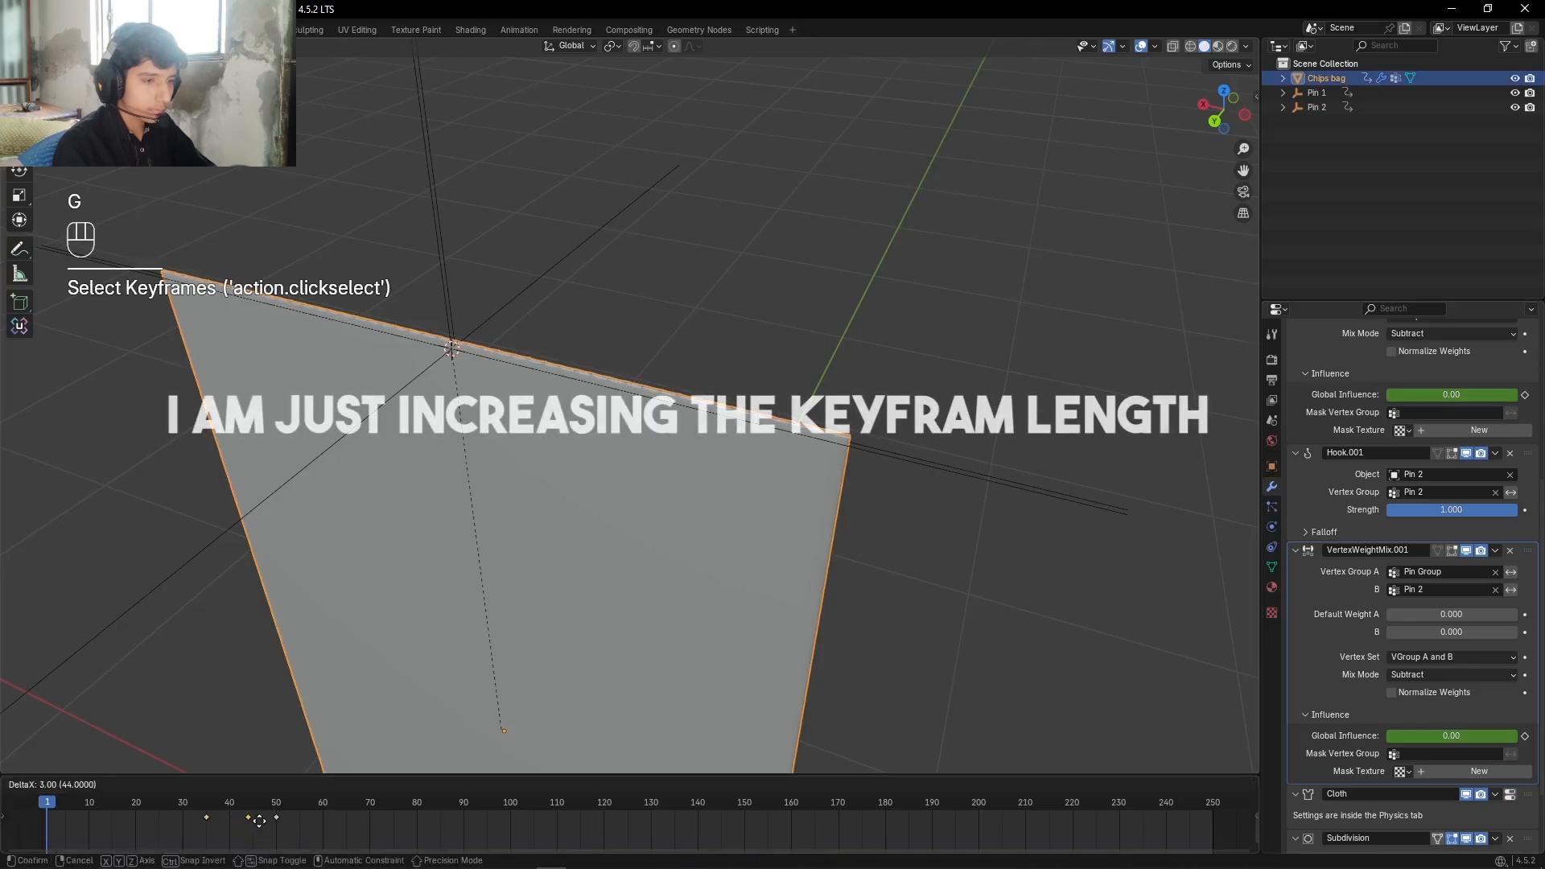
{"action": "left_click", "coordinate": [258, 818]}
Step: Play the animation past frame 50 and scrub back to frame 44 to examine the bag's opening
{"action": "key", "text": "space"}
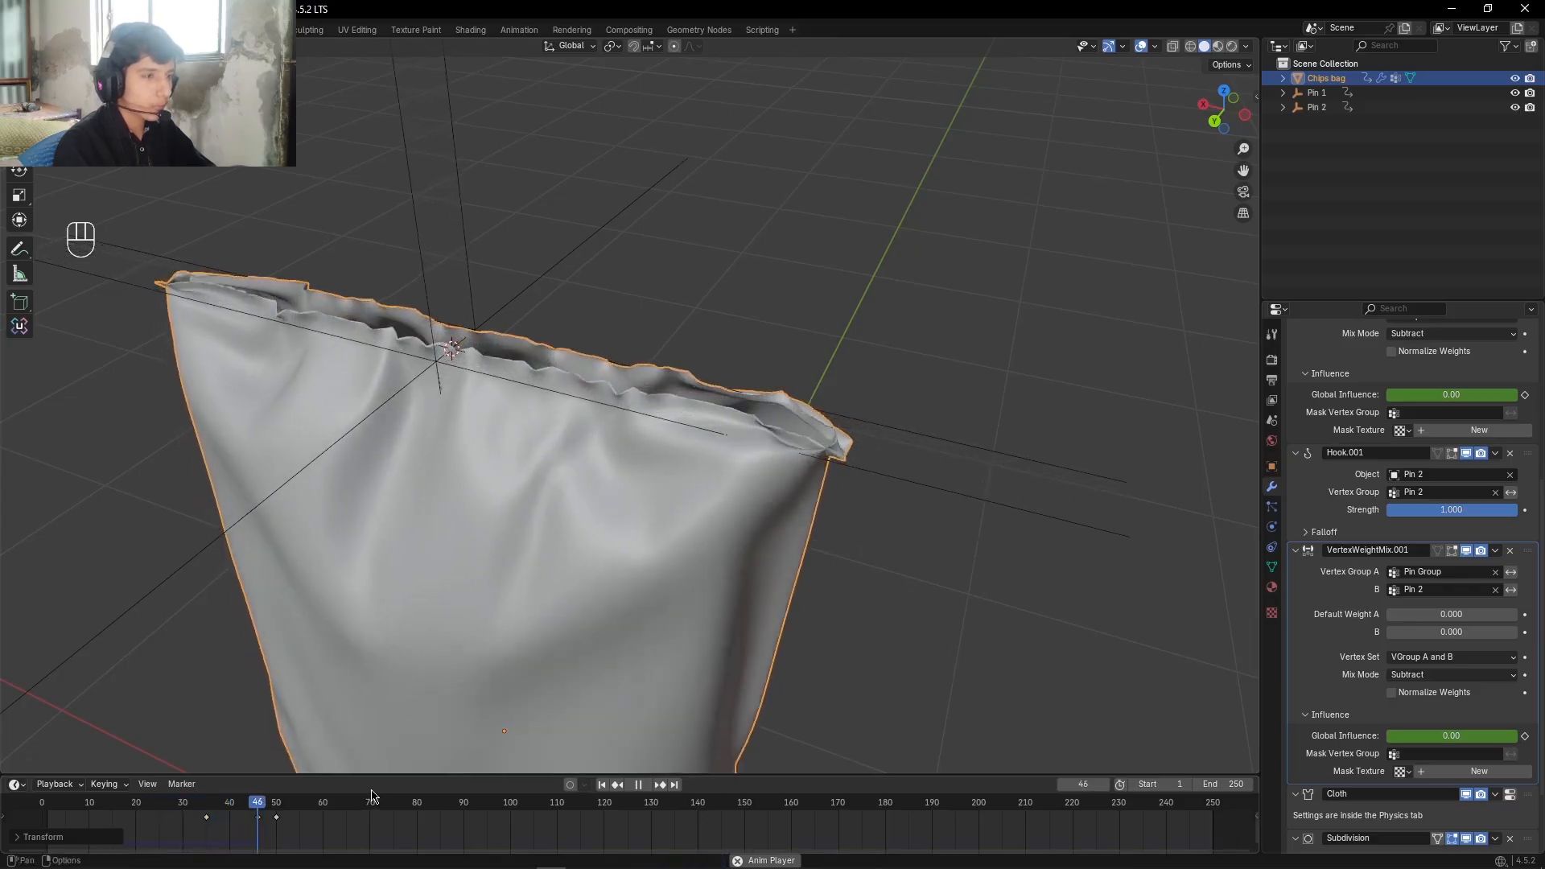
{"action": "key", "text": "space"}
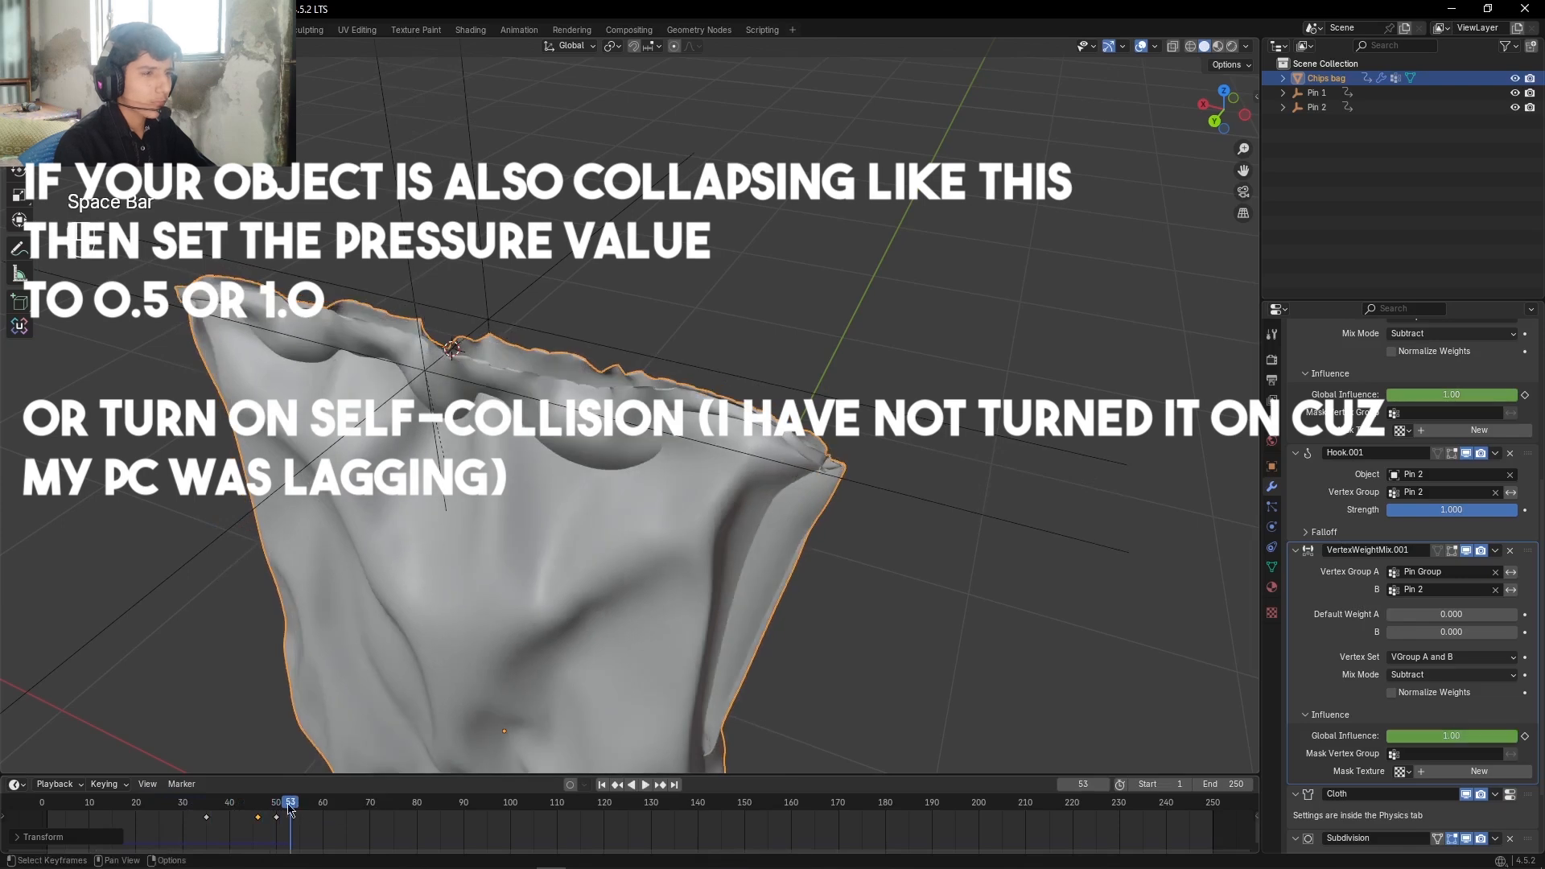
{"action": "left_click_drag", "start_coordinate": [290, 808], "coordinate": [252, 815]}
{"action": "scroll", "coordinate": [928, 493], "scroll_direction": "down", "scroll_amount": 3}
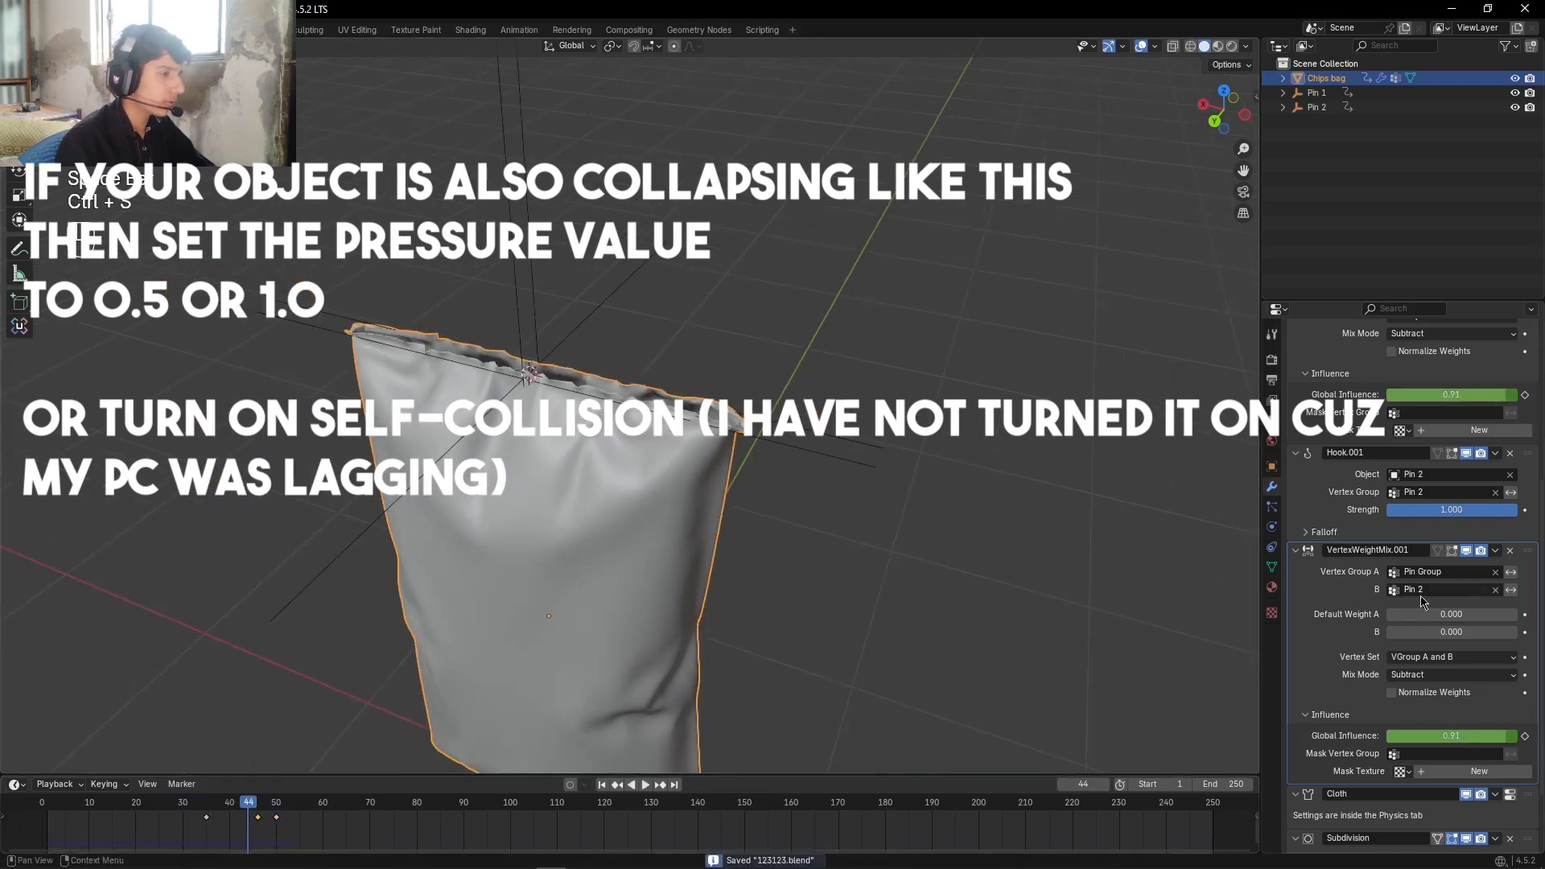
Step: Move the frame 46 Global Influence keyframe to frame 55, enlarge the timeline area and save the file
{"action": "key", "text": "g"}
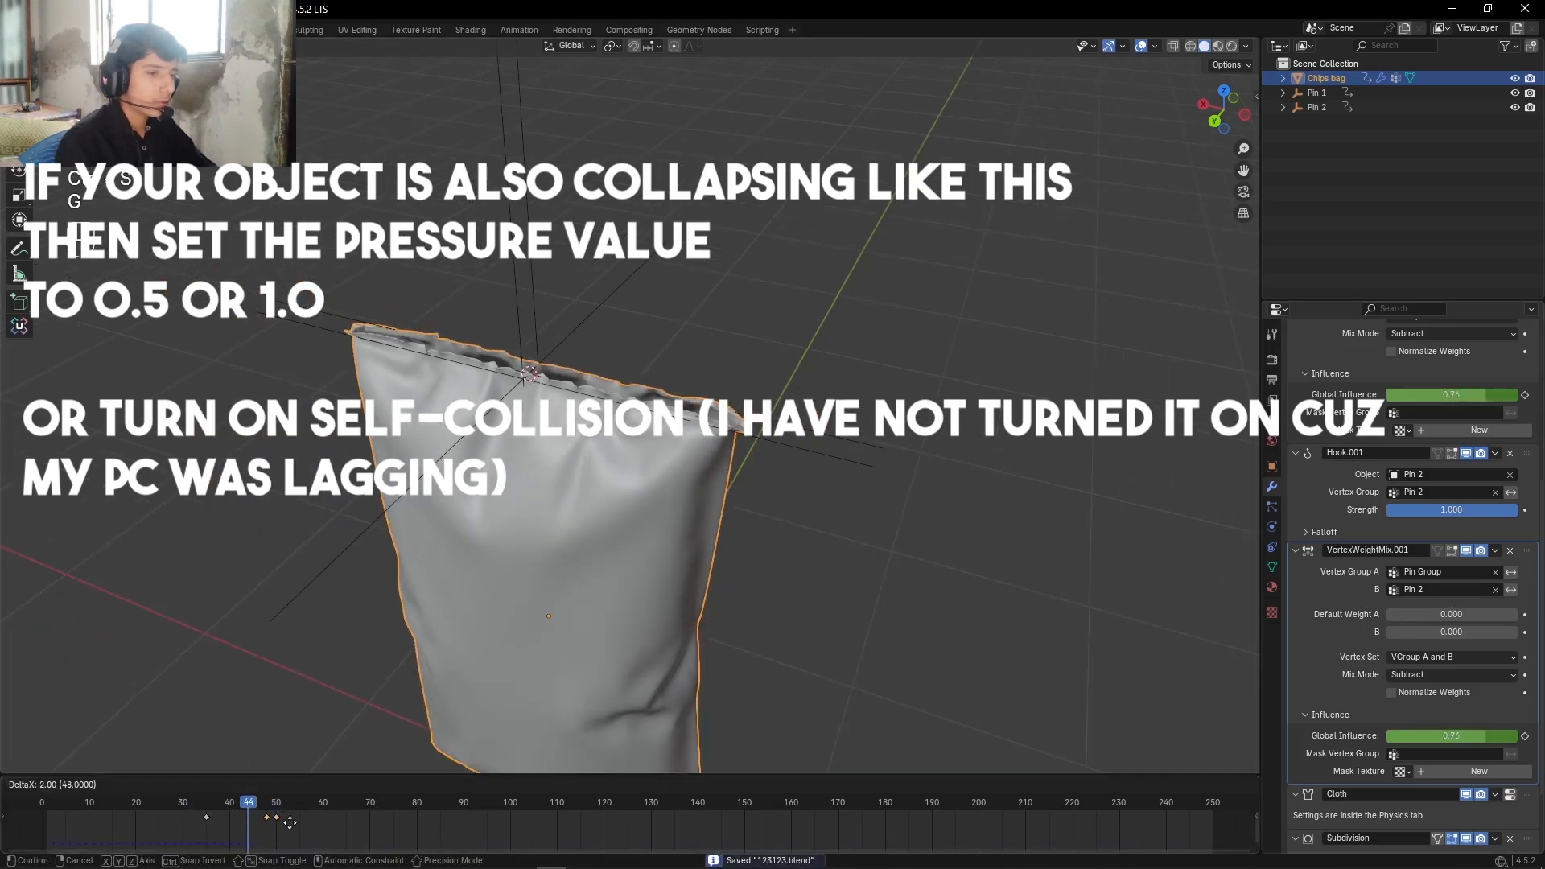
{"action": "left_click", "coordinate": [306, 828]}
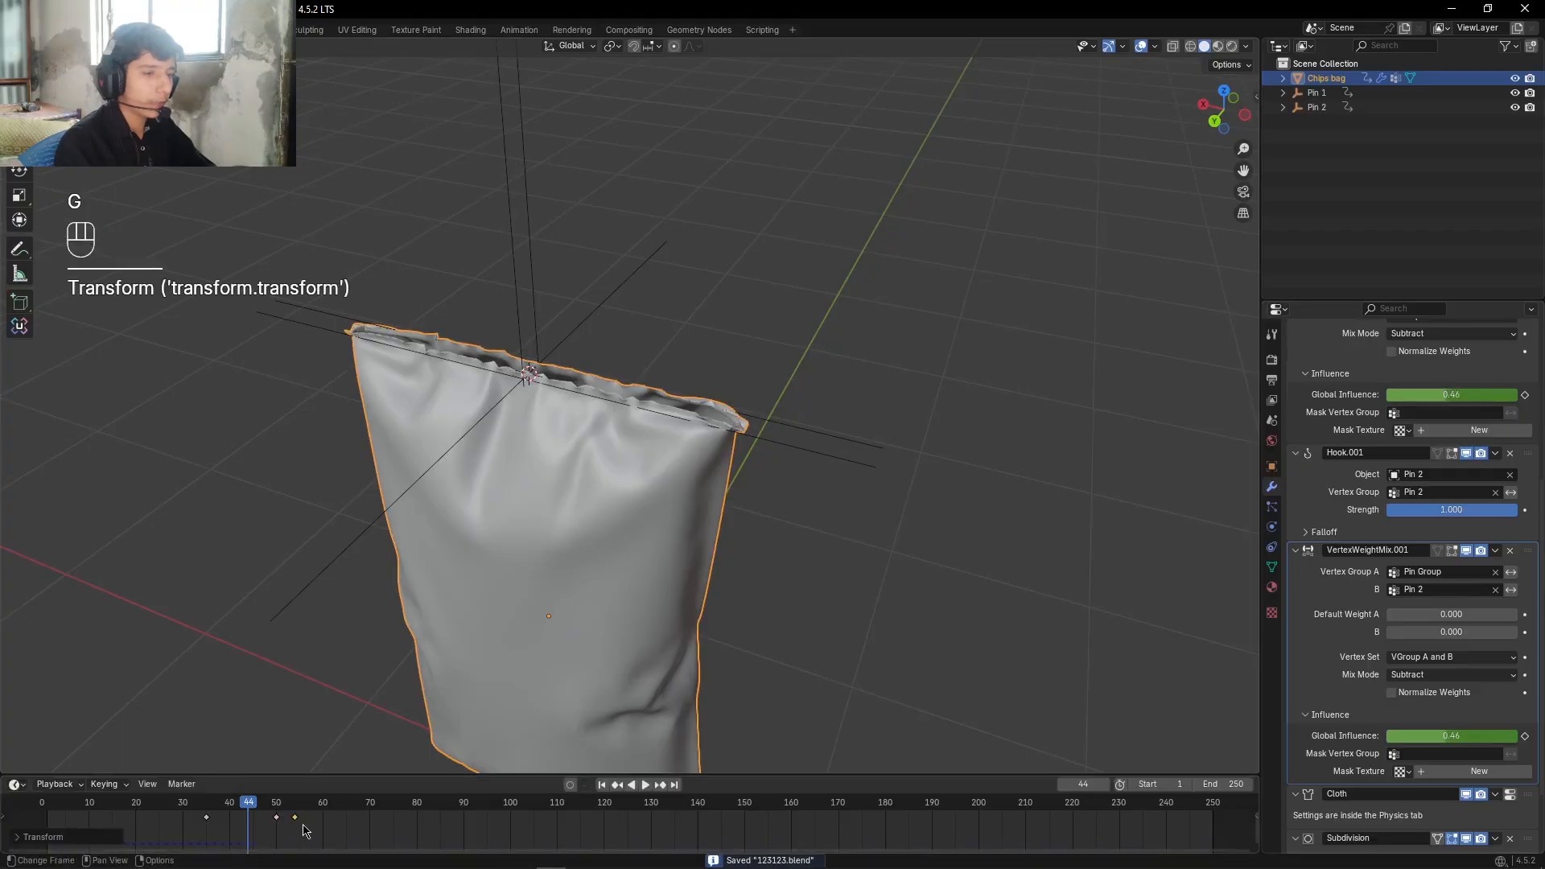
{"action": "scroll", "coordinate": [309, 824], "scroll_direction": "up", "scroll_amount": 1}
{"action": "scroll", "coordinate": [302, 823], "scroll_direction": "up", "scroll_amount": 1}
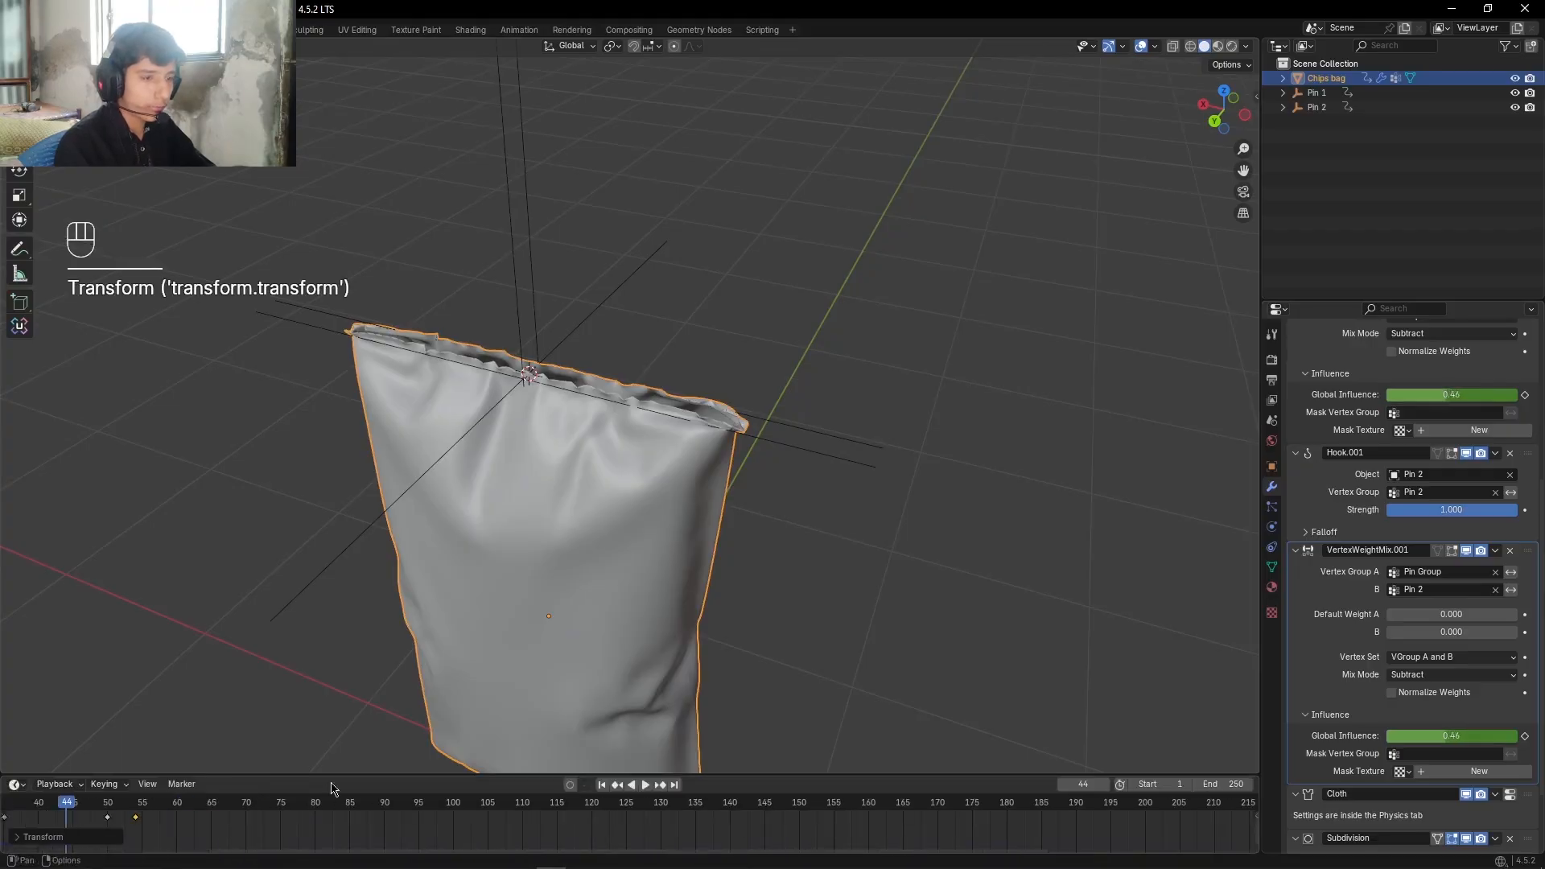
{"action": "left_click_drag", "start_coordinate": [334, 777], "coordinate": [300, 726]}
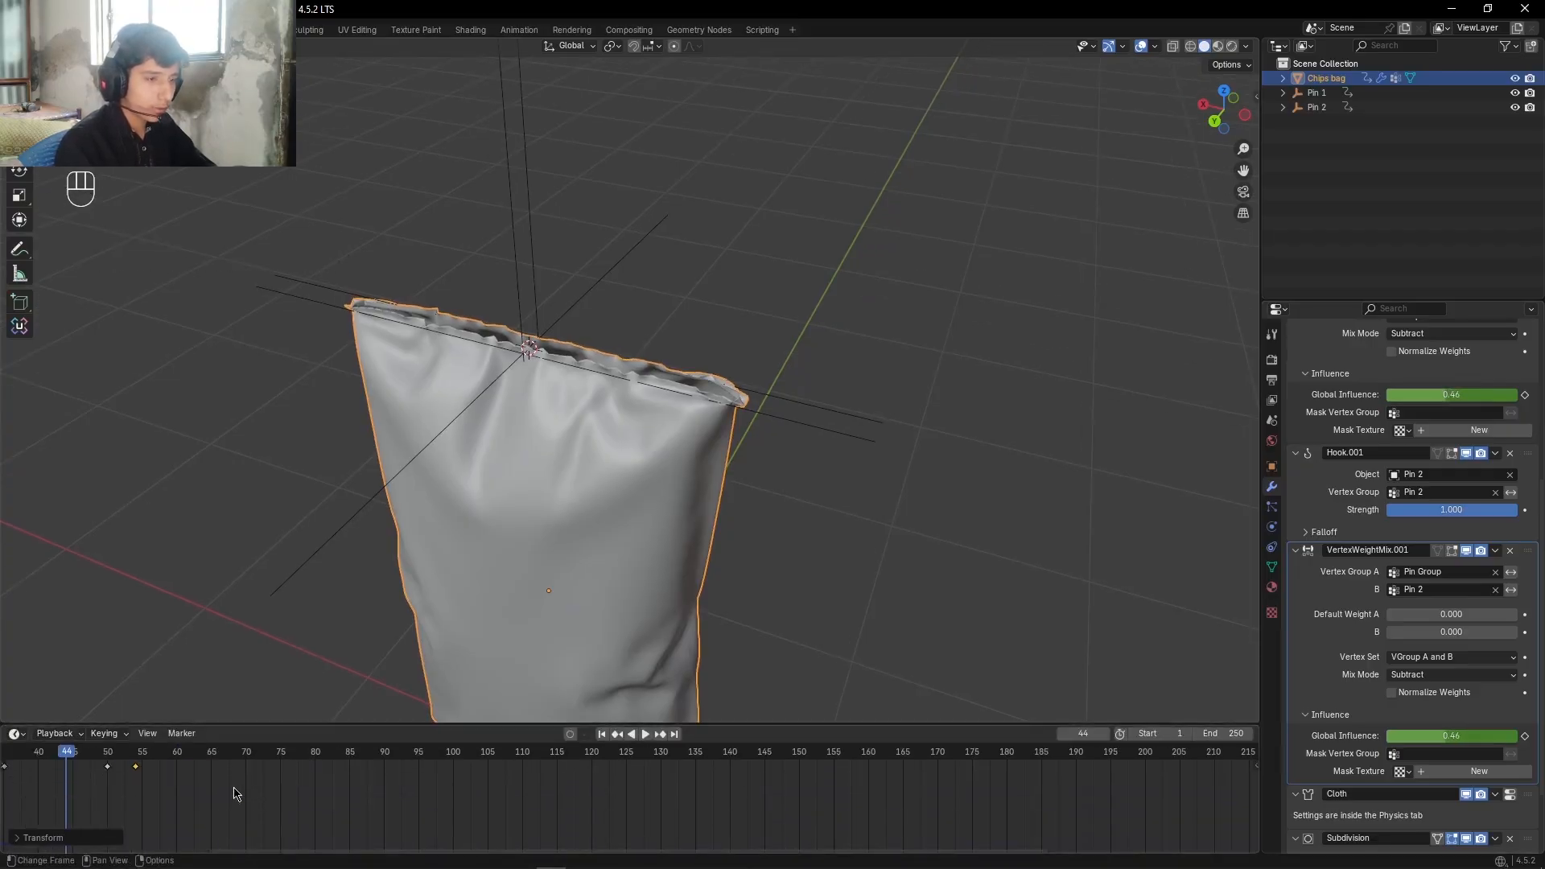
{"action": "left_click_drag", "start_coordinate": [234, 792], "coordinate": [459, 791]}
{"action": "middle_click_drag", "start_coordinate": [278, 790], "coordinate": [531, 789]}
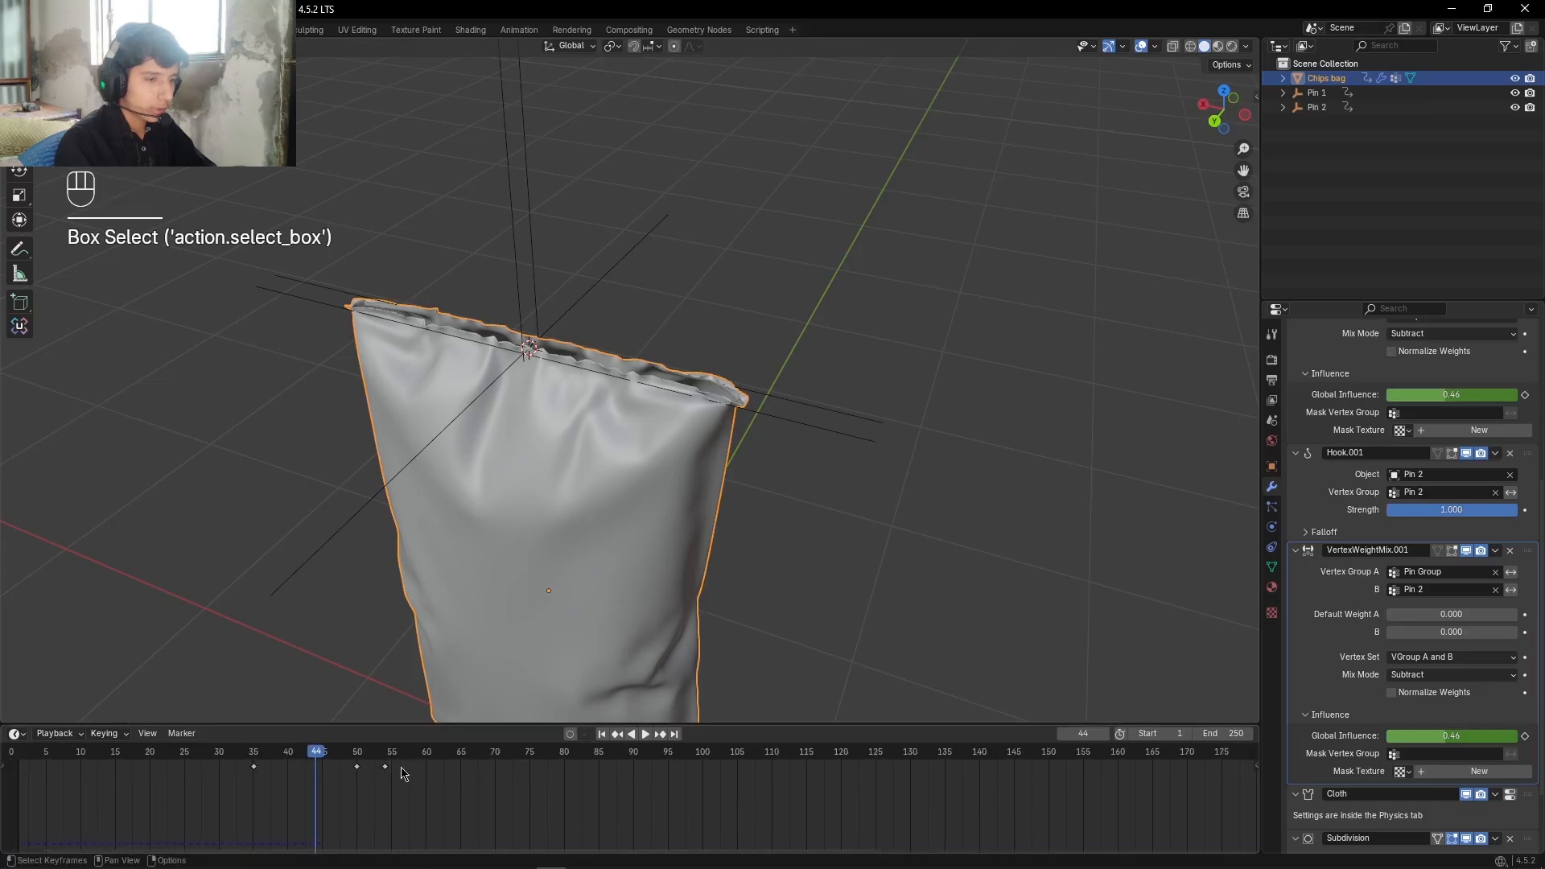
{"action": "left_click", "coordinate": [385, 767]}
{"action": "key", "text": "g"}
{"action": "left_click", "coordinate": [426, 778]}
{"action": "key", "text": "ctrl+s"}
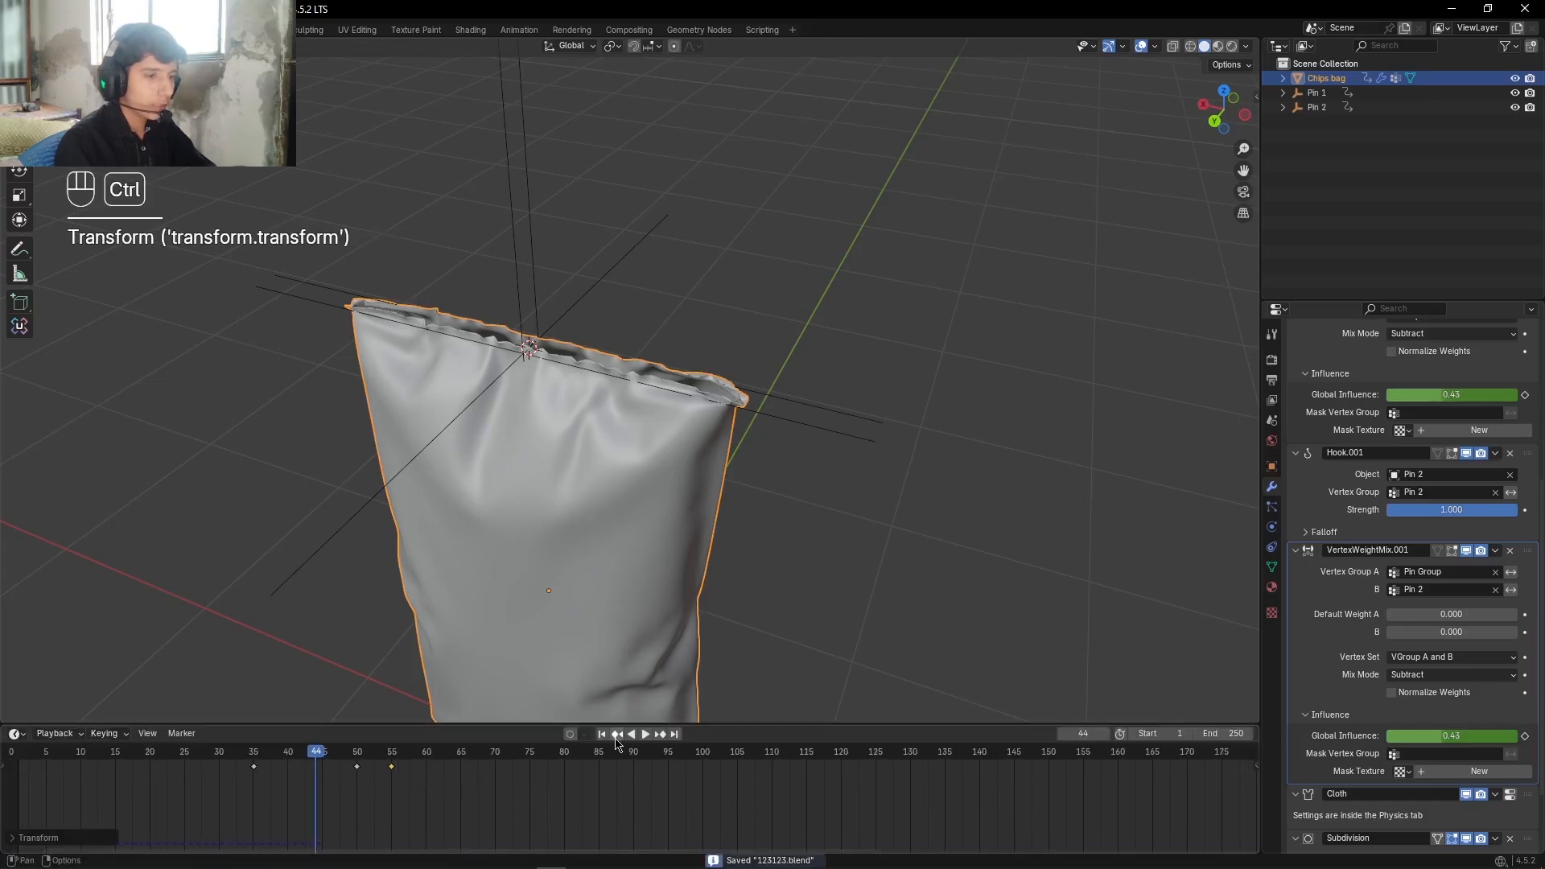
Step: Play the animation from frame 1 past frame 55, examine the opened rim, return to frame 1 and reselect the bag
{"action": "left_click", "coordinate": [601, 734]}
{"action": "key", "text": "space"}
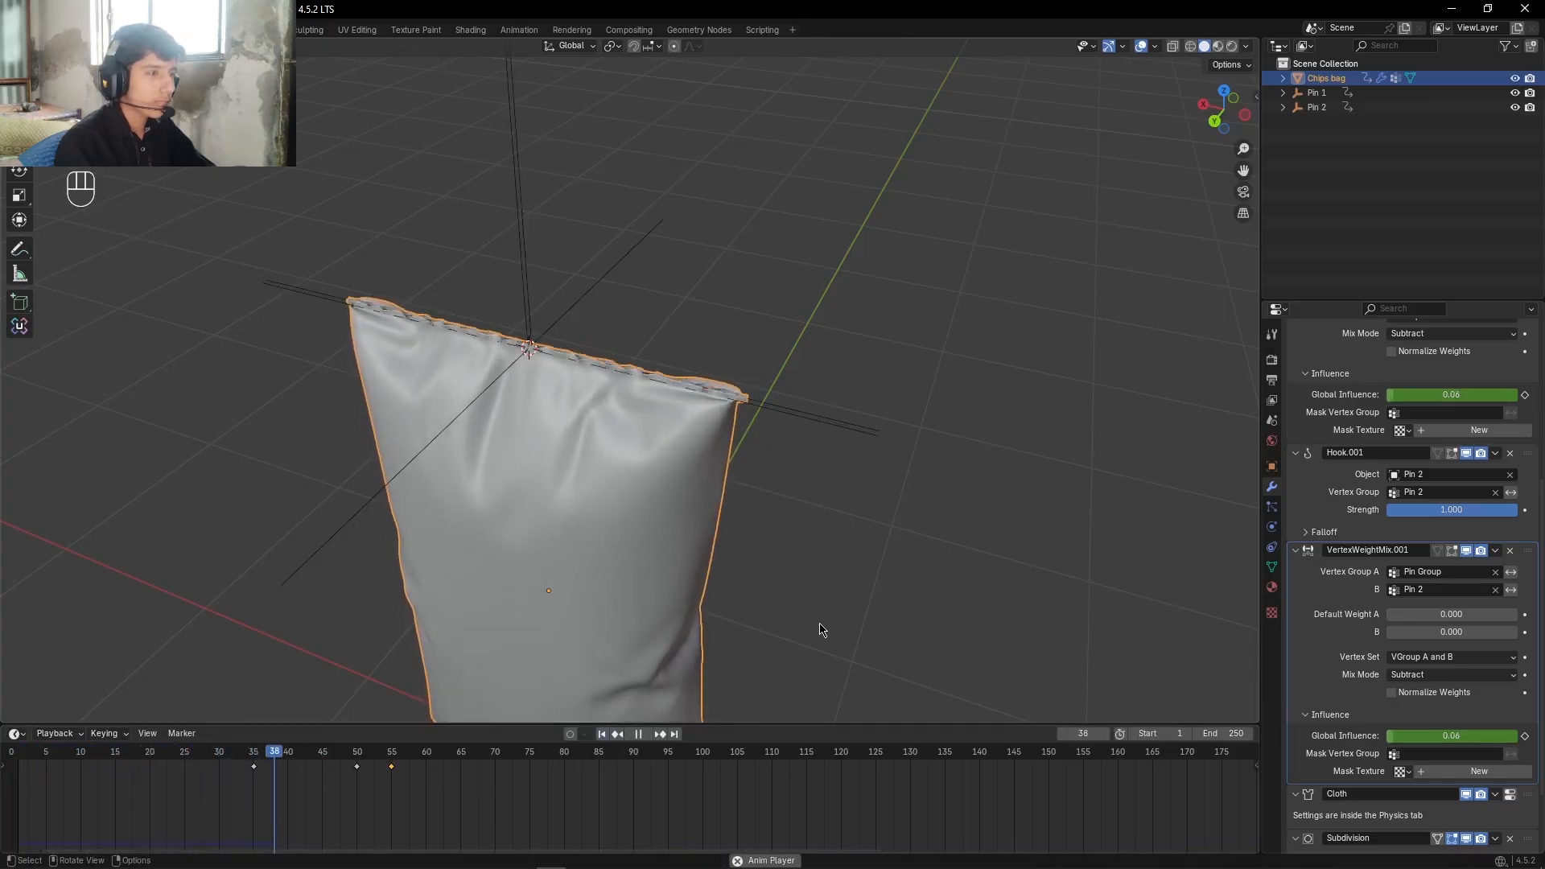
{"action": "left_click", "coordinate": [847, 562]}
{"action": "key", "text": "space"}
{"action": "scroll", "coordinate": [844, 562], "scroll_direction": "up", "scroll_amount": 6}
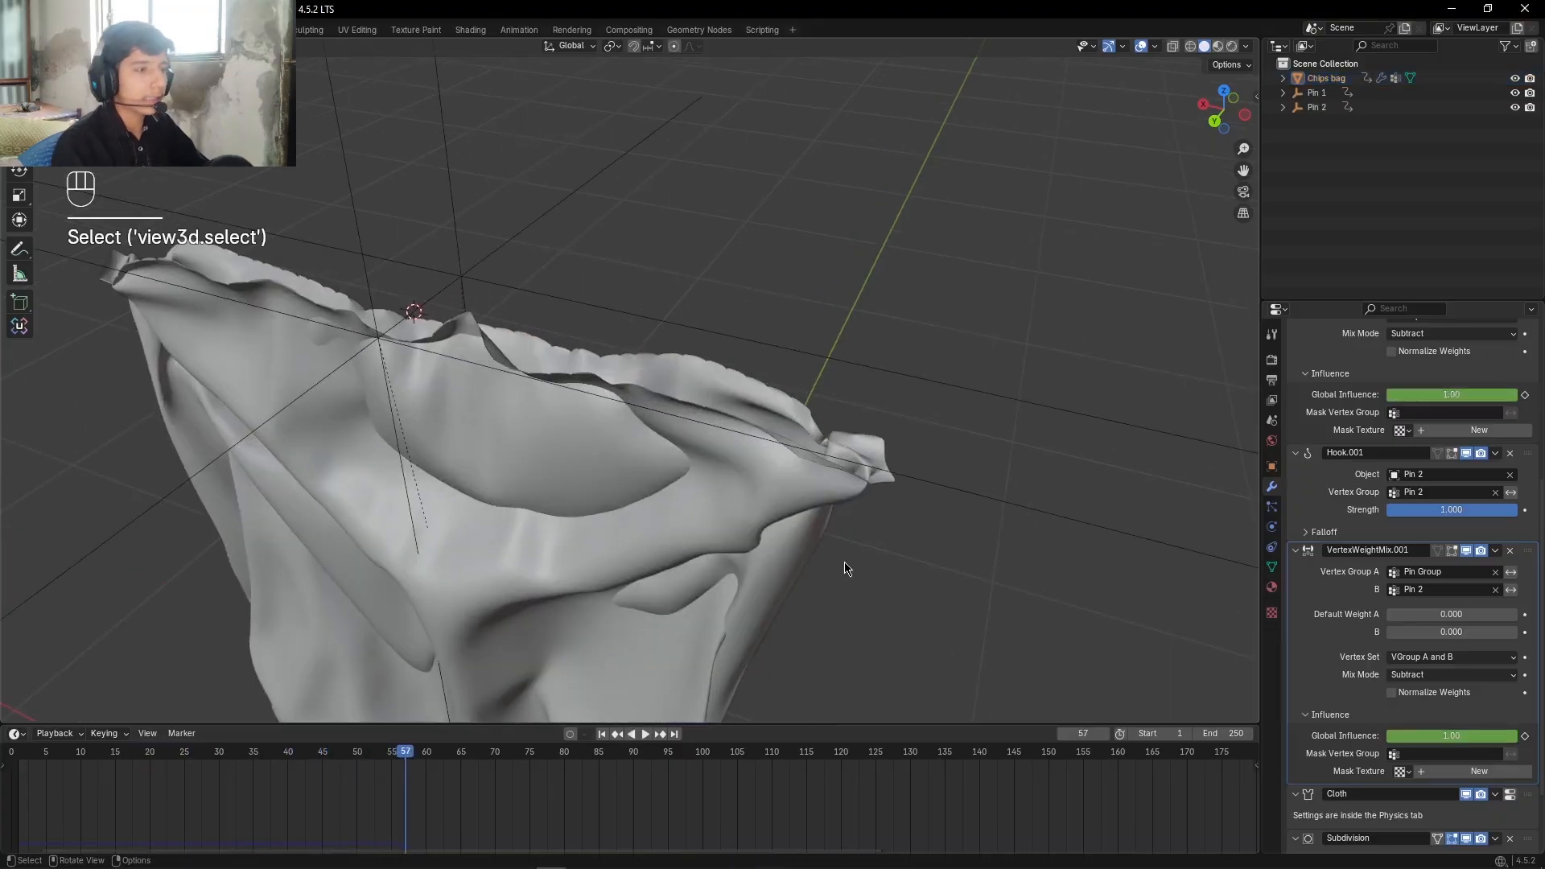
{"action": "key", "text": "shift+Left"}
{"action": "left_click", "coordinate": [844, 563]}
{"action": "scroll", "coordinate": [682, 669], "scroll_direction": "down", "scroll_amount": 6}
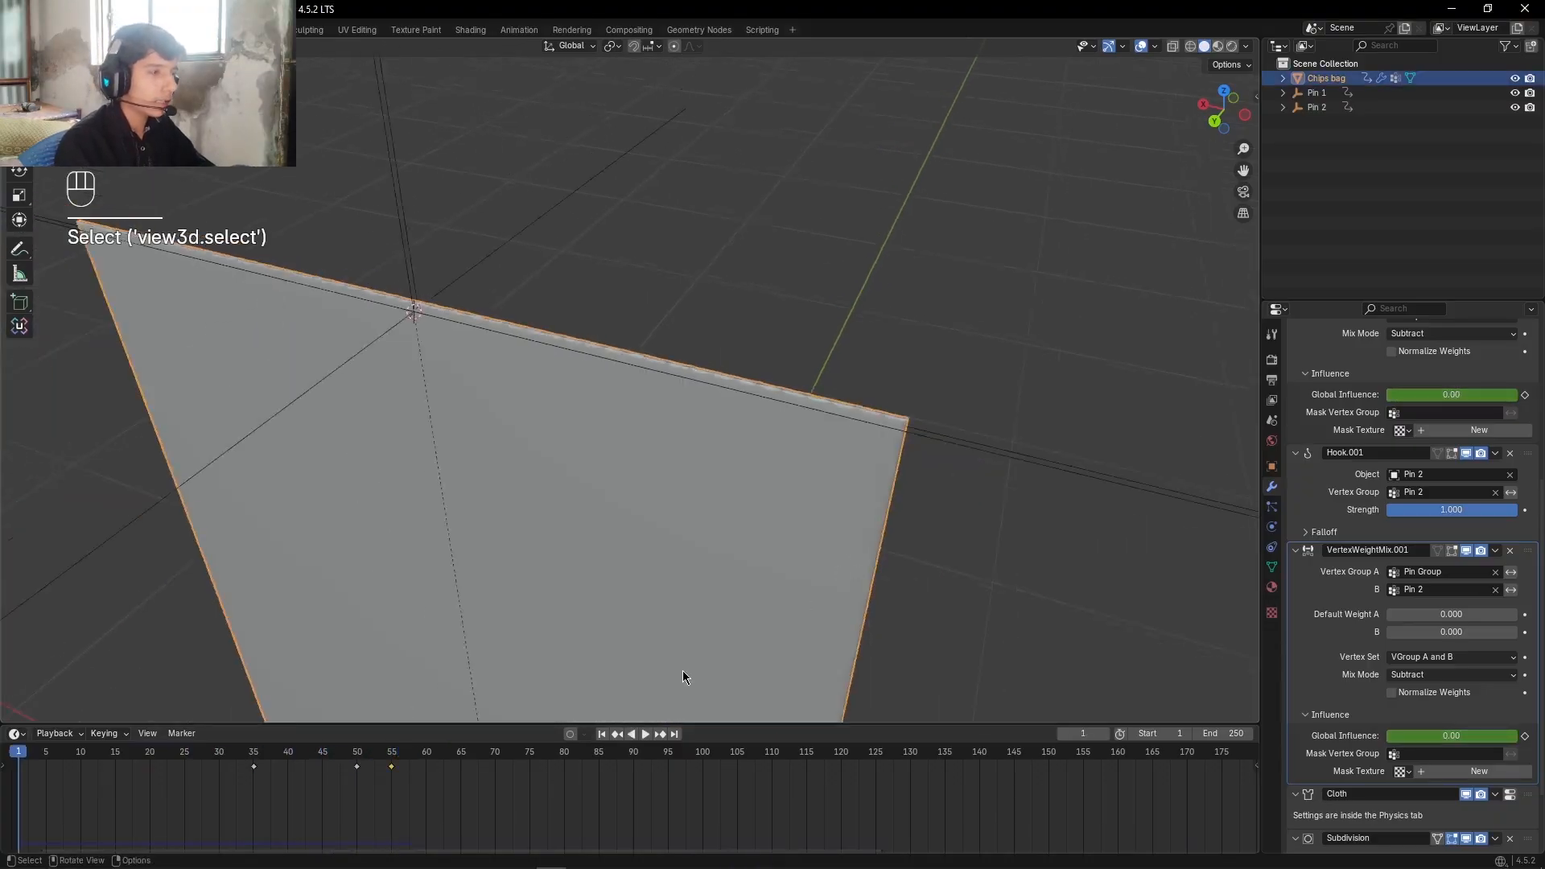
Step: Replay the simulation up to frame 71 to examine the whole bag from several angles, and return to frame 1
{"action": "middle_click_drag", "start_coordinate": [786, 573], "coordinate": [901, 536], "text": "shift"}
{"action": "key", "text": "space"}
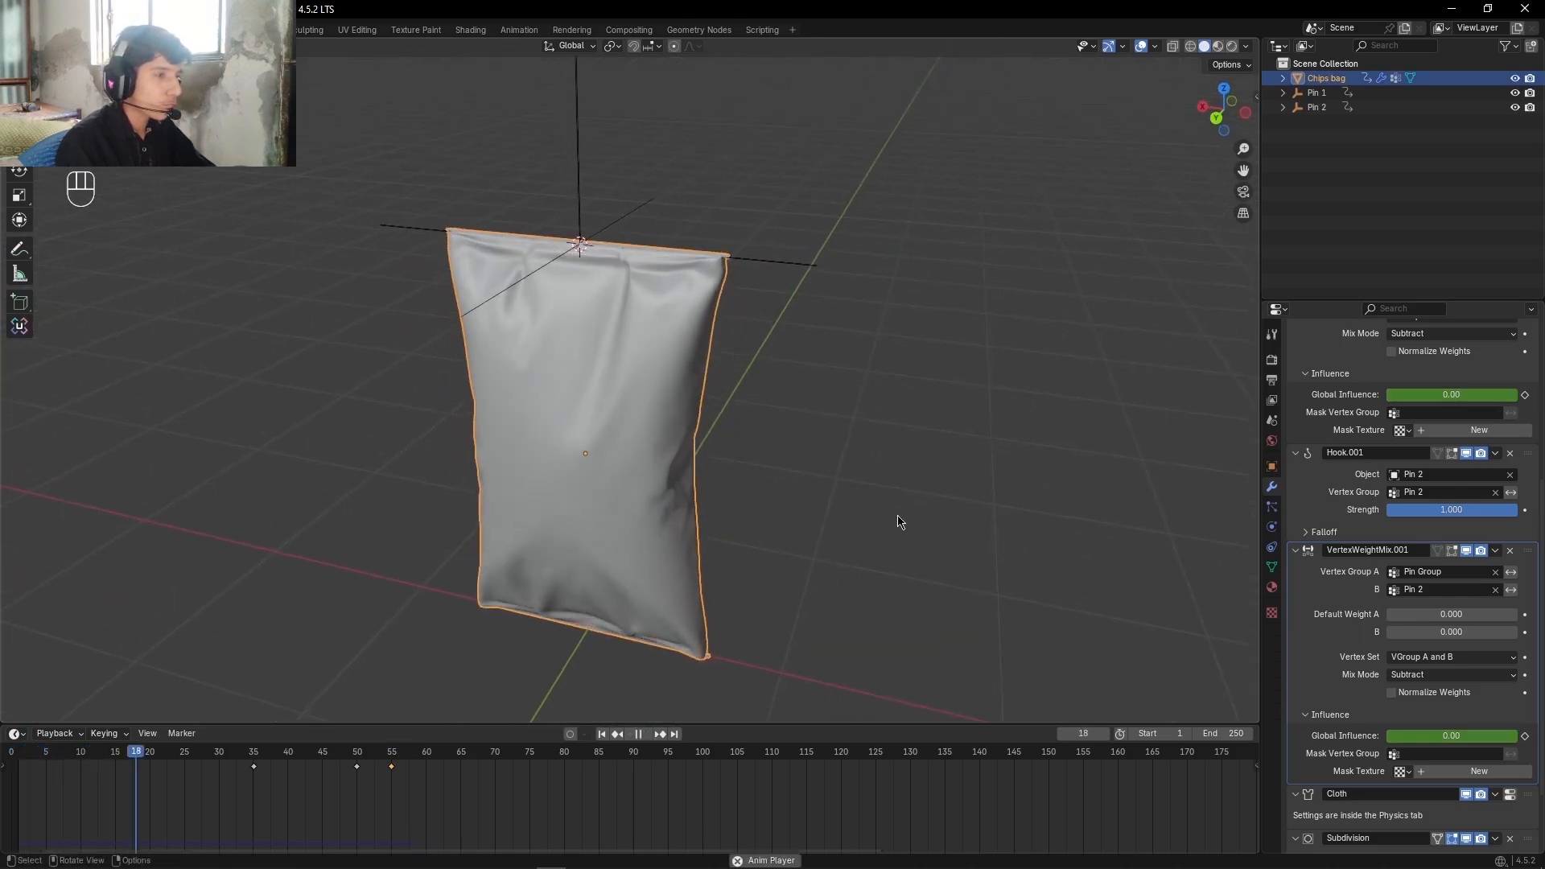
{"action": "scroll", "coordinate": [847, 536], "scroll_direction": "up", "scroll_amount": 1}
{"action": "left_click_drag", "start_coordinate": [873, 534], "coordinate": [890, 448], "text": "alt+shift"}
{"action": "left_click_drag", "start_coordinate": [866, 561], "coordinate": [861, 548], "text": "alt"}
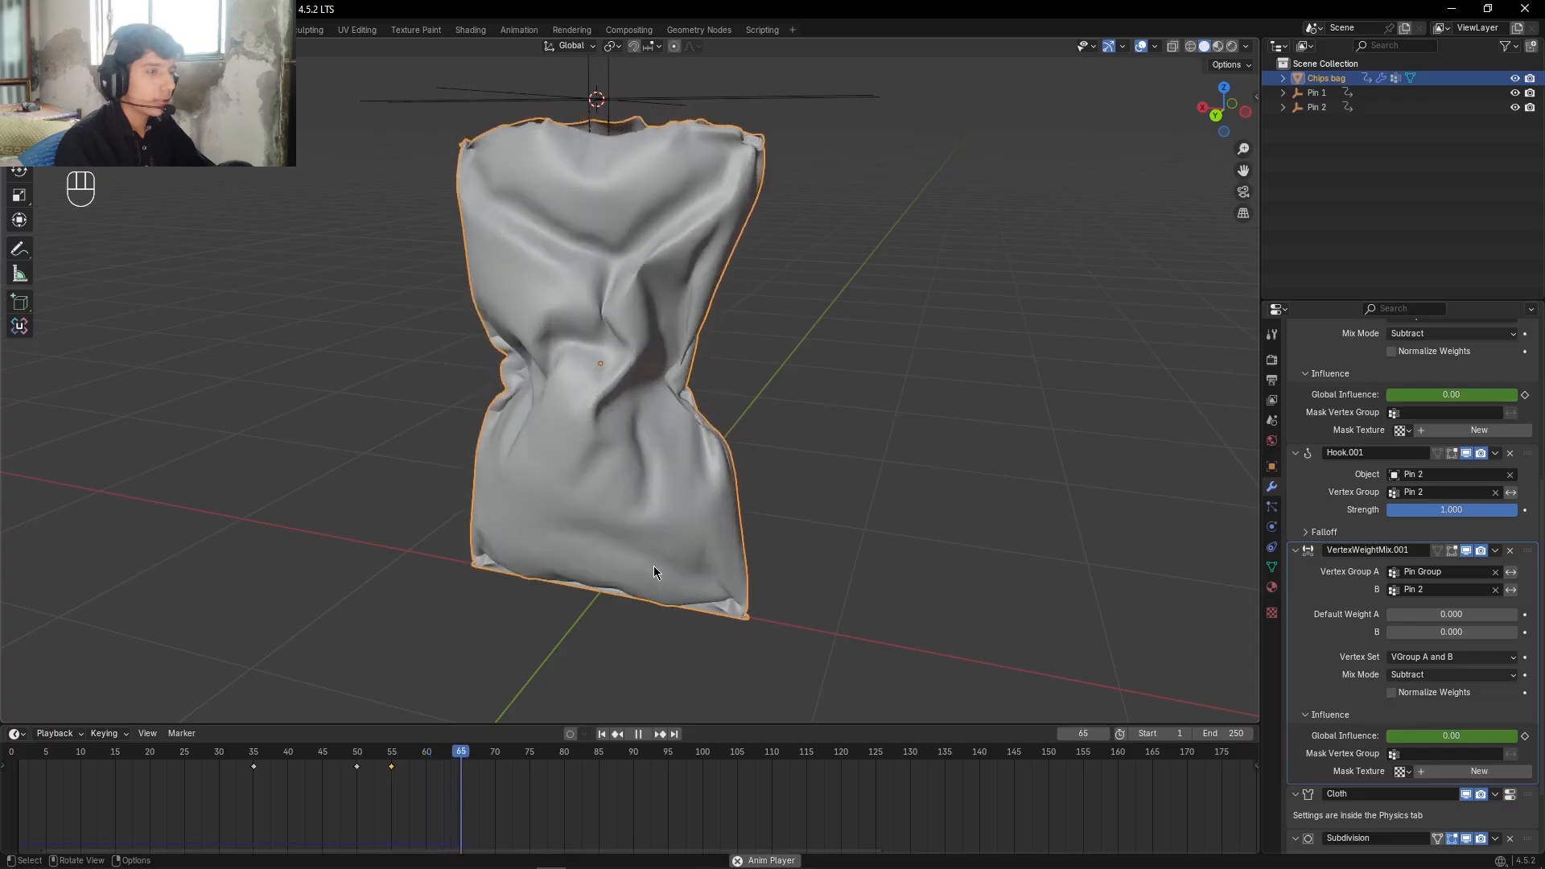
{"action": "key", "text": "space"}
{"action": "left_click_drag", "start_coordinate": [740, 688], "coordinate": [731, 538], "text": "alt+shift"}
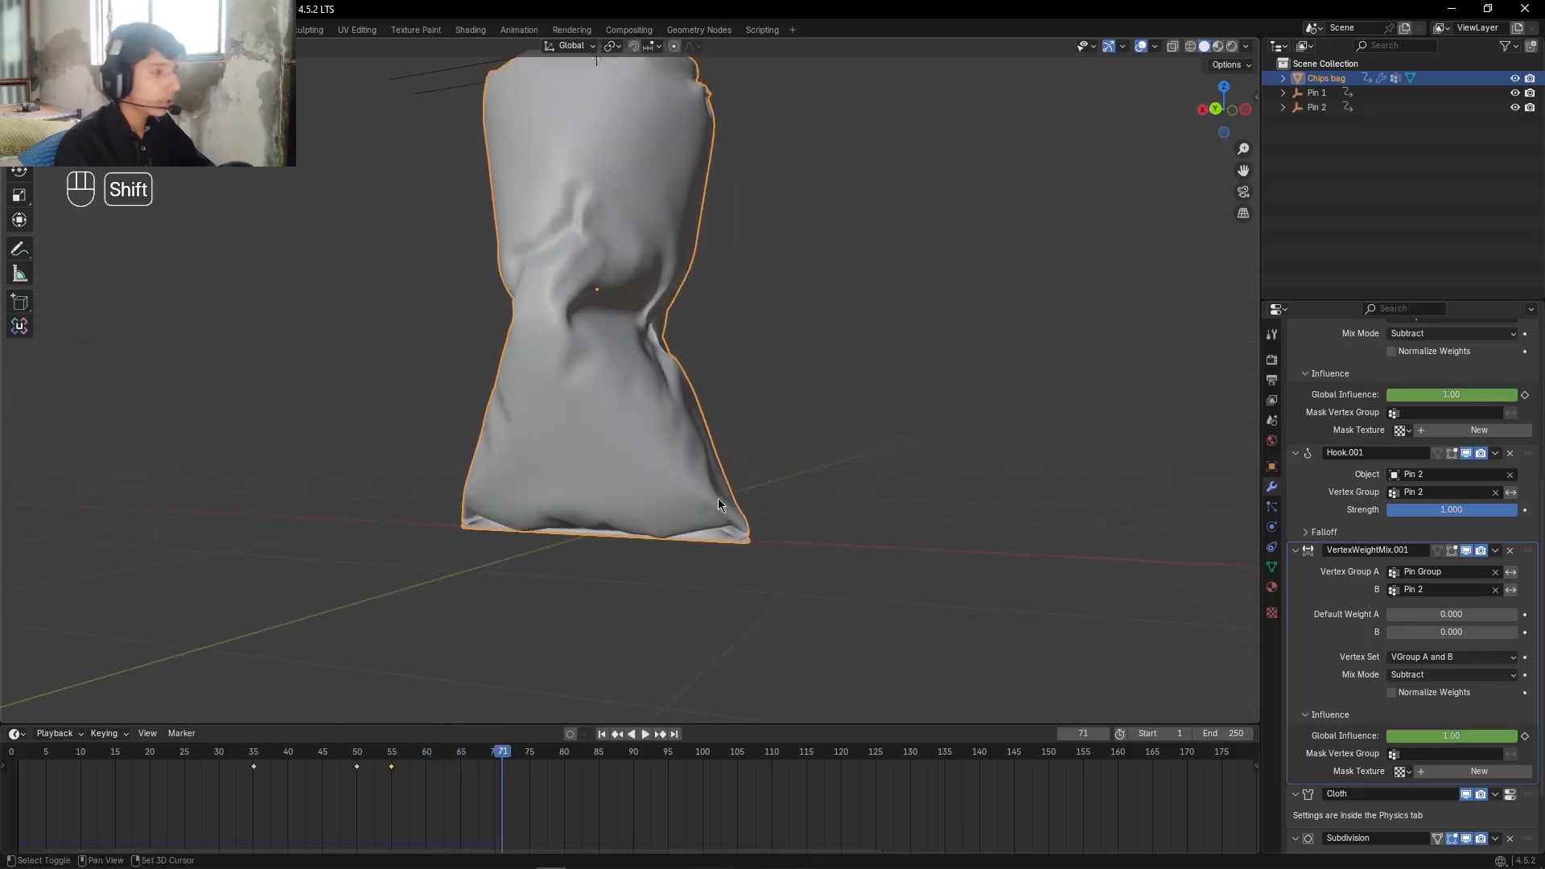
{"action": "key", "text": "shift+Left"}
Step: Scrub to frame 40, move the frame 55 Global Influence keyframe to frame 43 and save the file
{"action": "left_click_drag", "start_coordinate": [891, 346], "coordinate": [895, 627], "text": "alt+shift"}
{"action": "scroll", "coordinate": [919, 408], "scroll_direction": "up", "scroll_amount": 2}
{"action": "left_click_drag", "start_coordinate": [921, 415], "coordinate": [519, 239], "text": "alt"}
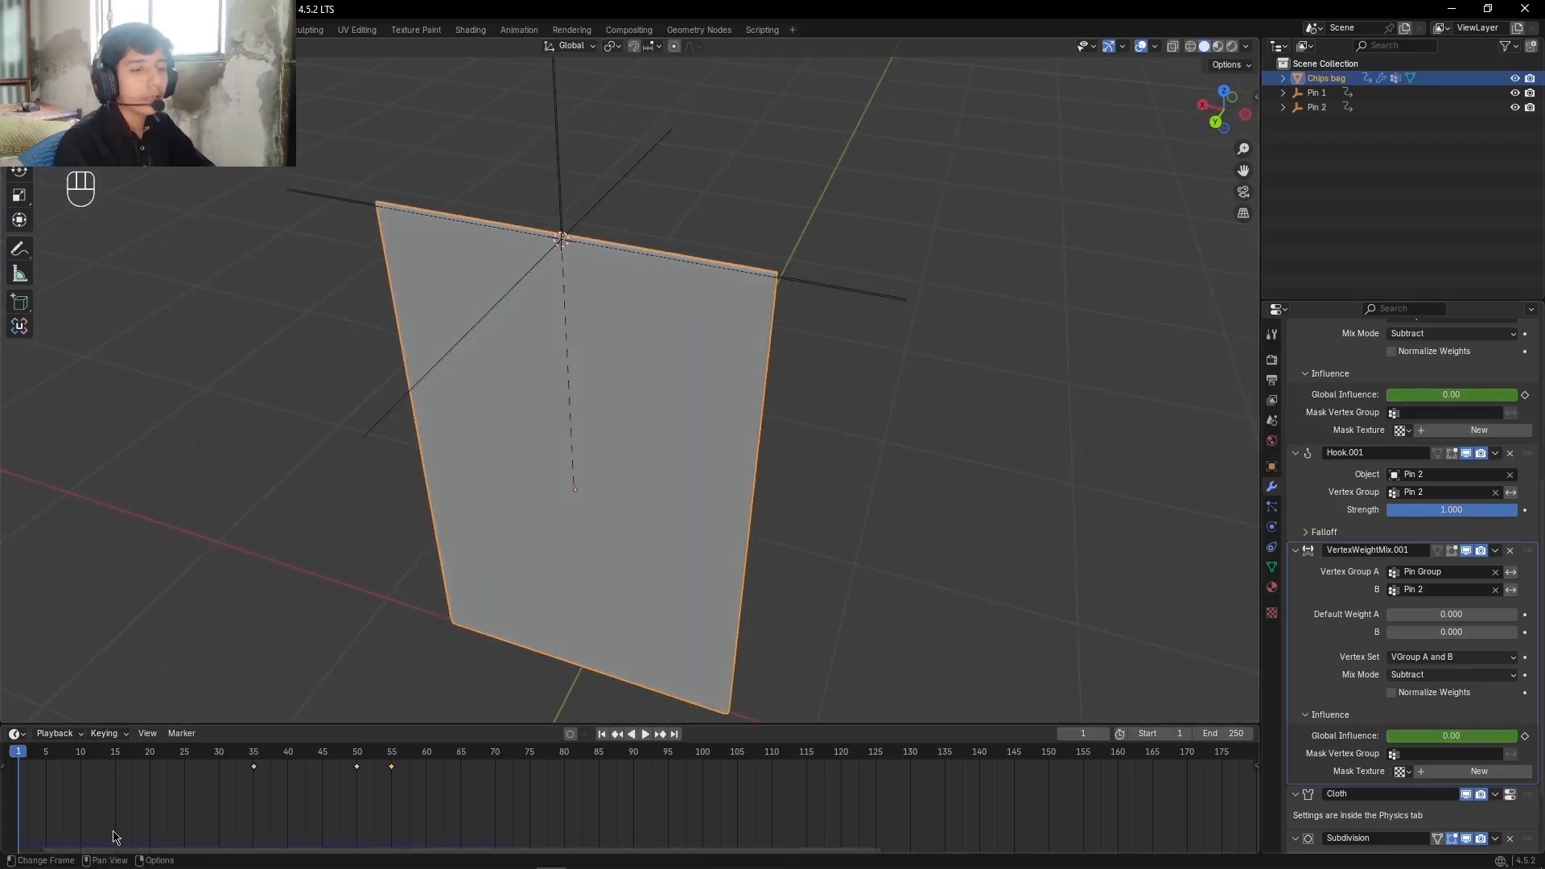
{"action": "left_click_drag", "start_coordinate": [63, 763], "coordinate": [287, 772]}
{"action": "key", "text": "g"}
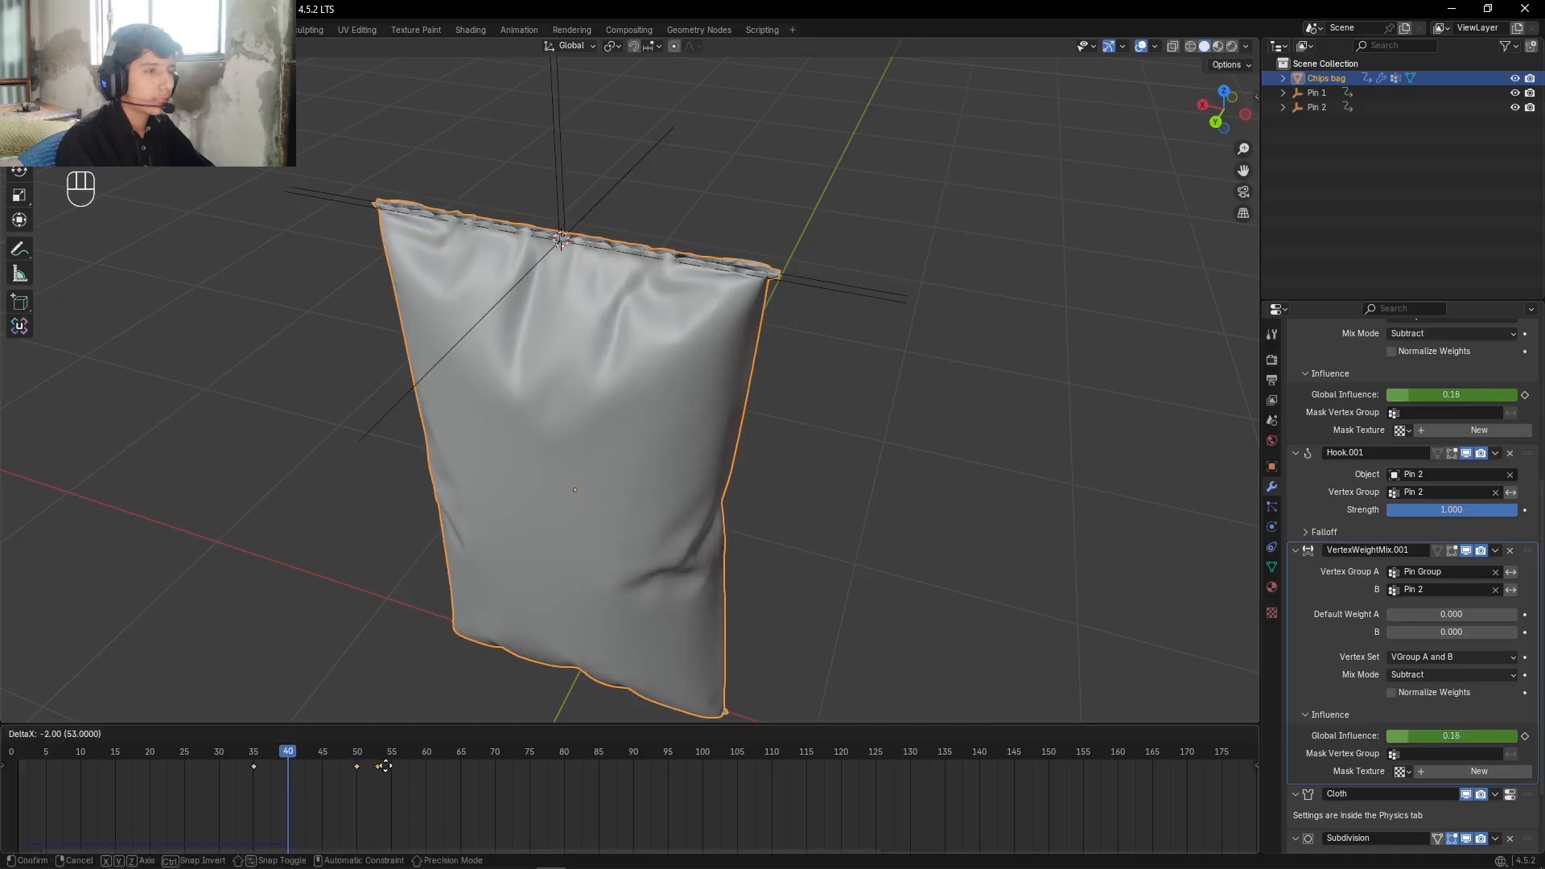
{"action": "left_click", "coordinate": [384, 767]}
{"action": "left_click", "coordinate": [262, 774]}
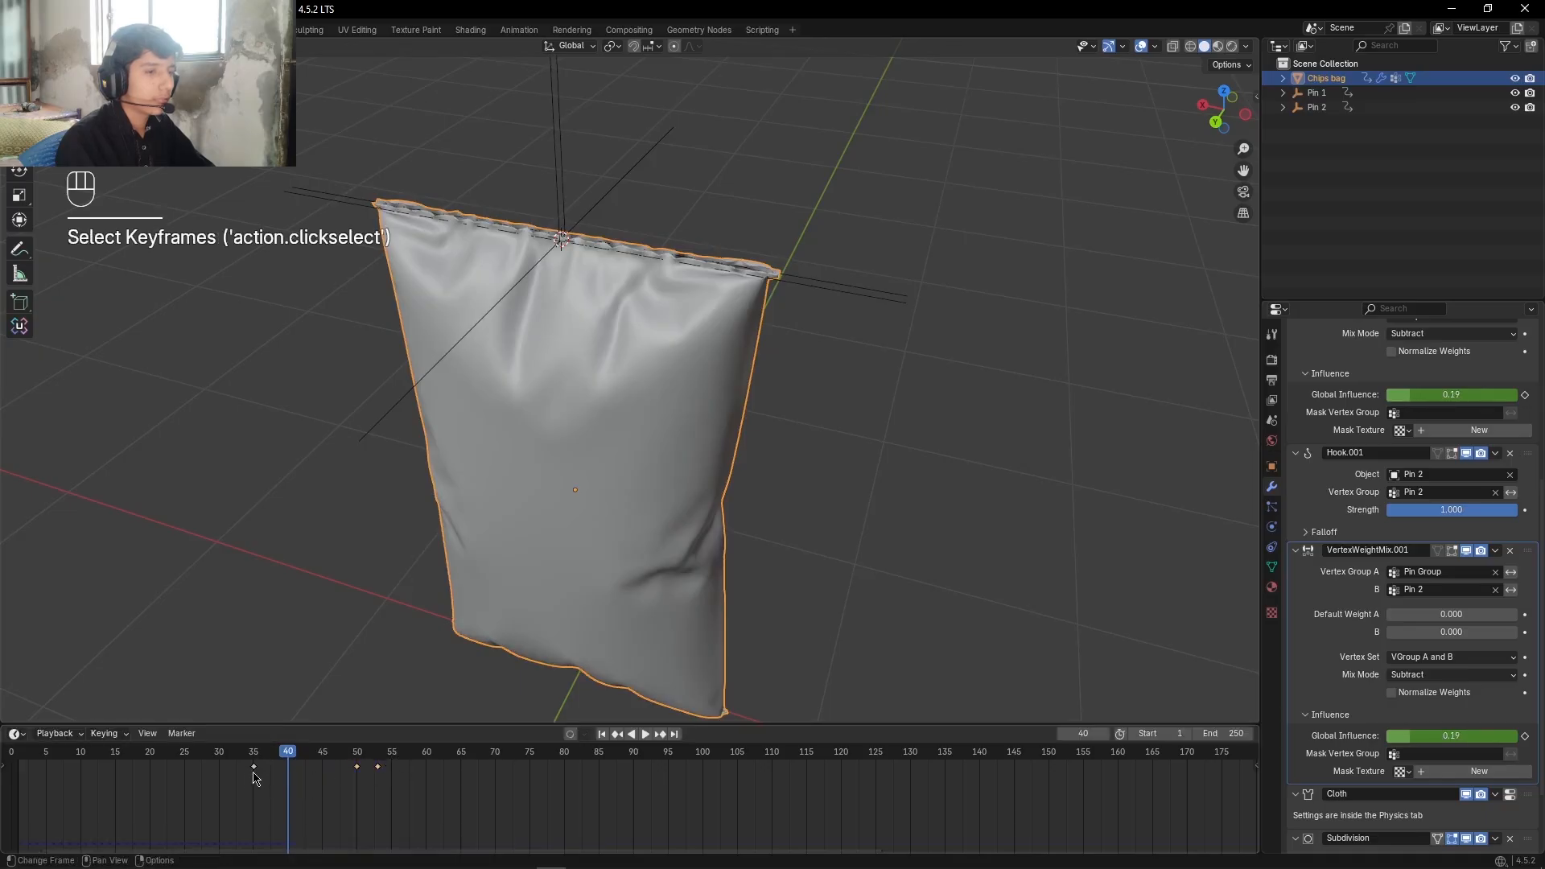
{"action": "mouse_move", "coordinate": [281, 765]}
{"action": "left_mouse_down"}
{"action": "mouse_move", "coordinate": [318, 790]}
{"action": "mouse_move", "coordinate": [322, 765]}
{"action": "mouse_move", "coordinate": [295, 768]}
{"action": "left_mouse_up"}
{"action": "key", "text": "ctrl+s"}
Step: Play the animation from about frame 30 past frame 50 to examine the earlier release, and return to frame 1
{"action": "left_click", "coordinate": [222, 754]}
{"action": "key", "text": "space"}
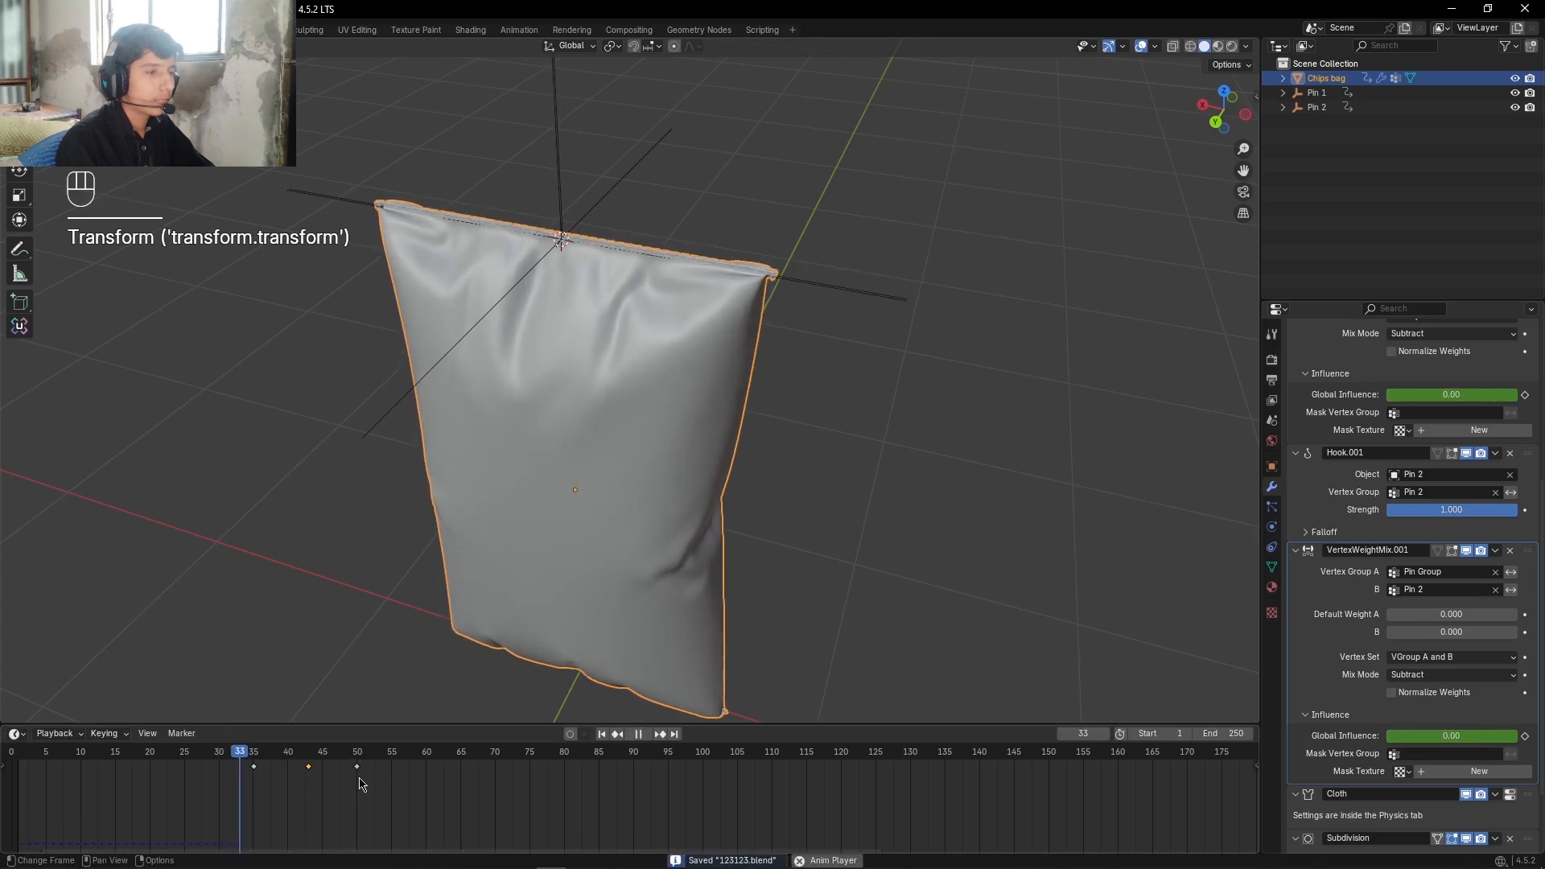
{"action": "key", "text": "space"}
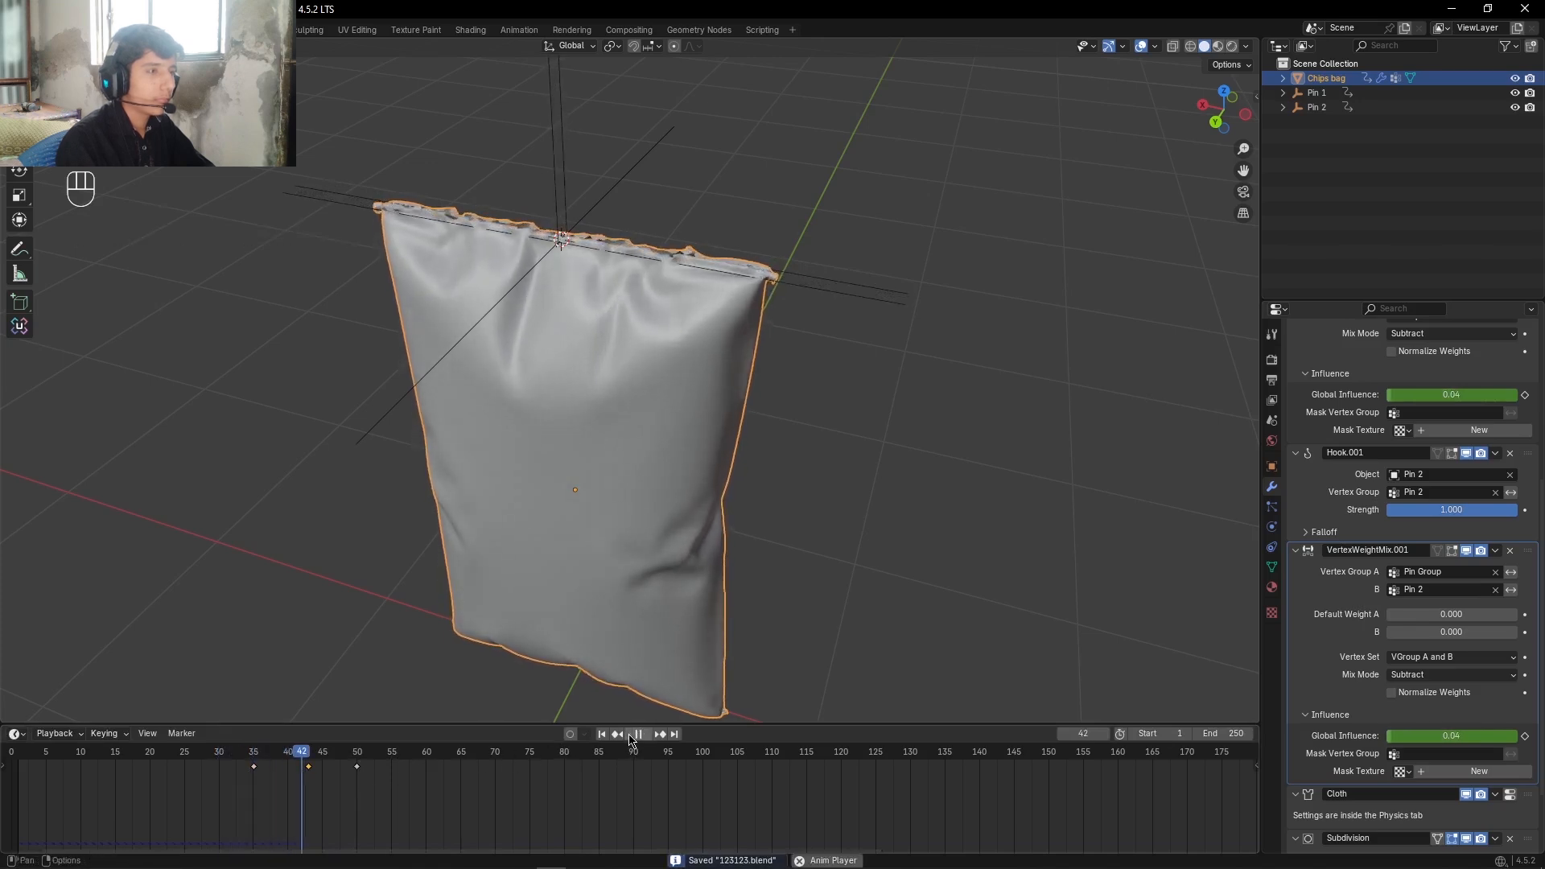
{"action": "left_click", "coordinate": [633, 735]}
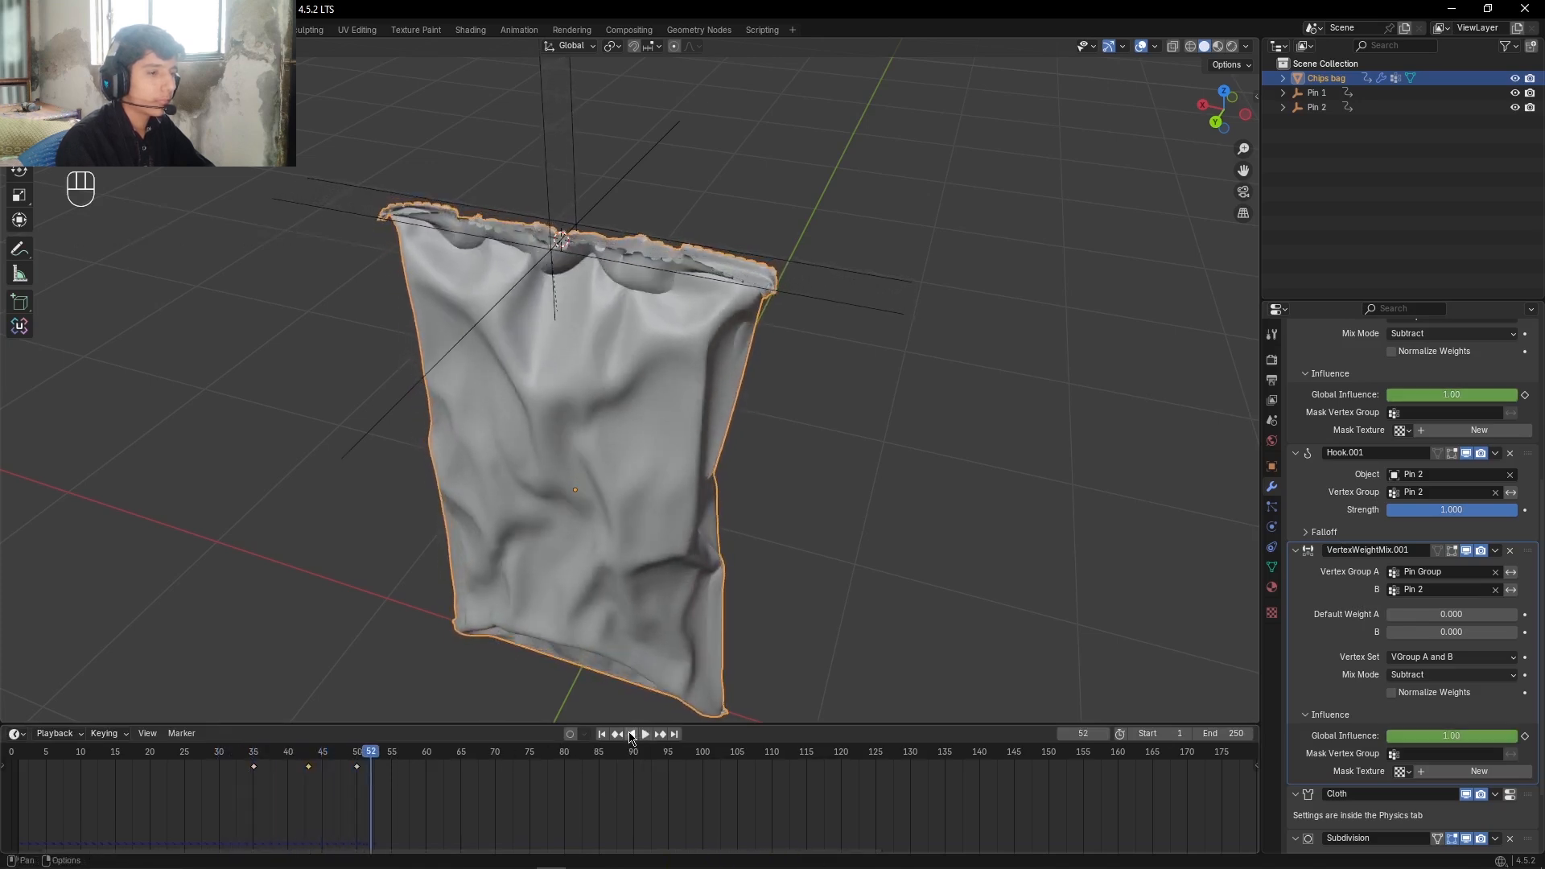
{"action": "left_click", "coordinate": [604, 735]}
Step: Move the frame 43 Global Influence keyframe to frame 58, save the file and briefly start the playback
{"action": "key", "text": "g"}
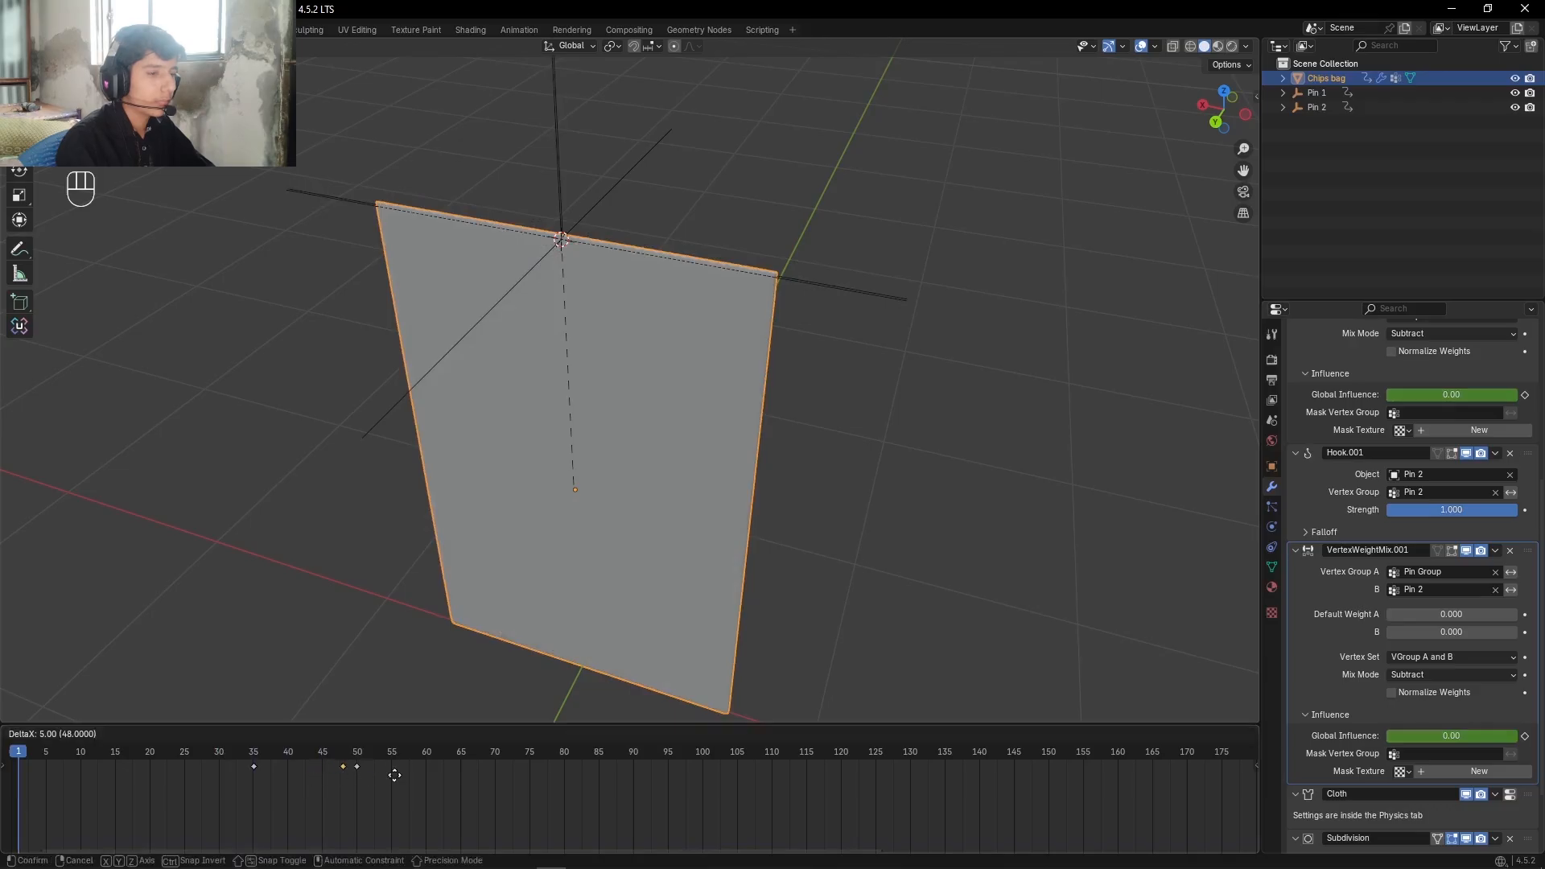
{"action": "left_click", "coordinate": [414, 774]}
{"action": "key", "text": "ctrl+s"}
{"action": "key", "text": "space"}
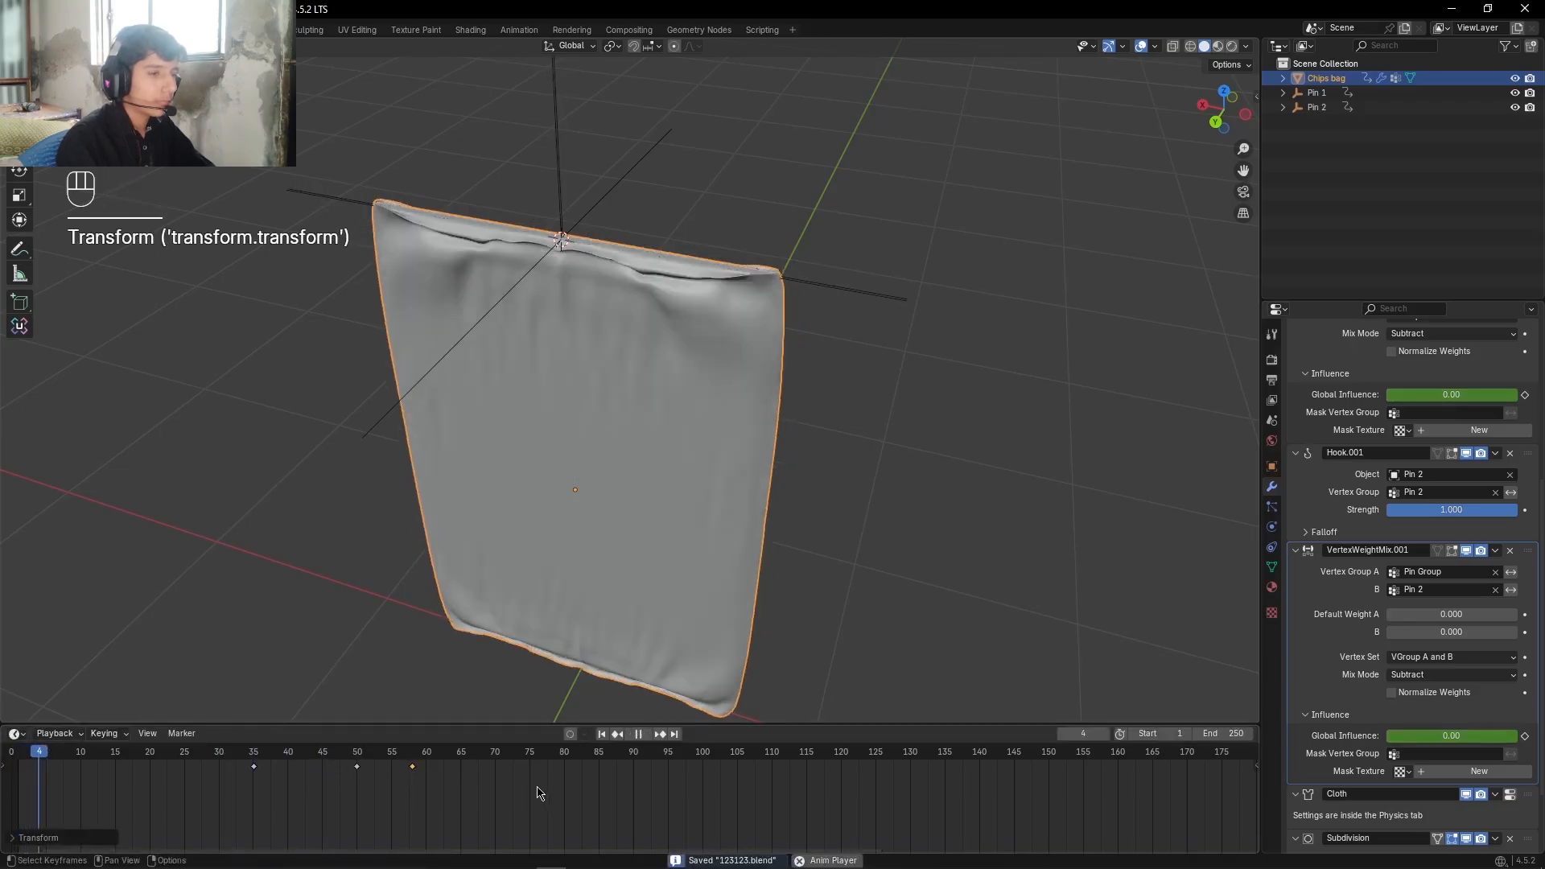
{"action": "key", "text": "Escape"}
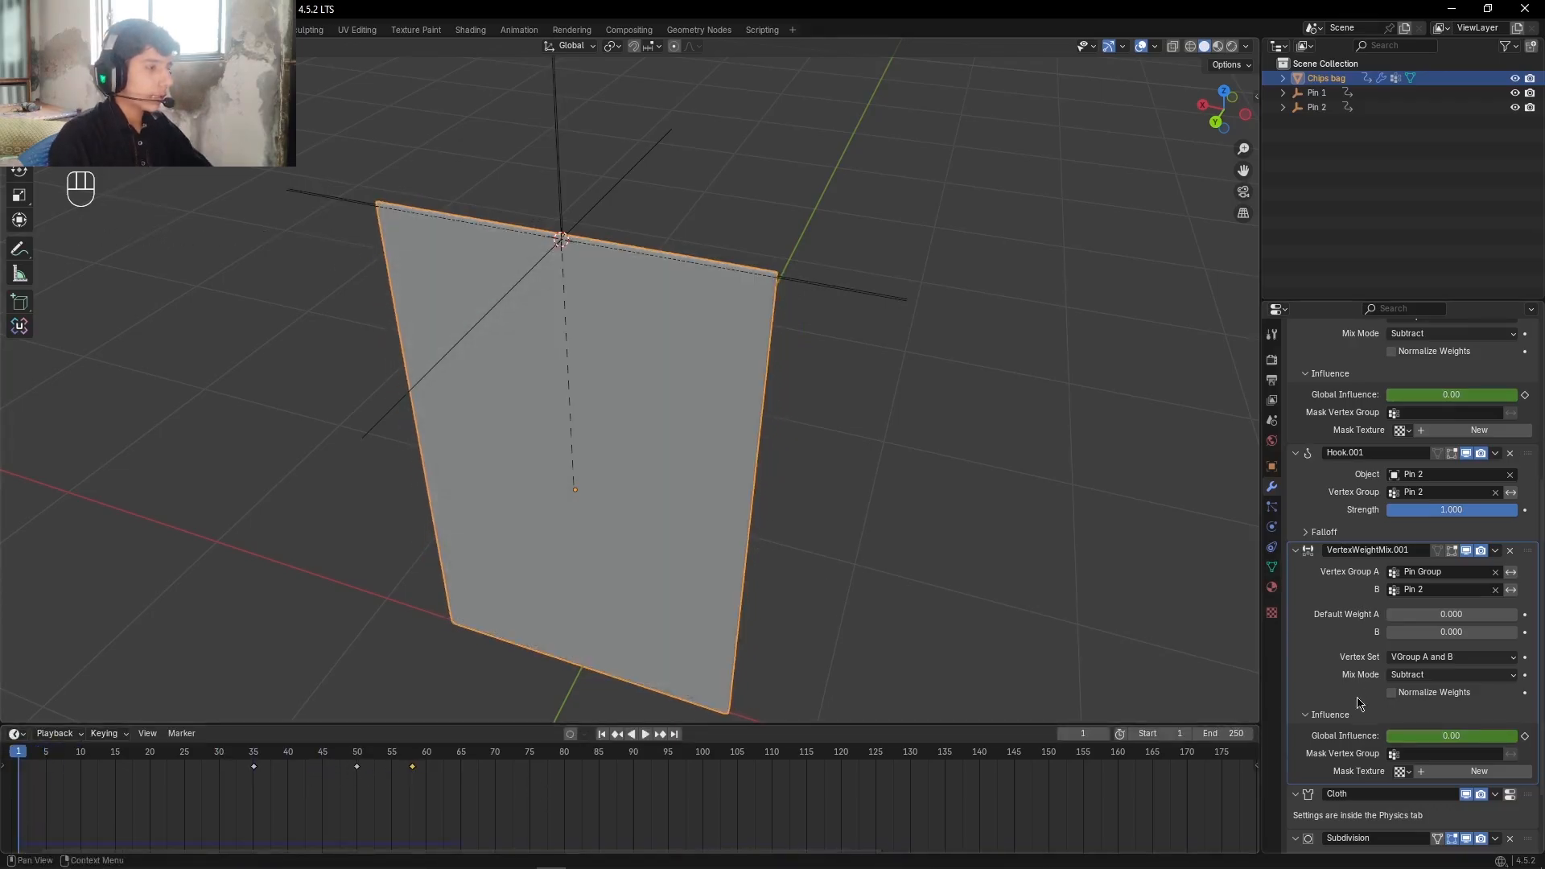
Step: Enable Self Collisions in the bag's cloth physics settings and save the file
{"action": "scroll", "coordinate": [1358, 704], "scroll_direction": "down", "scroll_amount": 3}
{"action": "left_click", "coordinate": [1271, 534]}
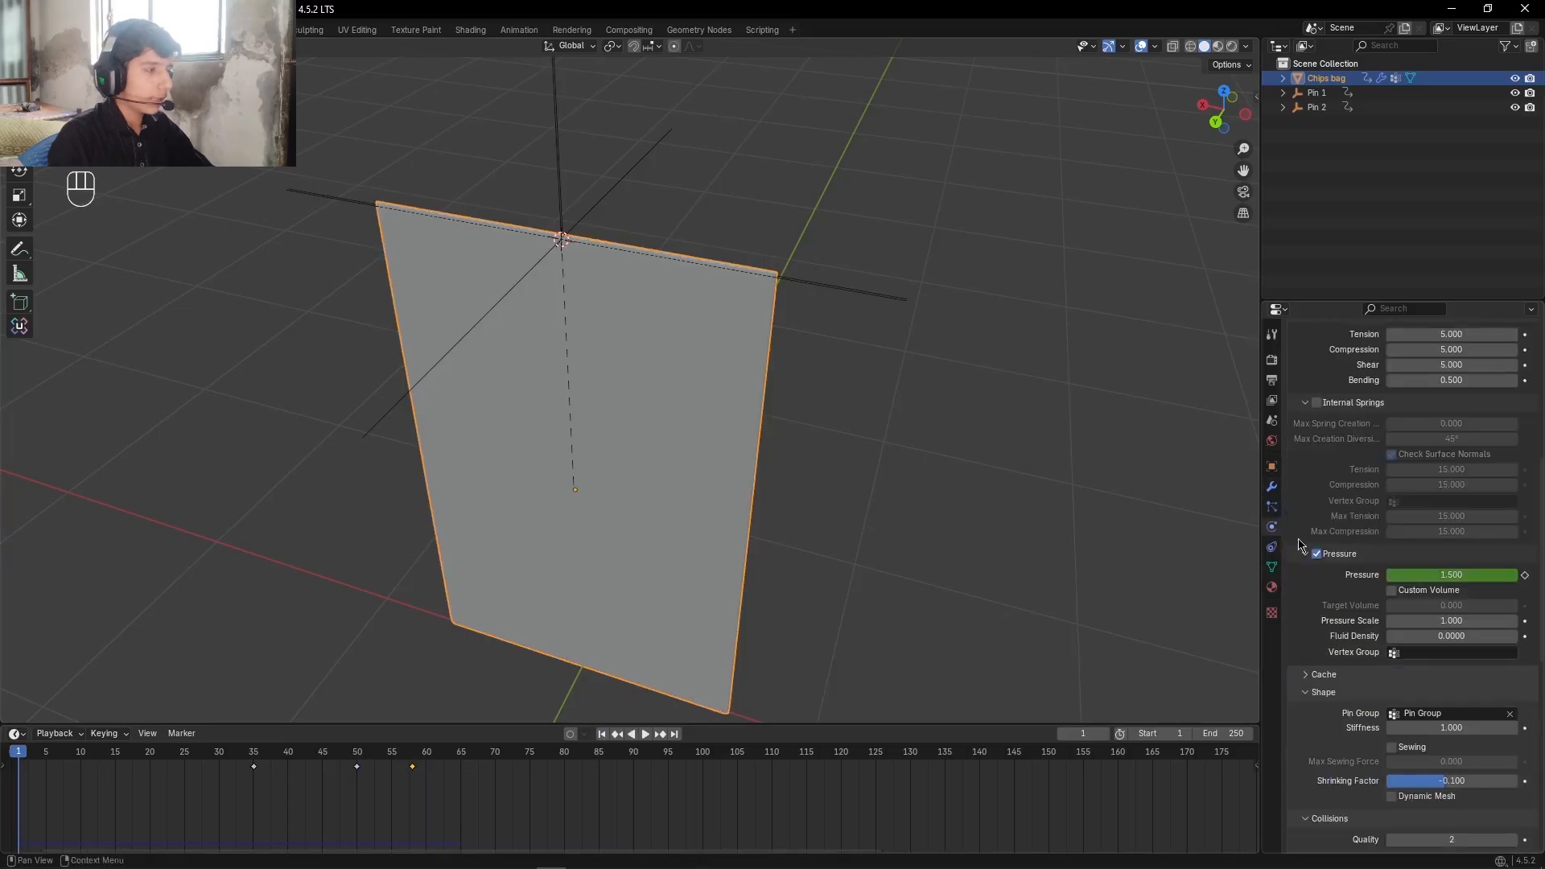
{"action": "scroll", "coordinate": [1329, 678], "scroll_direction": "down", "scroll_amount": 8}
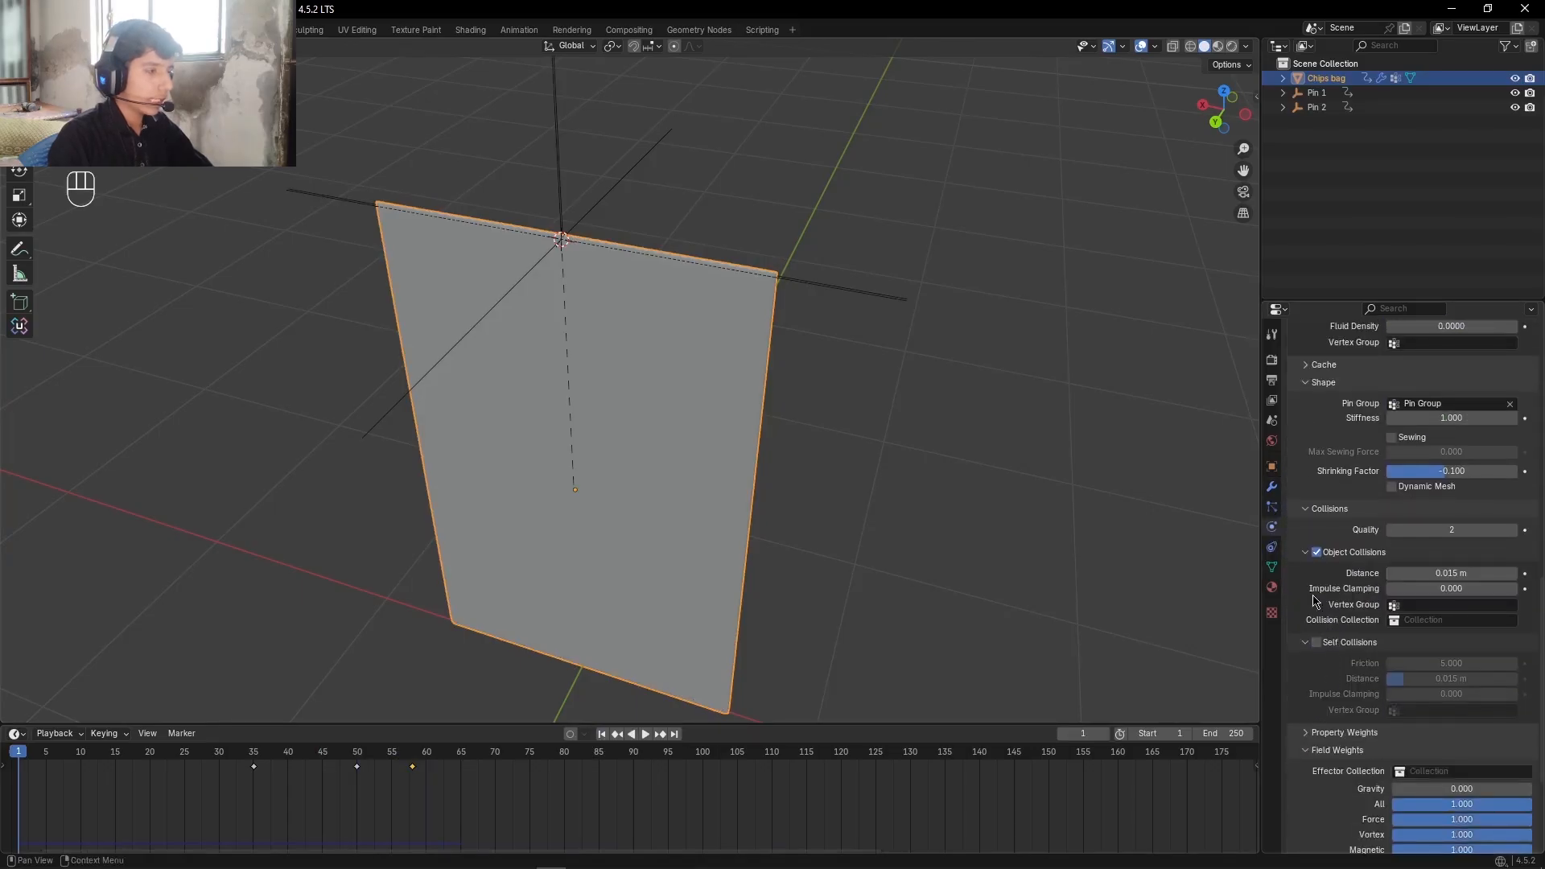
{"action": "left_click", "coordinate": [1316, 643]}
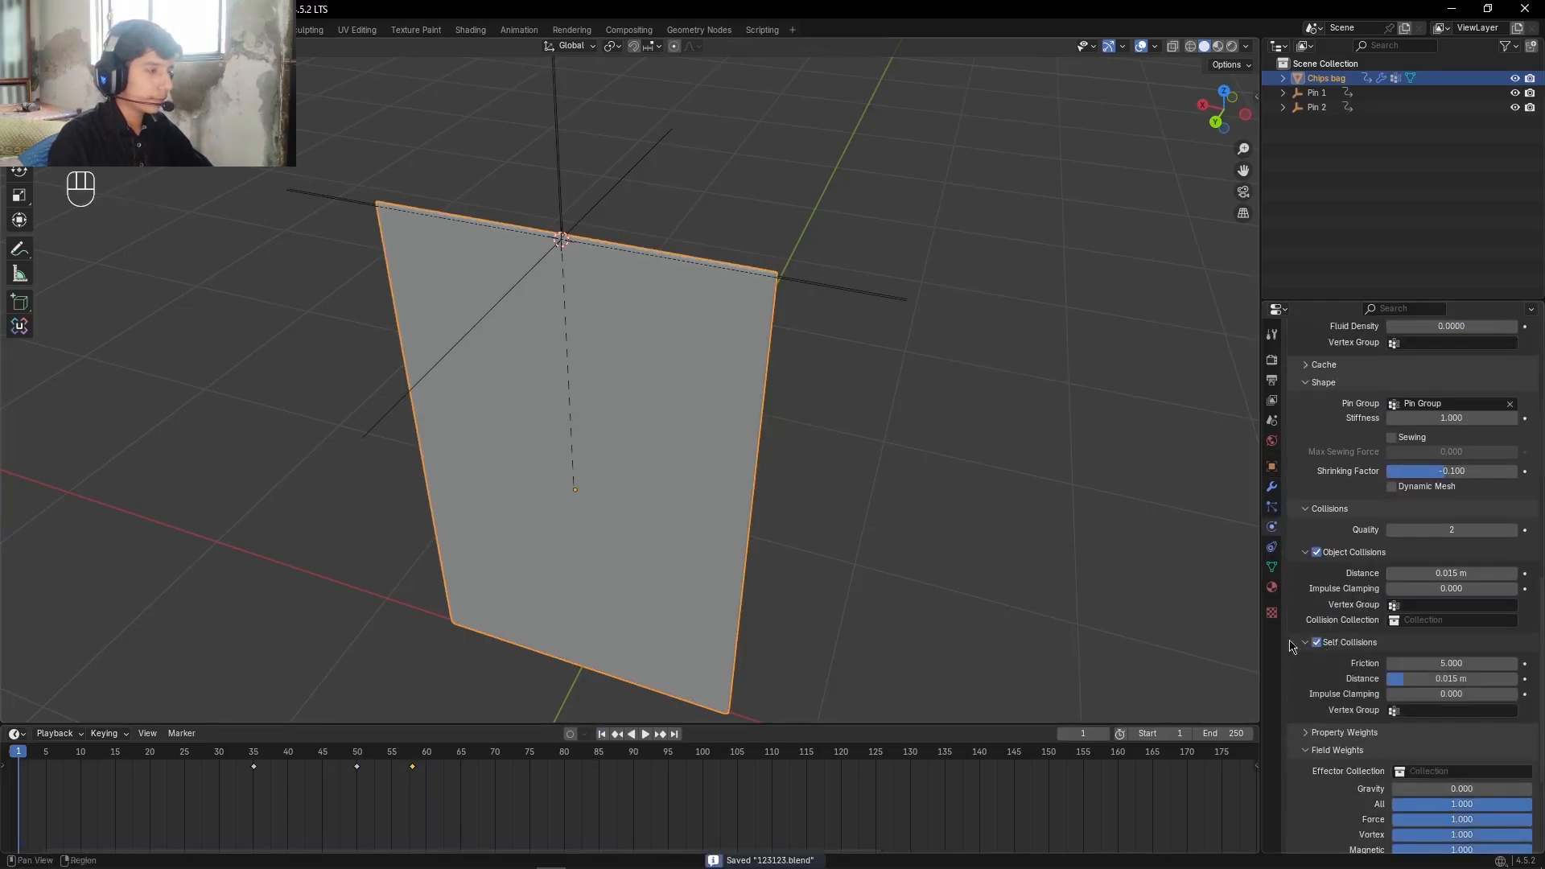
Step: Play the simulation with self-collisions up to about frame 49 to examine the bag, and return to frame 1
{"action": "scroll", "coordinate": [1303, 650], "scroll_direction": "down", "scroll_amount": 5}
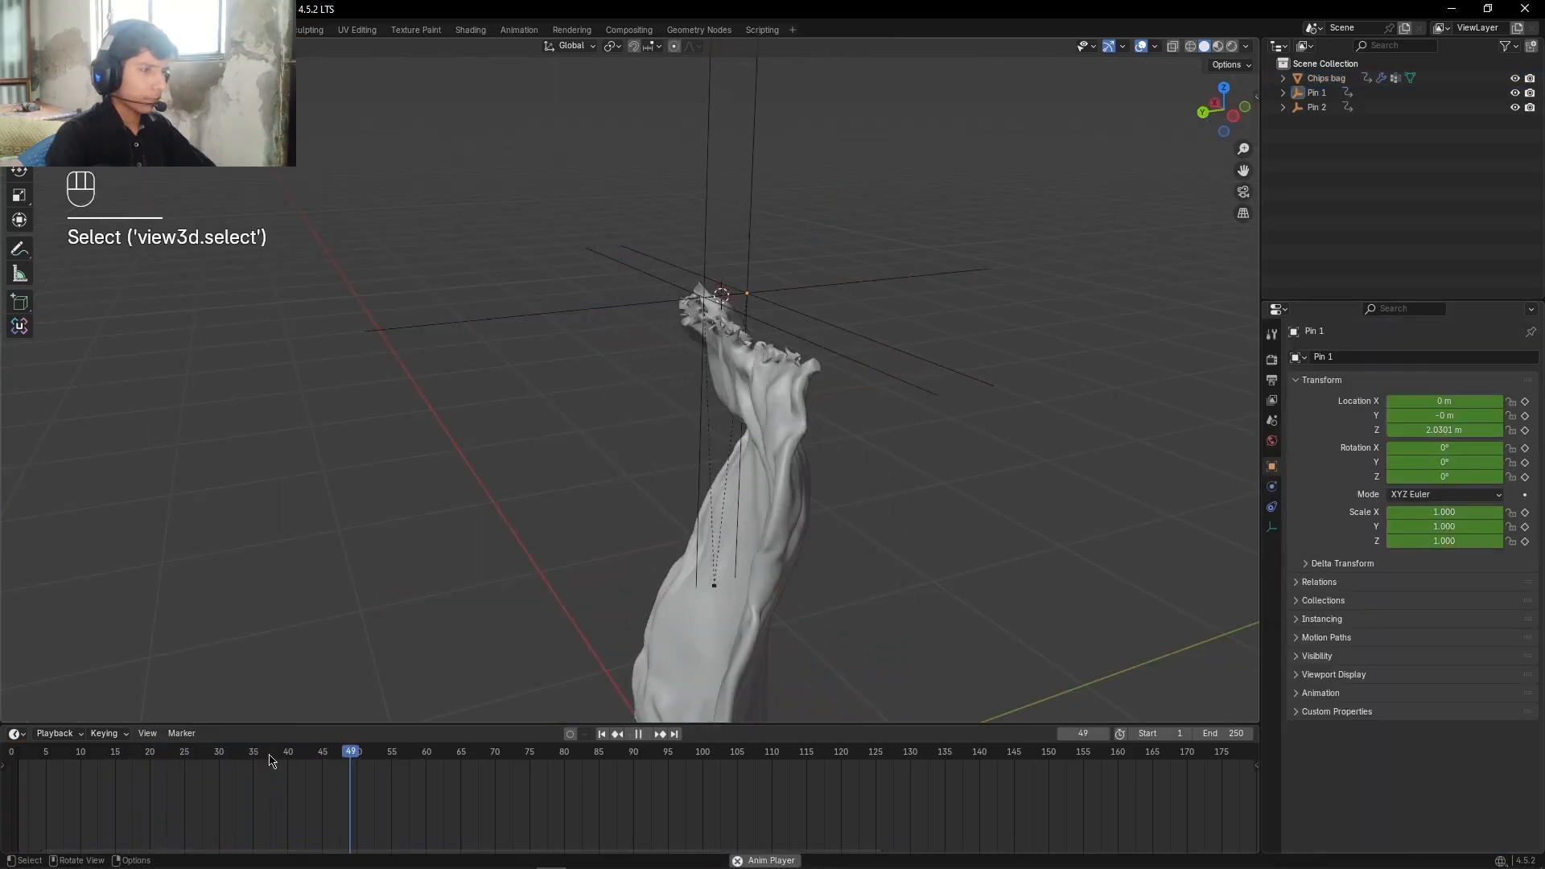
{"action": "key", "text": "space"}
{"action": "left_click", "coordinate": [603, 734]}
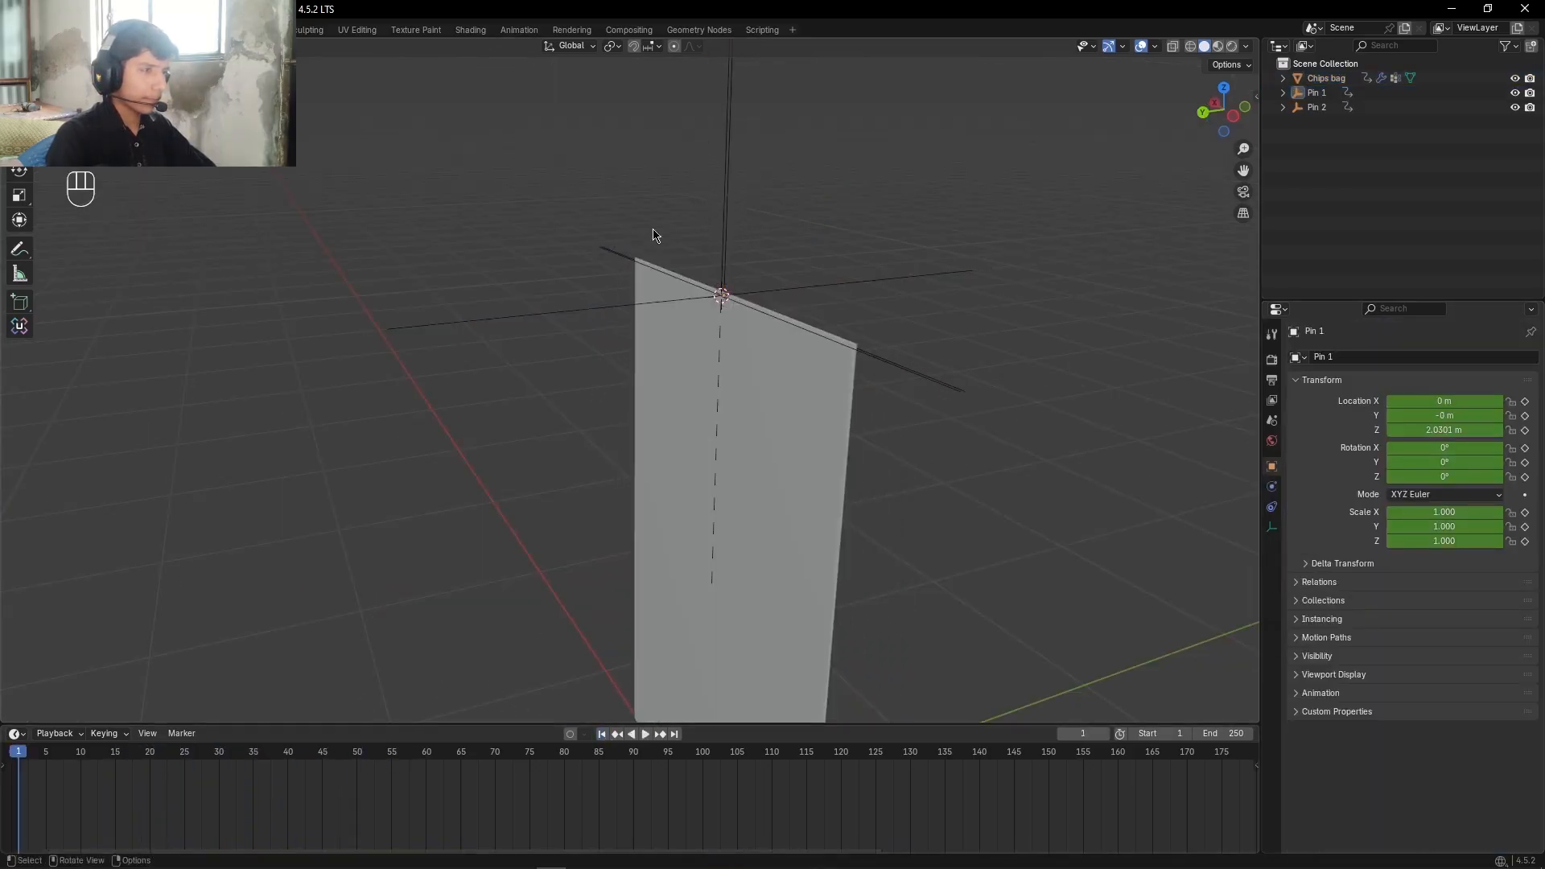
Step: Select both pin empties, shift and scale their keyframes to frames 26 and 45, and save the file
{"action": "left_click_drag", "start_coordinate": [653, 235], "coordinate": [822, 212]}
{"action": "key", "text": "g"}
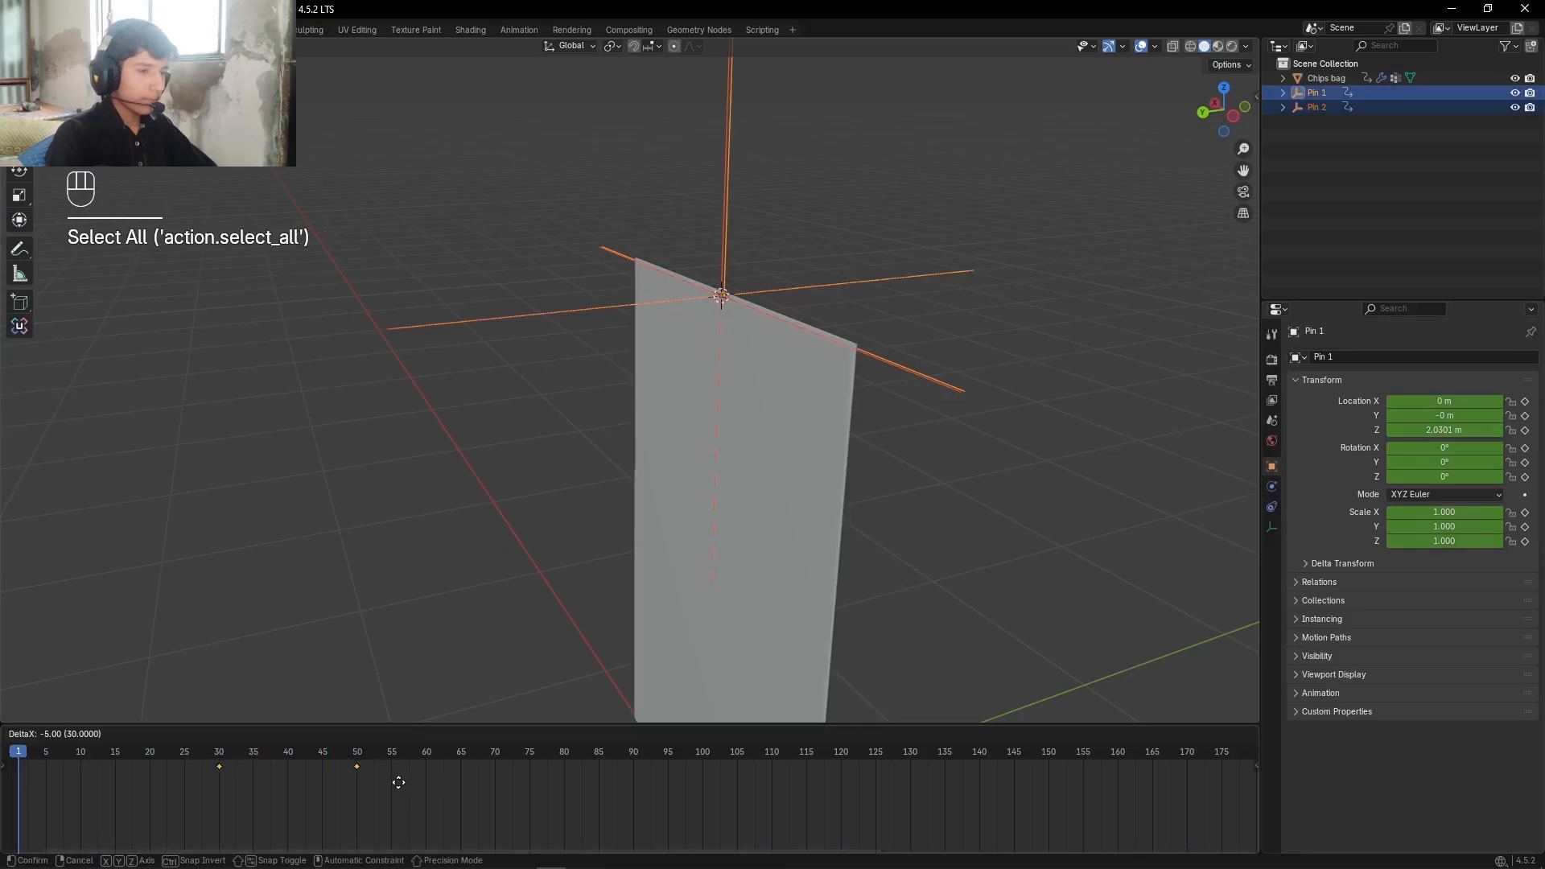
{"action": "left_click", "coordinate": [396, 788]}
{"action": "key", "text": "s"}
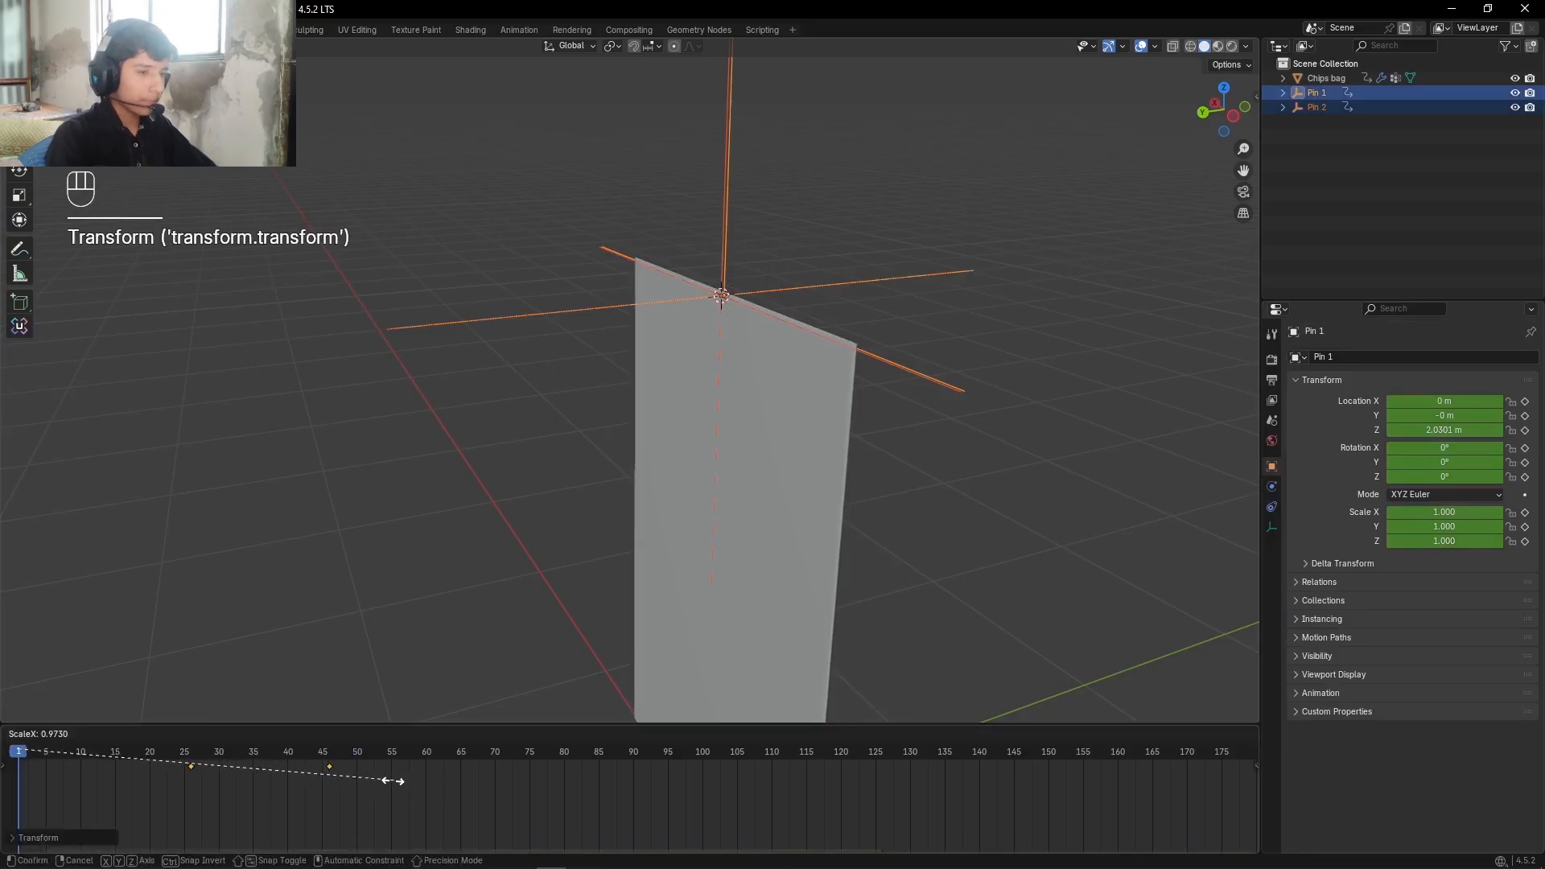
{"action": "key", "text": "g"}
{"action": "right_click", "coordinate": [386, 778]}
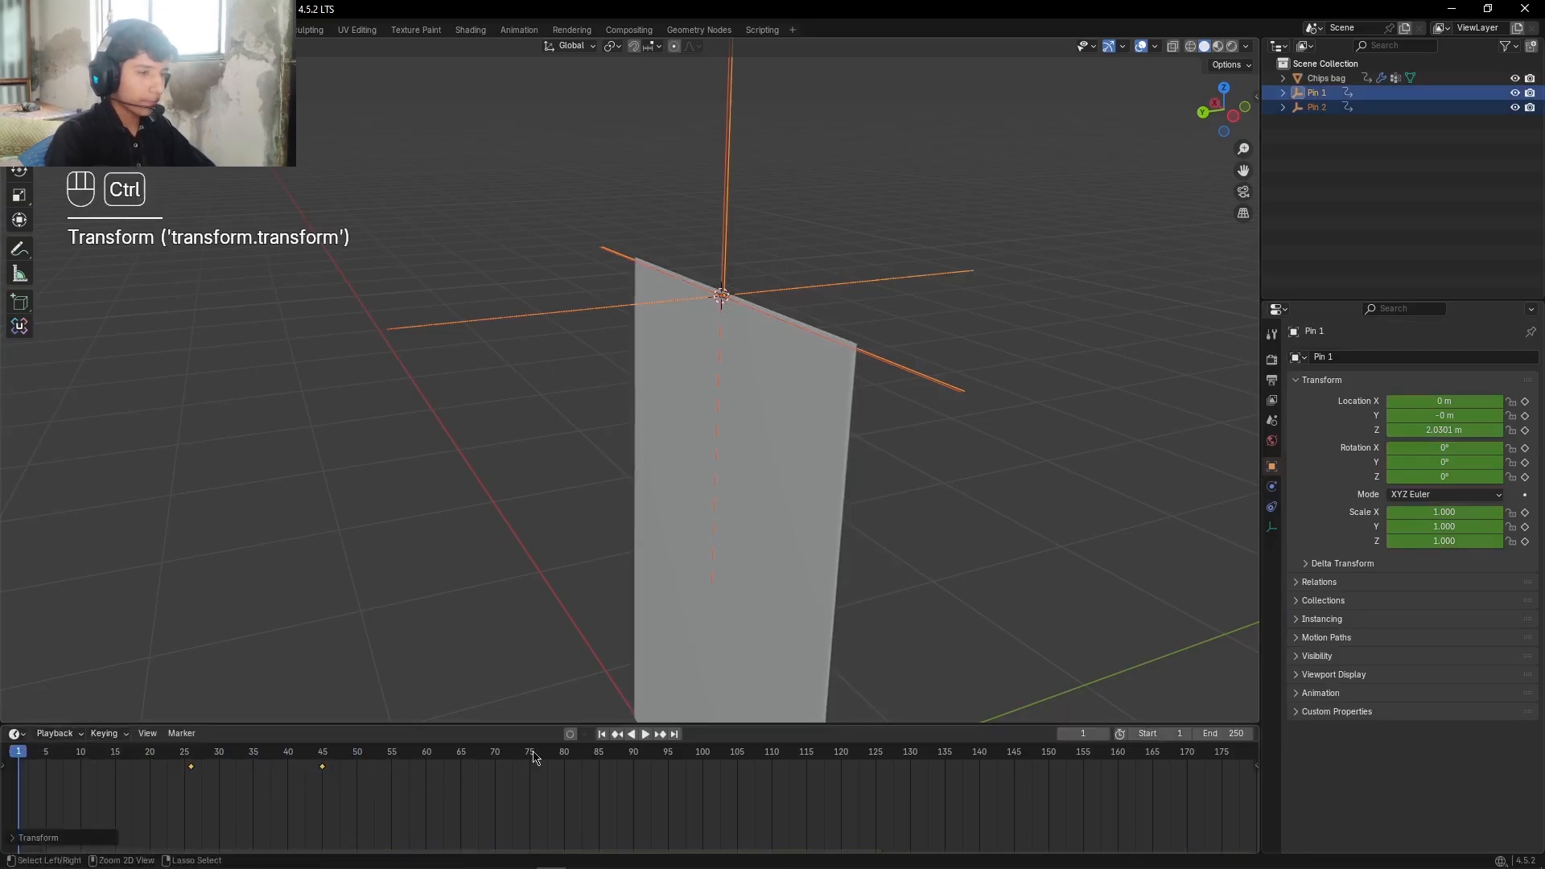
{"action": "key", "text": "ctrl+s"}
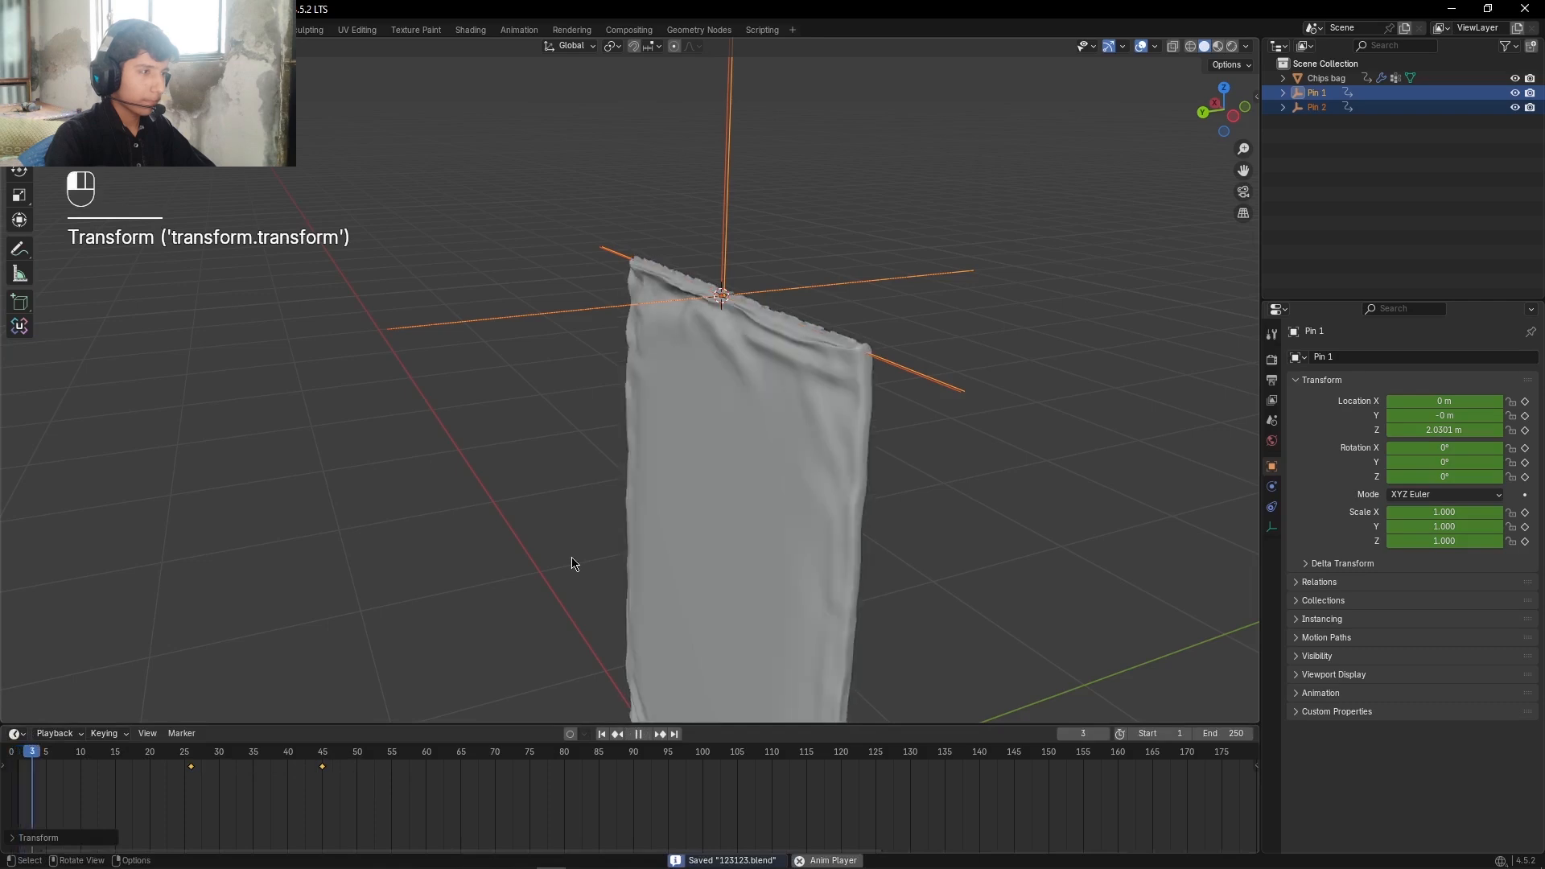
Step: Watch the updated simulation, switch to the finished bag file and replay its animation from frame 1
{"action": "left_click", "coordinate": [569, 560]}
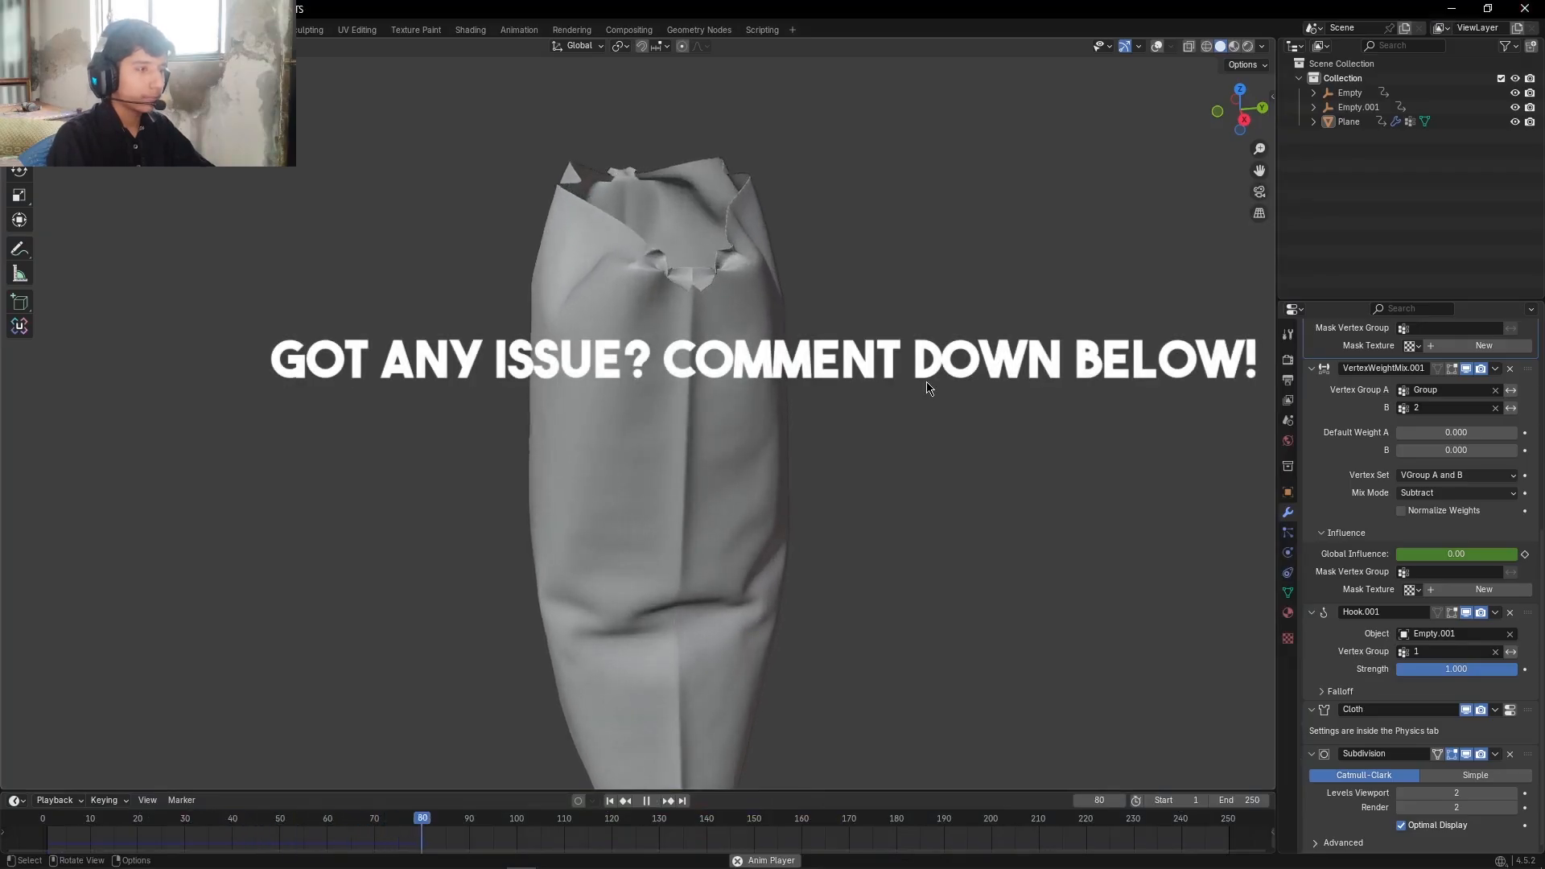
{"action": "left_click", "coordinate": [610, 800]}
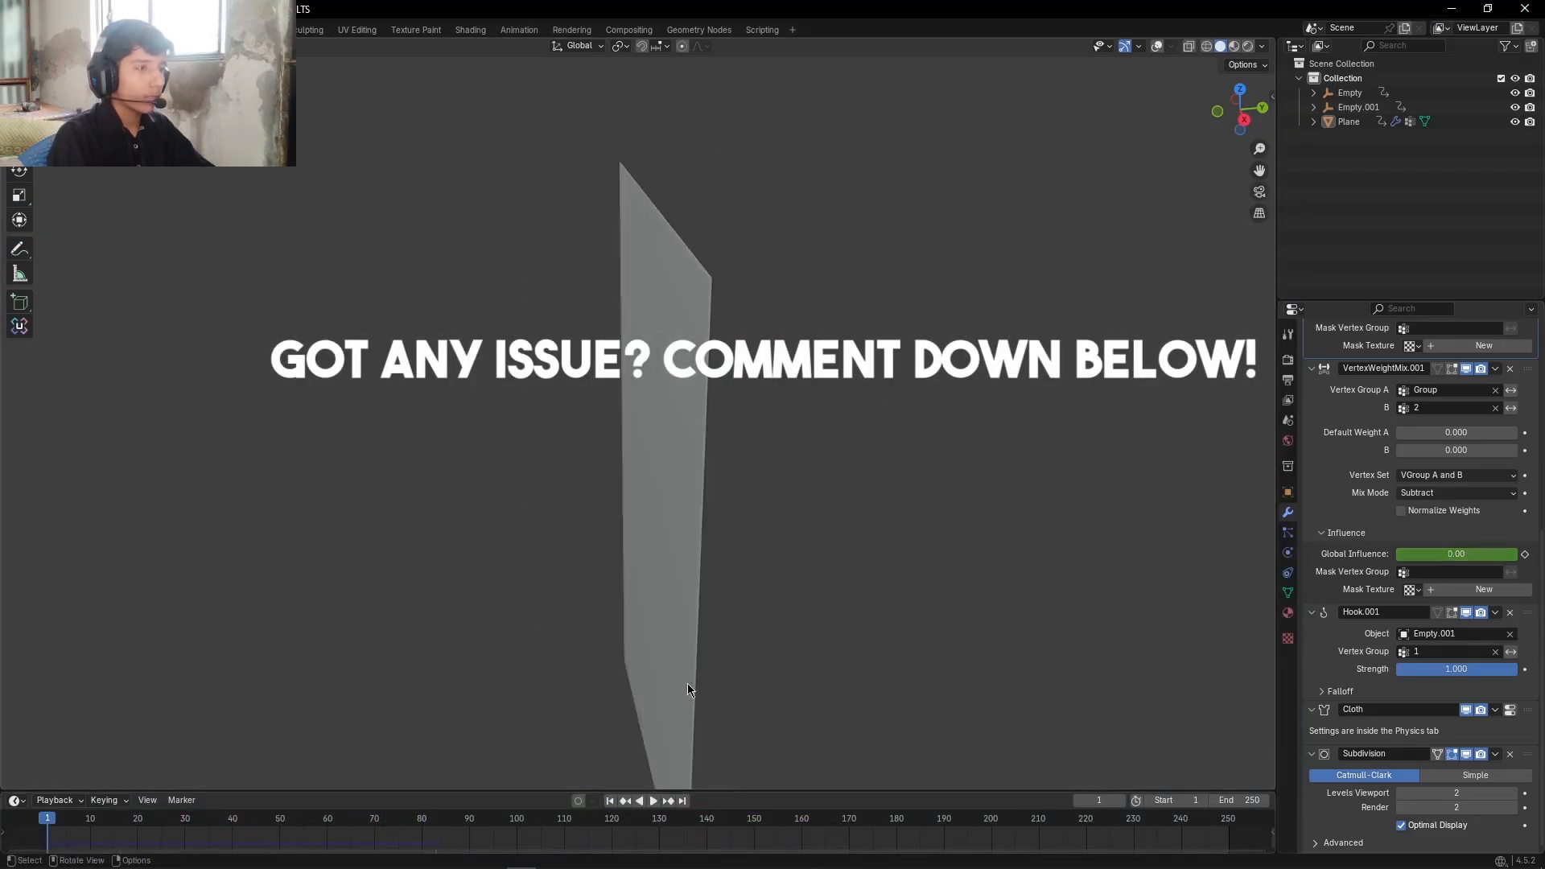
{"action": "key", "text": "space"}
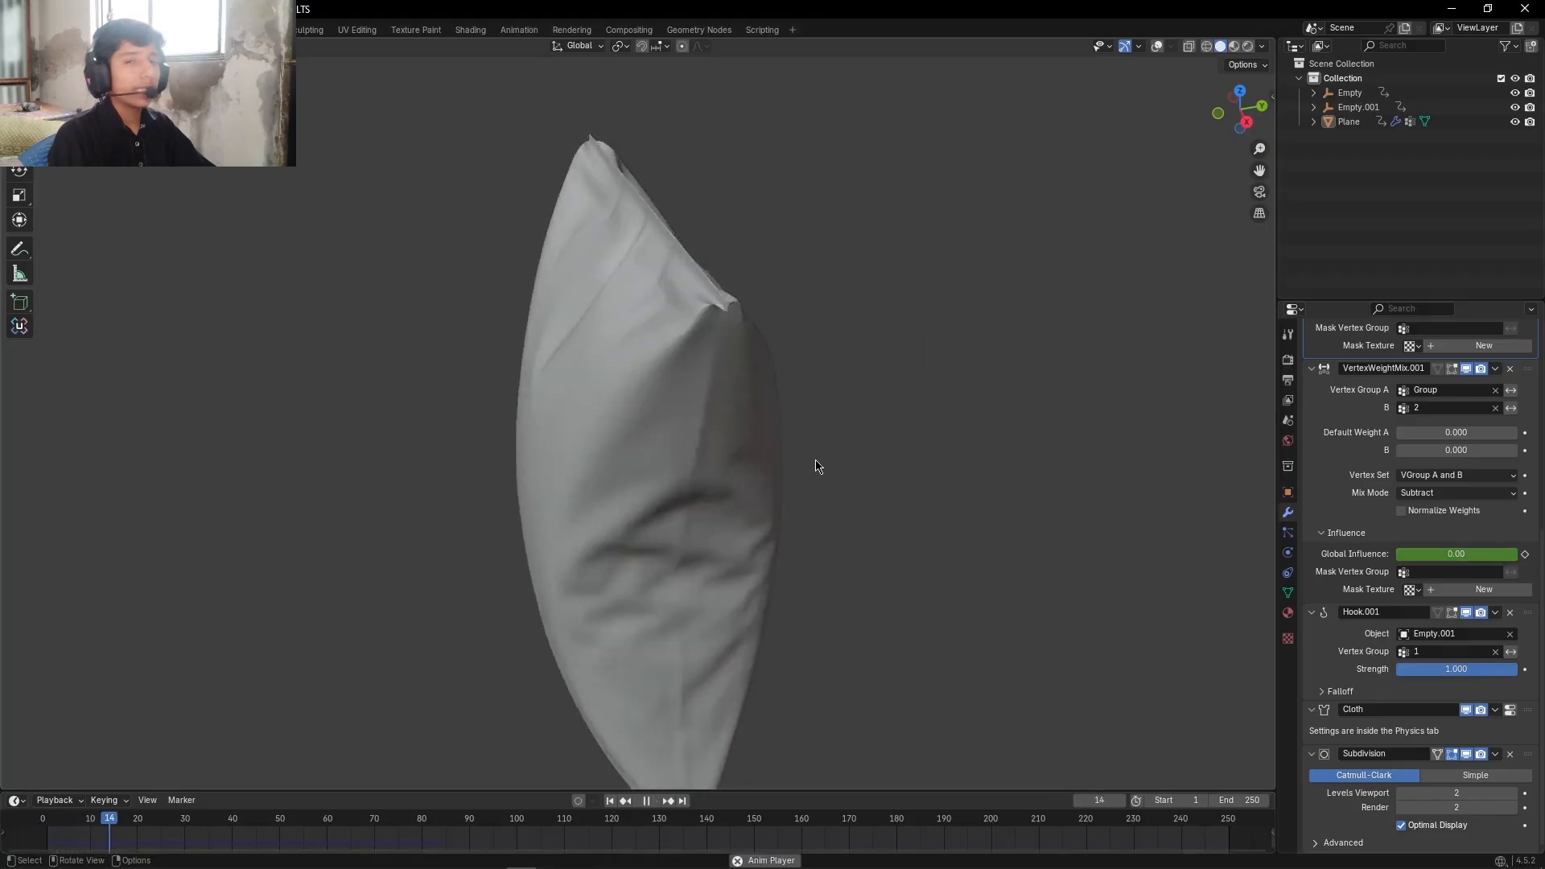